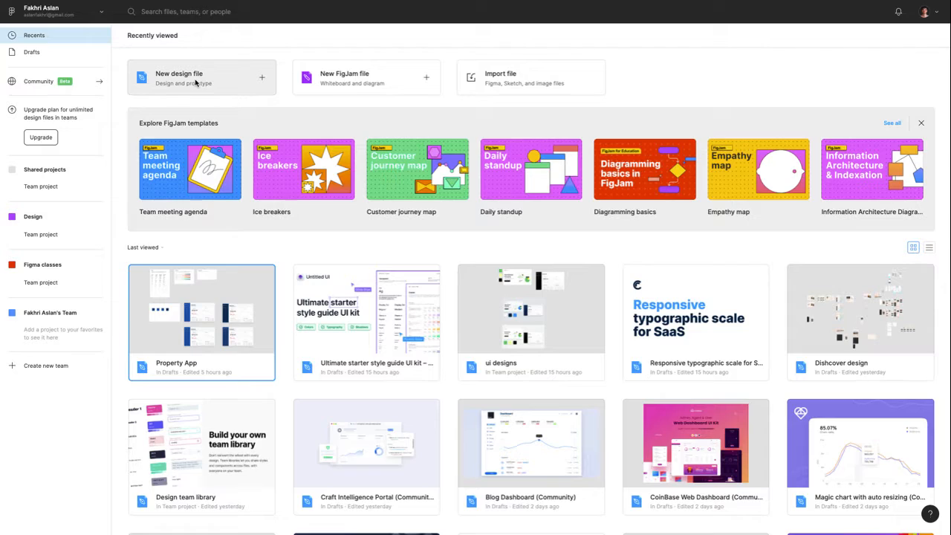
Create a new design file and add a 1440×1024 Desktop frame
click(195, 84)
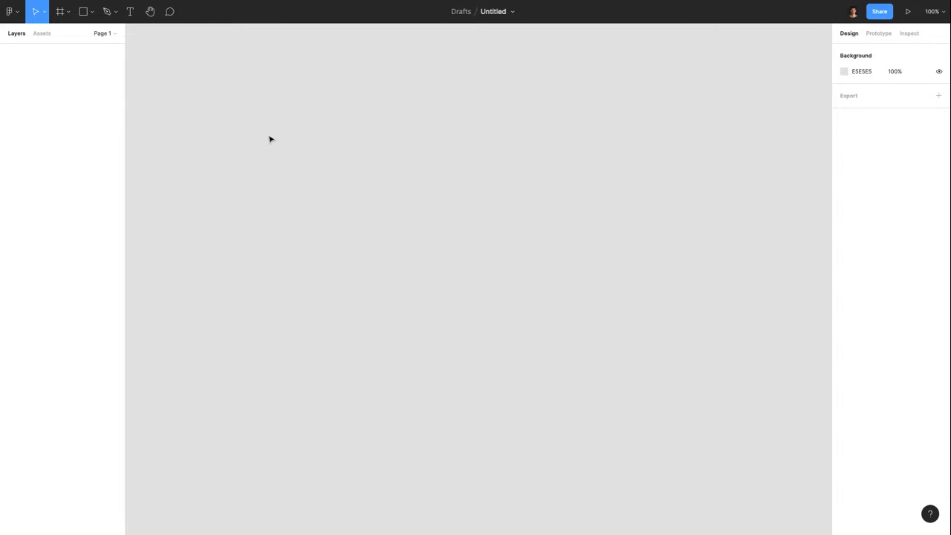
click(67, 13)
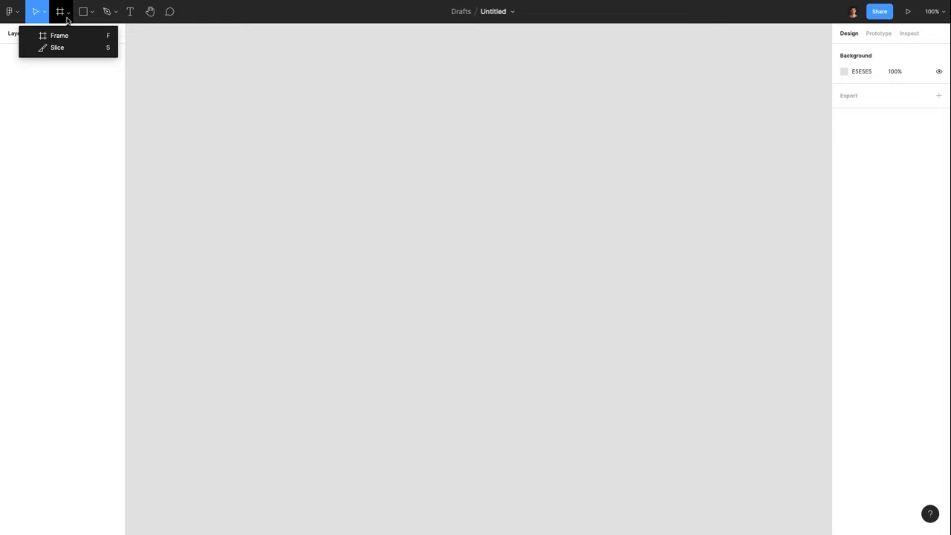
click(64, 37)
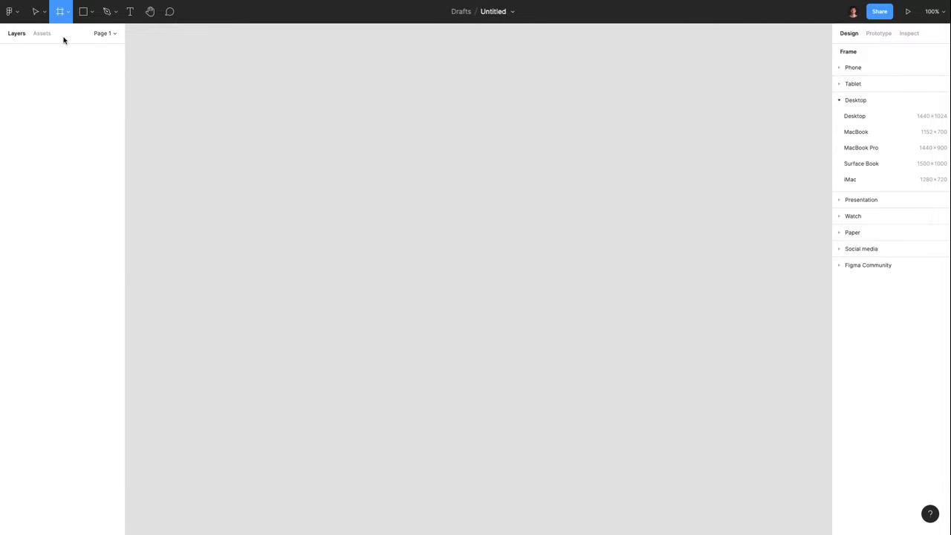
click(854, 116)
scroll(322, 189, down, 5)
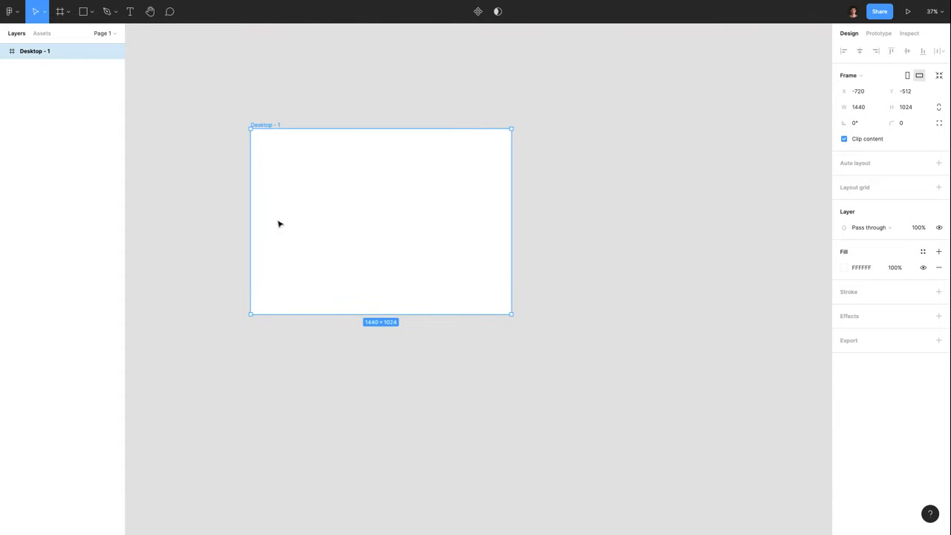
scroll(255, 144, up, 3)
Rename the desktop frame to 'Autolayout'
click(255, 144)
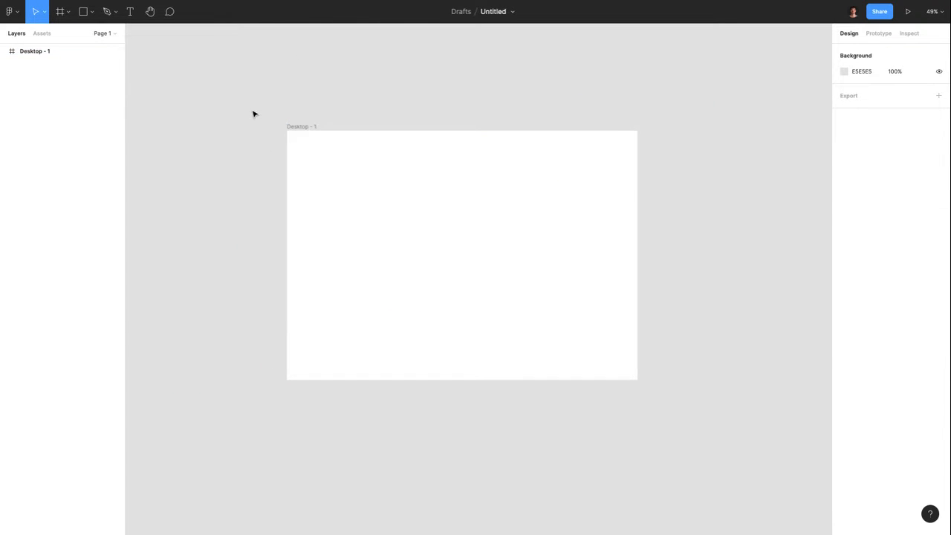
click(298, 126)
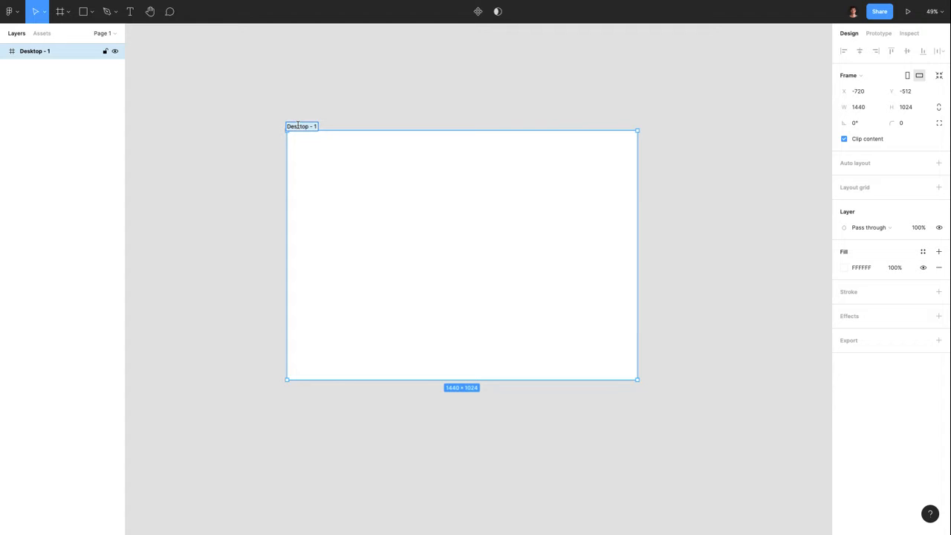
text(Autolayout)
key(Return)
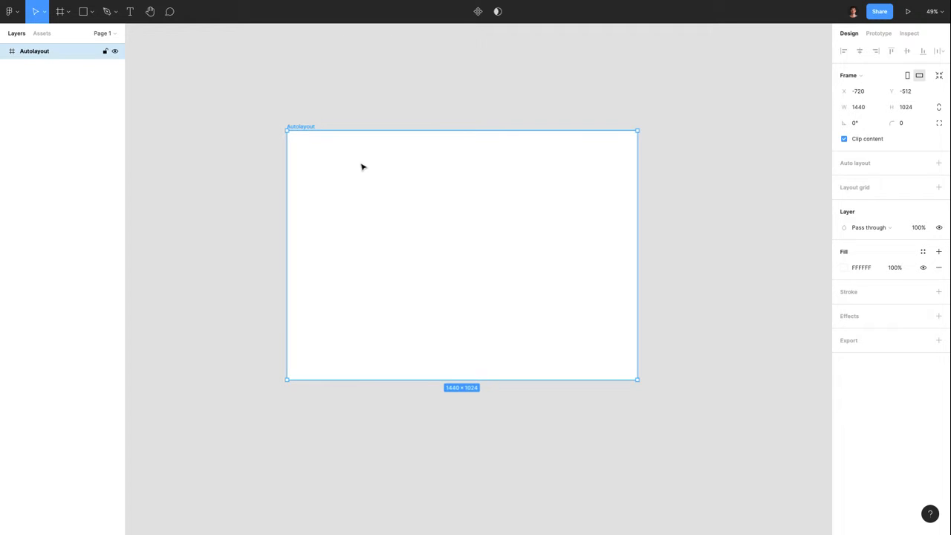
click(251, 191)
scroll(251, 191, up, 3)
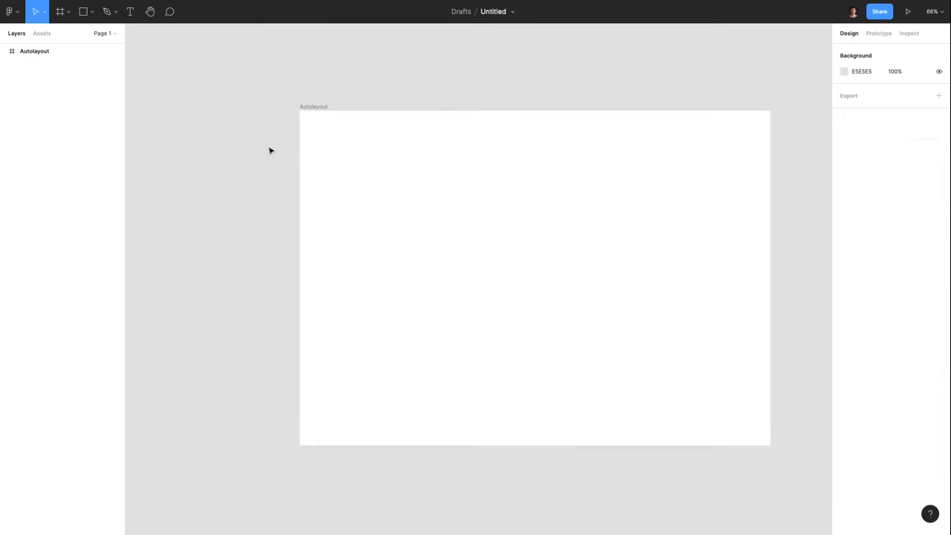
scroll(270, 149, down, 2)
Draw a square near the frame's top-left and fill it red (C24A4A)
click(92, 11)
click(96, 38)
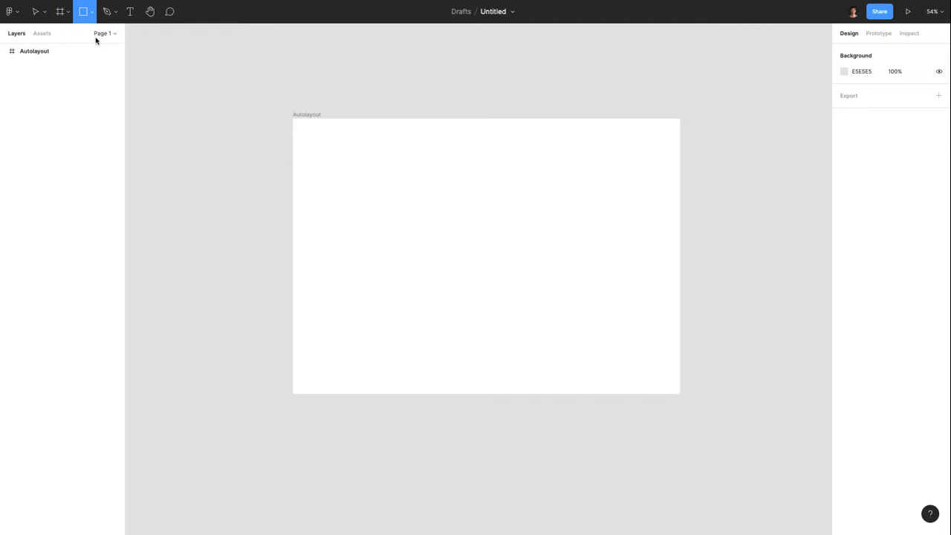
scroll(336, 164, up, 2)
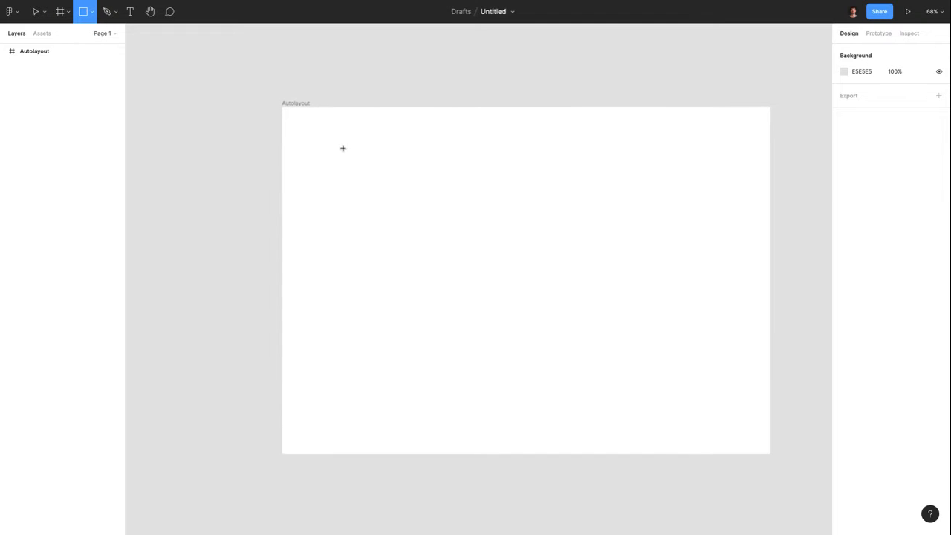
mouse_move(343, 148)
mouse_down()
mouse_move(418, 212)
mouse_move(412, 207)
mouse_up()
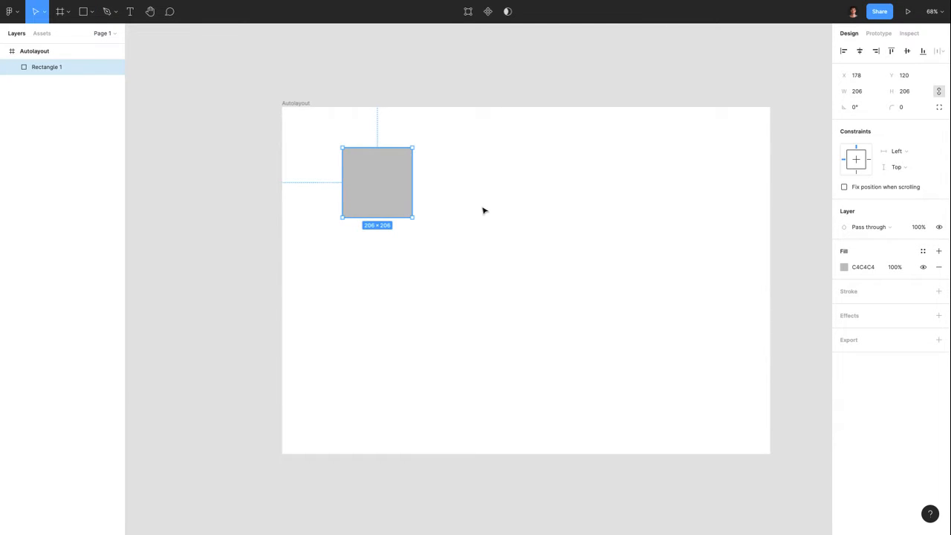
click(844, 267)
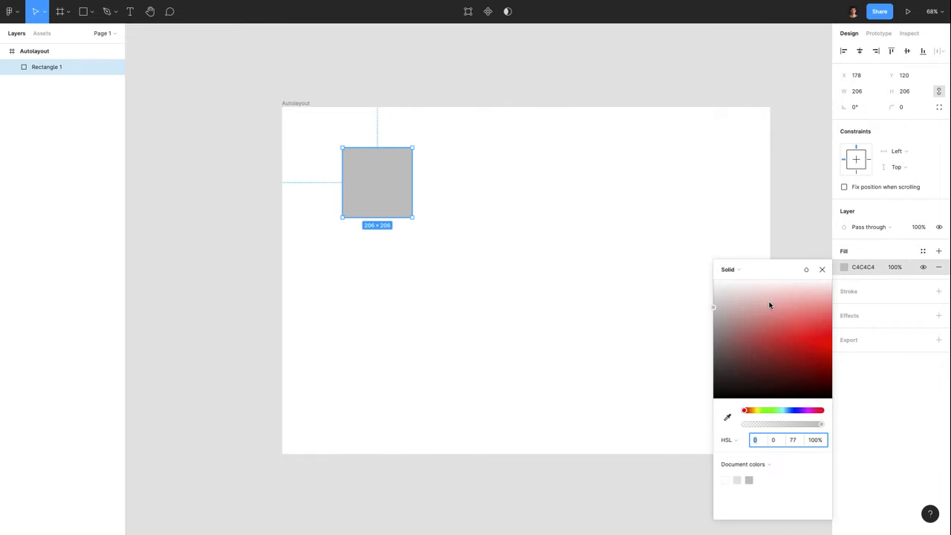
drag(769, 304, 773, 335)
click(504, 332)
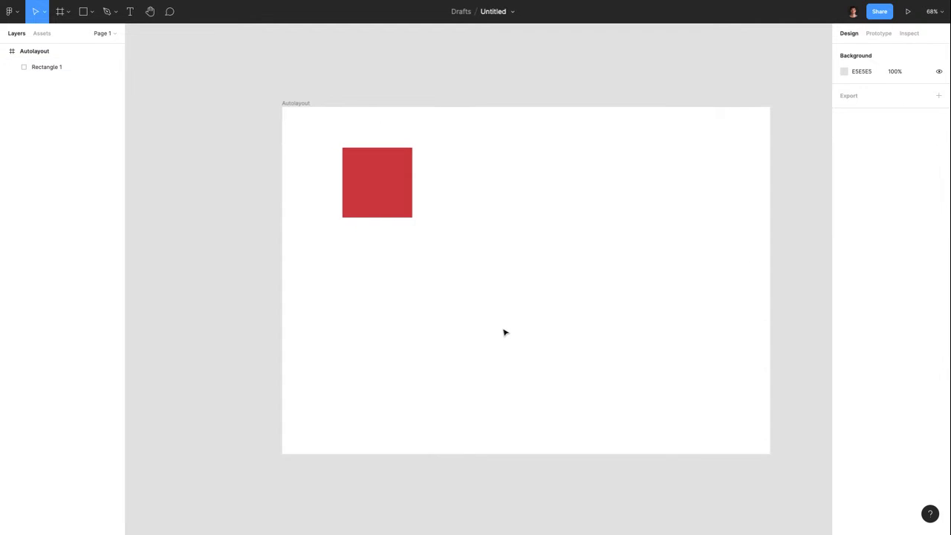
Duplicate the red square to its right and resize both to 133×133
click(388, 196)
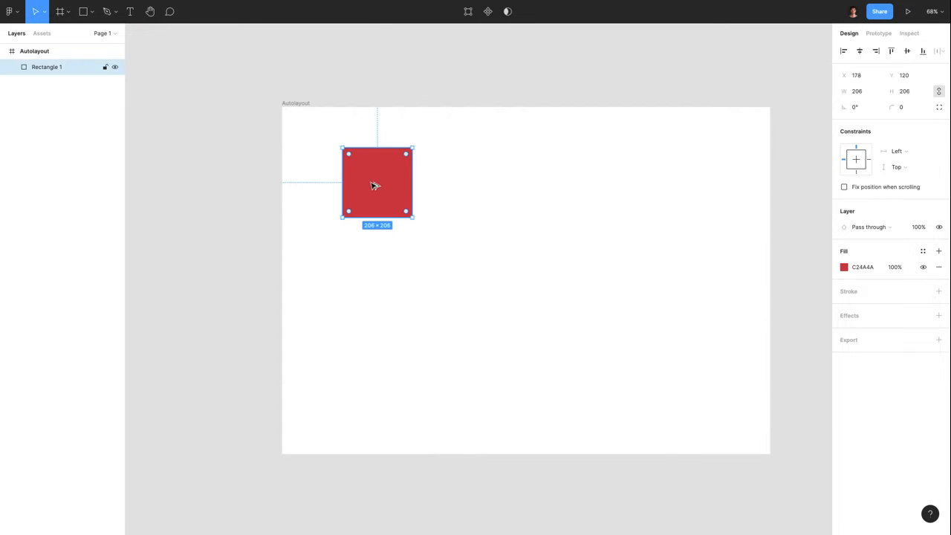
drag(374, 185, 467, 186)
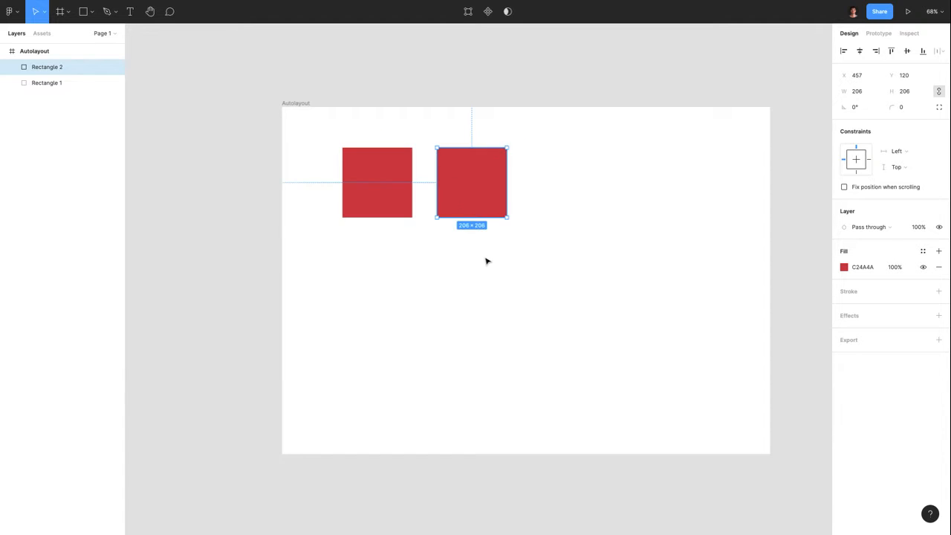
scroll(486, 260, down, 2)
scroll(446, 231, right, 1)
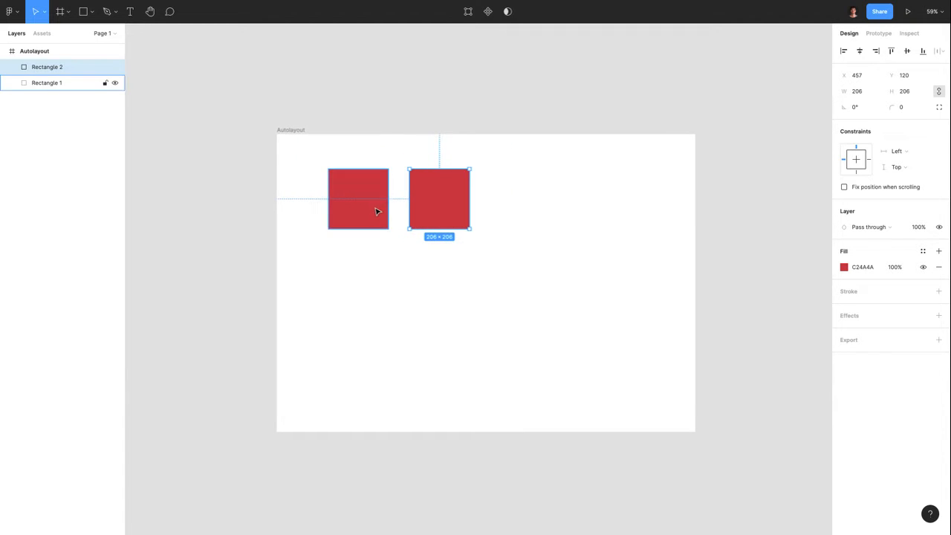
shift+click(376, 211)
drag(469, 228, 502, 195)
click(414, 249)
click(459, 250)
Copy the squares rightward until six red squares form one horizontal row
click(448, 194)
drag(503, 195, 631, 196)
click(498, 303)
click(569, 195)
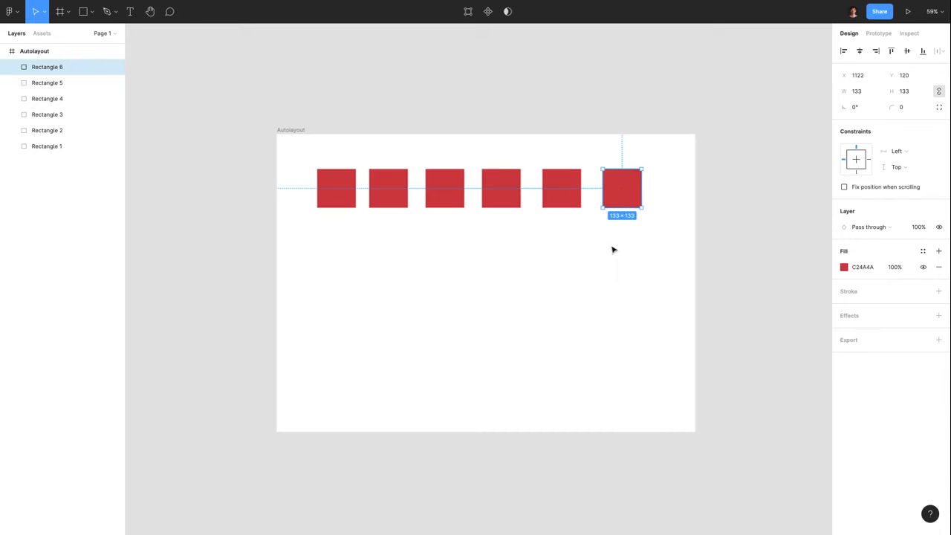
click(566, 201)
click(505, 197)
click(441, 197)
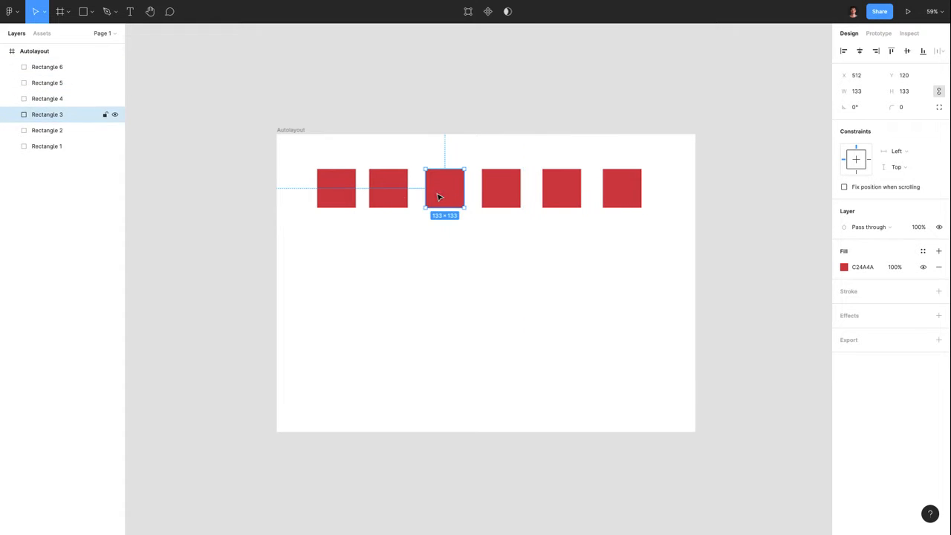
click(403, 240)
Distribute the six red squares horizontally with a 56 px gap
drag(681, 192, 317, 206)
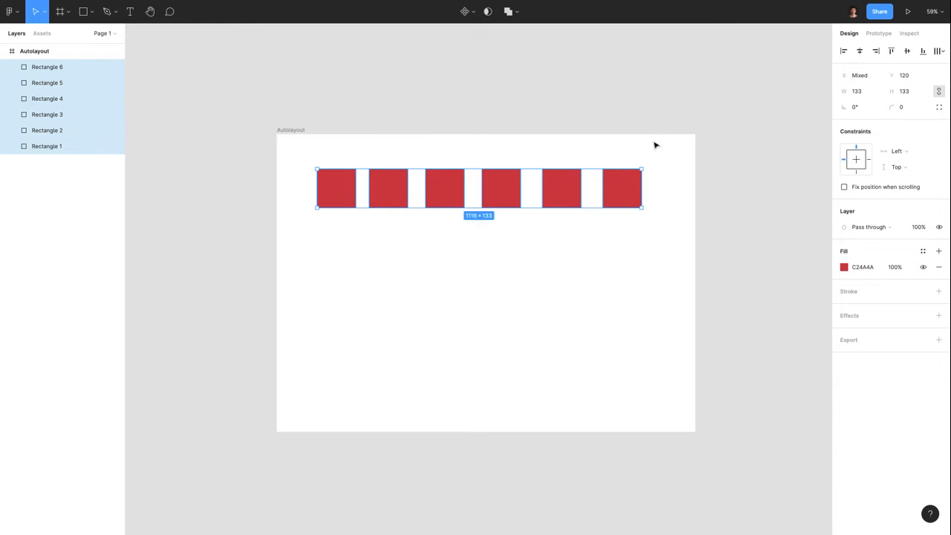
click(940, 52)
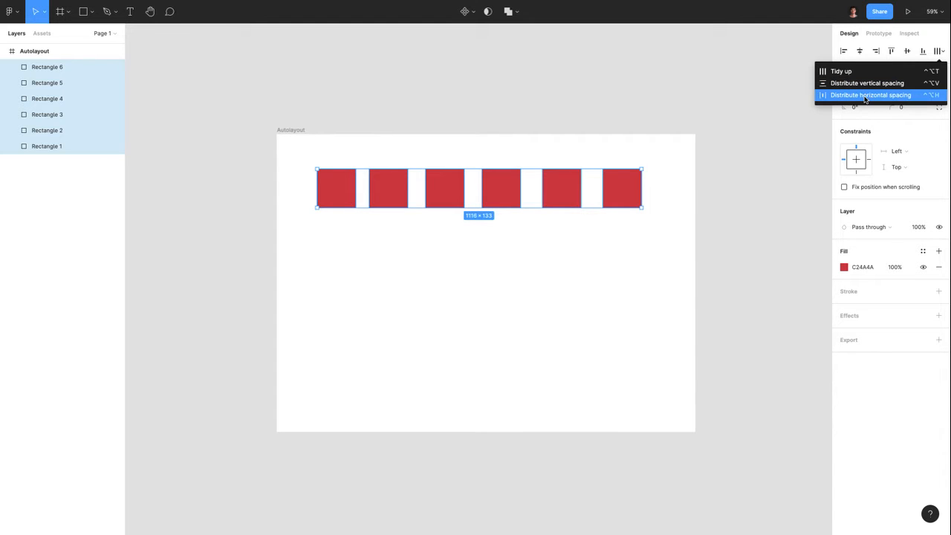
click(865, 99)
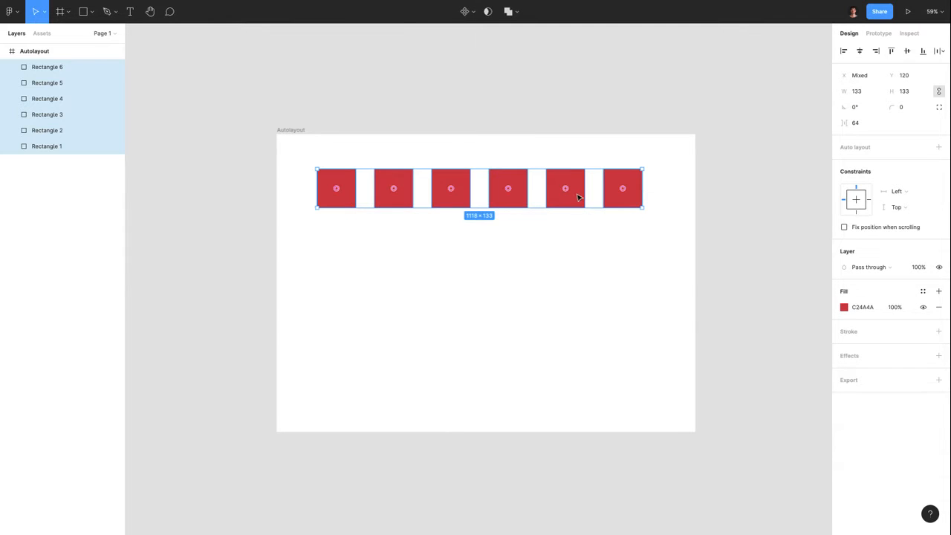
click(862, 127)
text(56)
key(Return)
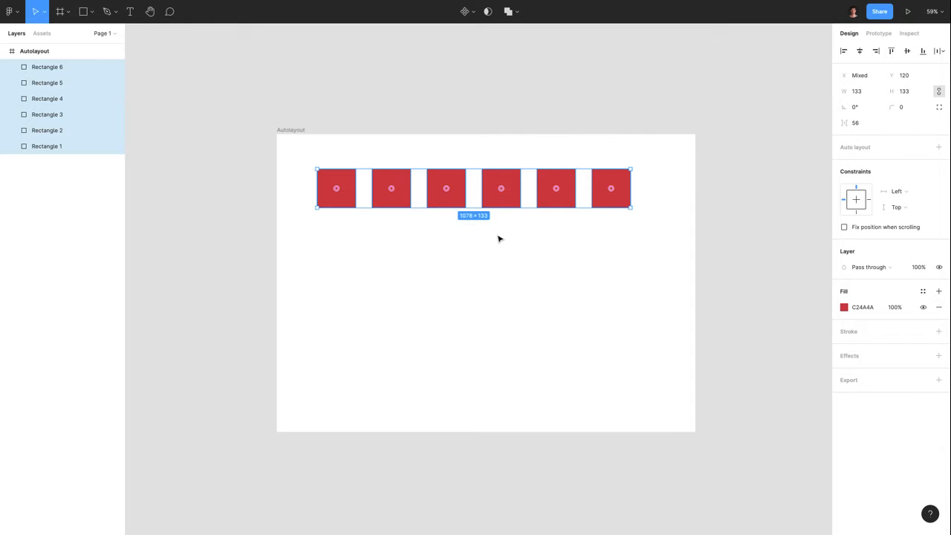
Group the squares, then ungroup them again and deselect
key(ctrl+g)
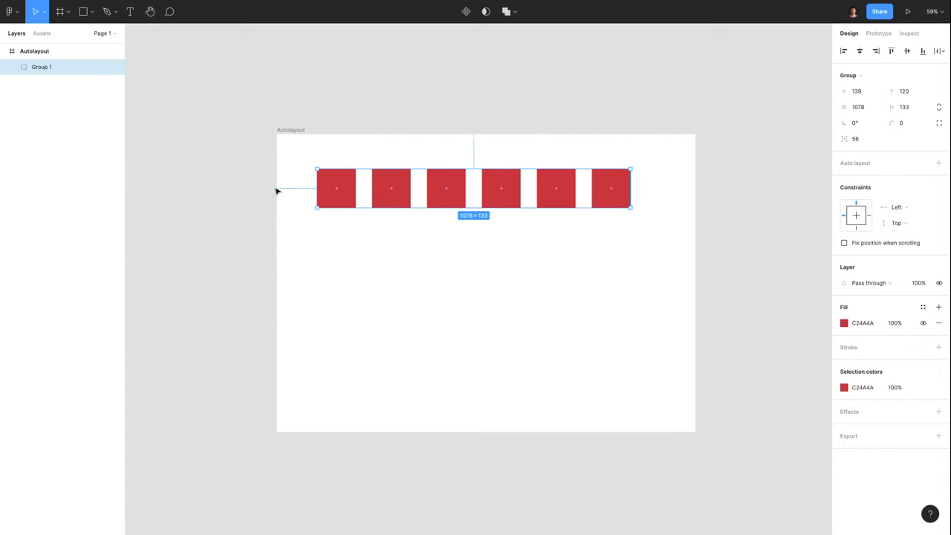
key(ctrl+shift+g)
right_click(437, 199)
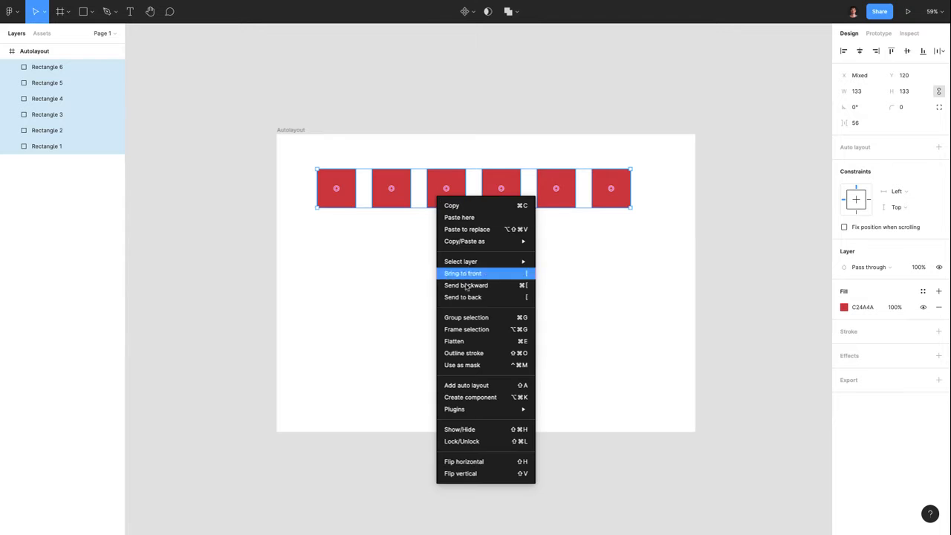
key(Escape)
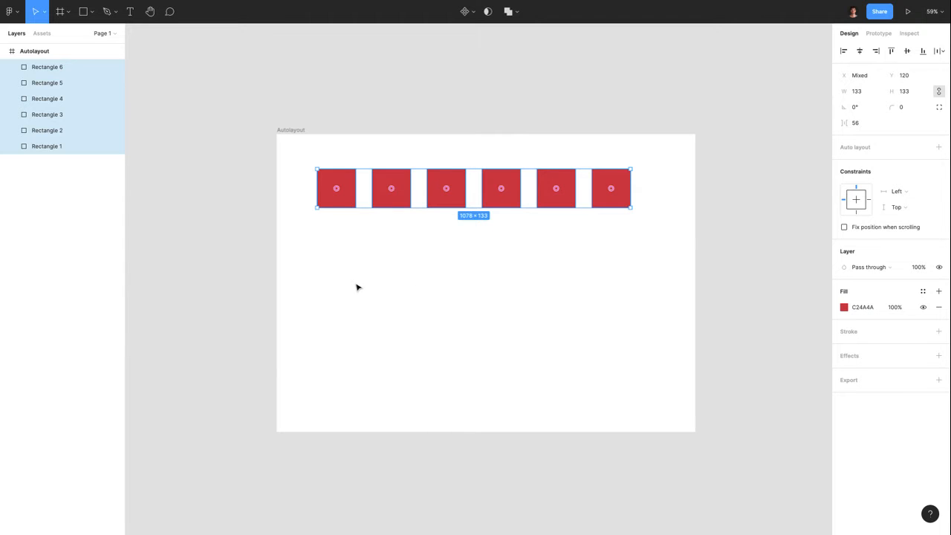
click(345, 241)
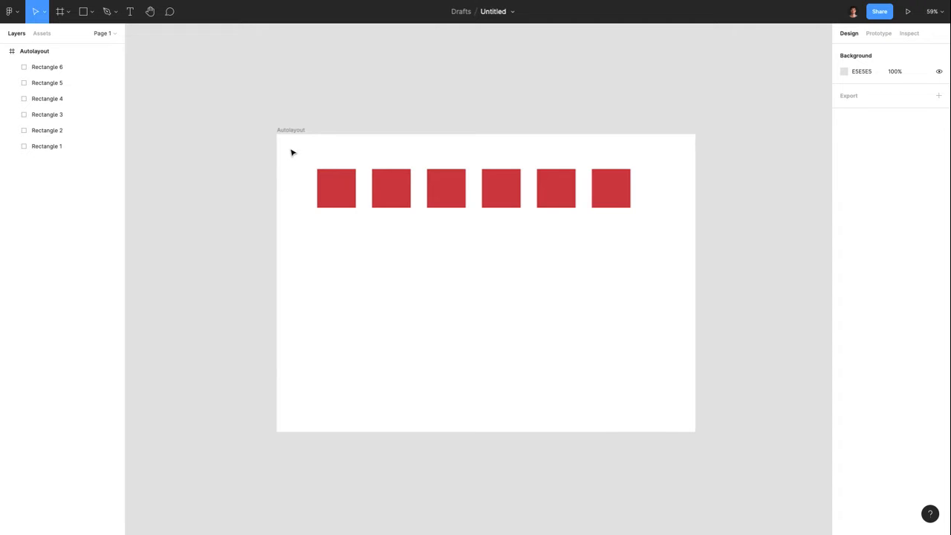
Wrap the six red squares in Frame 1 with auto layout, undoing and reapplying it once
drag(291, 149, 651, 250)
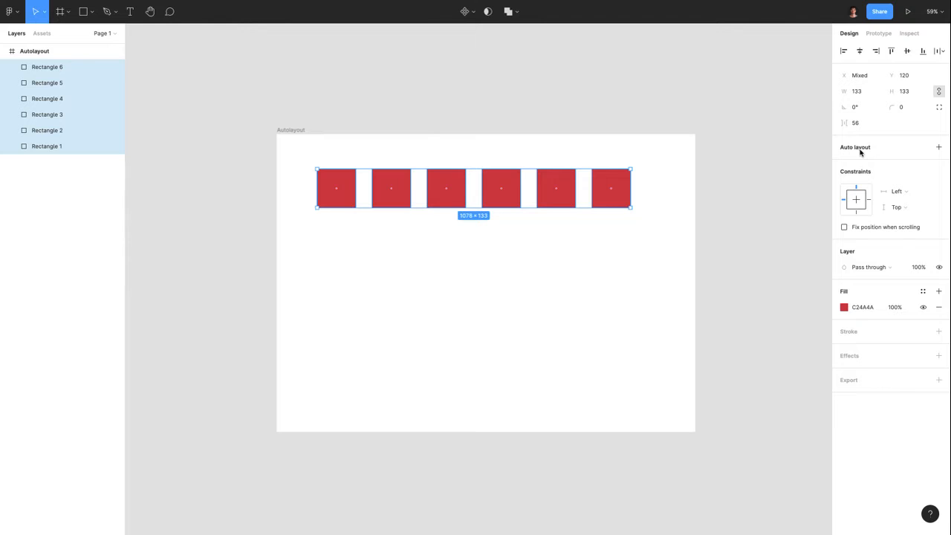
click(938, 149)
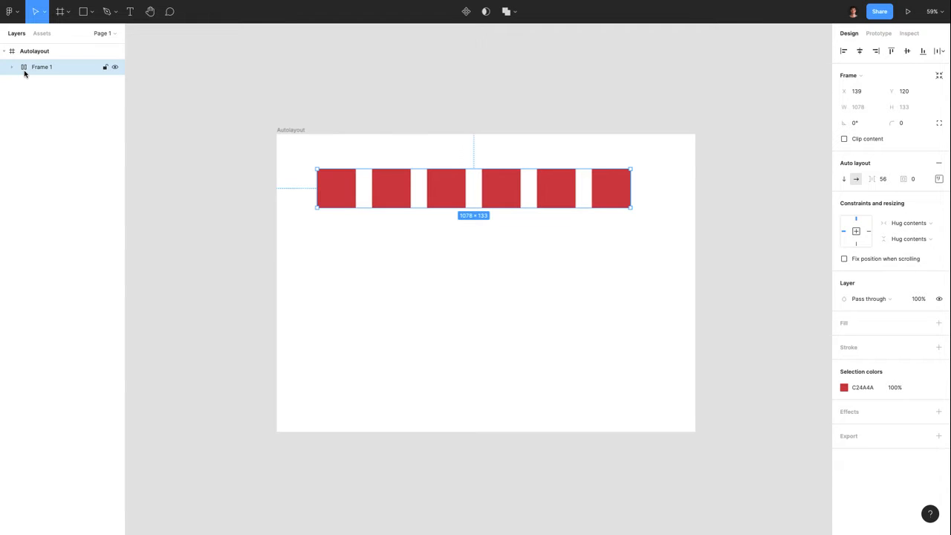
key(ctrl+shift+g)
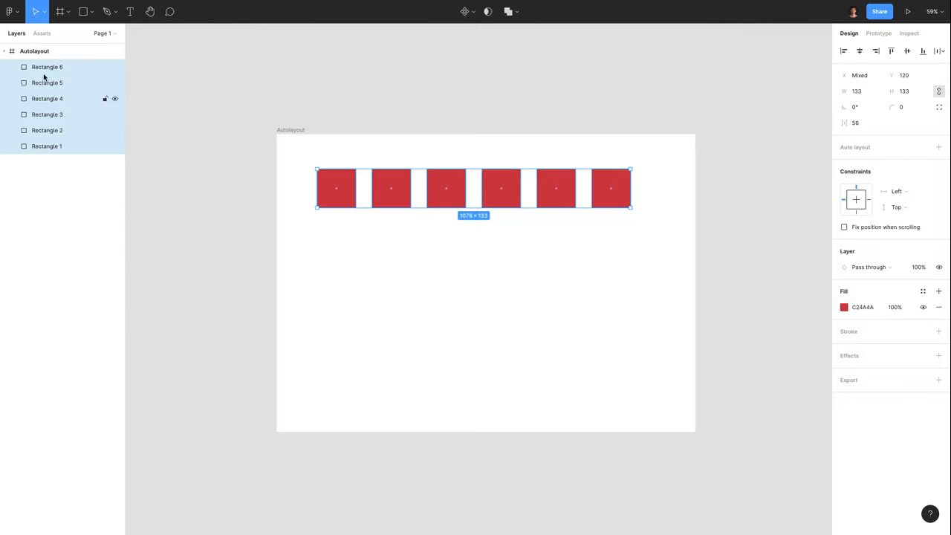
click(940, 149)
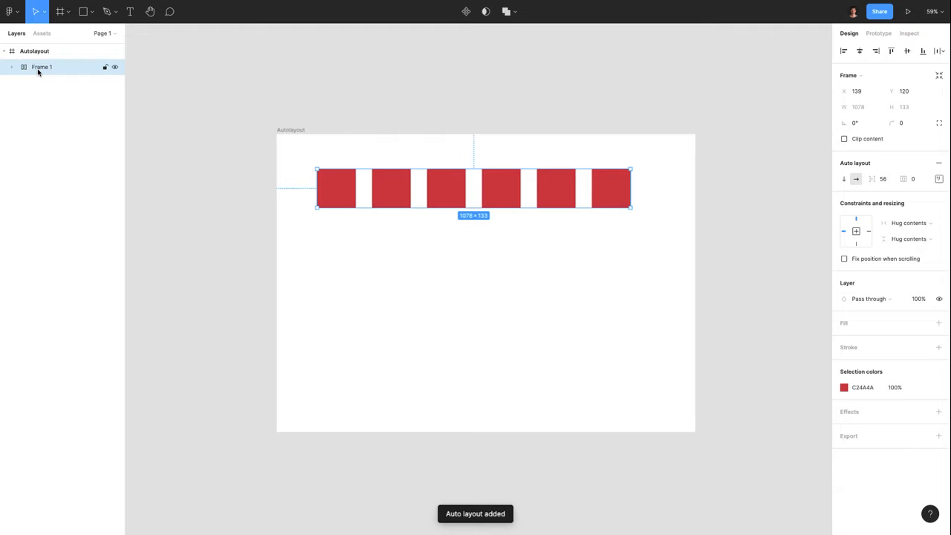
click(12, 68)
click(11, 68)
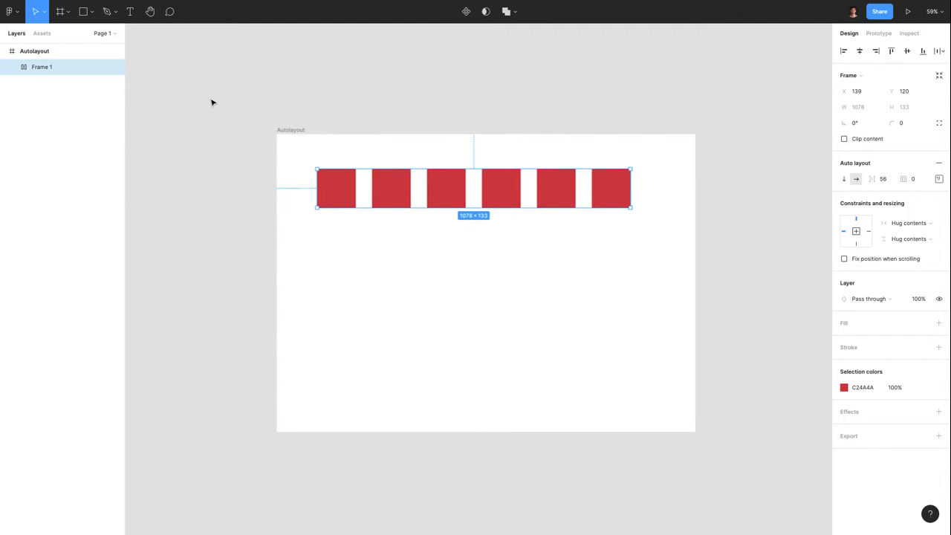
Wrap the six rectangles in a new Frame 1 via Frame selection
key(Return)
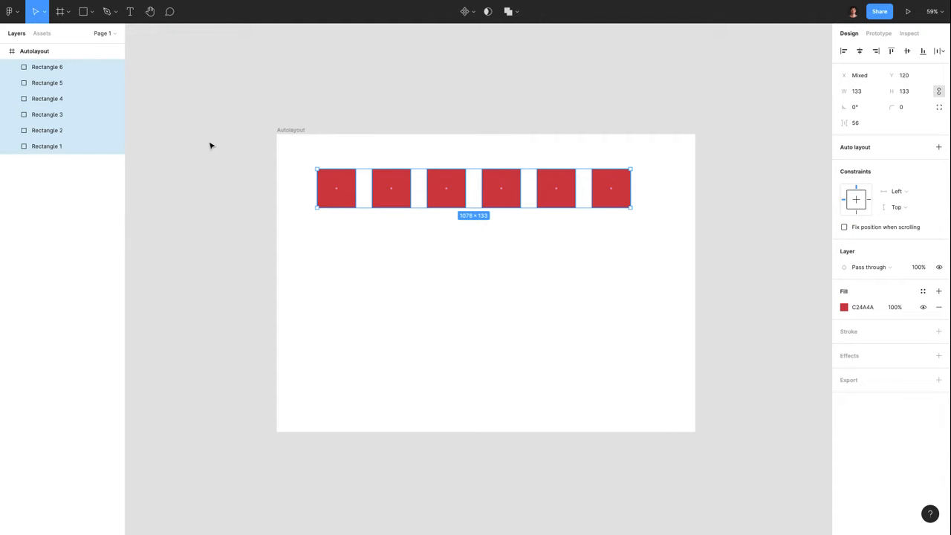
right_click(334, 180)
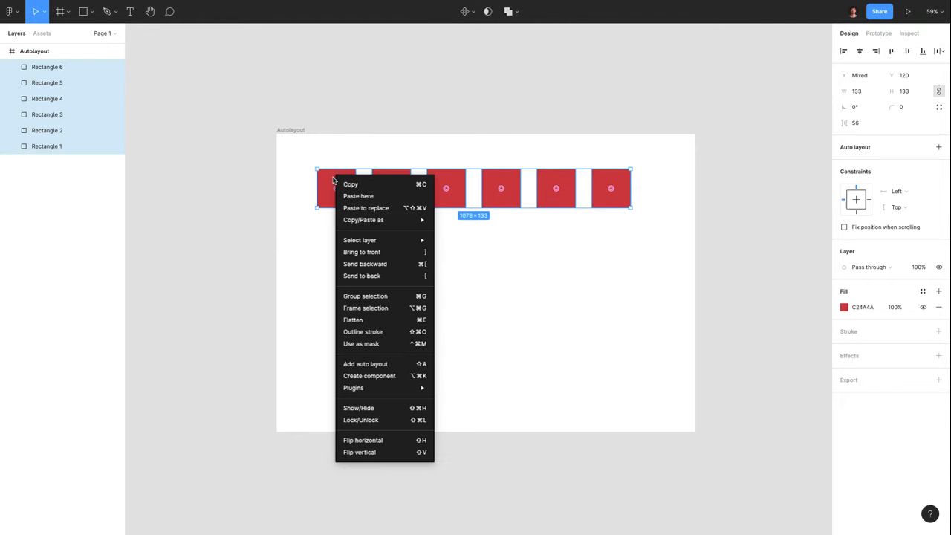
click(388, 309)
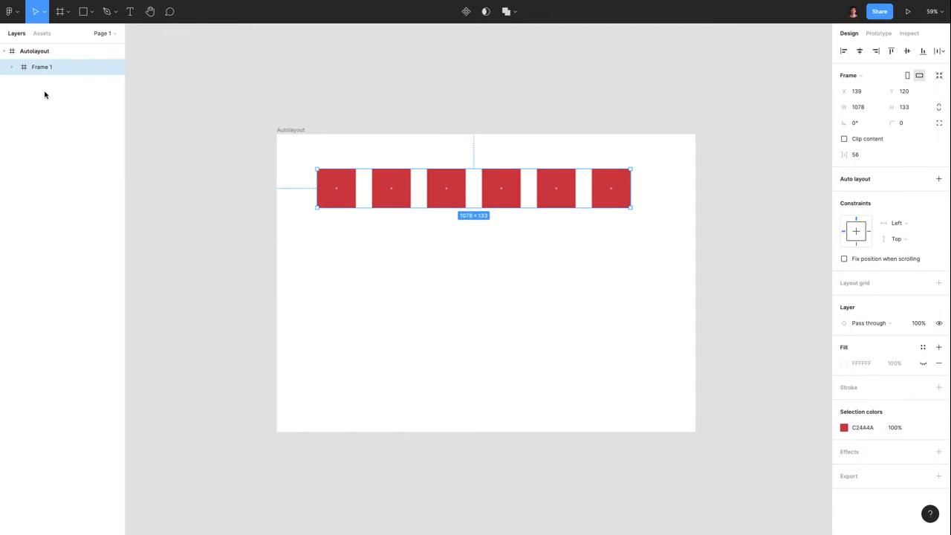
click(13, 67)
click(14, 67)
Add auto layout to Frame 1, keeping the 56 gap
click(939, 179)
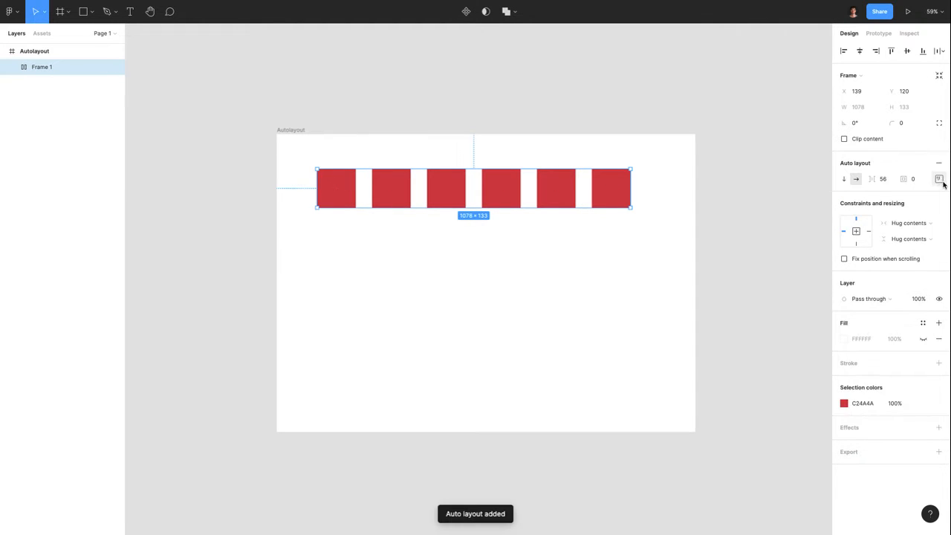
click(12, 68)
click(12, 69)
click(295, 130)
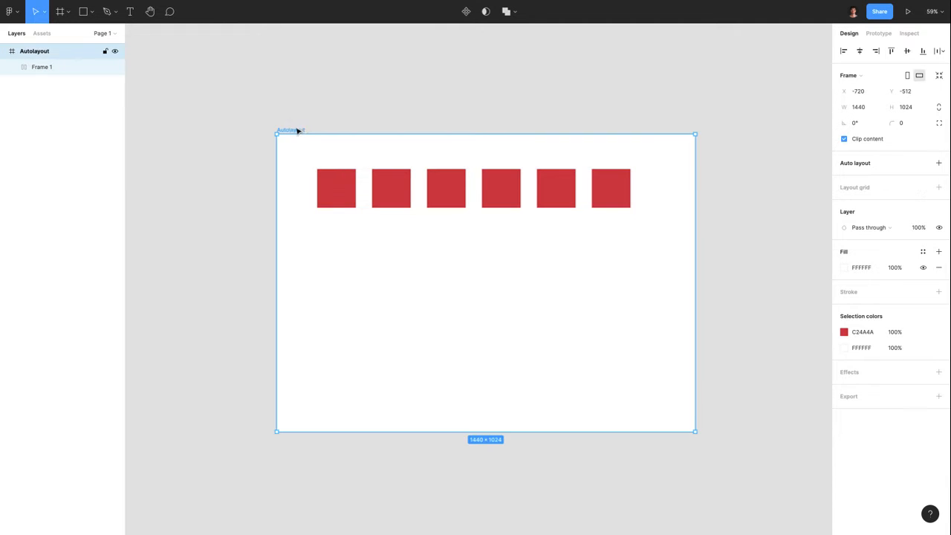
click(255, 131)
scroll(254, 131, down, 3)
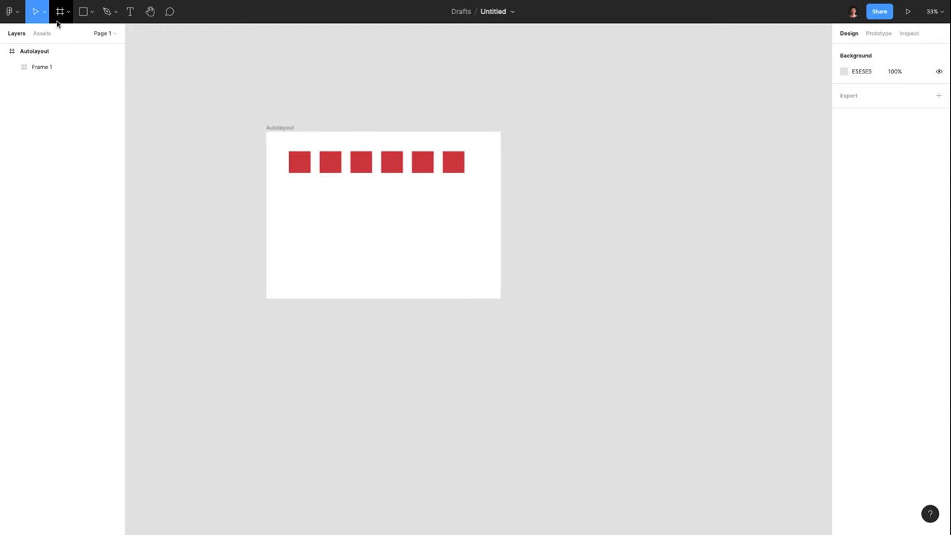
Draw a test Frame 2 beside the Autolayout frame, then delete it
click(71, 14)
click(70, 33)
drag(541, 139, 660, 216)
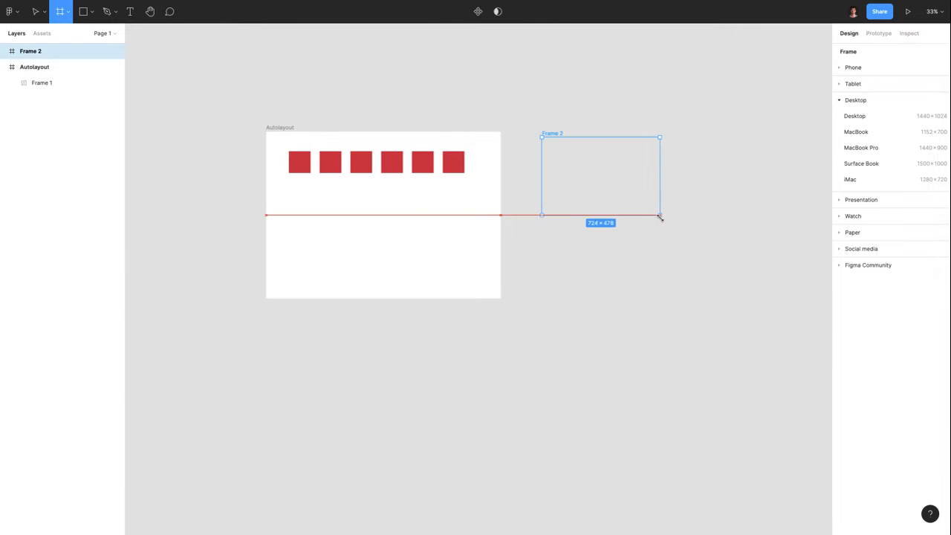
click(605, 273)
drag(556, 136, 562, 145)
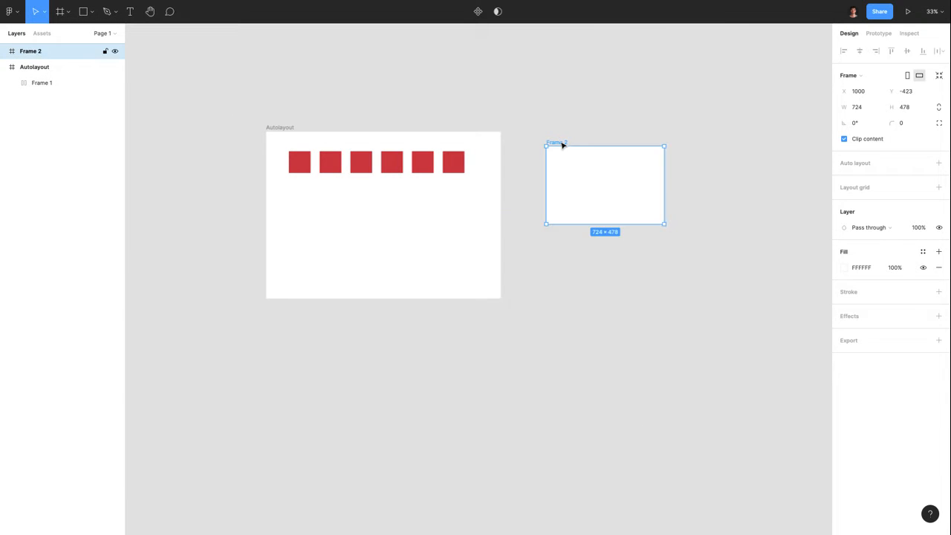
key(Delete)
Switch Frame 1's auto layout to a vertical stack of red squares
click(288, 170)
scroll(288, 171, up, 3)
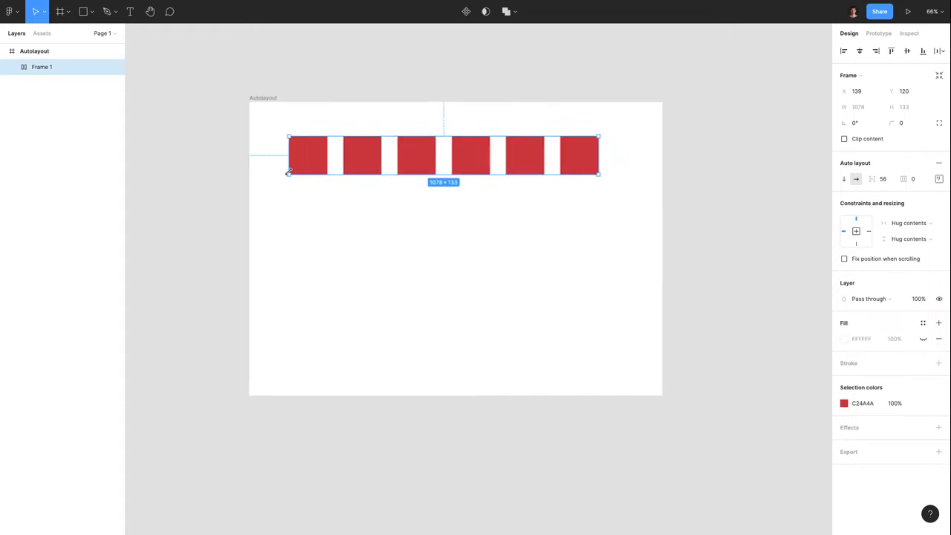
scroll(288, 171, down, 1)
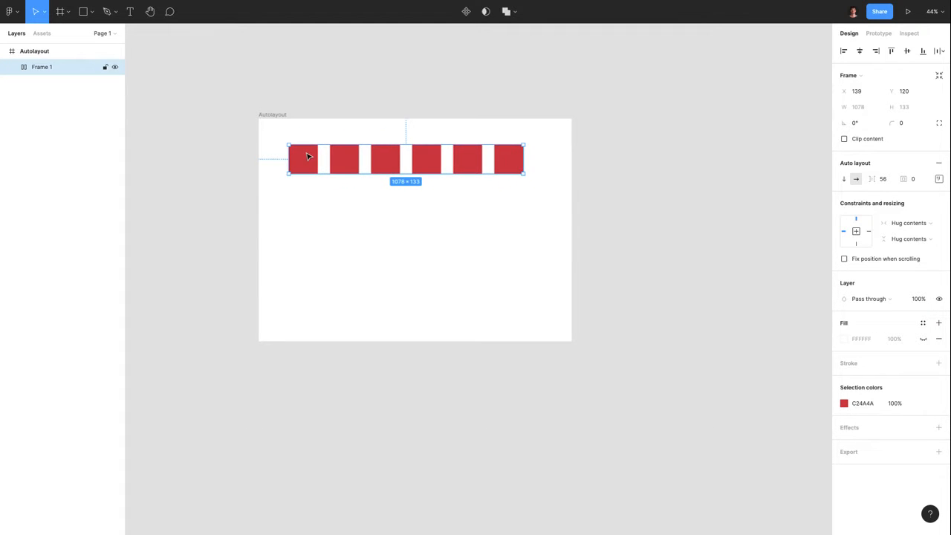
key(Escape)
click(301, 161)
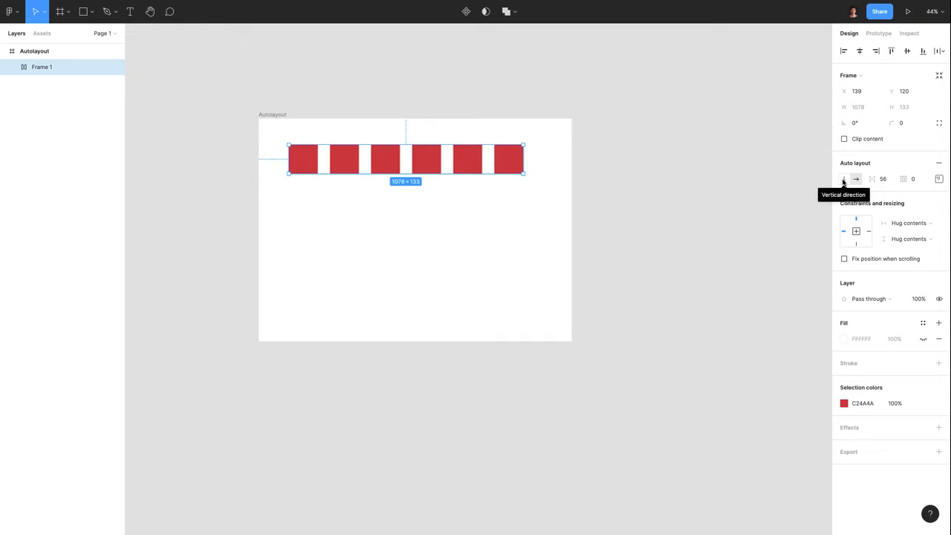
click(844, 180)
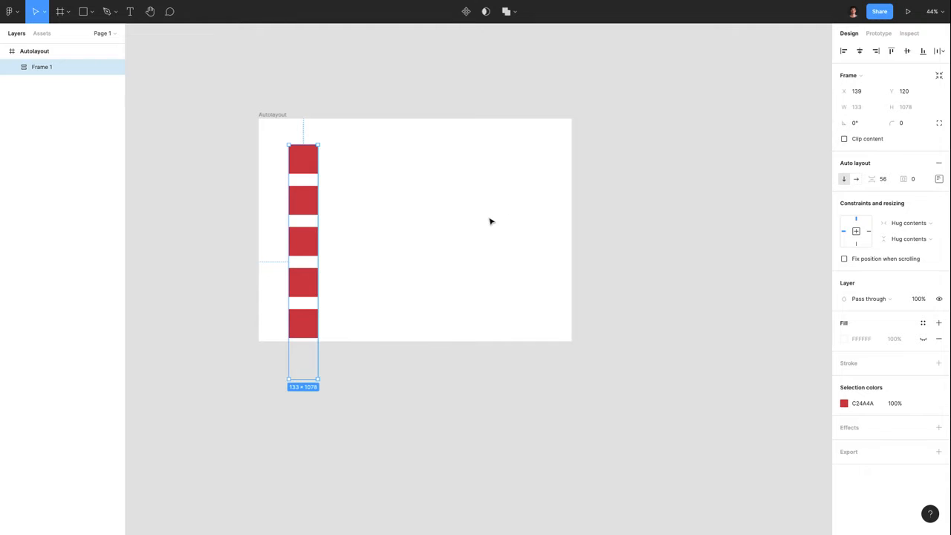
drag(315, 165, 314, 152)
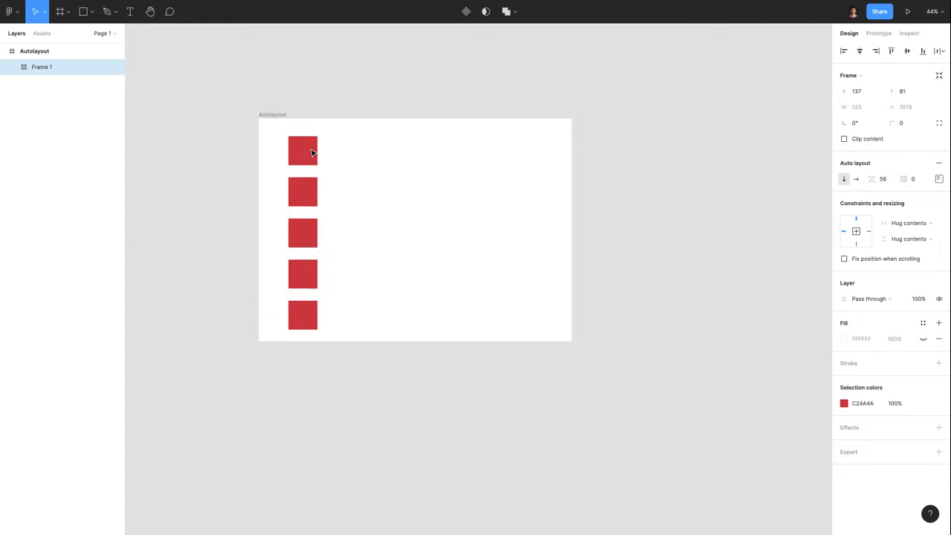
Return Frame 1 to a horizontal row and position it at X 181, Y 446
click(856, 179)
drag(408, 145, 381, 221)
drag(398, 245, 405, 242)
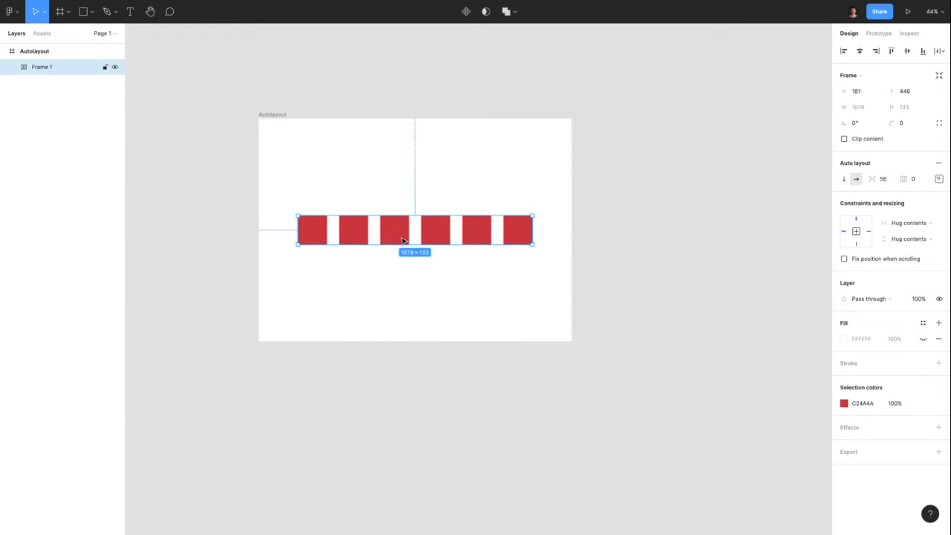
Set Frame 1's auto-layout gap to 32 and padding to 20, giving 998×173
click(884, 182)
text(32)
key(Return)
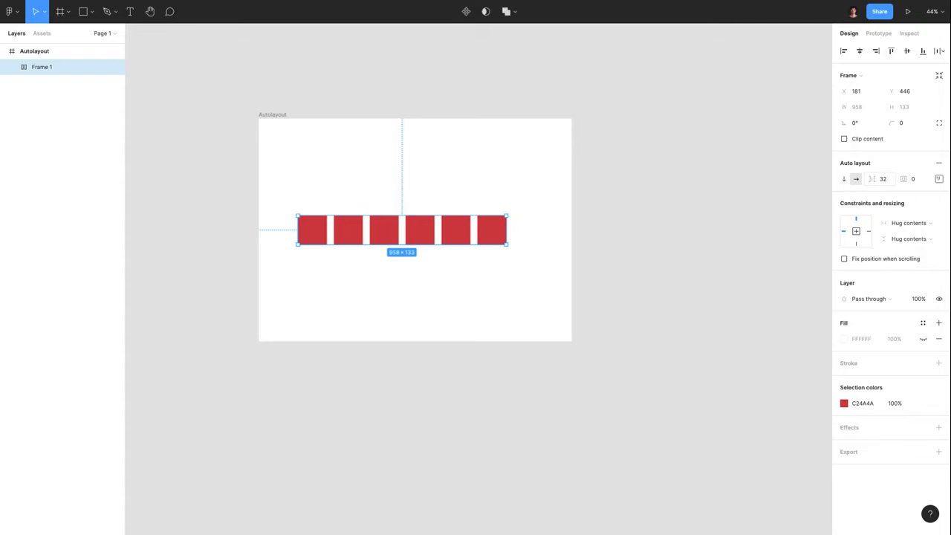
click(915, 180)
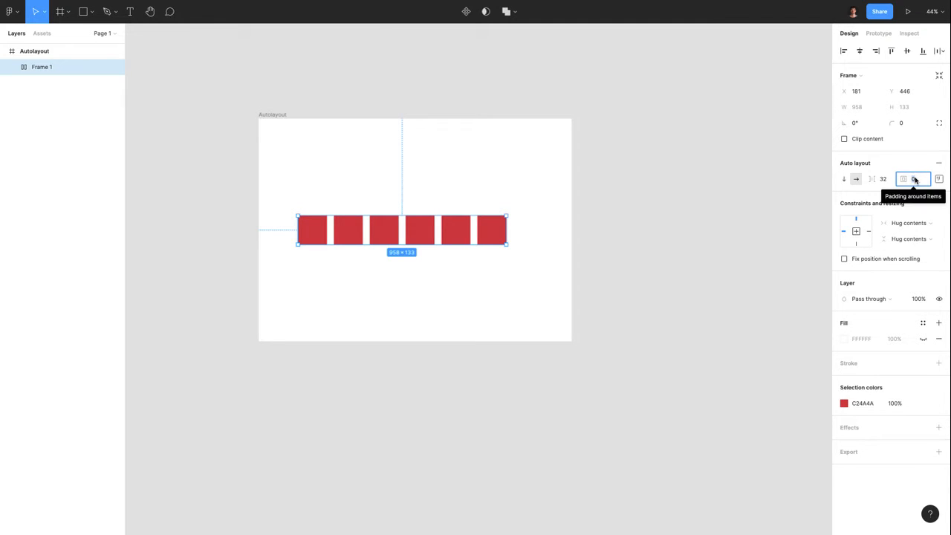
text(20)
key(Return)
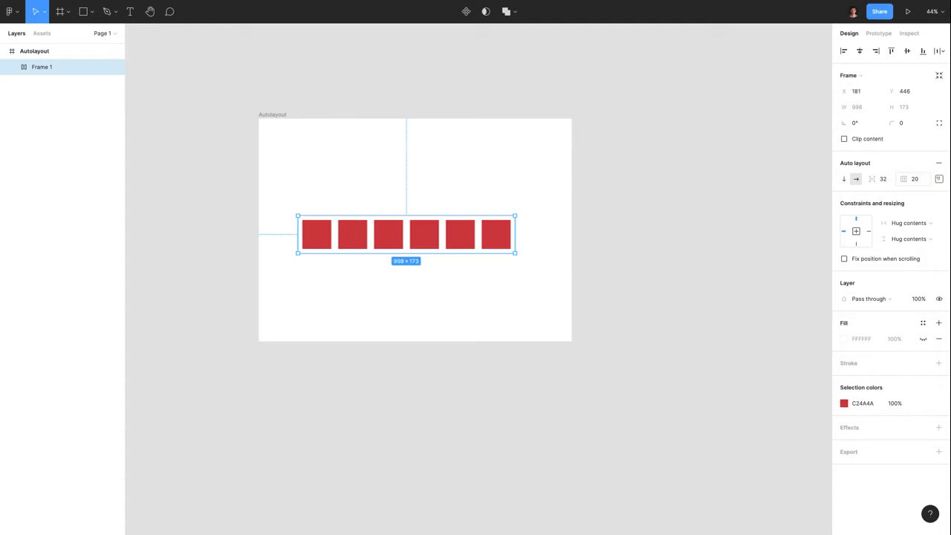
scroll(356, 235, up, 5)
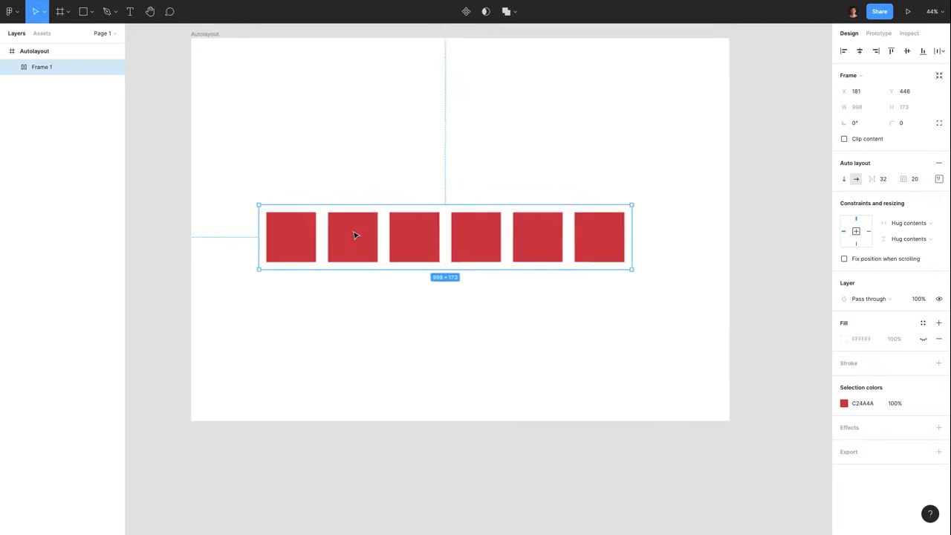
scroll(276, 241, down, 3)
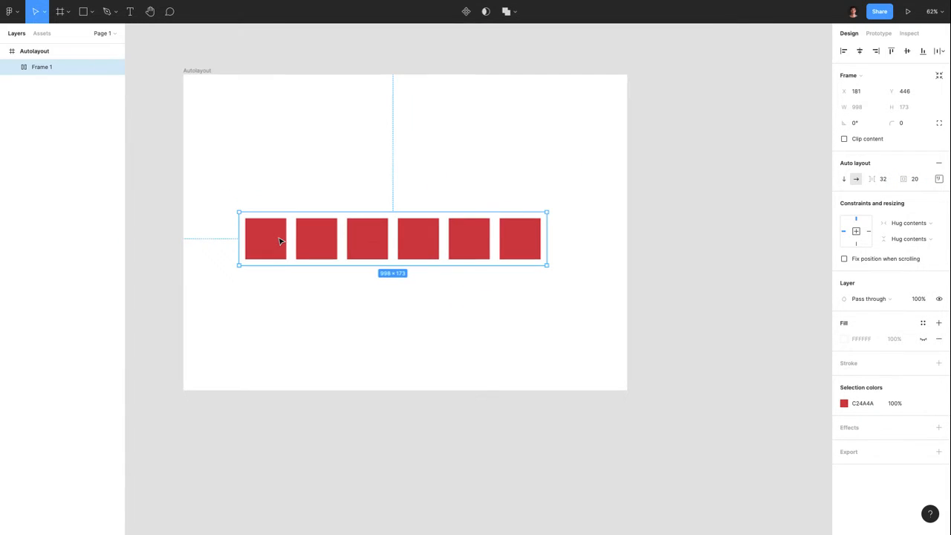
Turn on Frame 1's fill and make it green 72A98B
click(923, 342)
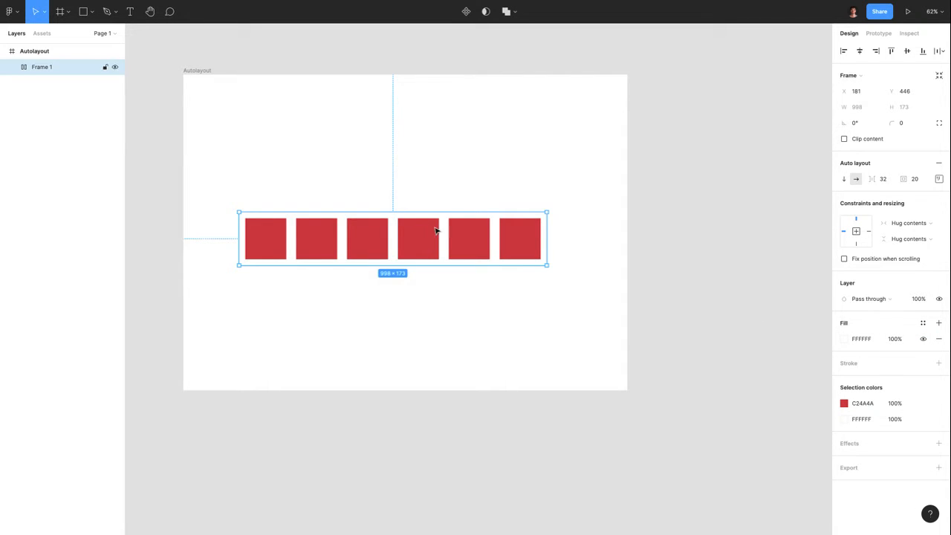
click(844, 340)
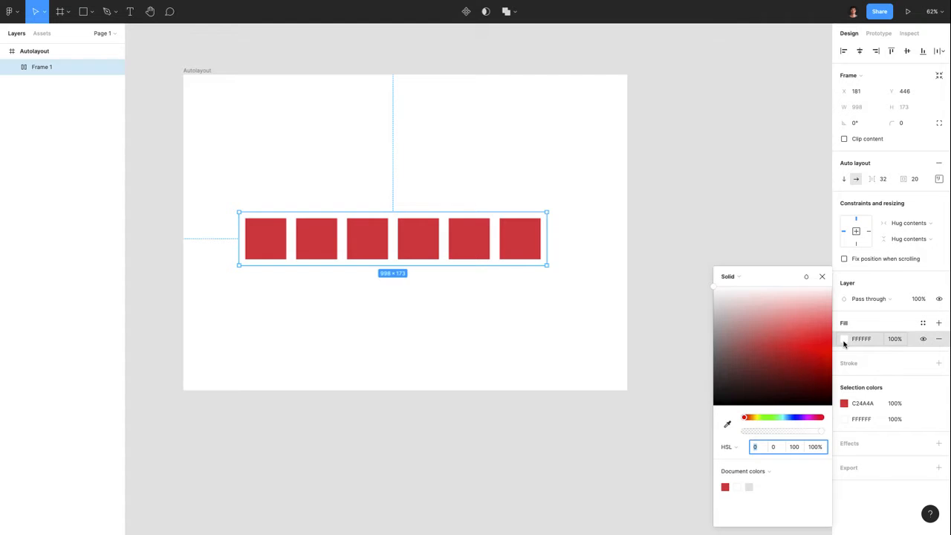
click(742, 340)
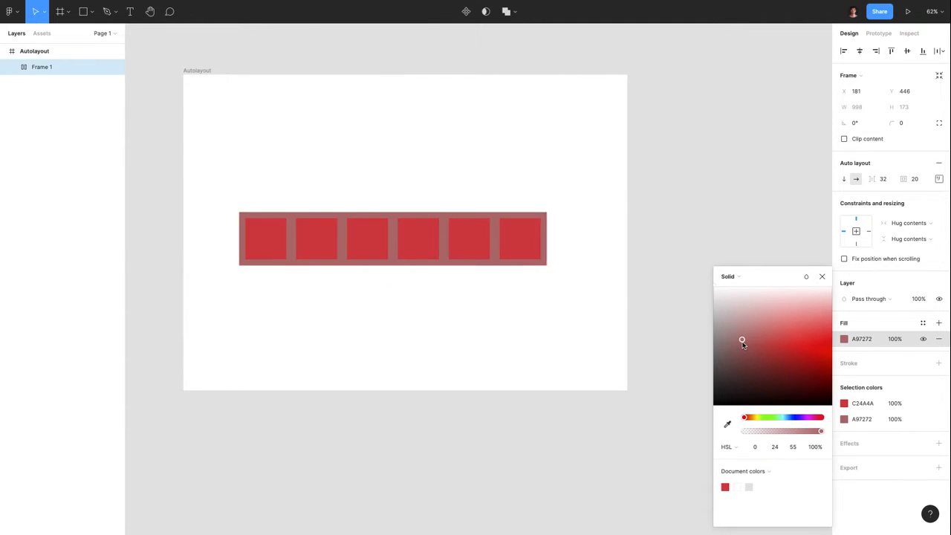
click(774, 417)
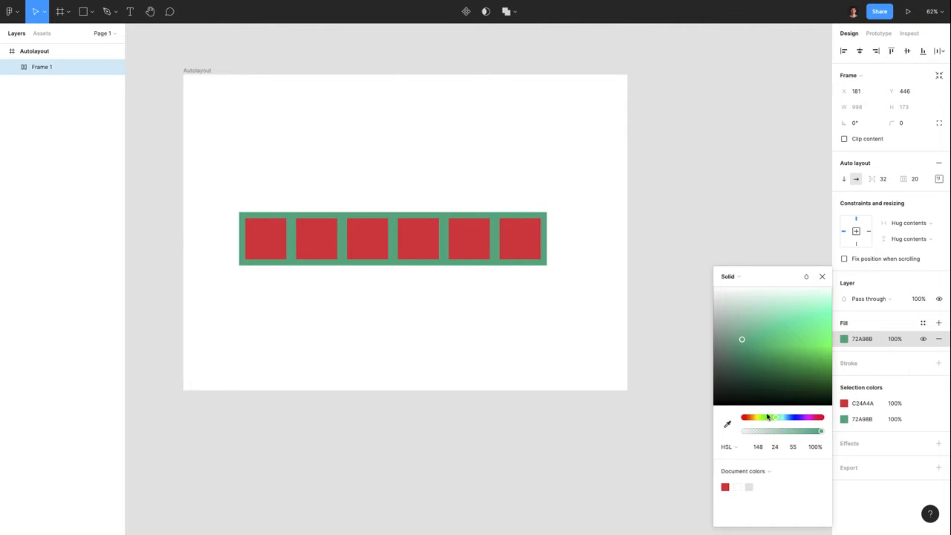
click(451, 276)
click(446, 253)
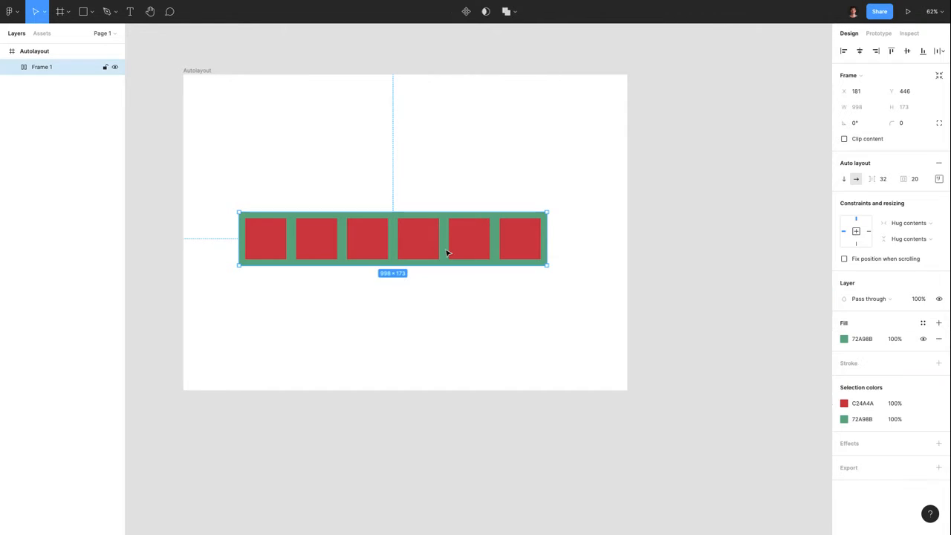
Increase Frame 1's auto-layout padding to 60, enlarging it to 1078×253
click(915, 179)
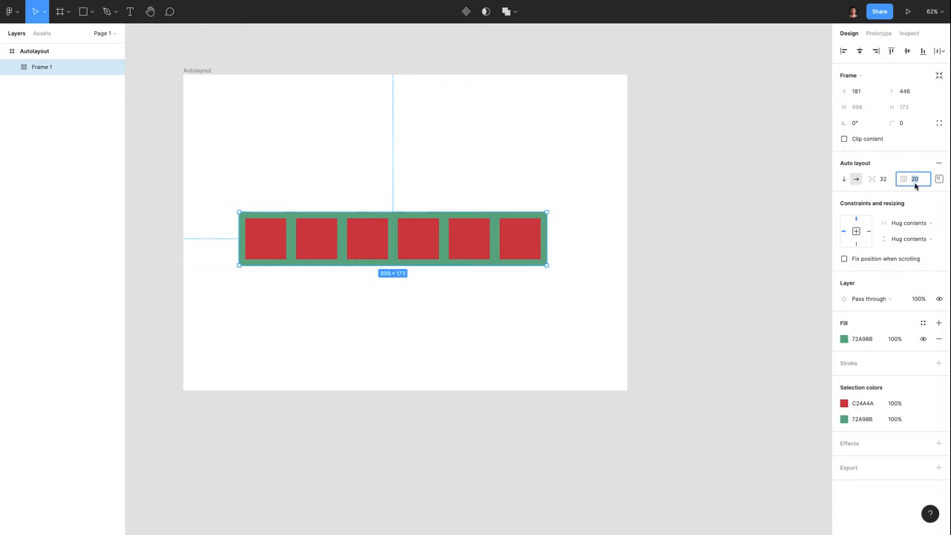
text(60)
key(Return)
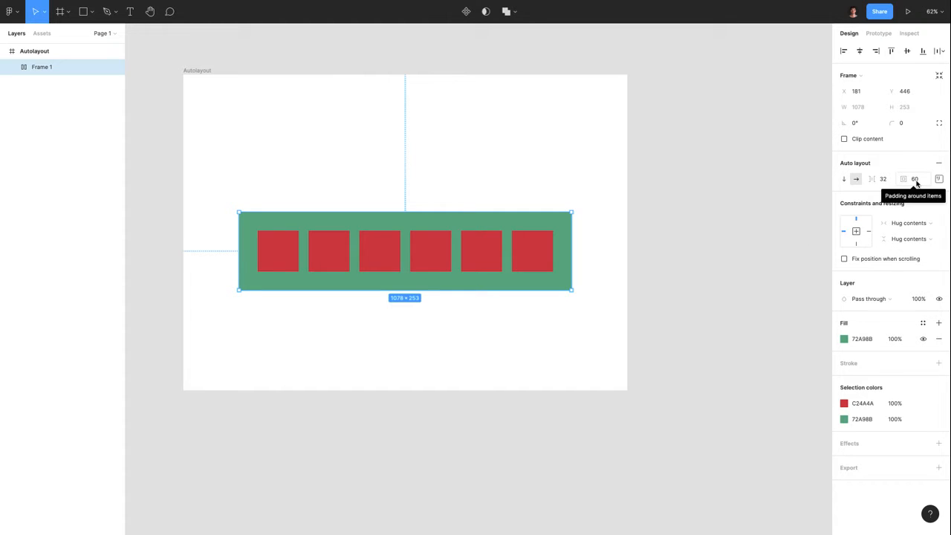
scroll(452, 200, down, 3)
scroll(425, 230, up, 5)
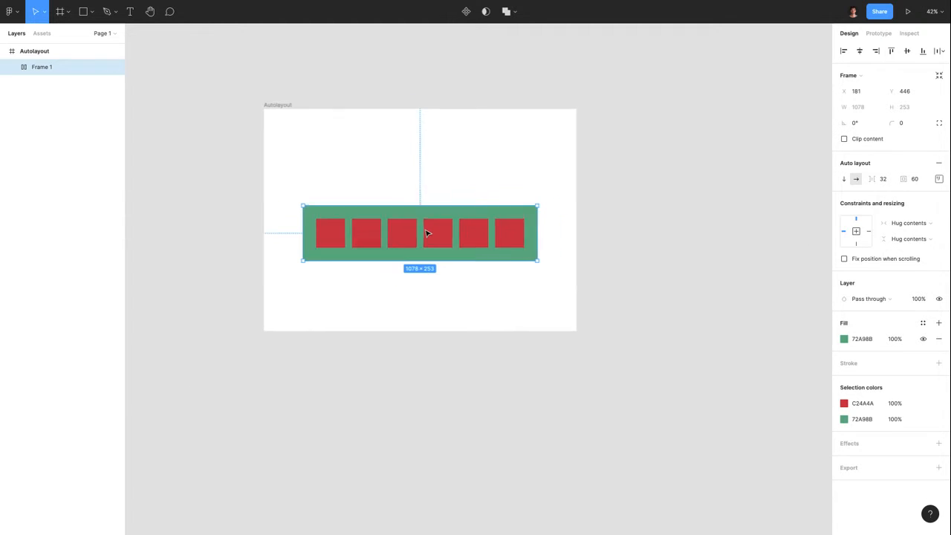
scroll(448, 327, down, 3)
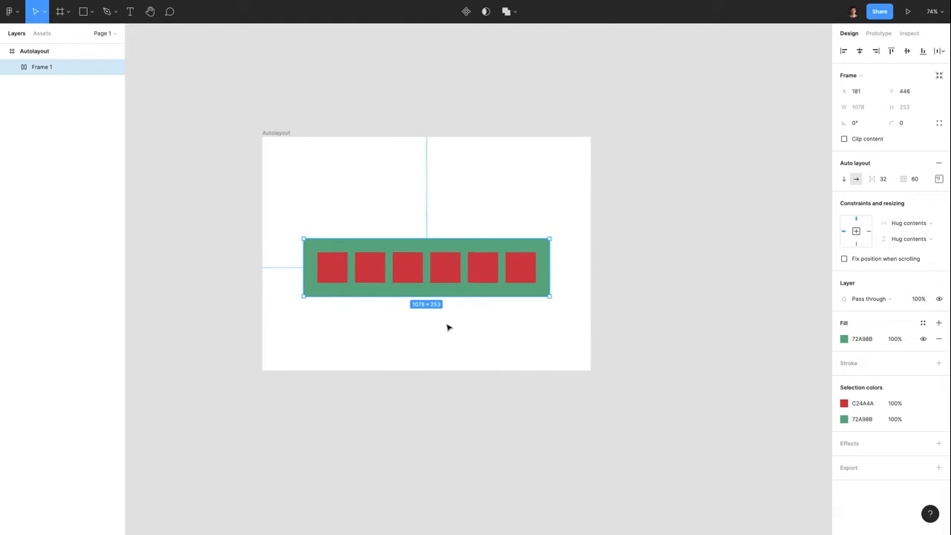
Try a pink fill on the Autolayout frame, then undo back to white
click(283, 136)
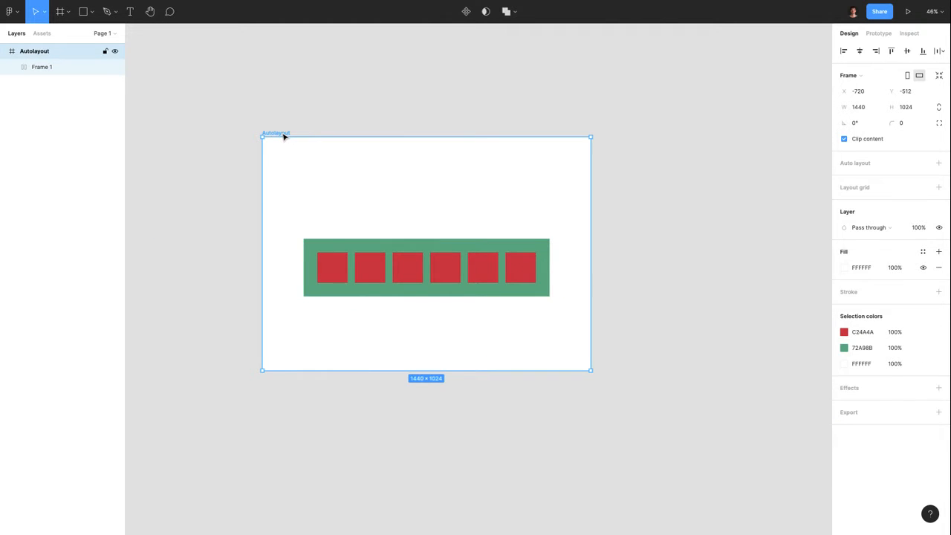
click(844, 267)
drag(798, 282, 761, 315)
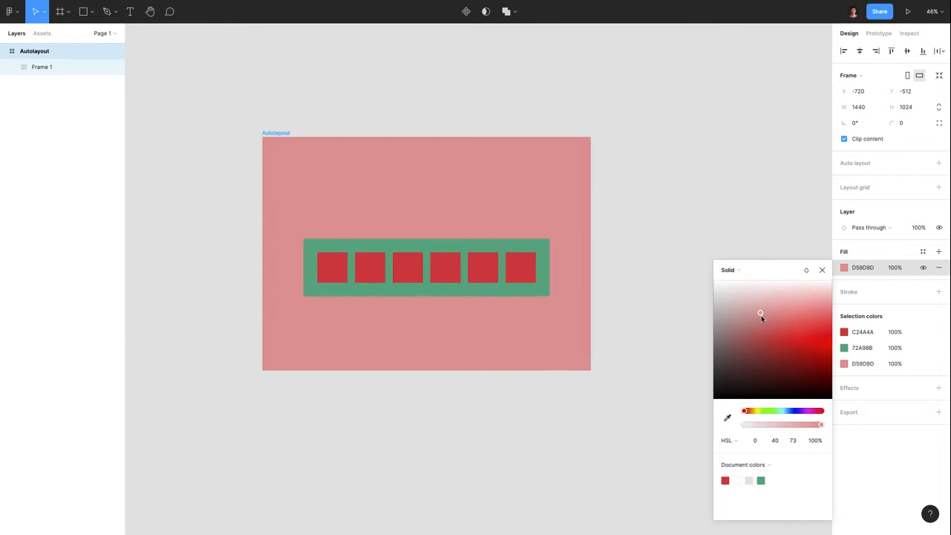
click(730, 213)
key(ctrl+z)
key(ctrl+z)
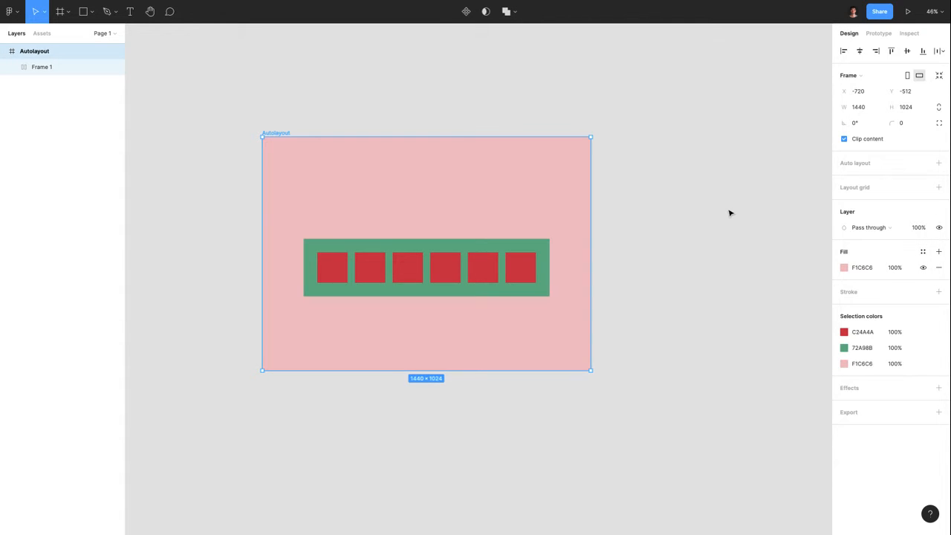
key(ctrl+z)
Lighten Frame 1's fill to mint green 8ECFAC and move it higher
click(421, 258)
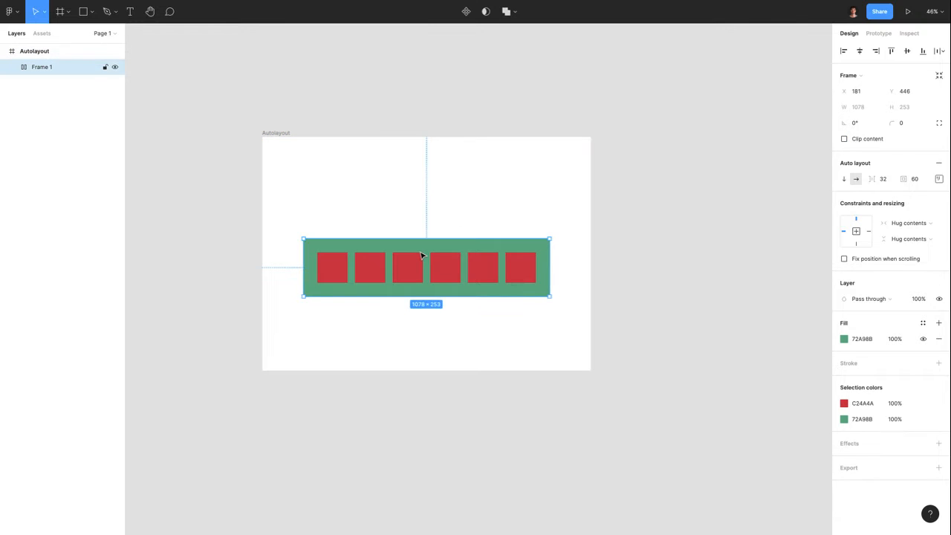
click(844, 339)
drag(772, 342, 761, 327)
click(712, 260)
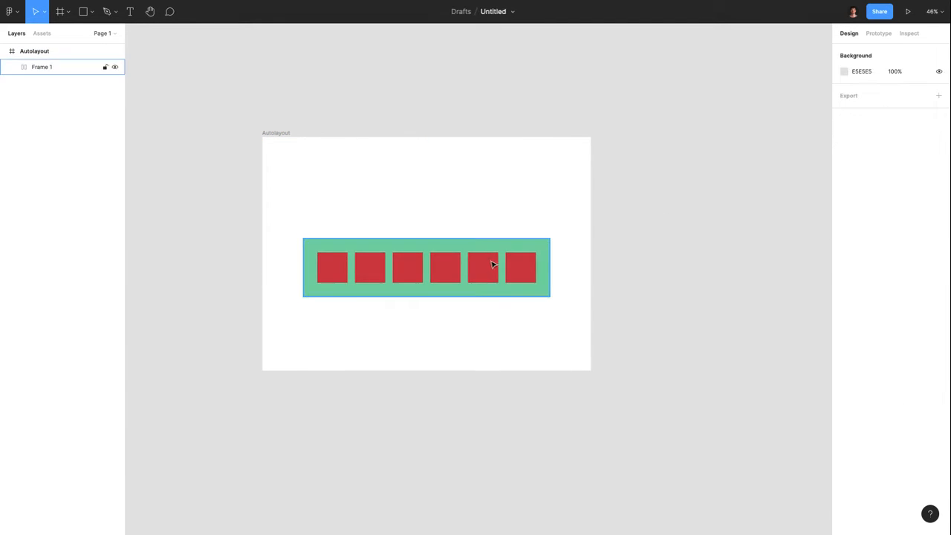
drag(494, 263, 490, 237)
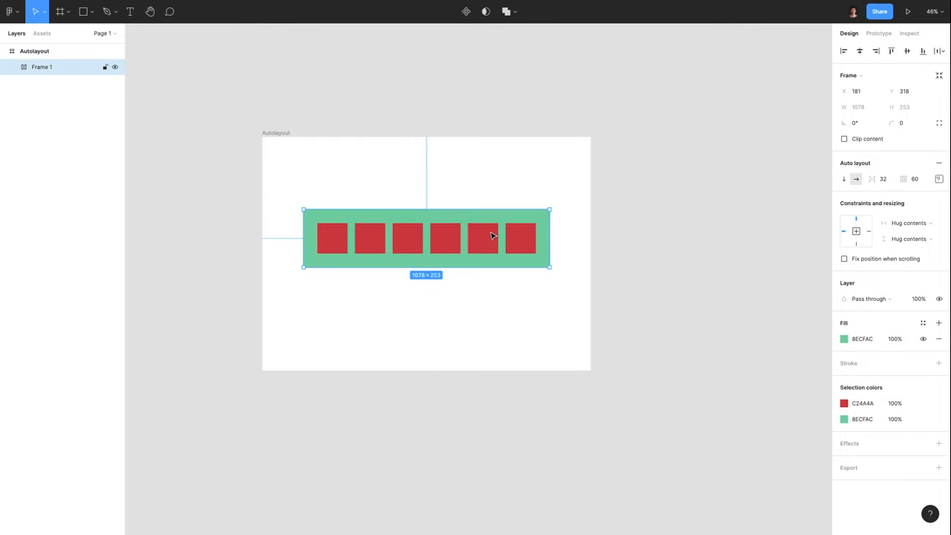
Centre the squares, try right padding 200 then 300, and reset padding to 60
click(939, 179)
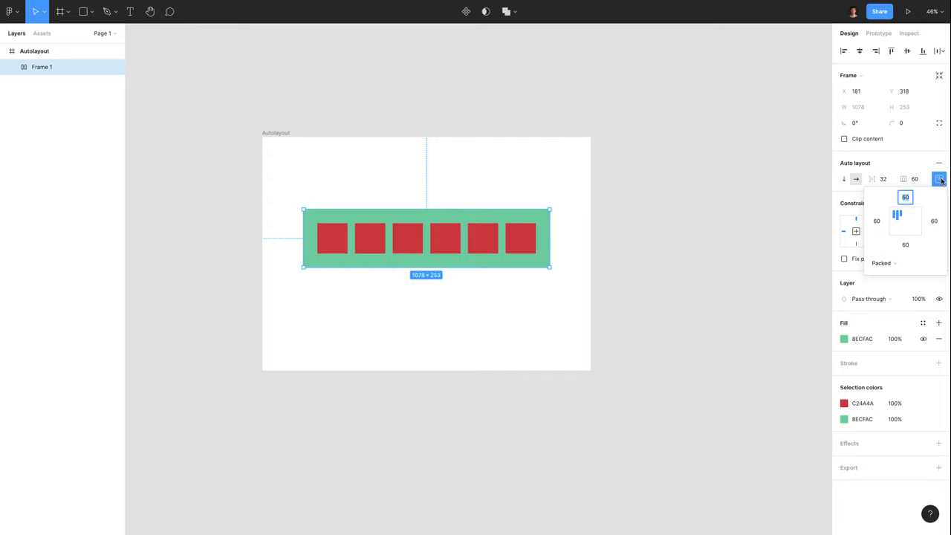
click(905, 223)
click(934, 223)
text(200)
key(Return)
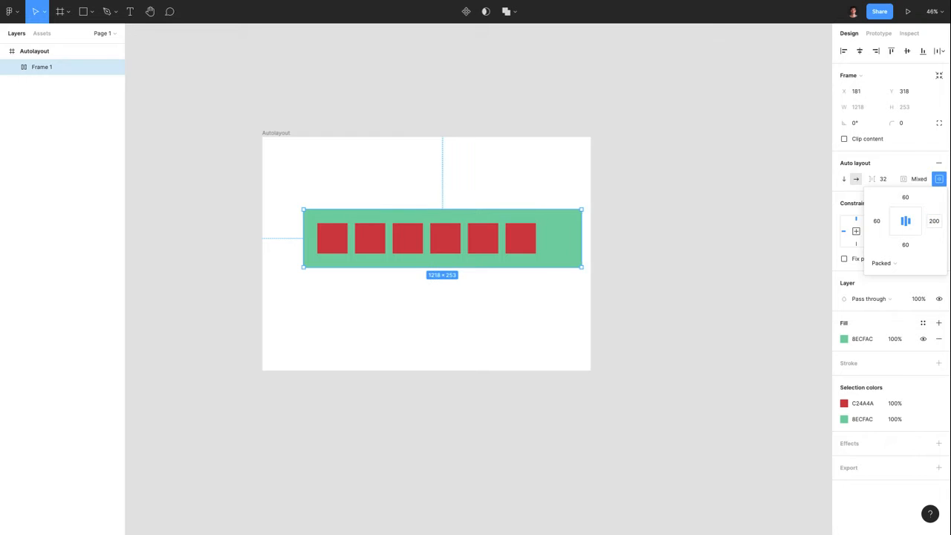
click(934, 222)
text(3)
key(Return)
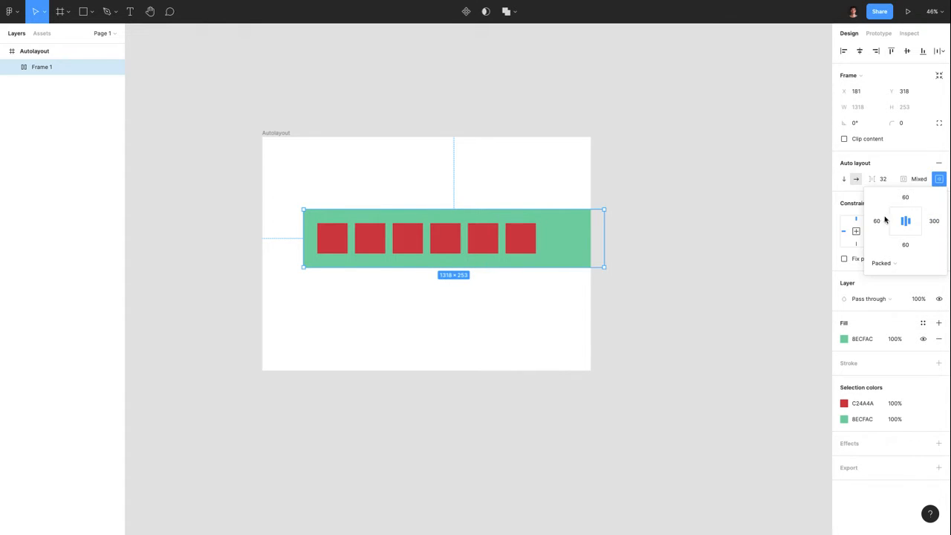
click(917, 180)
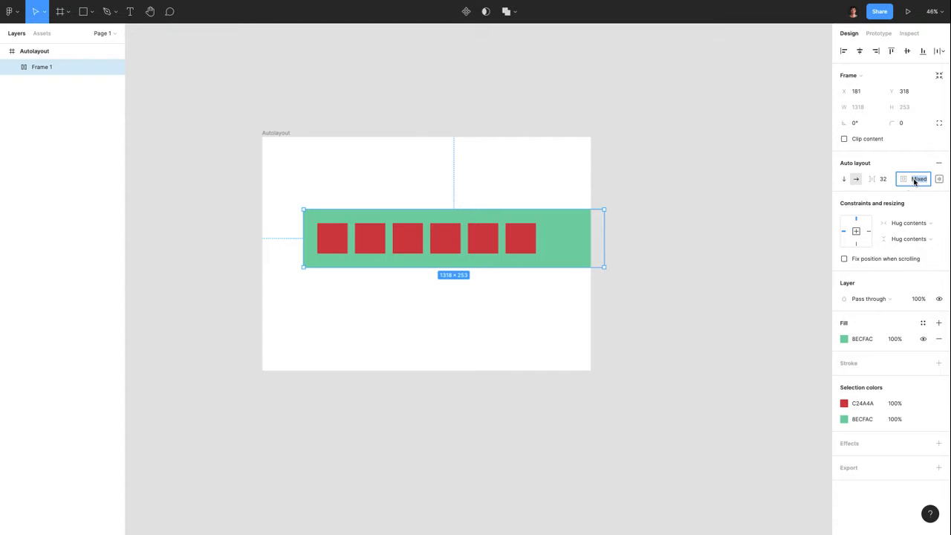
text(60)
key(Return)
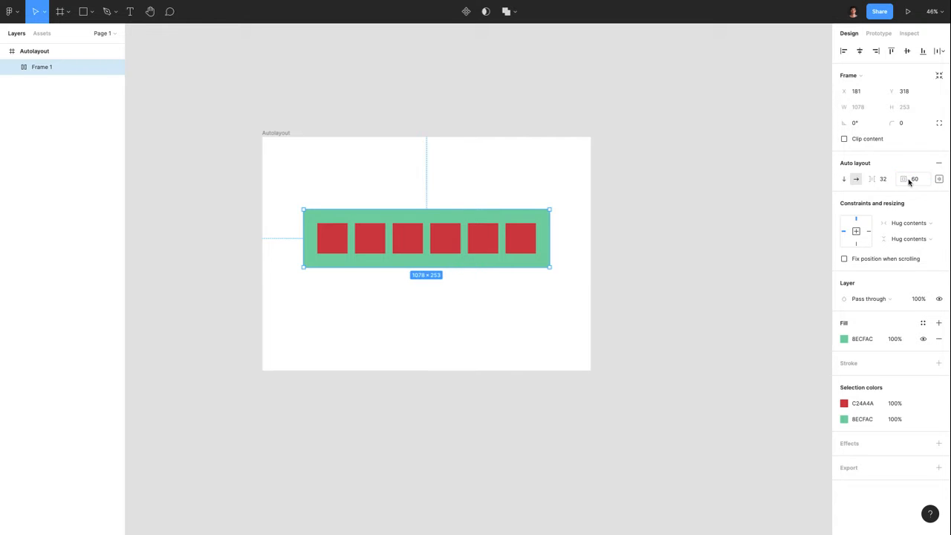
Set right padding to 500 and widen the Autolayout frame to fit the bar
click(939, 179)
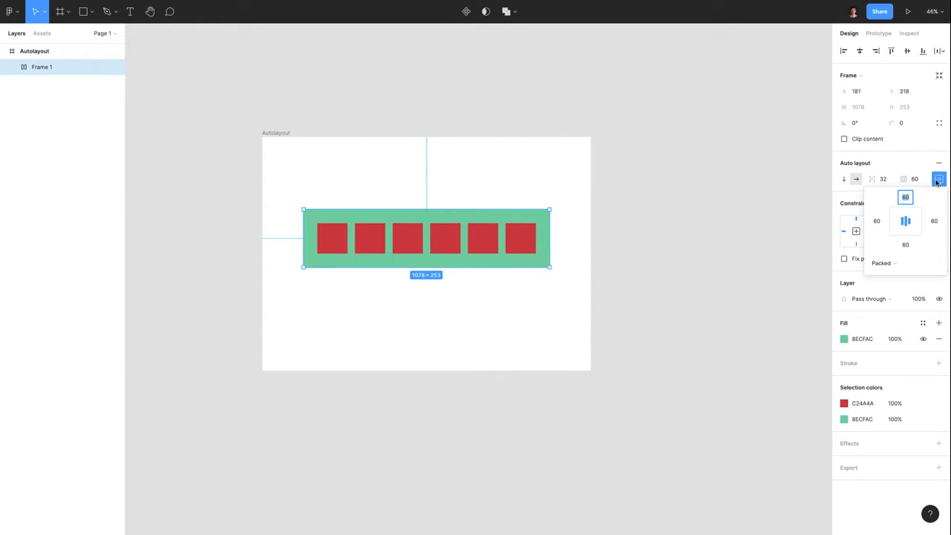
click(935, 221)
text(500)
key(Return)
click(563, 176)
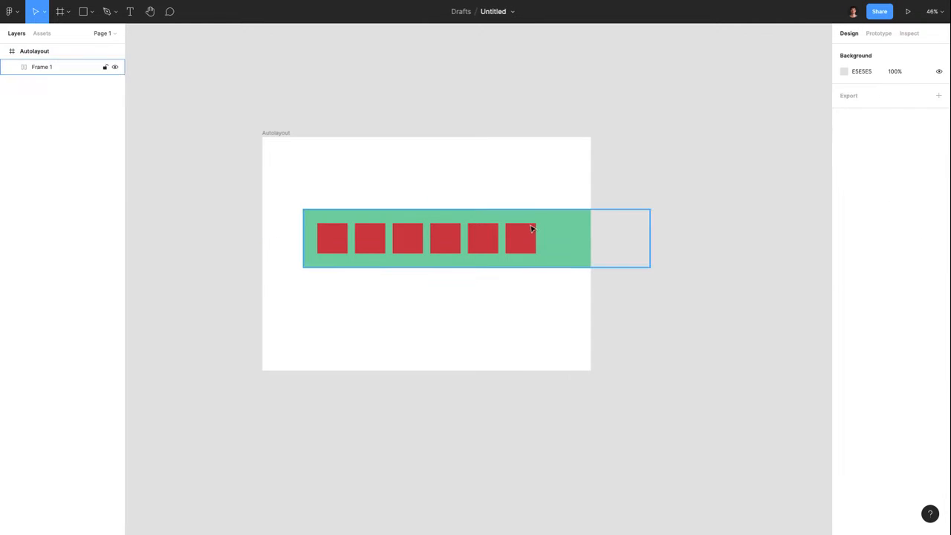
drag(532, 228, 490, 235)
click(310, 147)
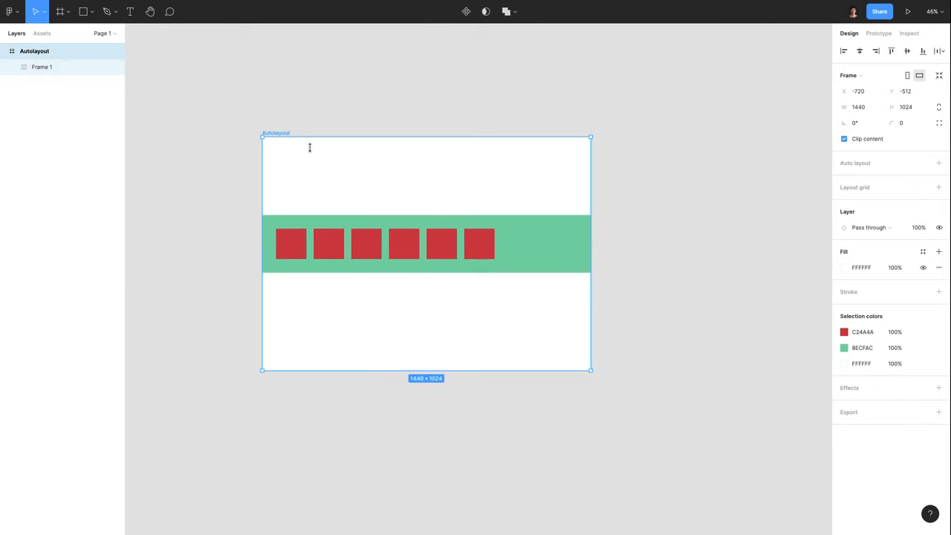
drag(590, 350, 768, 404)
click(518, 238)
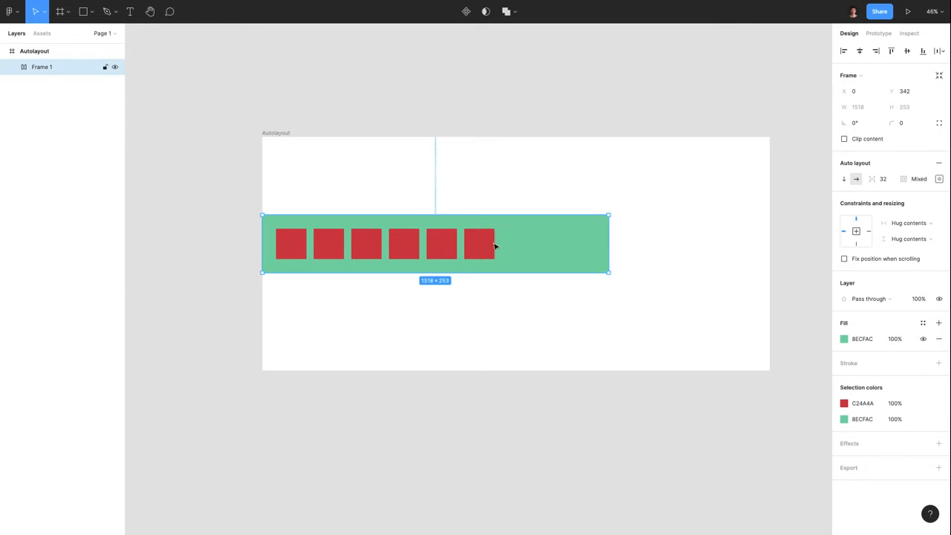
drag(494, 246, 564, 256)
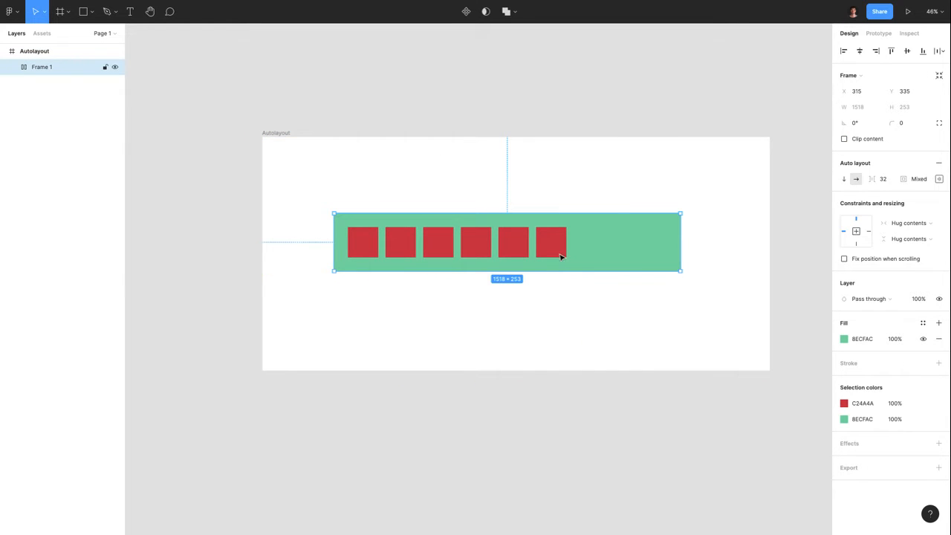
Restore right padding to 60 and move the green bar toward the frame's middle
click(939, 180)
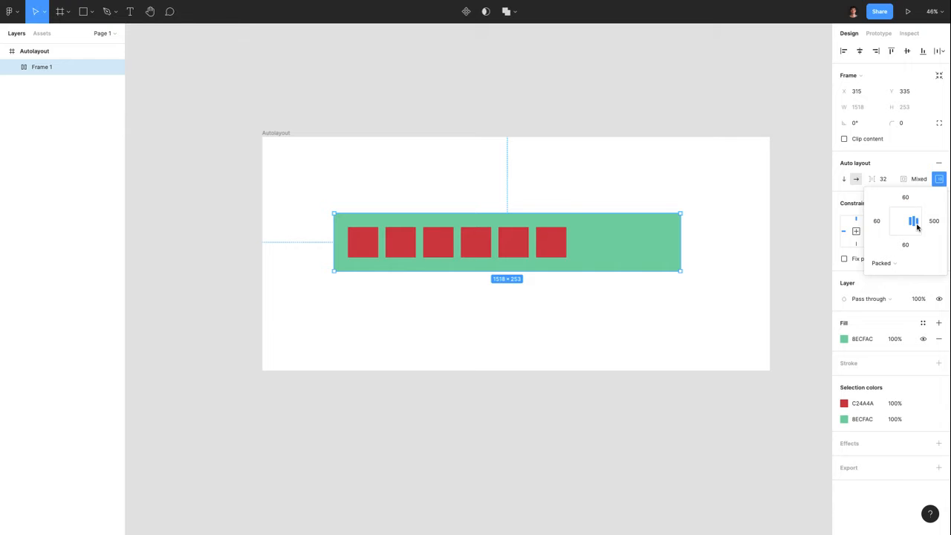
click(933, 227)
text(60)
key(Return)
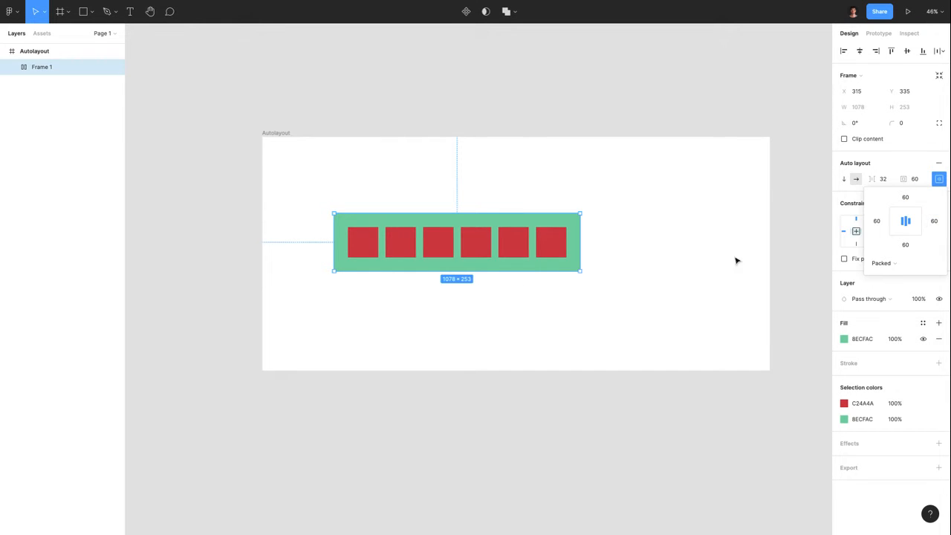
click(602, 308)
drag(526, 246, 563, 255)
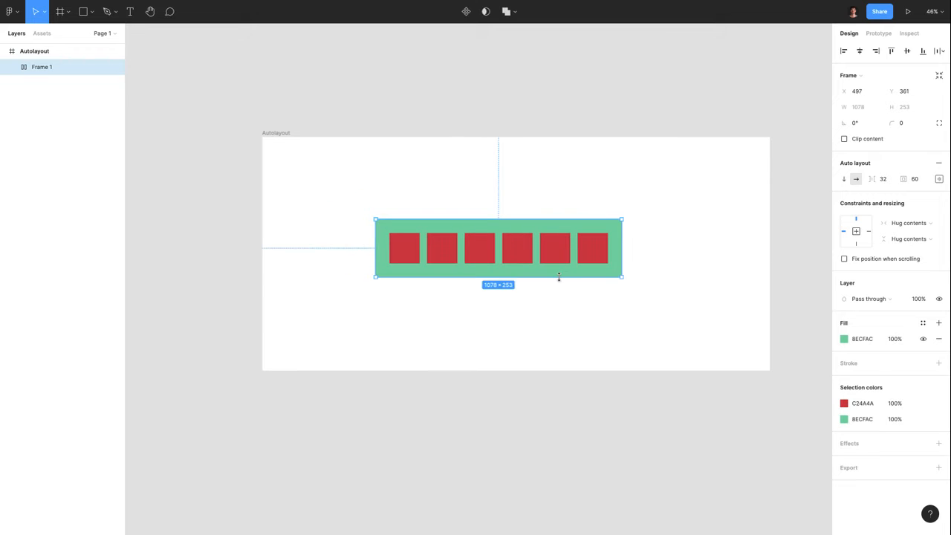
Stretch Frame 1 to 1880×973 at X 173, Y 26 inside the white Autolayout frame
drag(621, 252, 751, 255)
drag(376, 257, 321, 255)
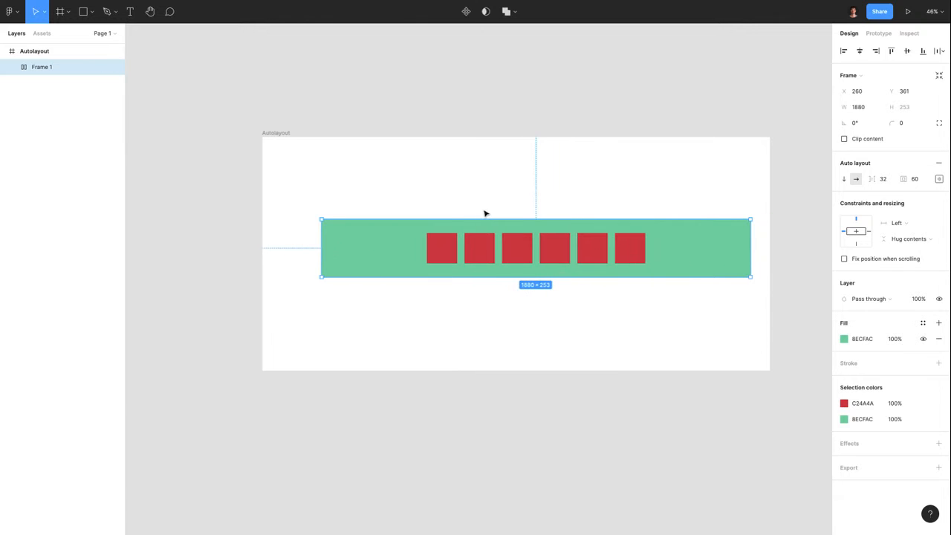
drag(483, 220, 487, 84)
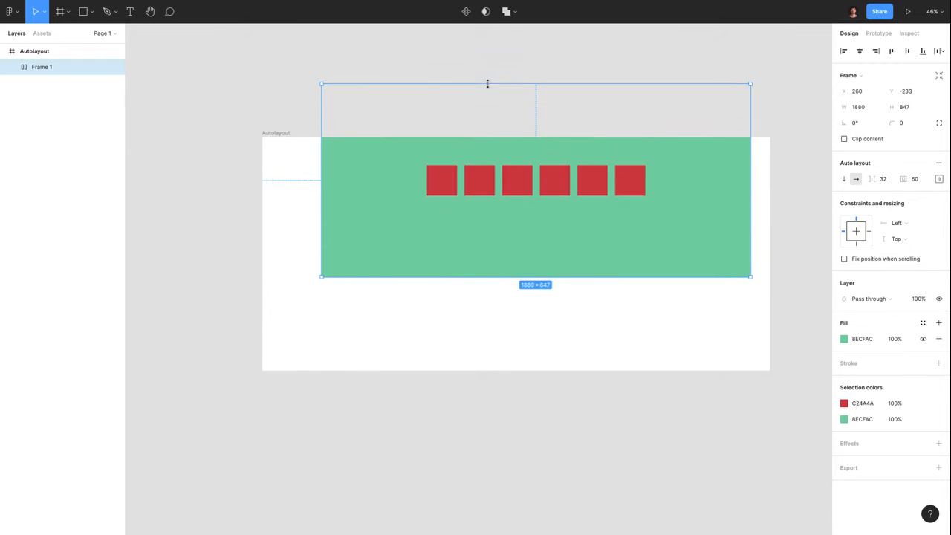
drag(485, 240, 468, 306)
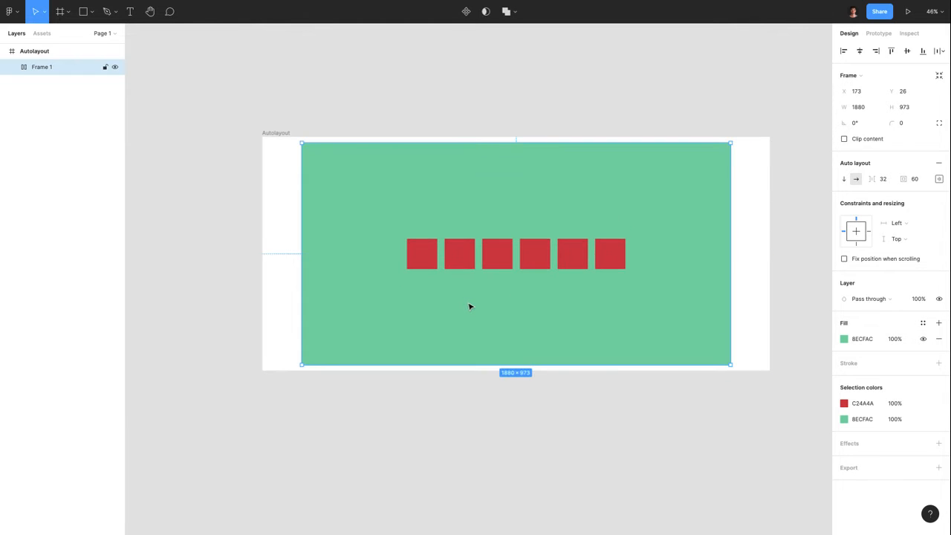
click(939, 179)
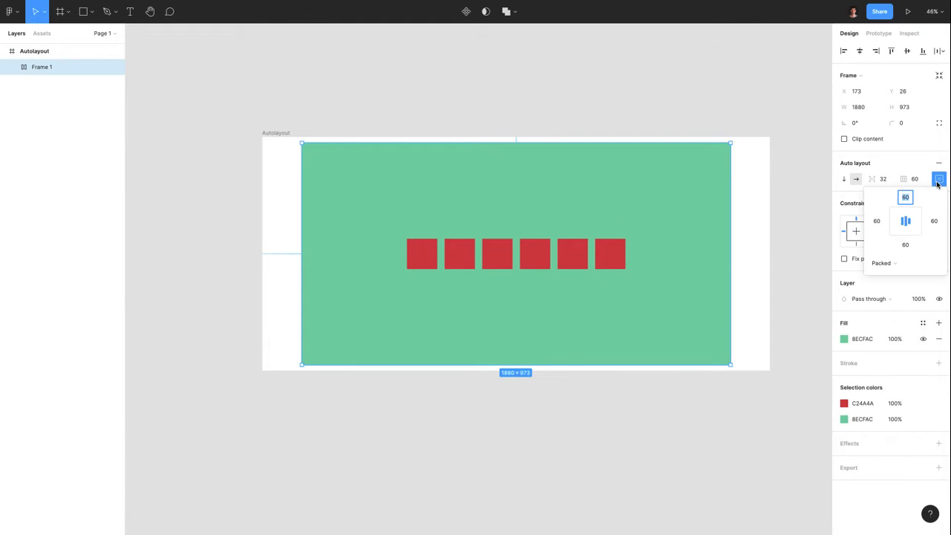
Try the red squares in several alignment positions, ending with them centred in Frame 1
click(895, 225)
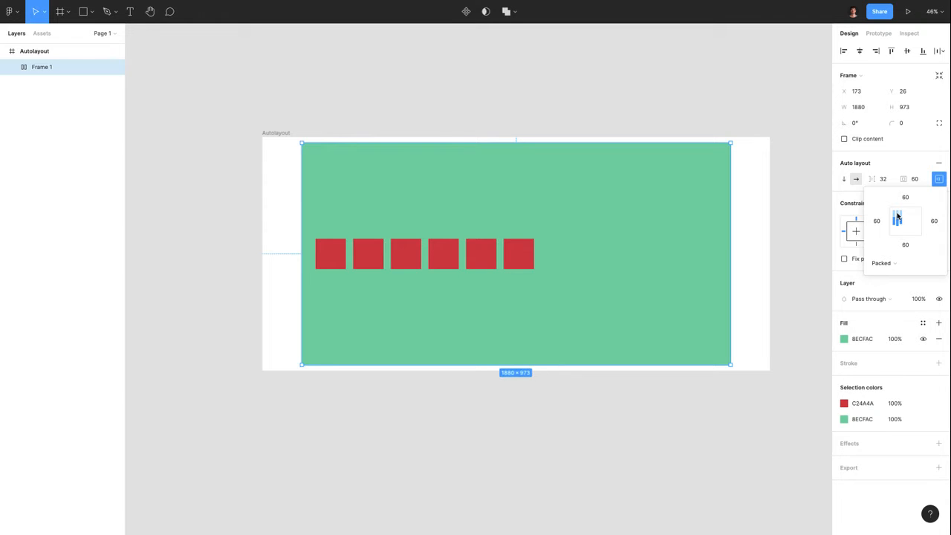
click(897, 216)
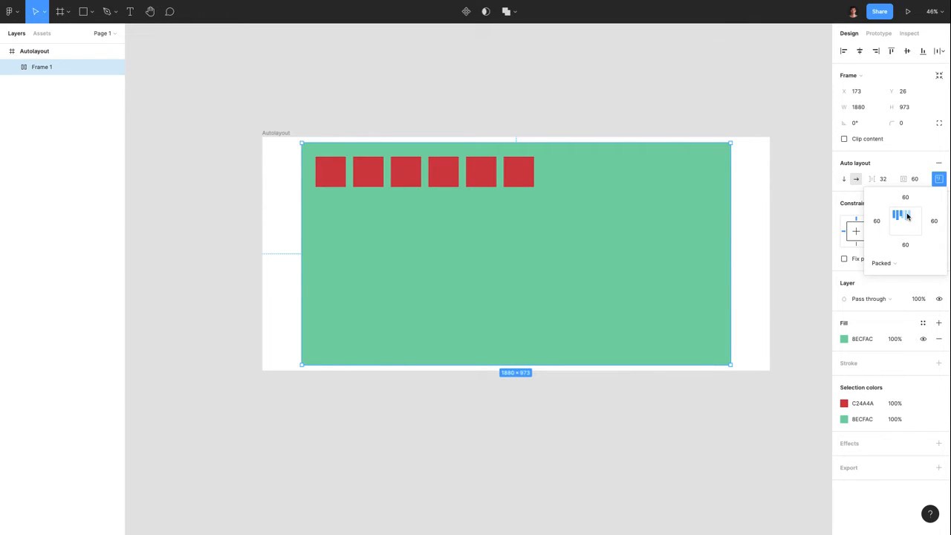
click(906, 215)
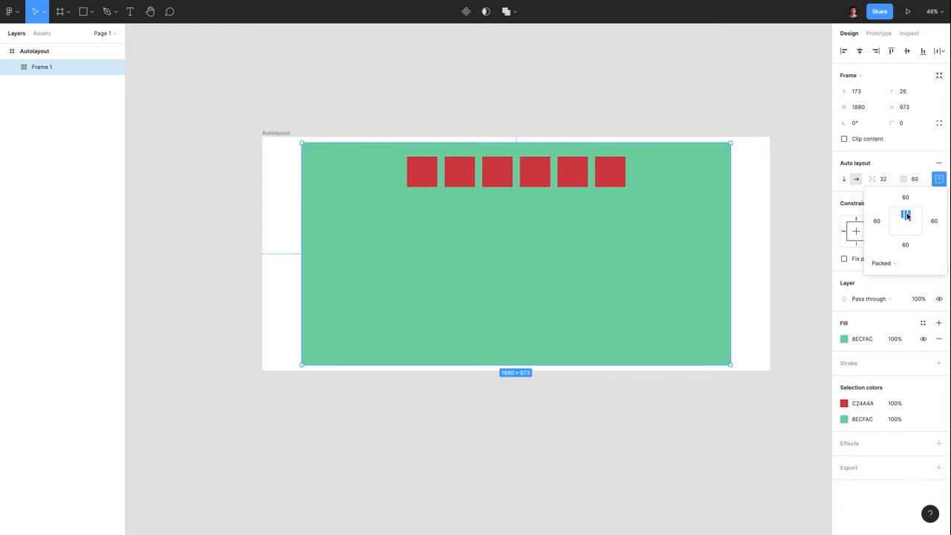
click(913, 216)
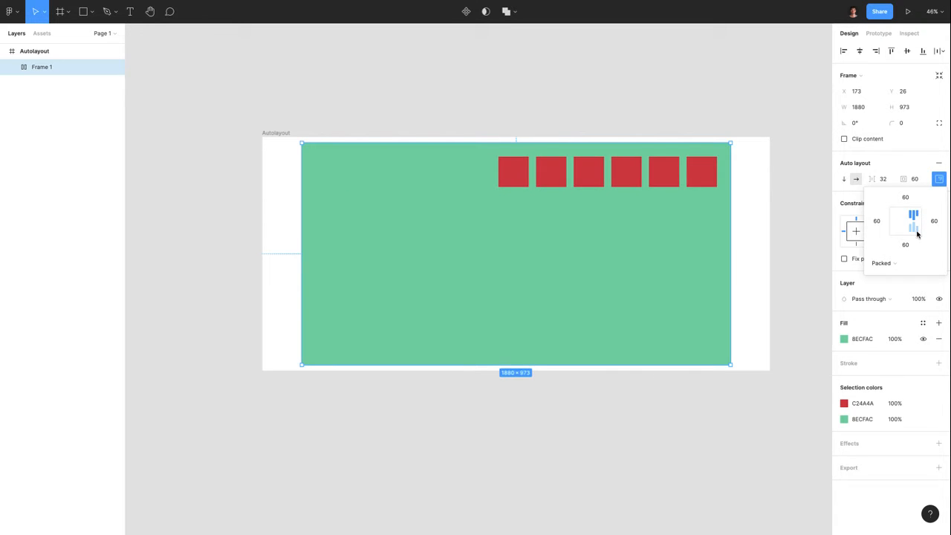
click(917, 233)
click(905, 233)
click(906, 222)
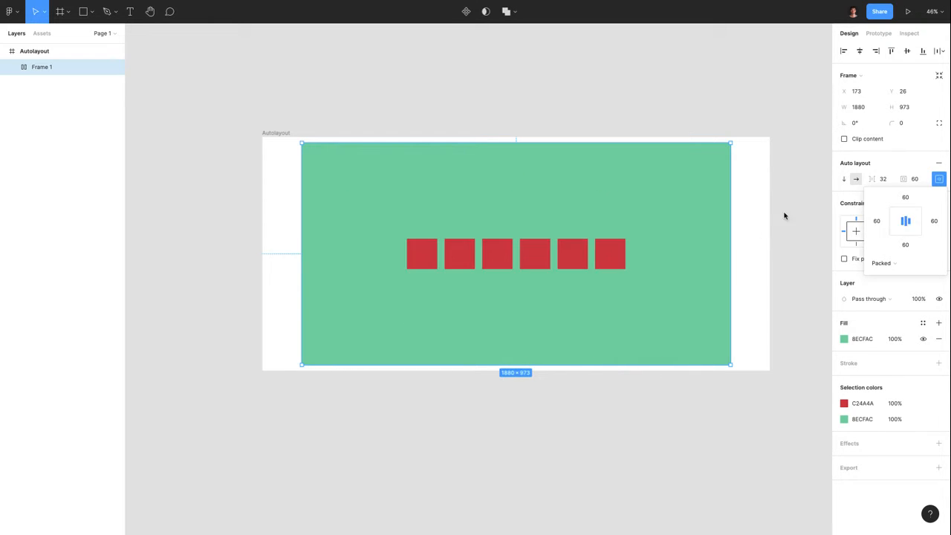
Toggle between Space between and Packed spacing, settling on Packed with a 32 gap
click(884, 263)
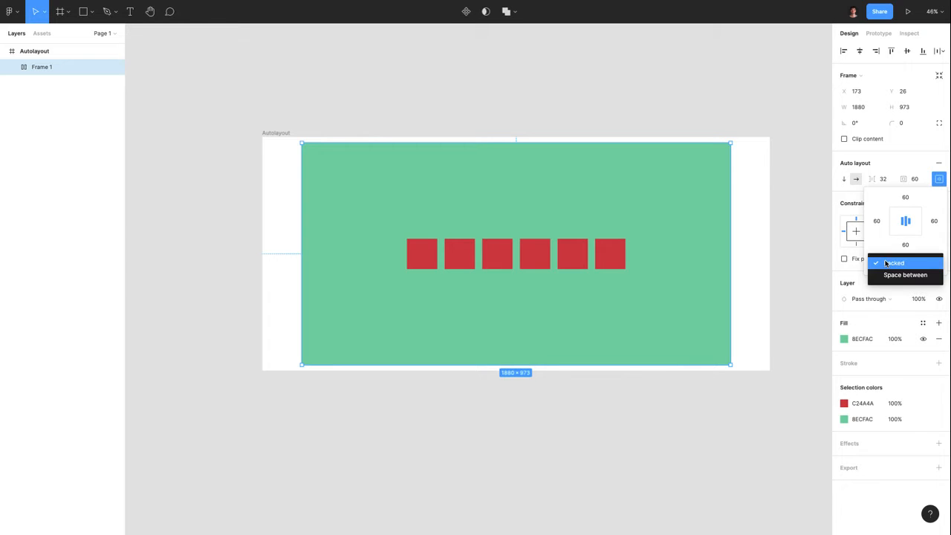
click(892, 275)
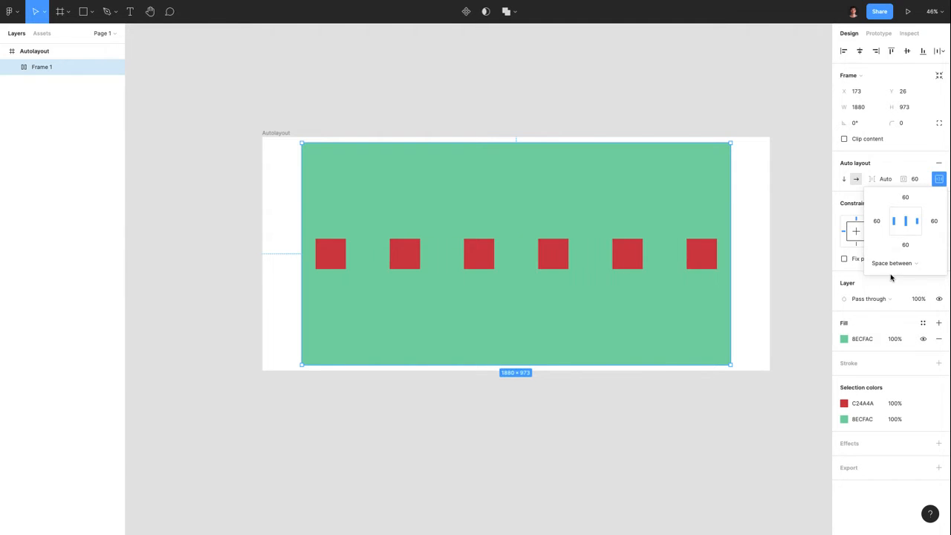
click(892, 263)
click(888, 250)
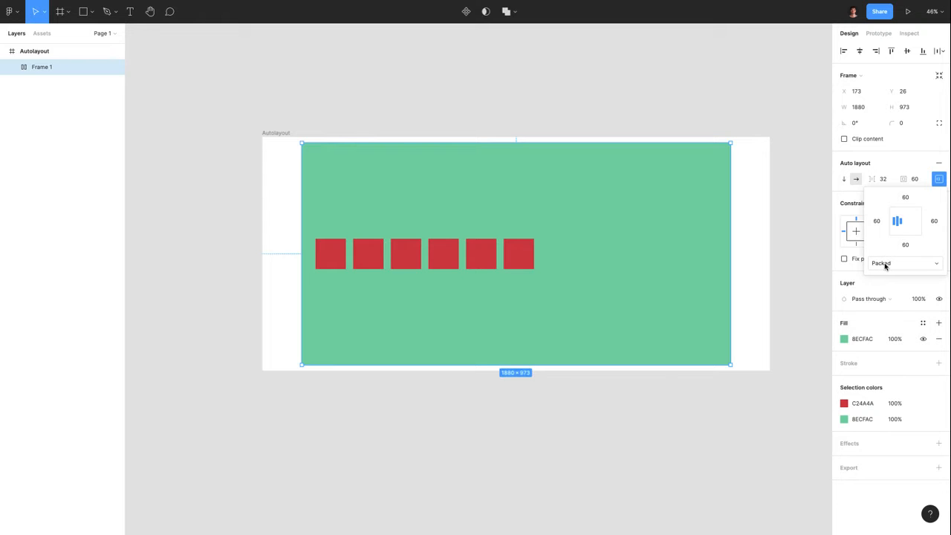
click(884, 264)
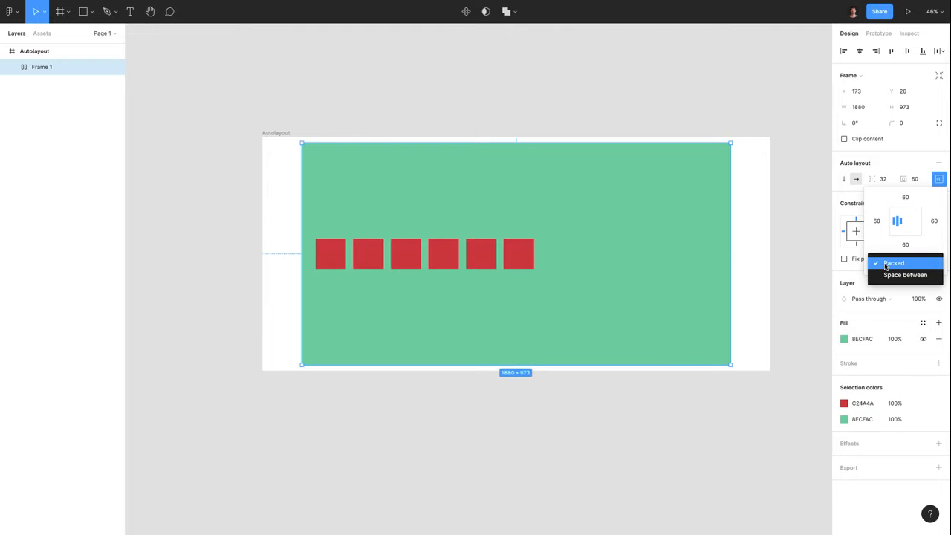
click(889, 276)
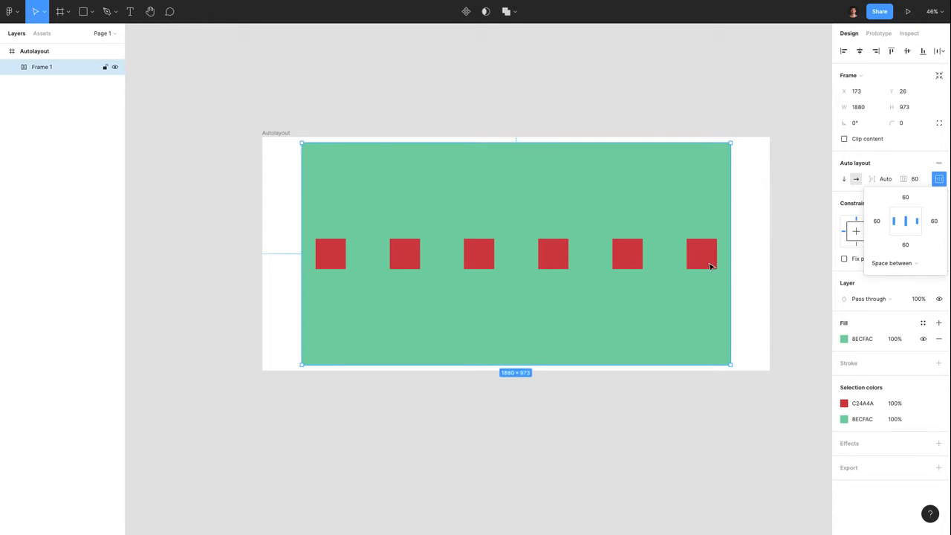
click(898, 272)
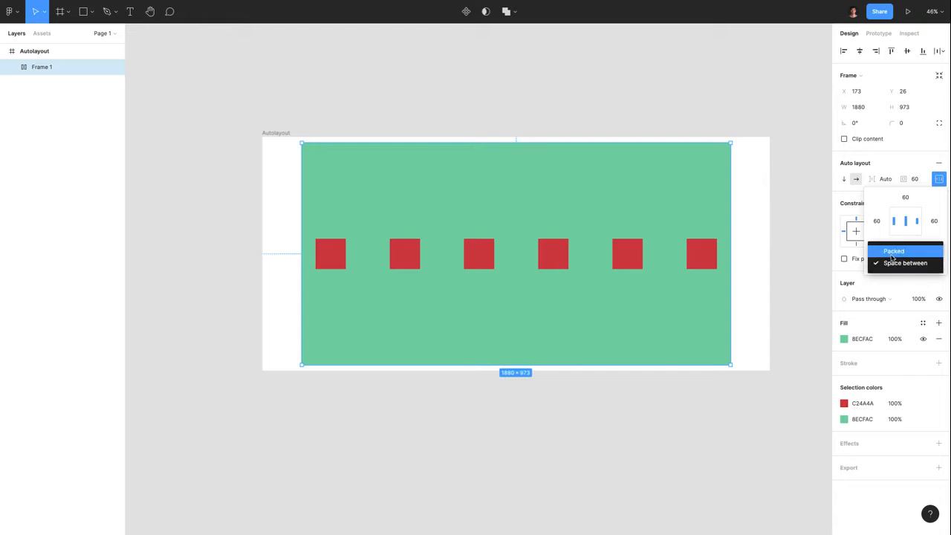
click(894, 253)
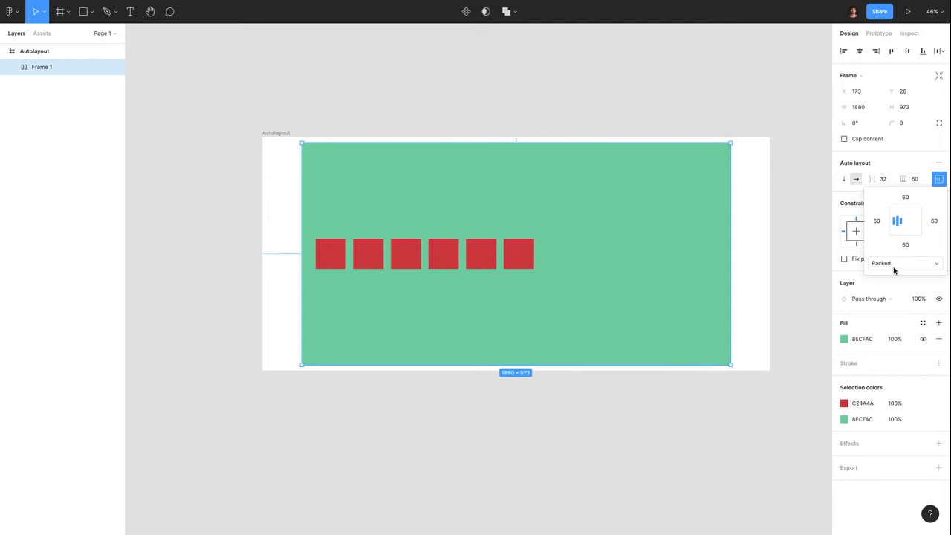
Centre the packed row of six red squares in the 1880×973 frame, keeping 32 spacing
click(905, 219)
click(905, 214)
click(896, 213)
click(895, 238)
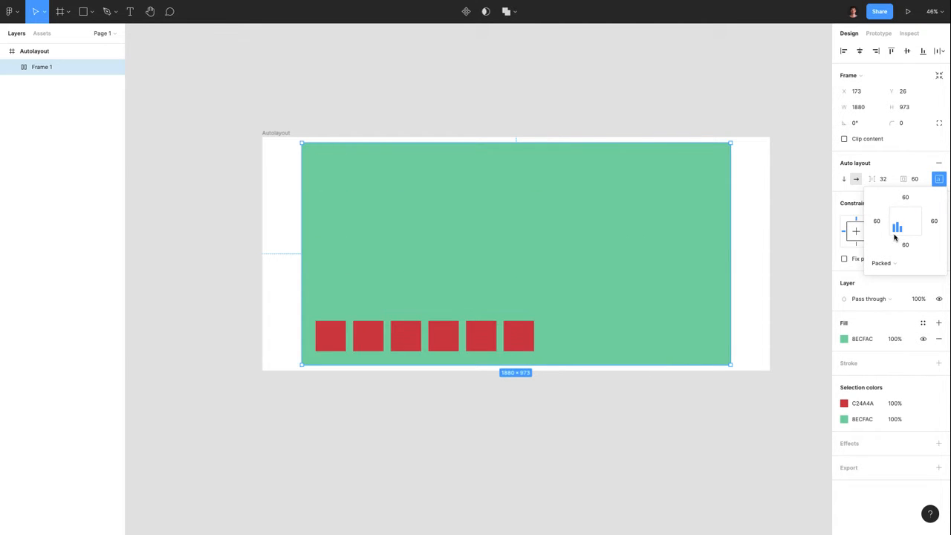
click(912, 235)
click(914, 221)
click(905, 220)
click(905, 214)
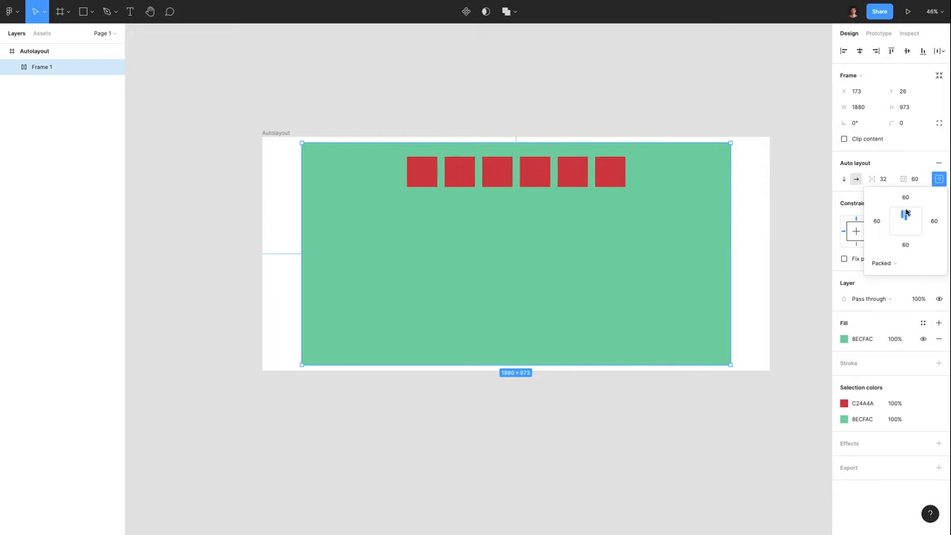
click(913, 214)
click(906, 221)
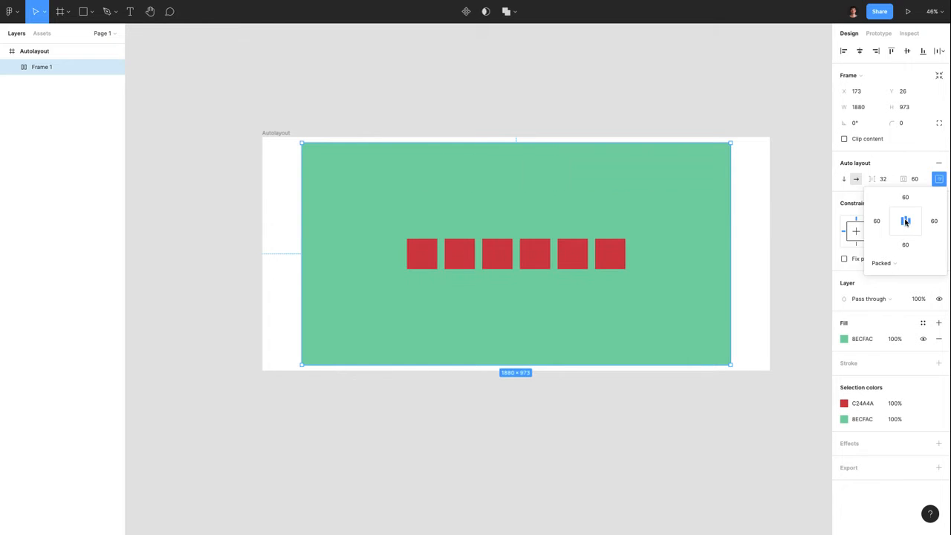
click(940, 179)
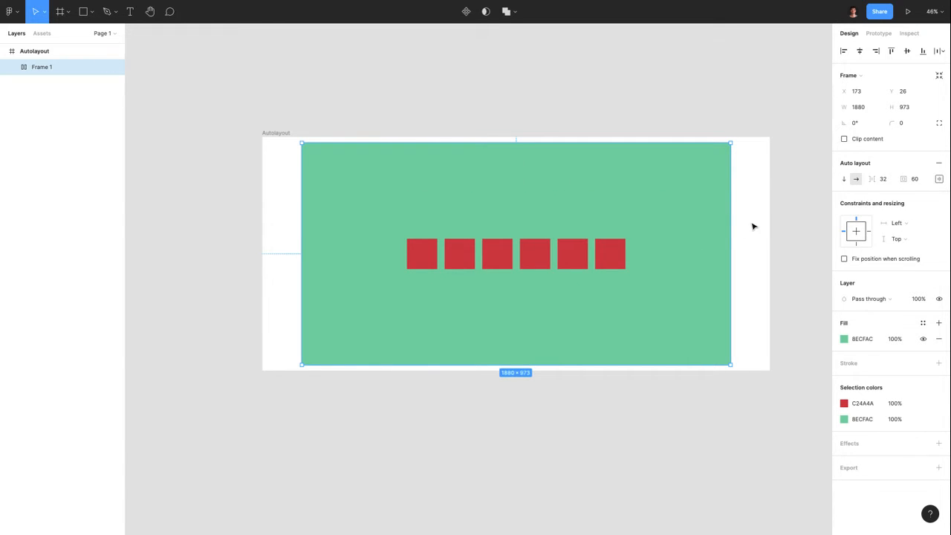
Select Frame 1 with its six red squares and delete it, leaving Autolayout empty
ctrl+scroll(753, 226, down, 3)
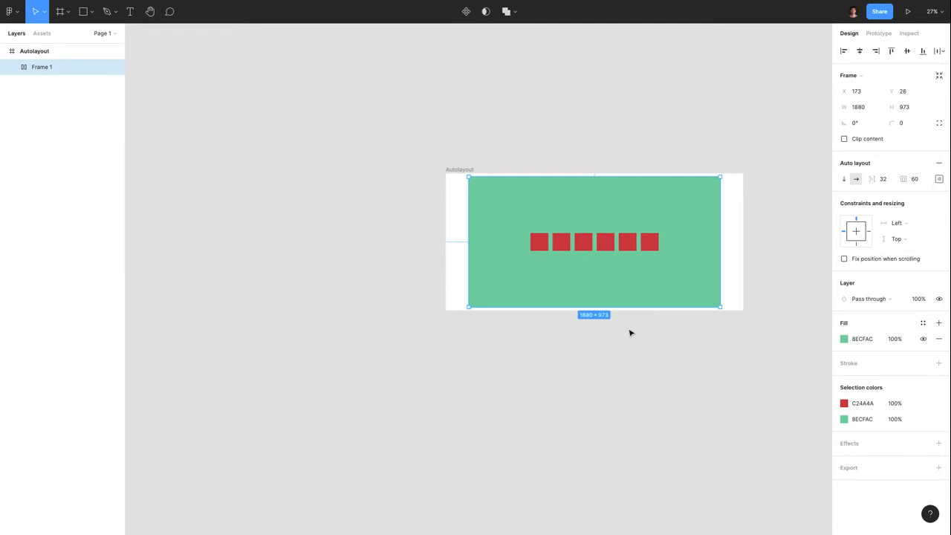
scroll(640, 315, down, 1)
scroll(630, 338, right, 1)
scroll(630, 339, up, 1)
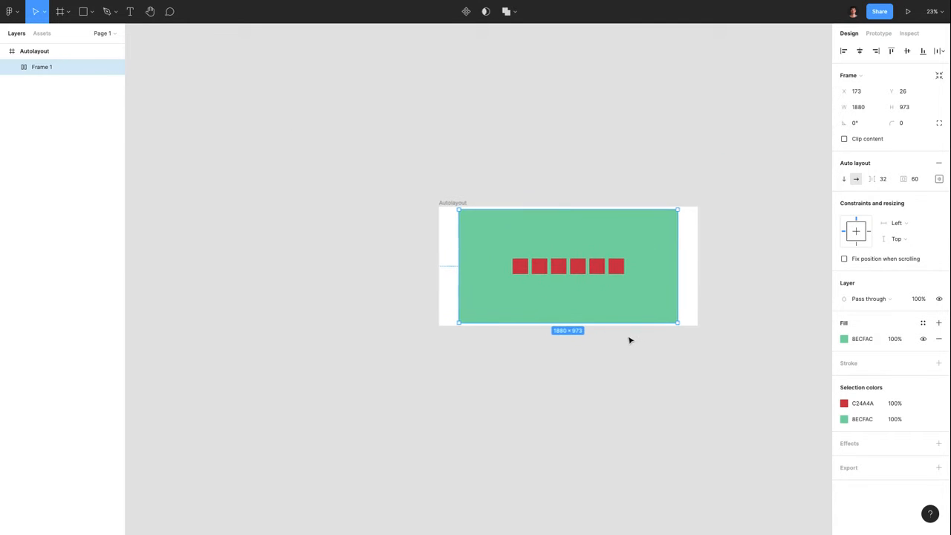
click(562, 185)
click(531, 239)
scroll(522, 250, down, 1)
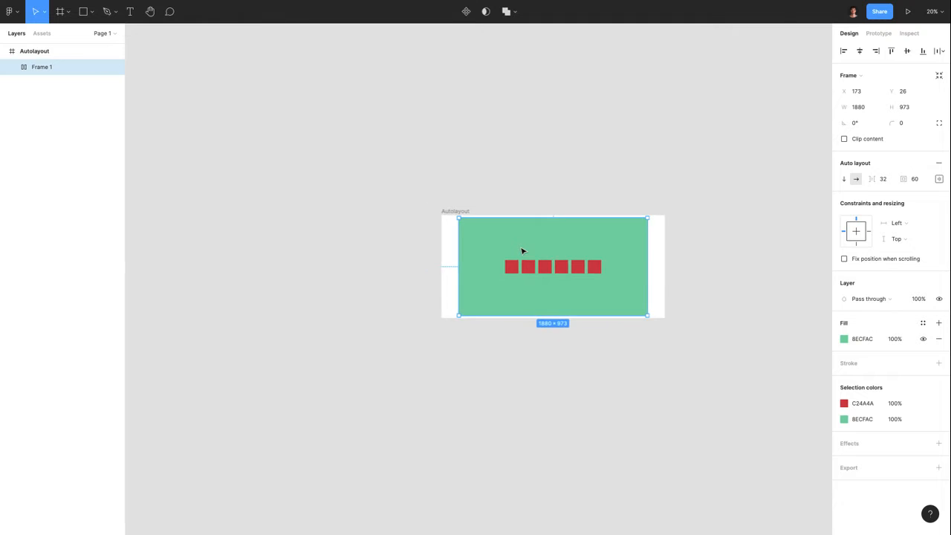
scroll(522, 250, up, 5)
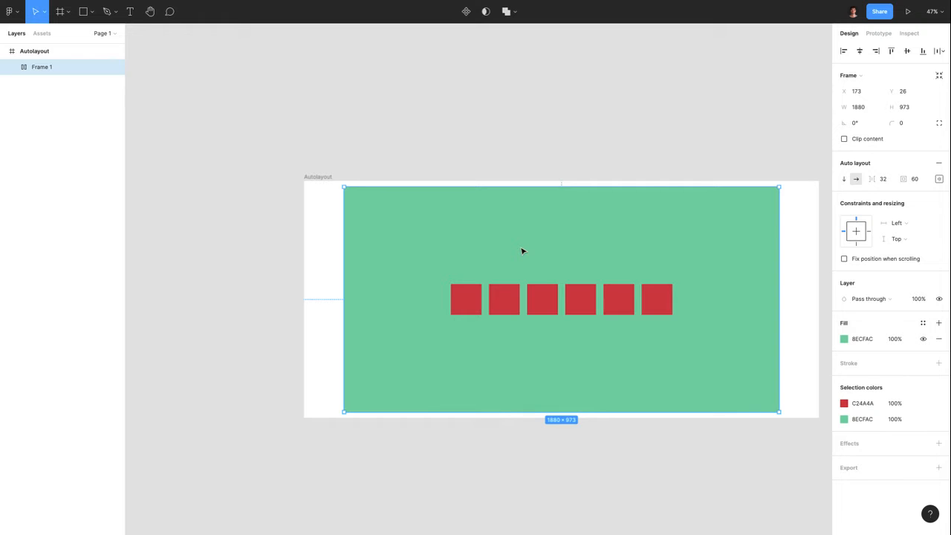
key(Delete)
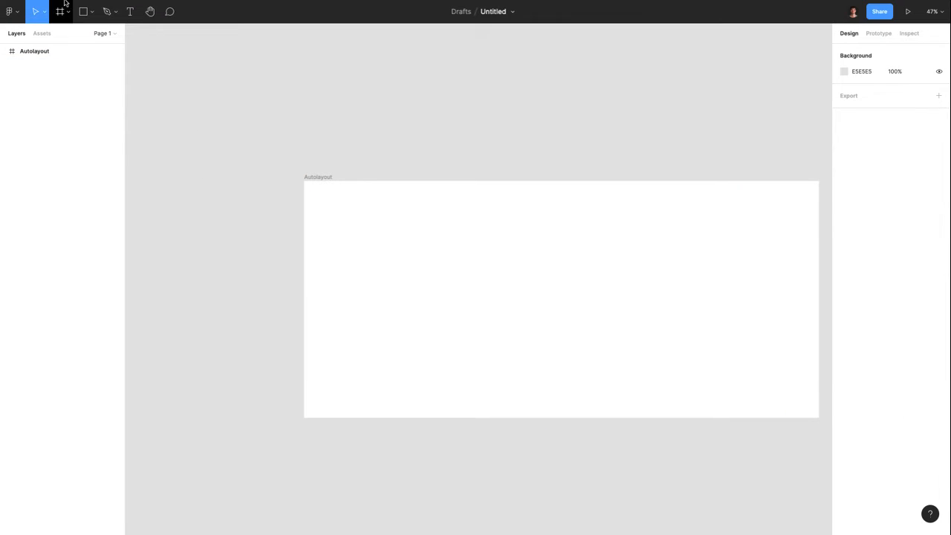
Exit full screen and switch to the ui designs file
click(27, 19)
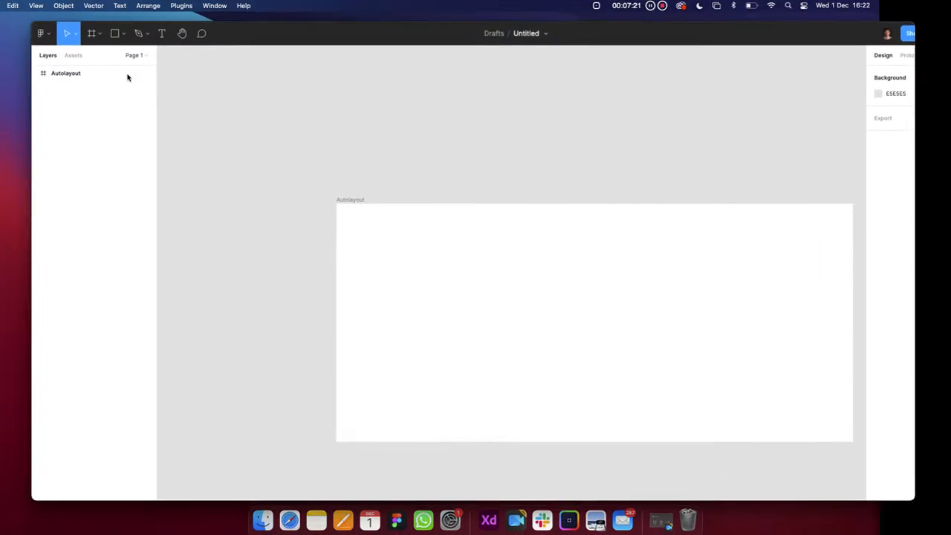
click(112, 32)
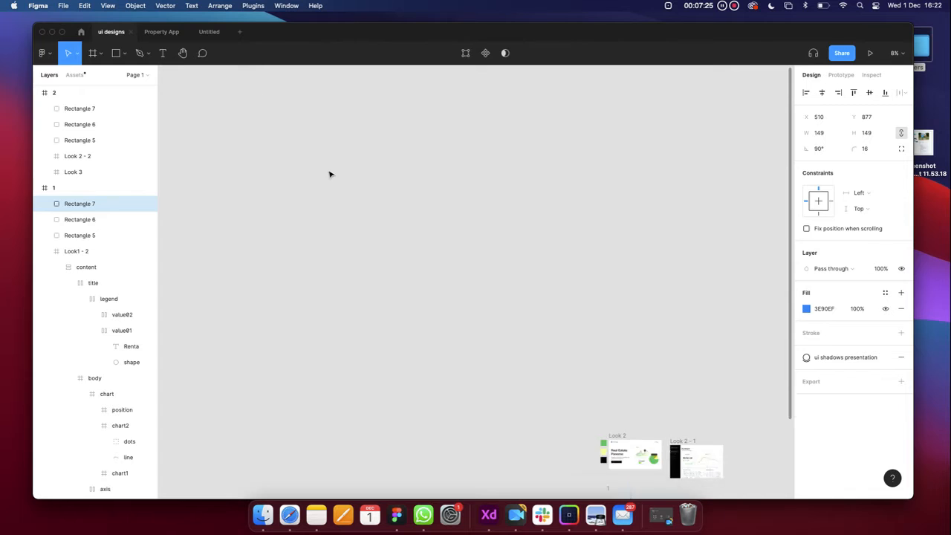
Find and select the Look1 - 2 dashboard frame in the ui designs file
scroll(407, 259, down, 4)
scroll(407, 259, up, 5)
scroll(407, 259, right, 2)
click(500, 294)
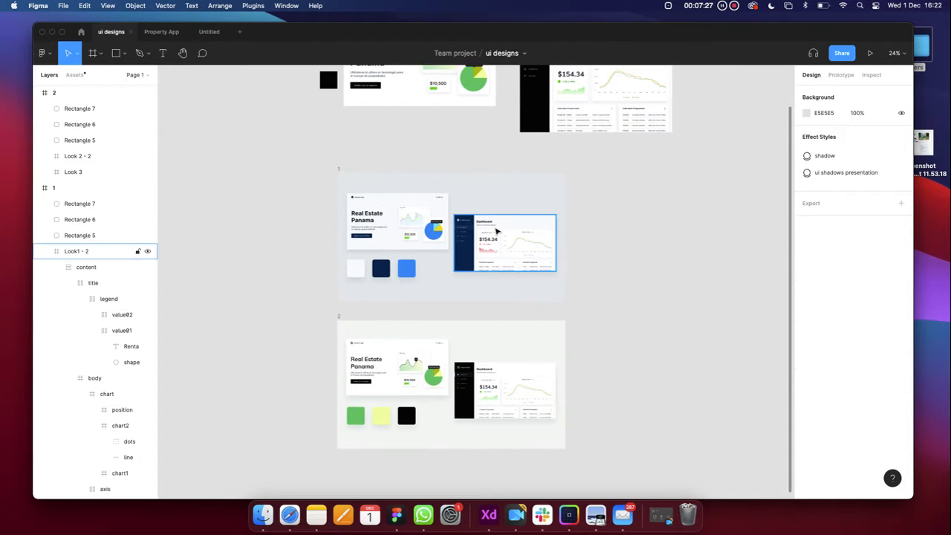
scroll(497, 231, up, 5)
scroll(496, 231, up, 5)
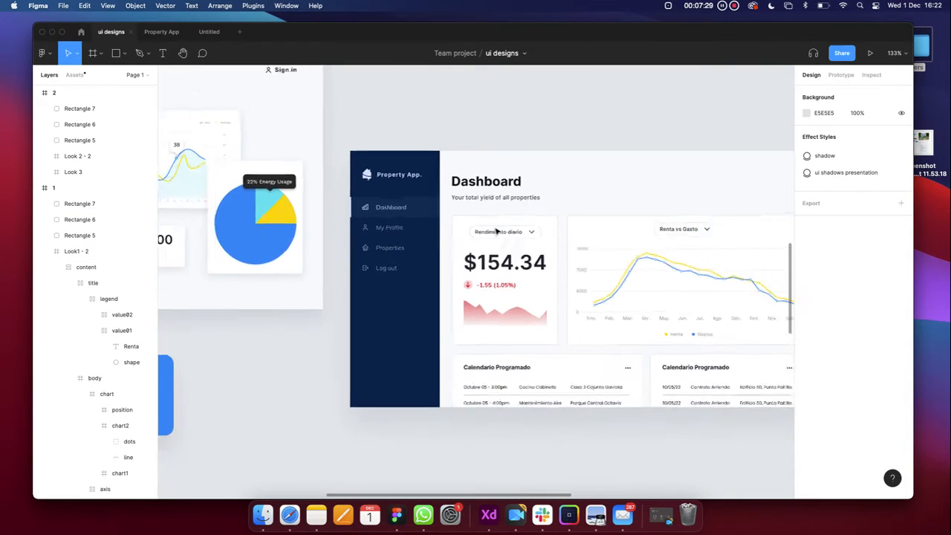
scroll(496, 231, down, 2)
scroll(494, 230, up, 5)
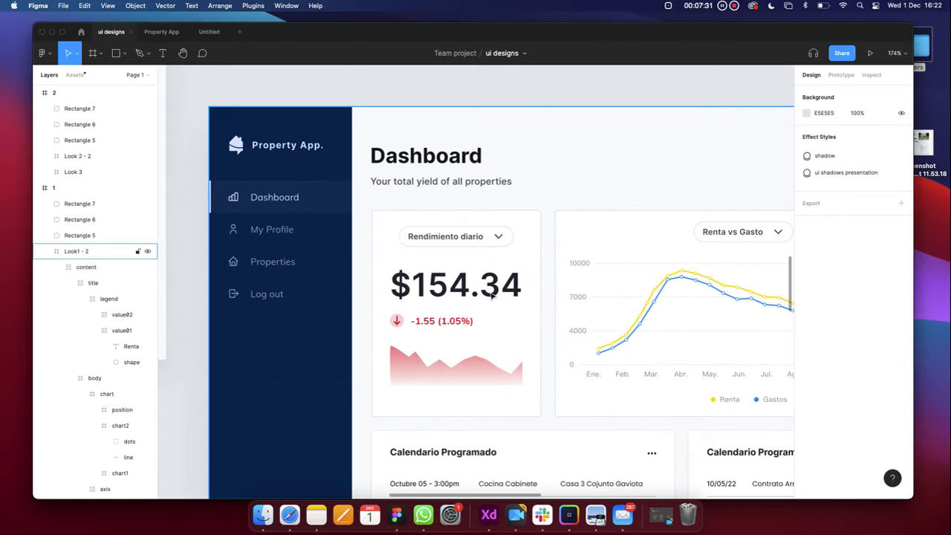
scroll(490, 295, up, 2)
scroll(490, 298, down, 8)
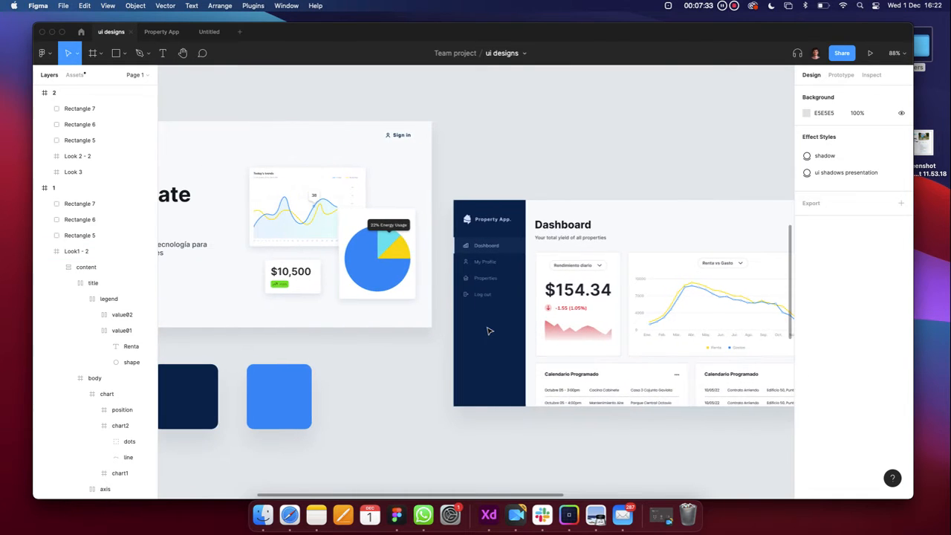
scroll(489, 330, right, 2)
scroll(487, 329, up, 8)
click(569, 324)
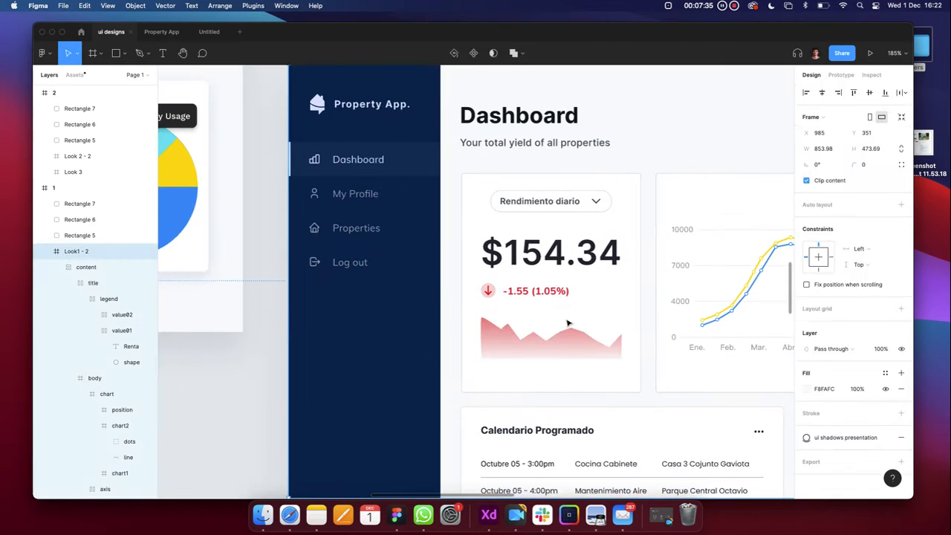
Drill into the dashboard and select the Calendario Programado (Conversion Naira) card
scroll(588, 307, down, 4)
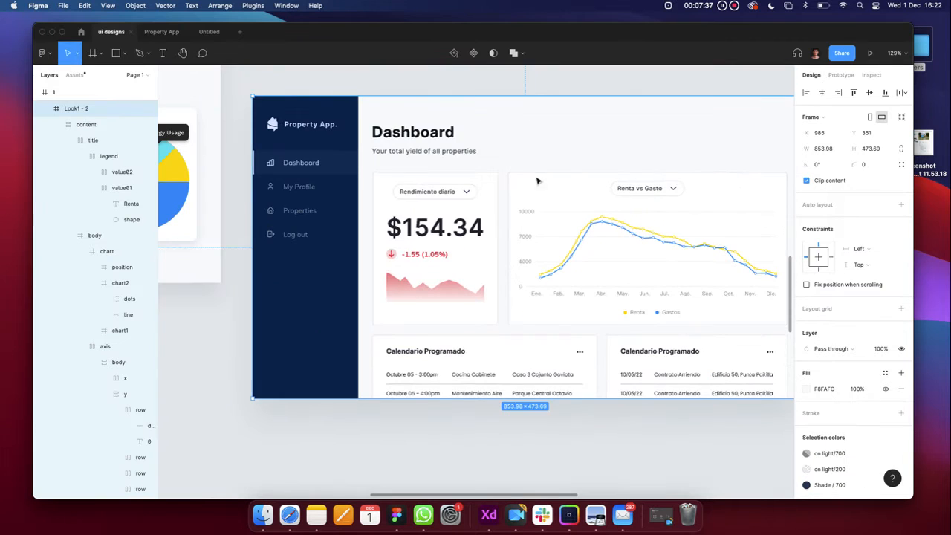
scroll(466, 254, down, 3)
scroll(456, 257, up, 6)
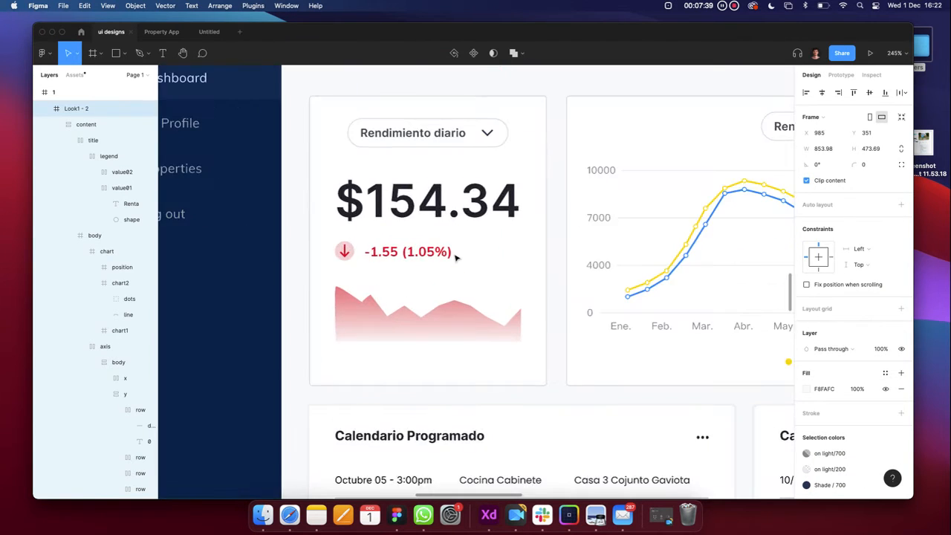
scroll(456, 257, down, 3)
scroll(455, 257, right, 1)
double_click(419, 272)
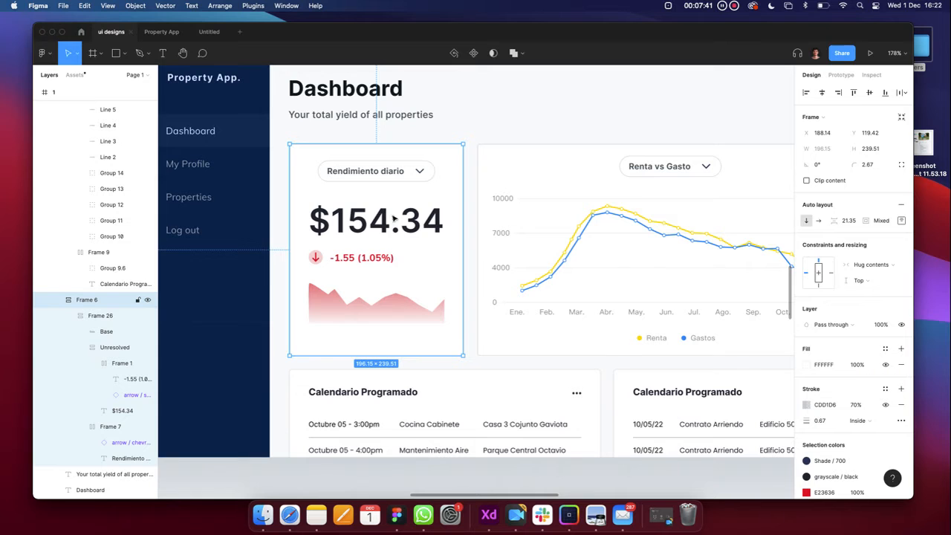
scroll(358, 225, down, 4)
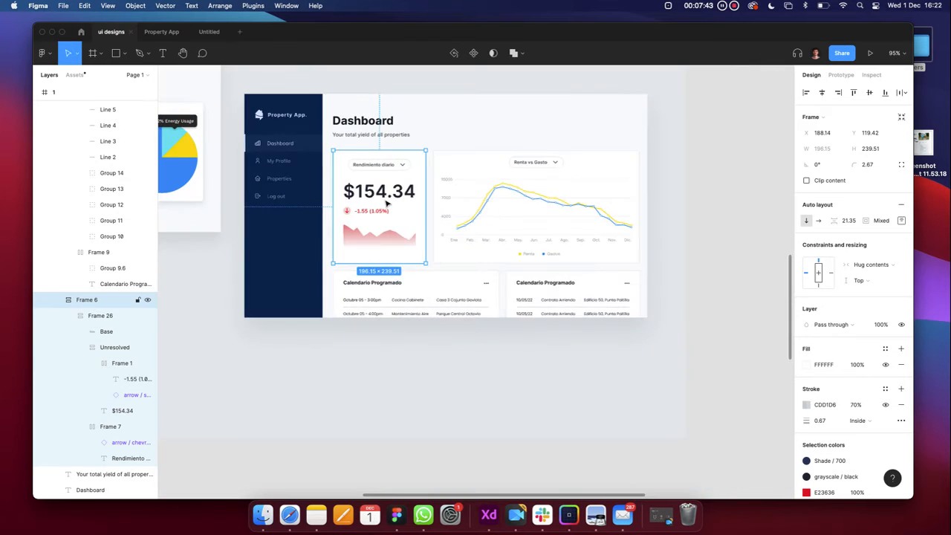
scroll(378, 212, up, 3)
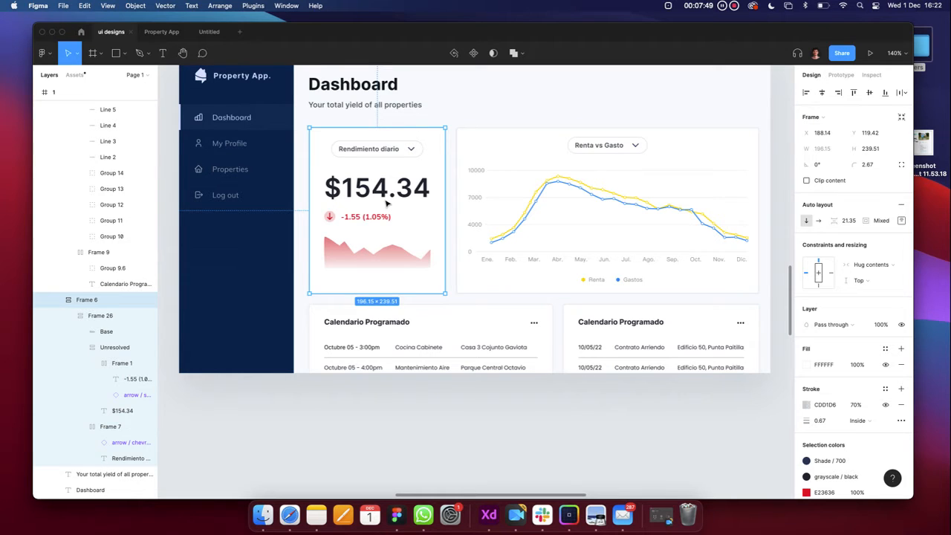
scroll(391, 216, down, 3)
click(450, 299)
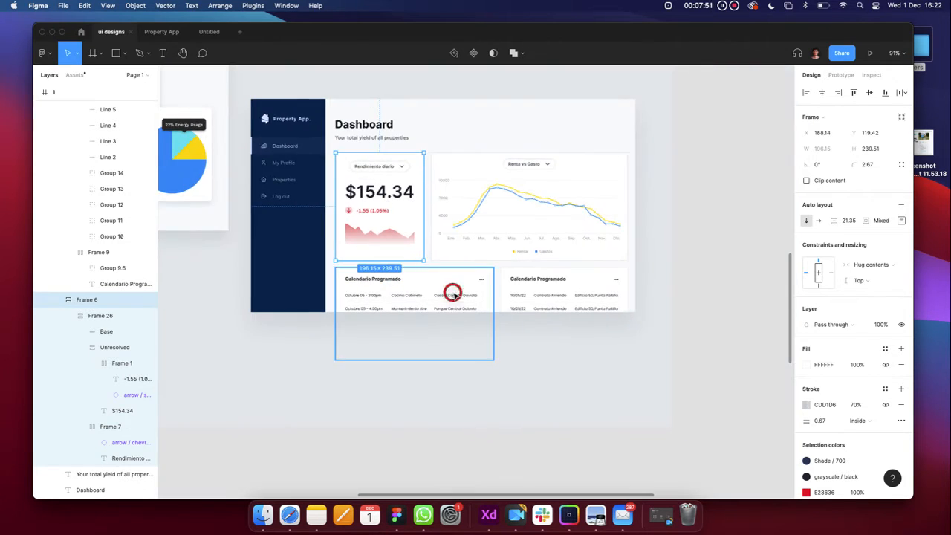
scroll(452, 297, down, 1)
scroll(443, 293, up, 5)
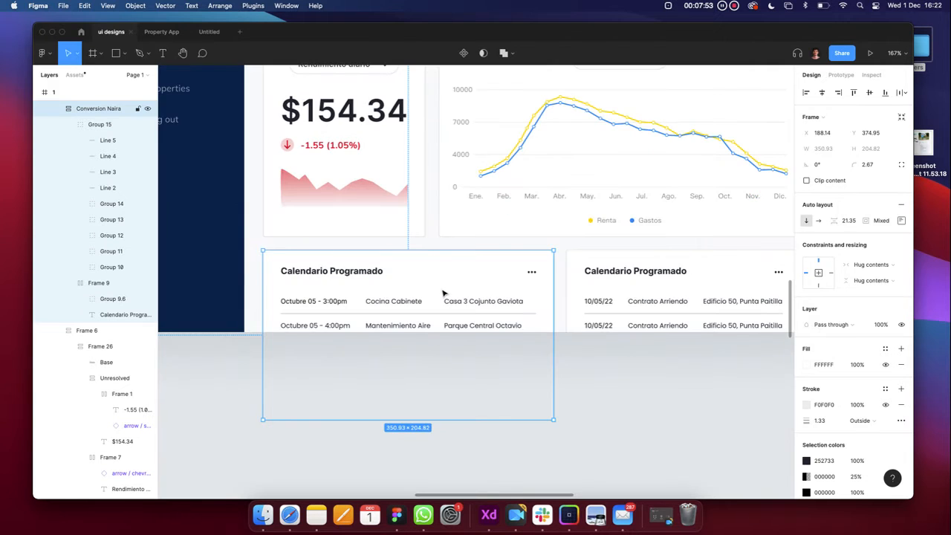
scroll(443, 295, down, 3)
scroll(581, 296, down, 4)
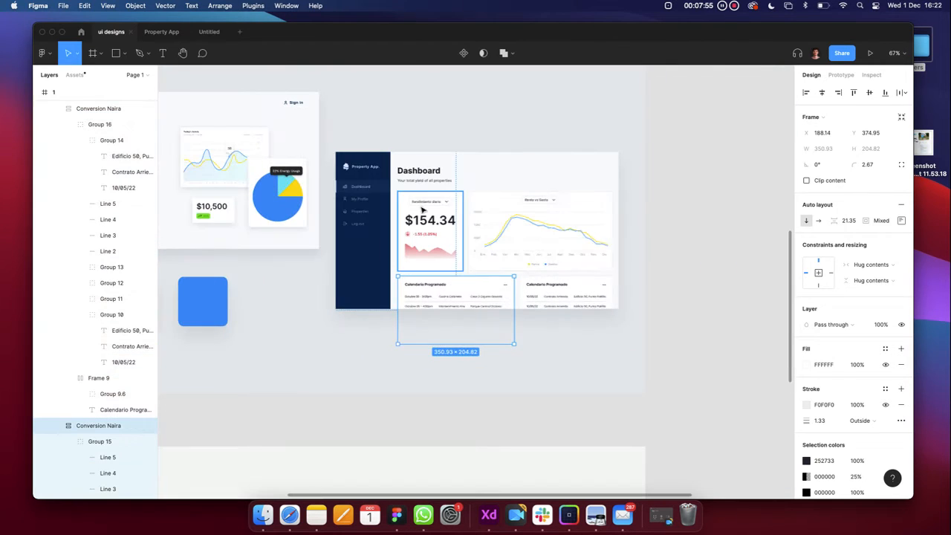
click(373, 167)
click(463, 285)
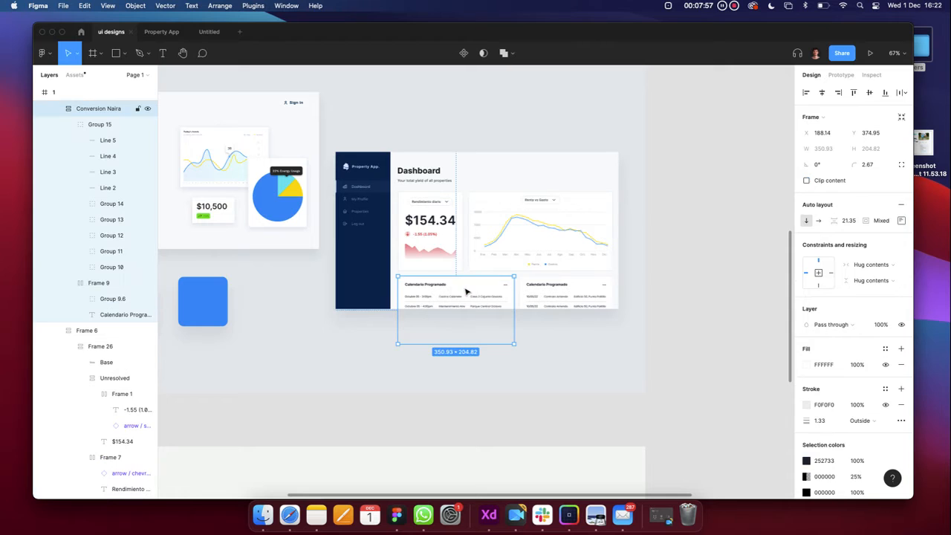
Paste the card into the Autolayout frame of the Untitled file
click(161, 32)
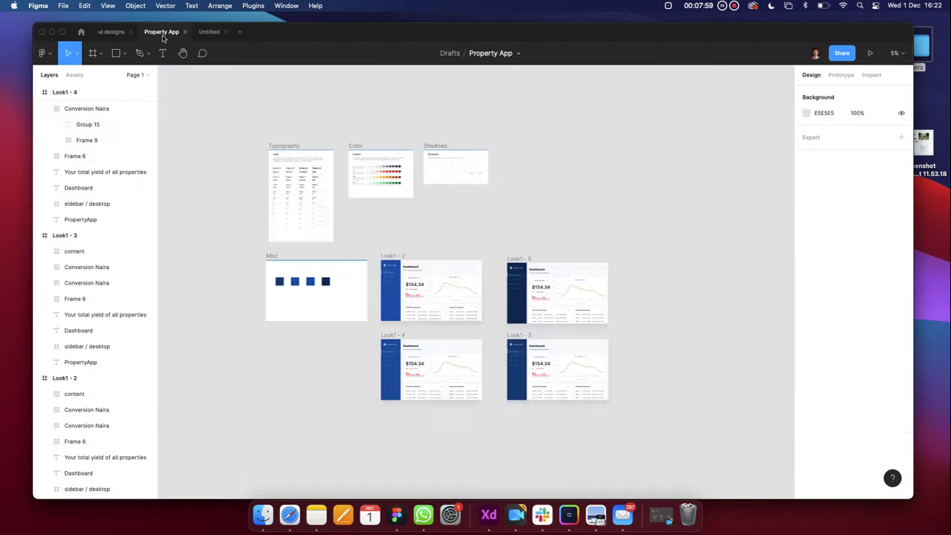
click(210, 32)
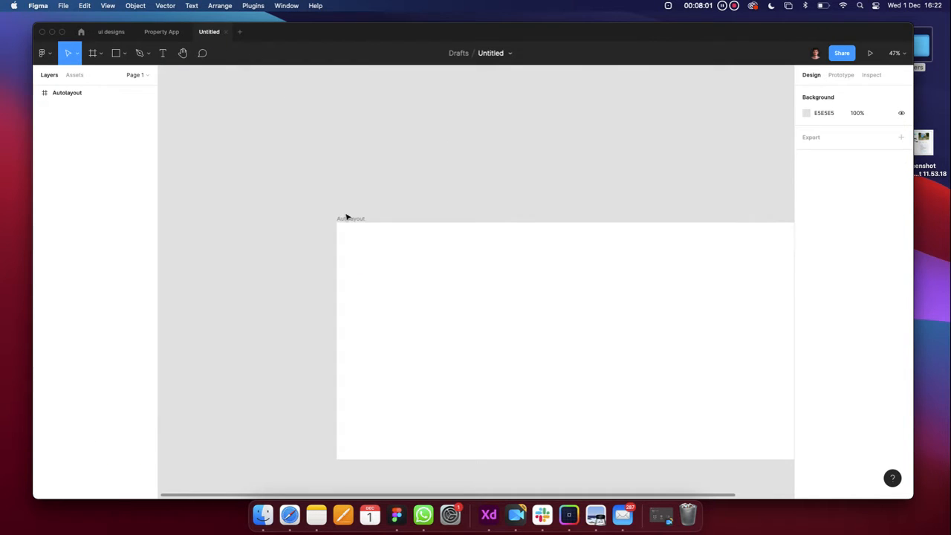
scroll(345, 216, down, 2)
click(303, 165)
scroll(303, 166, down, 5)
scroll(334, 180, left, 2)
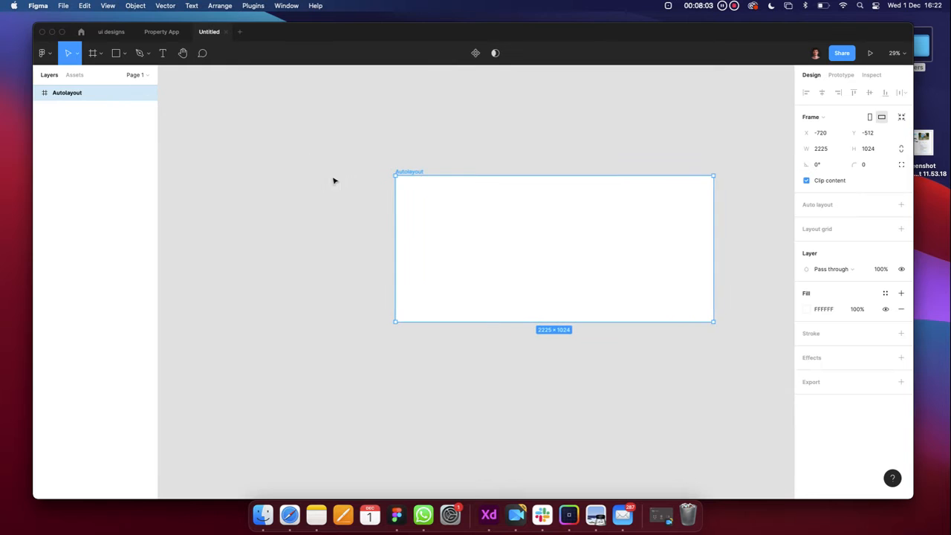
key(super+v)
scroll(431, 232, up, 3)
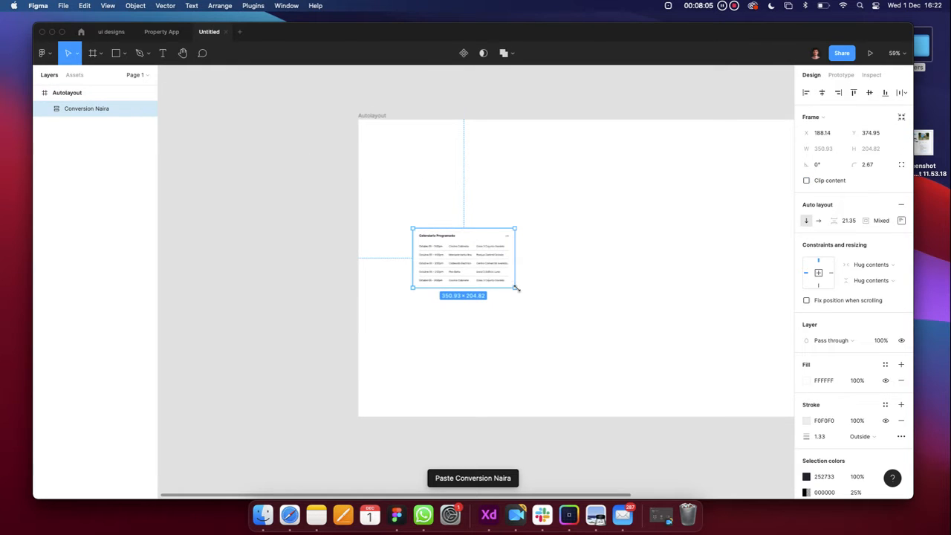
Scale the card up to about 978×571 with the K tool and move it left of Autolayout
key(k)
drag(515, 289, 666, 395)
scroll(616, 379, down, 3)
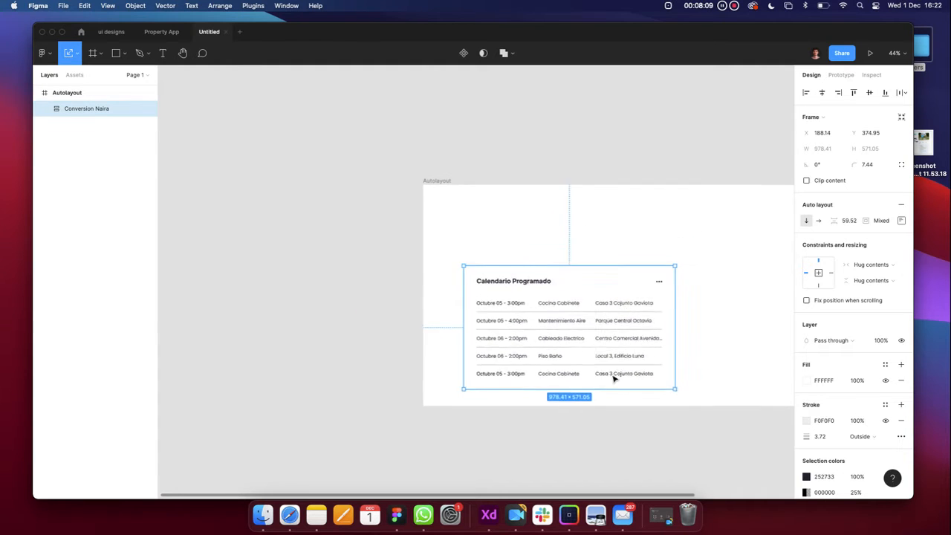
scroll(616, 379, right, 1)
drag(504, 331, 233, 248)
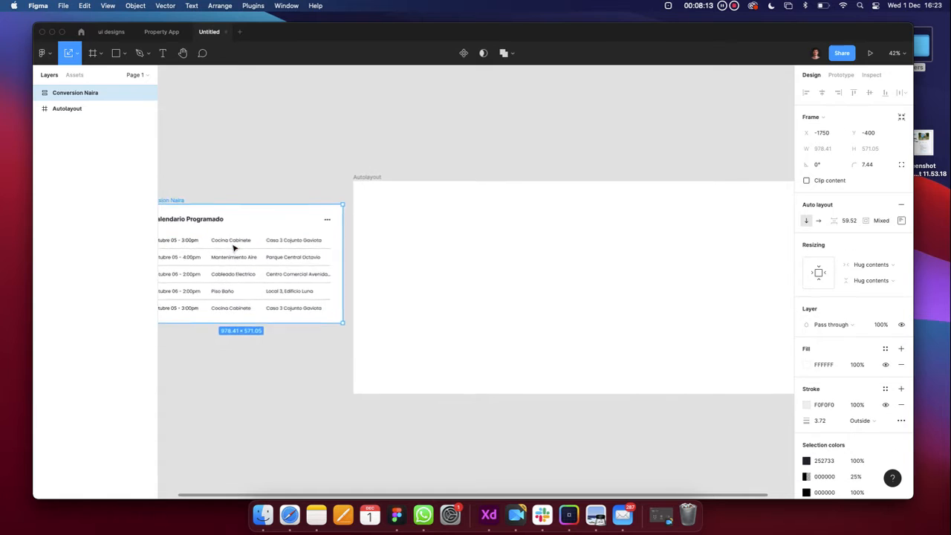
scroll(233, 249, left, 3)
click(289, 354)
scroll(295, 245, right, 1)
drag(284, 201, 250, 198)
Check the card's distance from the Autolayout frame and collapse its nested layers
double_click(274, 218)
key(alt)
click(293, 119)
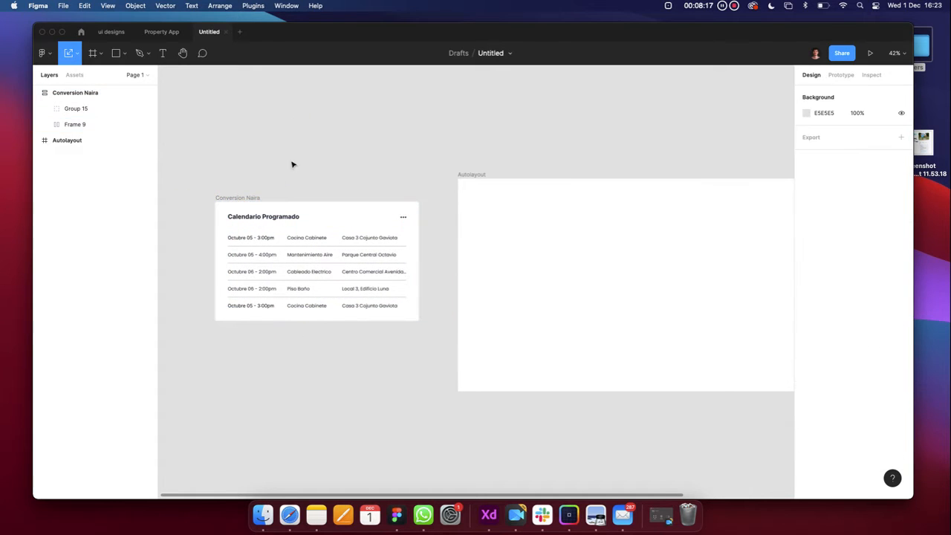
click(236, 199)
click(43, 92)
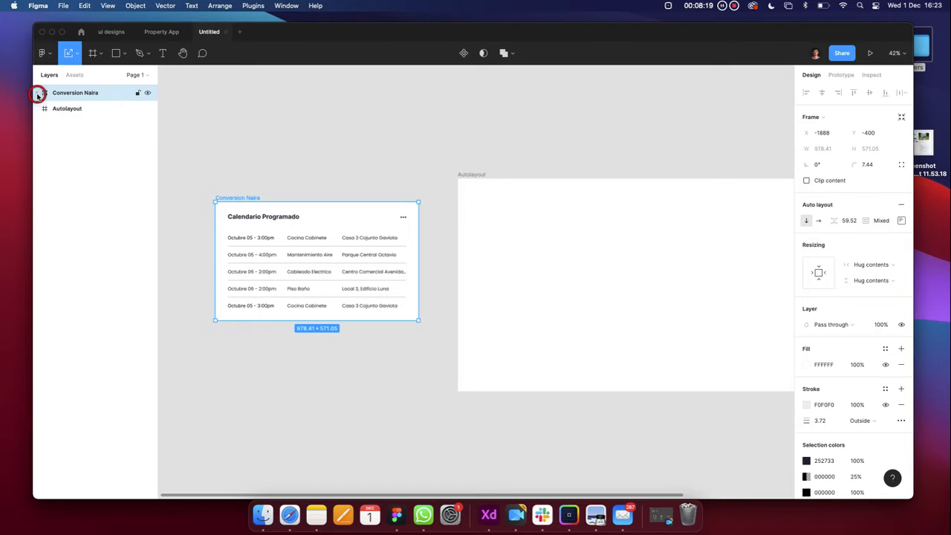
click(279, 122)
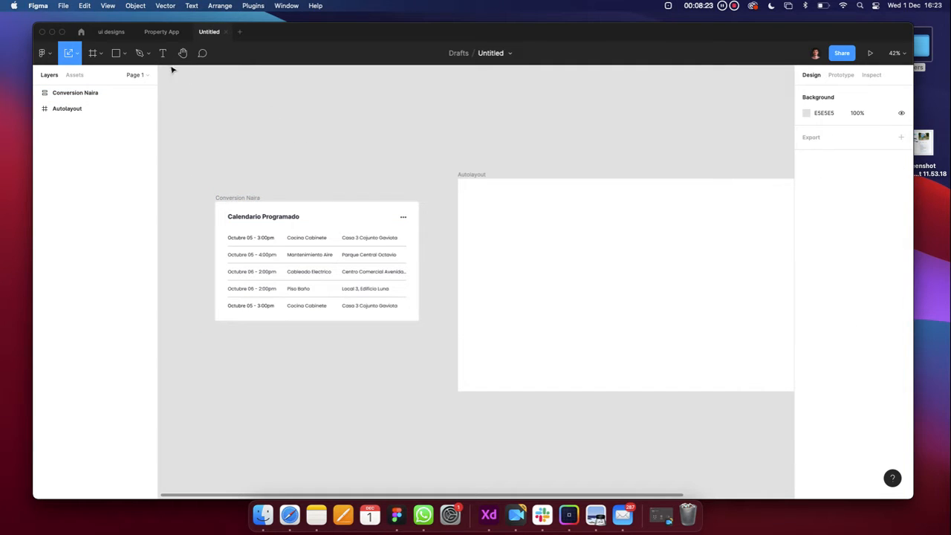
click(495, 180)
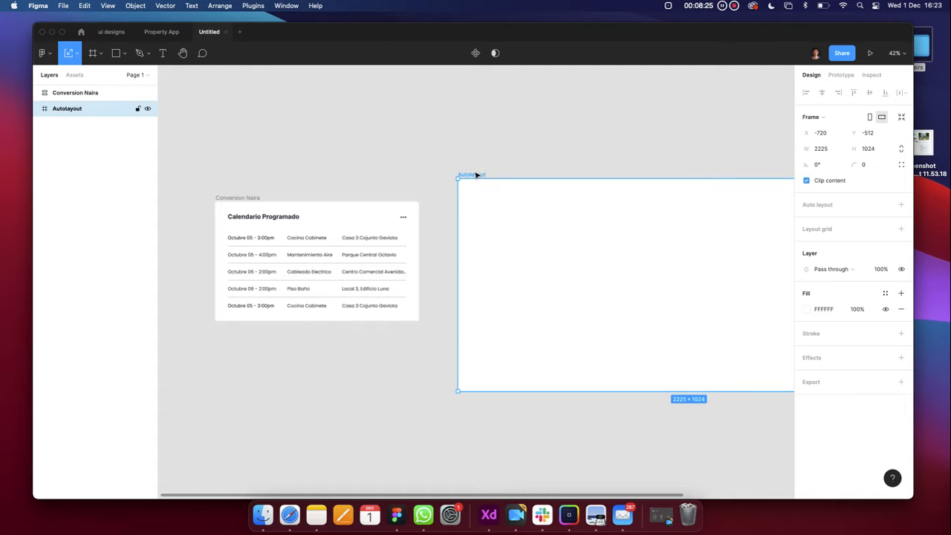
scroll(476, 173, right, 3)
scroll(415, 250, down, 3)
click(370, 333)
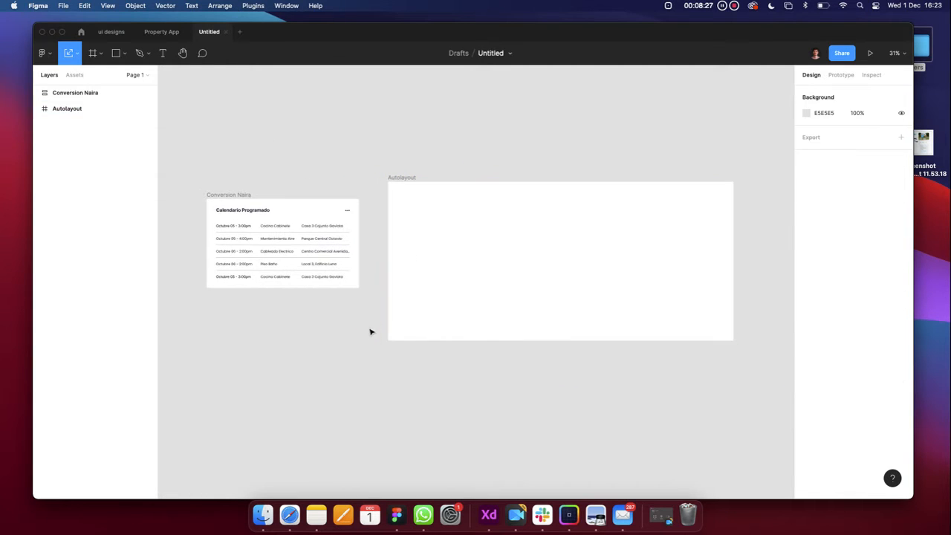
Draw a rectangle inside the Autolayout frame and fill it white (FFFFFF)
click(124, 53)
click(120, 77)
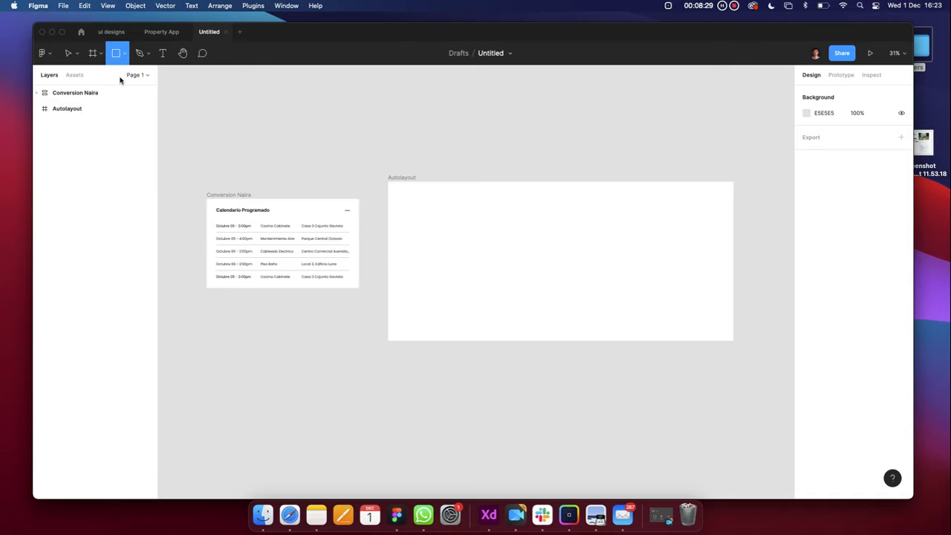
mouse_move(403, 202)
mouse_down()
mouse_move(471, 261)
mouse_move(555, 296)
mouse_up()
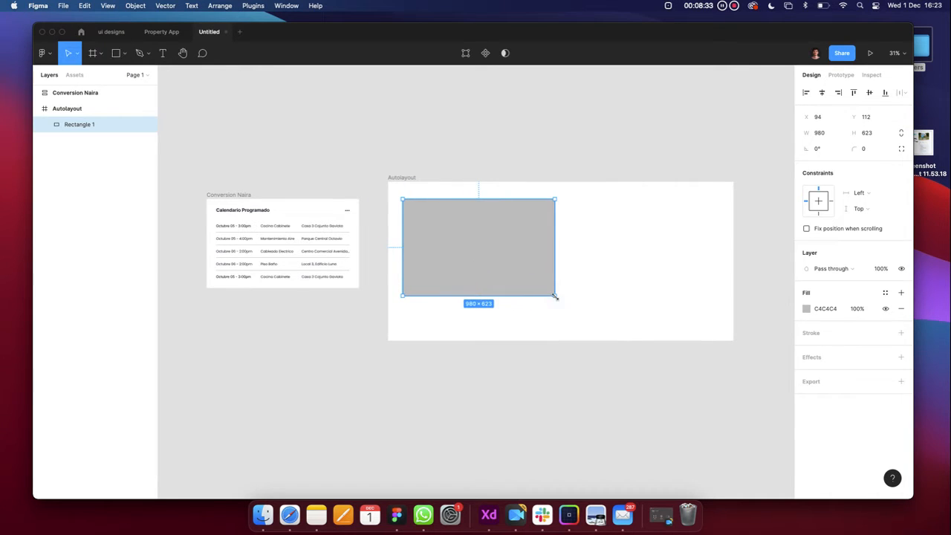
click(803, 312)
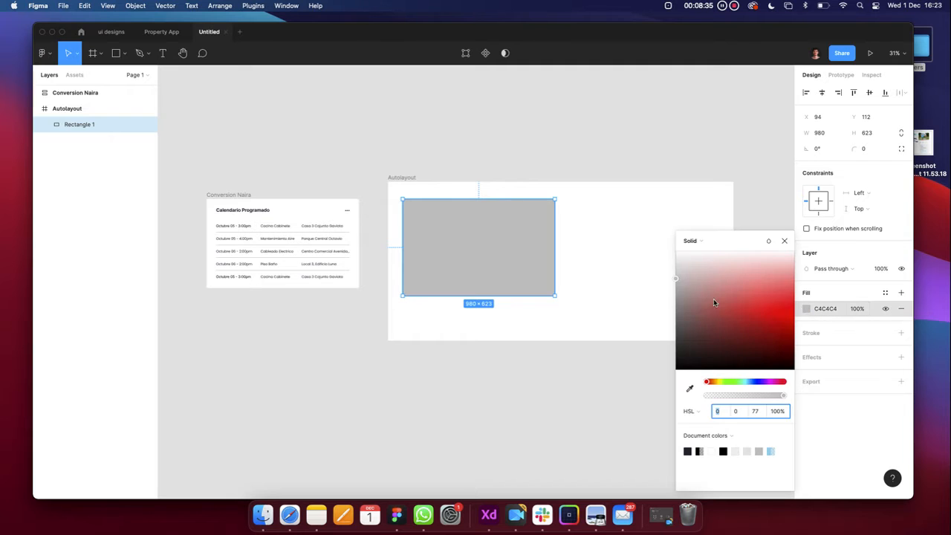
key(i)
click(564, 246)
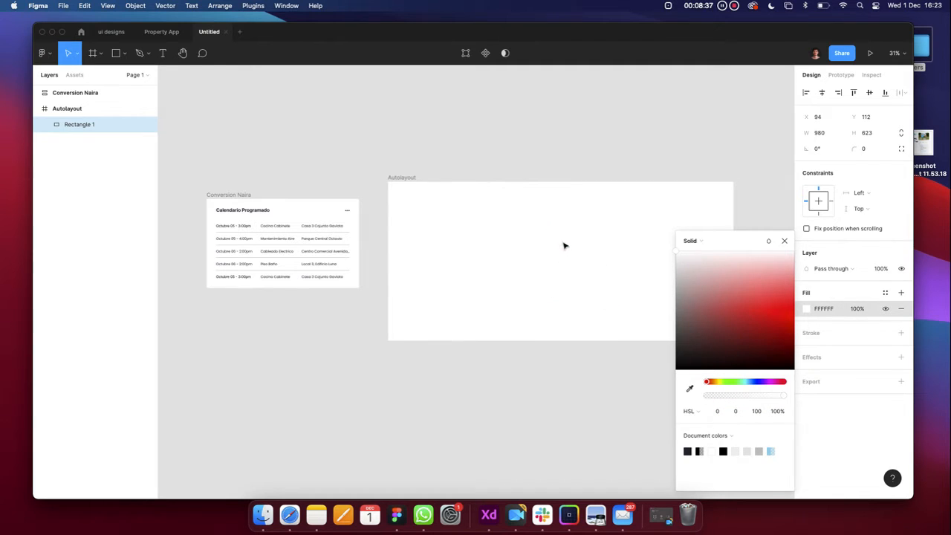
Give the Autolayout frame a light grey F3F3F3 fill
click(406, 178)
click(803, 312)
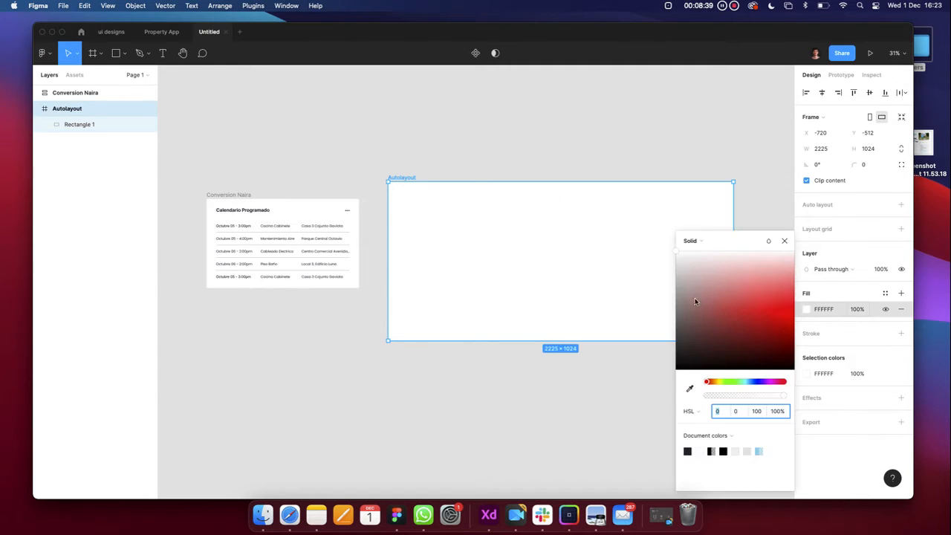
key(i)
click(626, 259)
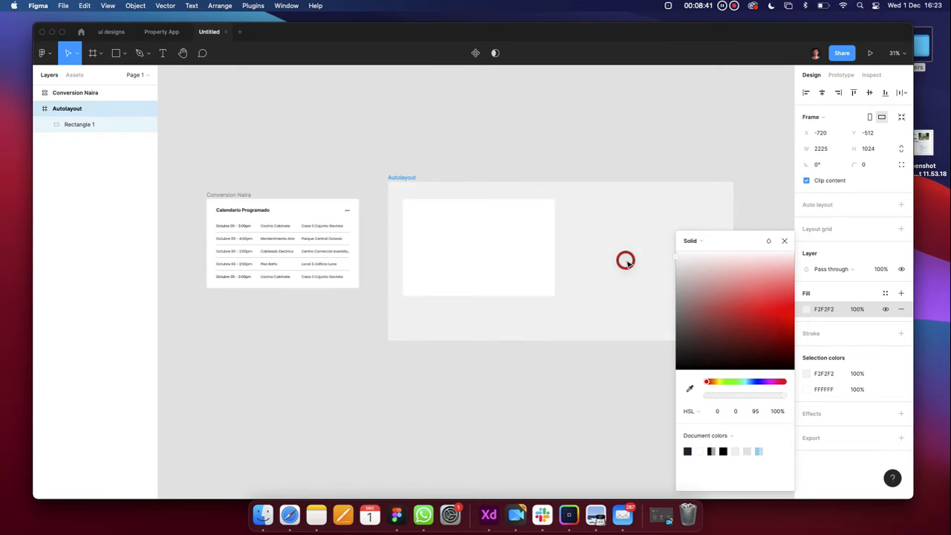
drag(746, 381, 755, 382)
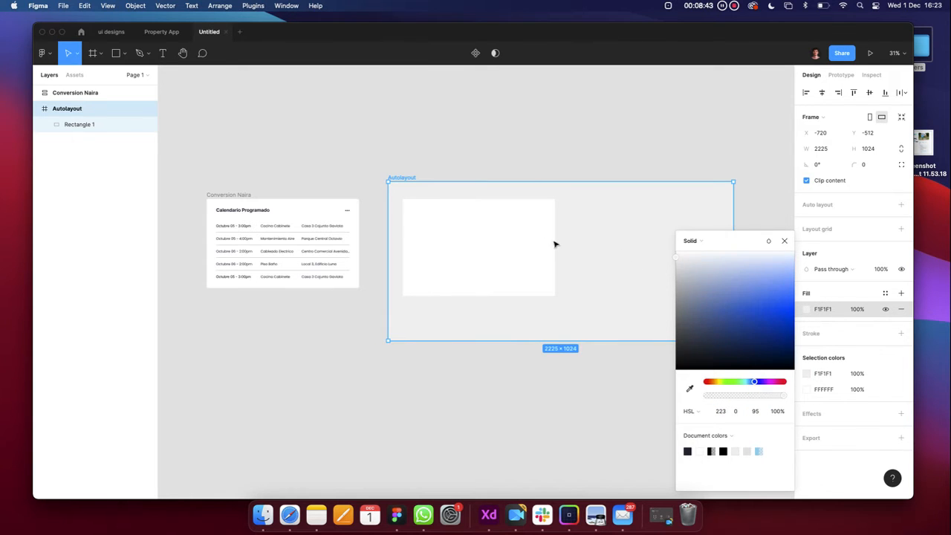
drag(680, 266, 674, 259)
click(827, 311)
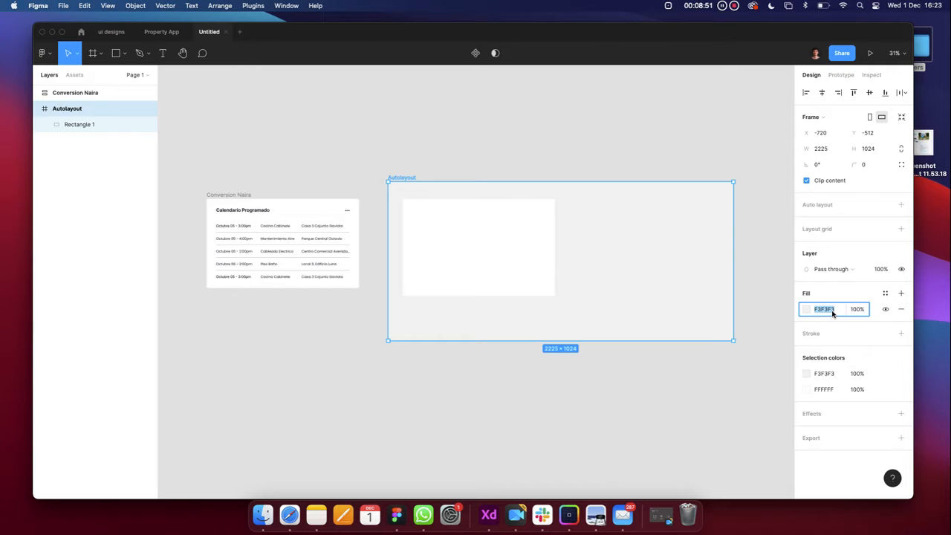
Give the white Rectangle 1 a corner radius of 8
click(495, 290)
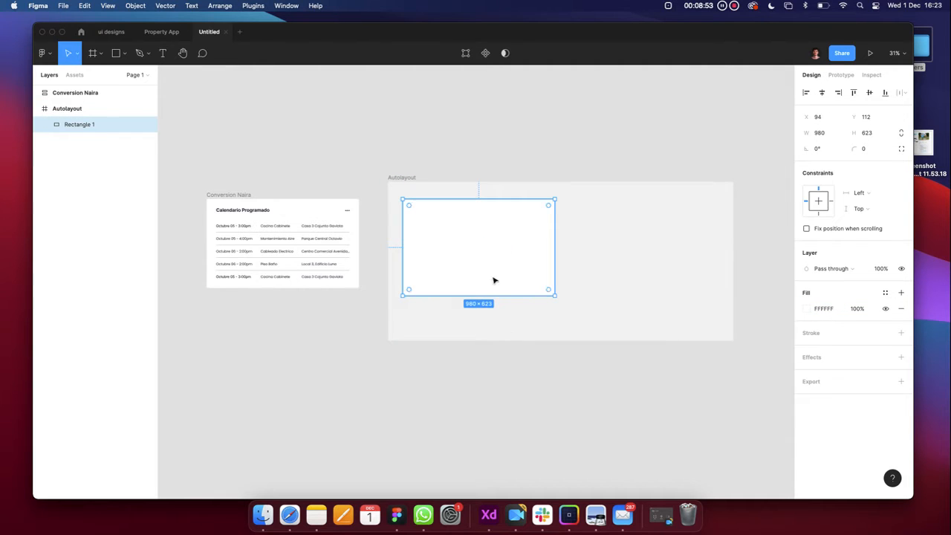
click(874, 153)
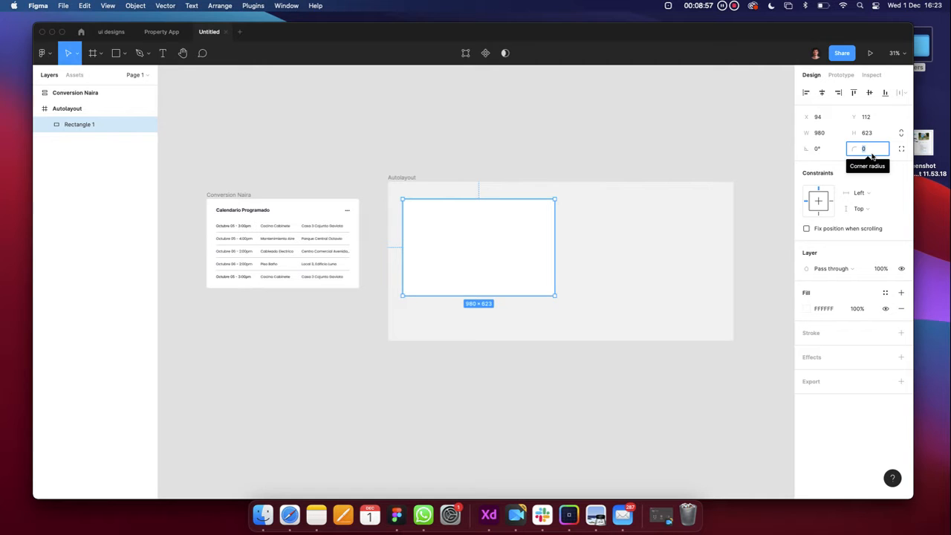
click(499, 358)
scroll(484, 277, up, 5)
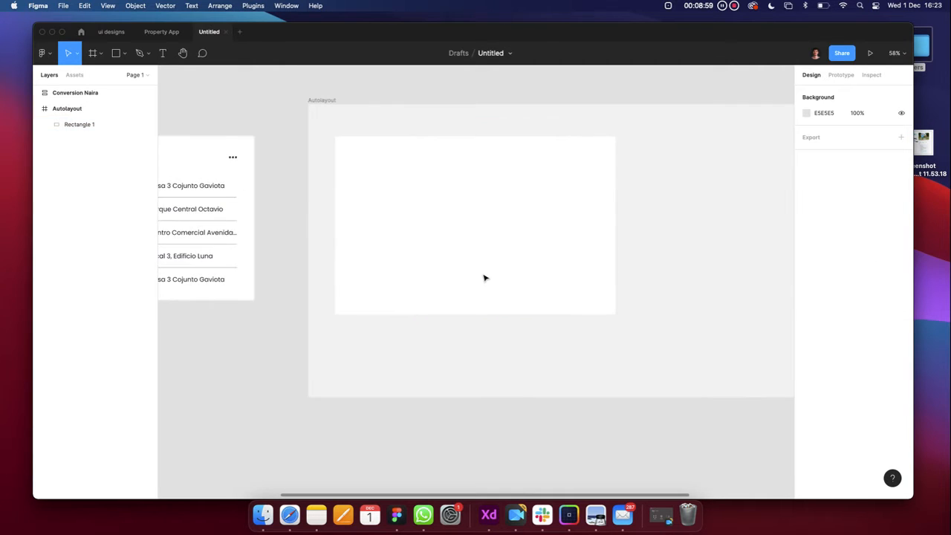
click(484, 278)
scroll(483, 272, down, 5)
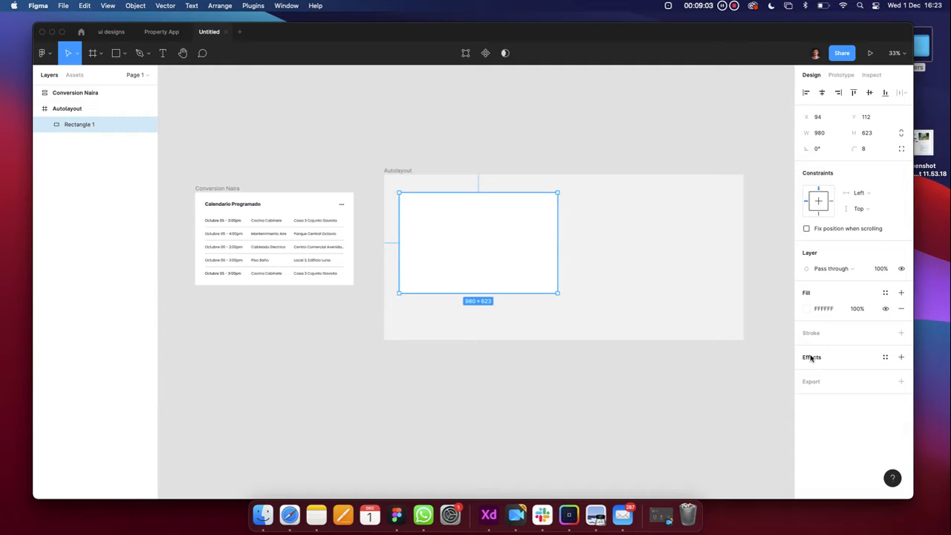
Add a drop shadow to Rectangle 1: Y offset 8, blur 32, black at 15% opacity
click(901, 357)
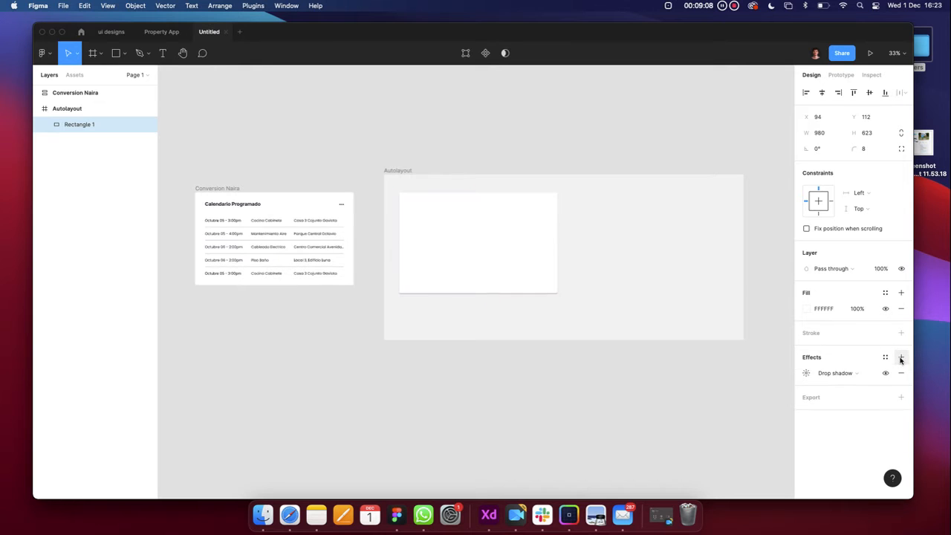
click(806, 375)
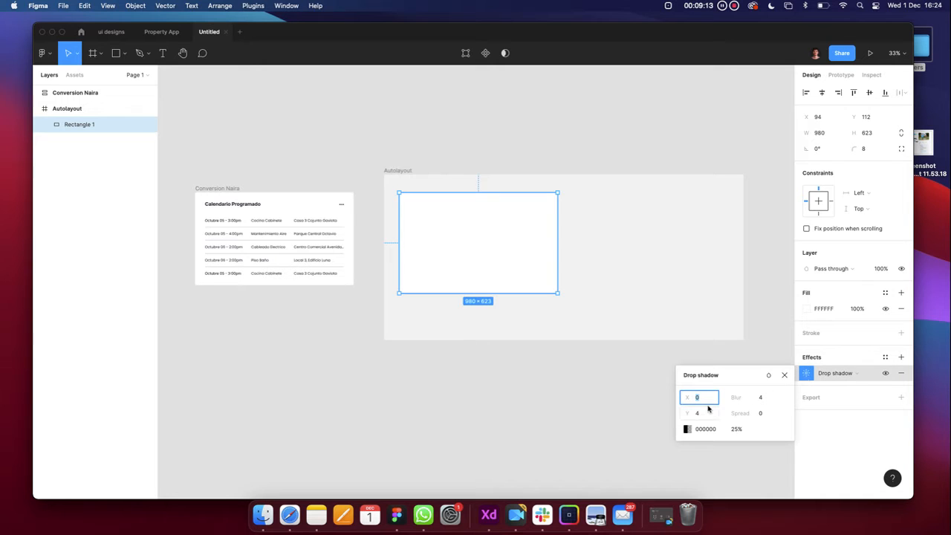
click(708, 415)
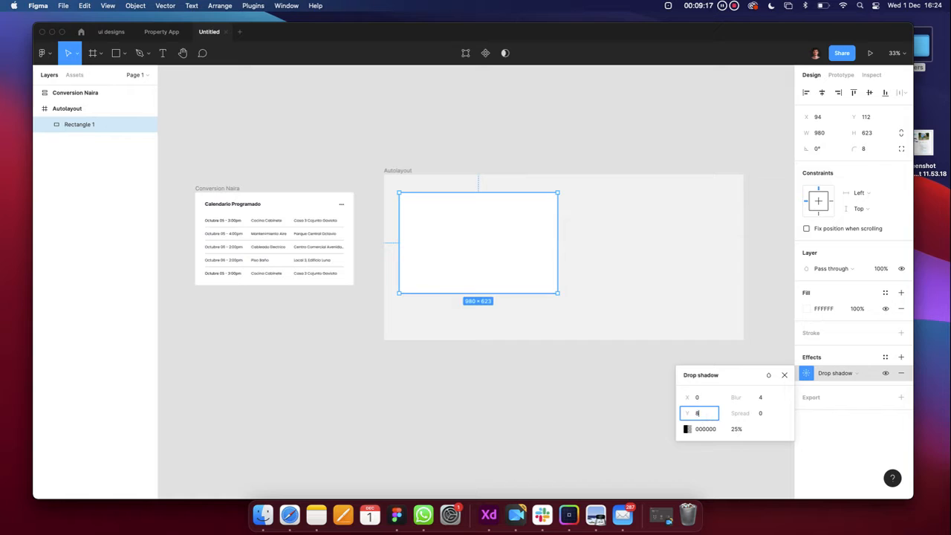
key(Return)
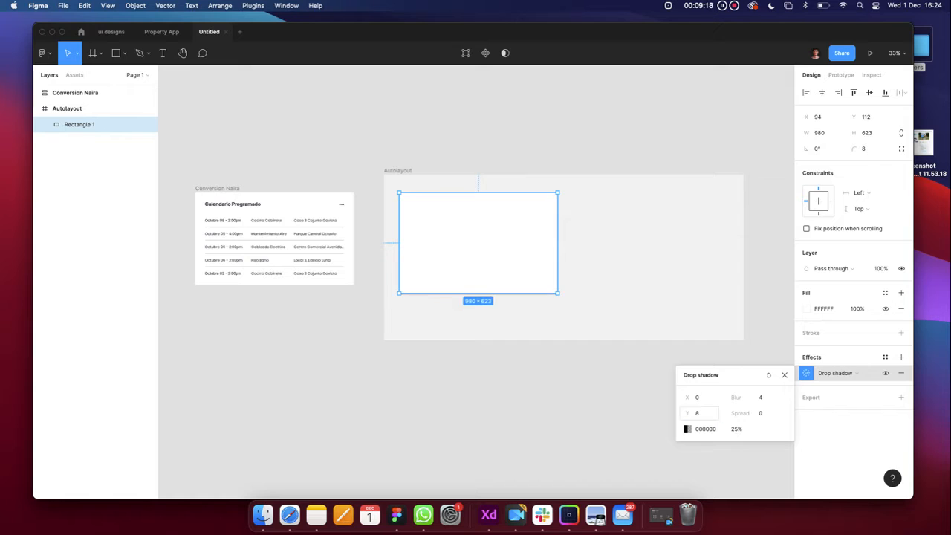
click(769, 401)
key(Return)
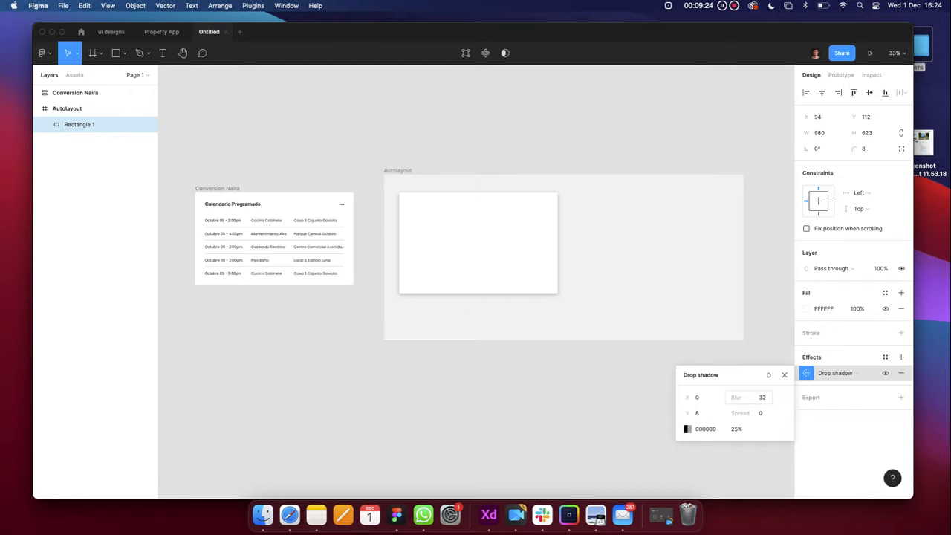
click(735, 430)
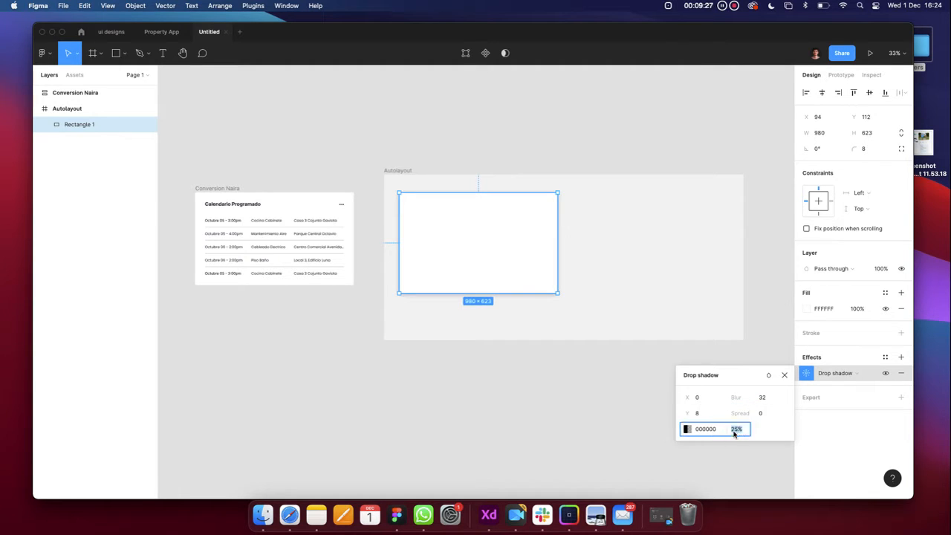
text(15)
key(Return)
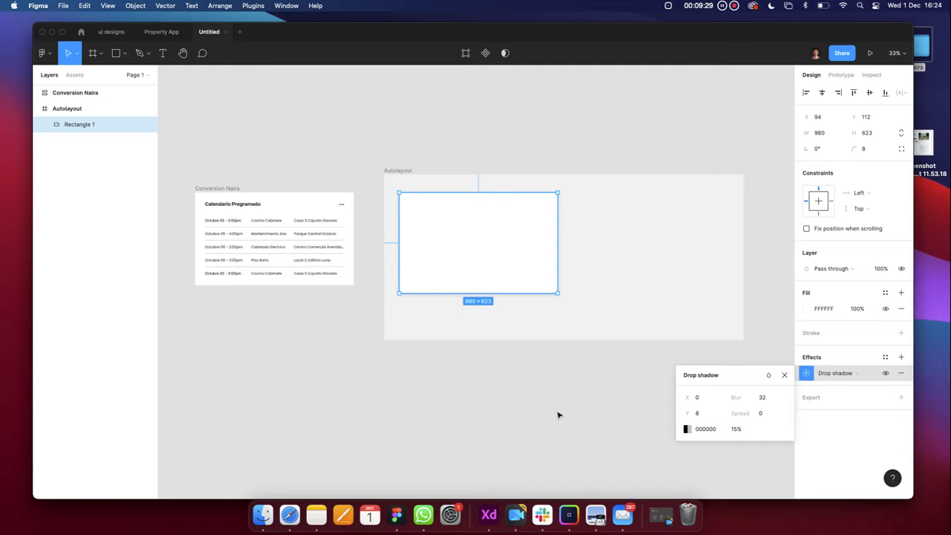
click(686, 429)
drag(569, 352, 491, 418)
Change the white rectangle's drop shadow colour to soft grey A89D9D
scroll(465, 298, up, 5)
scroll(461, 319, down, 5)
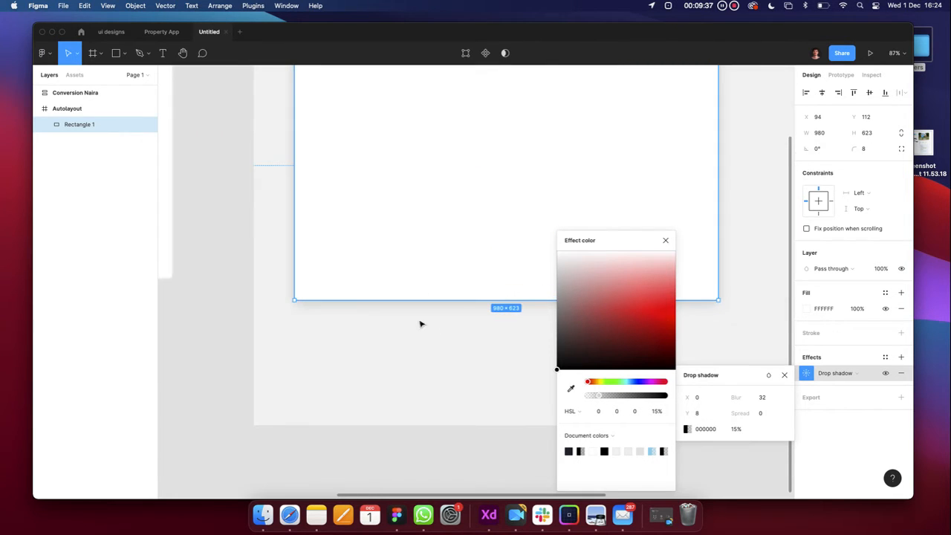
drag(575, 331, 494, 304)
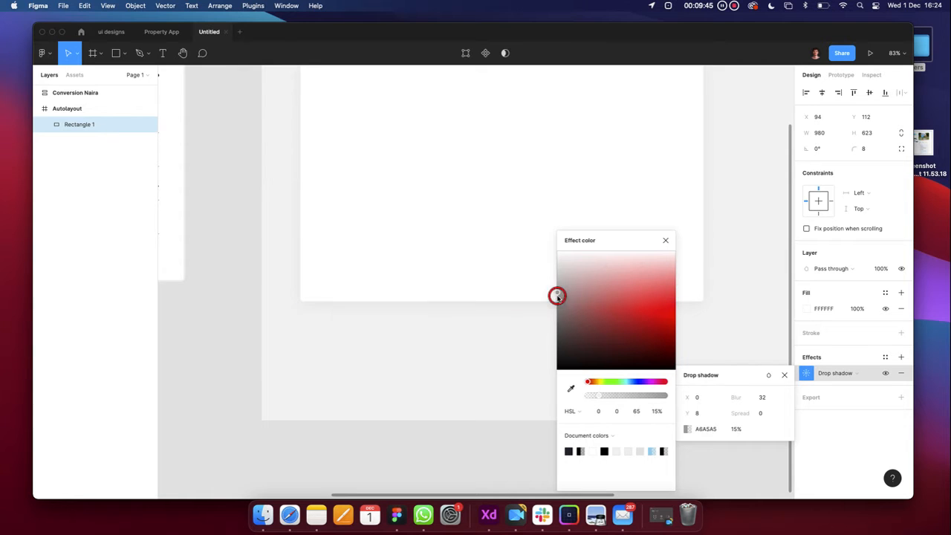
drag(558, 296, 564, 298)
scroll(469, 389, down, 3)
click(469, 388)
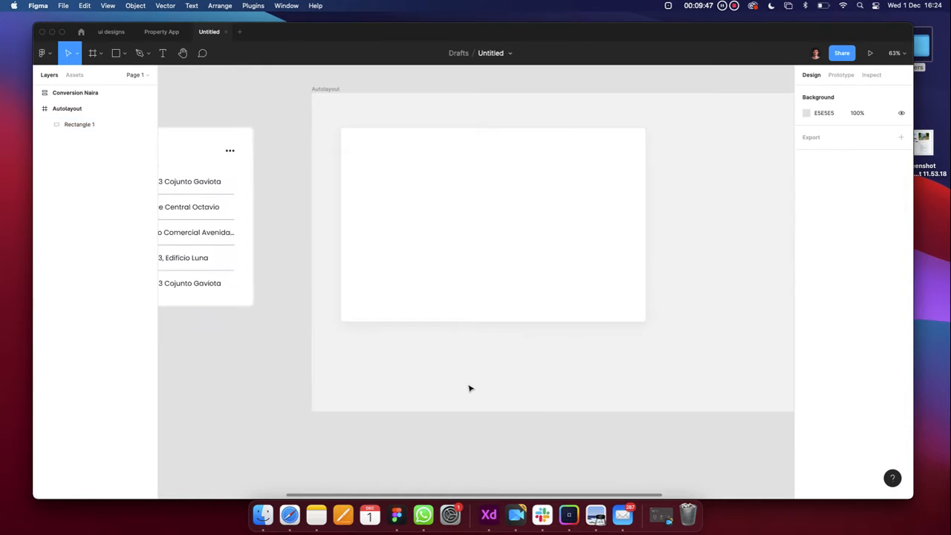
scroll(469, 388, right, 1)
click(446, 287)
click(806, 373)
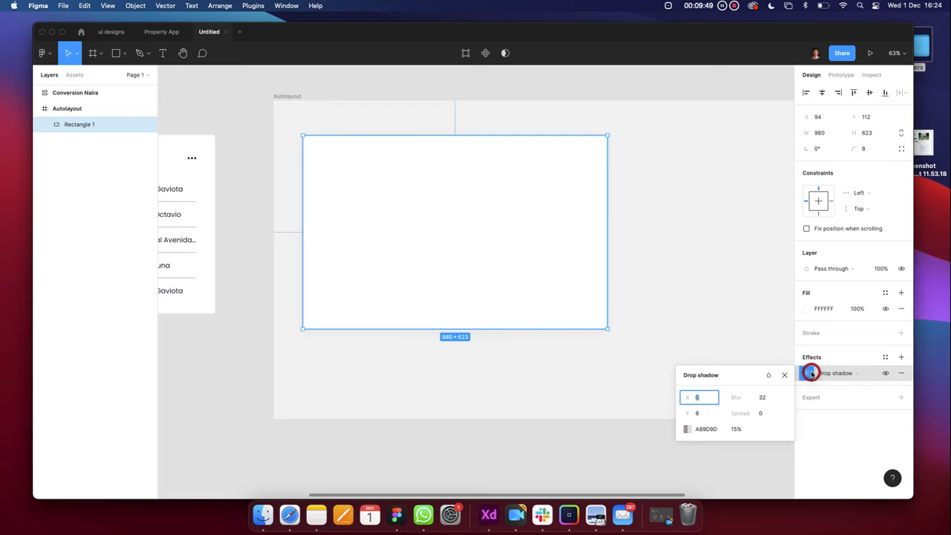
click(707, 430)
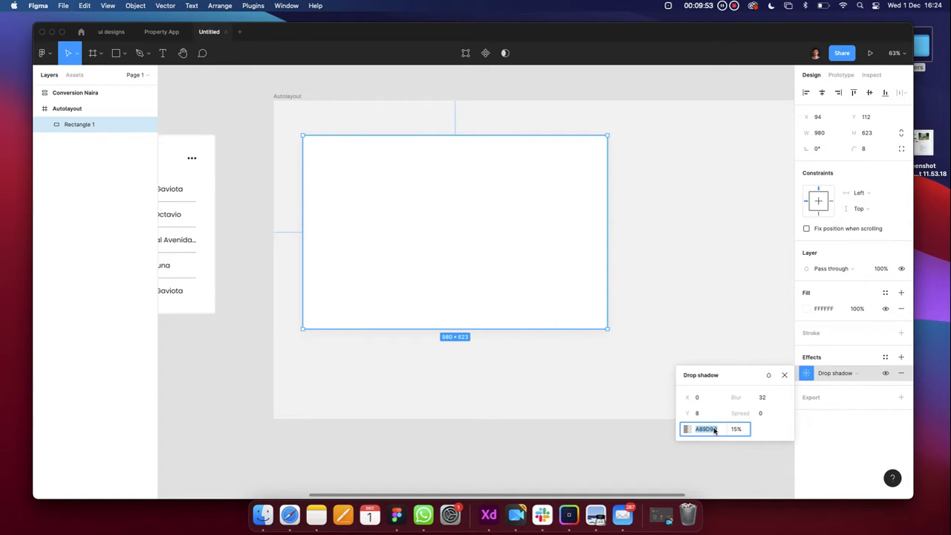
click(686, 429)
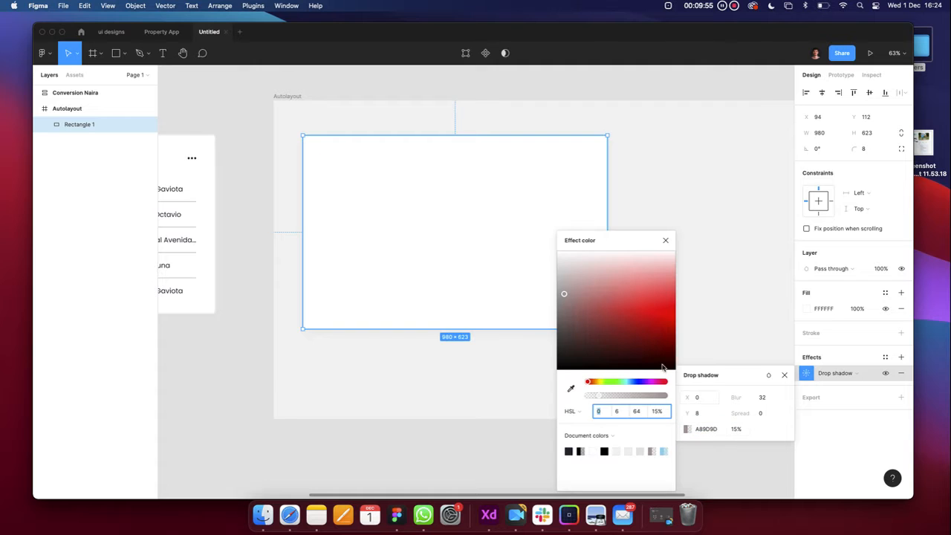
click(665, 241)
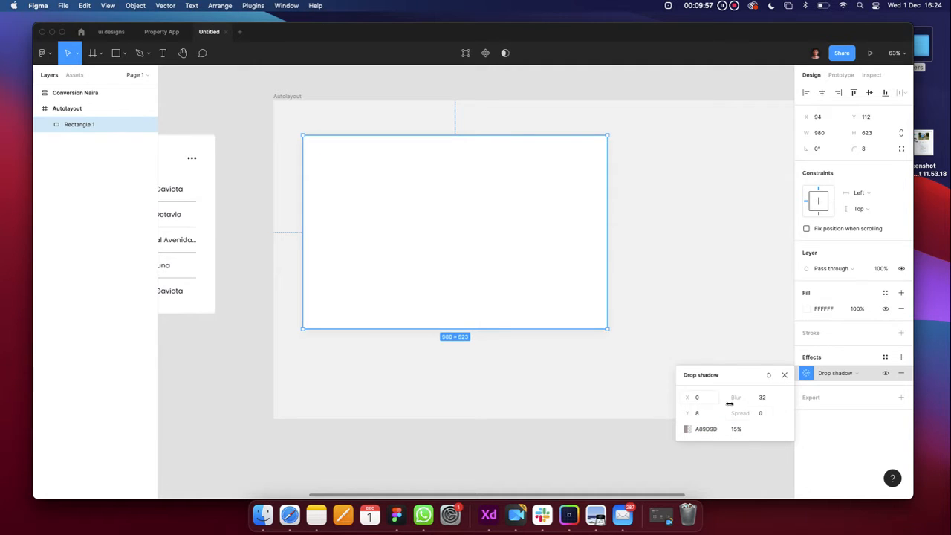
Set the shadow opacity to 15% after trying 60% and 100%, then deselect
click(735, 429)
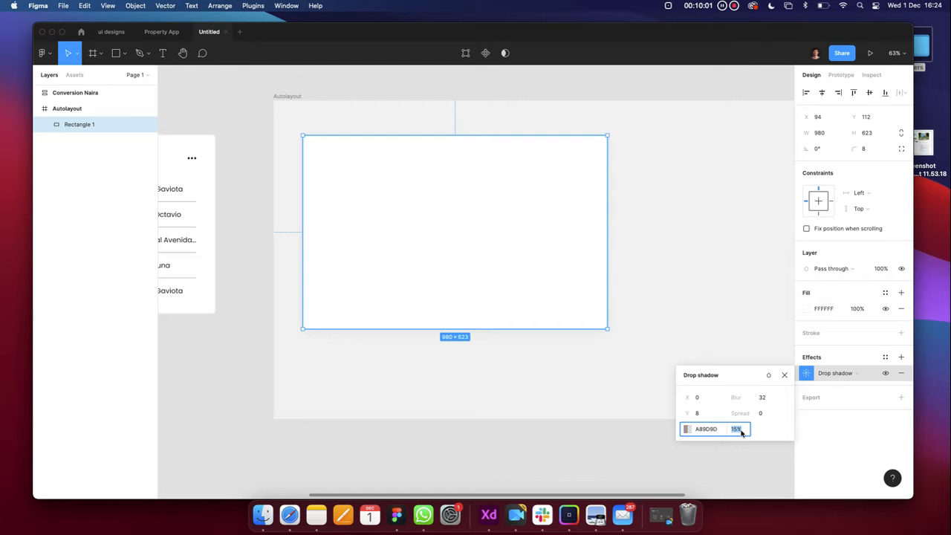
key(Return)
scroll(403, 358, up, 3)
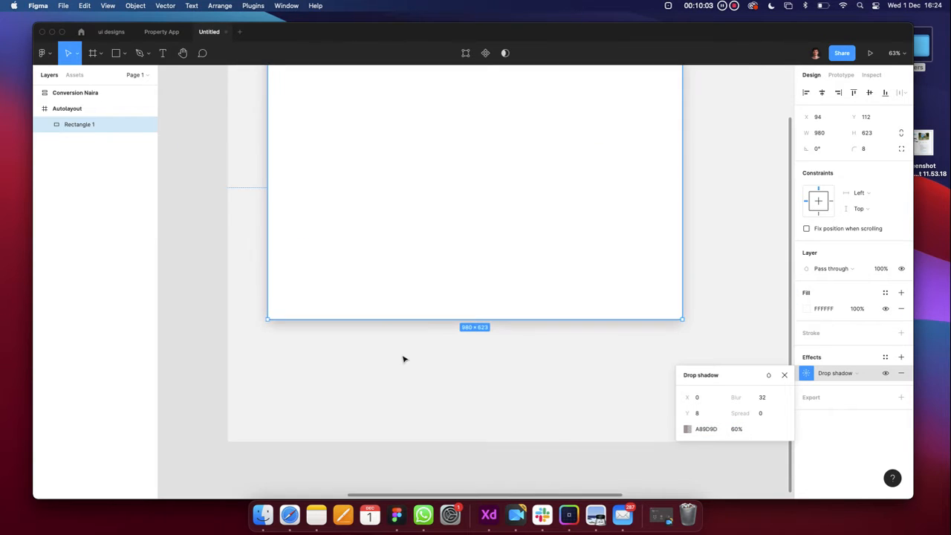
click(748, 434)
text(100)
key(Return)
click(734, 429)
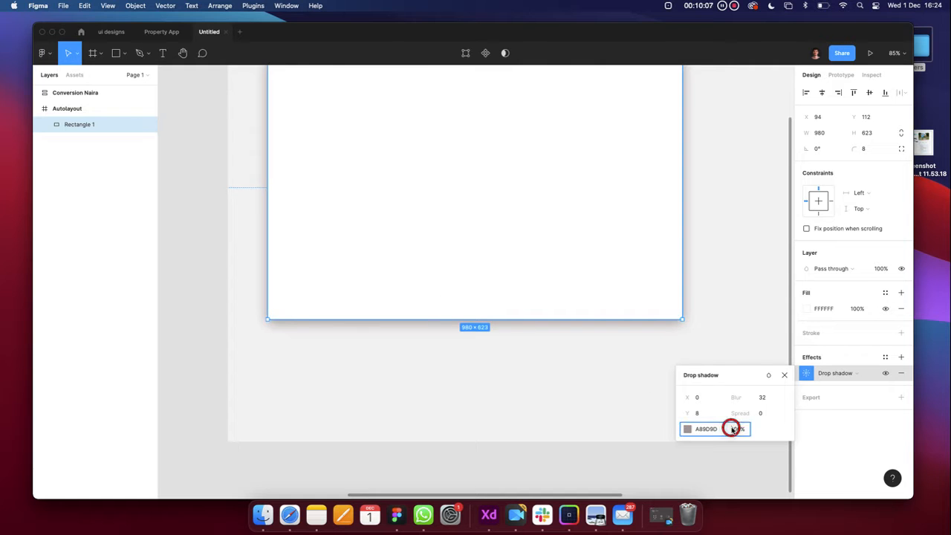
text(15)
key(Return)
click(410, 361)
scroll(409, 364, down, 3)
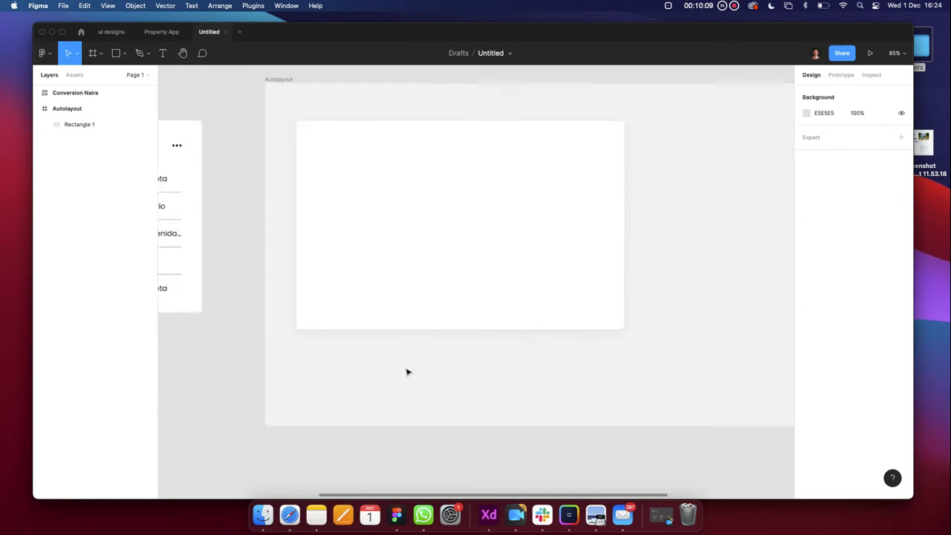
scroll(397, 346, up, 2)
scroll(391, 334, left, 3)
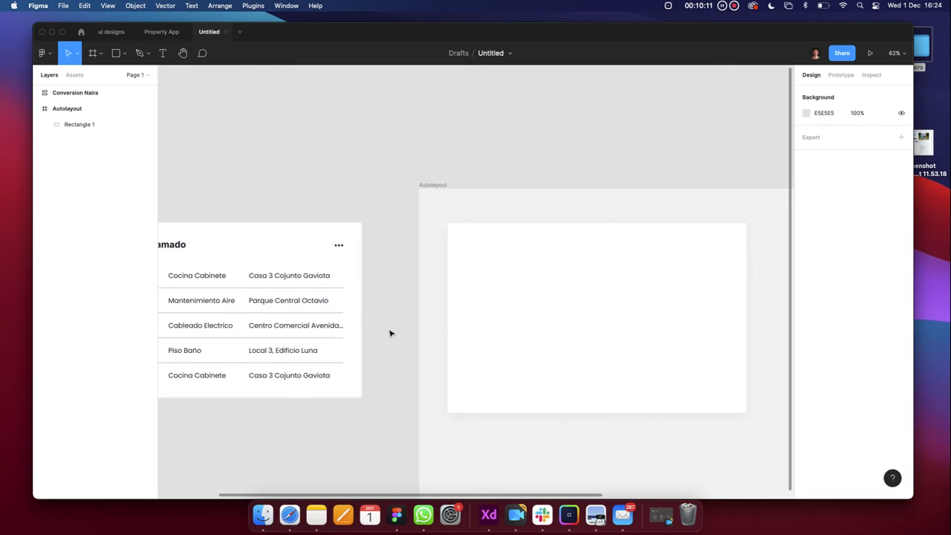
Select the white rectangle on the canvas
click(513, 310)
scroll(479, 300, down, 2)
click(487, 257)
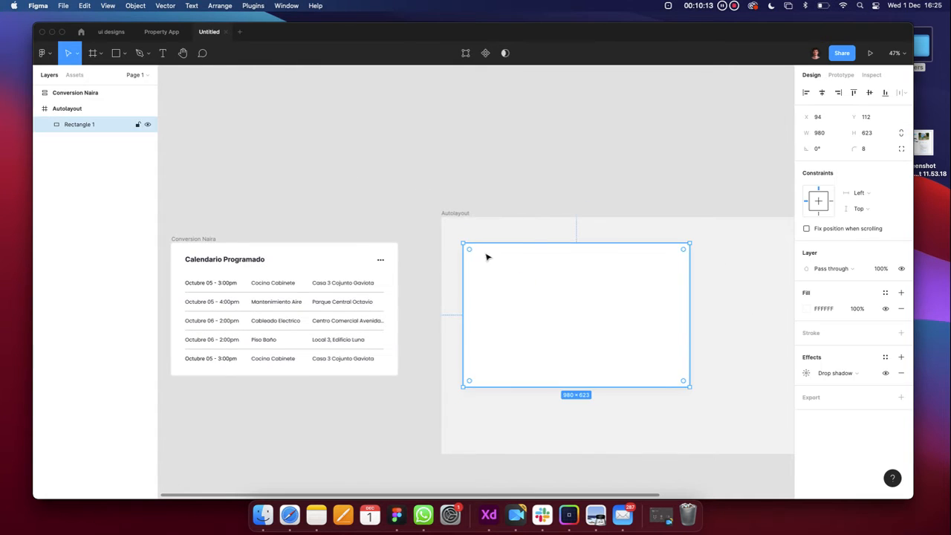
scroll(515, 255, up, 5)
scroll(514, 255, down, 3)
click(512, 207)
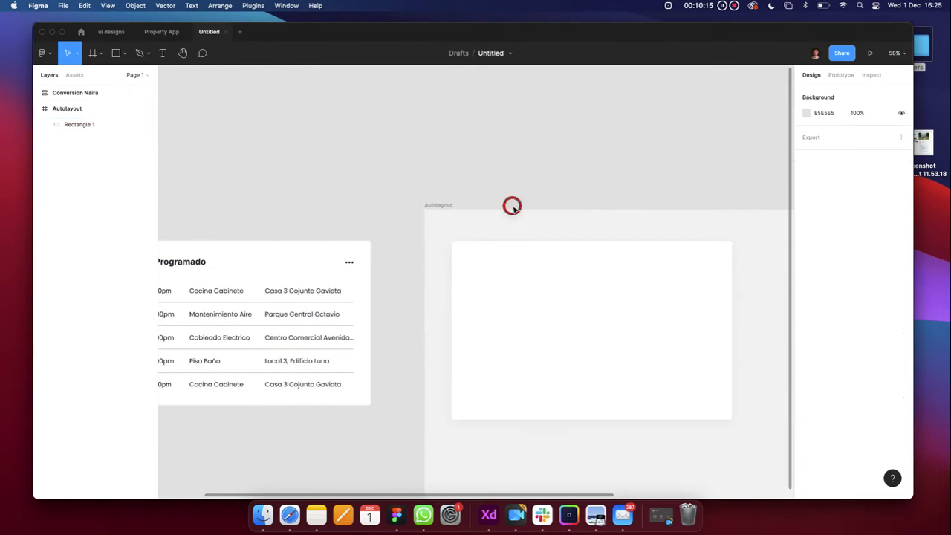
scroll(513, 208, right, 1)
click(479, 295)
scroll(479, 295, left, 5)
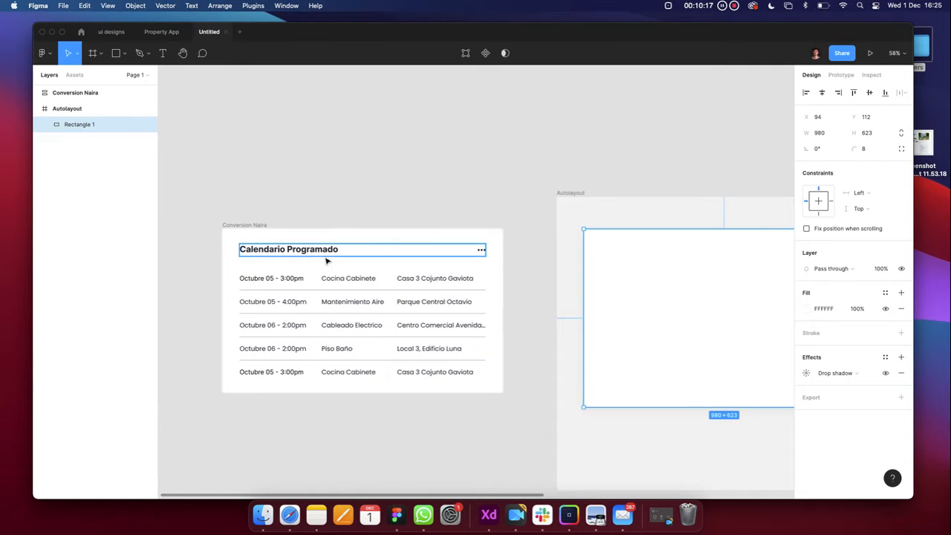
Expand the Conversion Naira card's layers via its title, then activate the Text tool
click(366, 130)
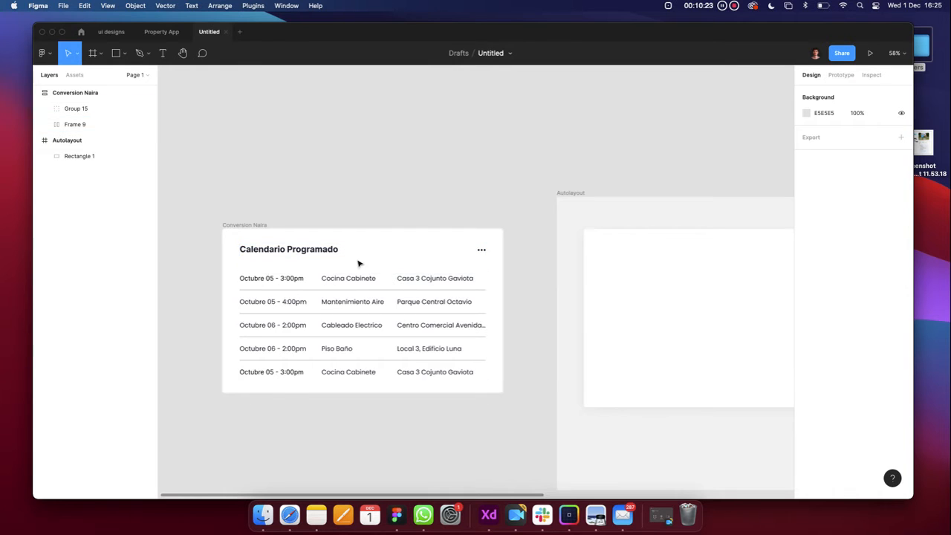
click(295, 251)
click(333, 192)
scroll(334, 191, right, 2)
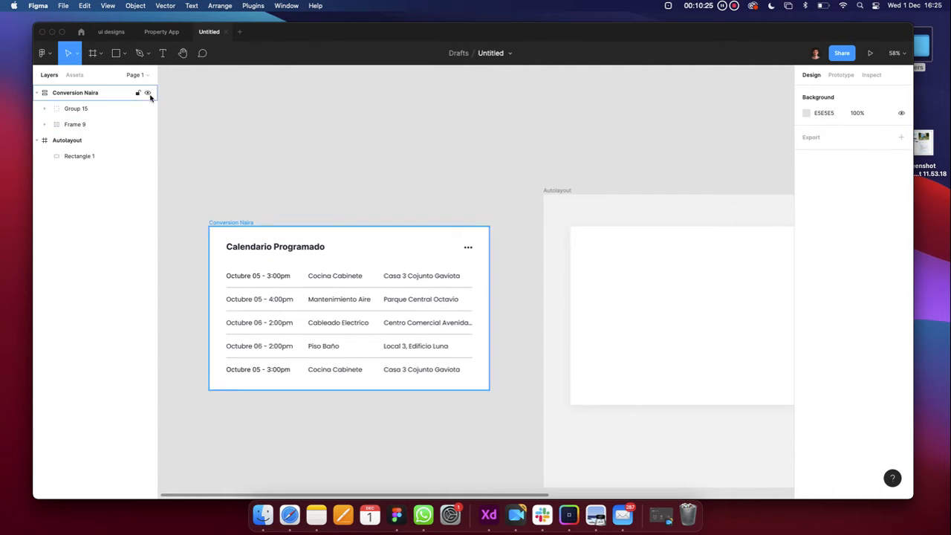
key(t)
scroll(297, 178, right, 2)
ctrl+scroll(444, 237, down, 2)
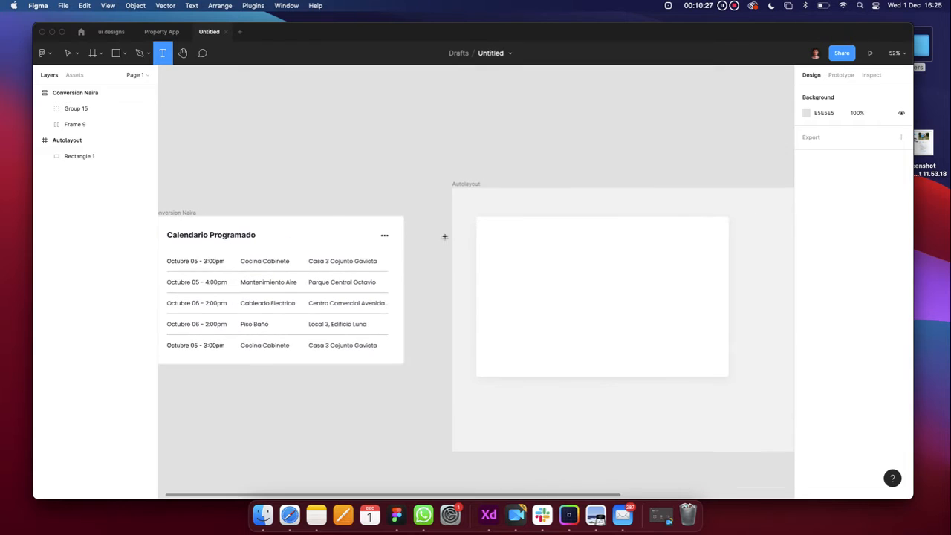
Add a Calendario Programado text box inside the white rectangle
click(497, 238)
scroll(520, 242, left, 2)
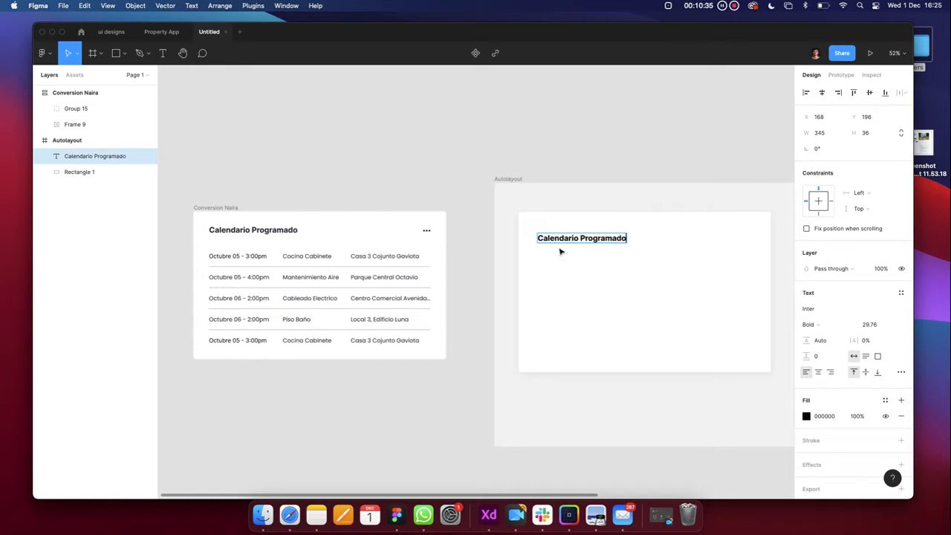
double_click(292, 231)
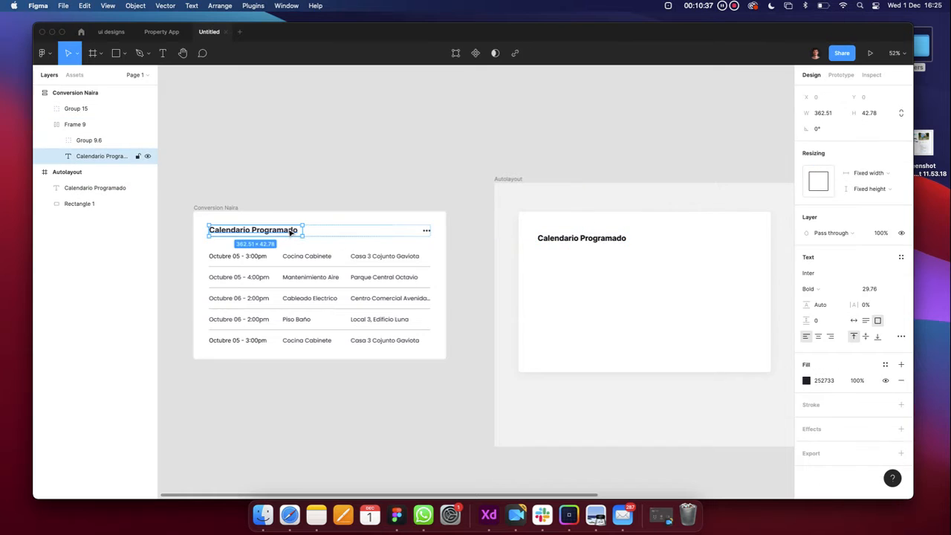
click(569, 259)
double_click(570, 239)
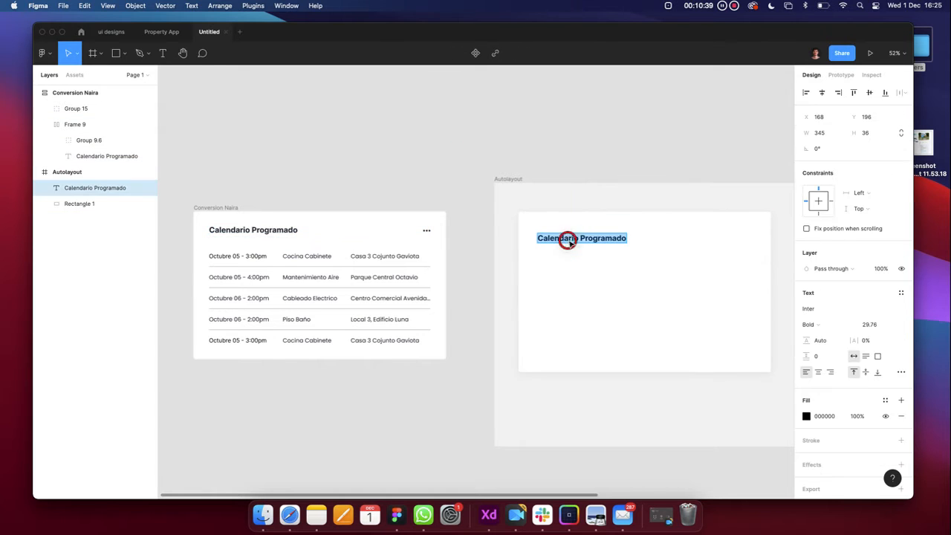
Set the title font to Inter Bold, trying Roboto and undoing it
click(821, 312)
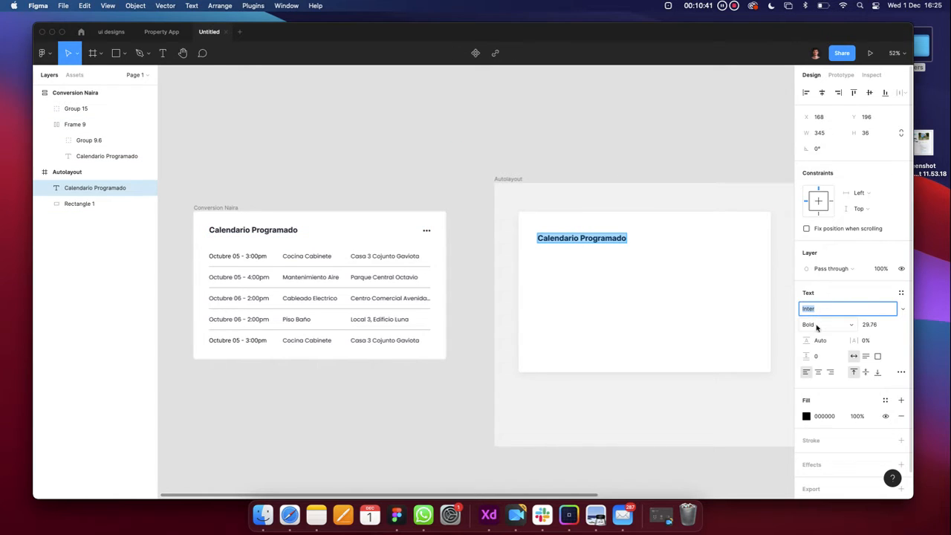
click(817, 327)
click(817, 325)
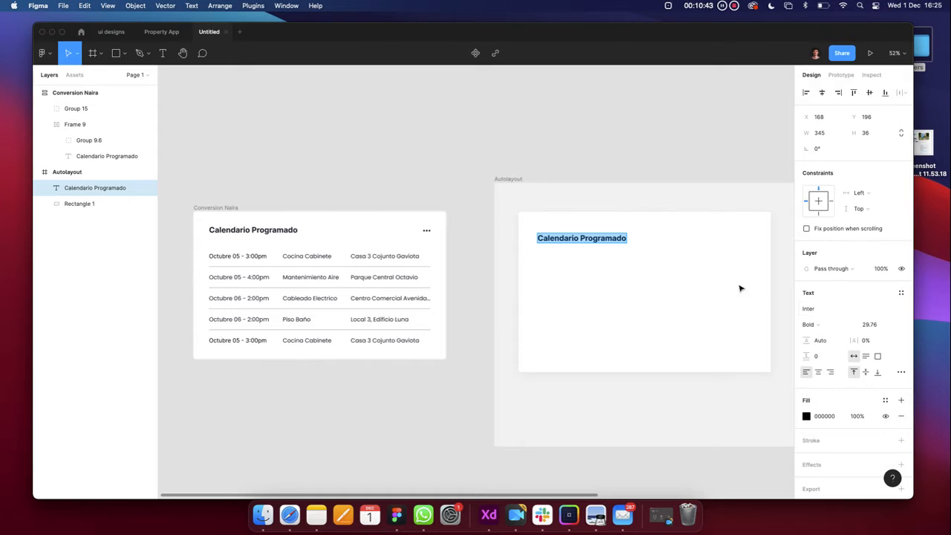
click(823, 307)
text(Roboto)
key(Return)
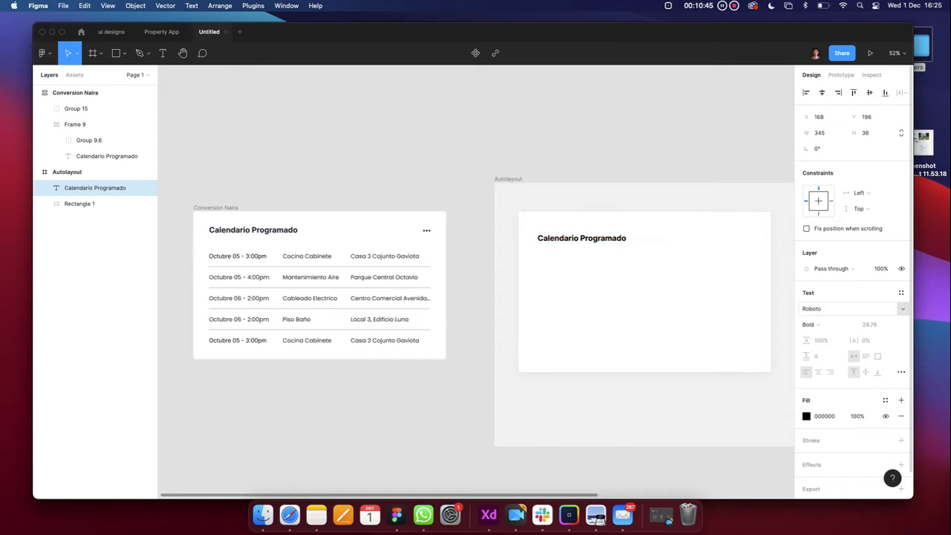
key(cmd+z)
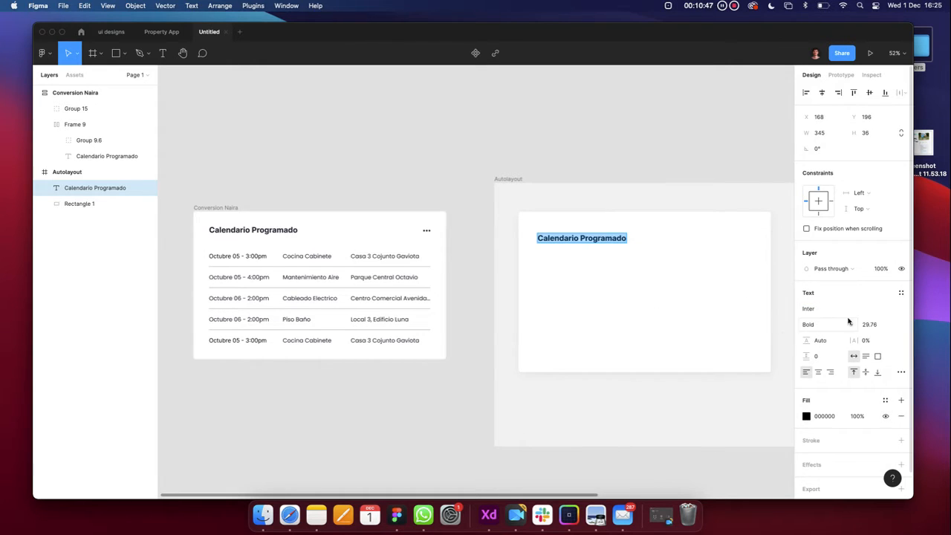
click(877, 327)
Set the title's font size to 28 and drag it up toward the rectangle's top-left
text(28)
key(Return)
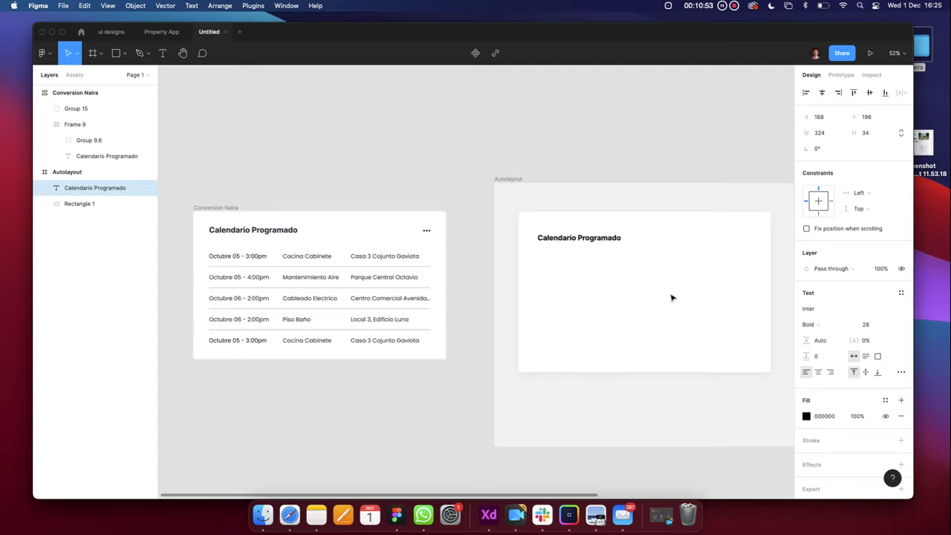
scroll(672, 298, right, 1)
click(558, 399)
click(564, 249)
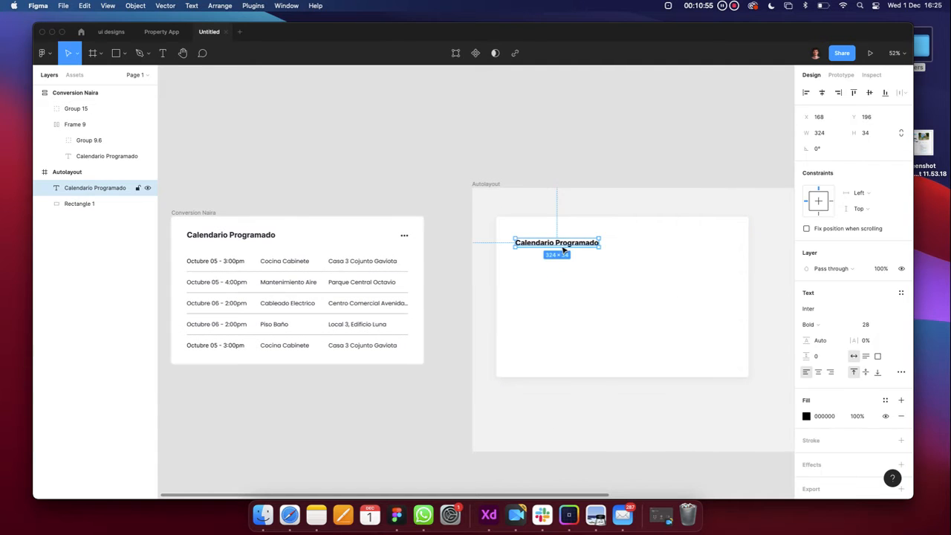
scroll(563, 249, up, 3)
drag(551, 244, 549, 235)
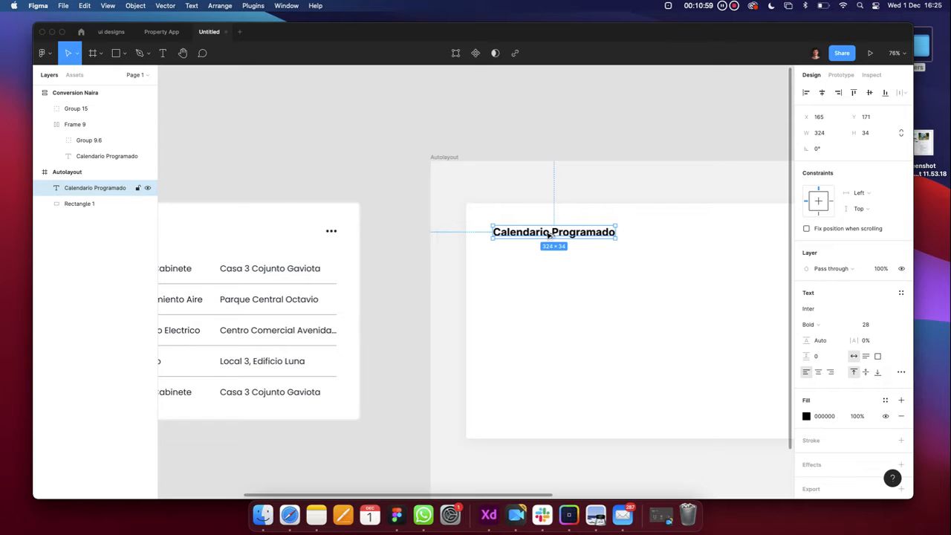
key(alt)
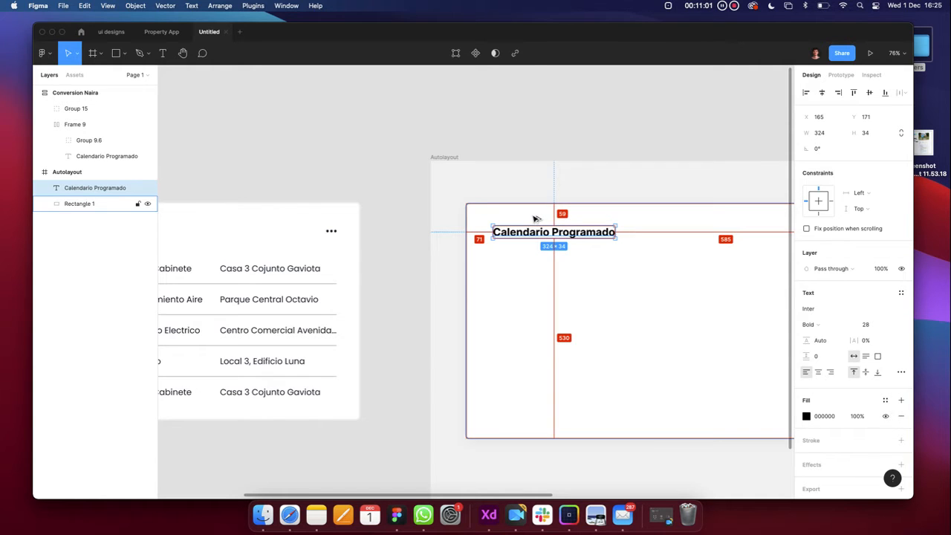
scroll(535, 218, up, 4)
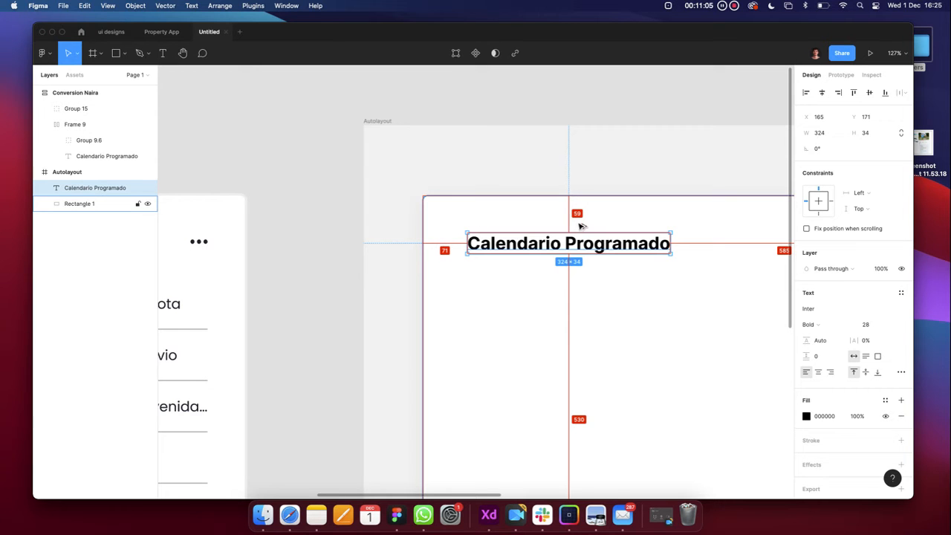
scroll(577, 214, down, 3)
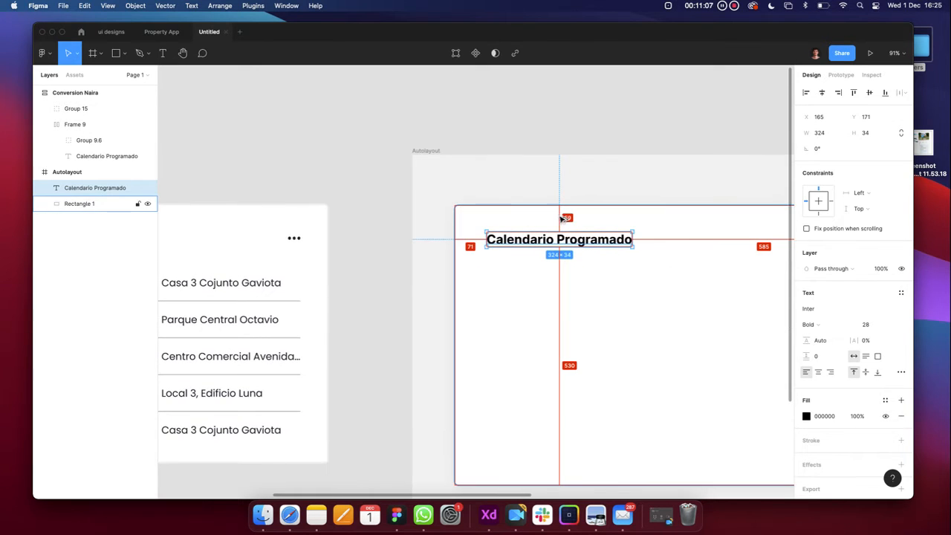
Nudge the title left and up with the arrow keys toward the card's top-left padding
key(Up)
key(Up)
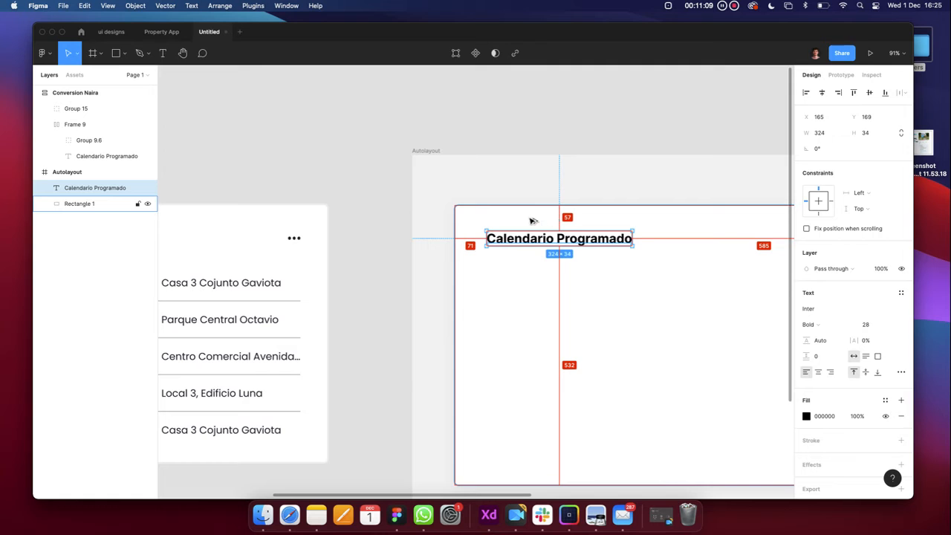
key(Left)
key(Left)
key(Left)
key(Left)
key(Left)
key(Left)
key(Left)
key(Left)
key(Left)
key(Left)
key(Left)
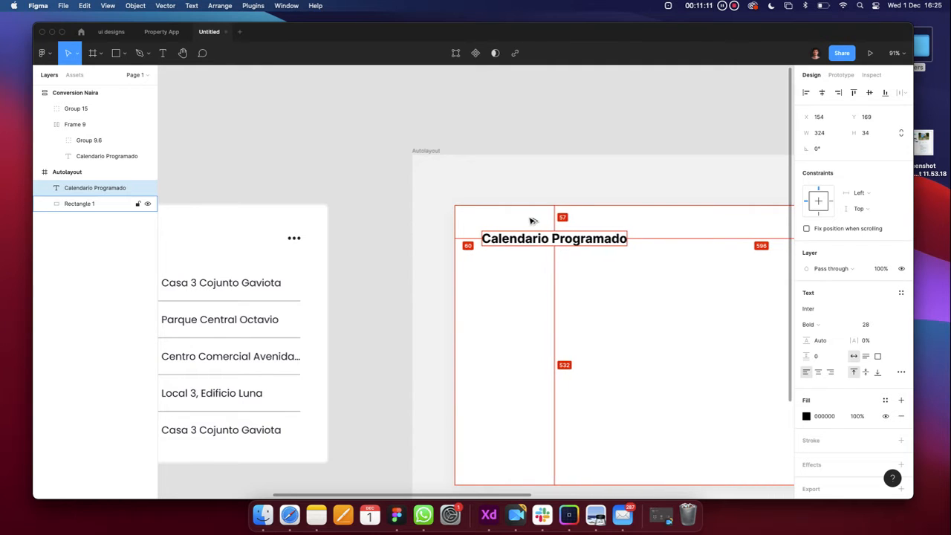
key(Left)
key(Left)
key(Left)
key(Left)
key(Left)
key(Left)
key(Left)
key(Left)
key(Left)
key(Left)
key(Left)
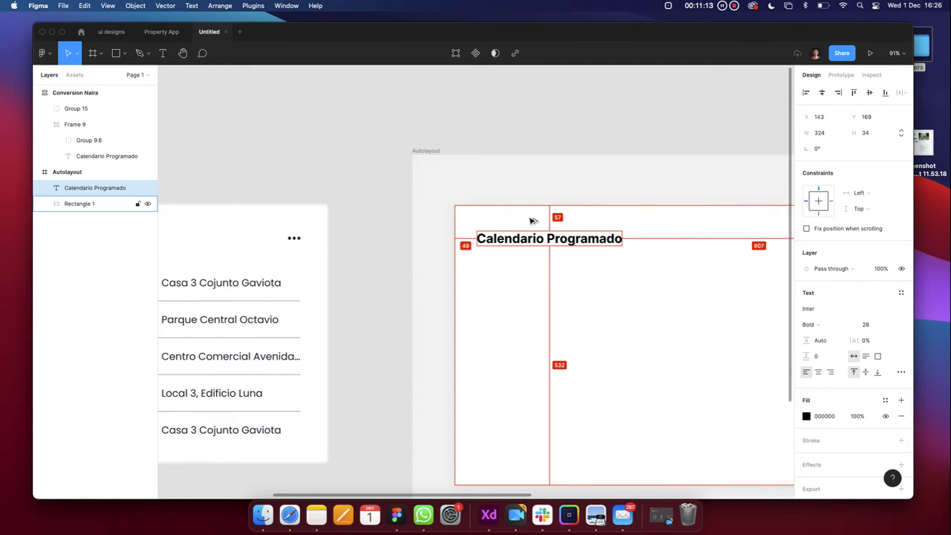
key(Left)
key(Left)
key(Left)
key(Left)
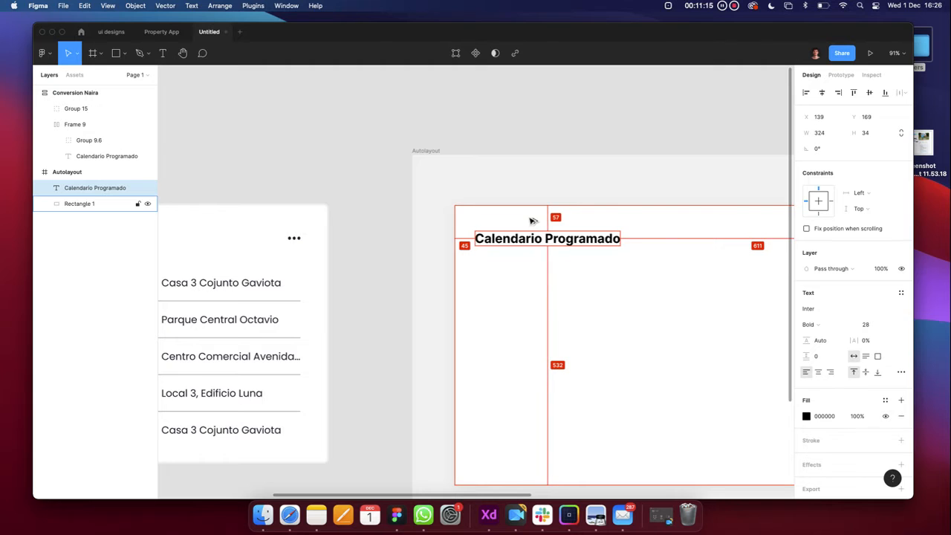
key(Left)
key(Left)
key(Left)
key(Left)
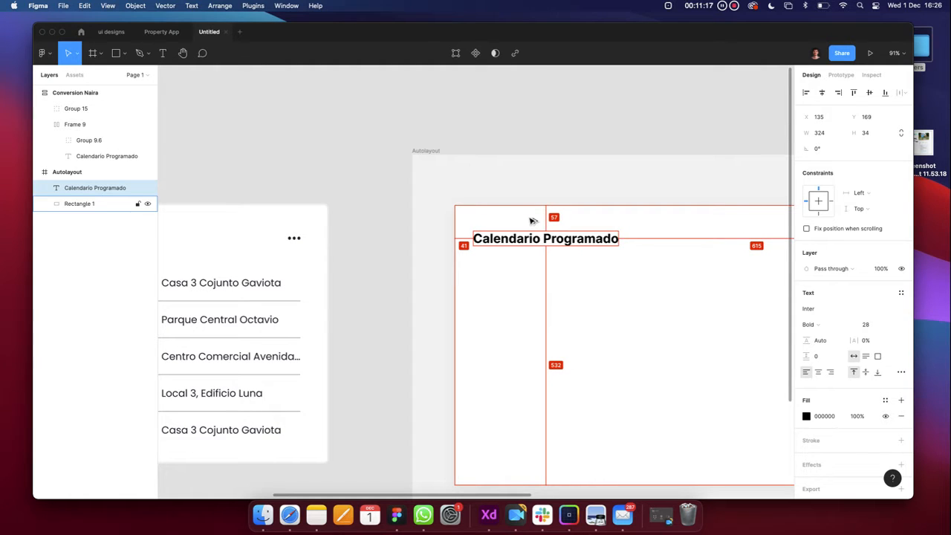
key(Down)
key(Down)
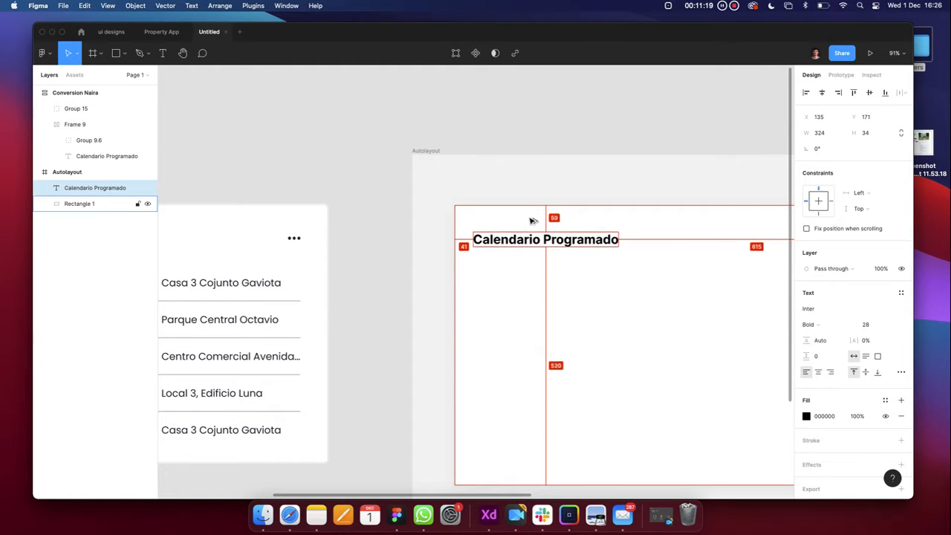
key(Up)
key(Up)
key(Up)
key(Up)
key(Up)
key(Up)
key(Up)
key(Up)
key(Up)
key(Up)
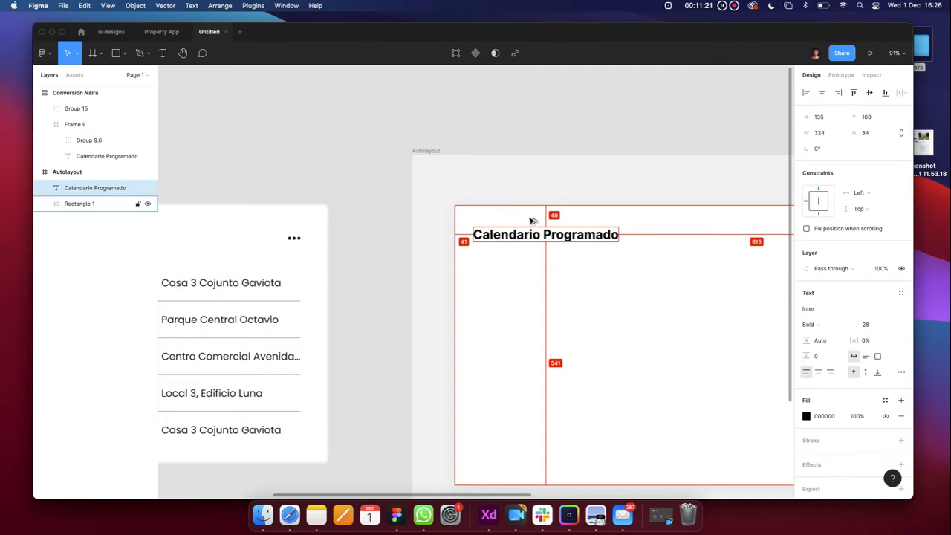
key(Up)
key(Up)
key(Up)
key(Up)
key(Up)
key(Up)
key(Up)
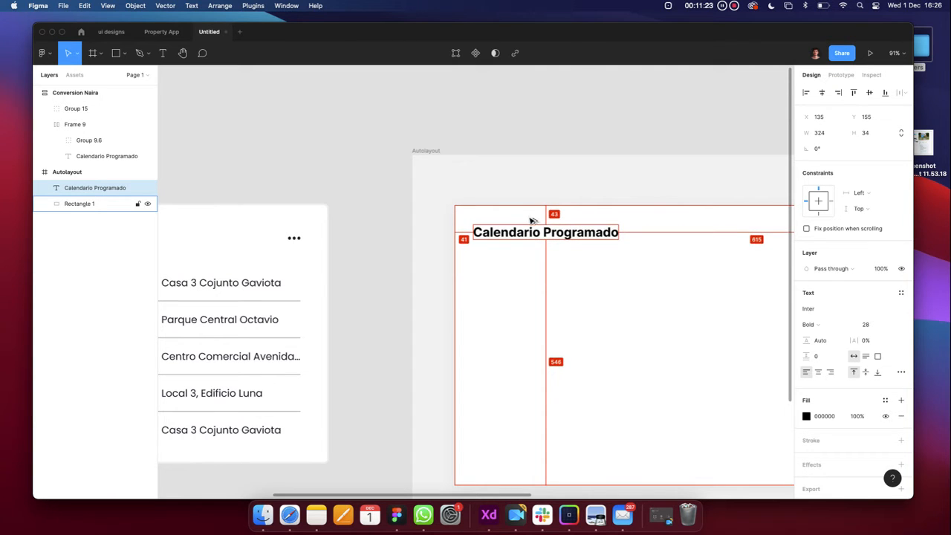
scroll(531, 221, down, 5)
scroll(528, 218, left, 2)
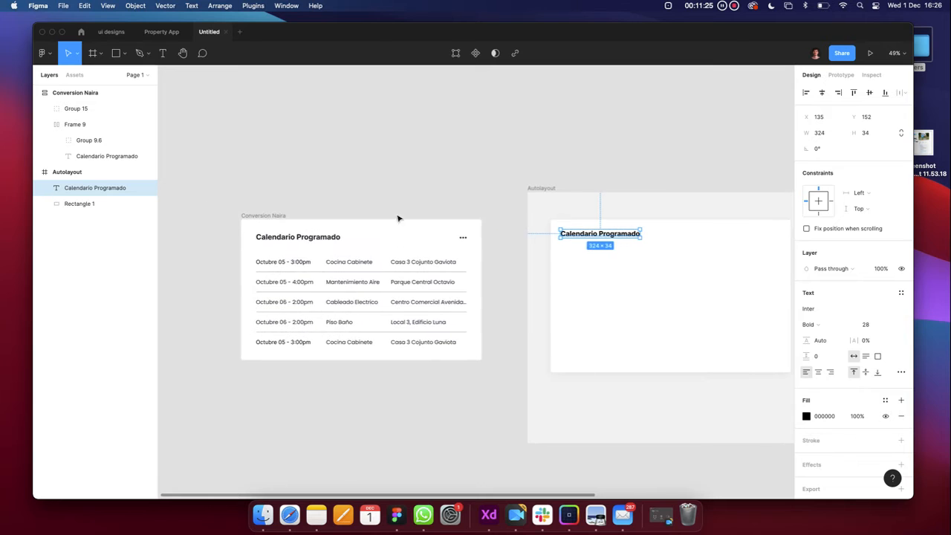
scroll(451, 244, right, 2)
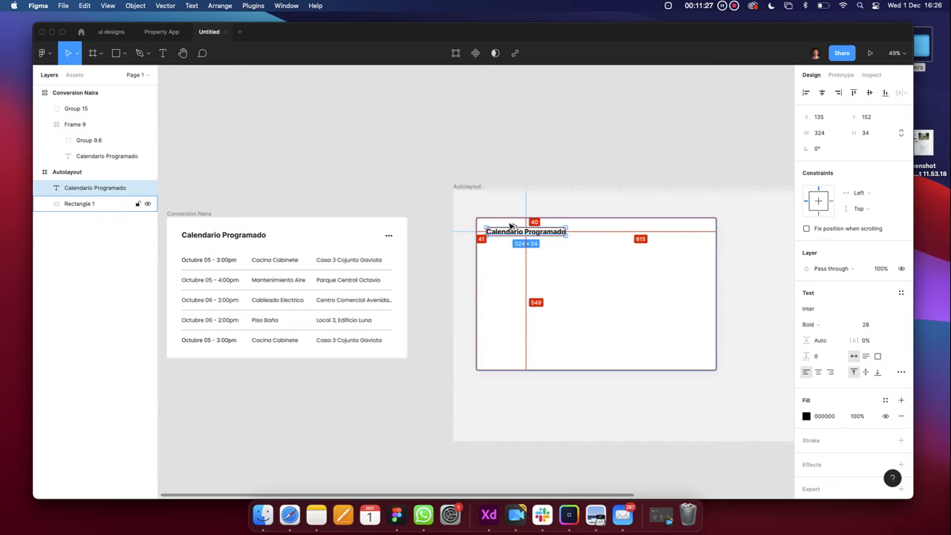
scroll(512, 229, up, 5)
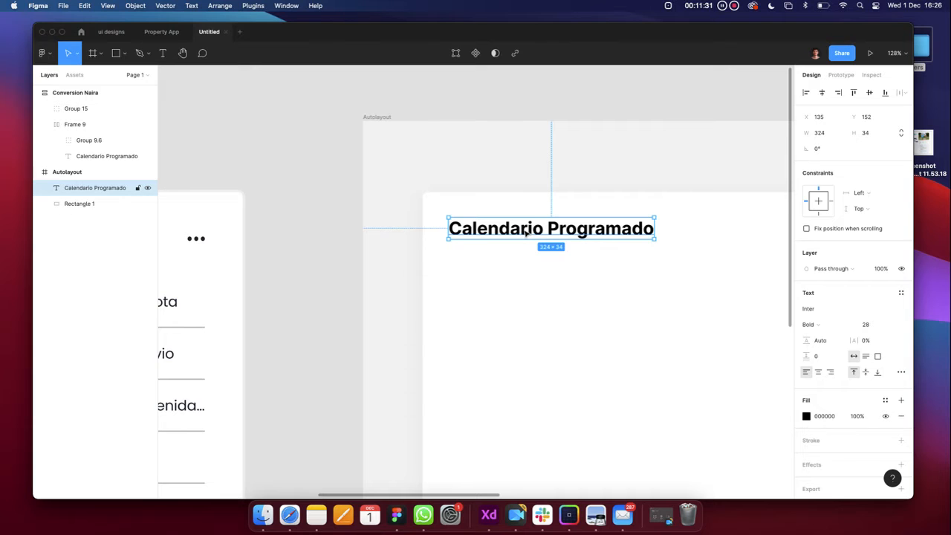
Fine-tune the title's vertical position, undoing a stray move, to settle at X 134, Y 172
drag(524, 232, 528, 260)
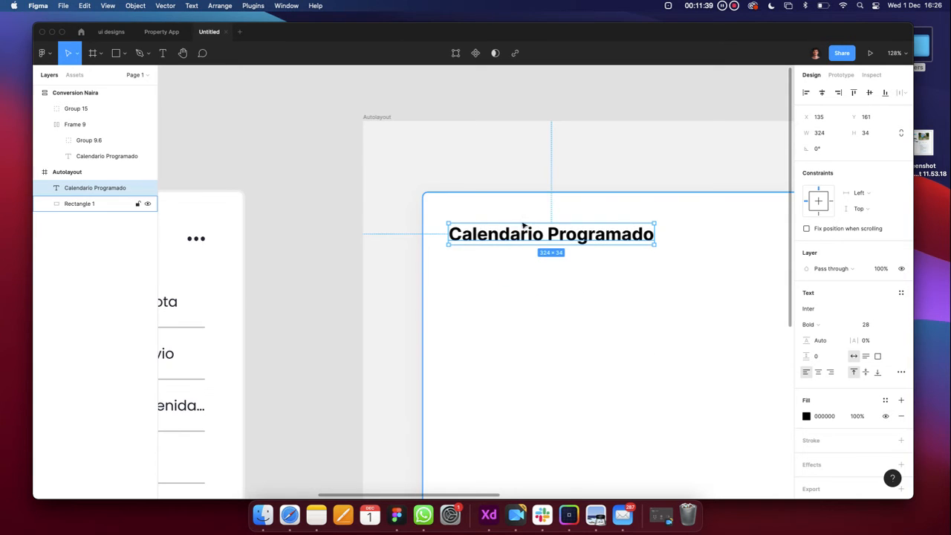
drag(523, 224, 682, 271)
key(f)
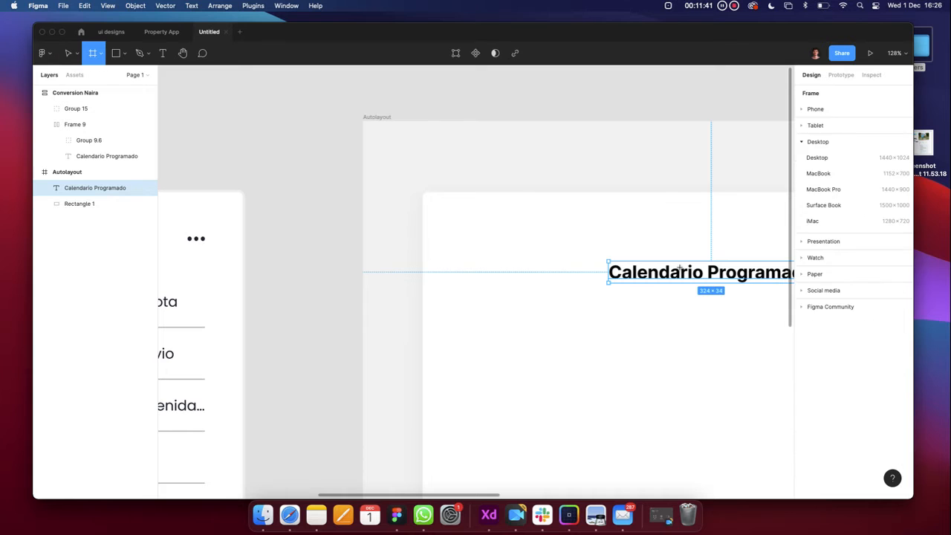
key(super+z)
key(super+z)
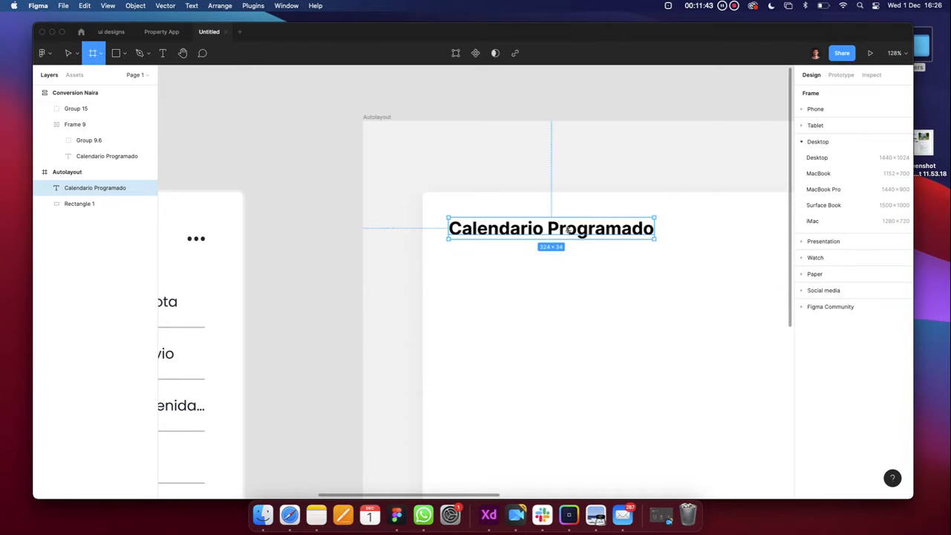
key(v)
drag(546, 229, 546, 238)
key(alt)
key(Down)
key(Down)
key(Down)
key(Down)
key(Down)
key(Down)
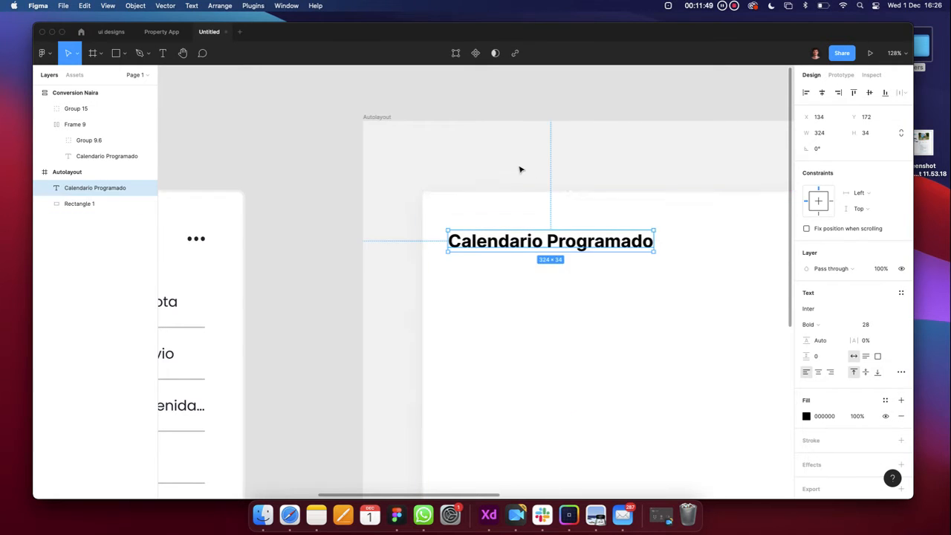
Inspect the reference card's header frame and its three-dot icon
scroll(520, 168, down, 5)
click(376, 241)
click(365, 226)
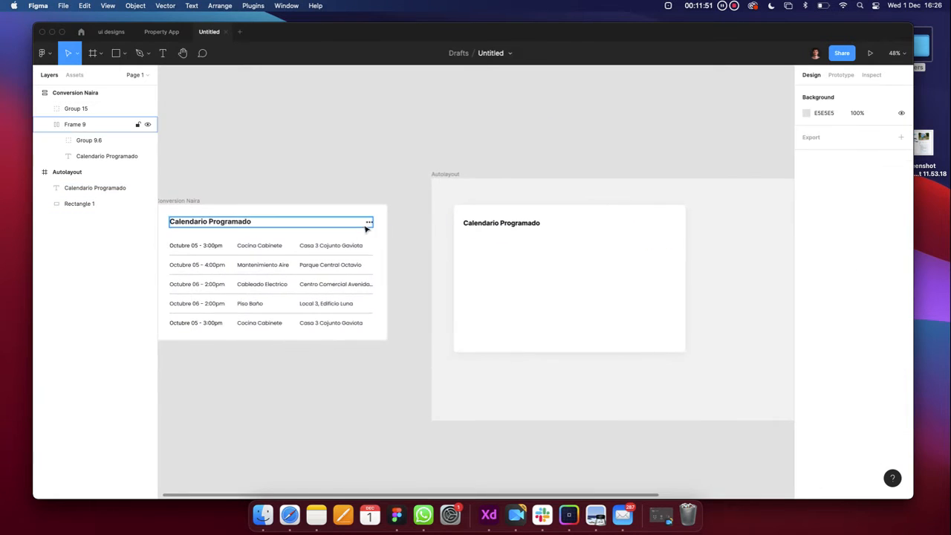
scroll(366, 223, up, 5)
click(366, 221)
scroll(366, 217, up, 5)
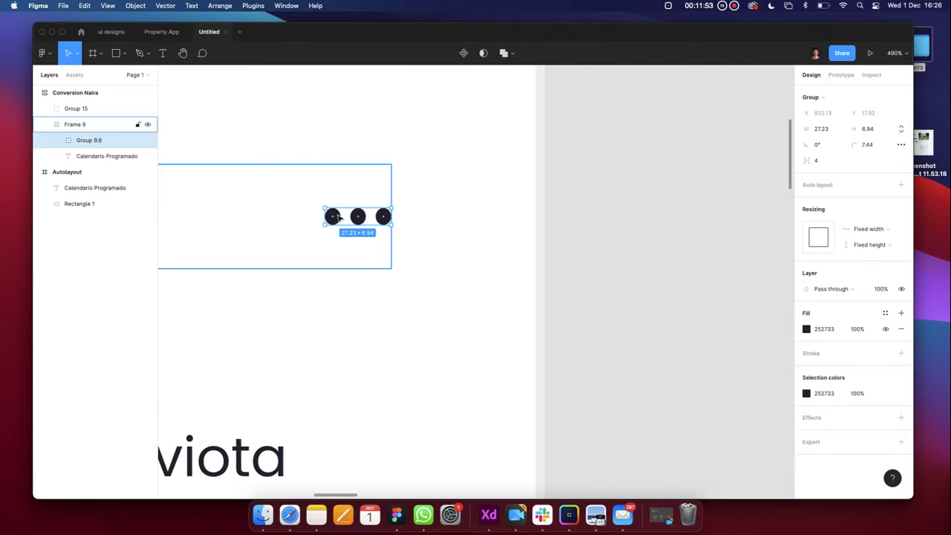
scroll(367, 214, down, 5)
scroll(364, 214, down, 4)
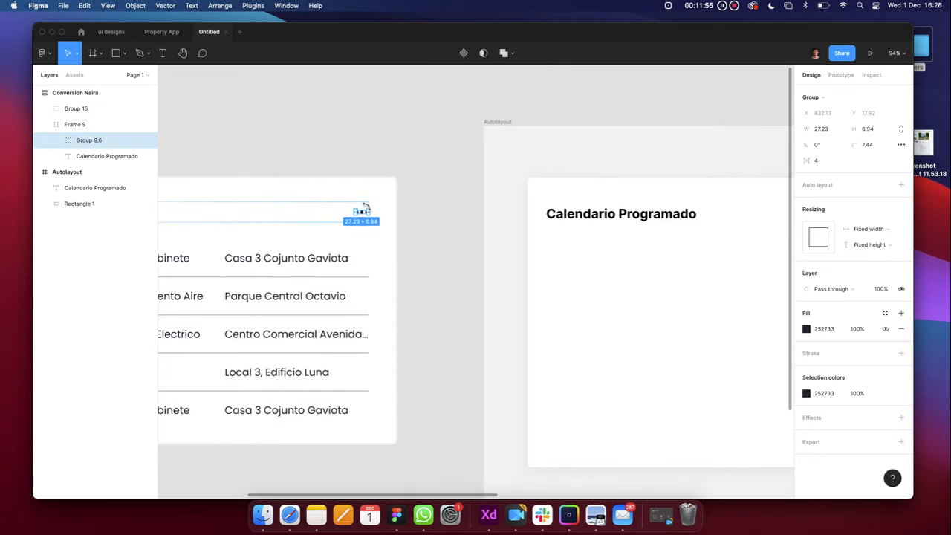
scroll(349, 226, up, 5)
scroll(342, 233, down, 4)
scroll(337, 235, down, 5)
Clear the selection and bring up the shape tools dropdown
click(575, 277)
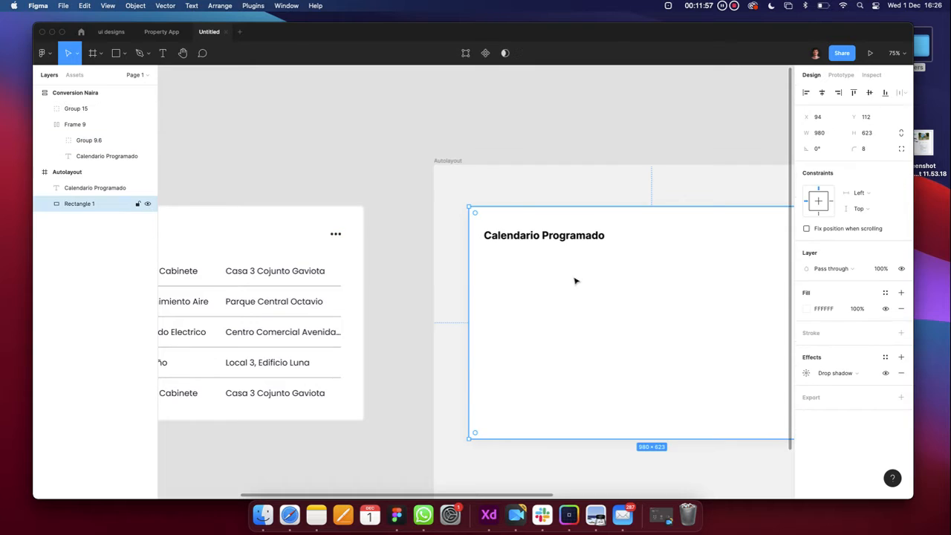
click(416, 136)
click(139, 53)
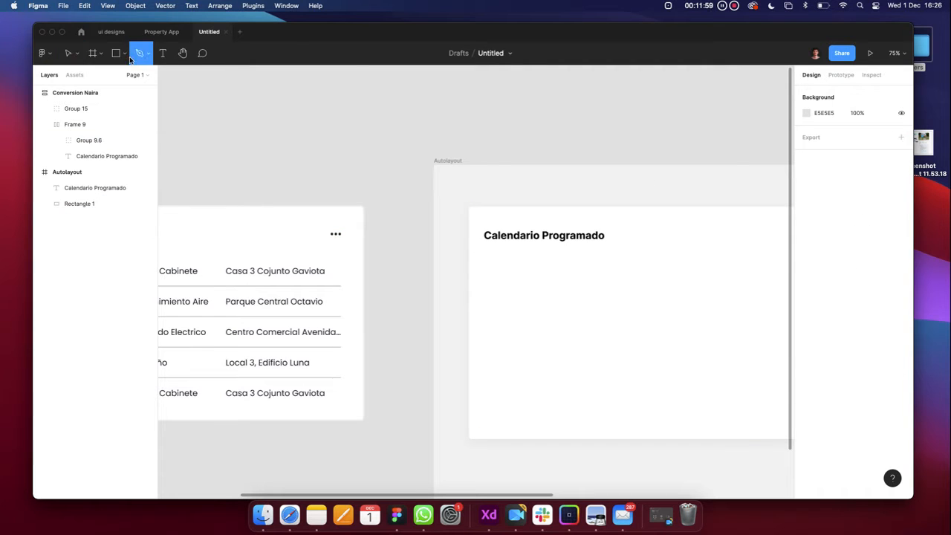
click(124, 53)
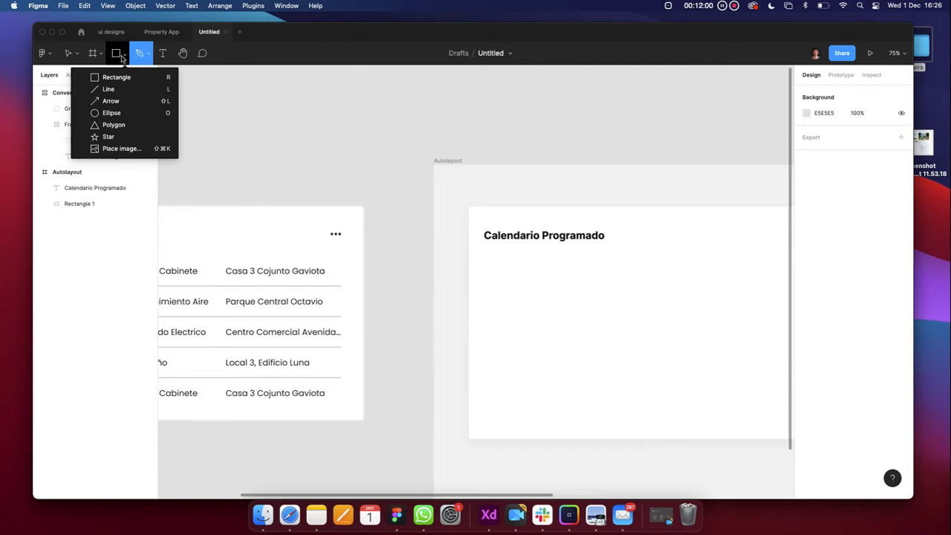
Draw two trial ellipses right of the title and delete them both
click(111, 112)
scroll(489, 222, right, 5)
scroll(488, 223, up, 10)
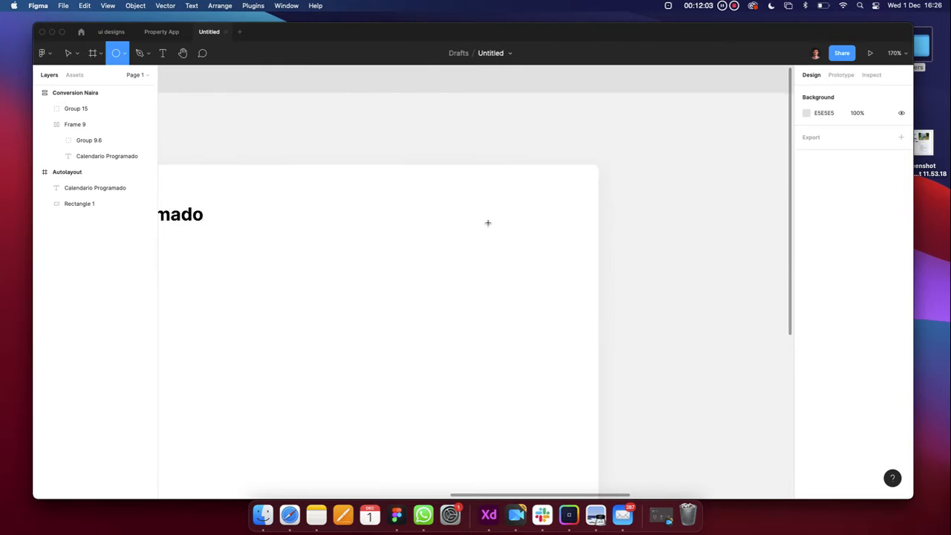
scroll(488, 223, down, 6)
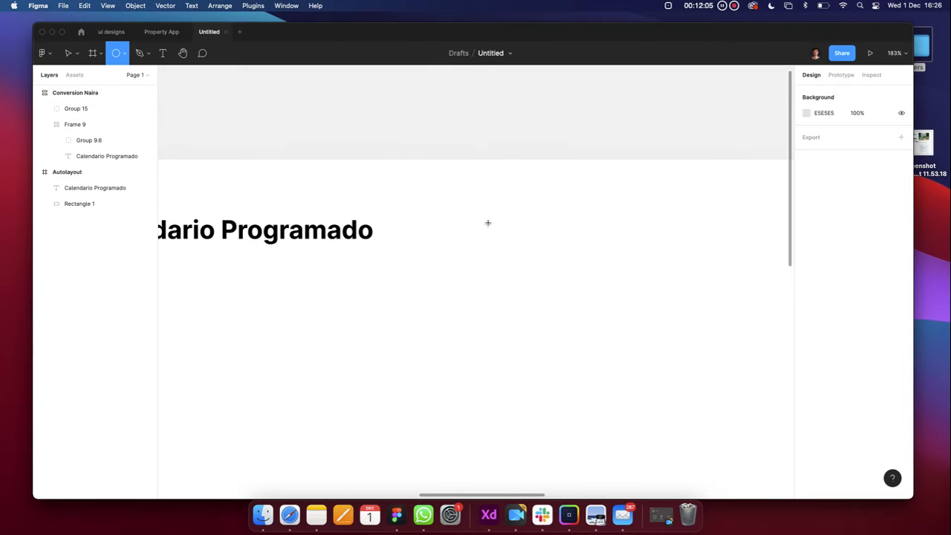
scroll(571, 232, up, 2)
drag(516, 220, 531, 235)
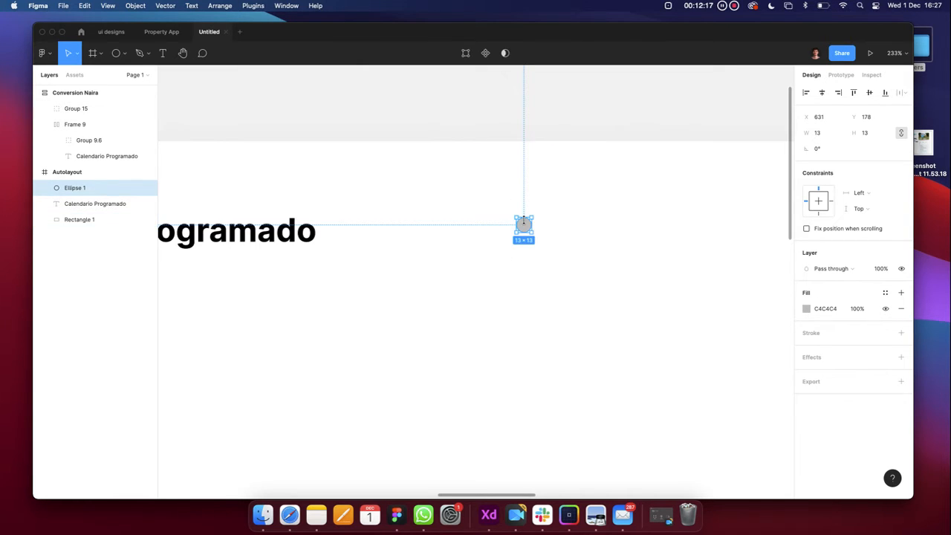
key(BackSpace)
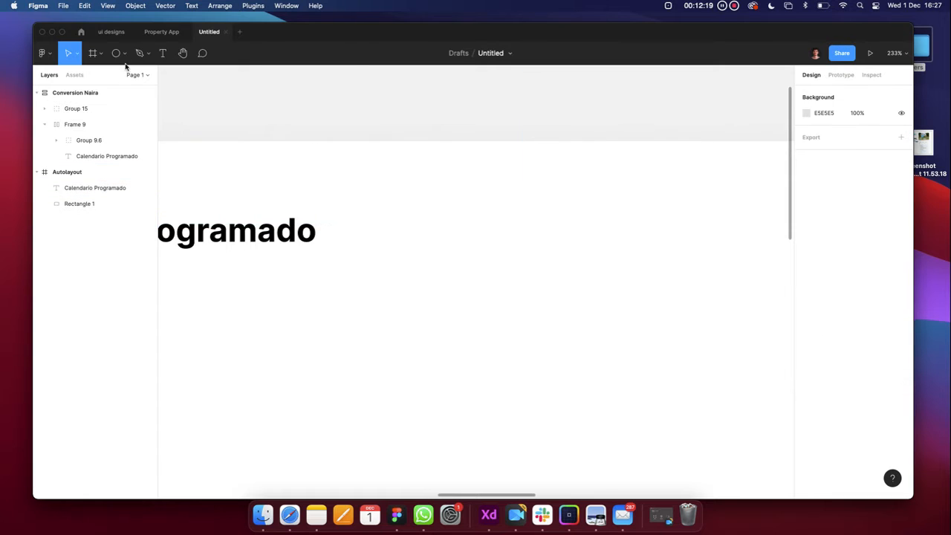
click(118, 64)
click(124, 53)
click(115, 113)
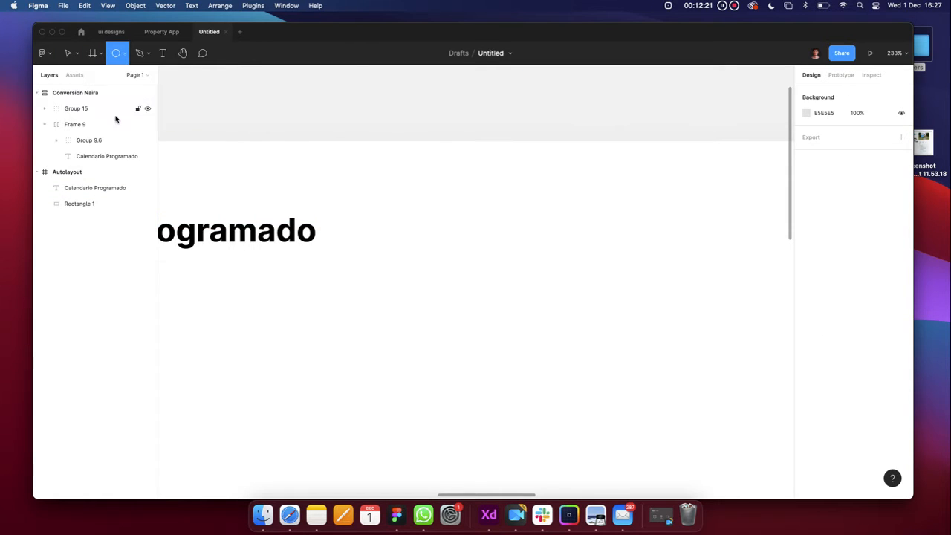
mouse_move(506, 199)
mouse_down()
mouse_move(658, 335)
mouse_move(575, 236)
mouse_up()
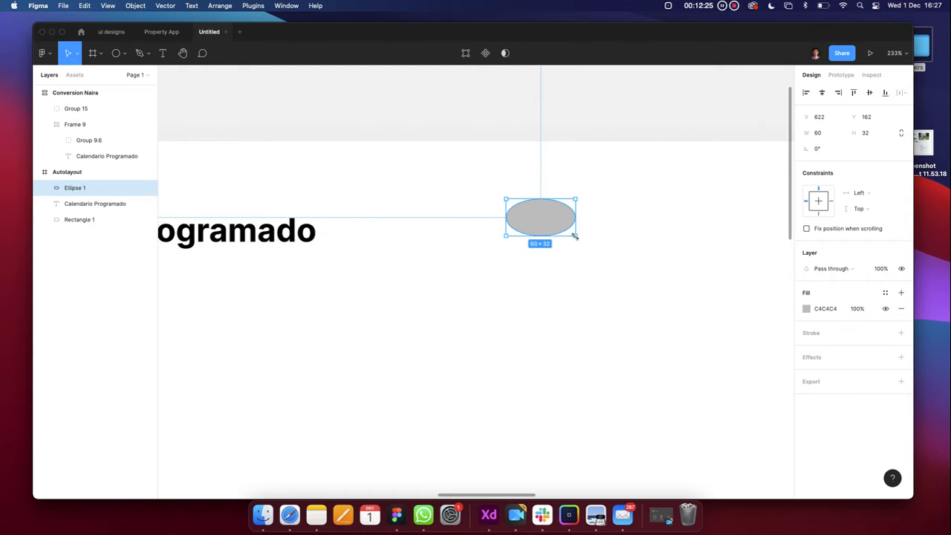
key(Delete)
Draw the grey C4C4C4 circle right of the title and check its 91×91 width and height
click(117, 53)
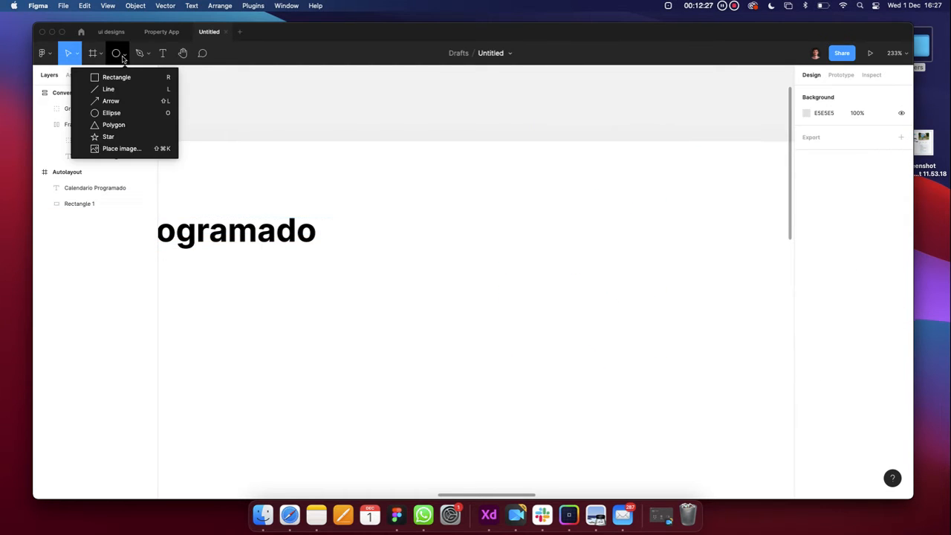
key(Escape)
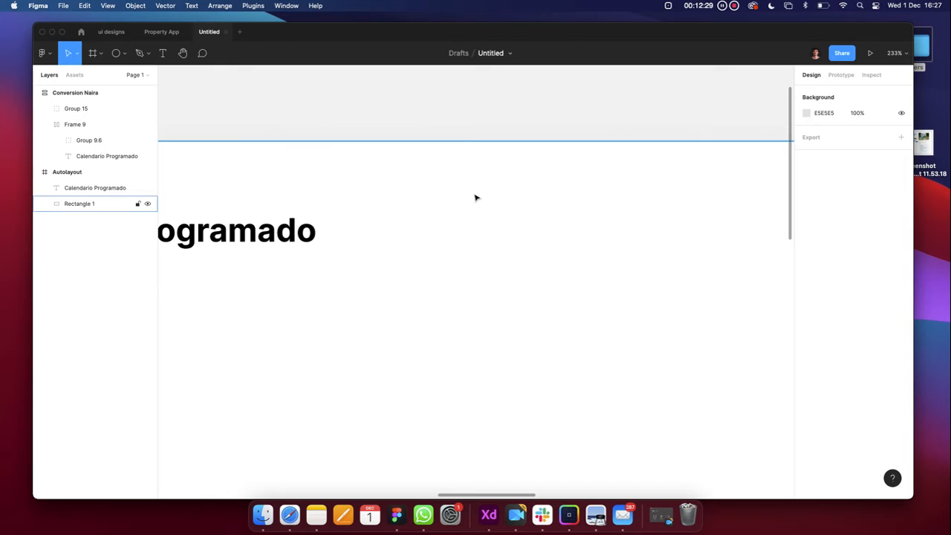
click(513, 237)
click(240, 84)
click(118, 53)
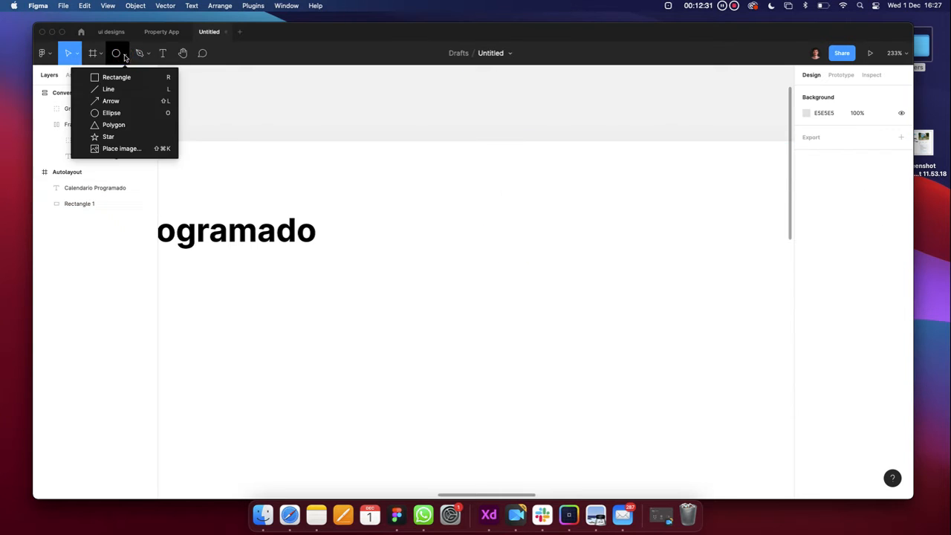
click(111, 113)
drag(517, 215, 565, 242)
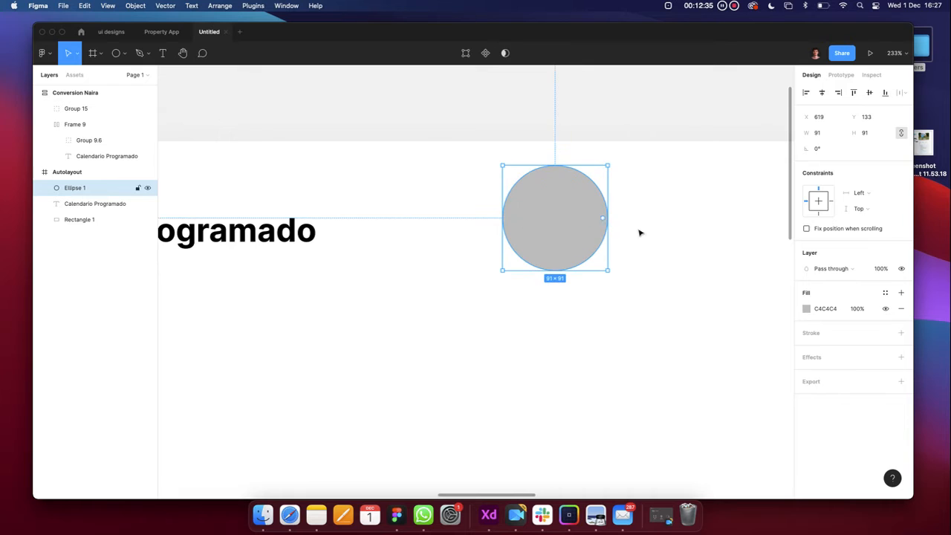
click(828, 137)
click(865, 133)
click(827, 133)
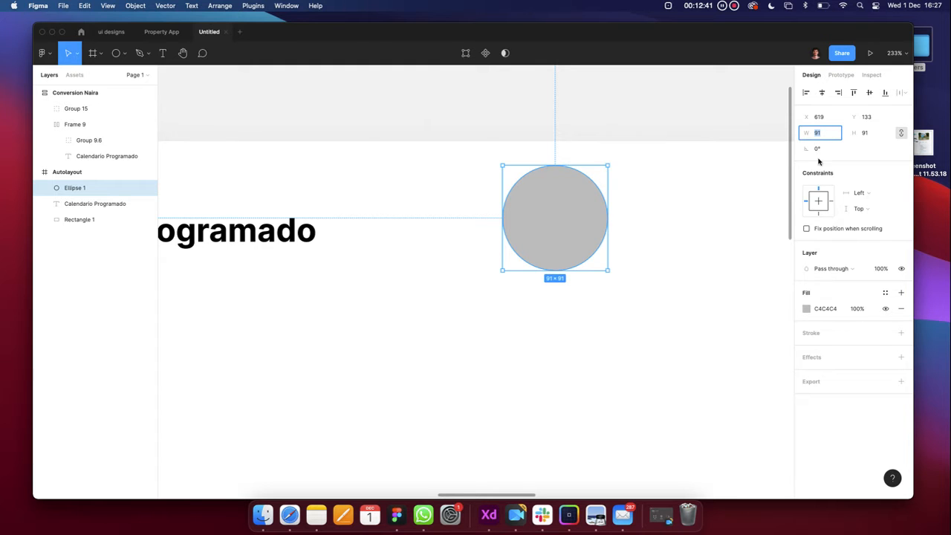
Inspect a dot on the reference card to check its size
click(692, 269)
scroll(693, 270, down, 5)
scroll(692, 269, left, 3)
scroll(434, 260, up, 6)
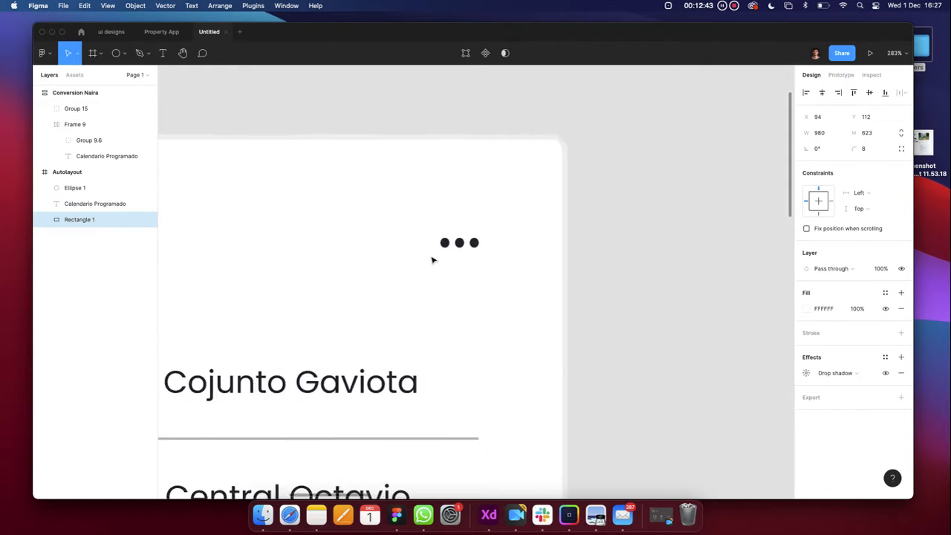
scroll(433, 260, up, 5)
super+click(476, 222)
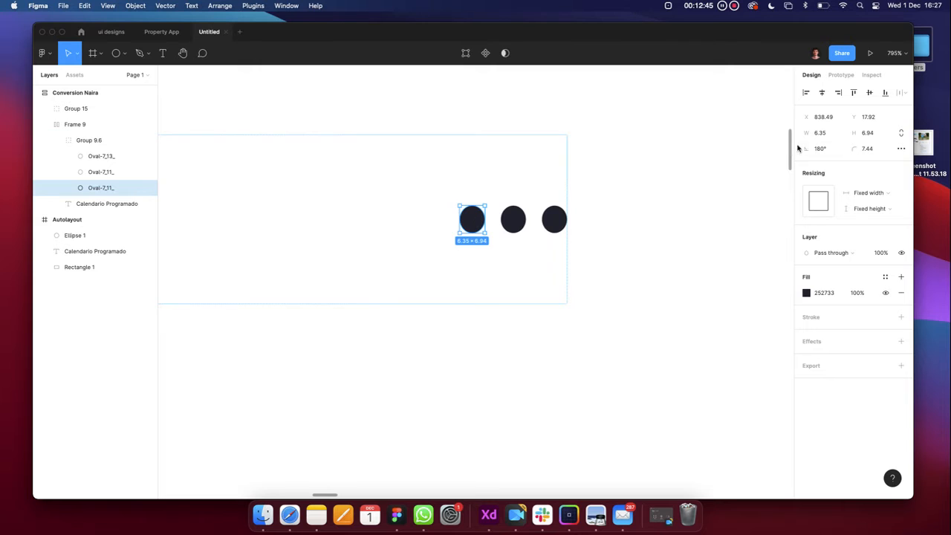
scroll(554, 278, down, 10)
scroll(554, 278, right, 10)
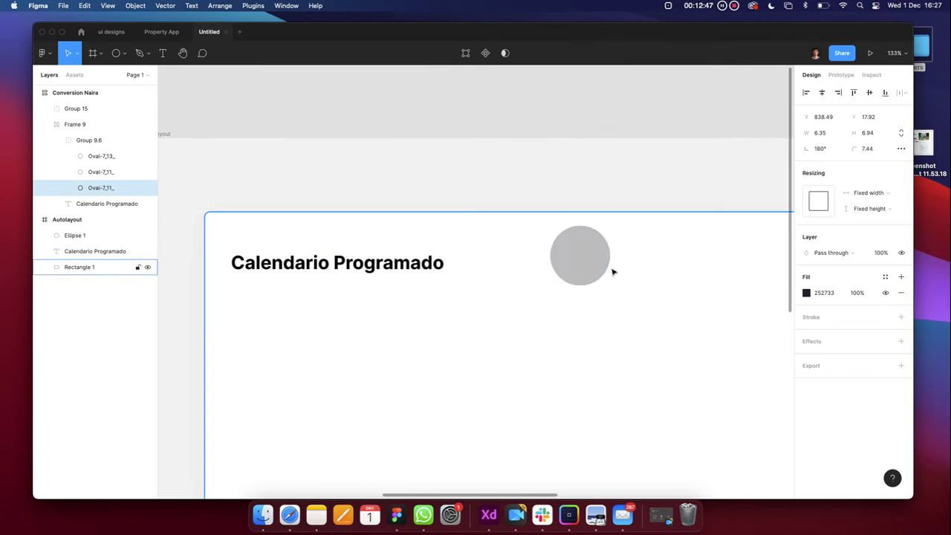
Resize the new grey circle to 6×6
click(608, 267)
click(832, 131)
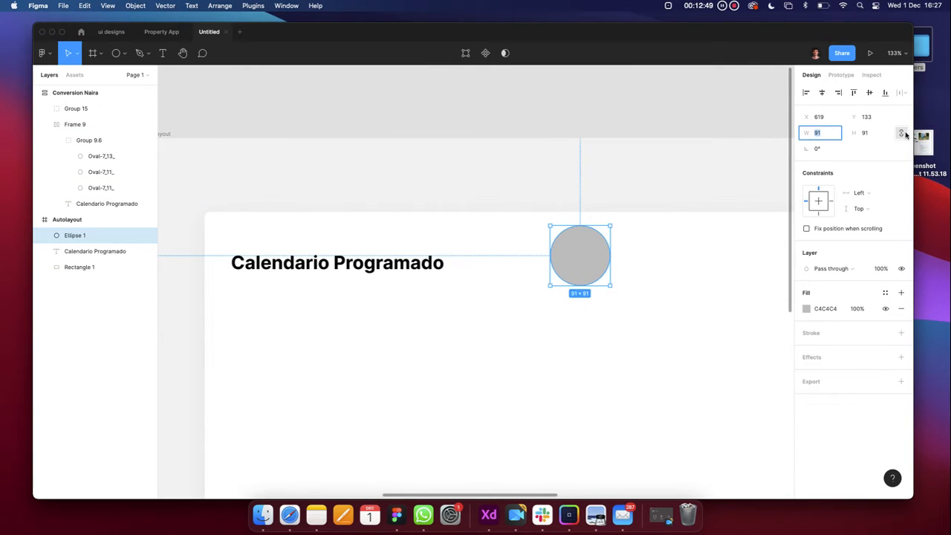
text(6)
key(Return)
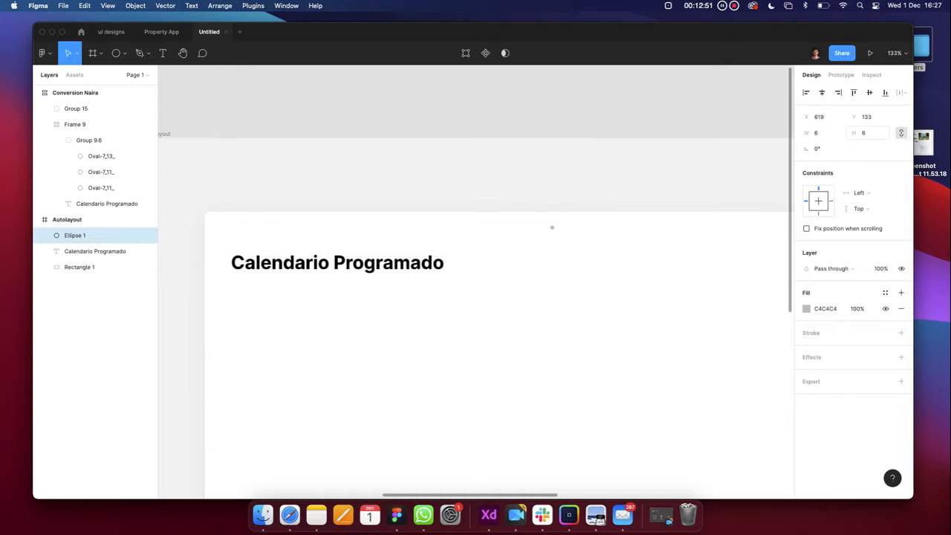
click(870, 133)
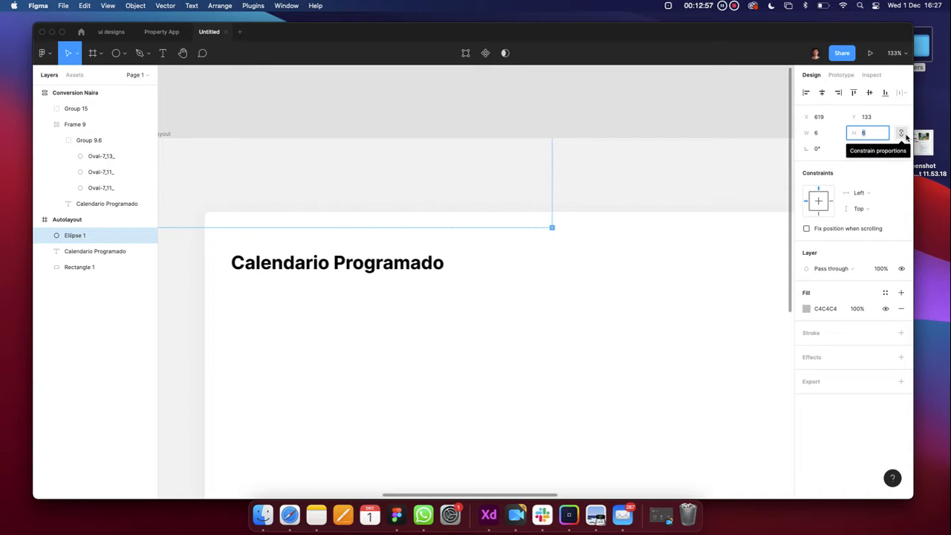
click(906, 137)
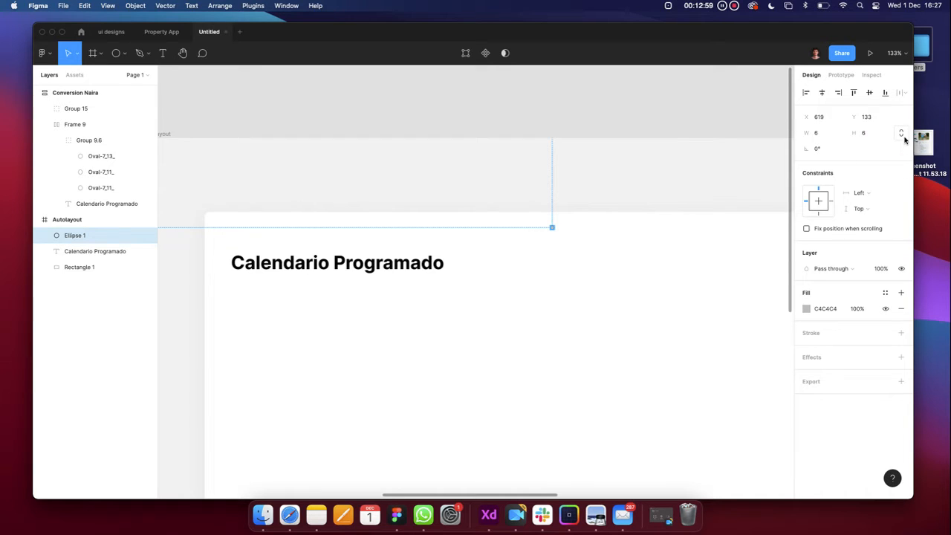
Move the 6×6 dot down to Y 191, level with the title
scroll(630, 298, down, 5)
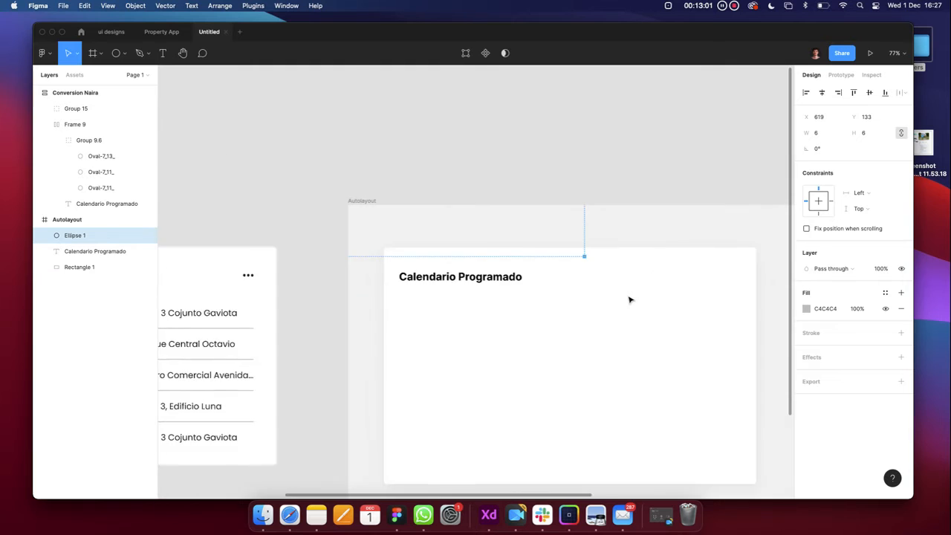
scroll(630, 299, right, 2)
scroll(572, 308, up, 8)
scroll(570, 308, left, 3)
scroll(461, 273, up, 5)
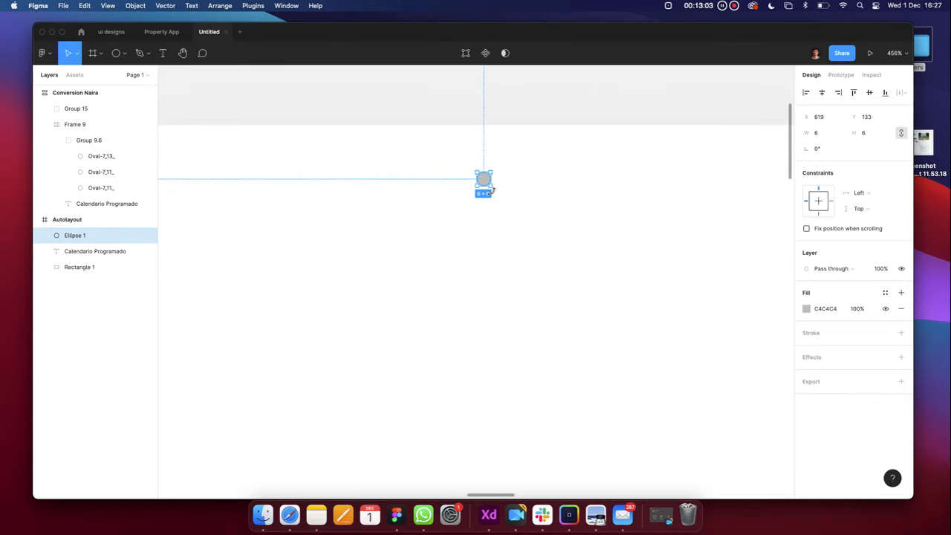
drag(485, 181, 487, 312)
scroll(485, 311, down, 5)
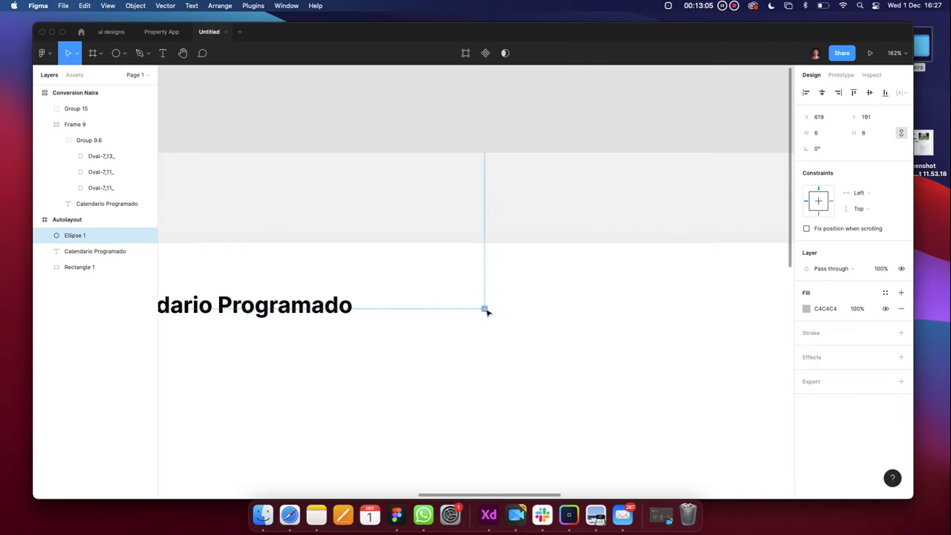
click(512, 321)
click(486, 311)
Option-drag the dot to duplicate it into a row of three grey dots 2 apart
scroll(487, 312, up, 15)
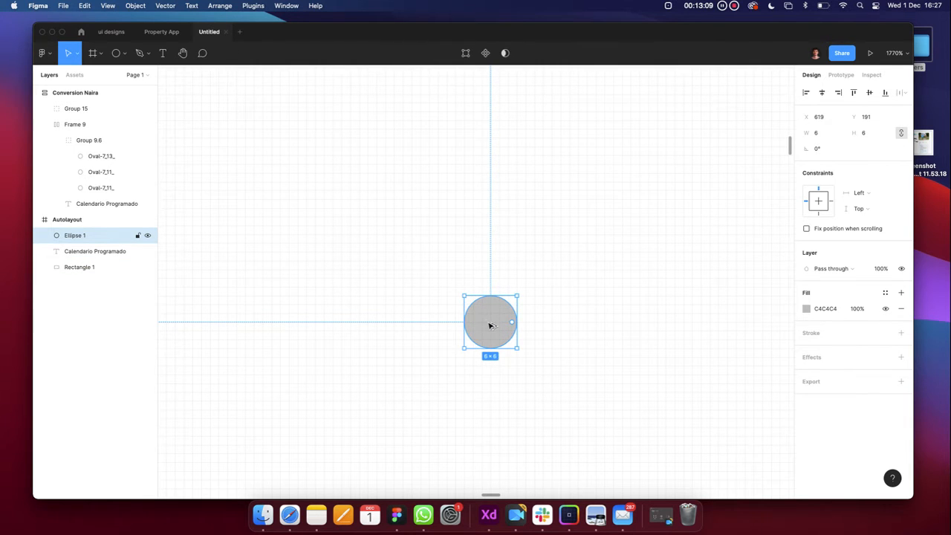
drag(490, 325, 617, 331)
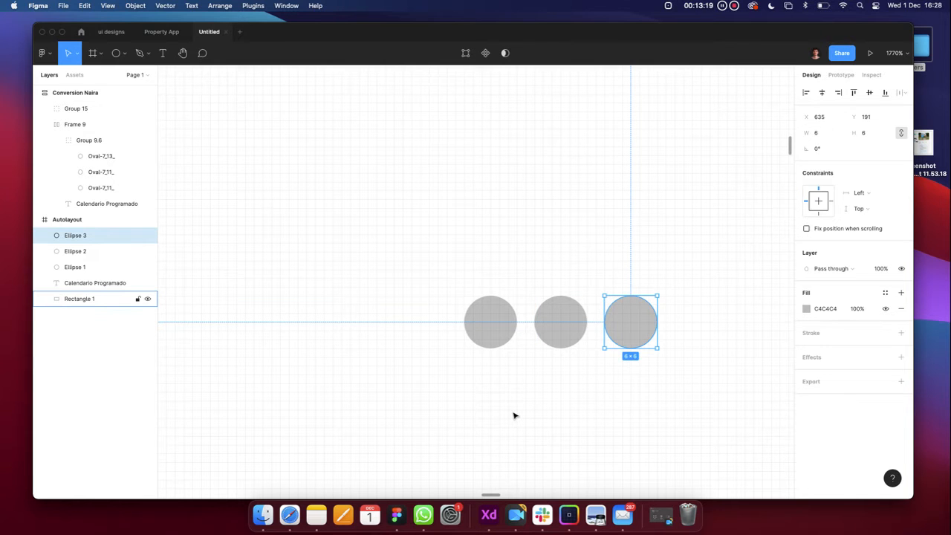
scroll(619, 324, up, 5)
scroll(620, 324, down, 5)
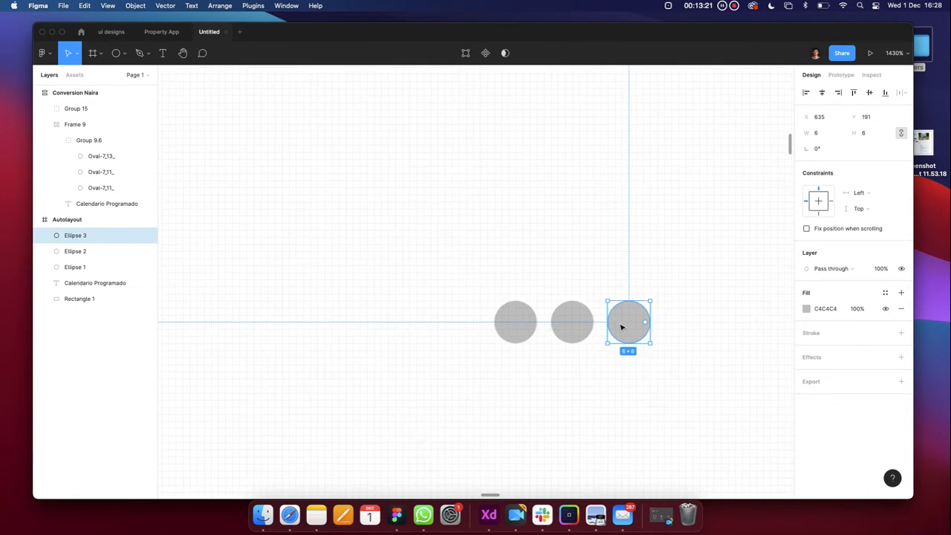
click(624, 393)
scroll(624, 394, down, 2)
Select Ellipse 1 to 3 together and compare with the reference card's dot group
click(562, 356)
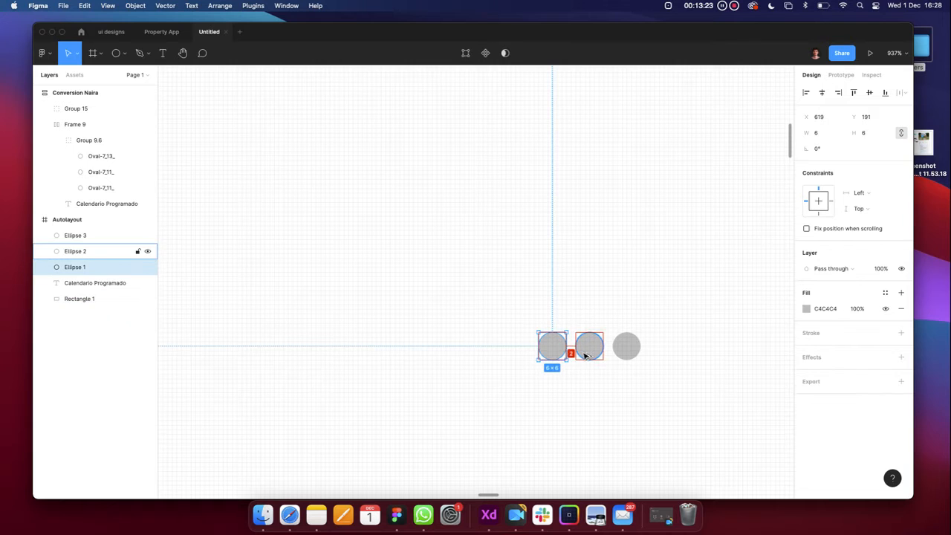
shift+click(586, 354)
shift+click(626, 347)
scroll(620, 361, down, 10)
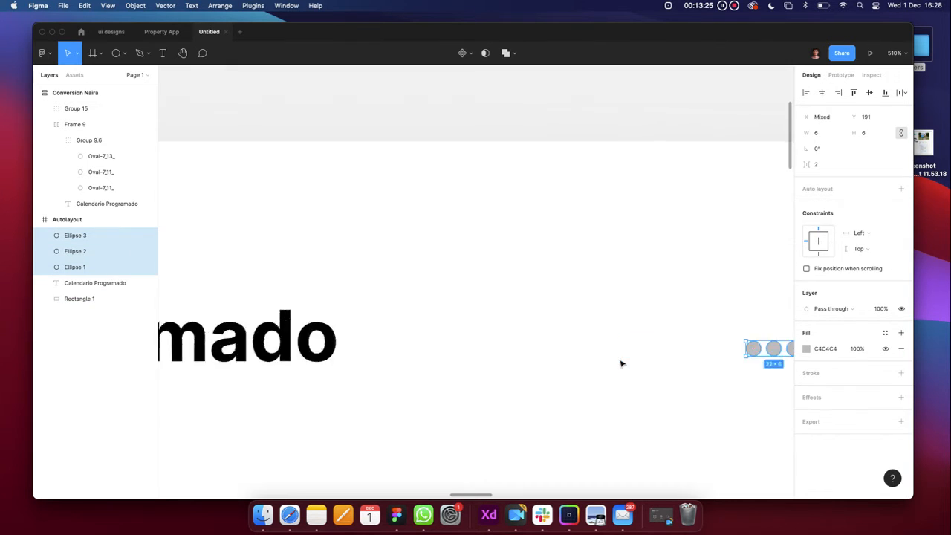
scroll(329, 364, up, 5)
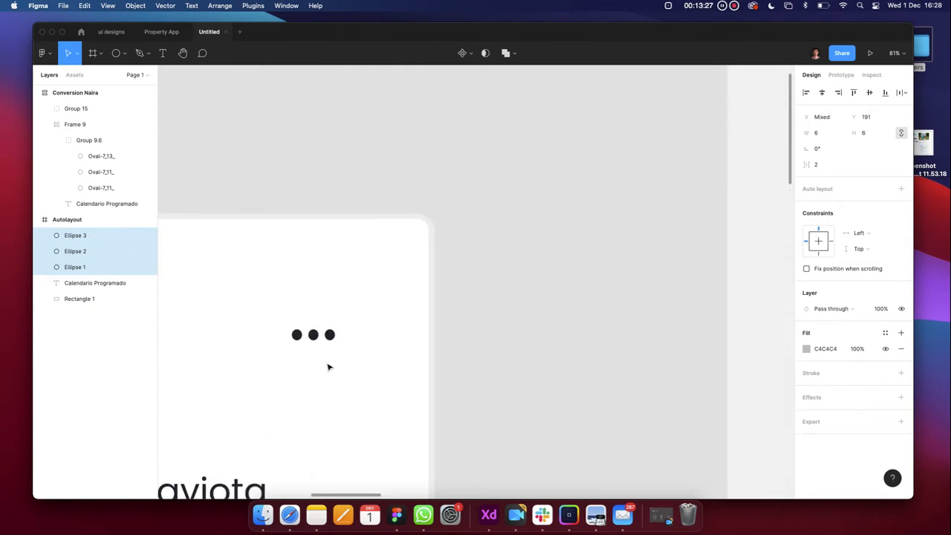
click(312, 336)
scroll(314, 338, up, 5)
Inspect the middle dot inside the reference card's dot group
double_click(313, 338)
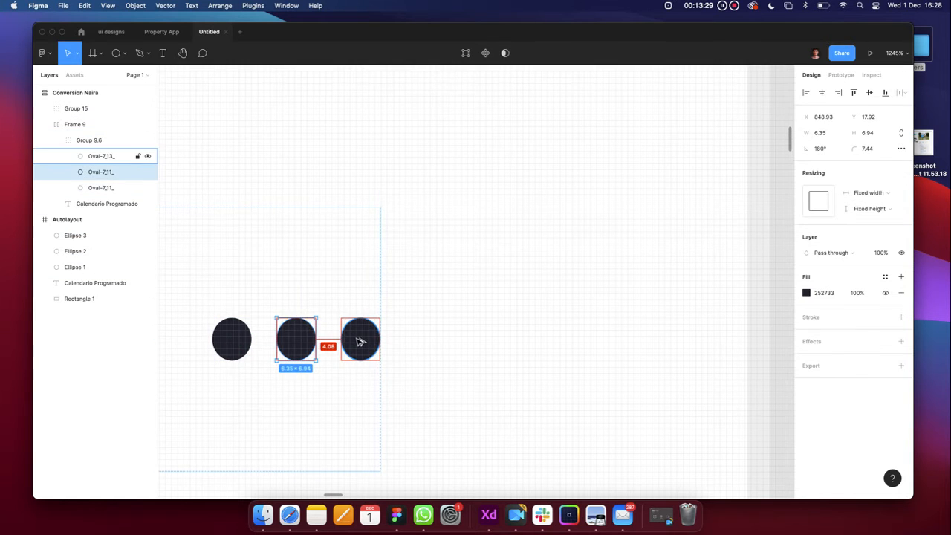
scroll(360, 339, down, 5)
scroll(359, 342, right, 5)
scroll(335, 347, down, 3)
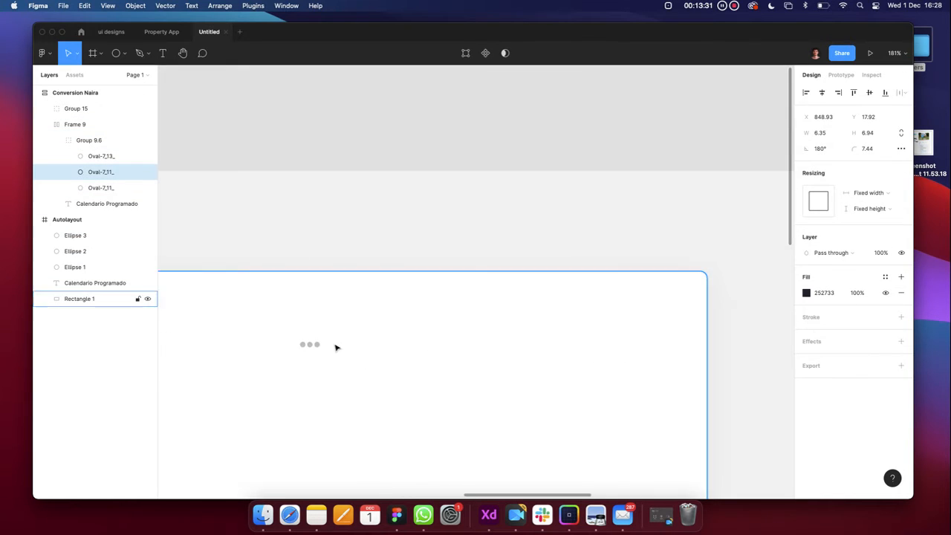
scroll(336, 347, up, 5)
scroll(337, 348, left, 3)
scroll(405, 349, up, 3)
Group the card rectangle together with the three grey dots into Group 16
click(436, 344)
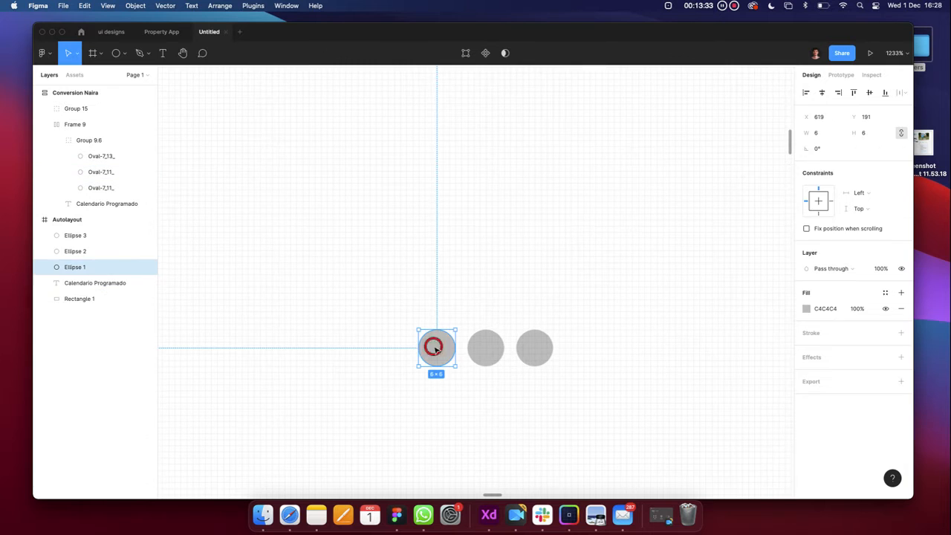
shift+click(486, 348)
click(456, 402)
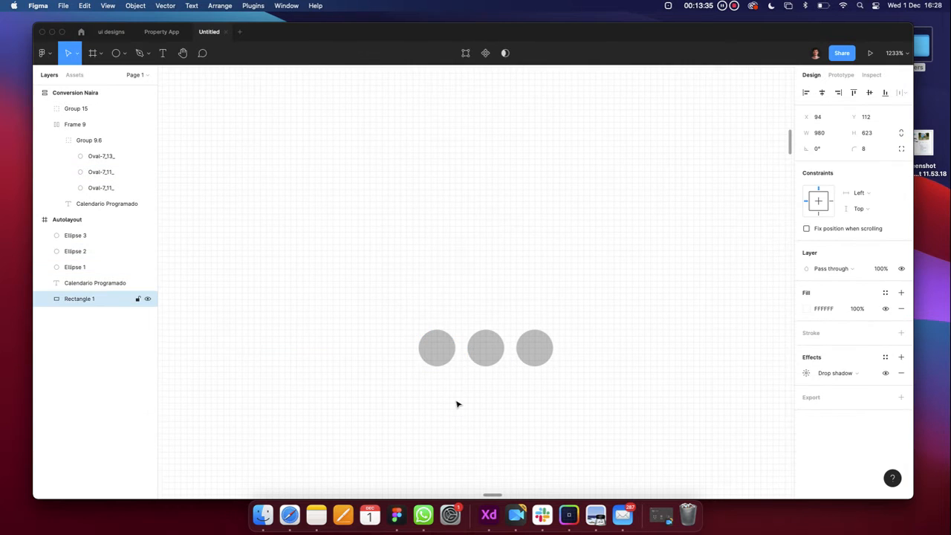
shift+click(441, 352)
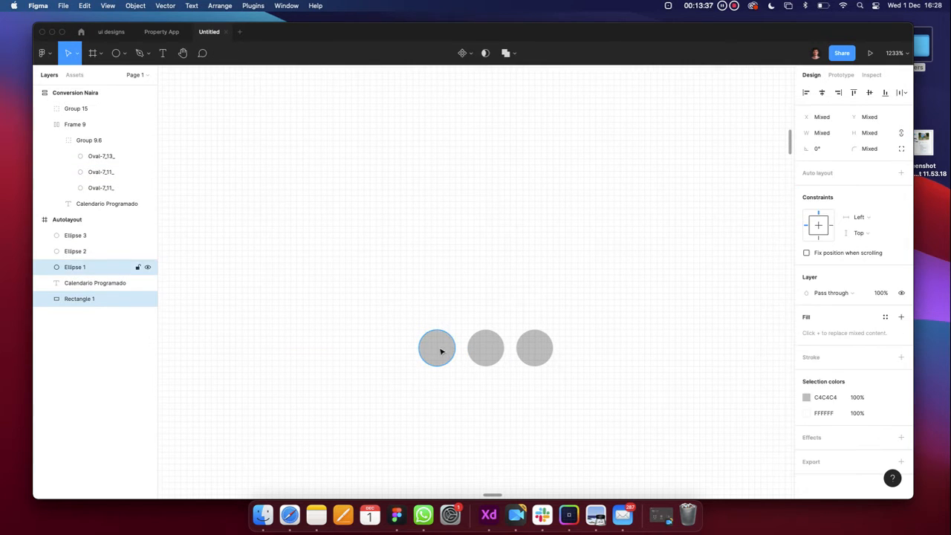
shift+click(491, 348)
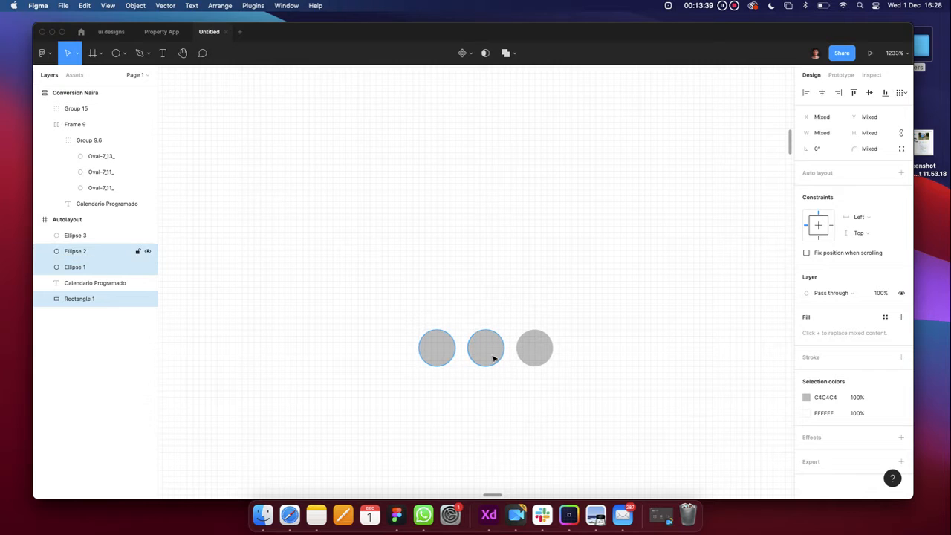
shift+click(537, 357)
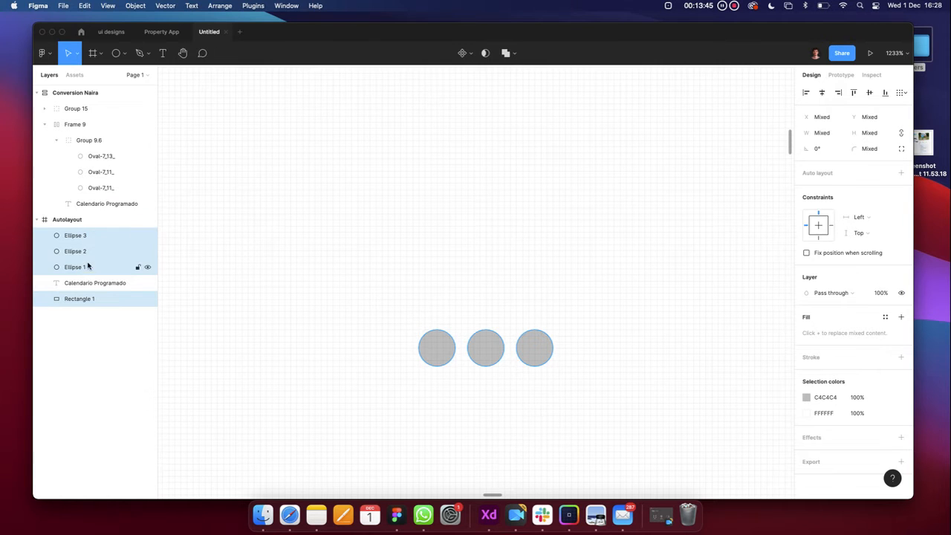
scroll(473, 298, down, 2)
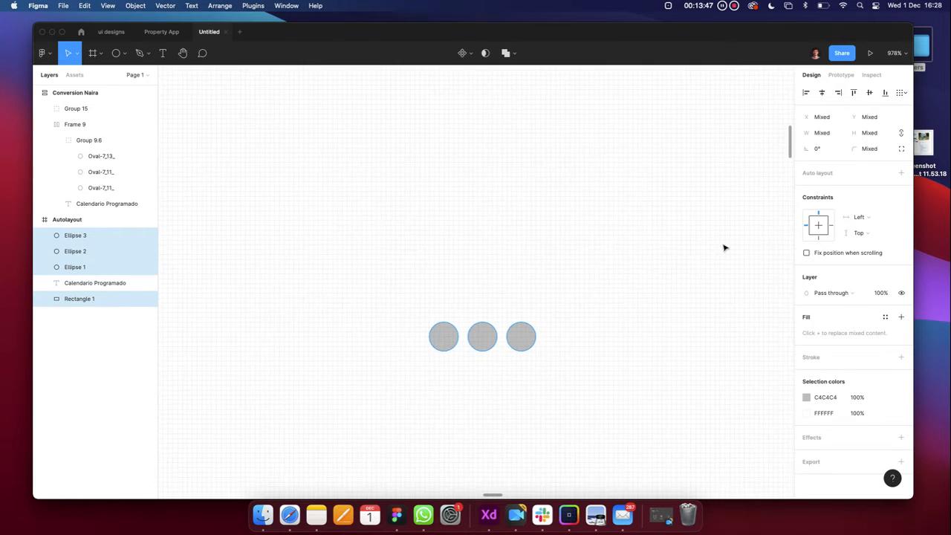
key(super+g)
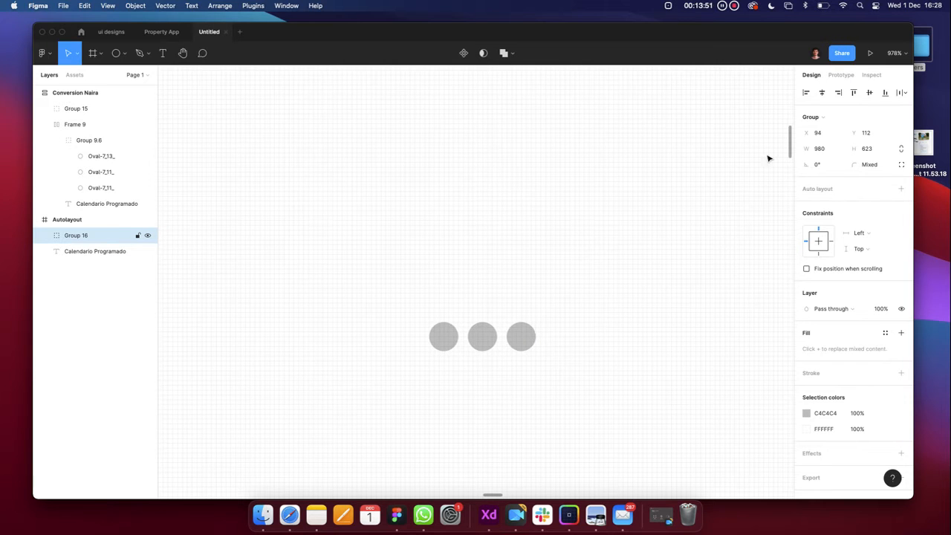
Check Group 16's contents in the Layers panel and zoom in on the title area
click(104, 251)
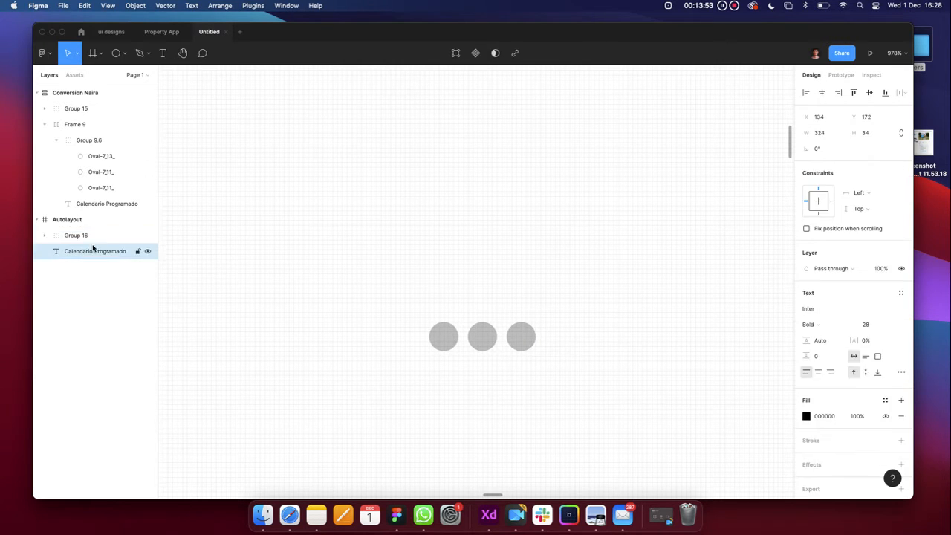
click(111, 236)
scroll(446, 296, down, 10)
scroll(439, 291, down, 5)
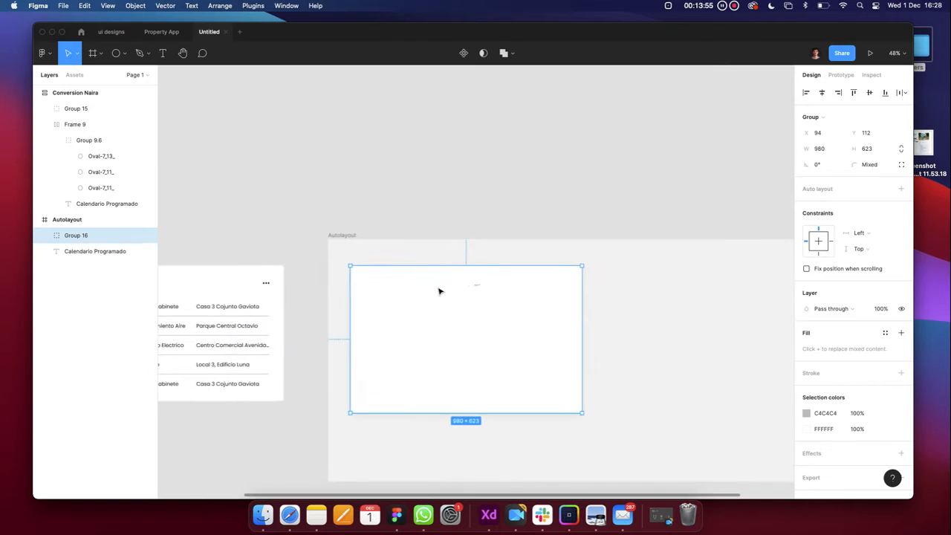
click(42, 235)
click(43, 235)
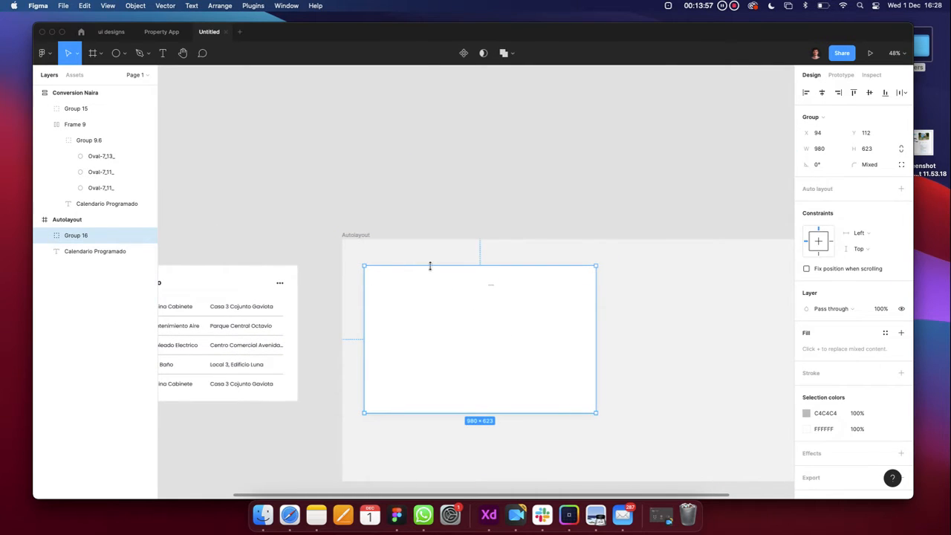
scroll(429, 265, up, 5)
key(Tab)
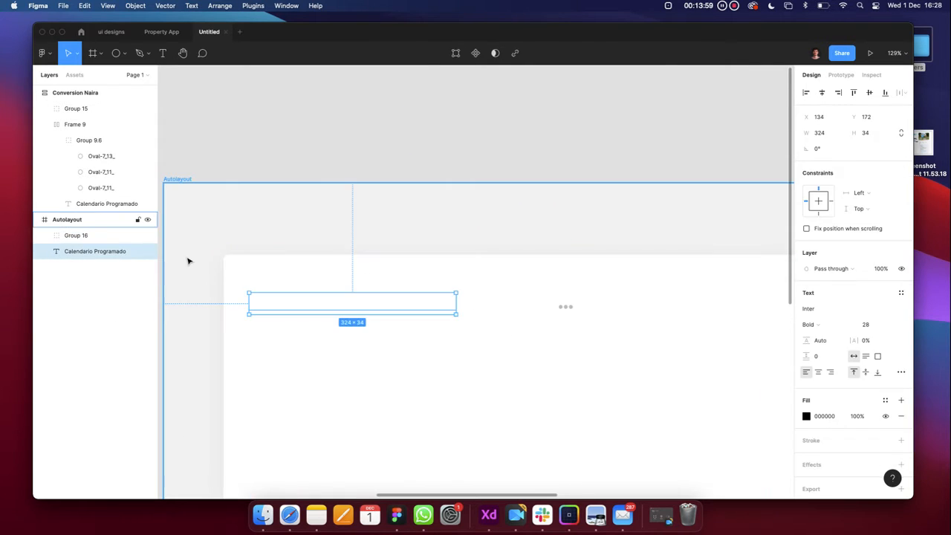
Ungroup Group 16 with Shift+Cmd+G and select the three grey dots
click(75, 236)
key(shift+super+g)
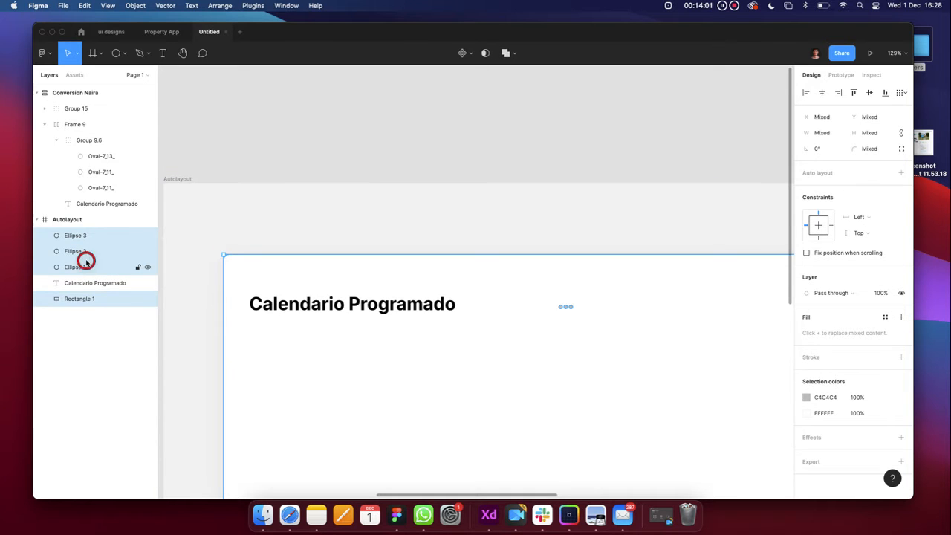
click(74, 267)
scroll(560, 371, up, 10)
scroll(512, 252, up, 5)
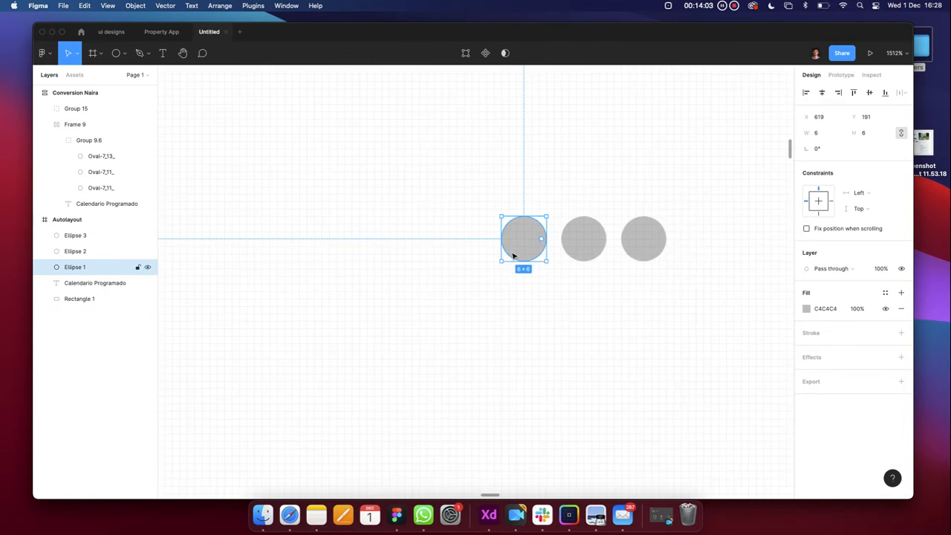
scroll(512, 253, up, 1)
scroll(512, 253, right, 1)
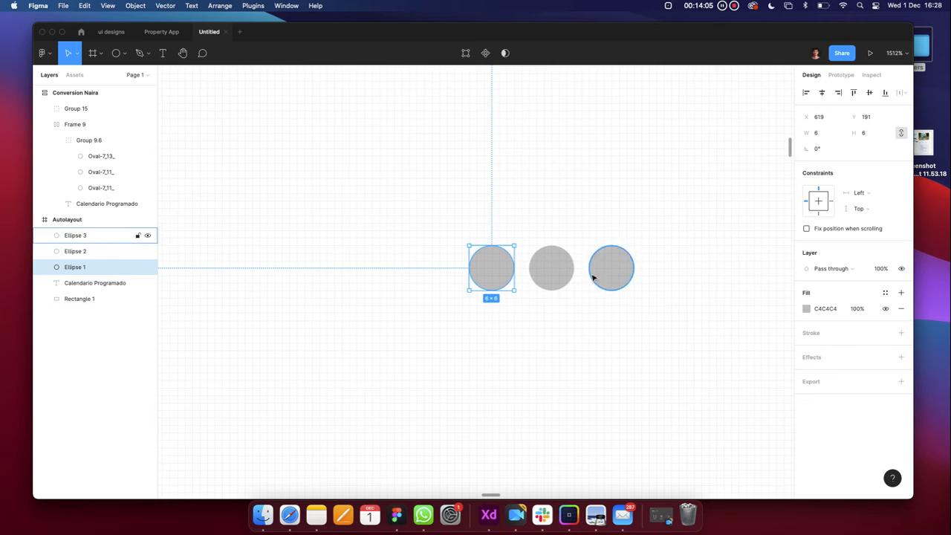
click(553, 269)
shift+click(511, 272)
shift+click(600, 264)
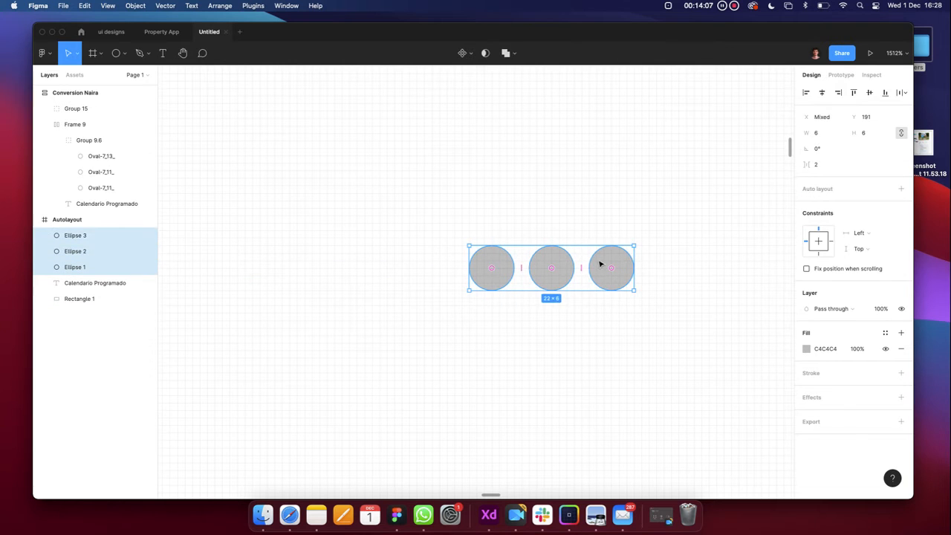
Group the three dots and distribute them horizontally with spacing 4
key(super+g)
scroll(382, 282, down, 6)
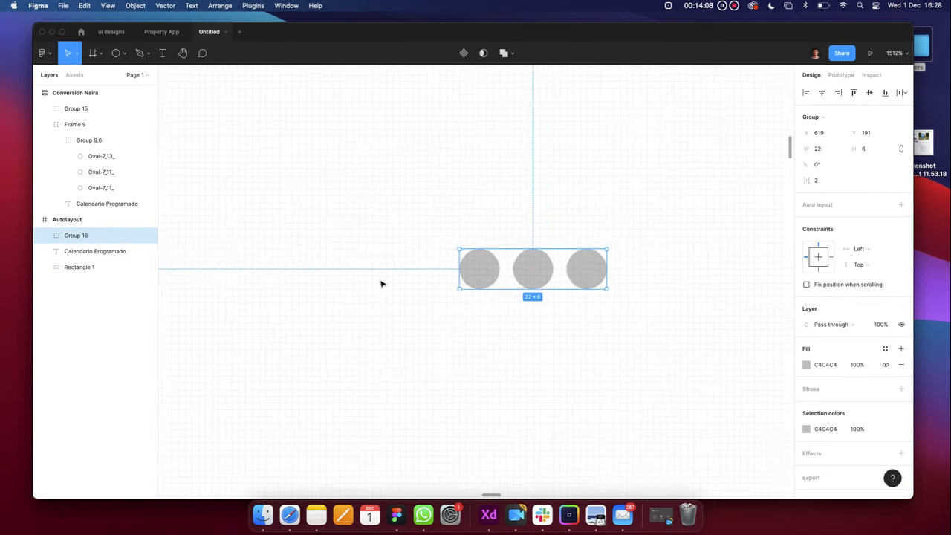
click(901, 93)
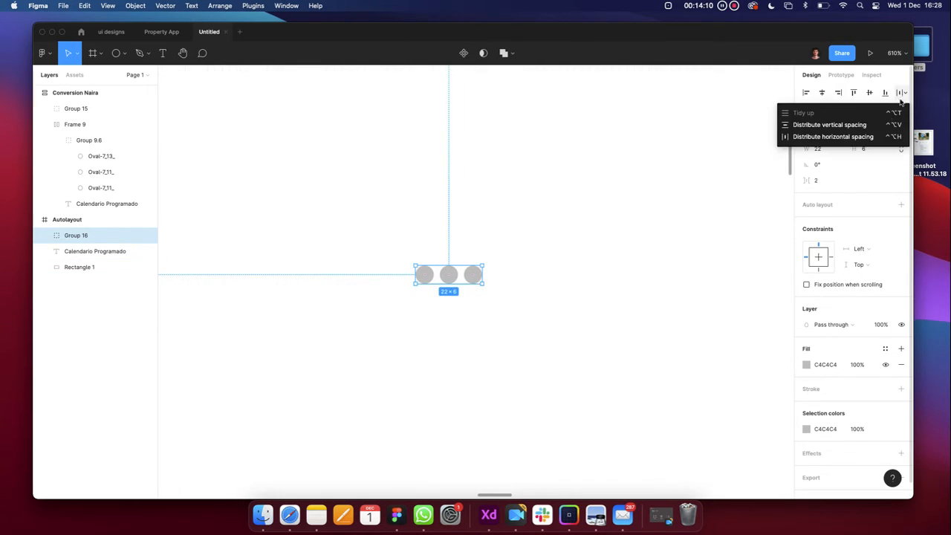
click(867, 139)
click(817, 183)
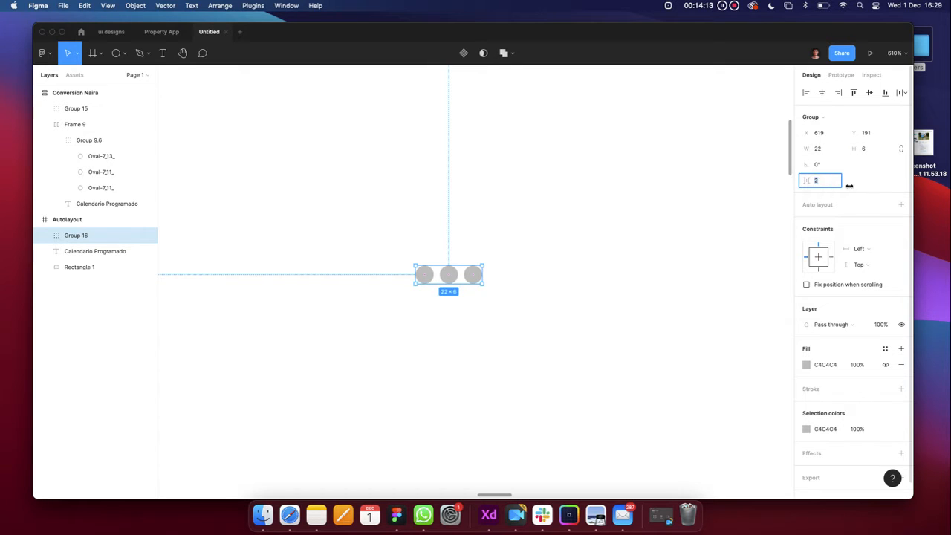
text(4)
key(Return)
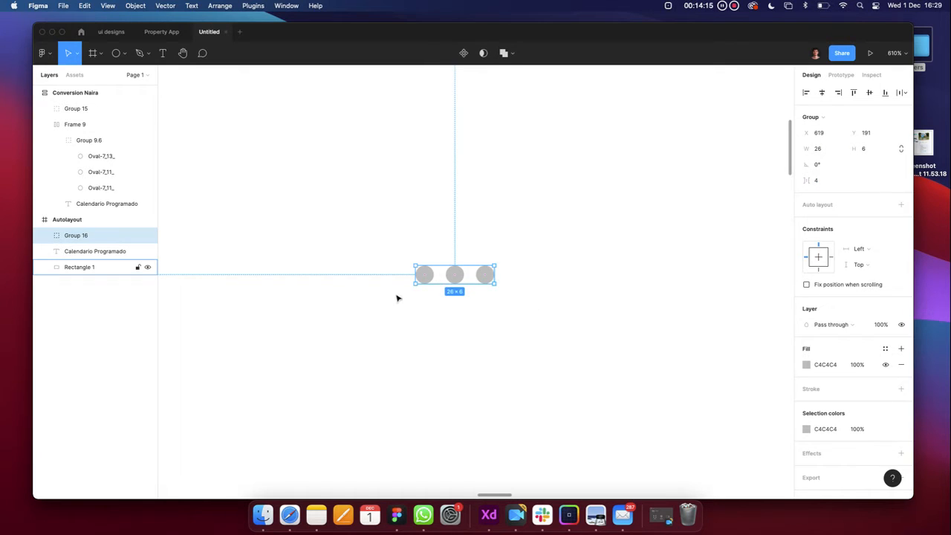
scroll(407, 283, down, 5)
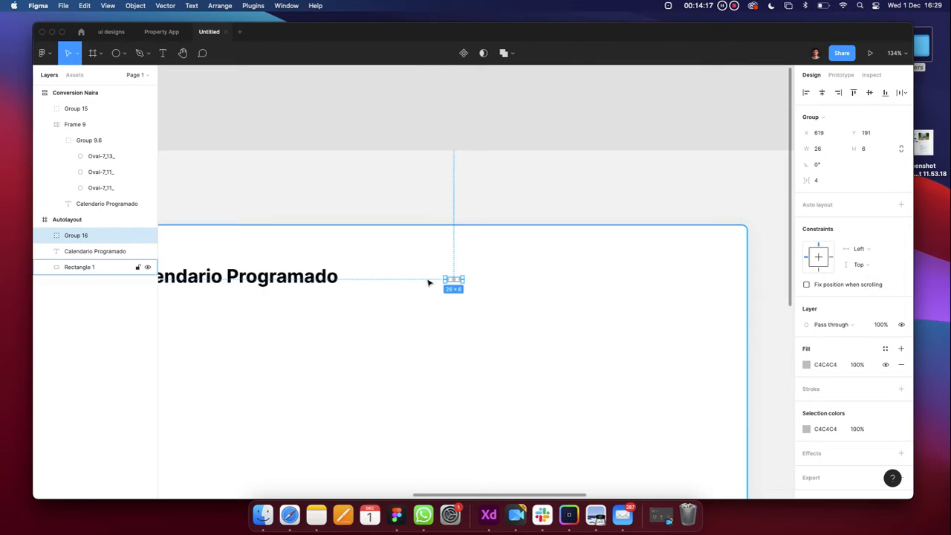
scroll(426, 282, up, 3)
scroll(428, 283, down, 2)
Change the dot group's fill colour to black 000000
click(806, 429)
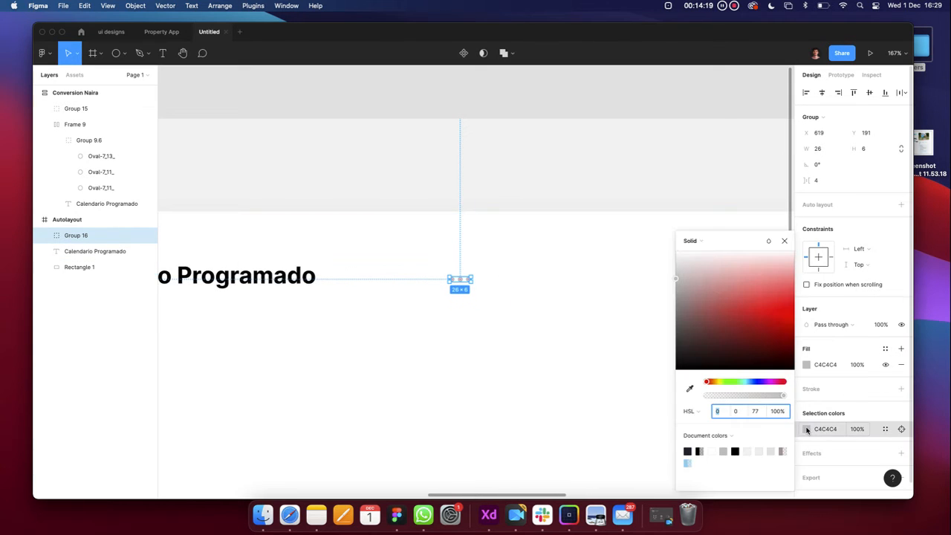
click(720, 339)
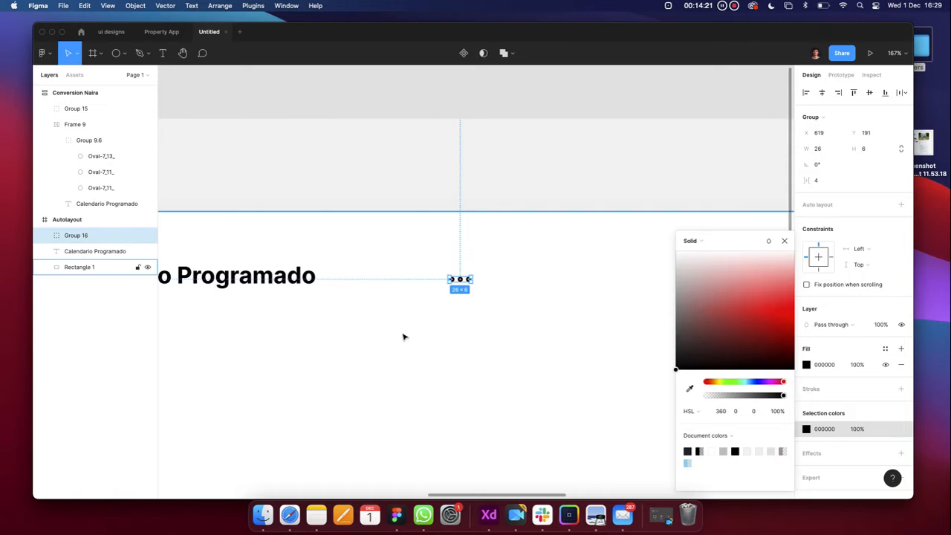
click(426, 305)
click(467, 279)
scroll(461, 279, up, 3)
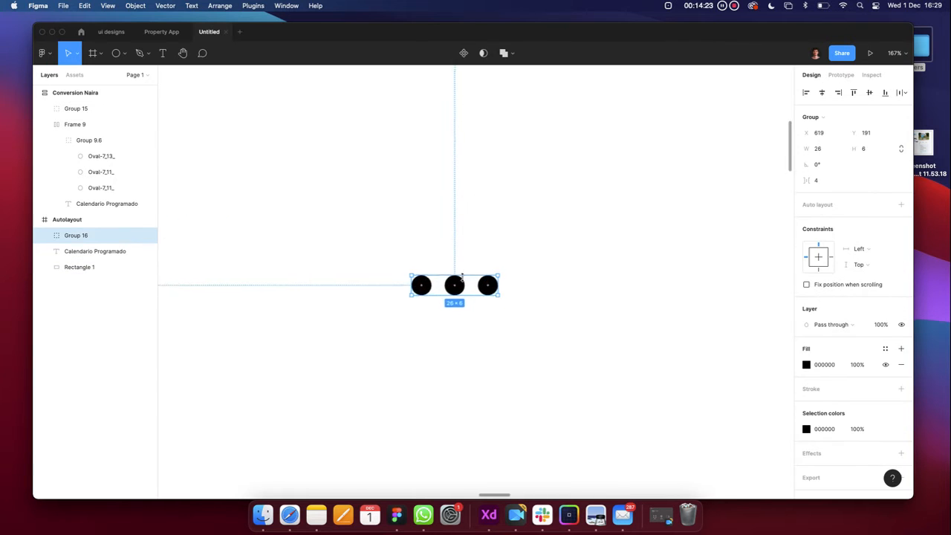
scroll(461, 279, down, 5)
Move the black dot group to X 1008 at the card's top right, then select it with the title
drag(461, 280, 679, 281)
key(alt)
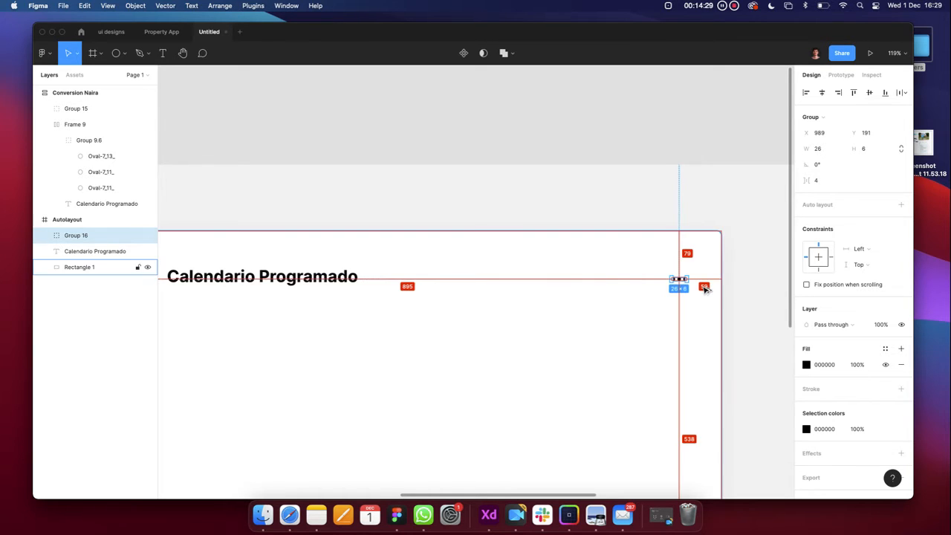
key(Right)
key(Right)
key(Right)
key(Right)
key(Right)
key(Right)
key(Right)
key(Right)
key(Right)
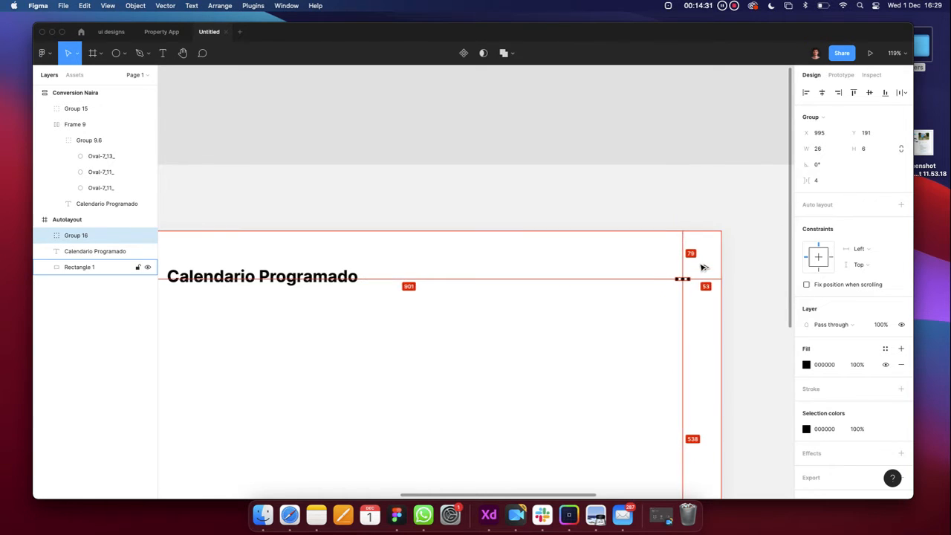
key(Right)
key(Right)
key(Right)
key(Right)
key(Right)
key(Right)
key(Right)
key(Right)
key(Right)
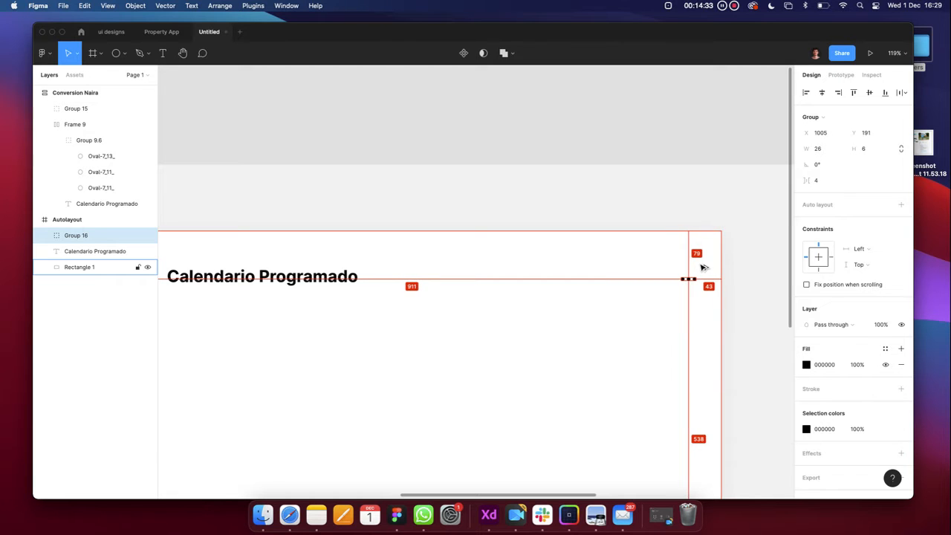
key(Right)
scroll(703, 267, down, 5)
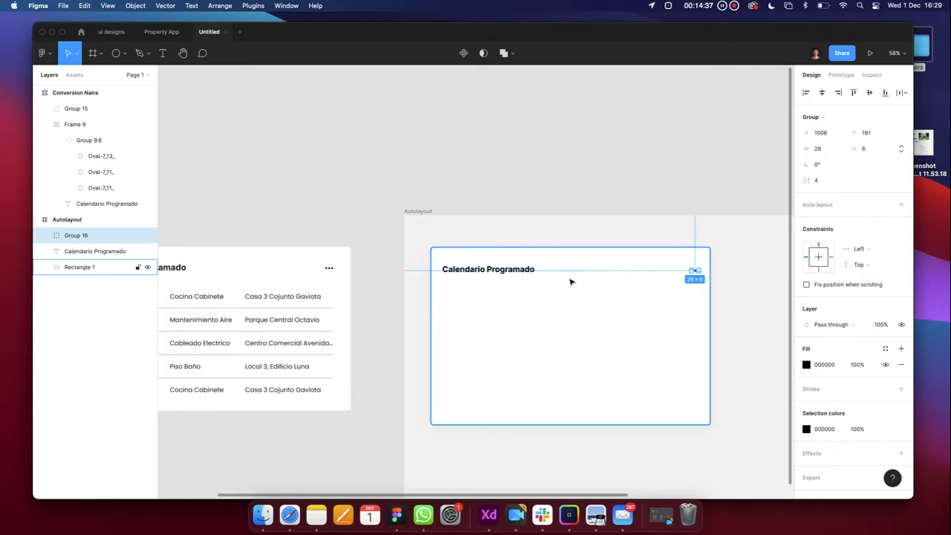
scroll(679, 261, up, 5)
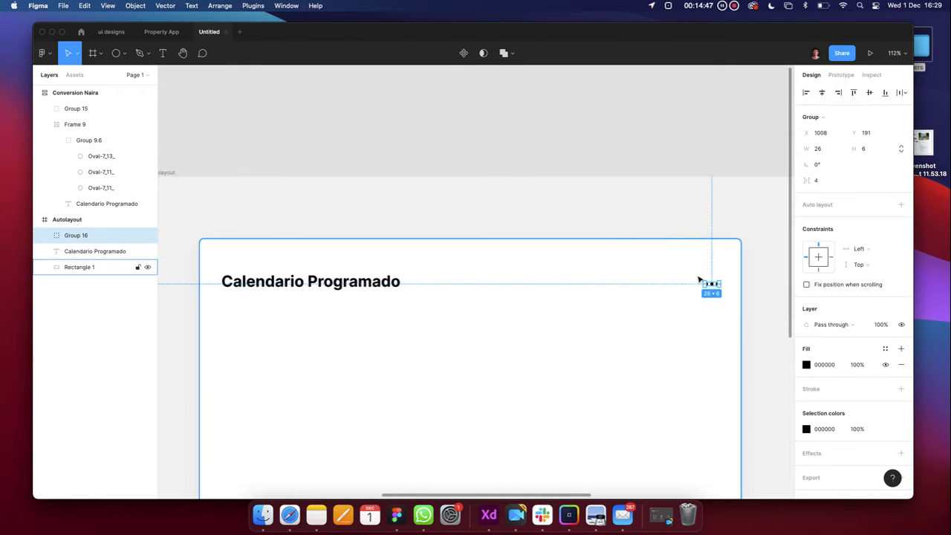
click(751, 274)
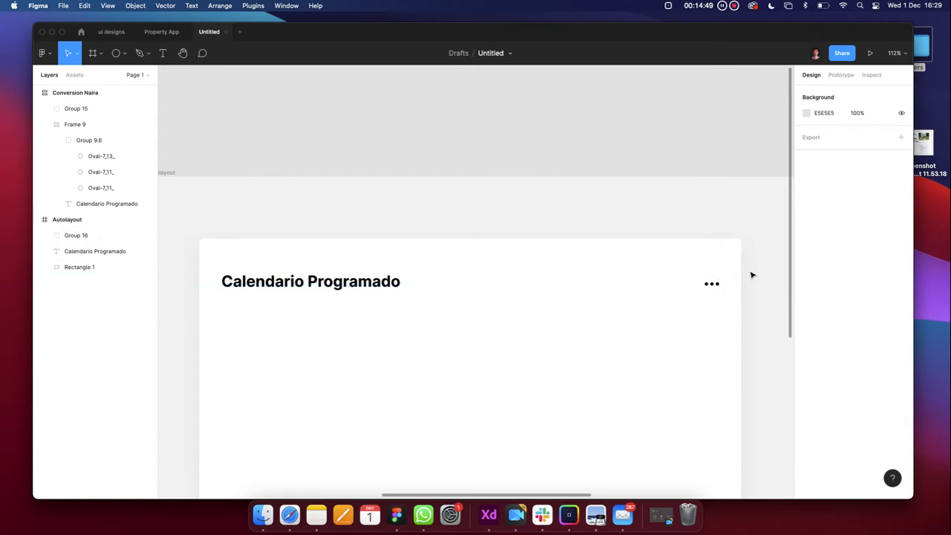
click(715, 284)
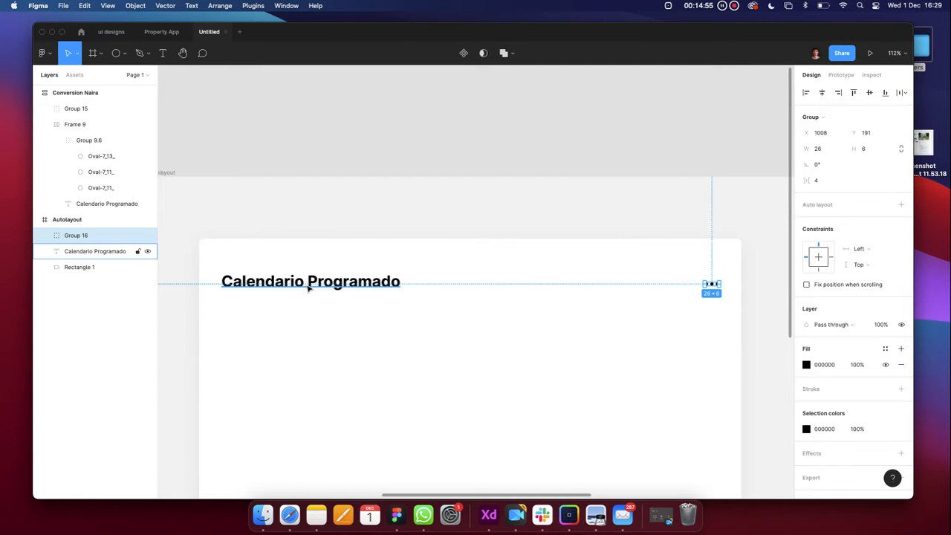
shift+click(330, 285)
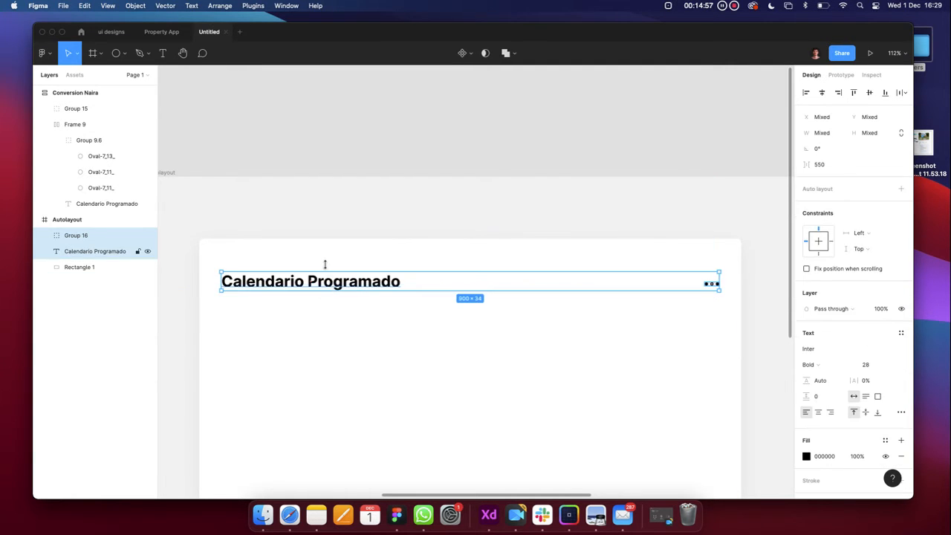
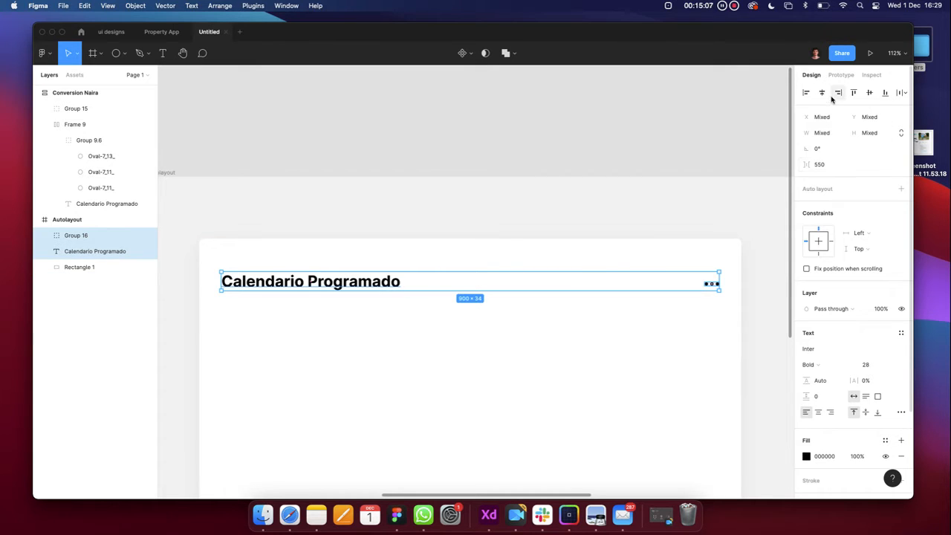
Align the dots group's vertical centre with the Calendario Programado title and check the header spacing
click(870, 92)
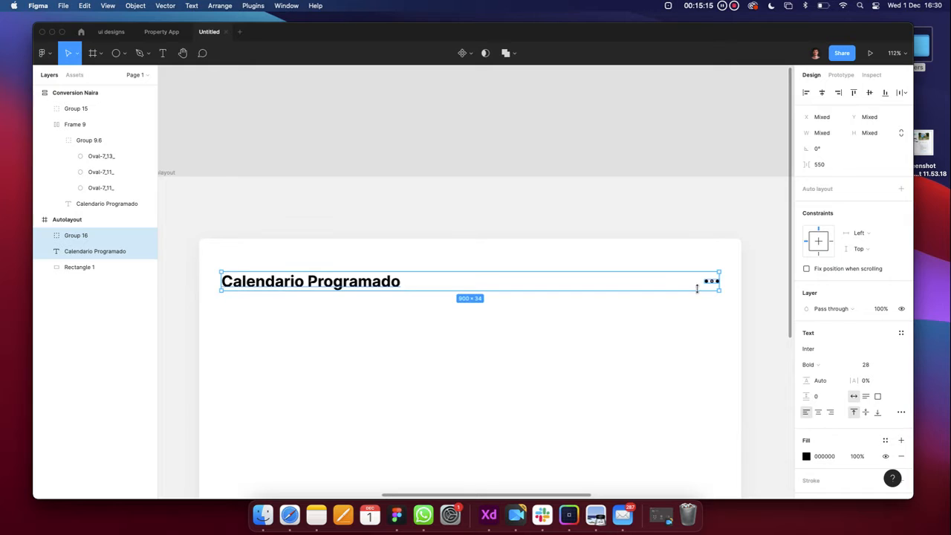
key(super+z)
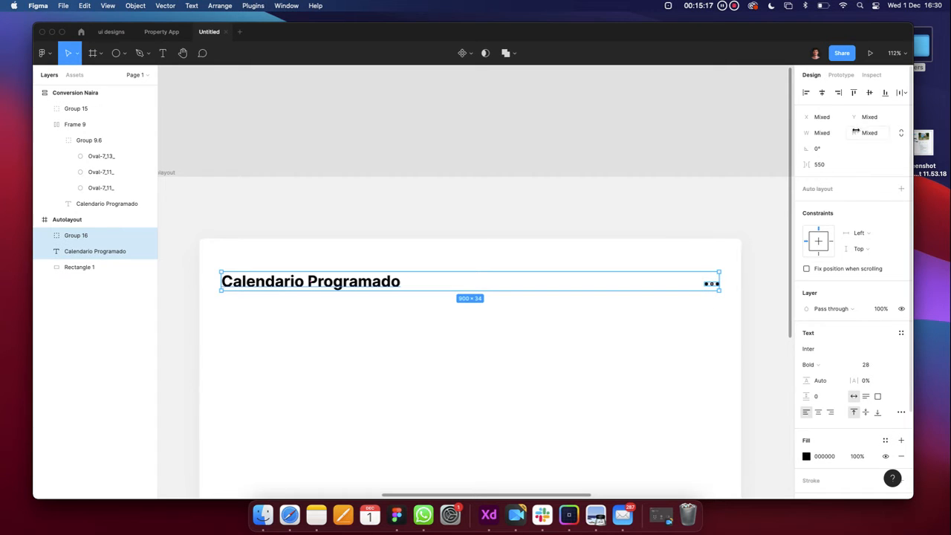
click(869, 93)
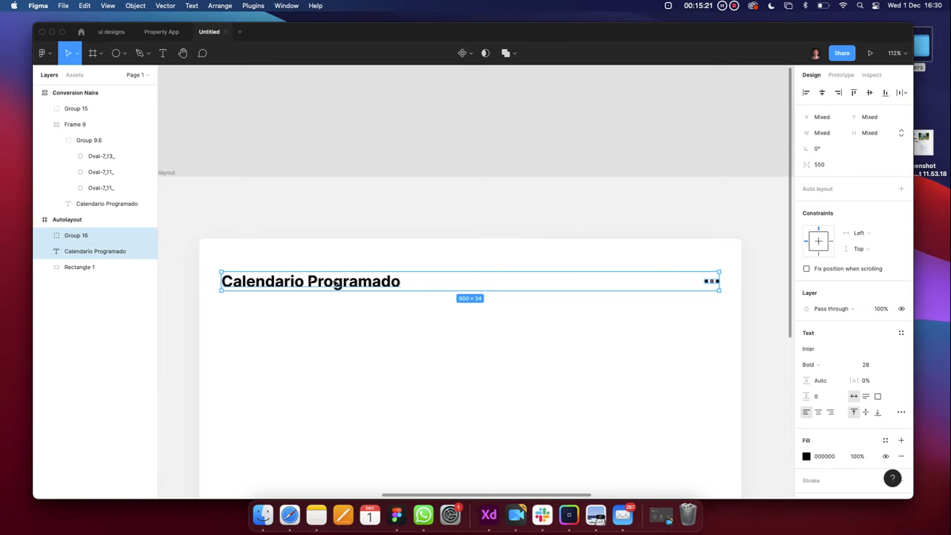
key(alt)
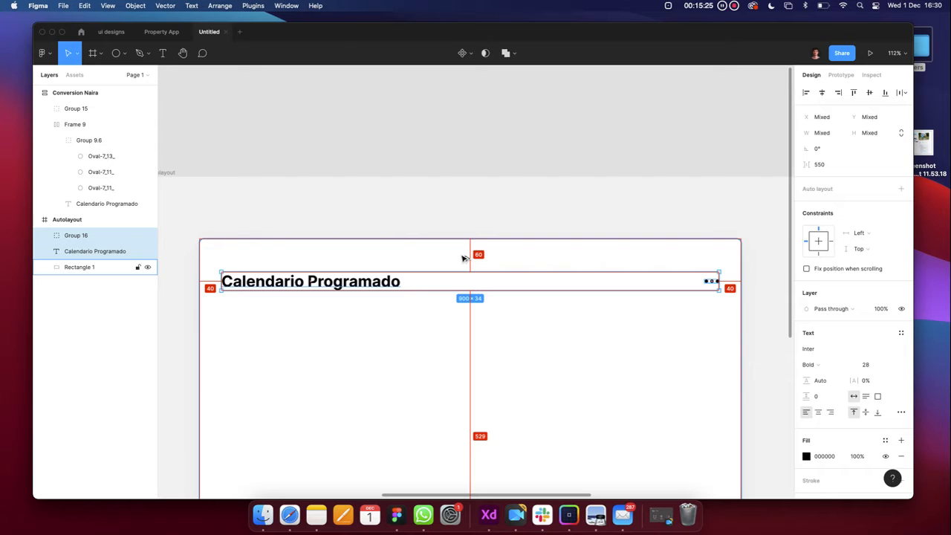
scroll(465, 257, down, 5)
click(478, 225)
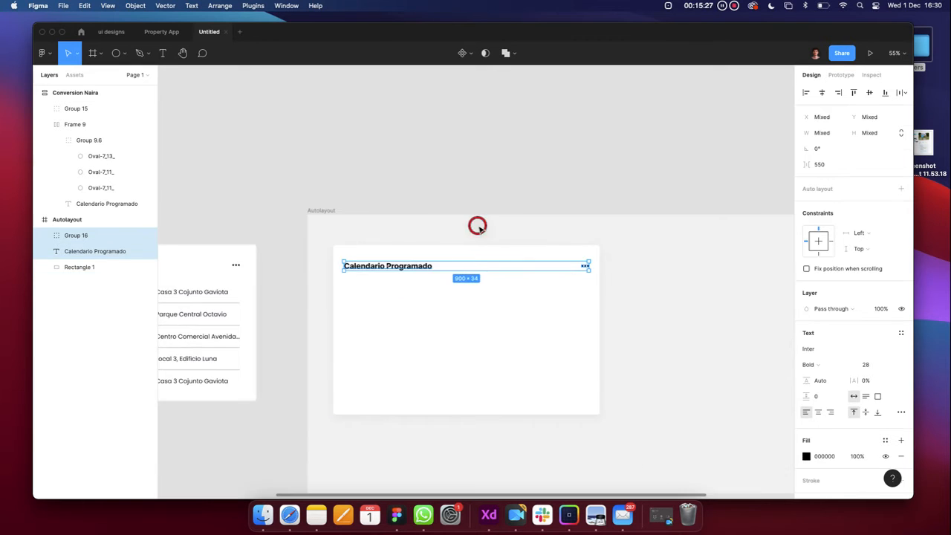
scroll(479, 228, left, 4)
scroll(380, 266, left, 2)
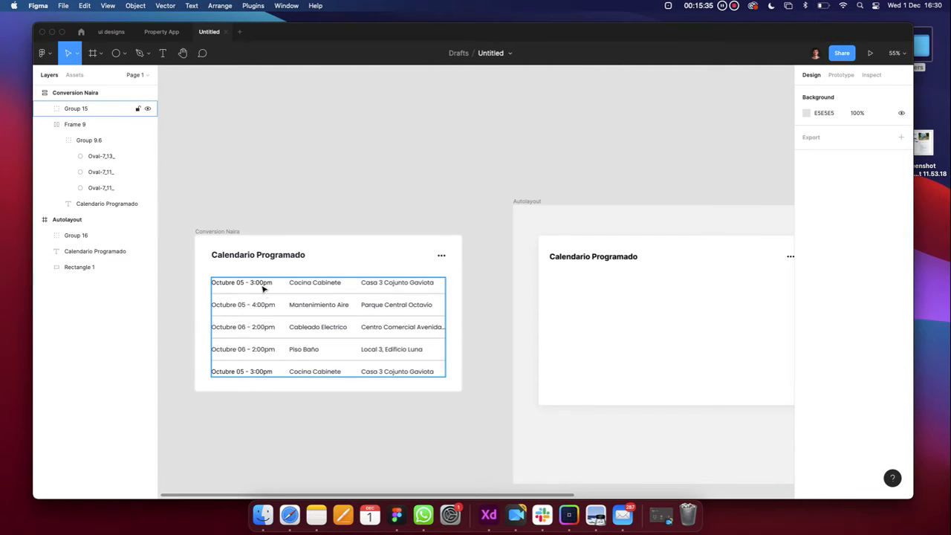
Add the text line 'Octubre 05 - 3:00pm' inside the new card
click(164, 54)
scroll(527, 272, right, 2)
scroll(527, 272, down, 1)
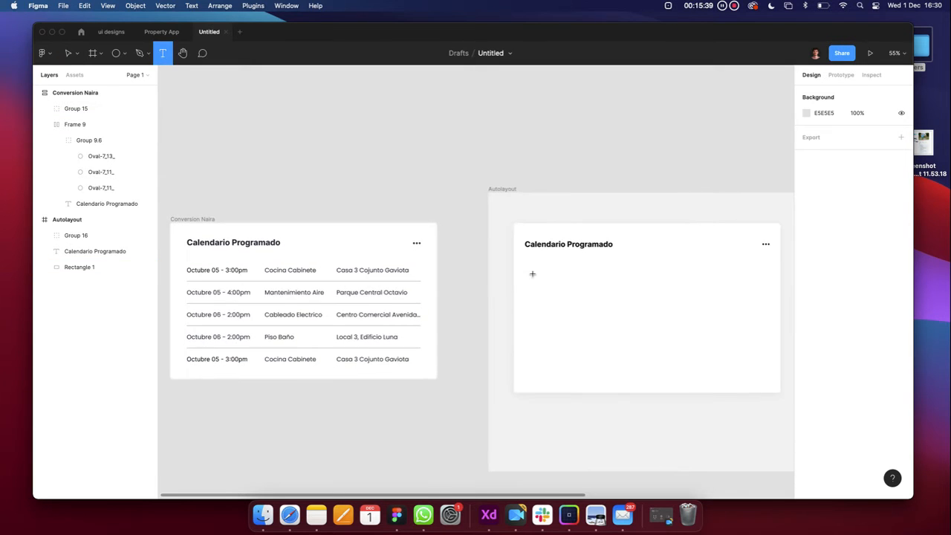
click(529, 270)
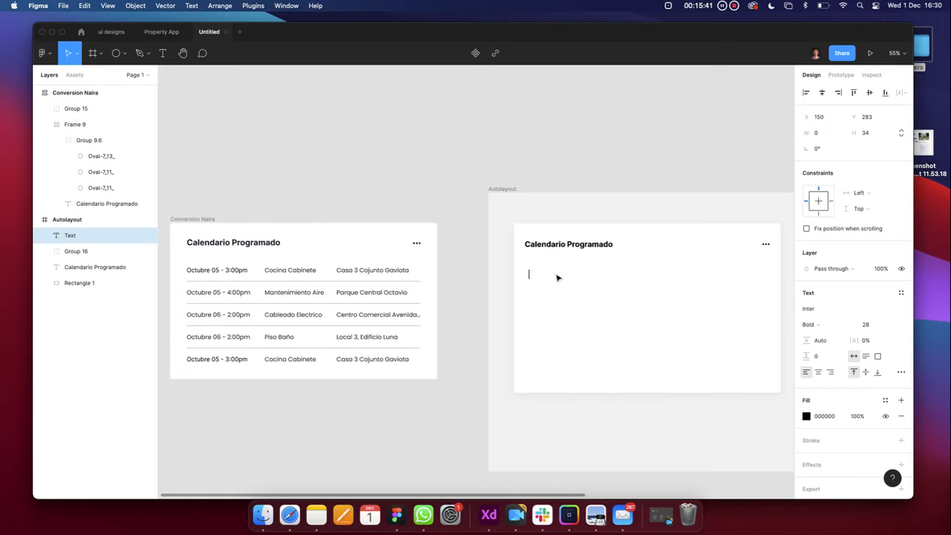
text(0ctubre)
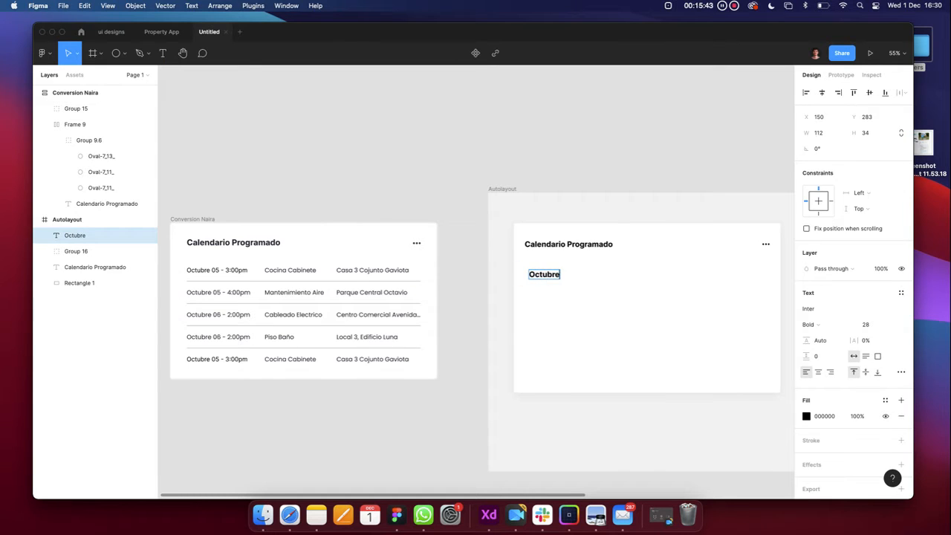
text( 05 - 3:00)
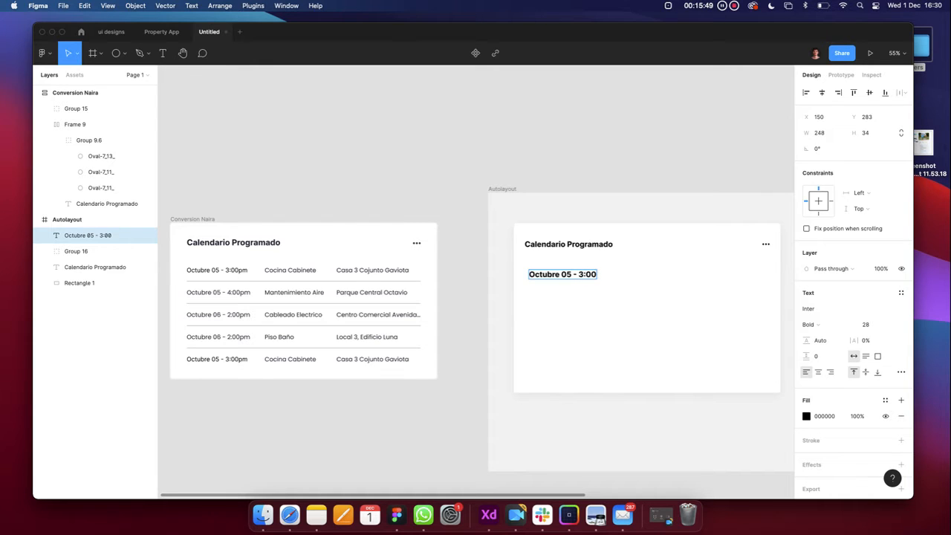
text(pm)
key(Escape)
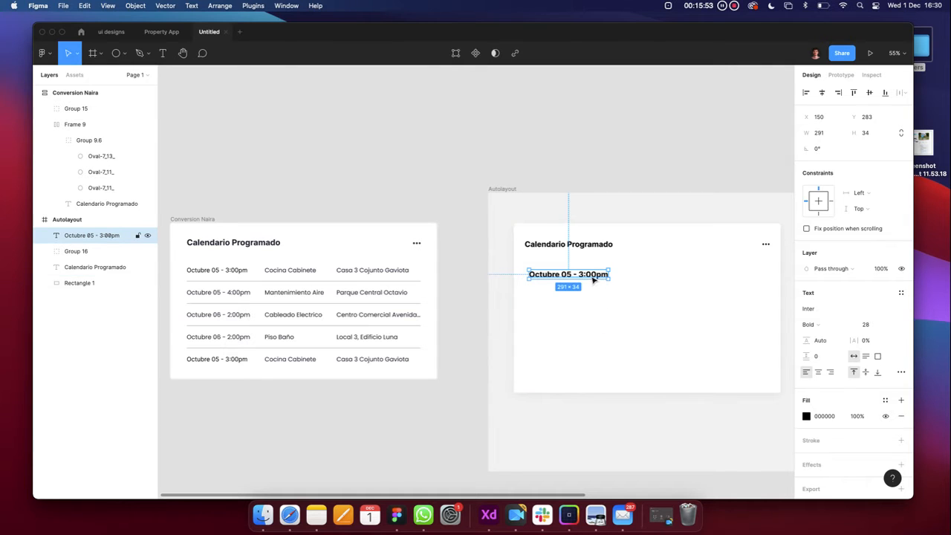
Duplicate the date line just below it and change it to 'Cocina Cabinete'
click(592, 276)
drag(593, 277, 594, 295)
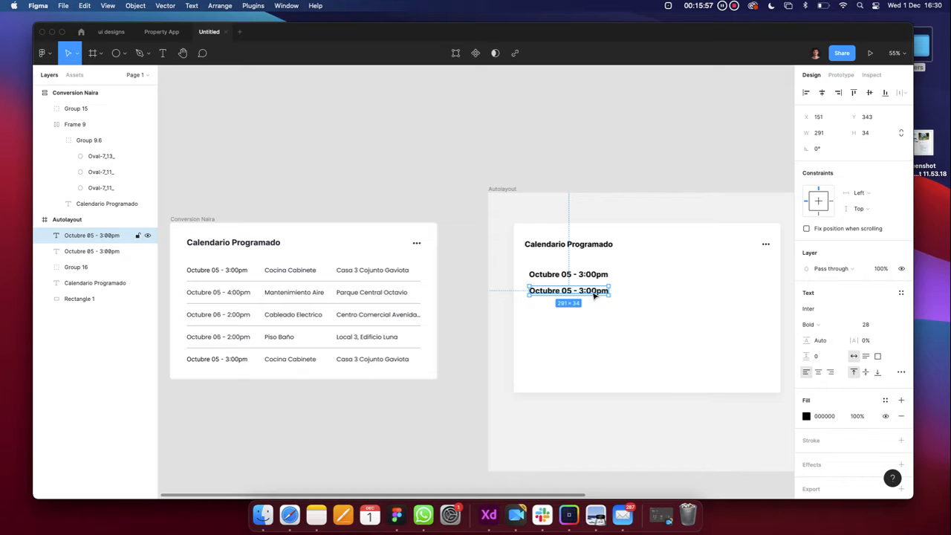
double_click(593, 292)
text(Co)
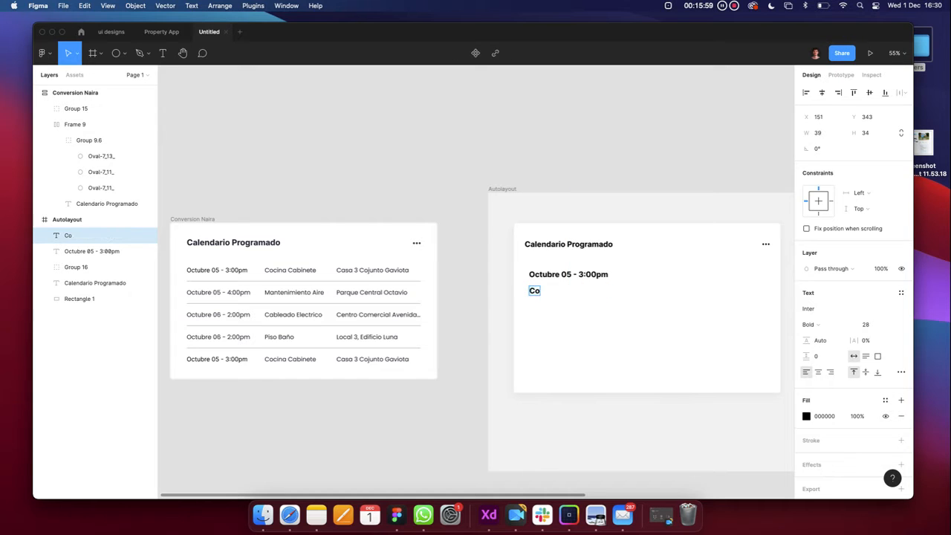
text(cu)
text(ina)
text( Cab)
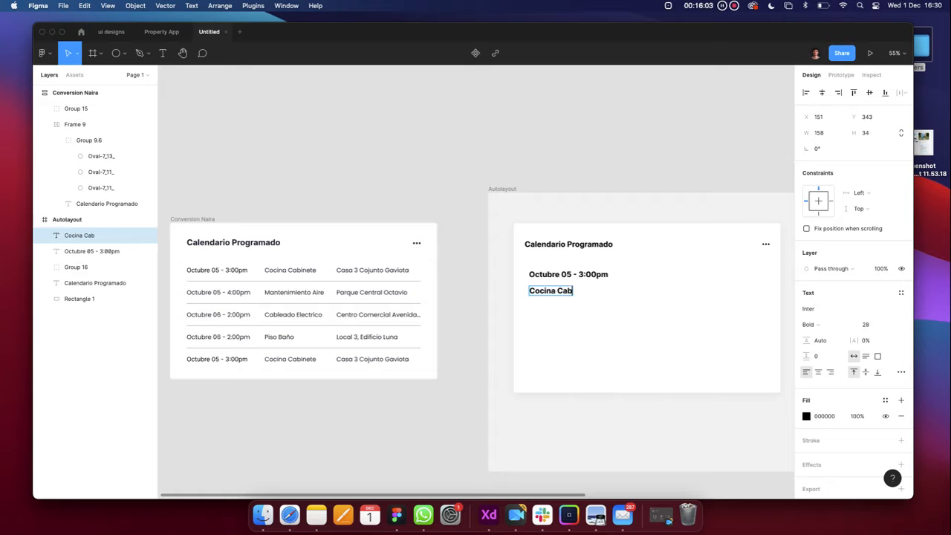
text(inete)
key(Escape)
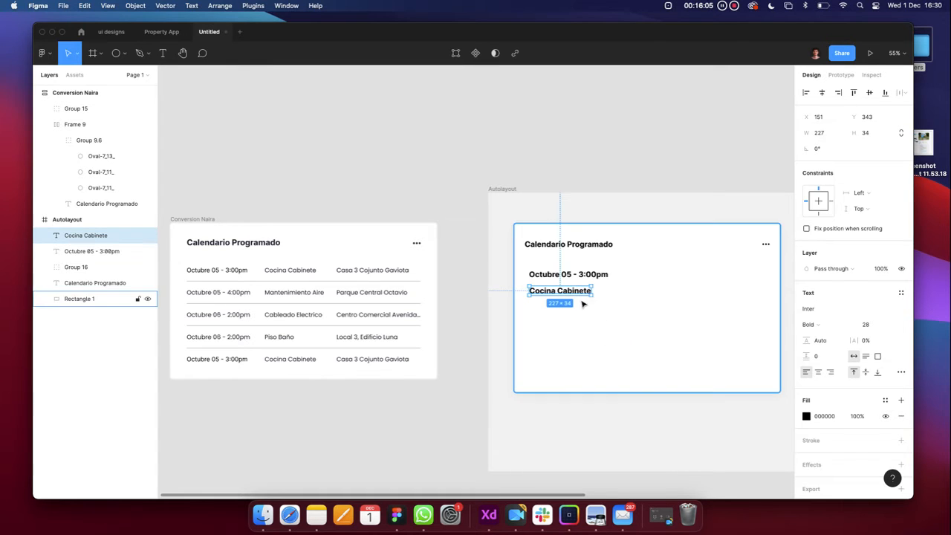
Duplicate that line one row lower and retype it as 'Casa 3 Conjunto Gaviota'
drag(584, 294, 579, 312)
key(Return)
text(C)
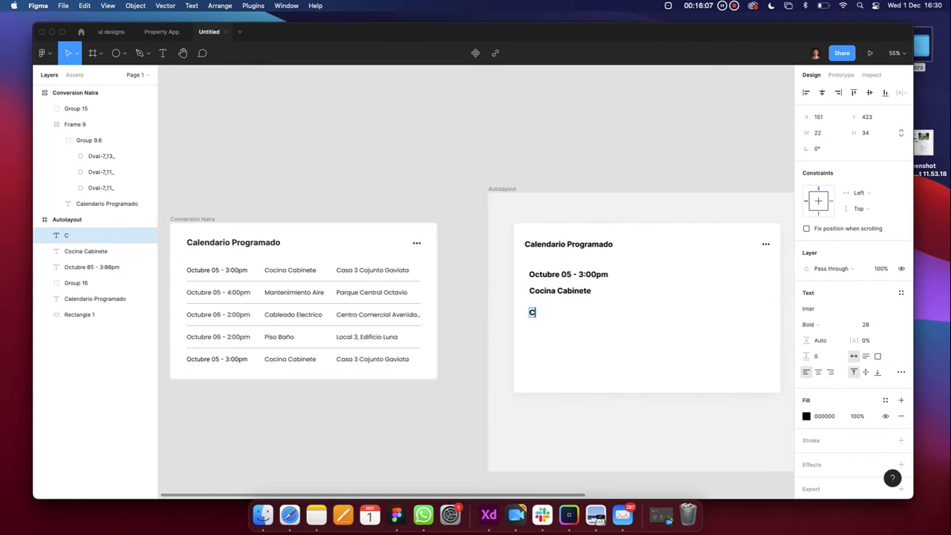
text(asa 3 Conju)
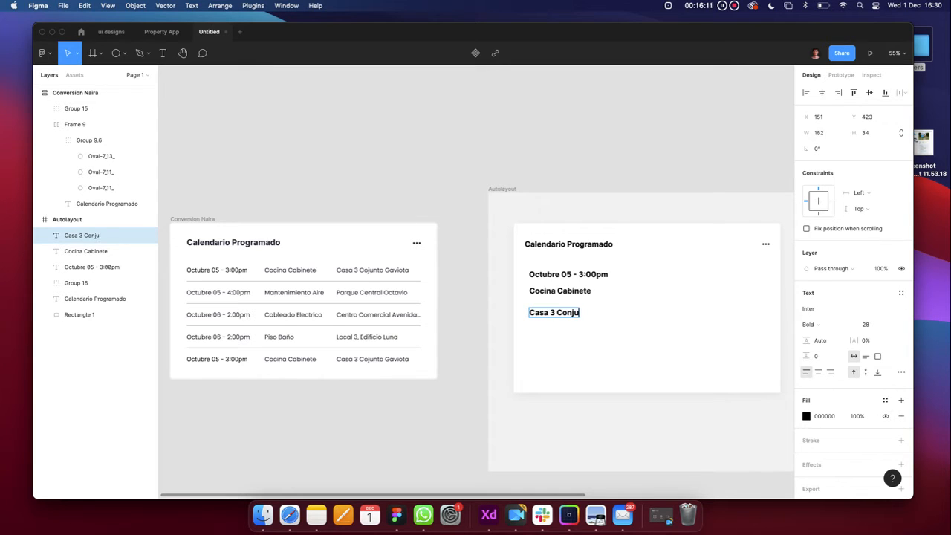
text(nto Gav)
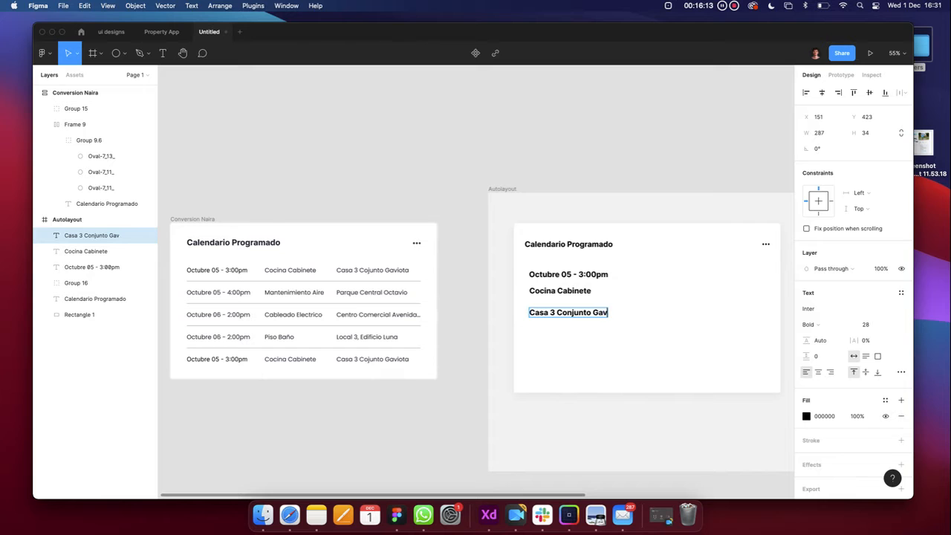
text(iota)
click(604, 340)
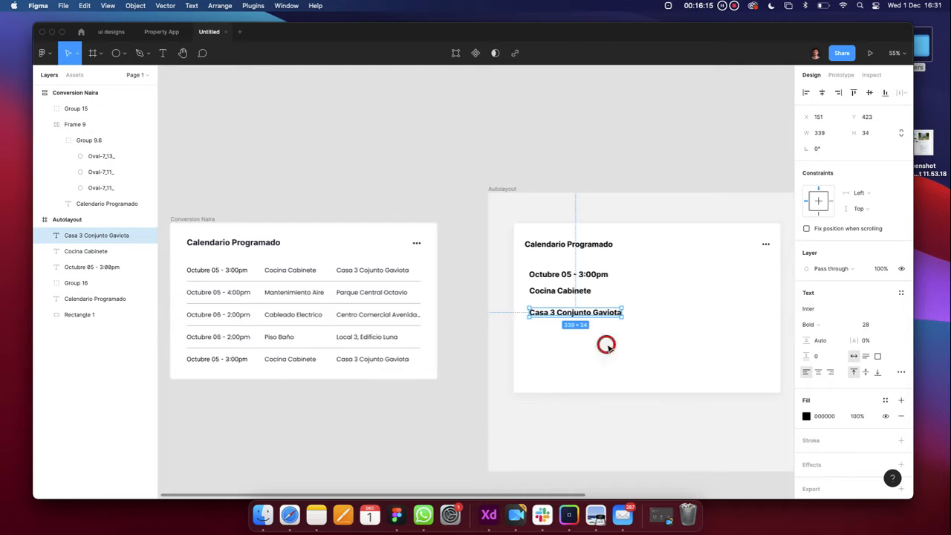
click(575, 291)
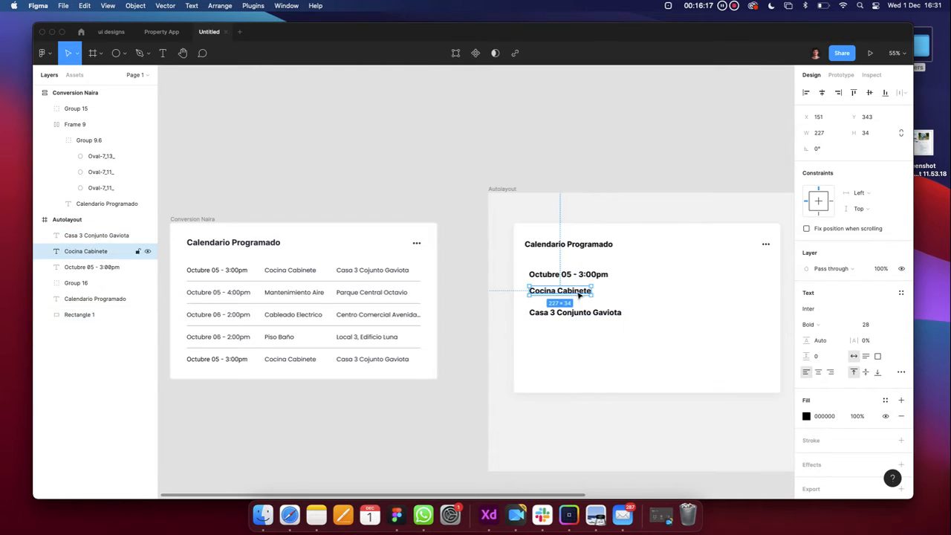
Select the three new text lines, checking the original card's text style for reference
click(586, 312)
click(577, 292)
click(584, 275)
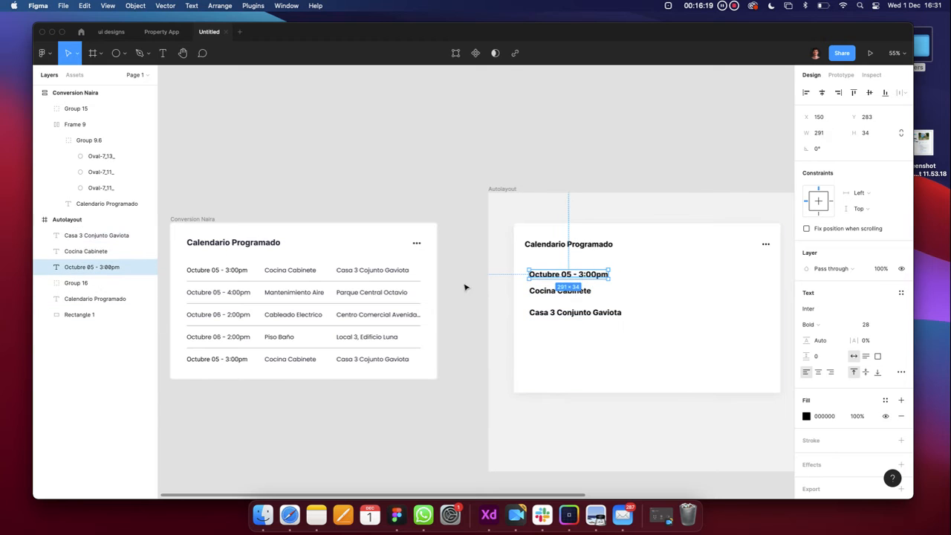
double_click(296, 276)
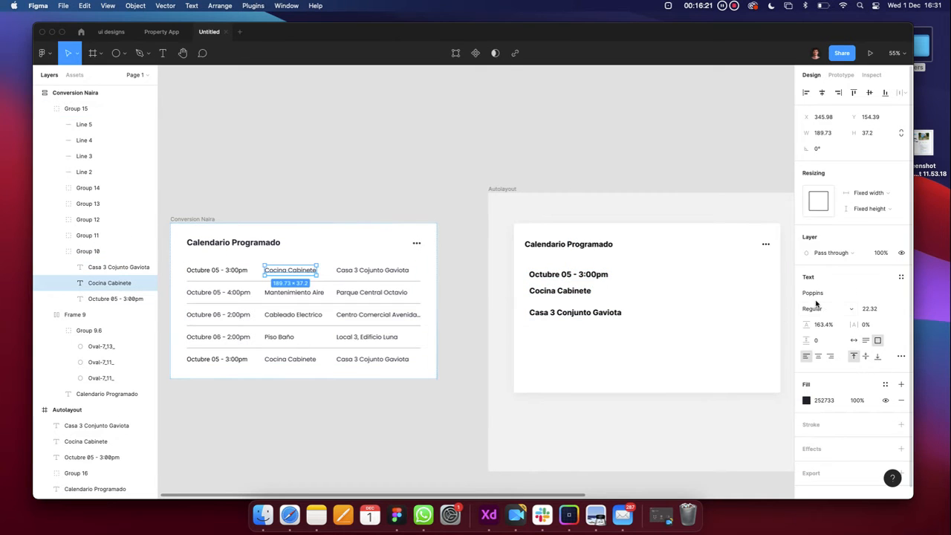
click(573, 280)
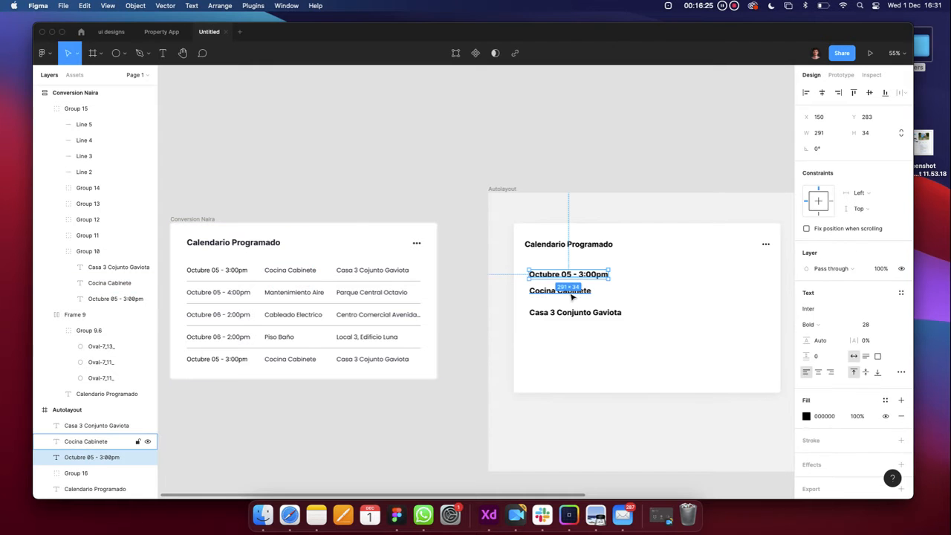
click(566, 292)
click(605, 342)
click(573, 313)
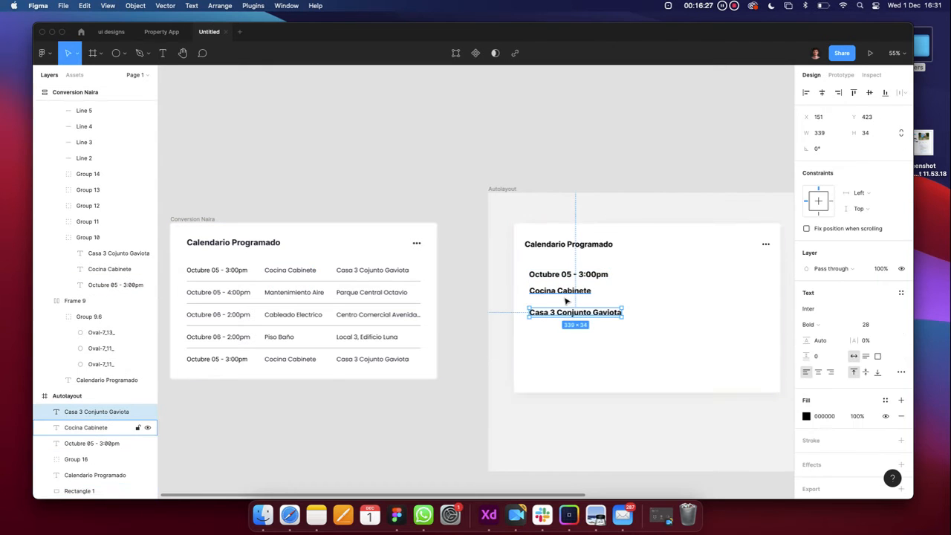
shift+click(567, 293)
shift+click(556, 280)
shift+click(556, 278)
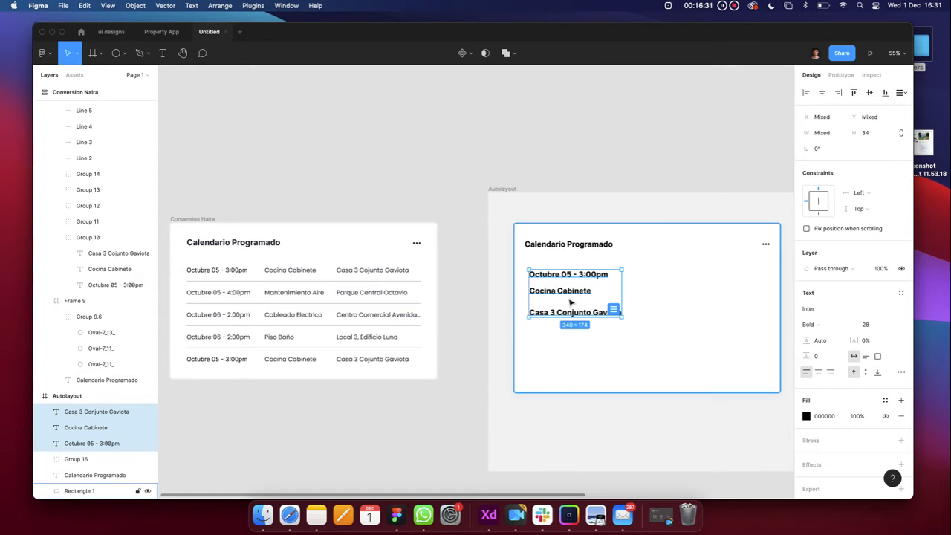
Set the three text lines to Regular weight at font size 22
click(828, 327)
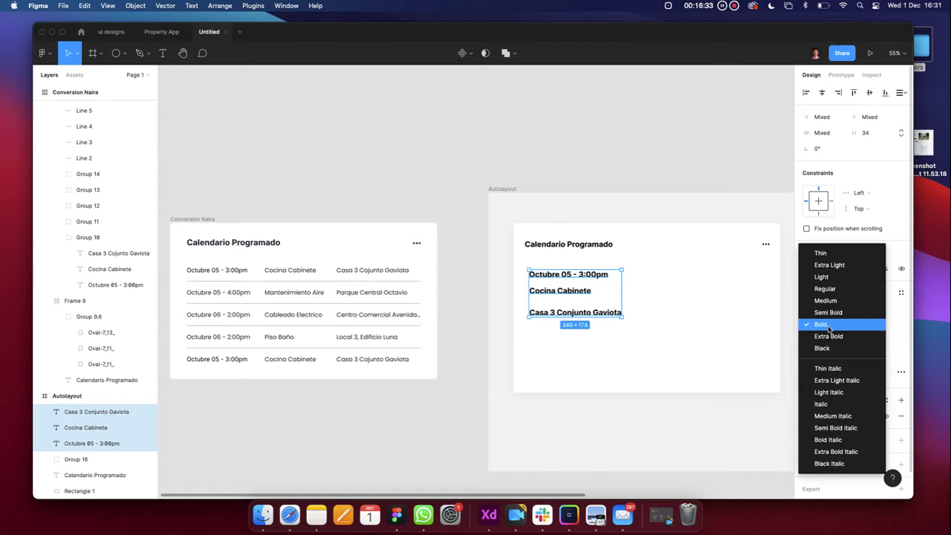
click(825, 289)
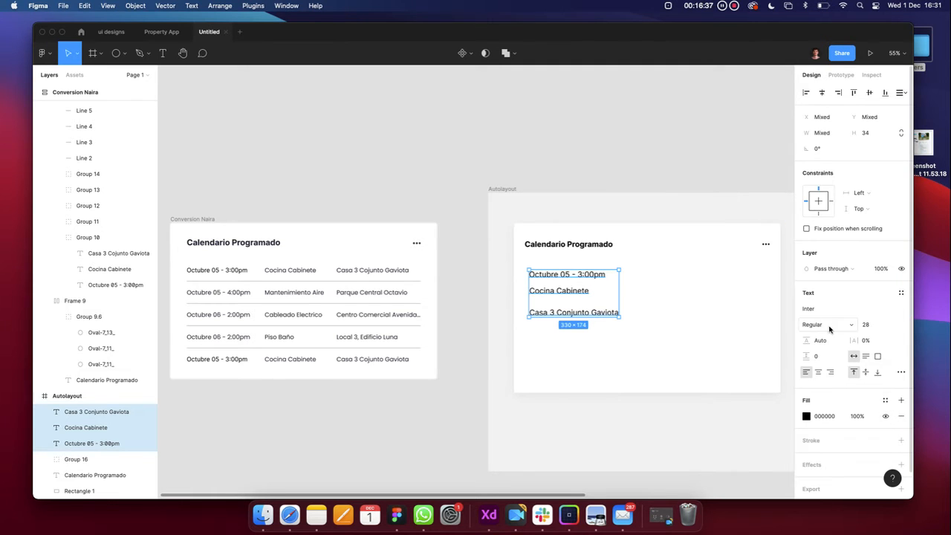
click(872, 330)
text(22)
key(Return)
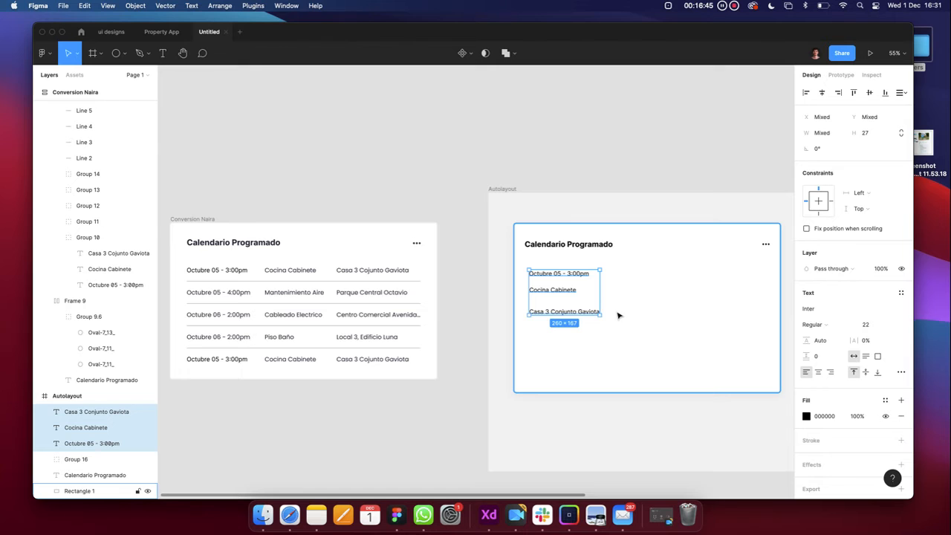
scroll(618, 316, up, 5)
scroll(618, 316, down, 8)
click(647, 293)
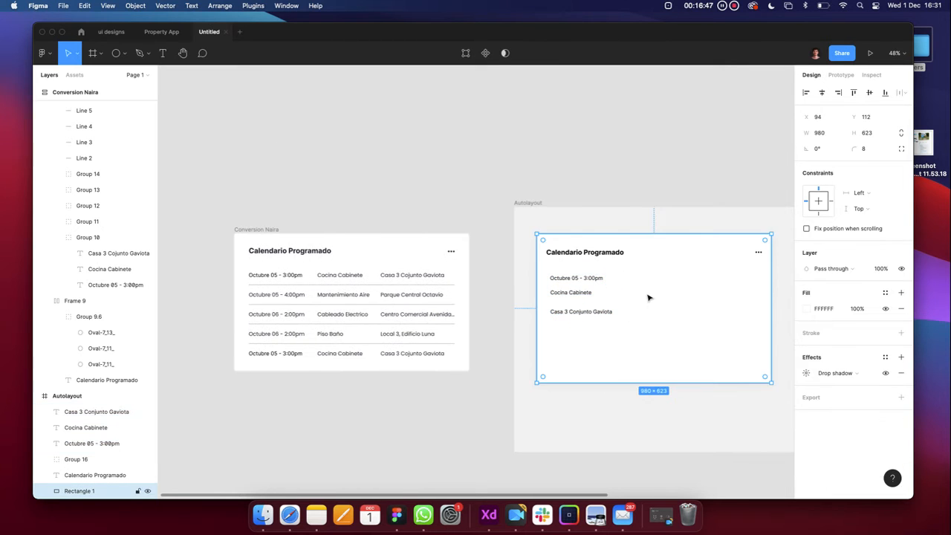
Move Cocina Cabinete and Casa 3 Conjunto Gaviota up beside the date to form one row
scroll(532, 282, up, 5)
click(522, 316)
scroll(519, 317, down, 4)
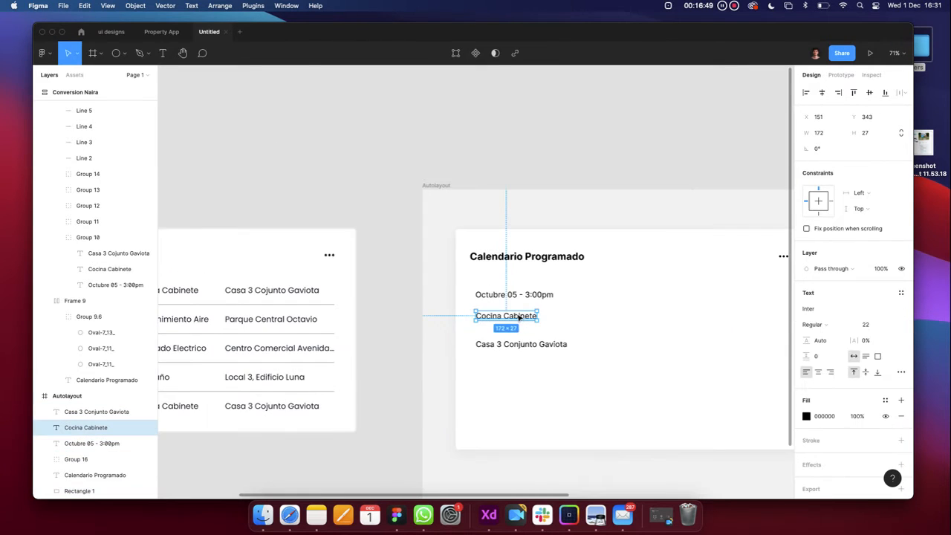
drag(519, 316, 610, 303)
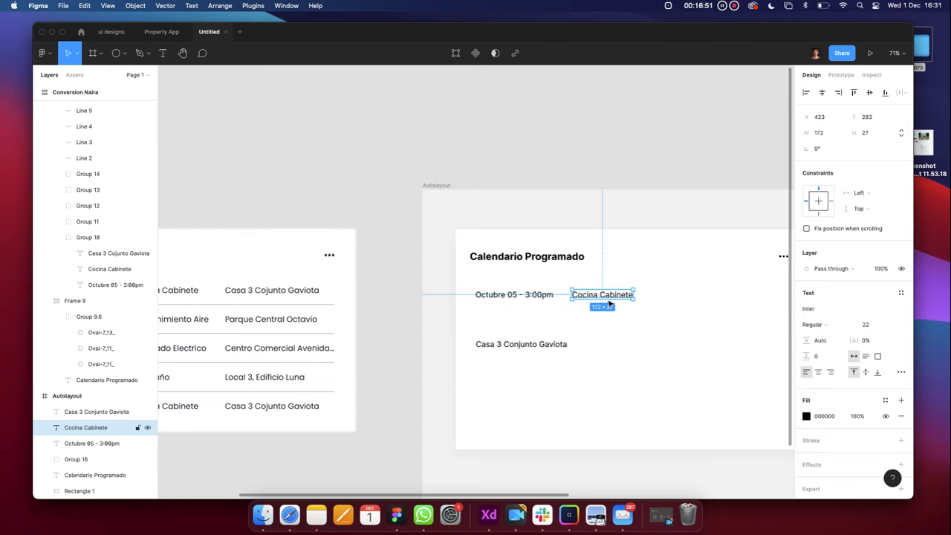
click(527, 344)
drag(699, 302, 700, 295)
scroll(595, 301, down, 3)
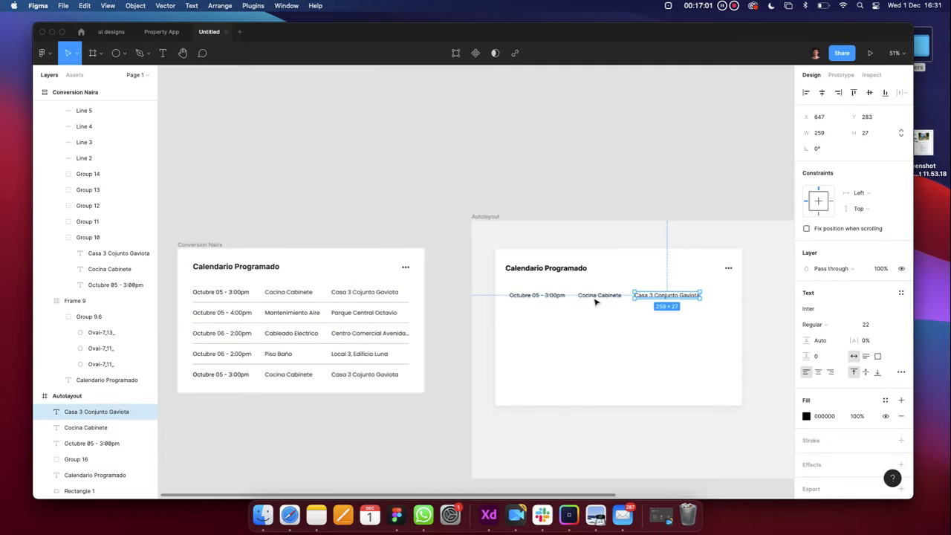
Group the three row texts together into a single row group
click(556, 300)
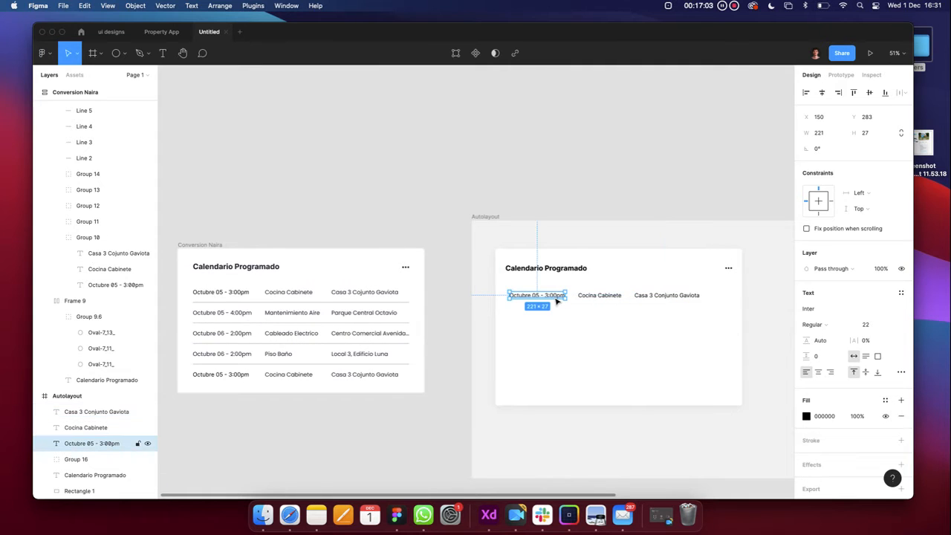
shift+click(598, 300)
shift+click(637, 300)
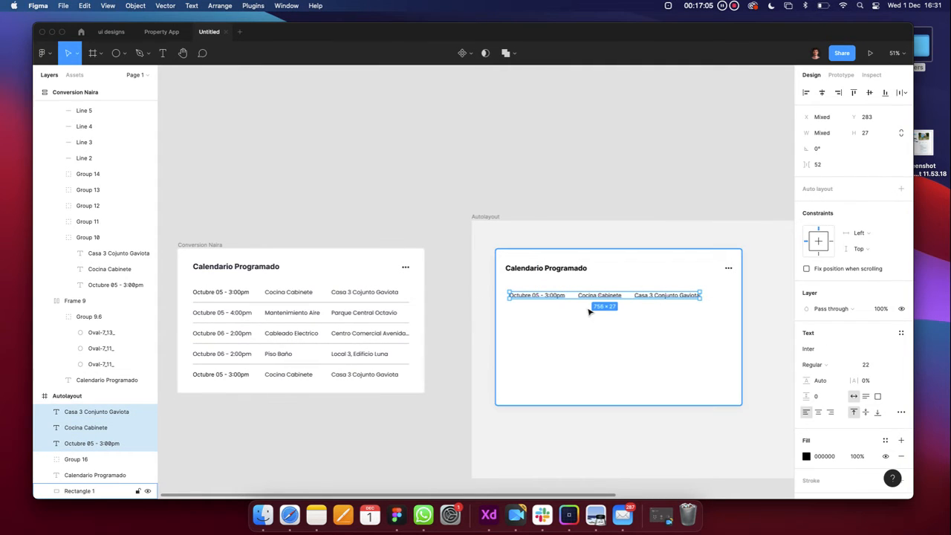
key(ctrl+g)
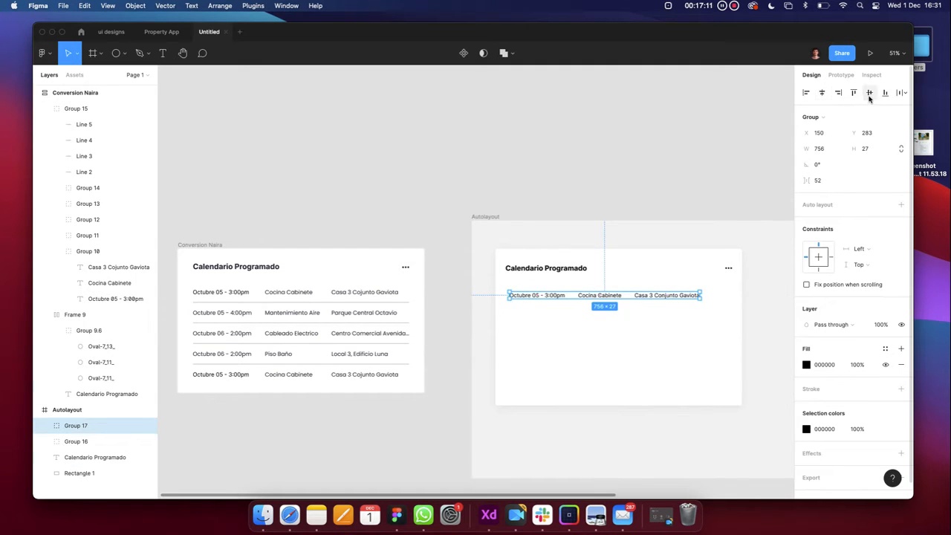
double_click(548, 294)
shift+click(600, 295)
shift+click(654, 296)
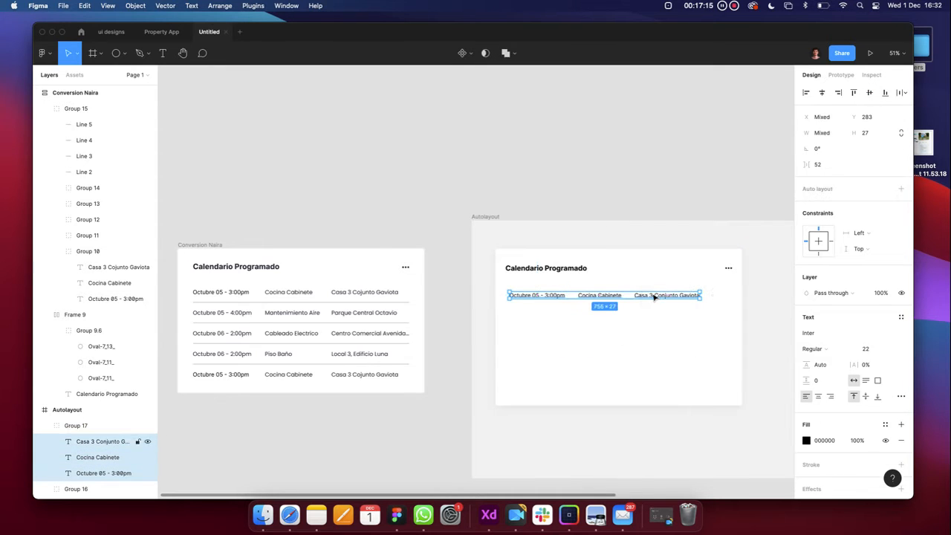
click(638, 343)
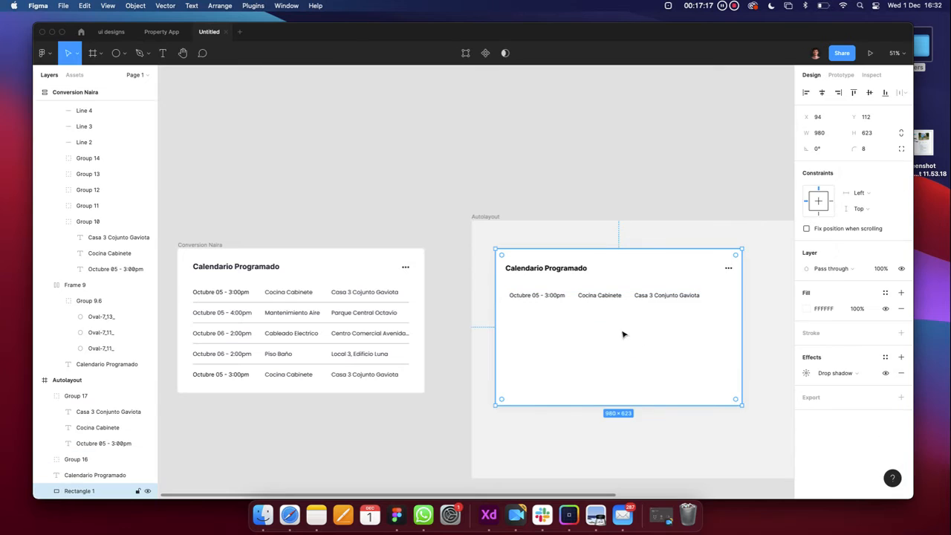
click(610, 297)
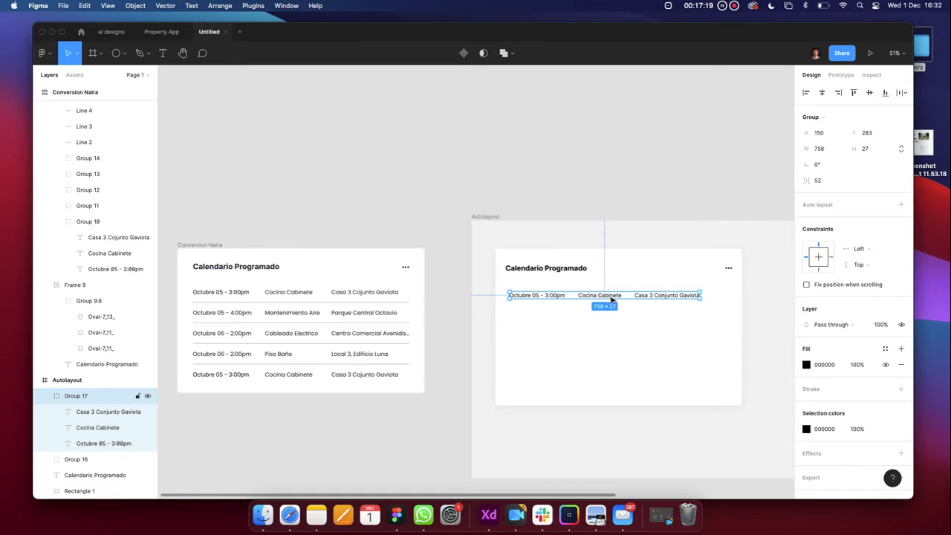
Duplicate the row group downward into stacked copies and check the rows by selecting them
drag(610, 298, 609, 319)
drag(609, 320, 610, 392)
shift+click(569, 372)
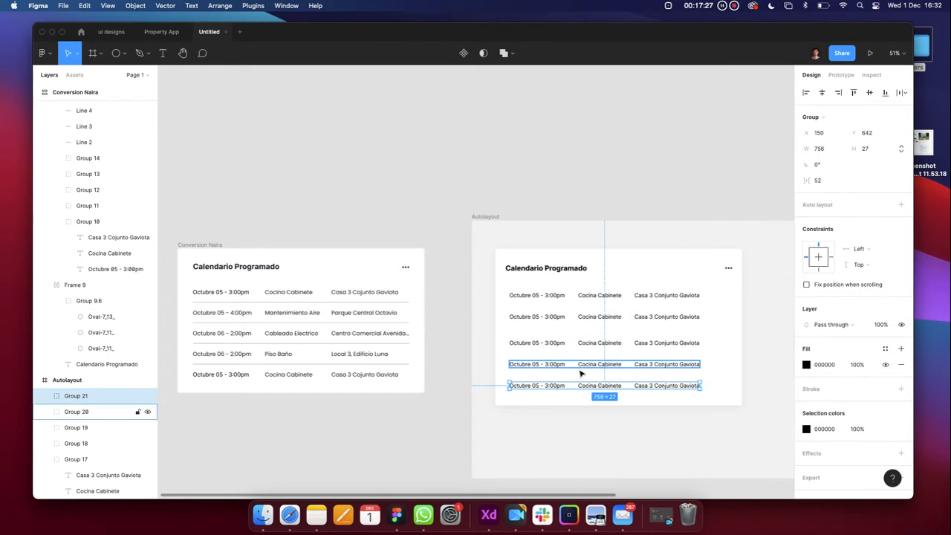
shift+click(556, 344)
shift+click(555, 319)
shift+click(556, 297)
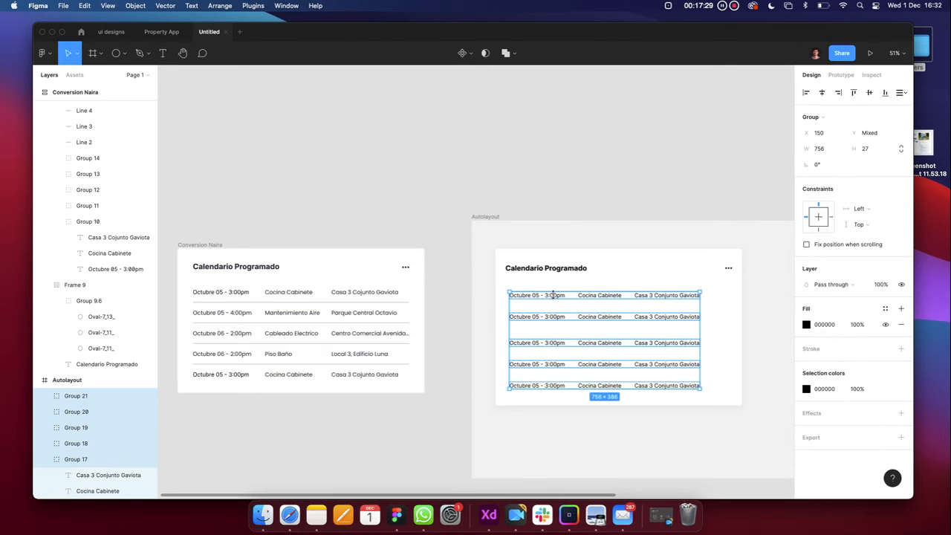
click(462, 435)
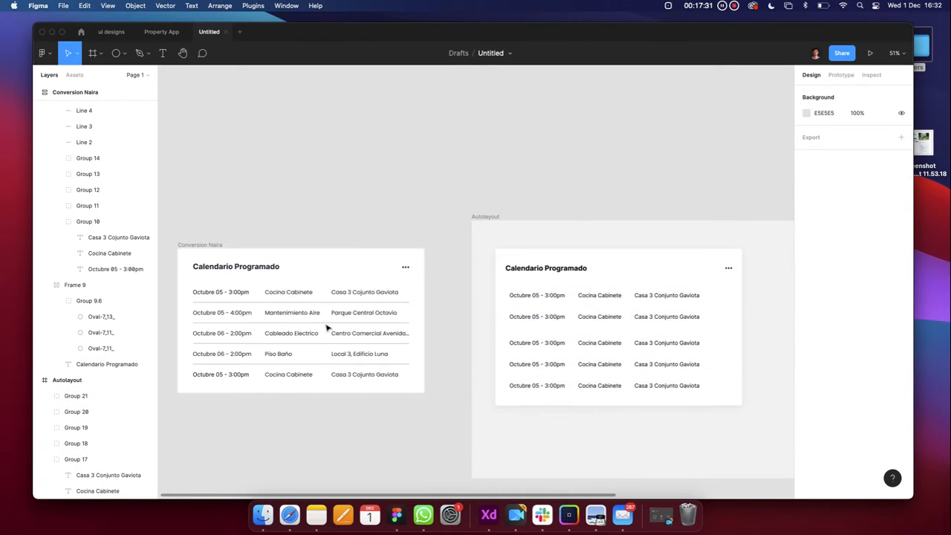
Switch to the Line tool from the shape options
click(123, 54)
click(117, 91)
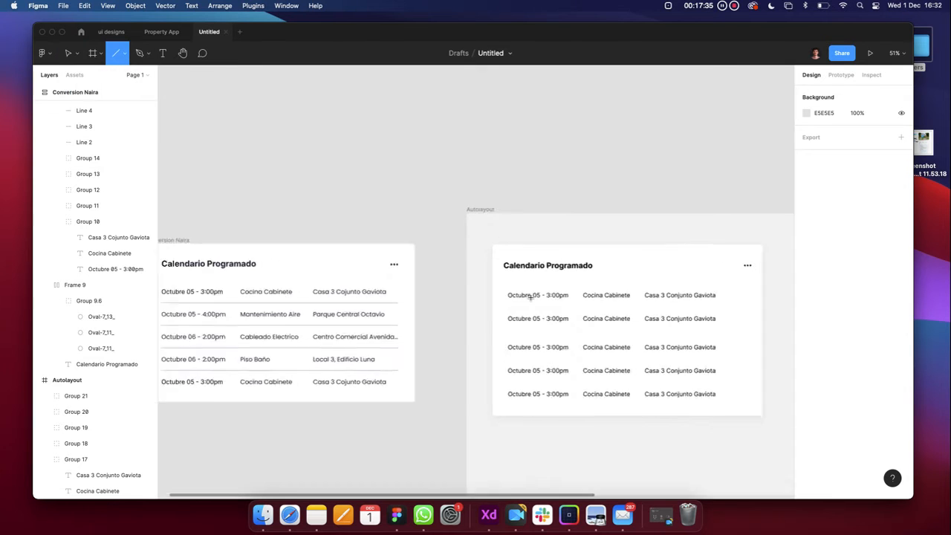
scroll(530, 298, up, 5)
Draw a 752-wide divider line under the first row and copy it beneath the other rows
scroll(459, 292, down, 3)
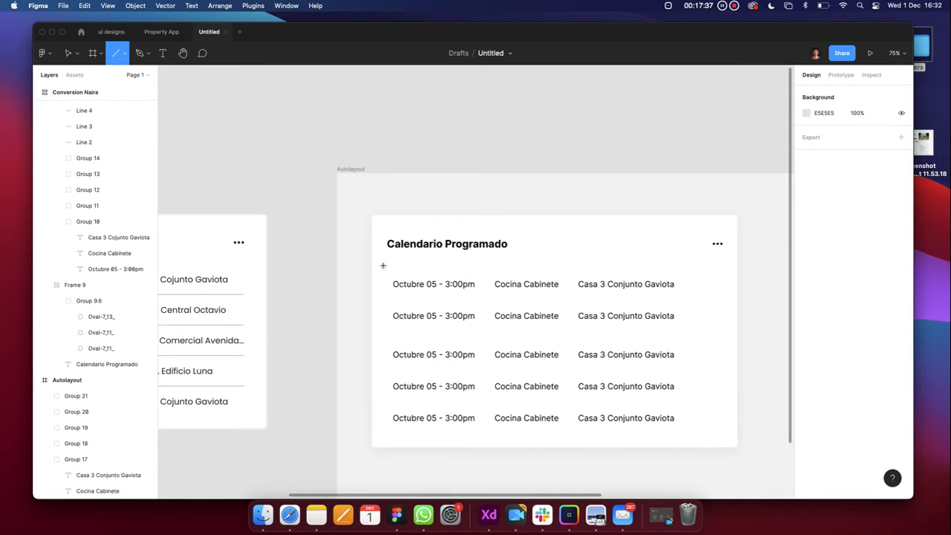
click(125, 58)
click(124, 58)
drag(394, 298, 673, 299)
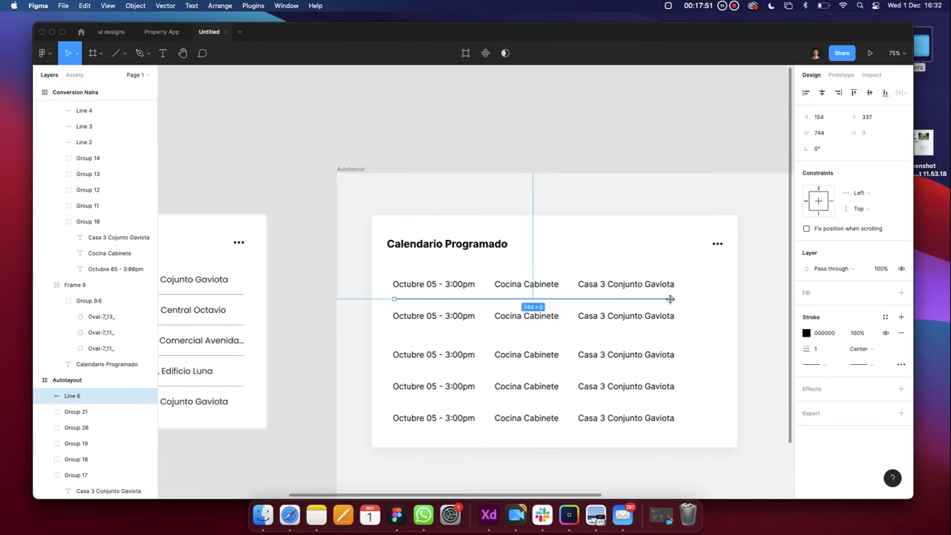
drag(671, 298, 584, 269)
key(super+z)
mouse_move(673, 298)
mouse_down()
mouse_move(691, 299)
mouse_move(674, 300)
mouse_up()
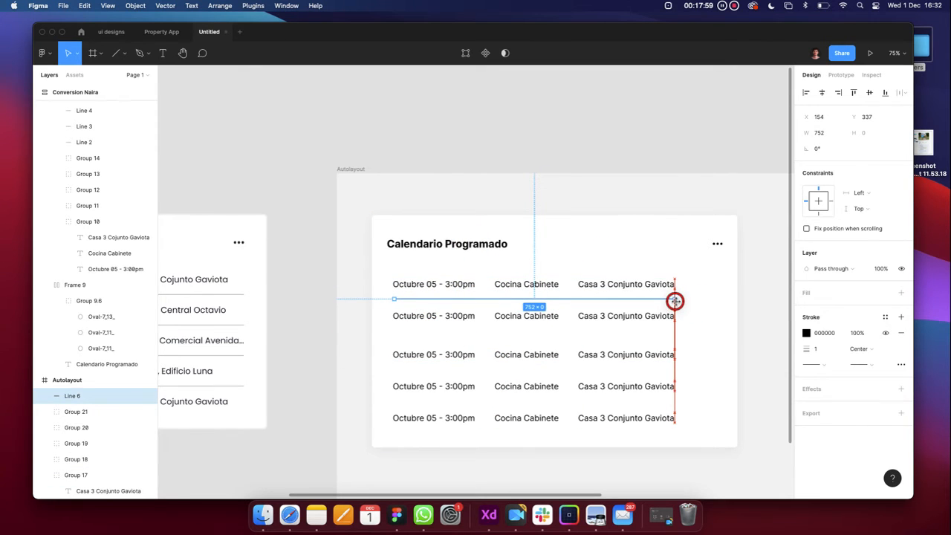
drag(675, 300, 675, 300)
drag(657, 298, 659, 405)
click(653, 469)
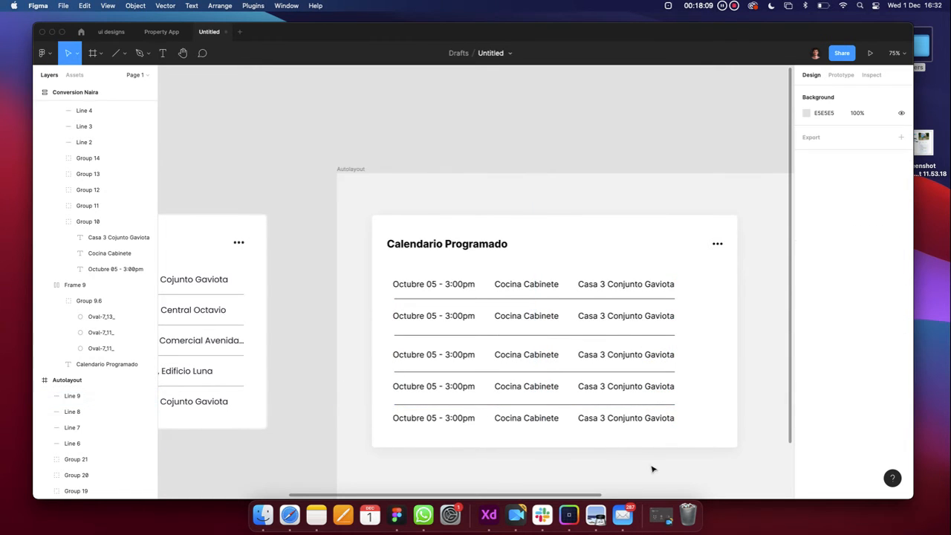
Nudge the first divider up and group it with the first text row
scroll(653, 469, down, 3)
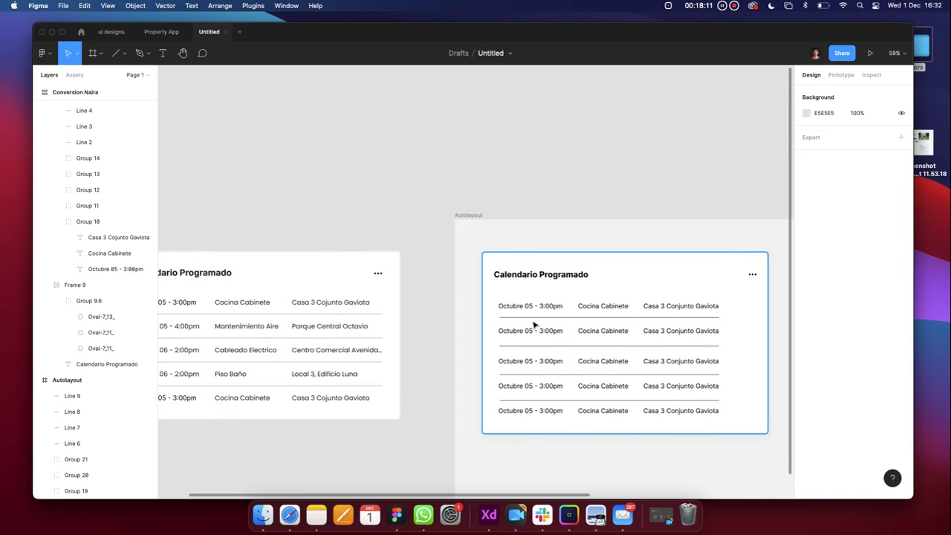
click(535, 321)
scroll(535, 321, up, 6)
scroll(525, 319, down, 3)
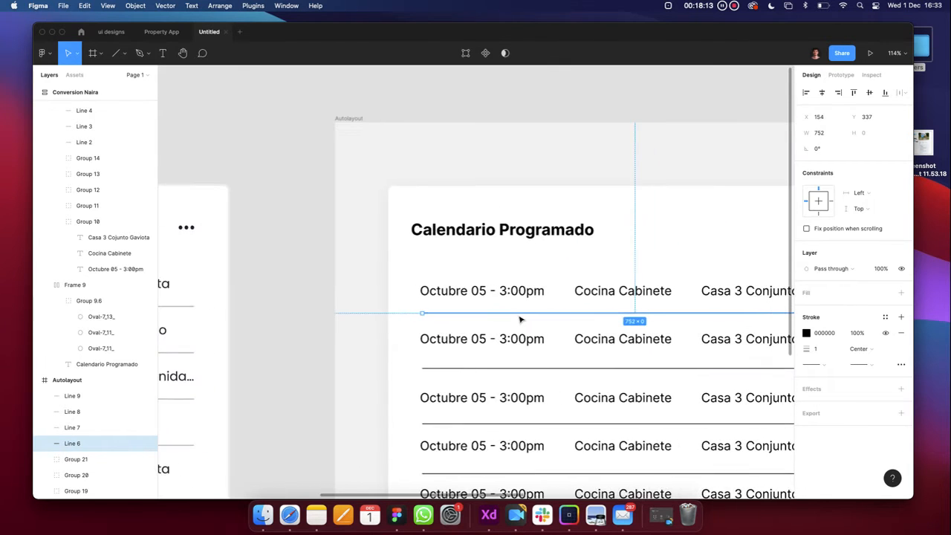
scroll(507, 301, right, 3)
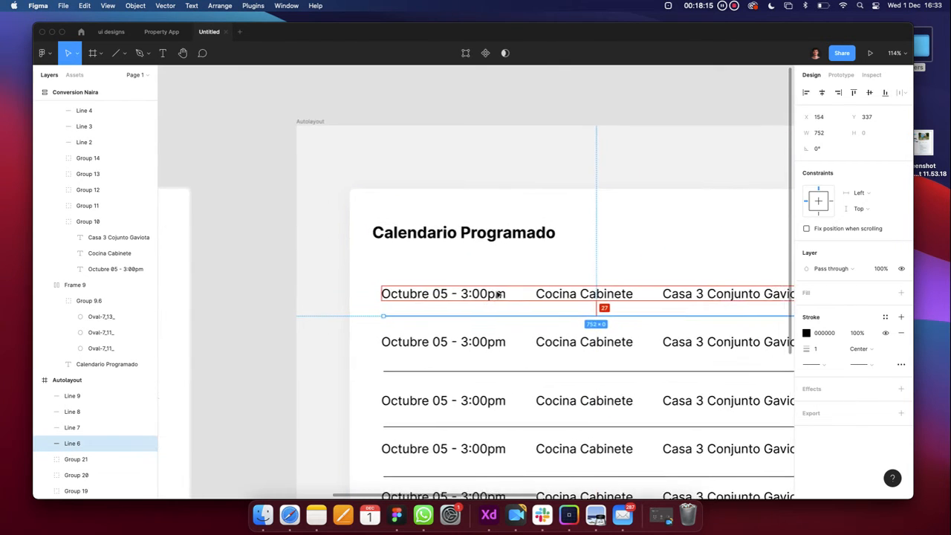
key(Up)
key(Up)
key(Up)
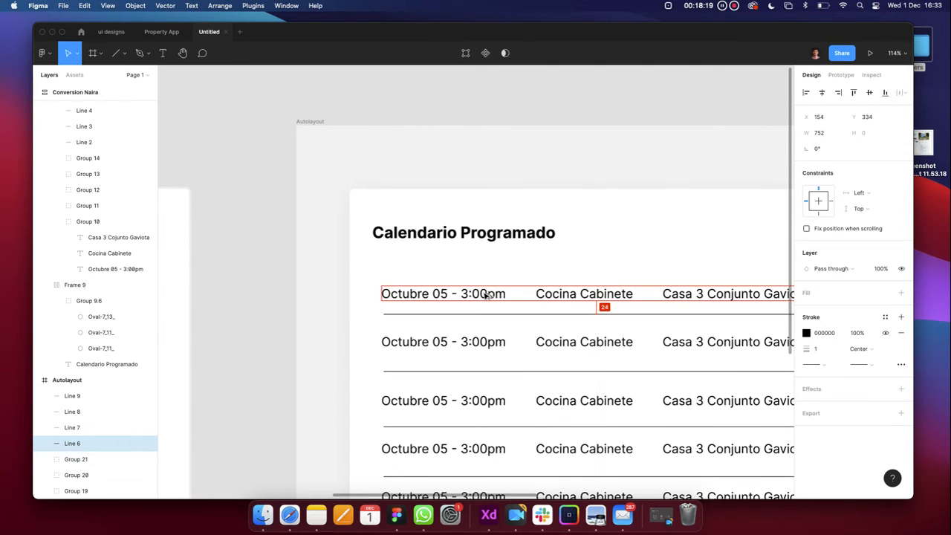
scroll(452, 297, down, 5)
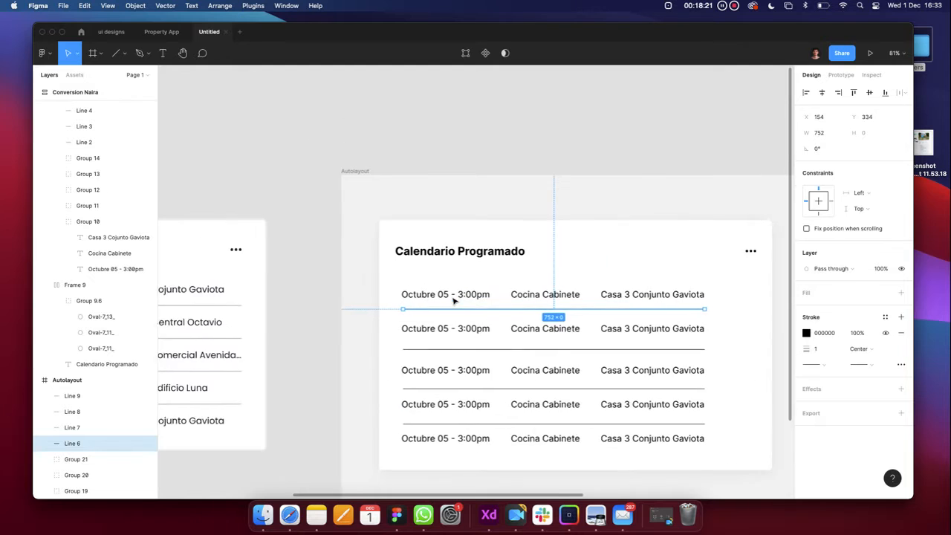
shift+click(442, 298)
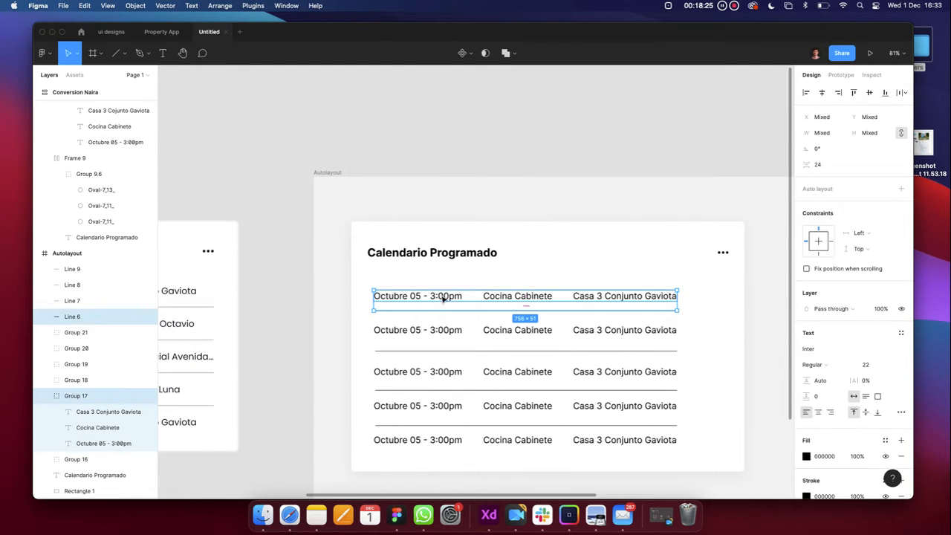
key(super+g)
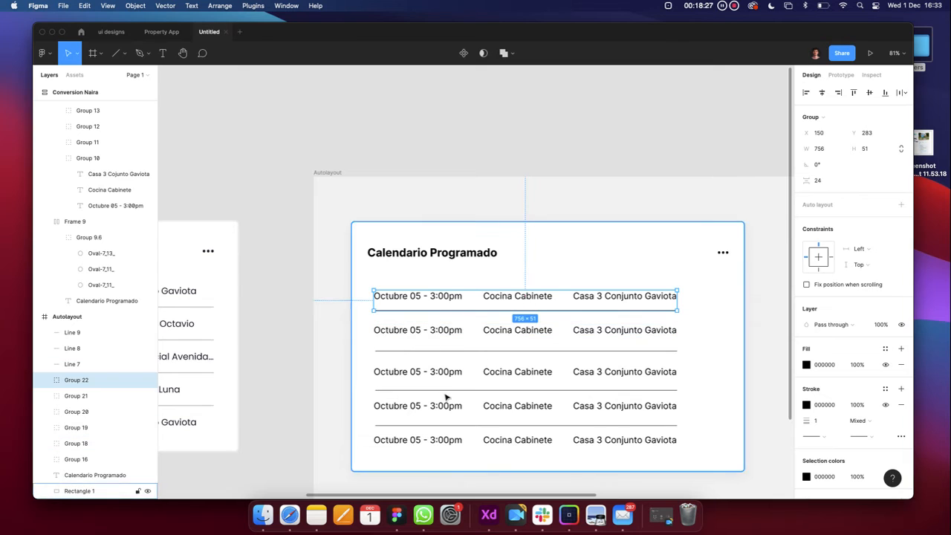
Delete the four lower rows and their divider lines
click(444, 439)
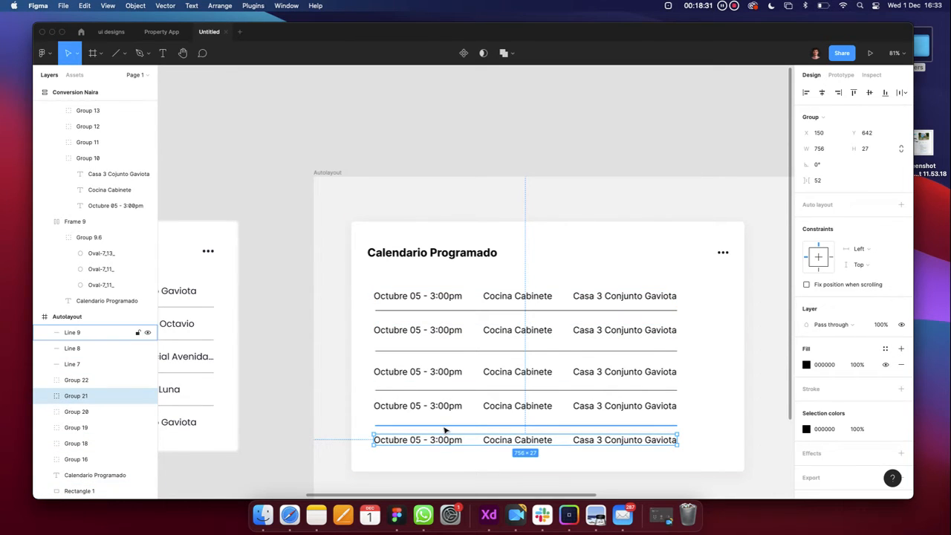
shift+click(441, 424)
shift+click(440, 410)
shift+click(439, 388)
shift+click(439, 372)
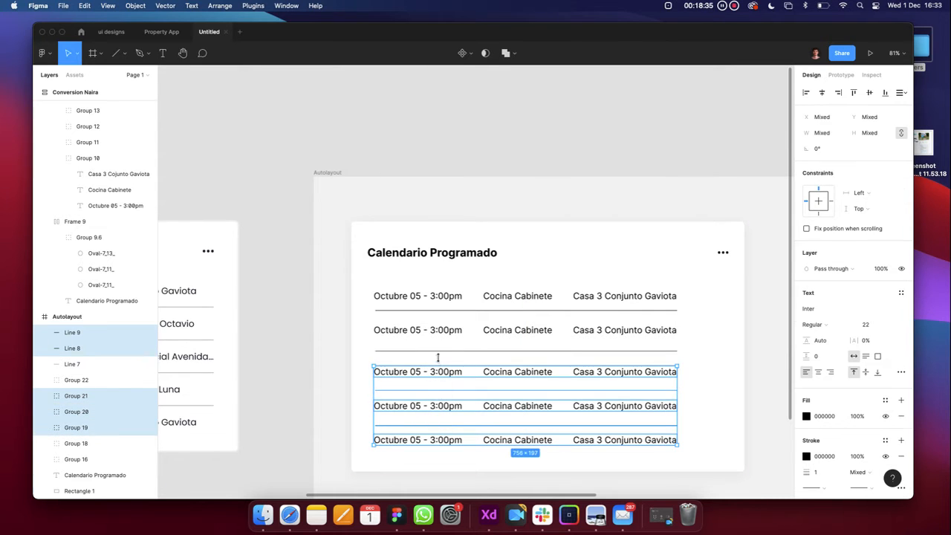
shift+click(438, 351)
shift+click(438, 332)
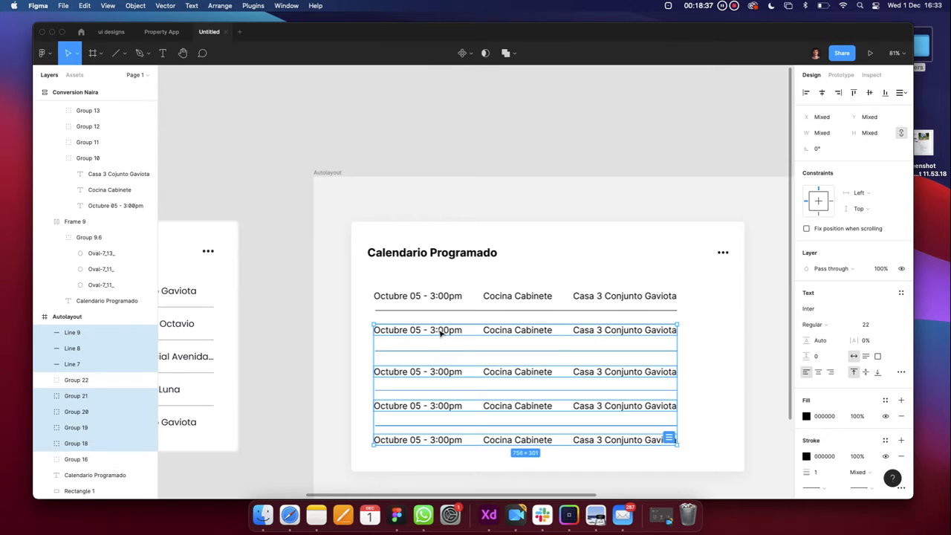
key(BackSpace)
Duplicate the first row-and-divider group below it
click(439, 298)
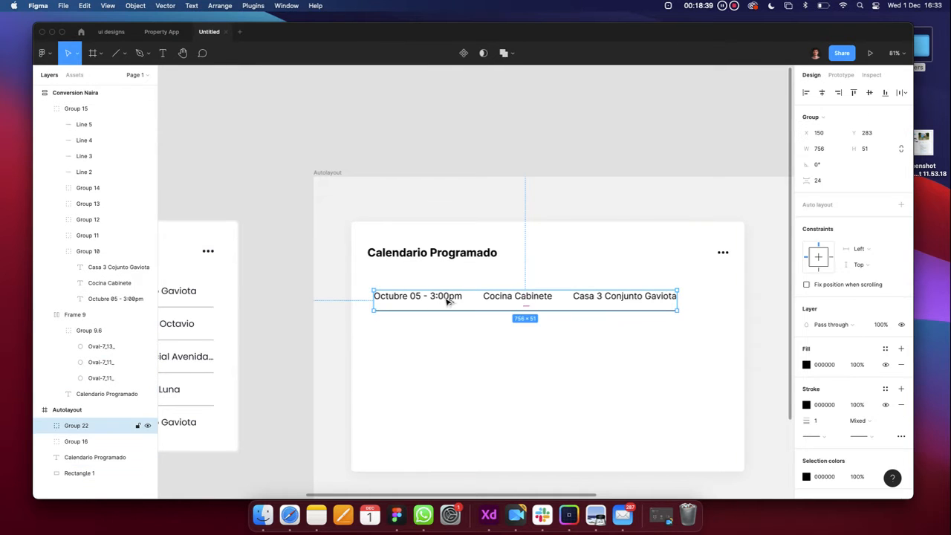
drag(447, 300, 445, 435)
scroll(444, 446, down, 3)
click(444, 476)
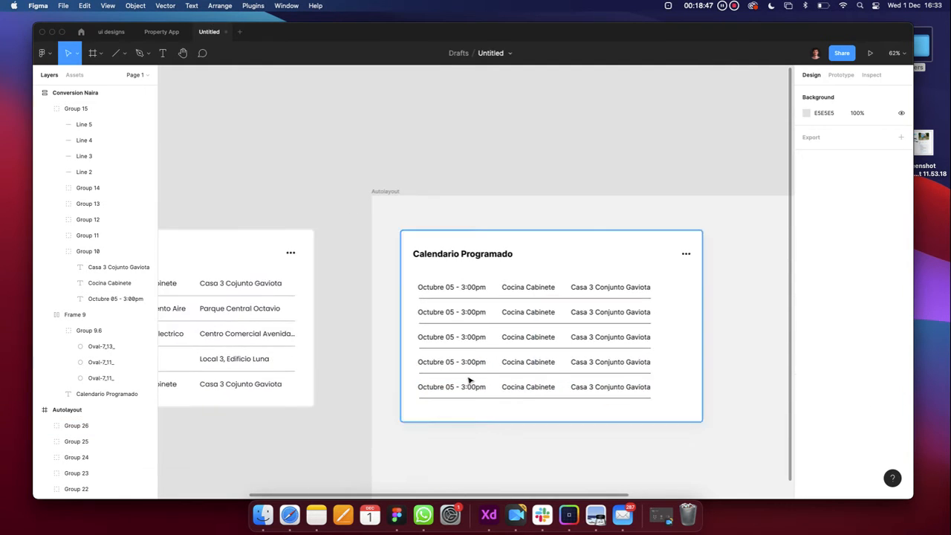
scroll(464, 364, down, 2)
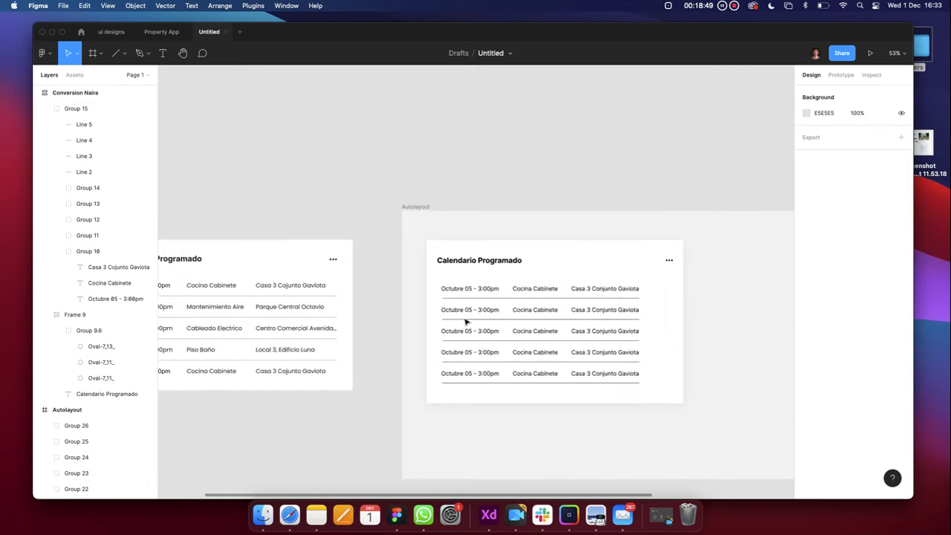
scroll(466, 321, left, 5)
scroll(556, 310, right, 2)
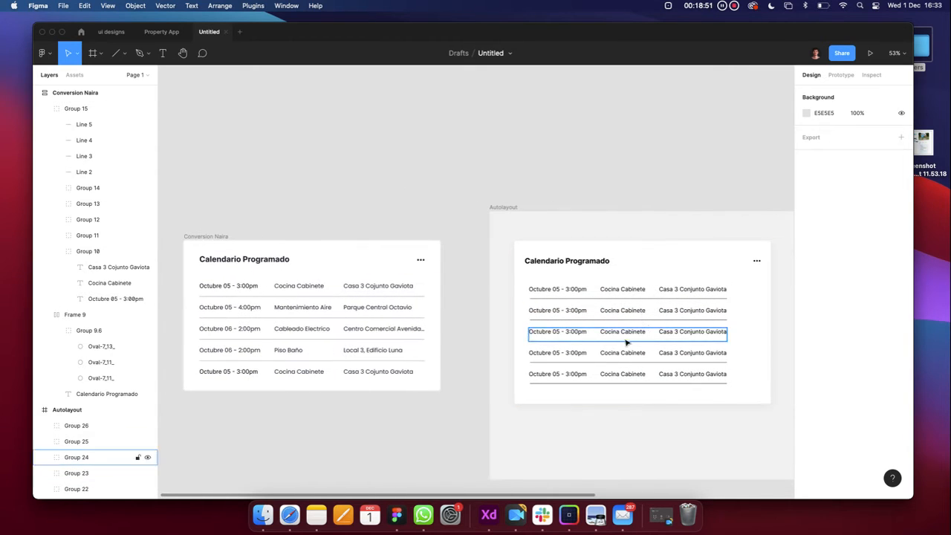
double_click(294, 311)
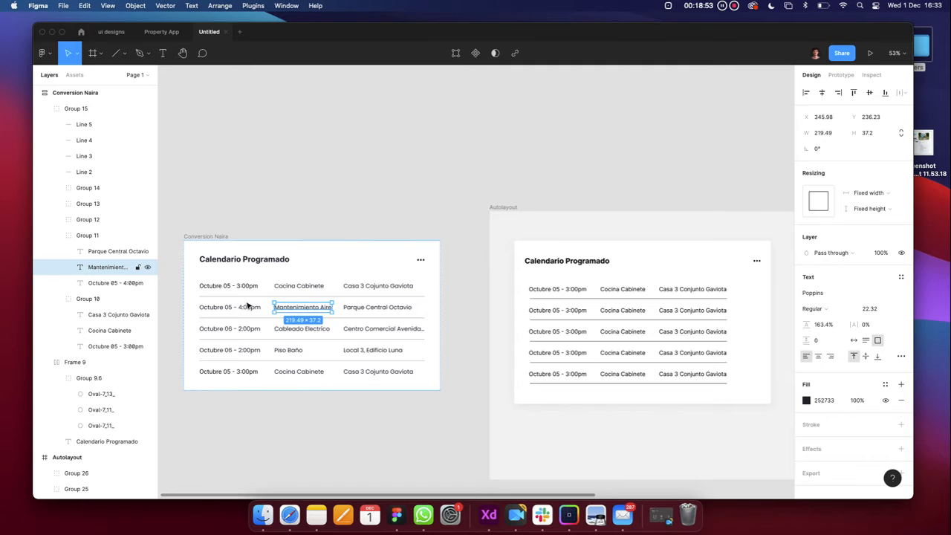
click(293, 331)
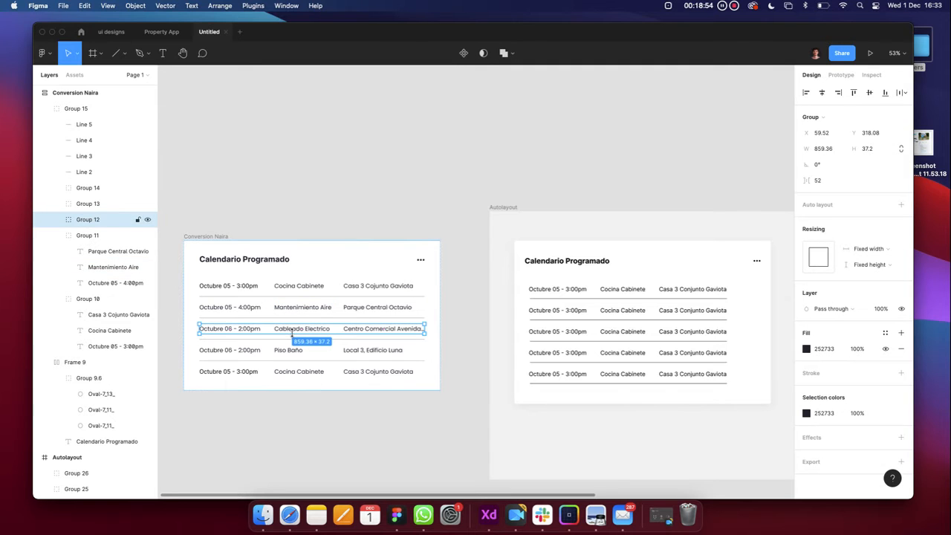
click(633, 374)
scroll(631, 366, up, 5)
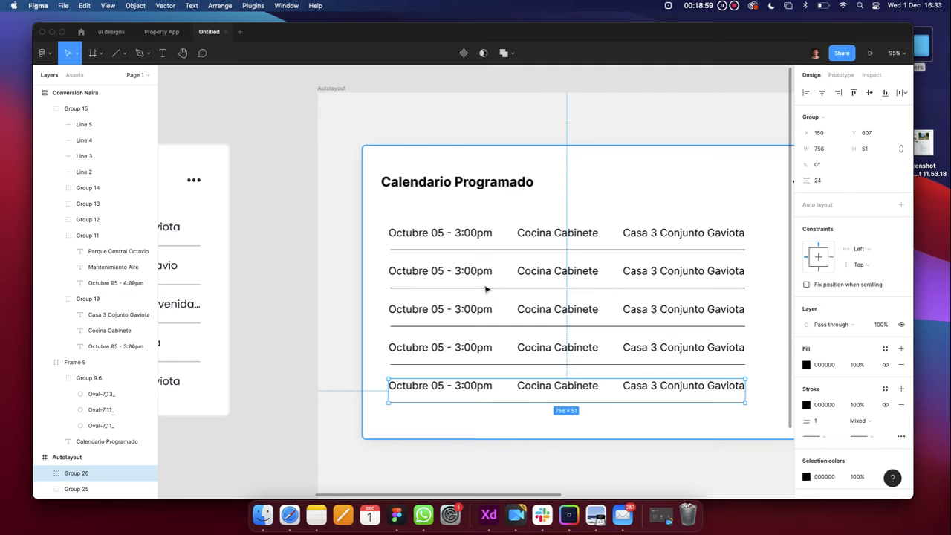
scroll(550, 354, down, 2)
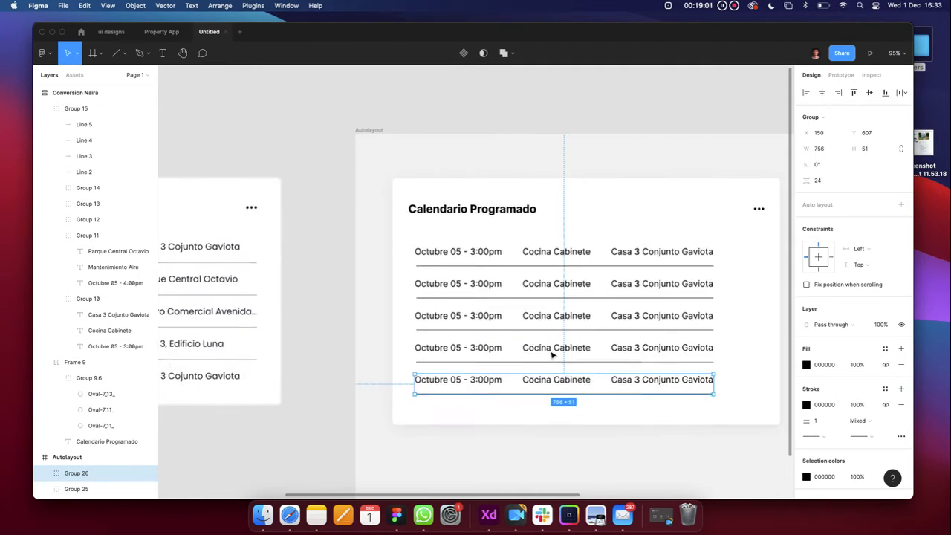
scroll(551, 355, down, 2)
click(542, 437)
click(489, 265)
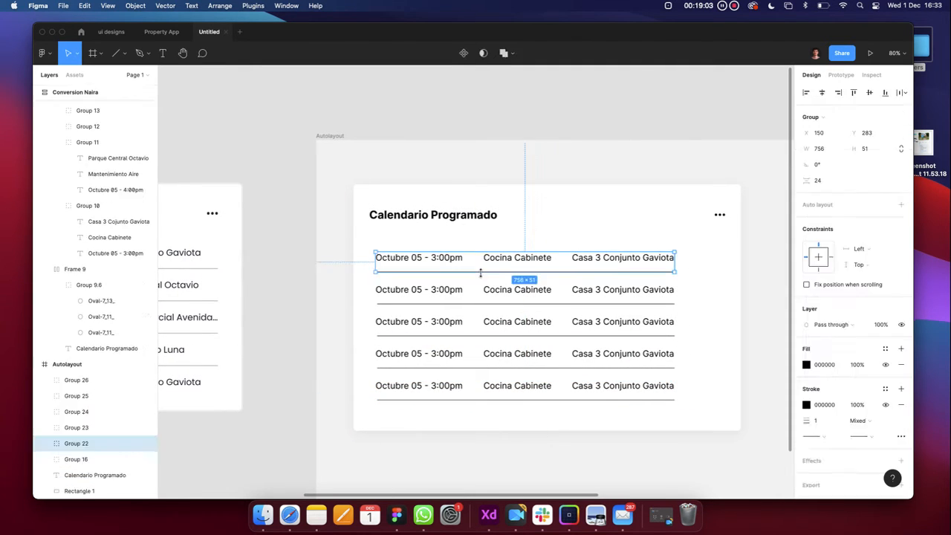
scroll(480, 273, up, 3)
click(518, 272)
scroll(515, 282, down, 3)
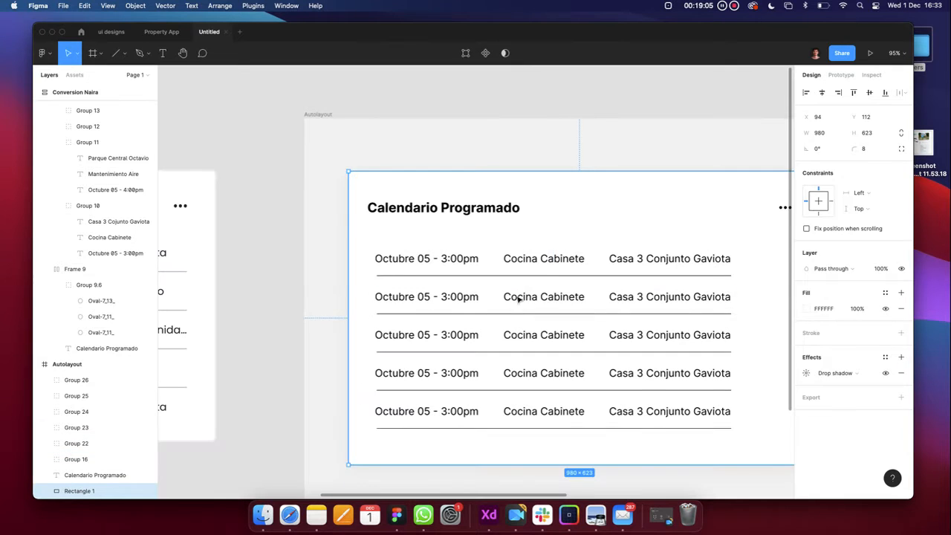
Nudge the second row up while measuring the gaps between rows
double_click(520, 299)
scroll(520, 301, up, 4)
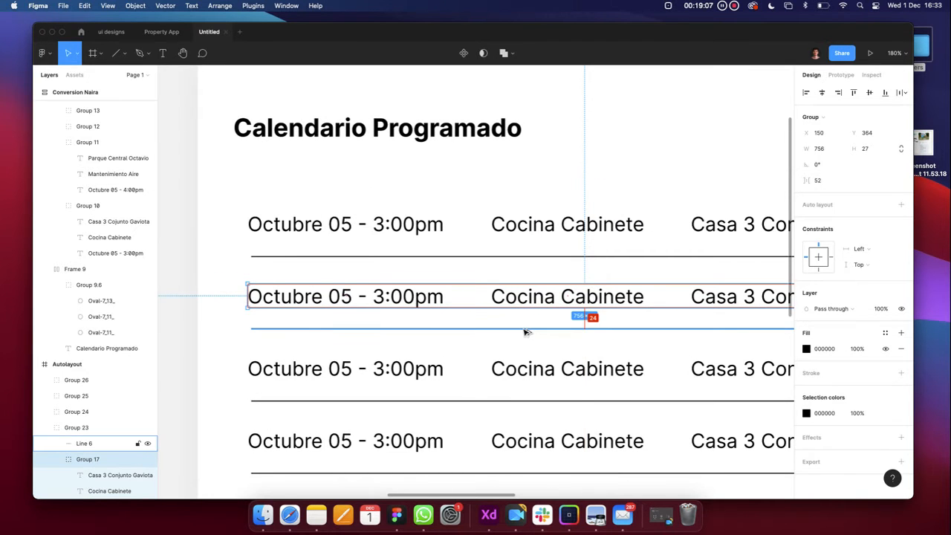
scroll(529, 267, down, 3)
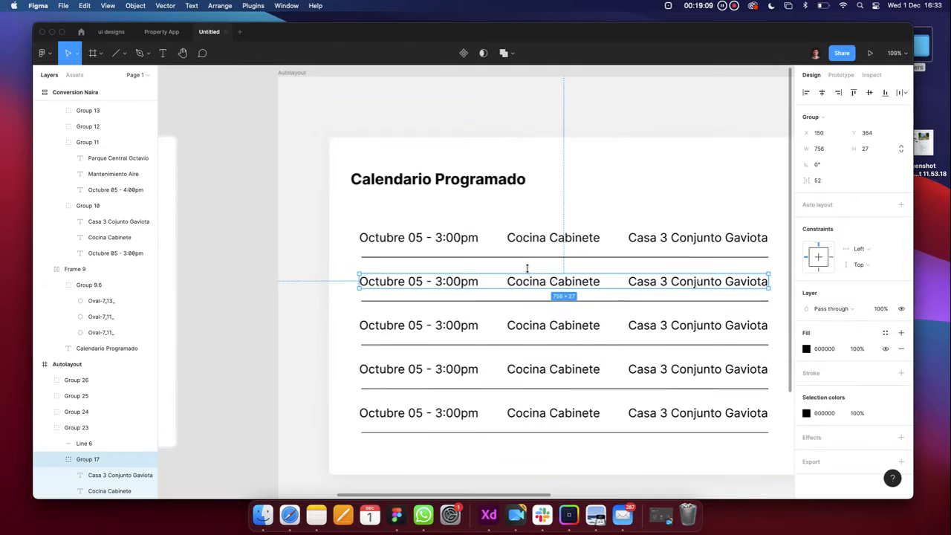
click(528, 268)
click(554, 277)
key(alt)
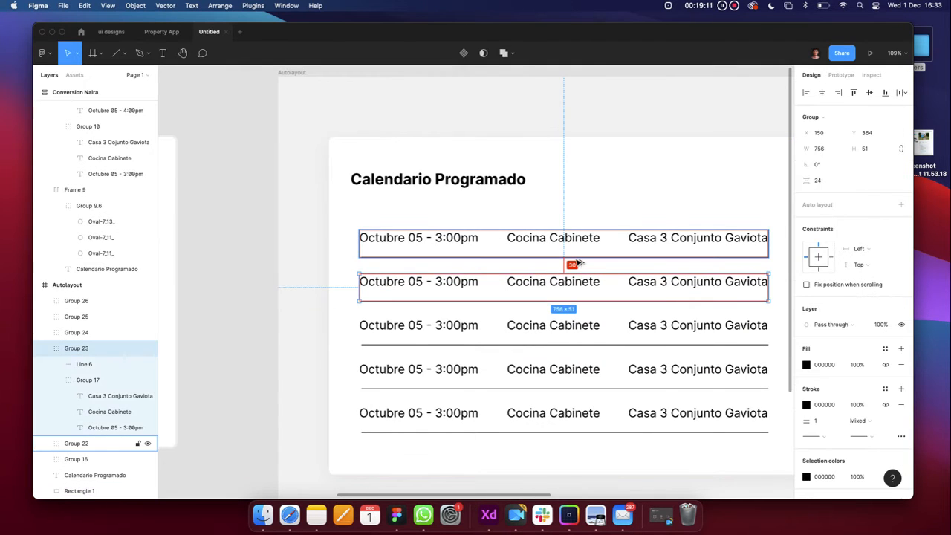
key(Up)
key(Up)
key(Up)
key(Up)
key(Up)
key(Up)
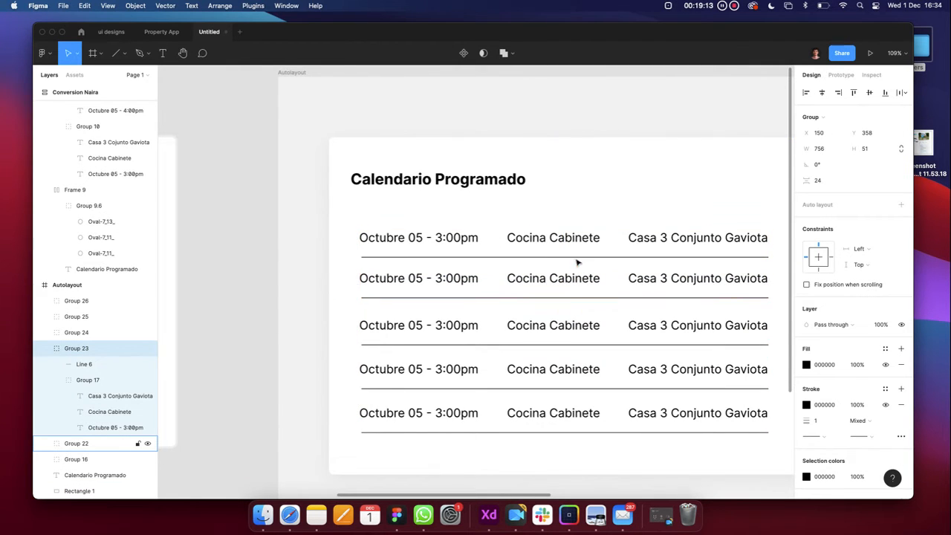
click(572, 324)
key(alt)
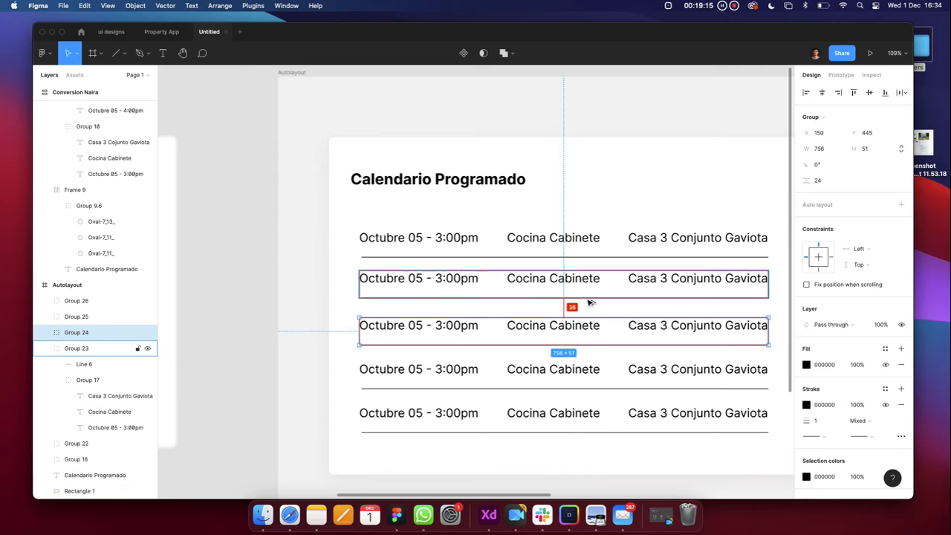
Select all five rows and distribute them vertically with 24 spacing
shift+click(548, 367)
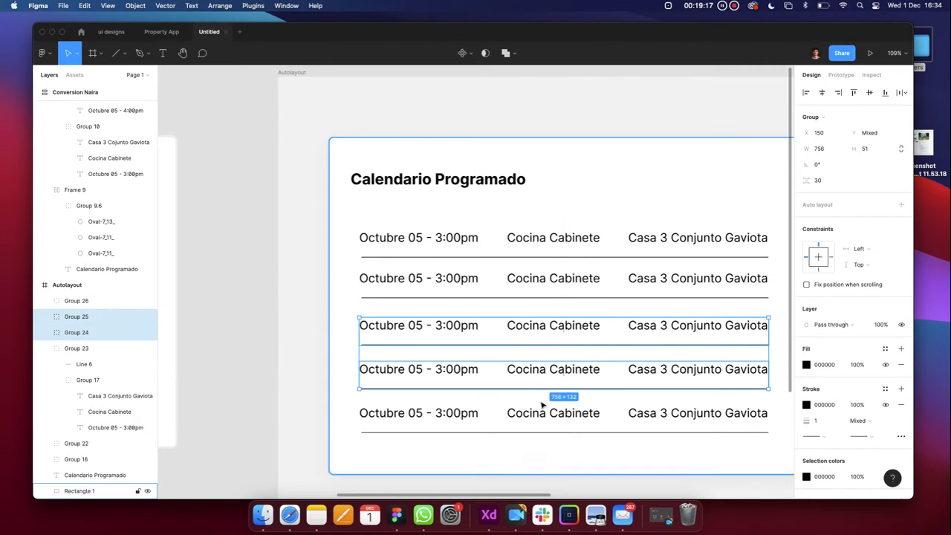
shift+click(540, 413)
shift+click(542, 287)
shift+click(545, 237)
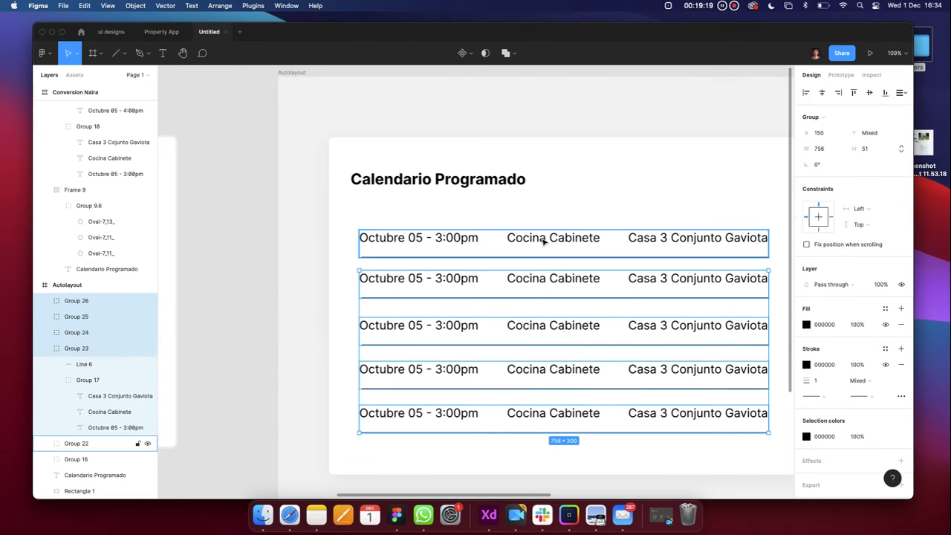
click(897, 96)
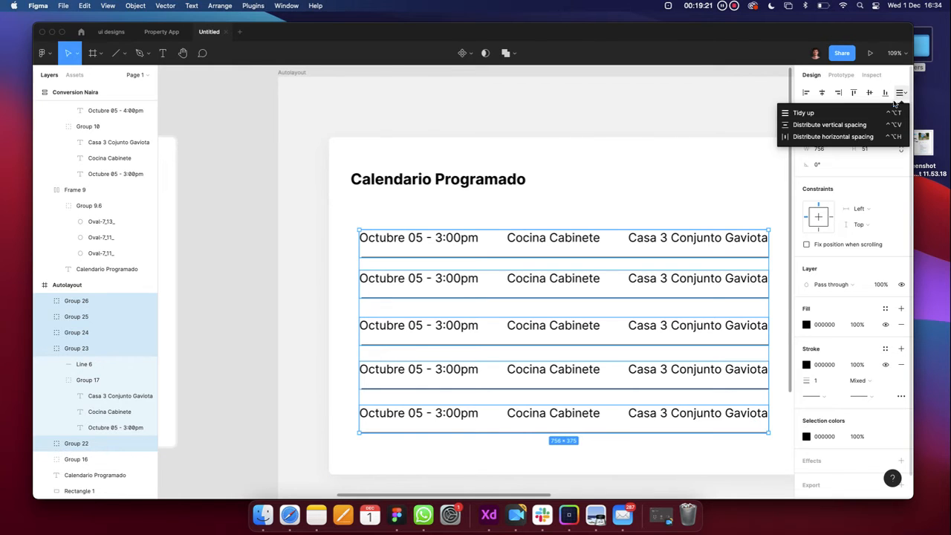
click(855, 126)
click(825, 181)
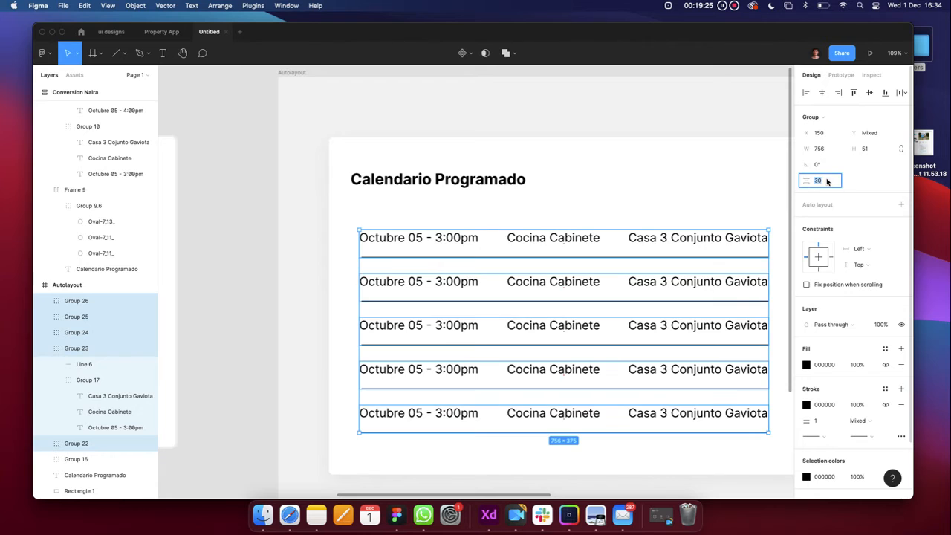
key(Return)
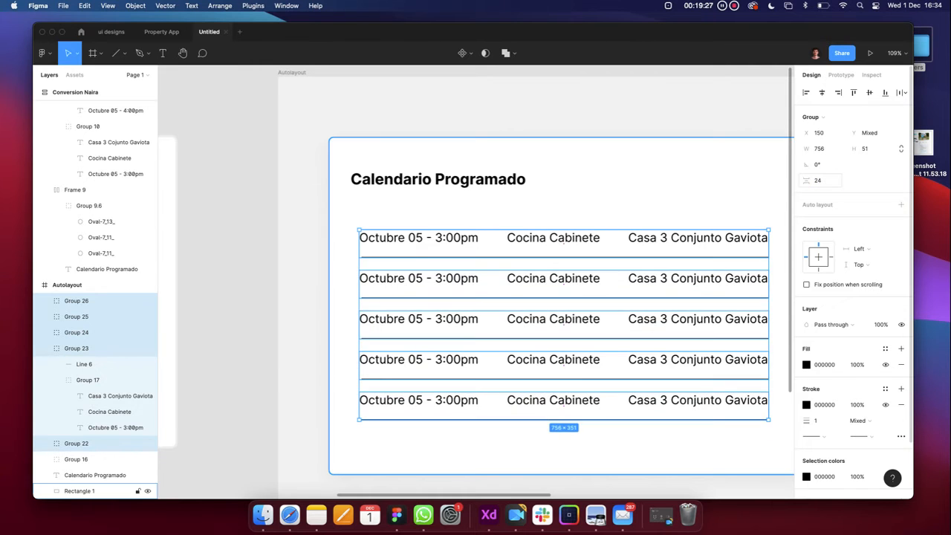
click(552, 201)
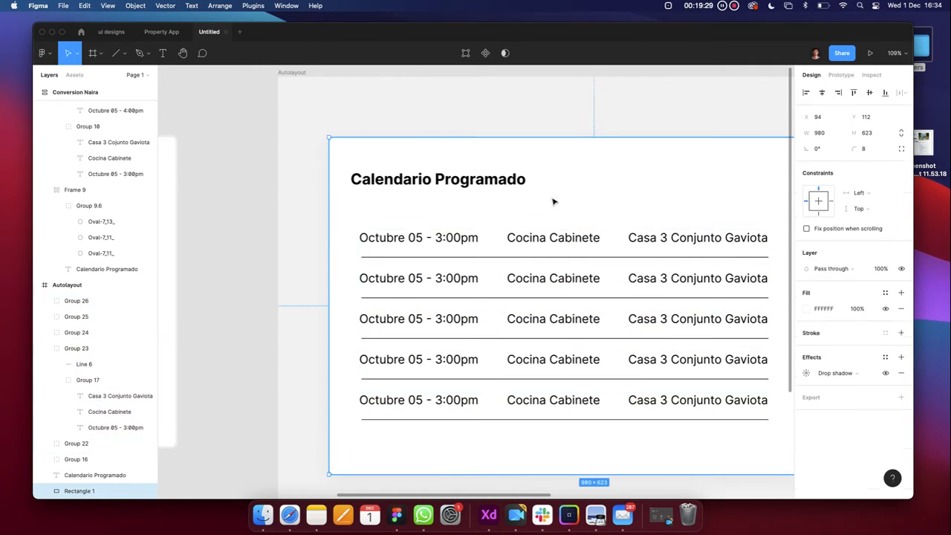
click(461, 399)
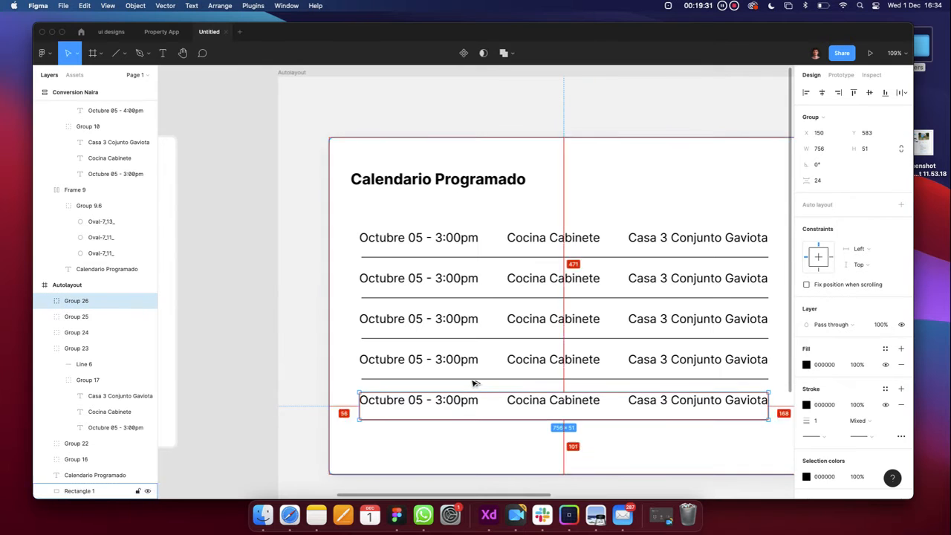
double_click(467, 403)
scroll(467, 403, up, 5)
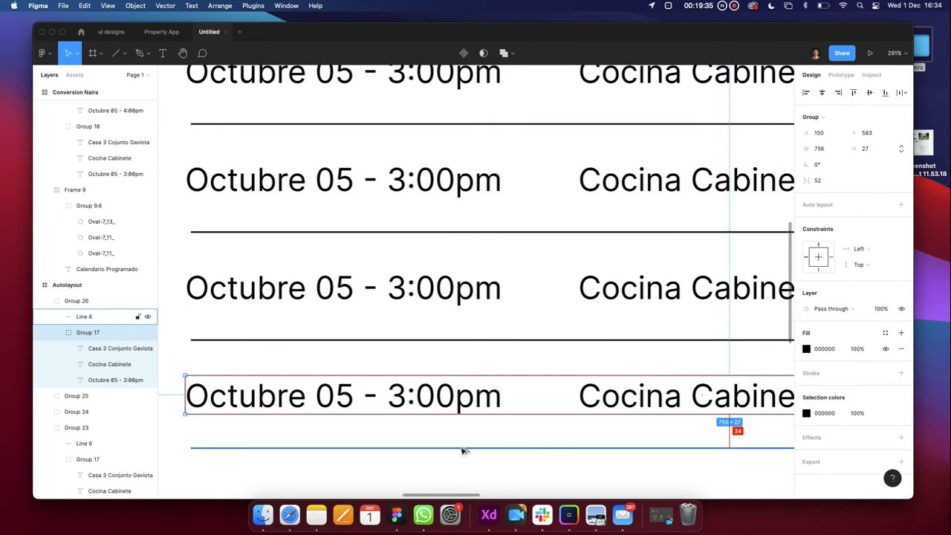
scroll(461, 451, down, 5)
click(457, 464)
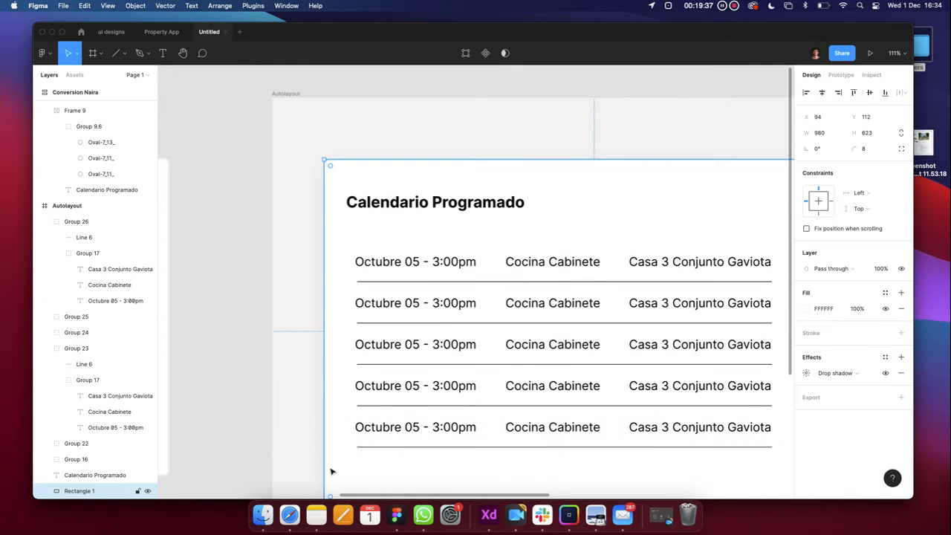
scroll(319, 450, down, 3)
click(290, 448)
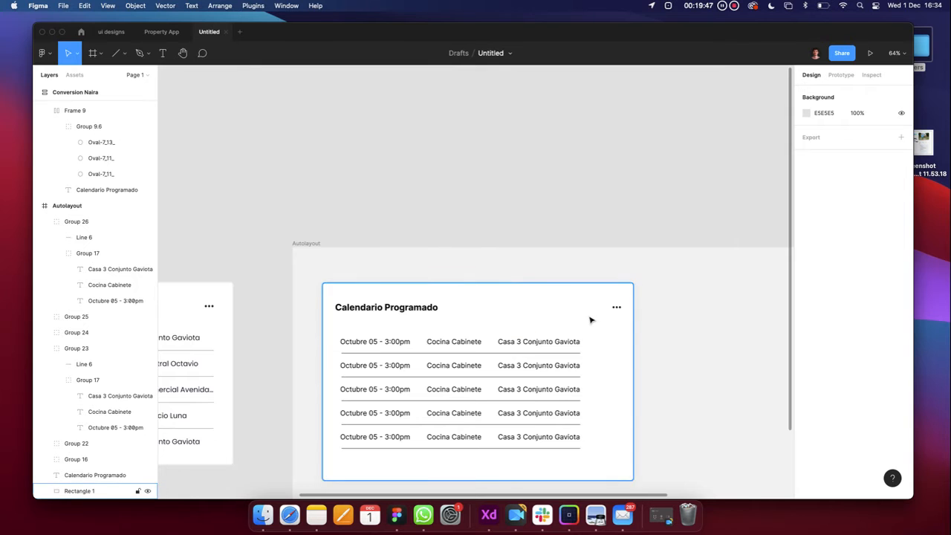
Move the dots menu left to line up with the rows
scroll(590, 319, down, 4)
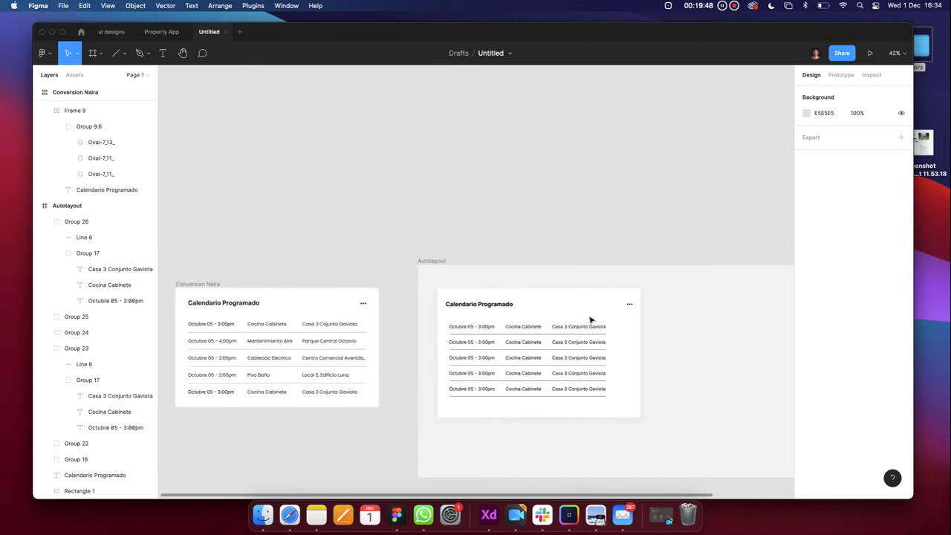
click(630, 304)
scroll(629, 305, up, 10)
drag(632, 310, 557, 313)
scroll(554, 313, down, 5)
click(629, 312)
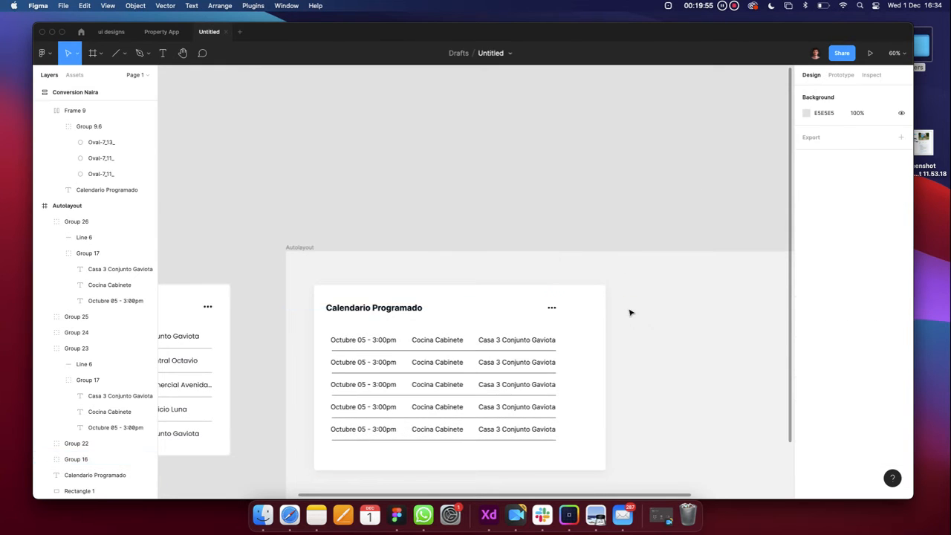
Narrow the card background to 852 wide by entering 848+4 for its width
click(593, 326)
scroll(603, 324, down, 2)
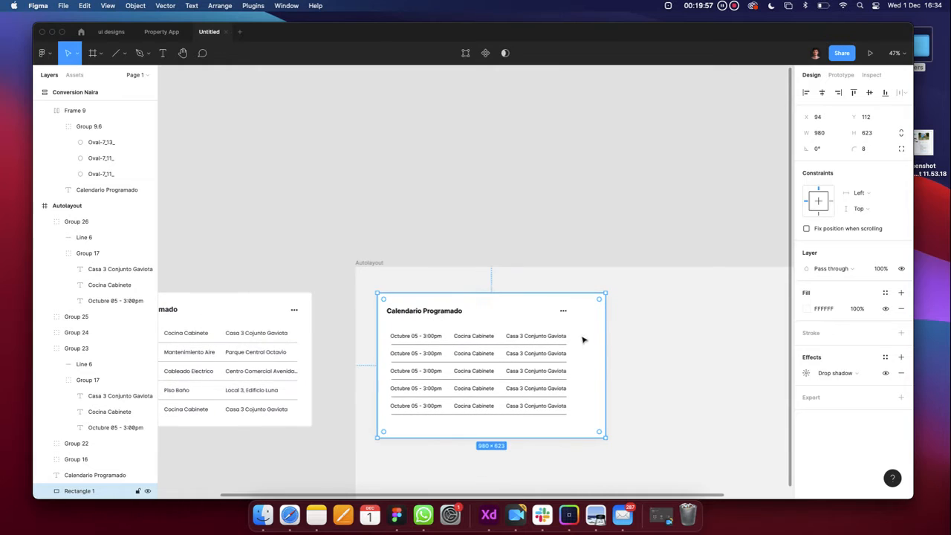
drag(604, 338, 566, 340)
scroll(580, 336, up, 5)
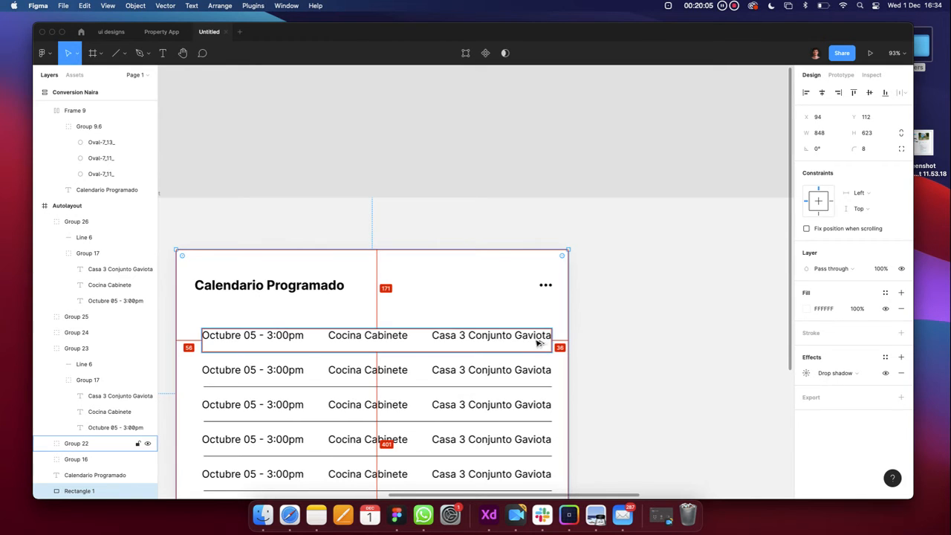
scroll(539, 340, down, 2)
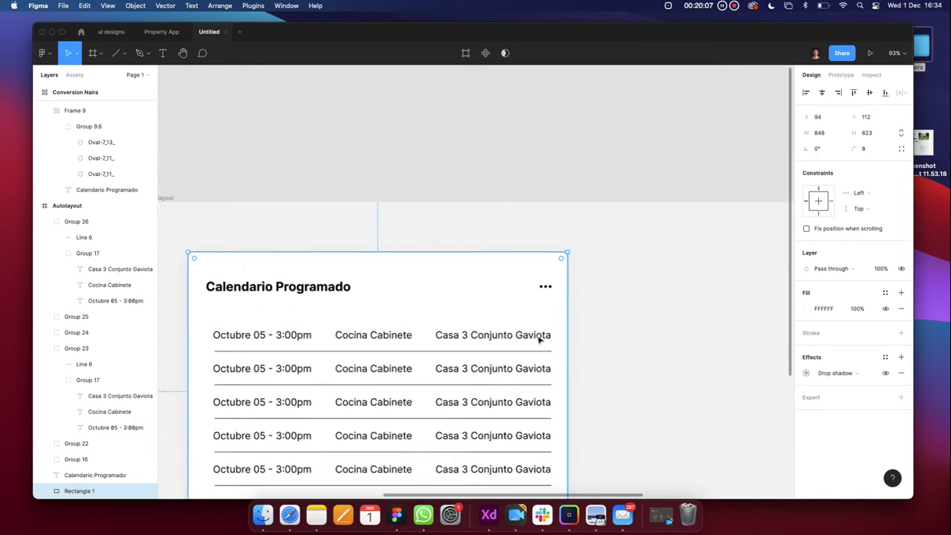
click(829, 136)
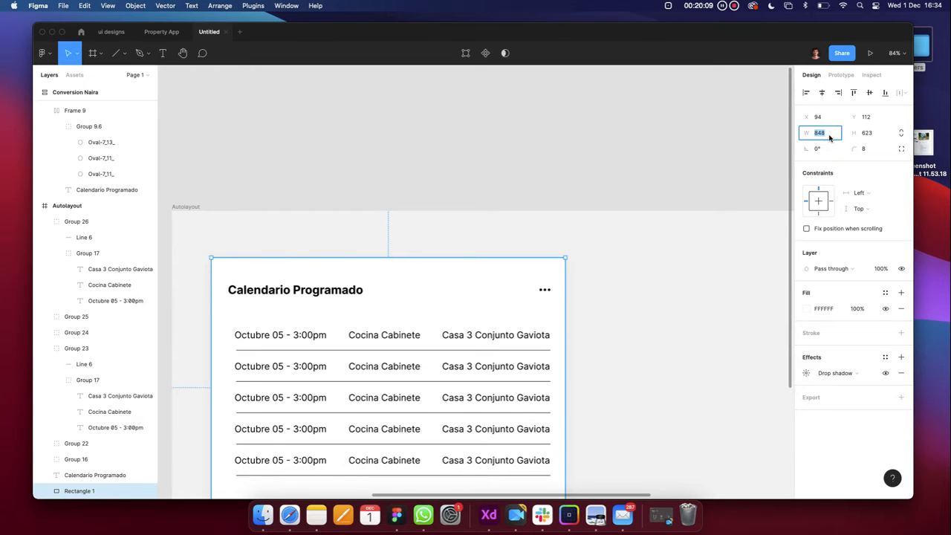
text(+4)
key(Return)
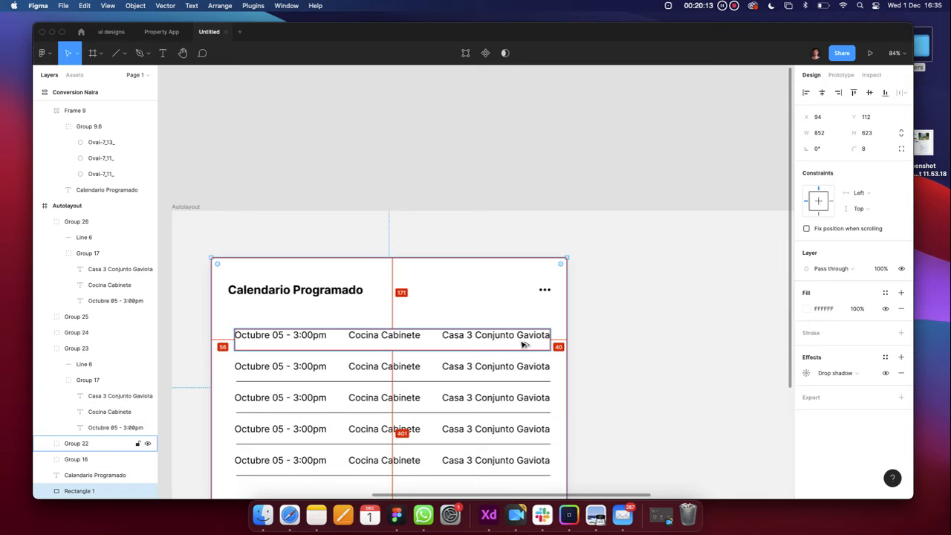
click(253, 290)
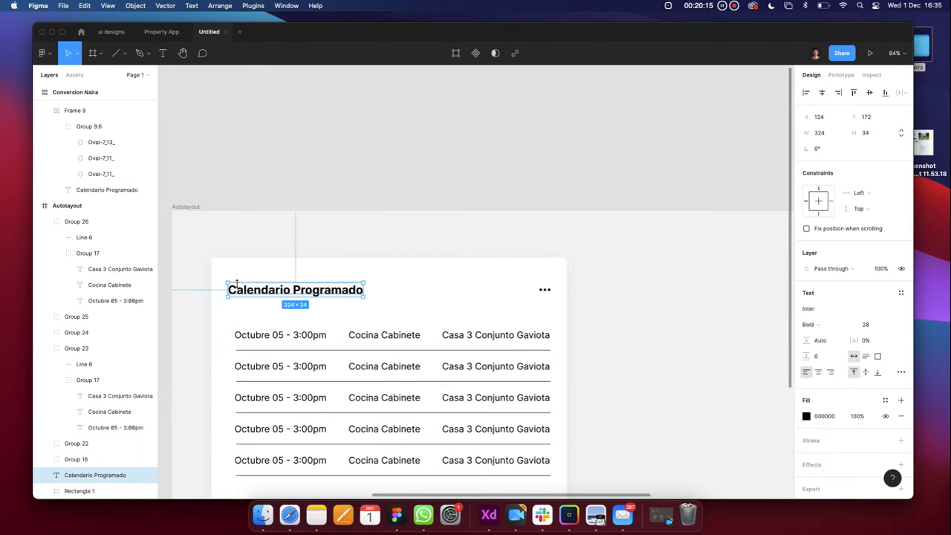
click(255, 341)
scroll(257, 341, down, 3)
scroll(257, 340, down, 1)
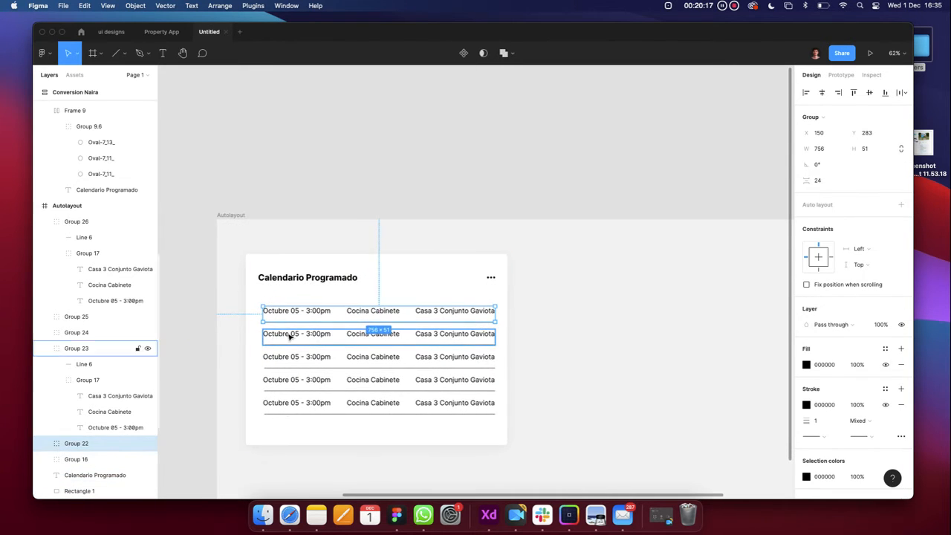
shift+click(289, 336)
shift+click(287, 360)
shift+click(286, 381)
shift+click(287, 404)
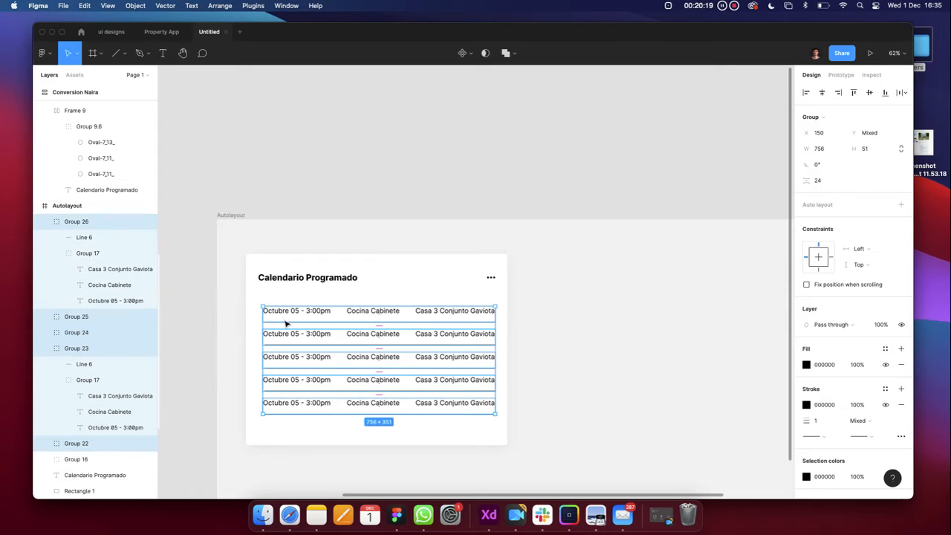
drag(281, 312, 255, 325)
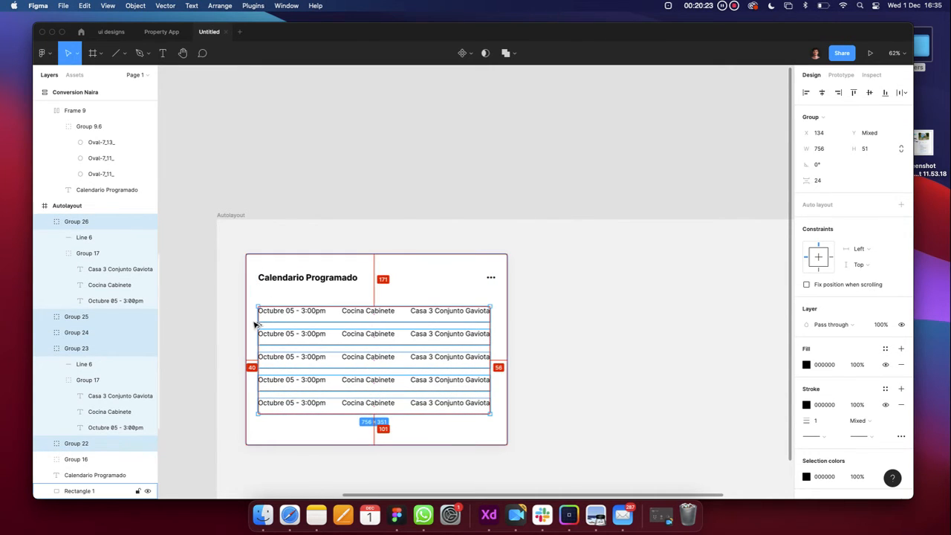
click(504, 310)
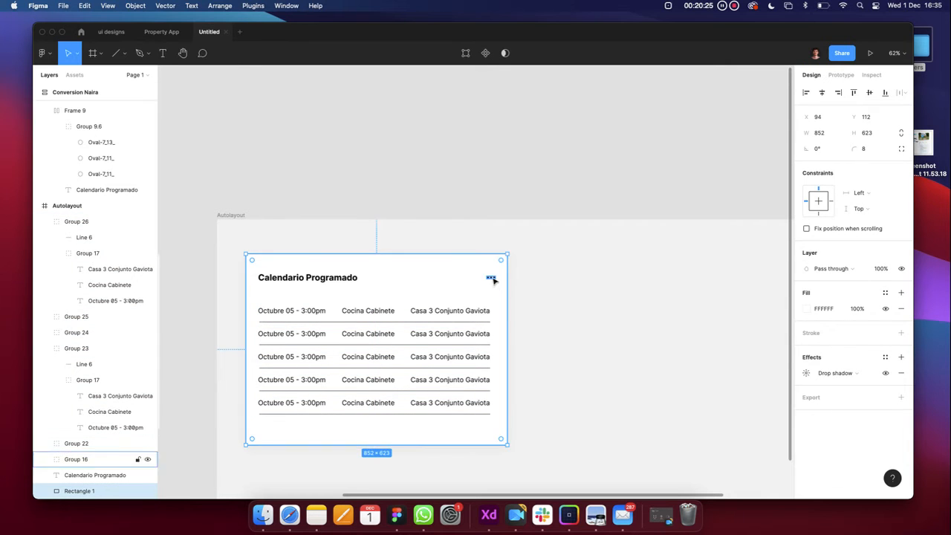
click(493, 280)
scroll(492, 284, up, 5)
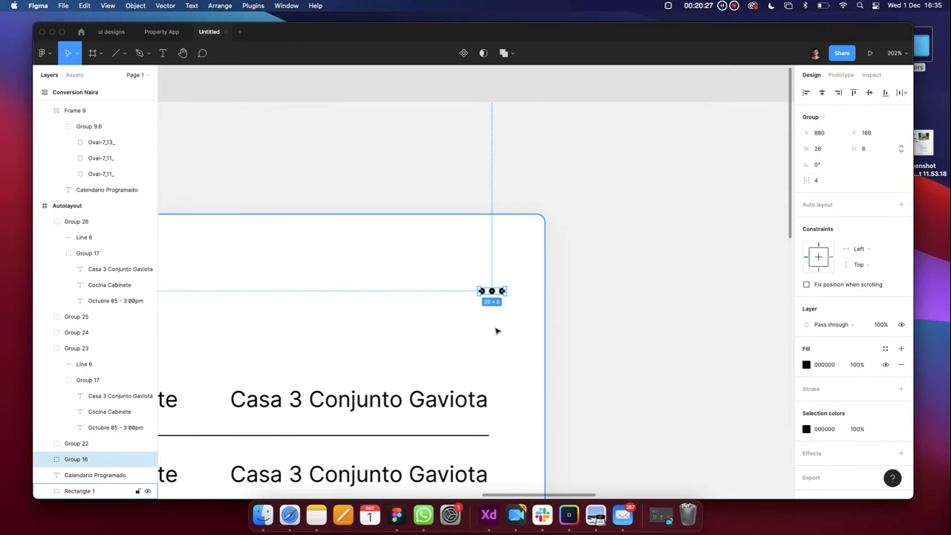
scroll(534, 308, down, 5)
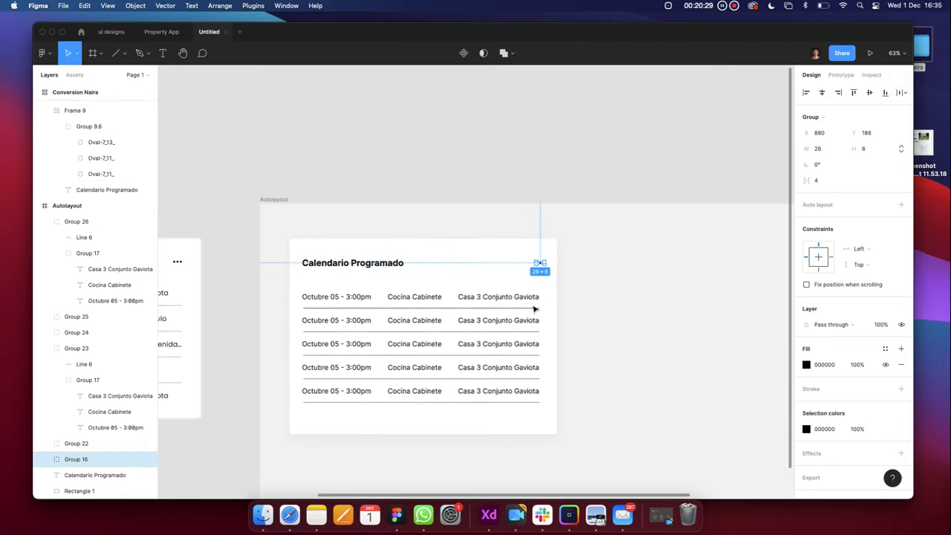
click(574, 314)
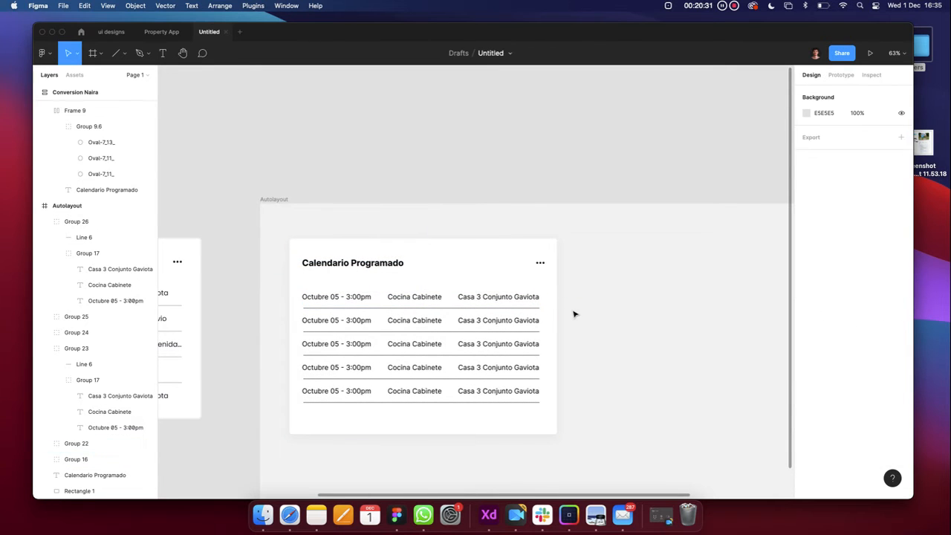
click(552, 308)
click(541, 263)
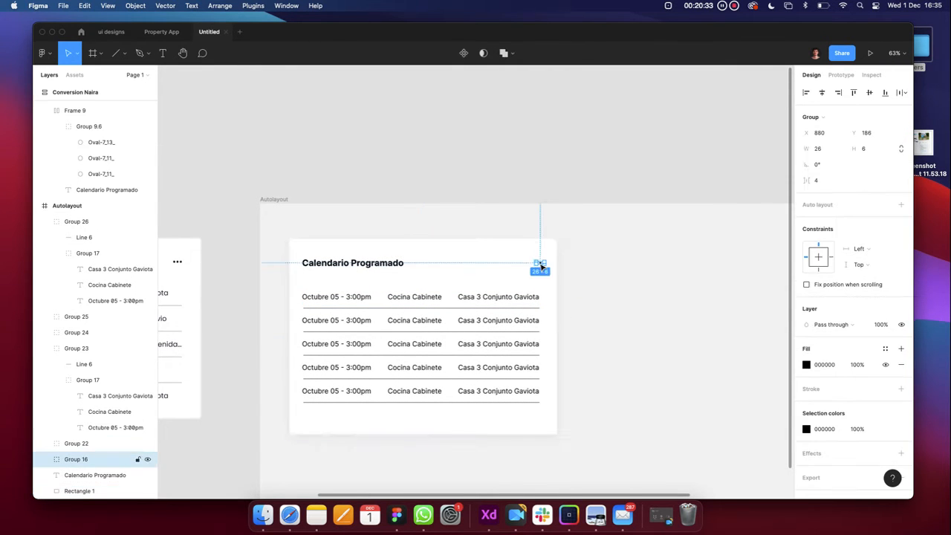
scroll(543, 266, up, 5)
click(523, 340)
scroll(563, 345, down, 6)
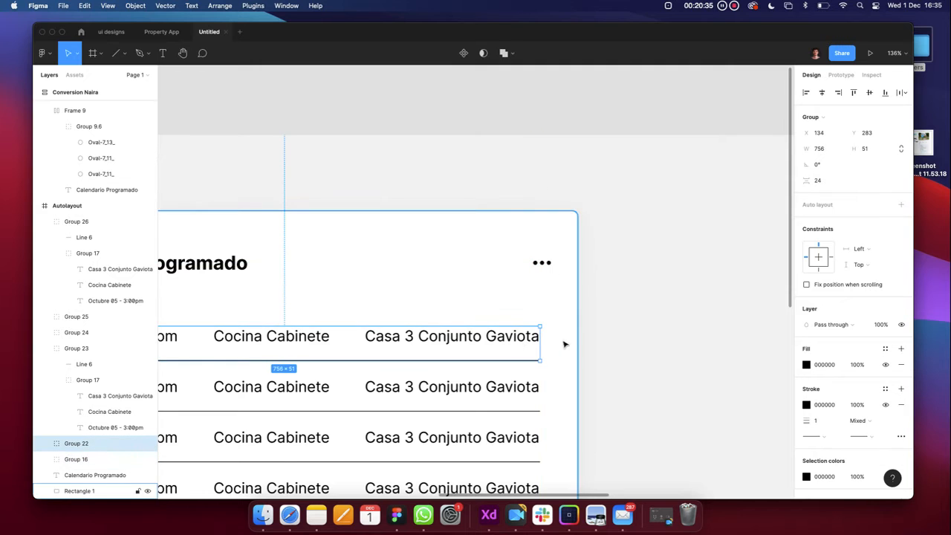
click(590, 339)
scroll(590, 339, down, 1)
scroll(590, 338, left, 1)
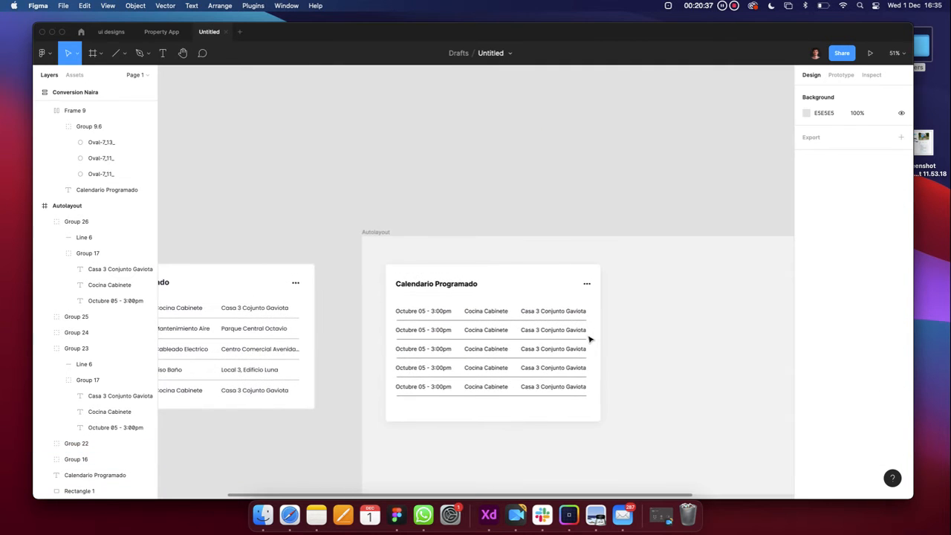
scroll(593, 334, left, 1)
click(607, 317)
scroll(607, 315, up, 10)
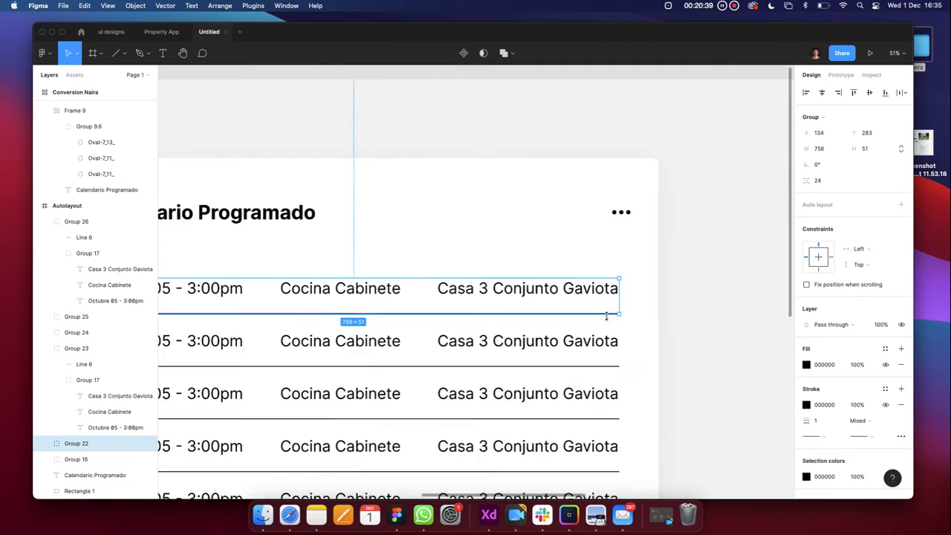
scroll(606, 316, up, 5)
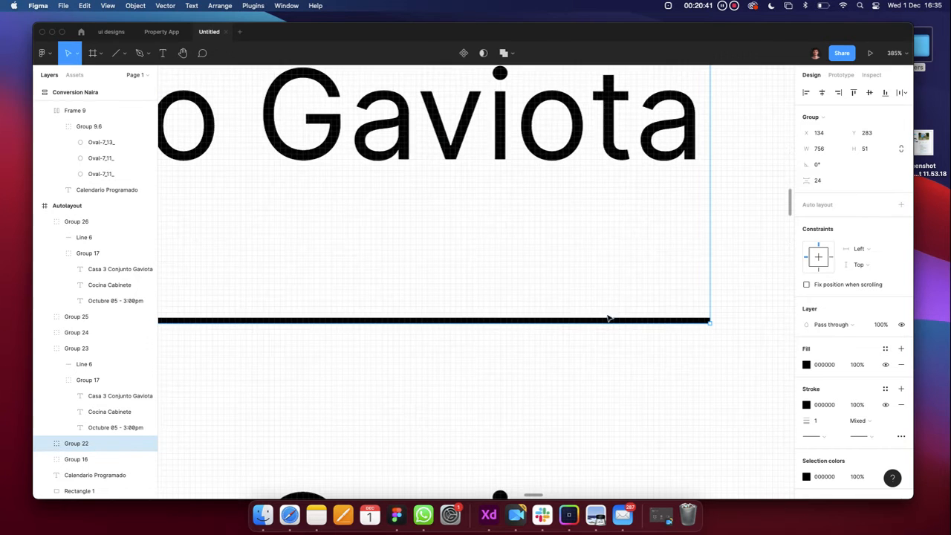
click(607, 319)
scroll(606, 318, down, 9)
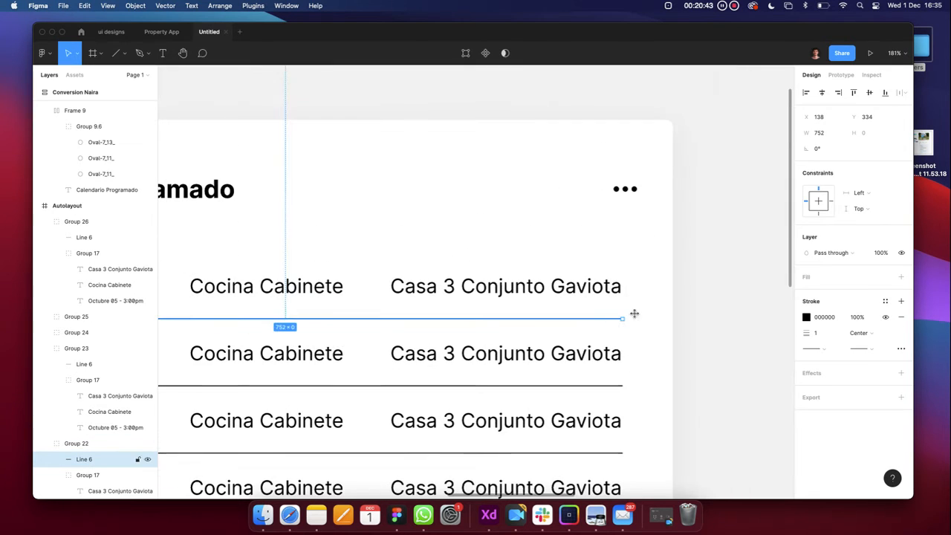
Expand Groups 22–25 in the Layers panel to reveal each row's Line 6 divider layer
click(603, 315)
click(585, 288)
scroll(586, 287, down, 3)
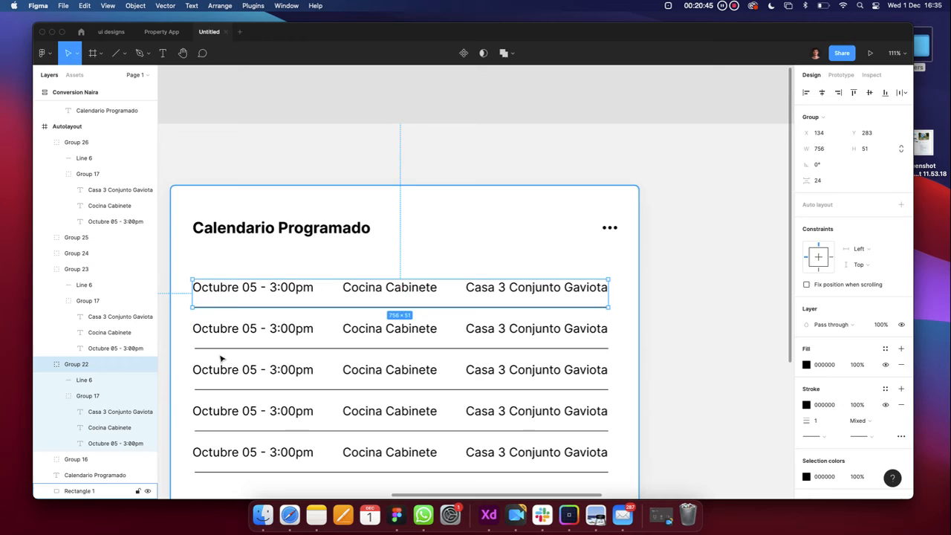
click(94, 380)
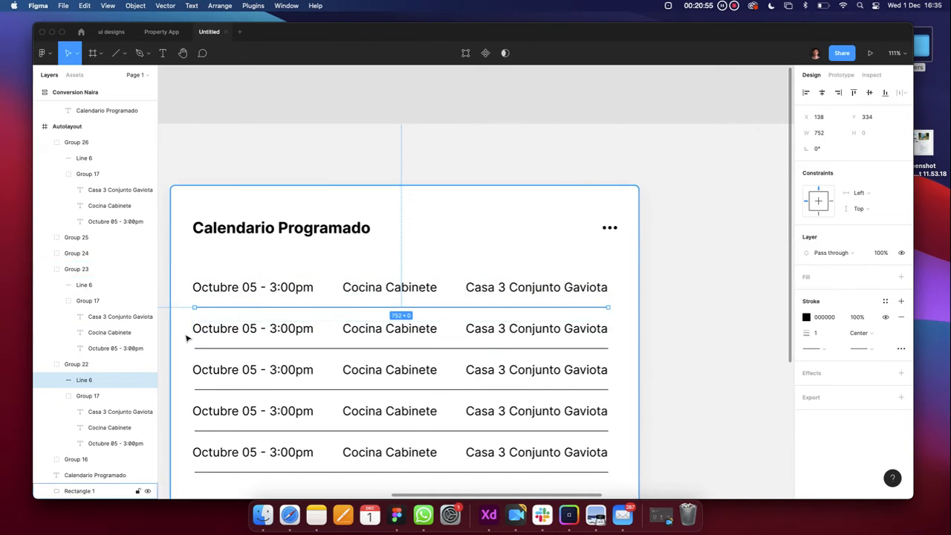
click(46, 269)
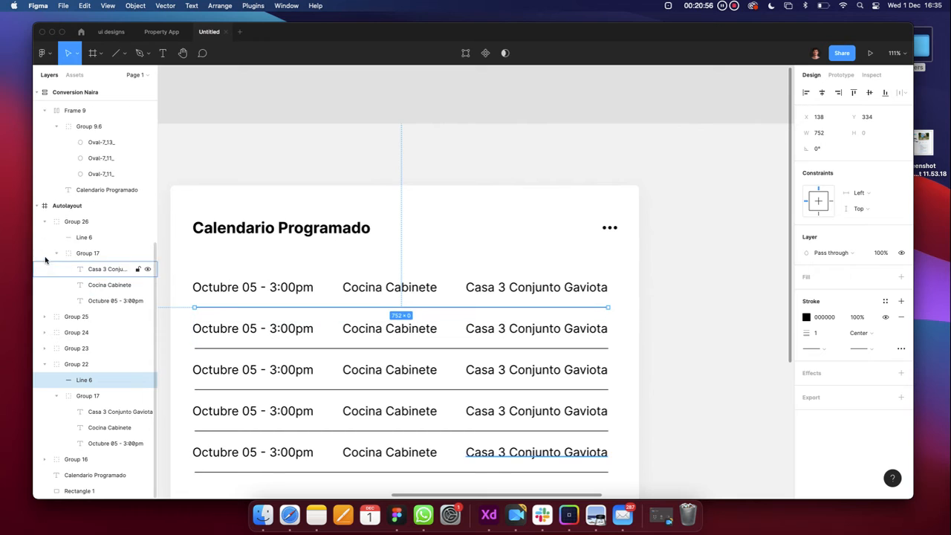
click(46, 317)
scroll(47, 318, down, 2)
click(45, 366)
scroll(43, 366, down, 3)
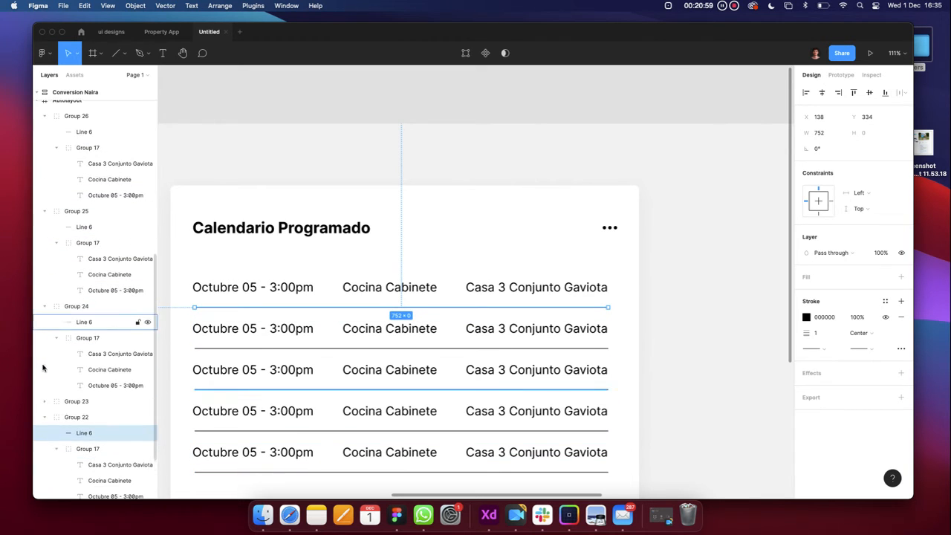
click(45, 418)
click(45, 427)
scroll(46, 427, down, 5)
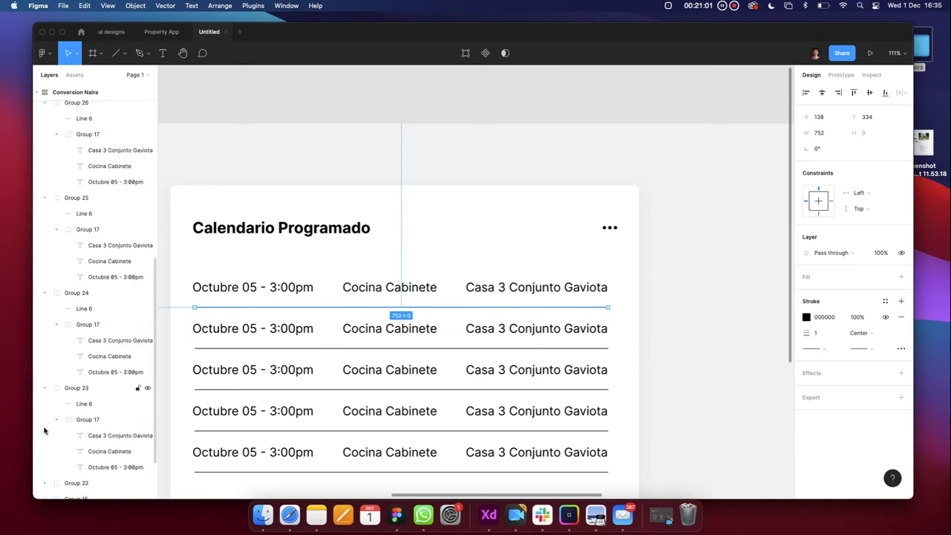
click(45, 420)
scroll(46, 446, down, 3)
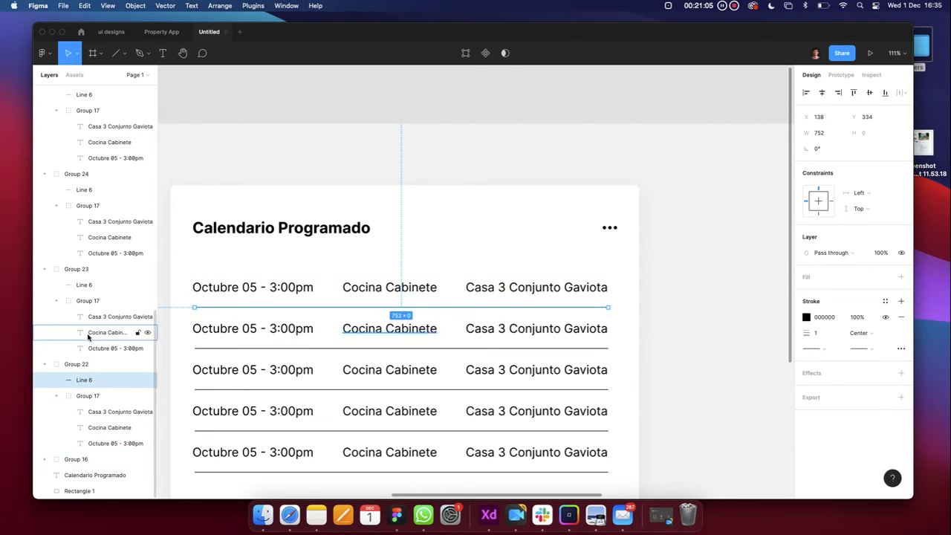
scroll(88, 334, up, 14)
Select the bottom row's divider line, Line 6 in Group 26
click(87, 272)
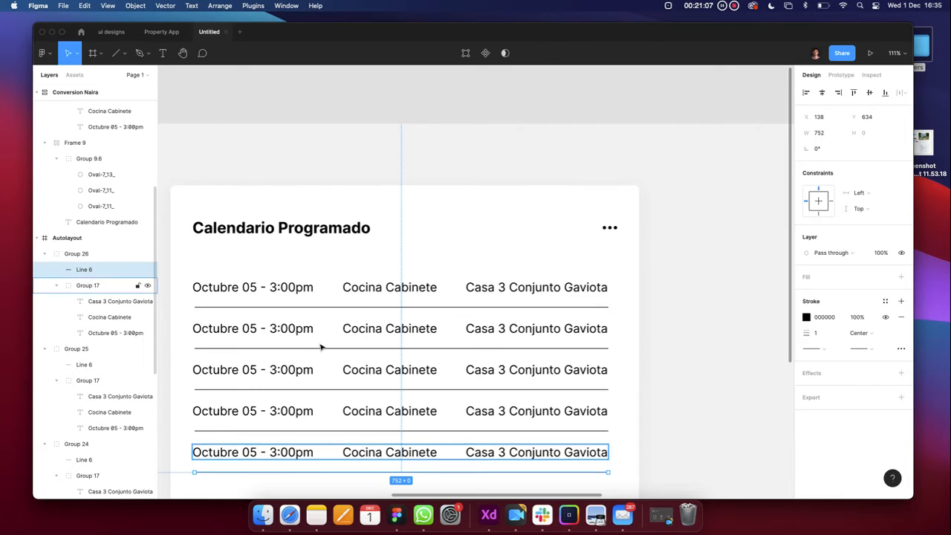
scroll(352, 406, down, 2)
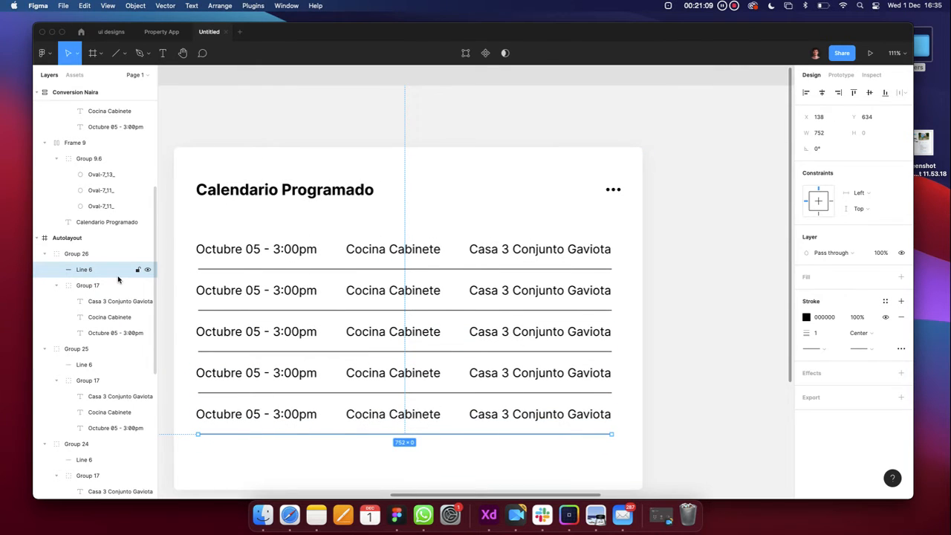
shift+click(97, 365)
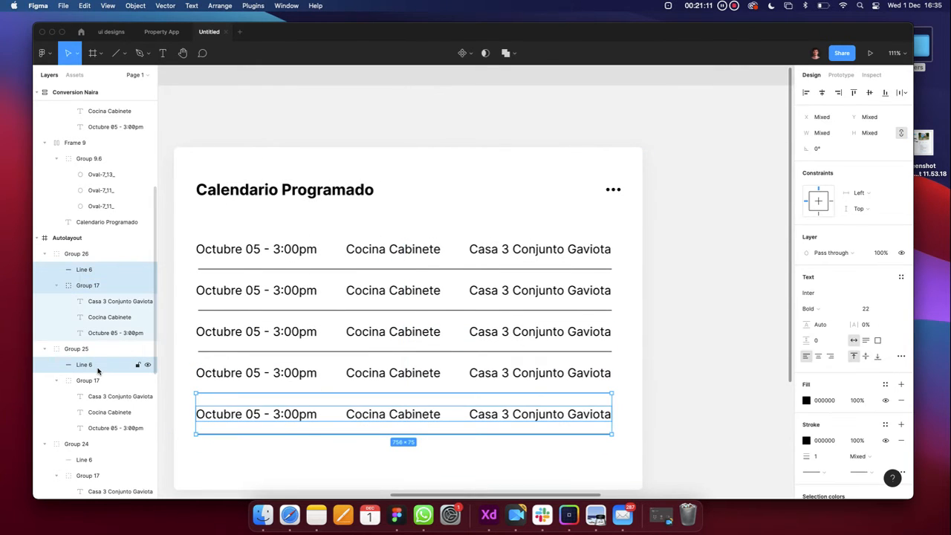
click(721, 370)
click(591, 432)
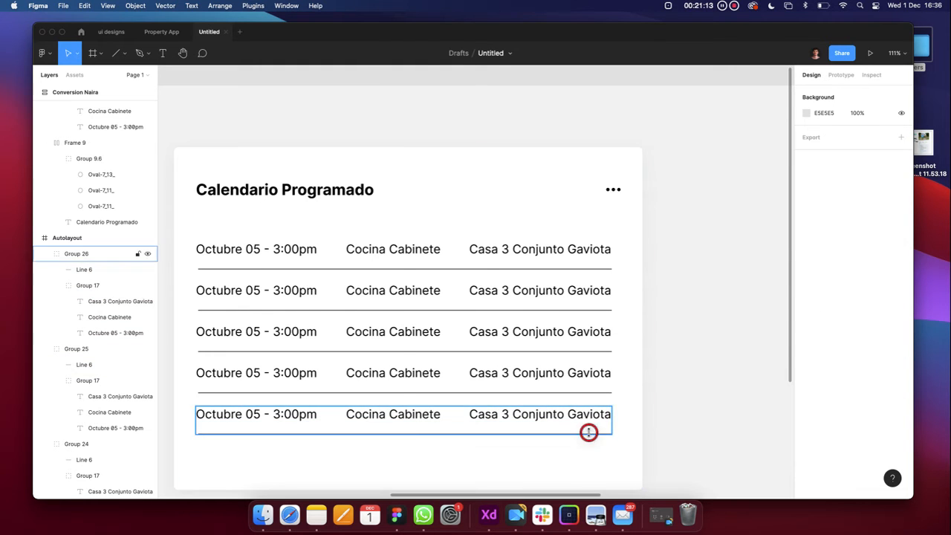
scroll(591, 436, up, 5)
scroll(591, 436, up, 10)
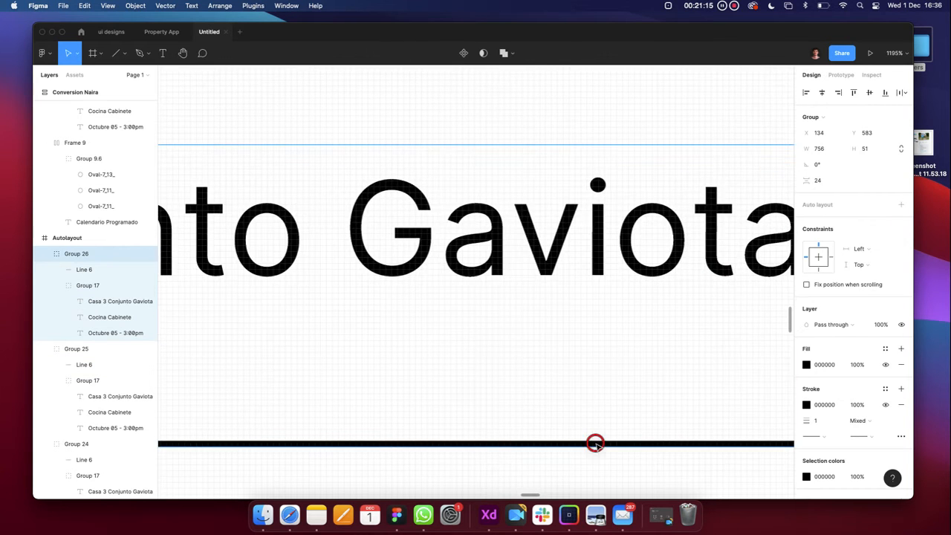
click(596, 443)
scroll(597, 446, down, 5)
scroll(605, 357, up, 5)
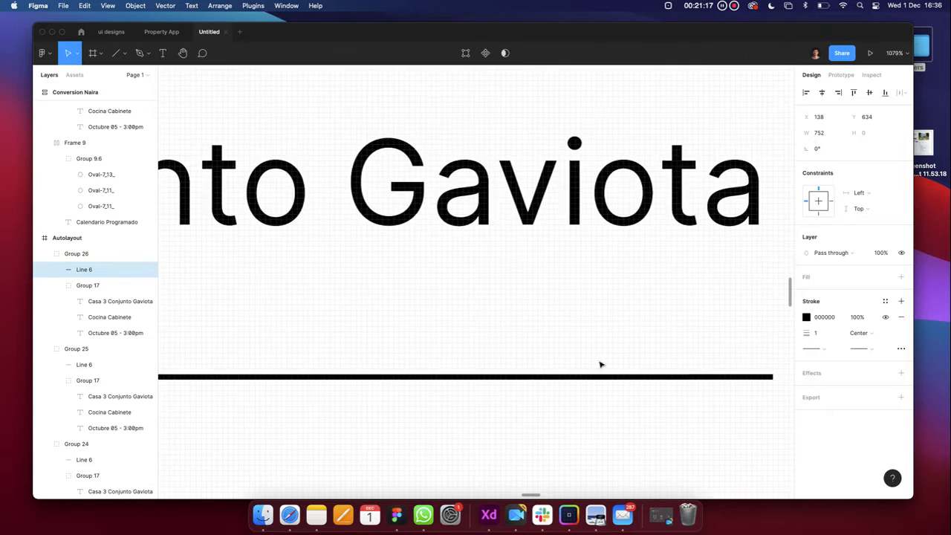
scroll(594, 379, up, 3)
Add the divider lines of Groups 25, 24, 23 and 22 to the selection
shift+click(593, 380)
scroll(594, 379, down, 8)
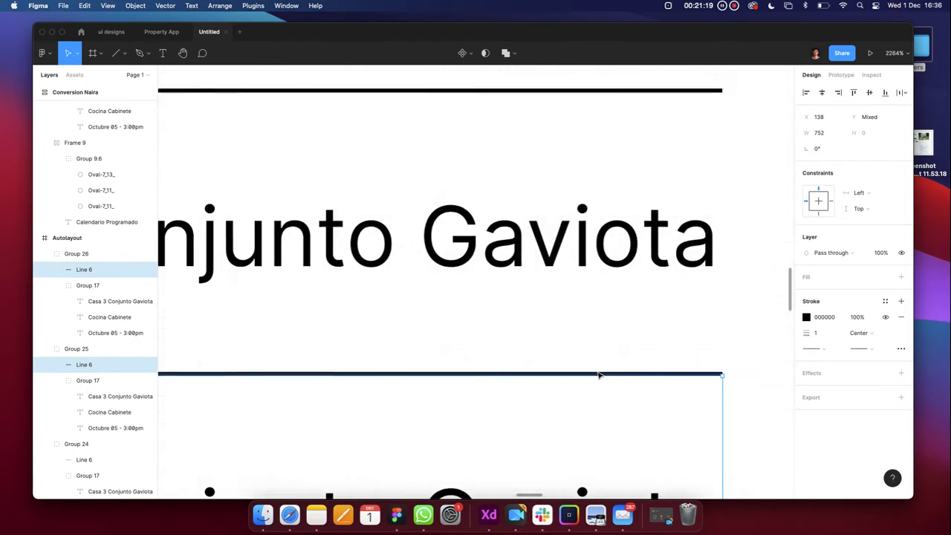
scroll(568, 334, up, 10)
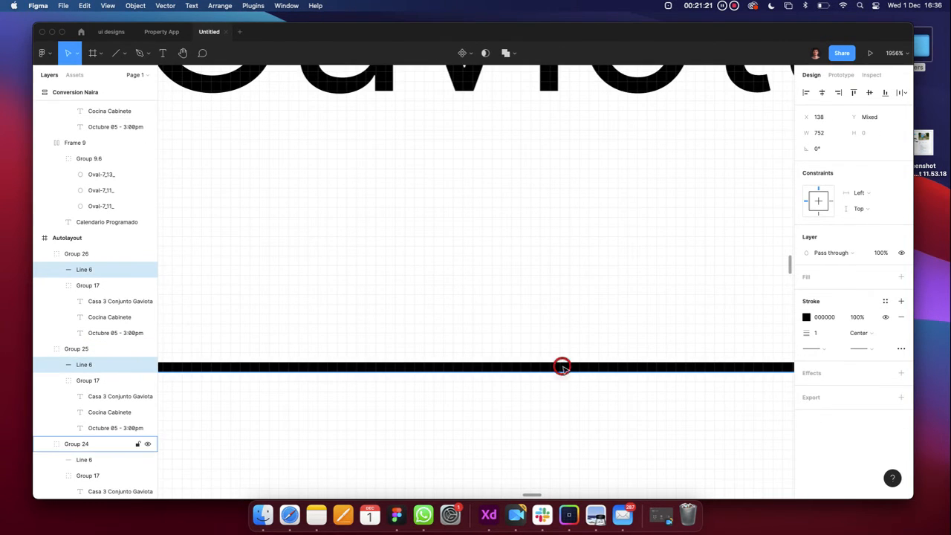
shift+click(565, 367)
scroll(565, 367, down, 6)
scroll(565, 319, up, 8)
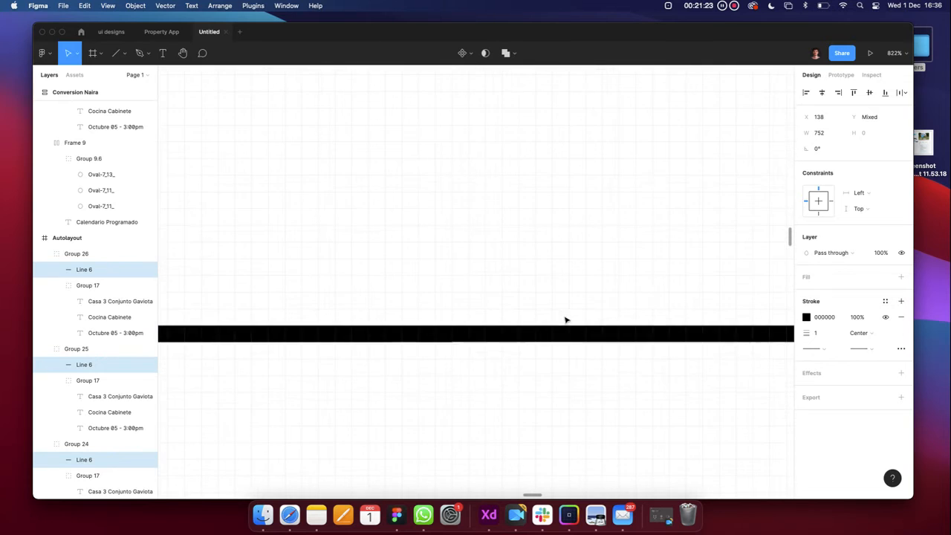
shift+click(563, 331)
scroll(565, 326, down, 10)
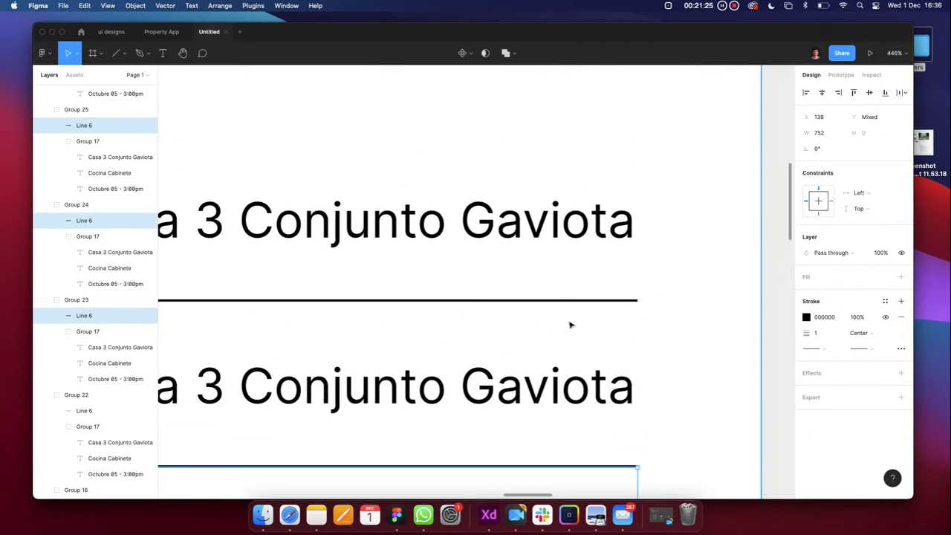
shift+click(565, 284)
scroll(584, 273, down, 5)
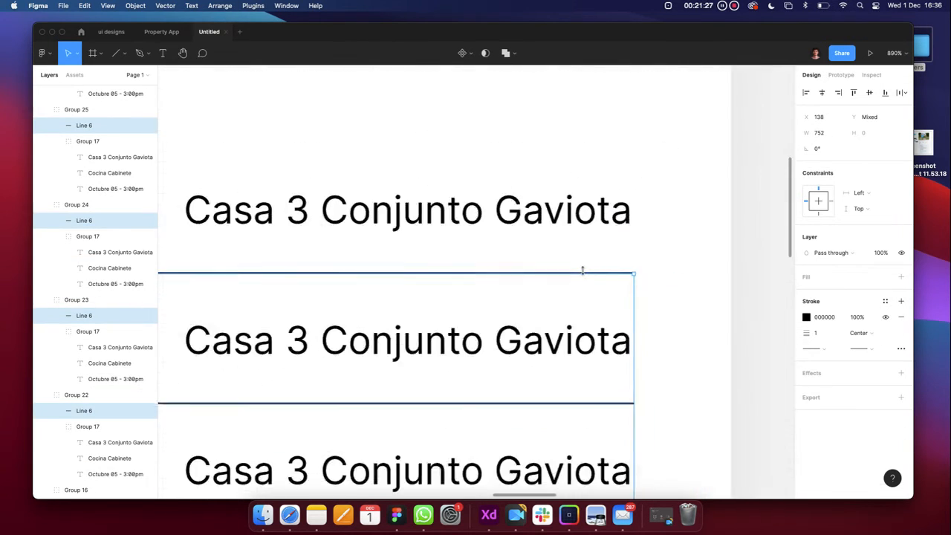
scroll(615, 290, up, 3)
scroll(615, 290, down, 5)
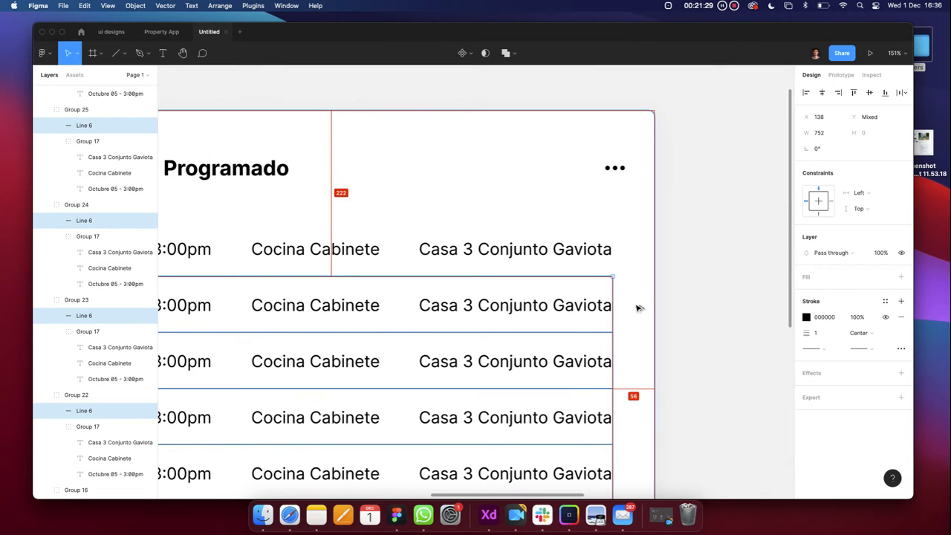
scroll(636, 303, up, 3)
scroll(602, 300, down, 6)
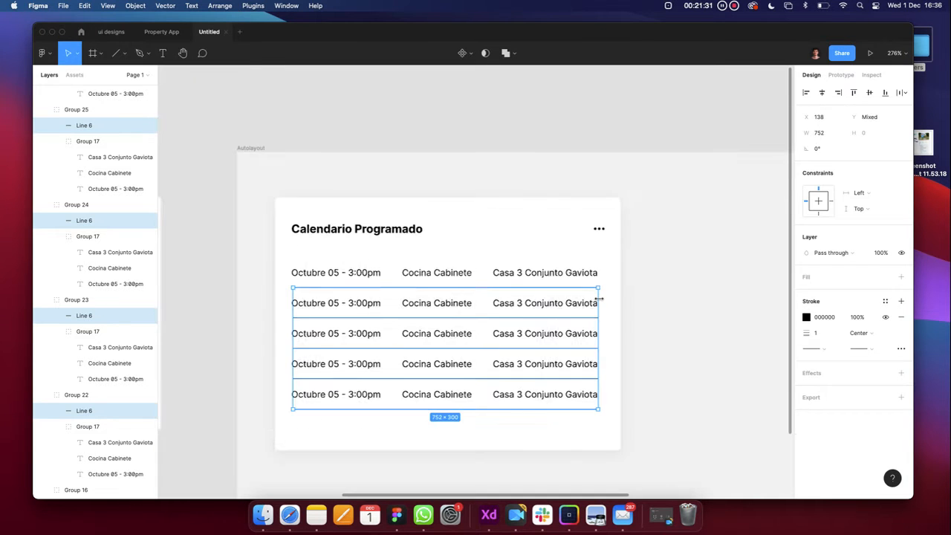
mouse_move(600, 298)
mouse_down()
mouse_move(622, 297)
mouse_move(608, 299)
mouse_up()
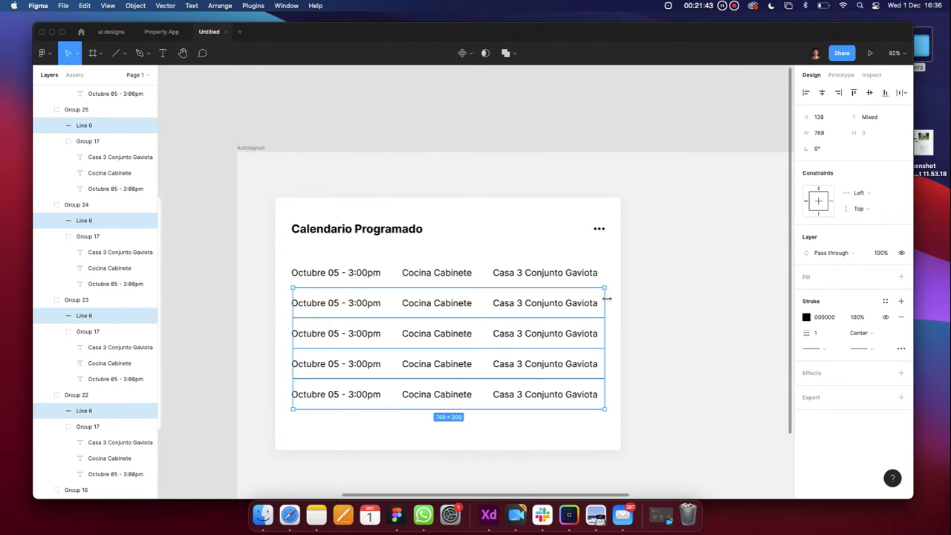
click(633, 295)
scroll(632, 295, down, 5)
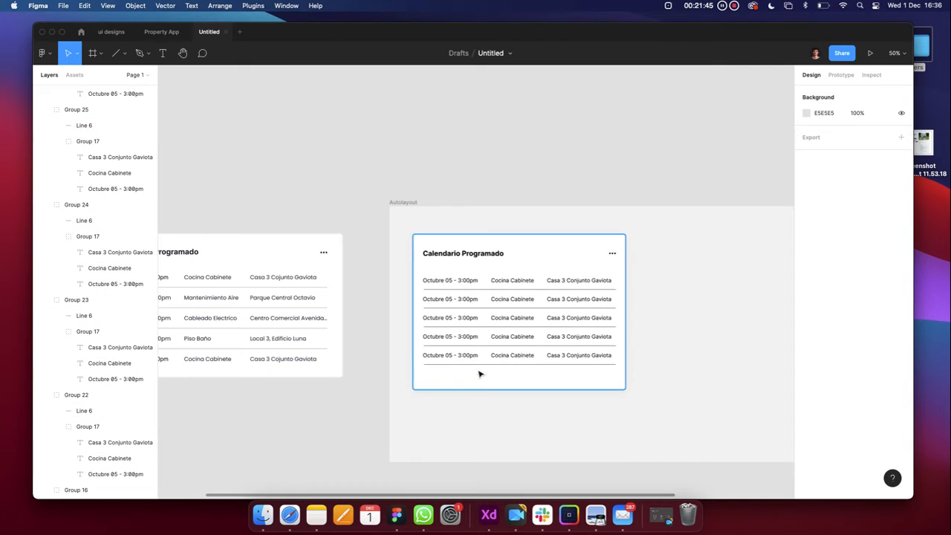
click(488, 381)
click(659, 297)
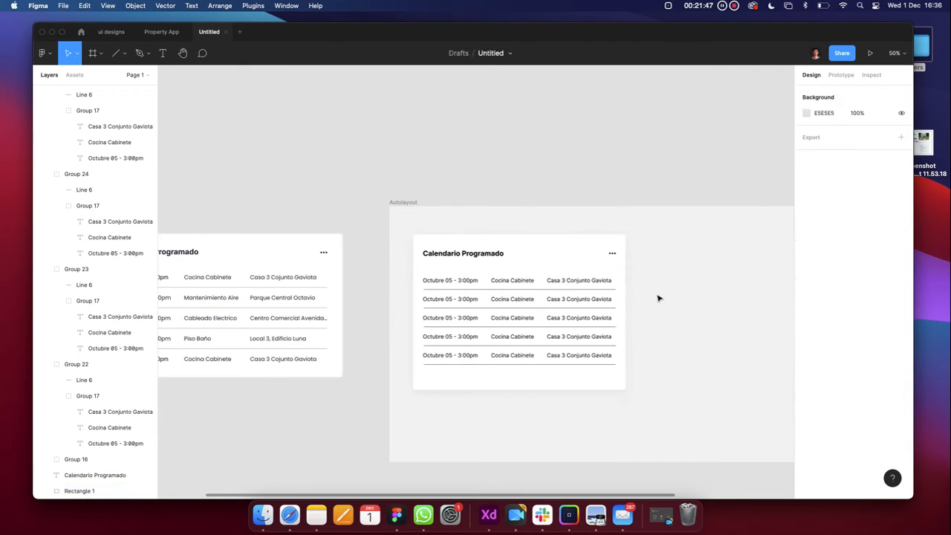
scroll(658, 299, down, 3)
click(533, 271)
scroll(533, 272, up, 6)
scroll(533, 271, down, 5)
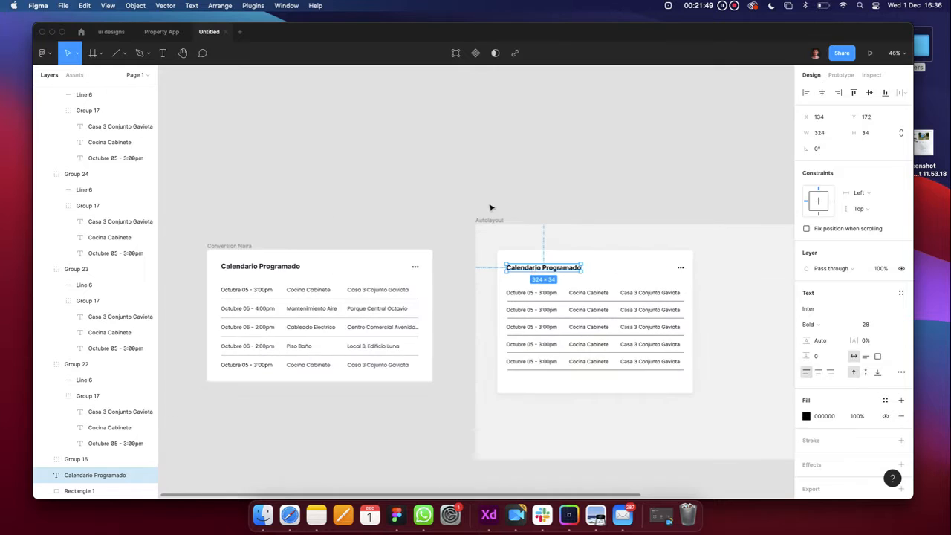
click(490, 206)
scroll(490, 206, down, 4)
scroll(490, 206, up, 4)
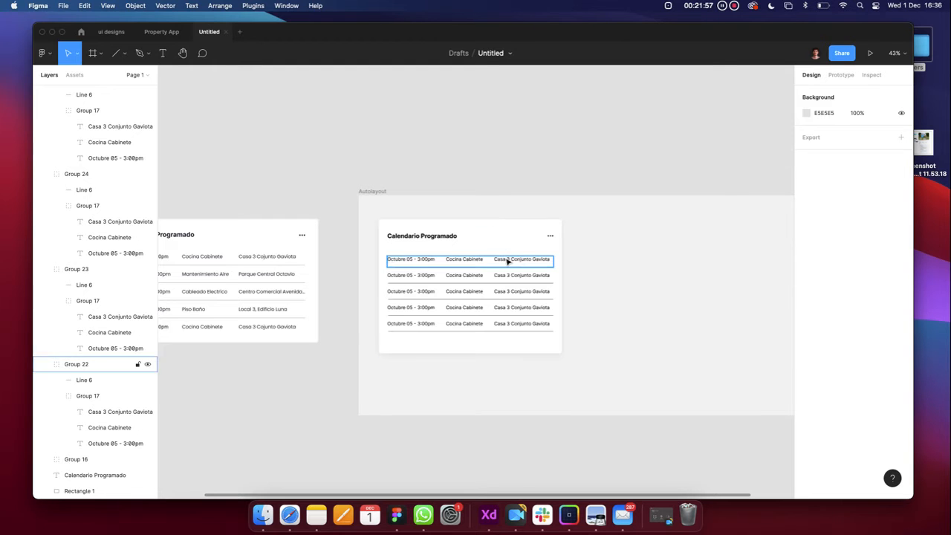
scroll(474, 280, up, 5)
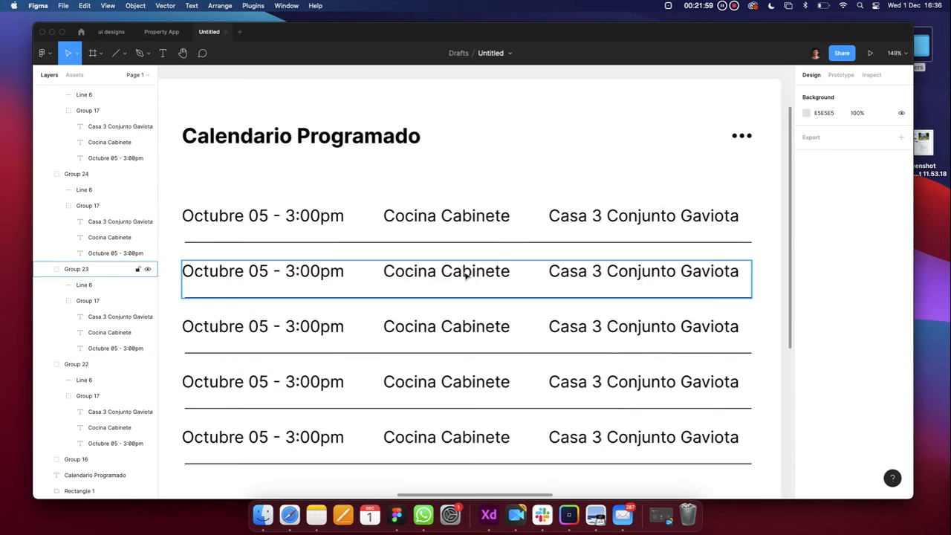
scroll(461, 276, up, 10)
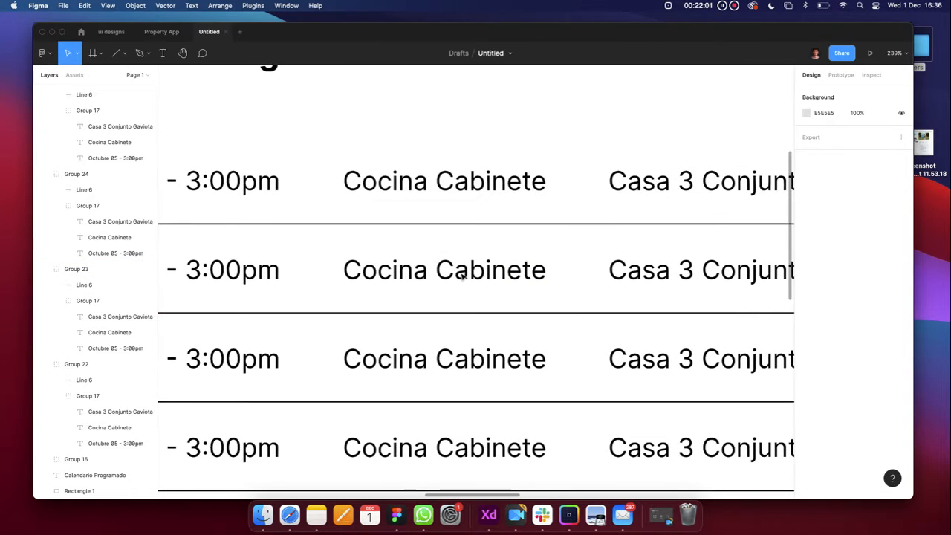
double_click(450, 273)
scroll(455, 277, down, 5)
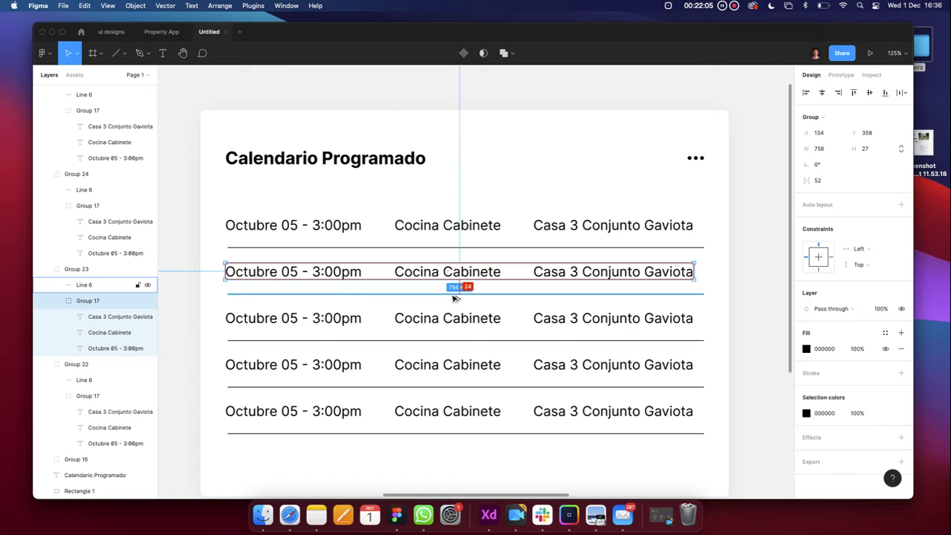
Change row 3 to 'xxxxxxxx' and 'Casa 3 32323 Gaviota', row 4 to 'ffffffffff', row 5 to 'Casa 56 Conjunto Gaviota'
click(454, 295)
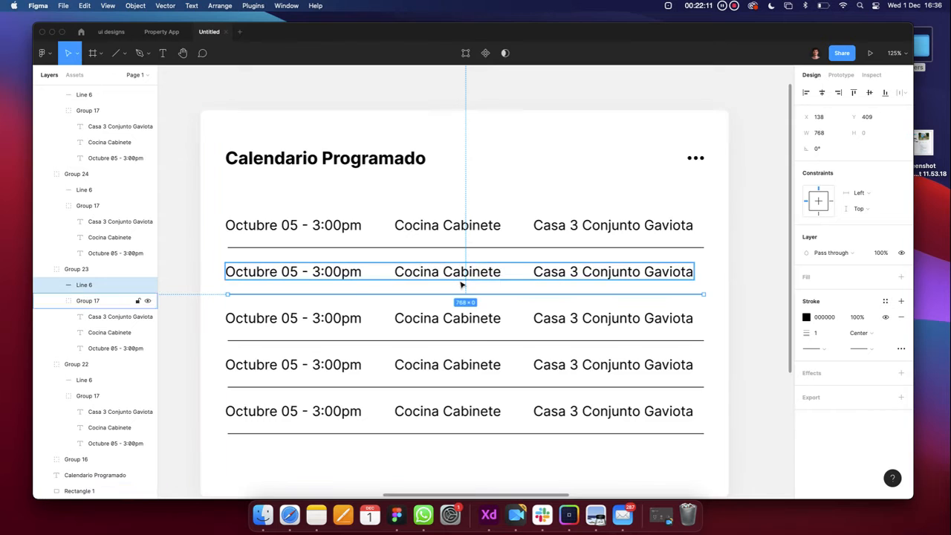
scroll(445, 313, down, 5)
double_click(441, 316)
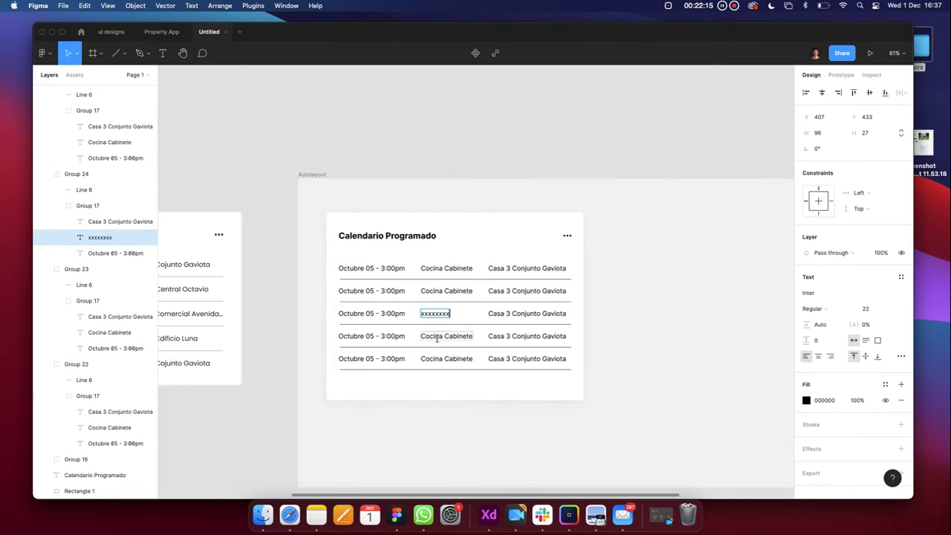
click(437, 338)
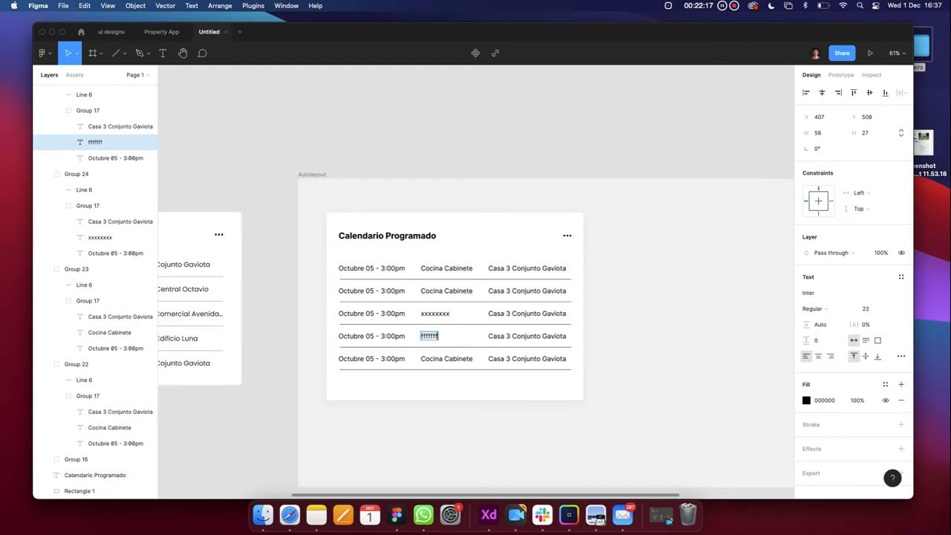
click(500, 360)
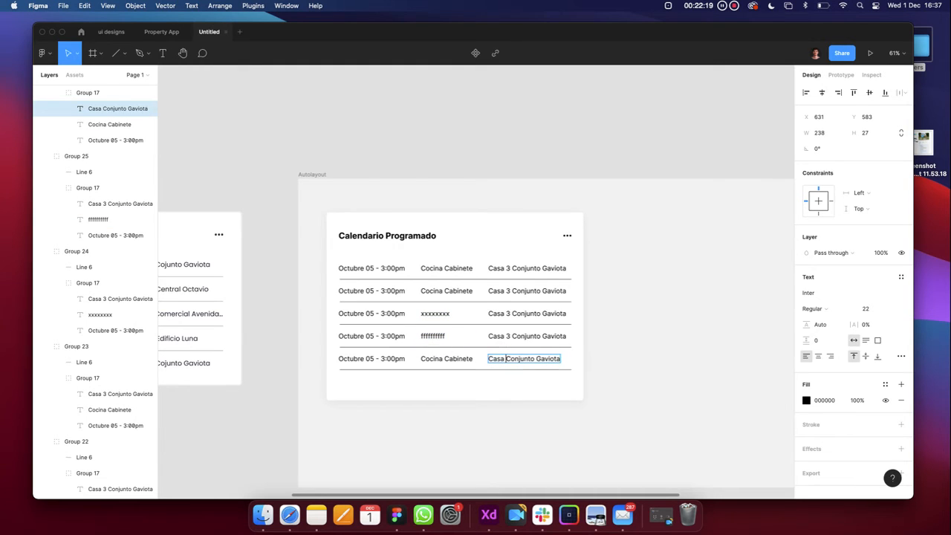
click(522, 313)
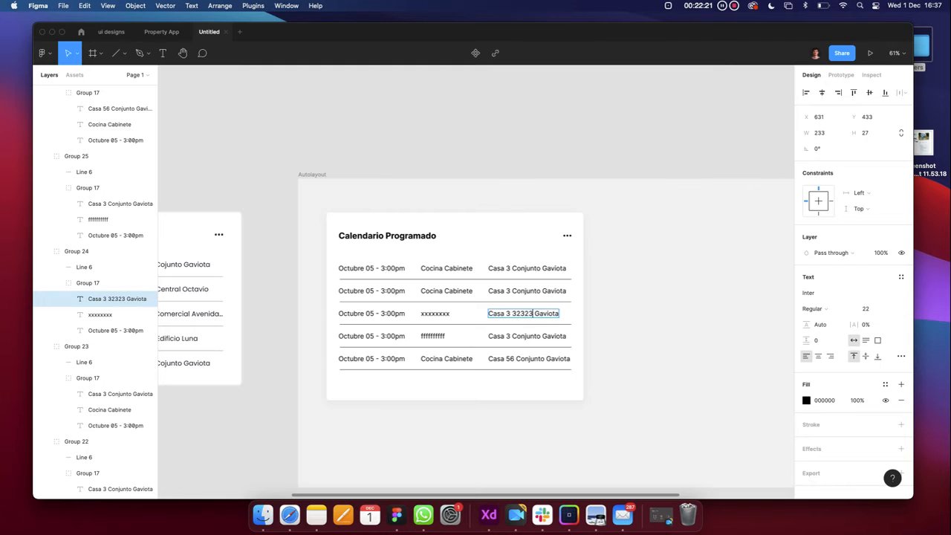
click(627, 309)
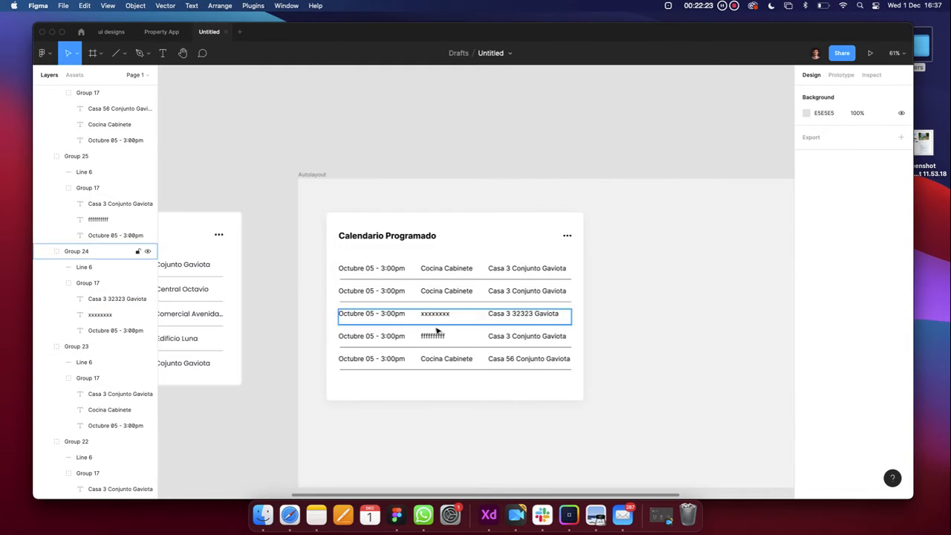
click(437, 295)
click(441, 274)
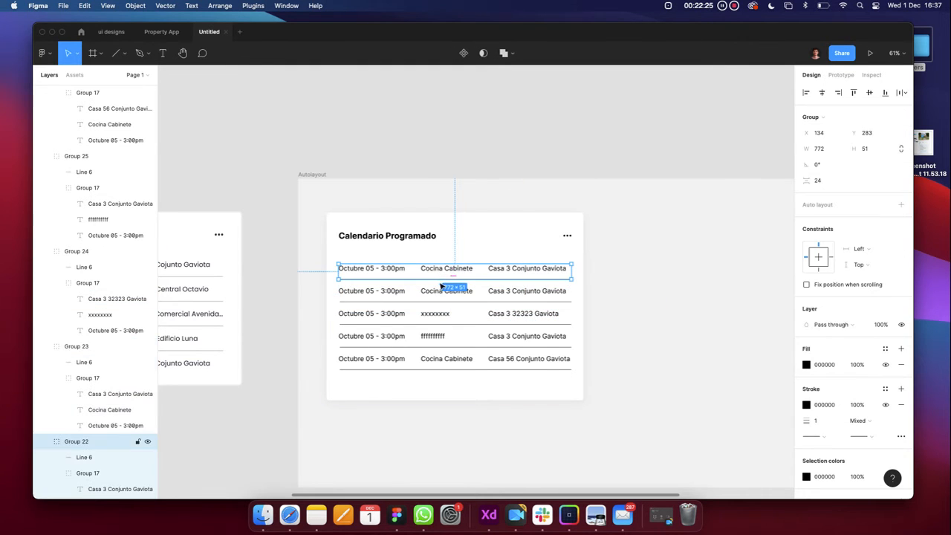
Nudge the divider line under the second row up slightly
click(442, 304)
scroll(441, 300, up, 8)
scroll(441, 312, up, 6)
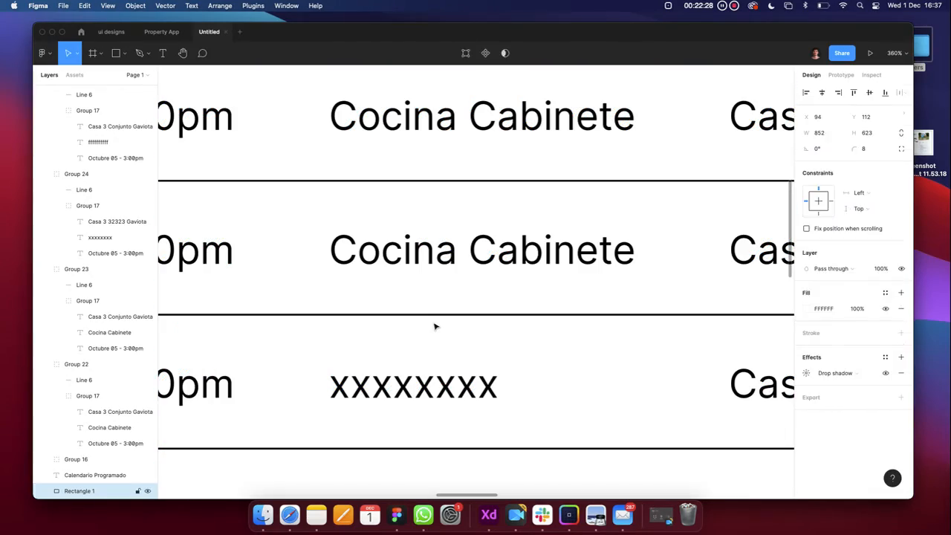
key(Escape)
click(439, 321)
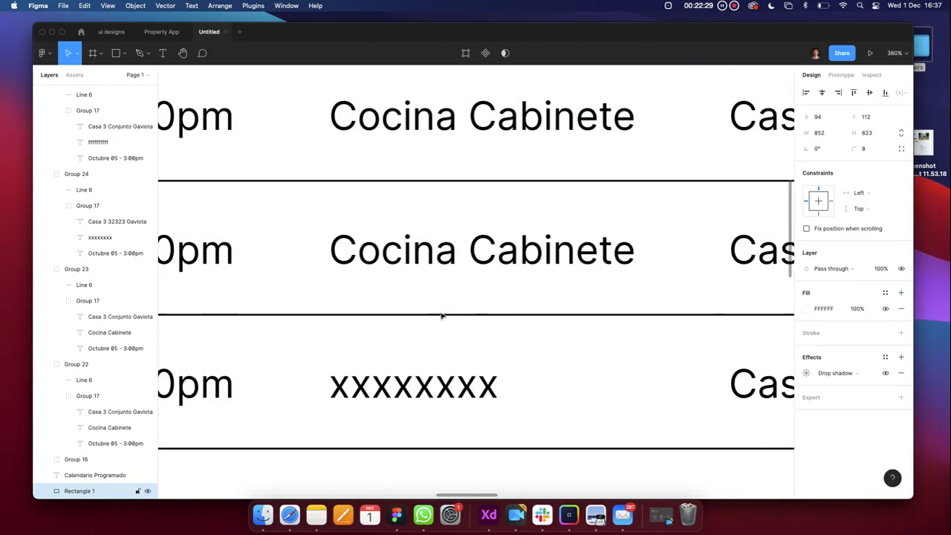
scroll(440, 316, up, 5)
click(440, 320)
scroll(441, 322, down, 2)
scroll(441, 323, down, 10)
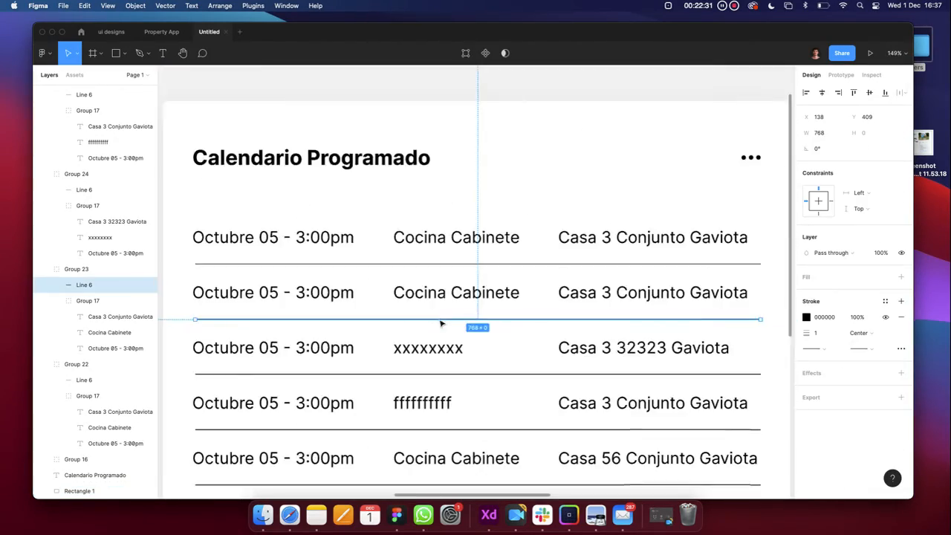
key(Up)
key(Up)
key(Up)
key(Up)
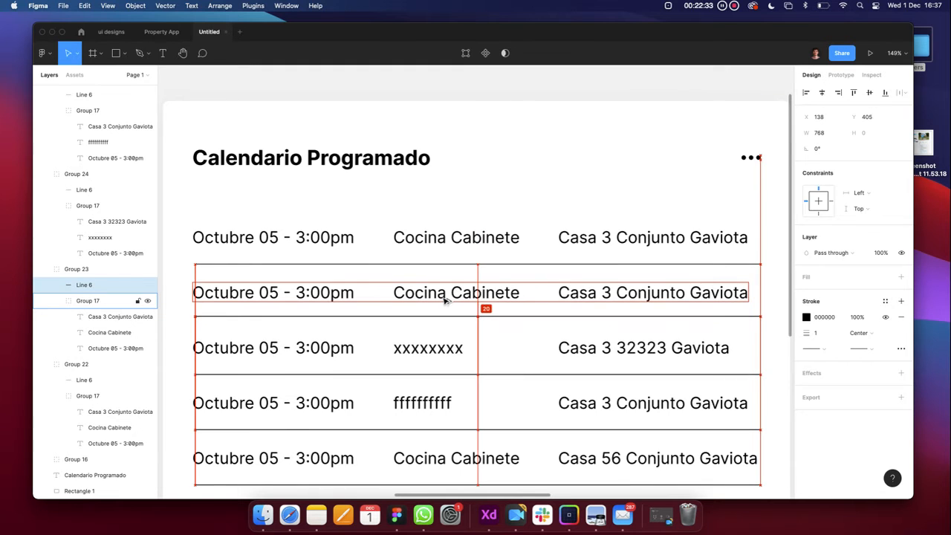
Fine-tune the third row's divider line position with an up and a down nudge
click(437, 375)
scroll(437, 377, up, 5)
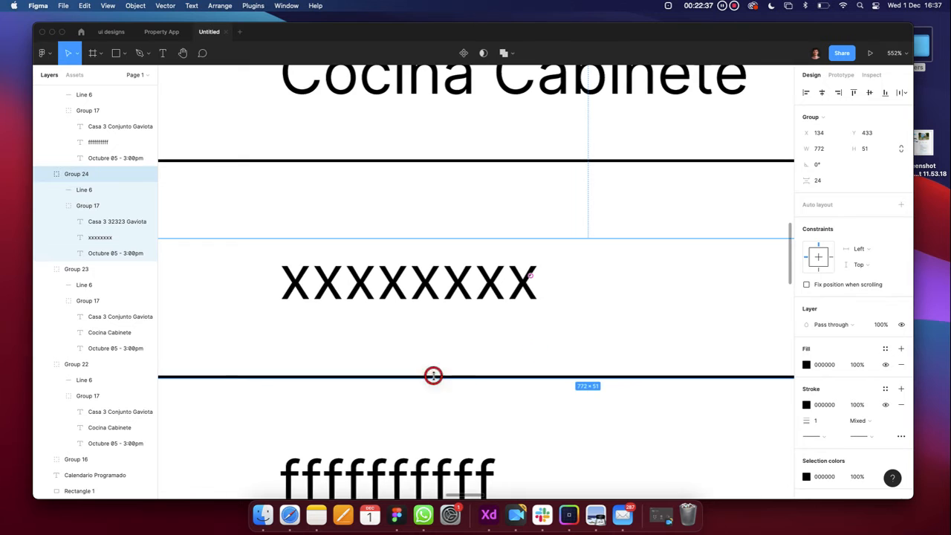
scroll(437, 378, up, 5)
double_click(435, 383)
scroll(435, 384, down, 5)
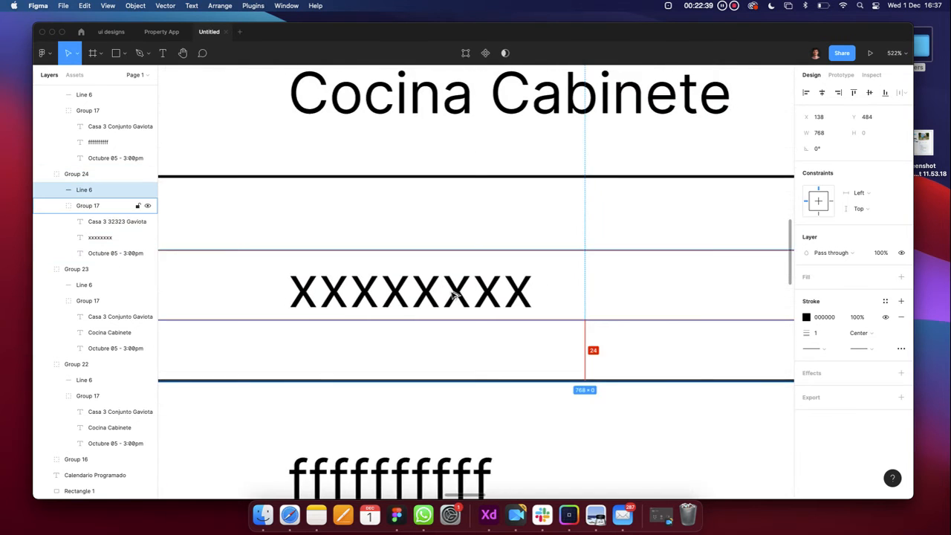
key(Up)
key(Up)
key(Up)
key(Up)
key(Up)
key(Down)
scroll(452, 327, down, 5)
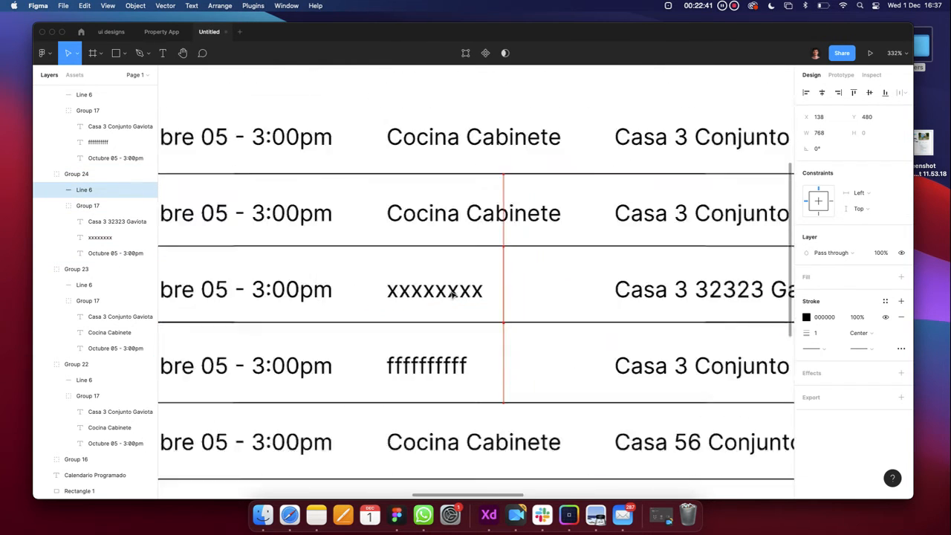
scroll(451, 363, up, 5)
click(447, 328)
scroll(449, 328, up, 2)
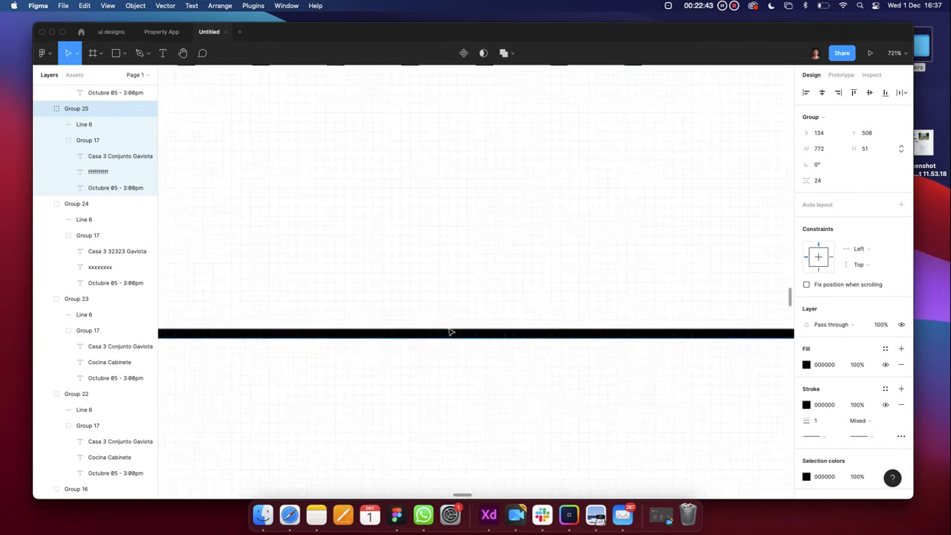
scroll(431, 329, down, 6)
scroll(408, 330, down, 5)
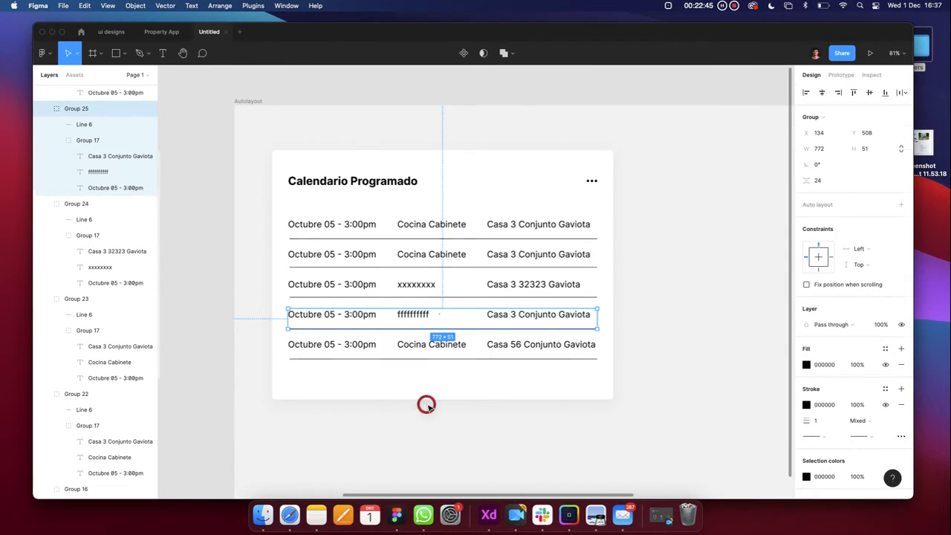
Select all five schedule row groups together
click(427, 405)
click(433, 235)
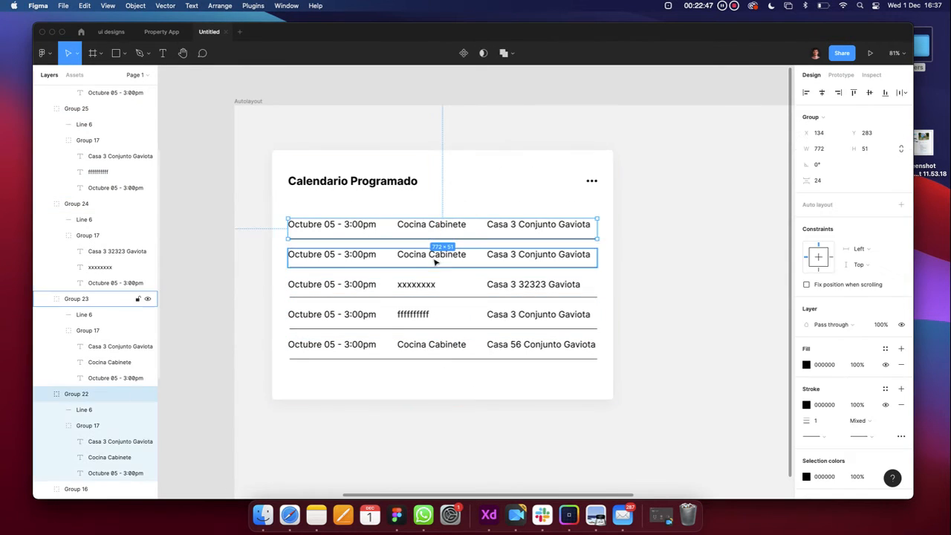
shift+click(435, 261)
shift+click(432, 288)
shift+click(418, 321)
shift+click(418, 347)
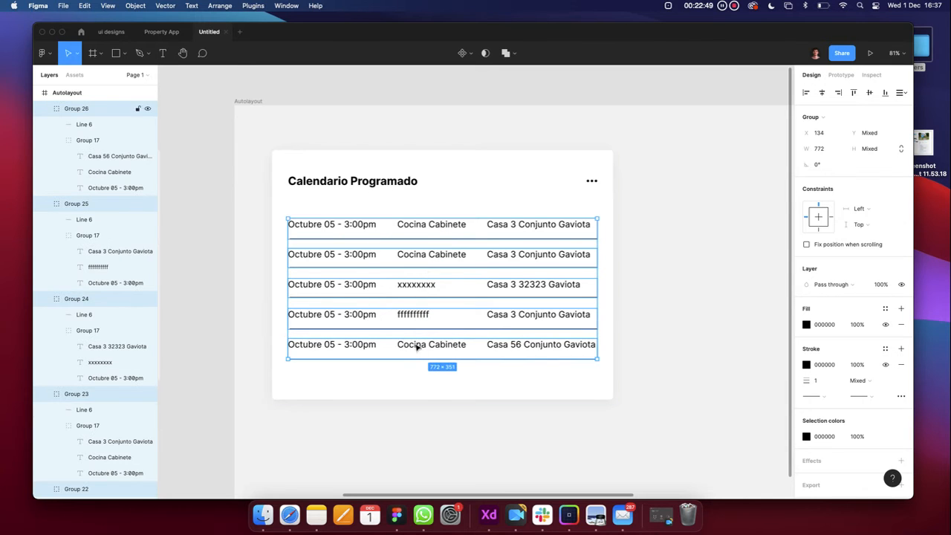
Distribute the five rows vertically with a 20 gap between them
click(901, 92)
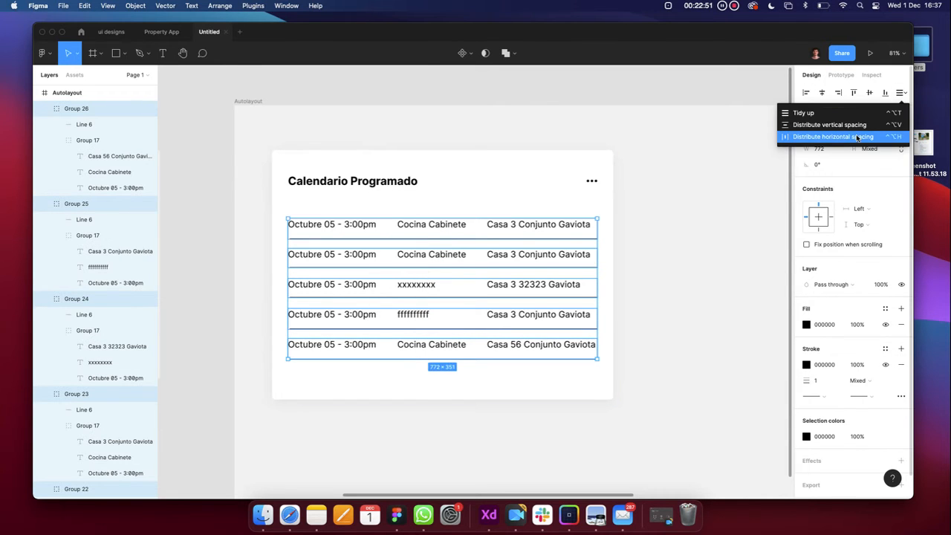
click(832, 124)
text(20)
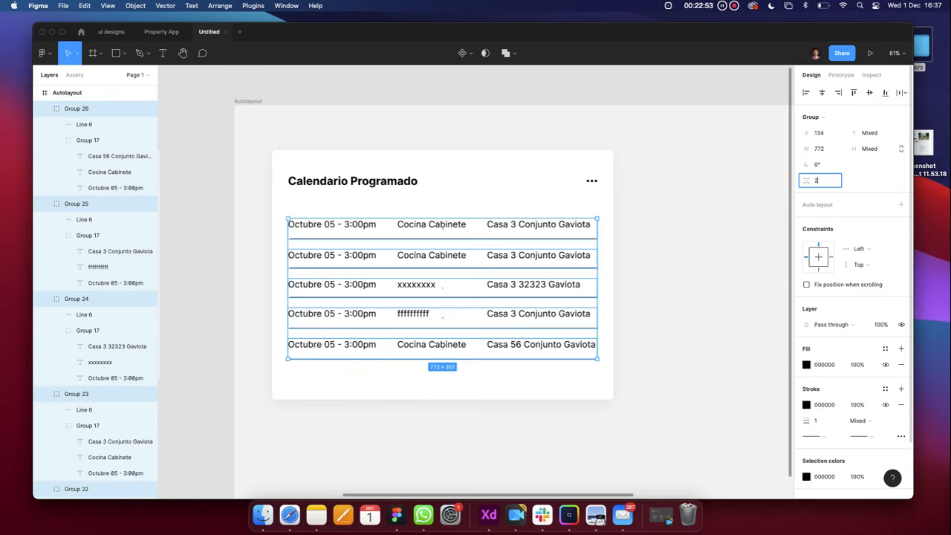
key(Return)
click(682, 244)
Shorten the white card background from the bottom, then undo the resize
scroll(416, 255, down, 1)
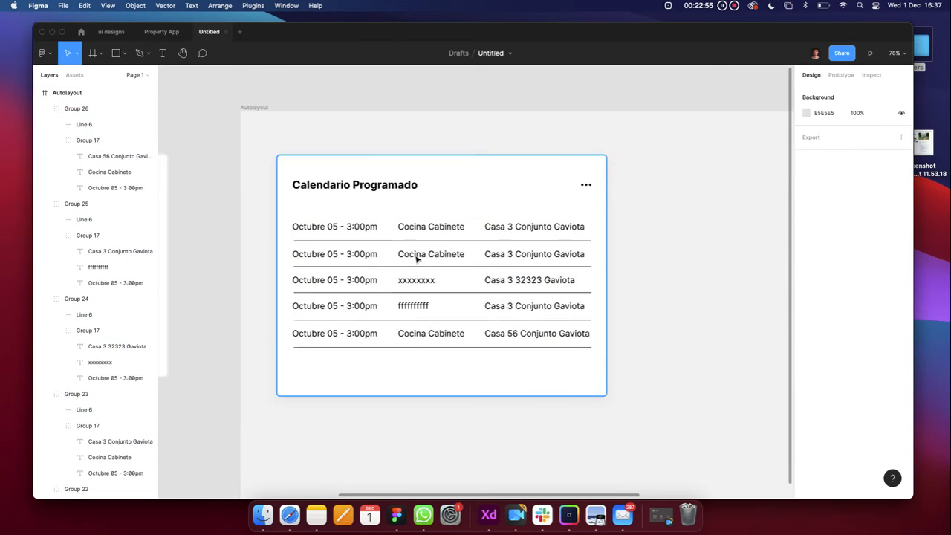
scroll(419, 262, down, 5)
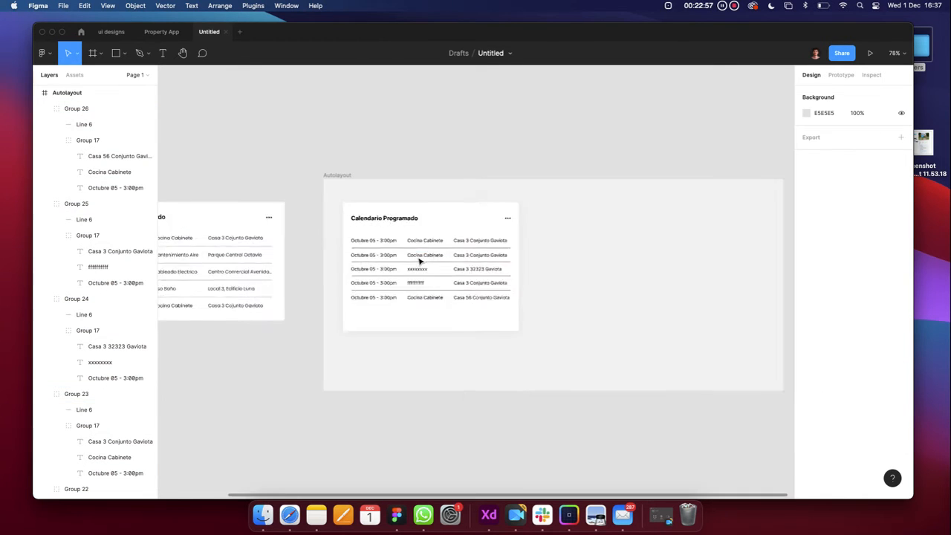
scroll(421, 261, left, 2)
click(469, 330)
scroll(469, 329, up, 5)
scroll(494, 330, down, 3)
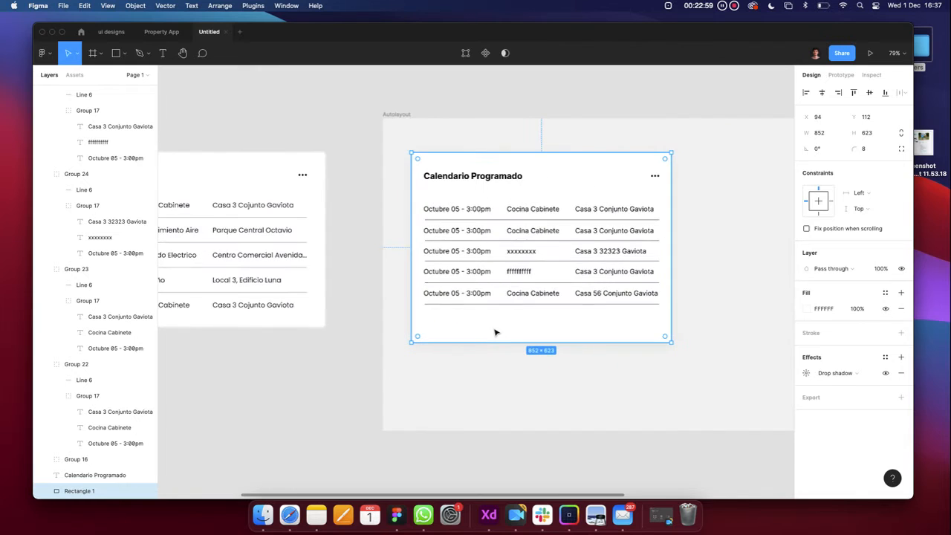
scroll(494, 338, right, 1)
drag(495, 341, 493, 325)
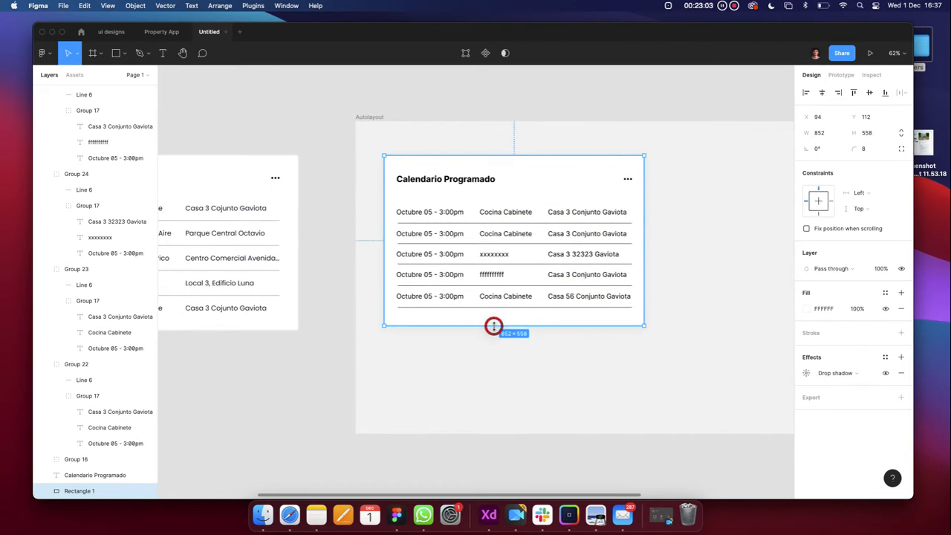
key(cmd+z)
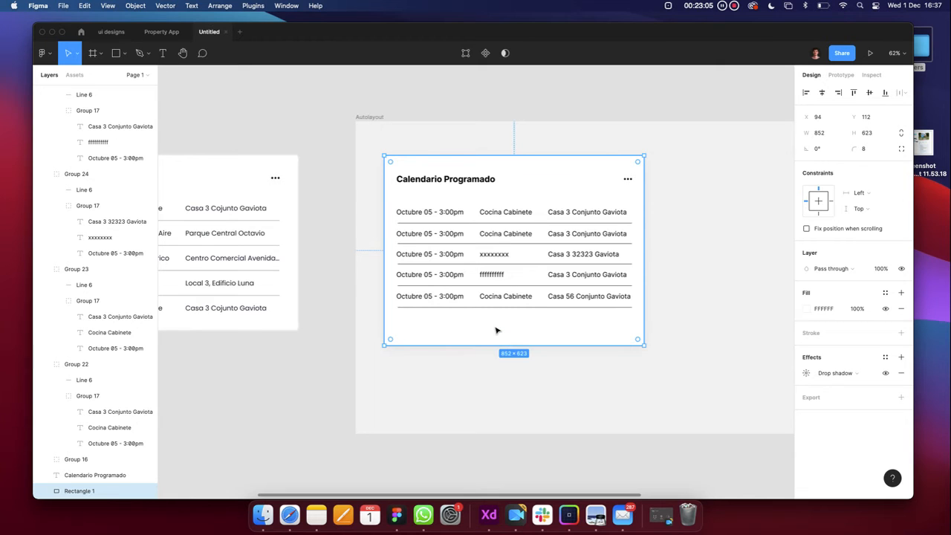
key(super+z)
click(484, 387)
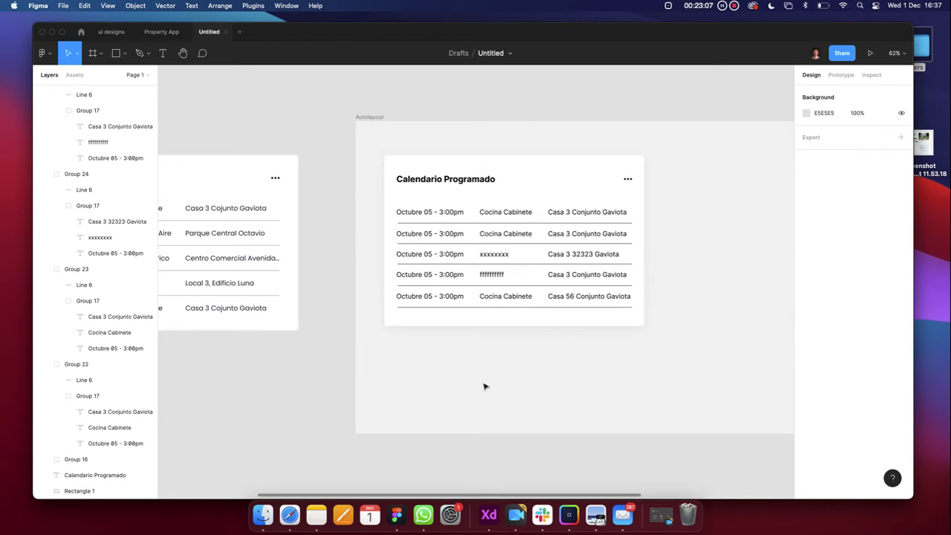
scroll(483, 387, down, 2)
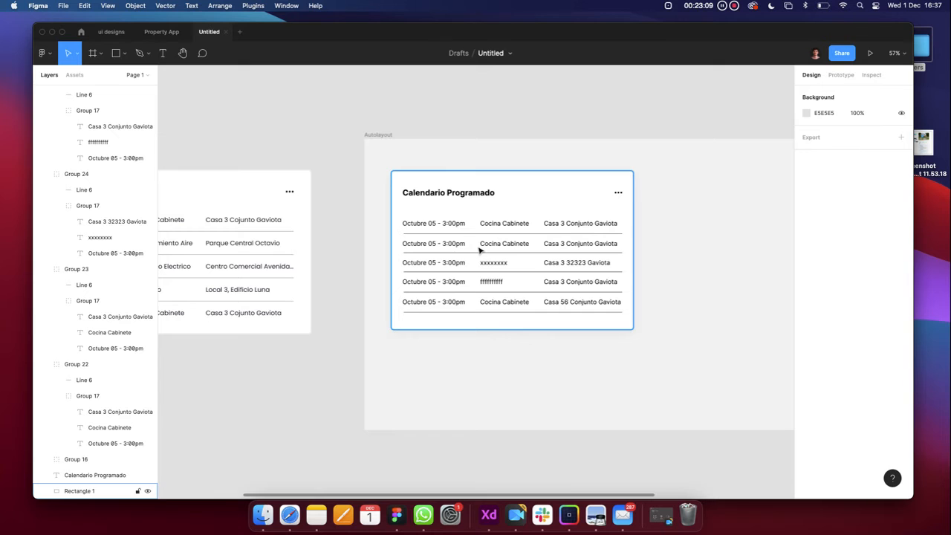
Delete the Conversion Naira card's bottom row and Piso Baño row, then restore Piso Baño
scroll(480, 250, down, 5)
click(472, 250)
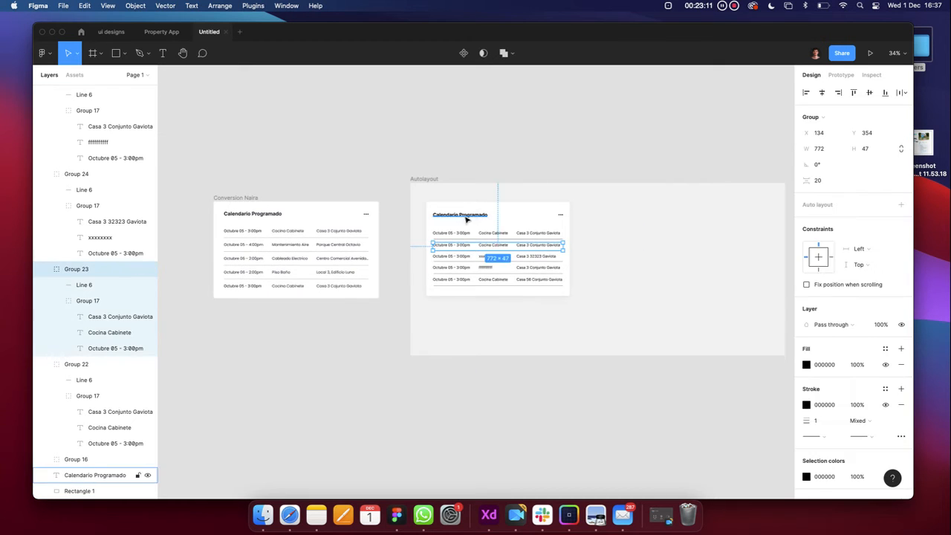
click(467, 219)
click(410, 419)
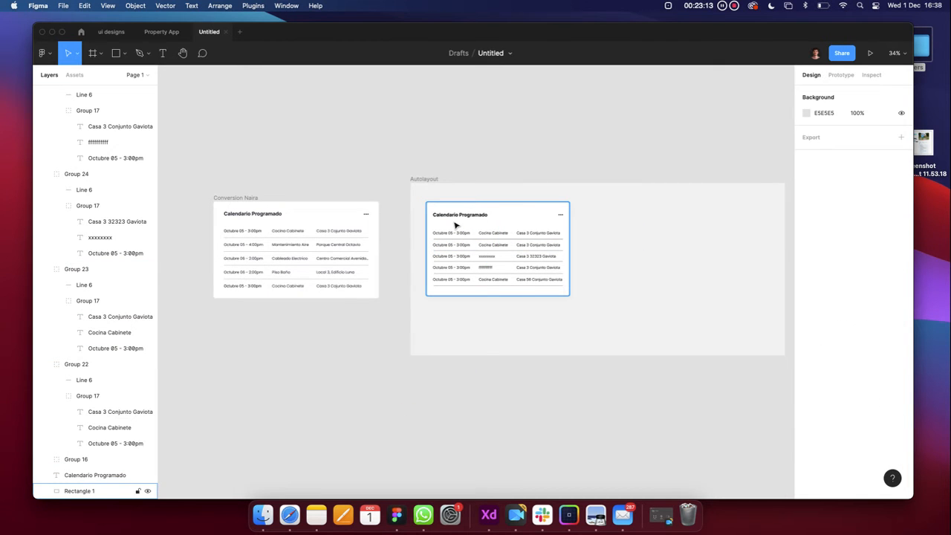
scroll(278, 244, up, 5)
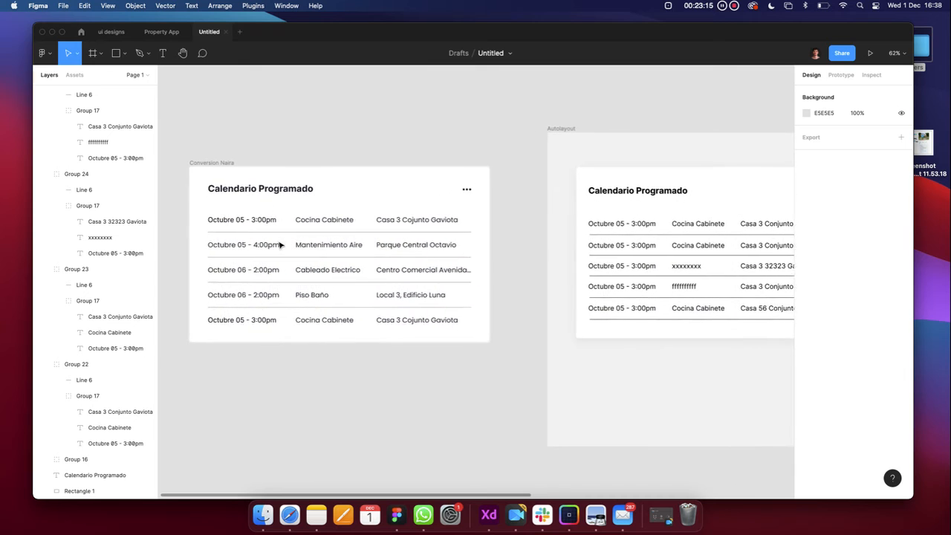
click(315, 321)
key(Delete)
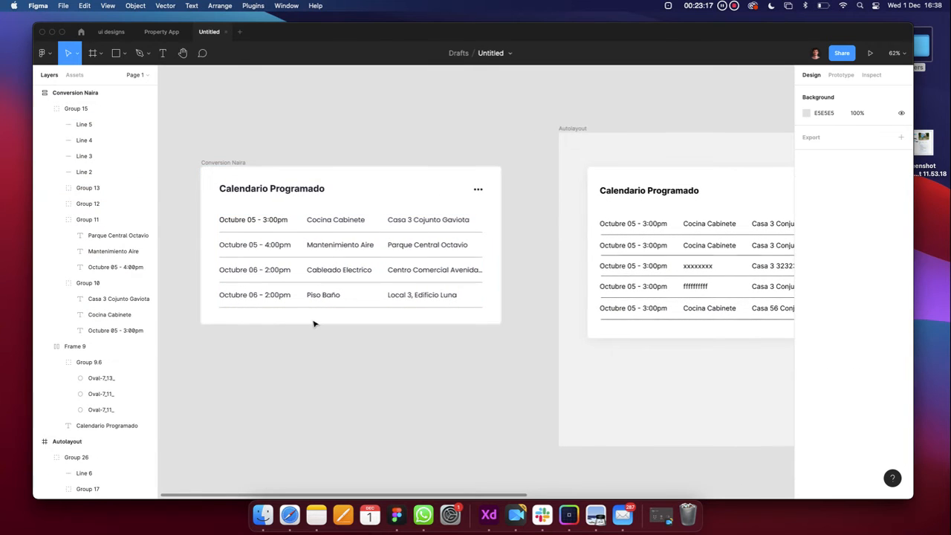
click(321, 295)
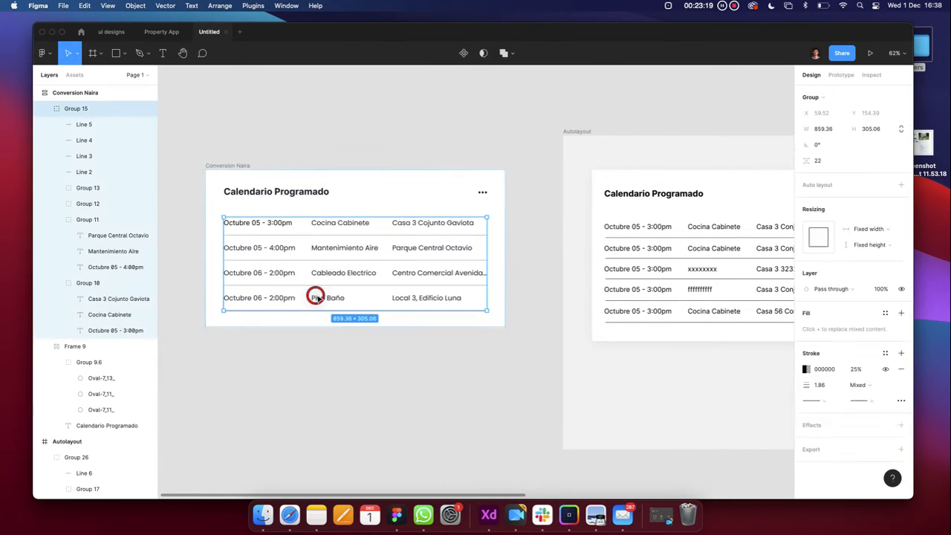
key(Delete)
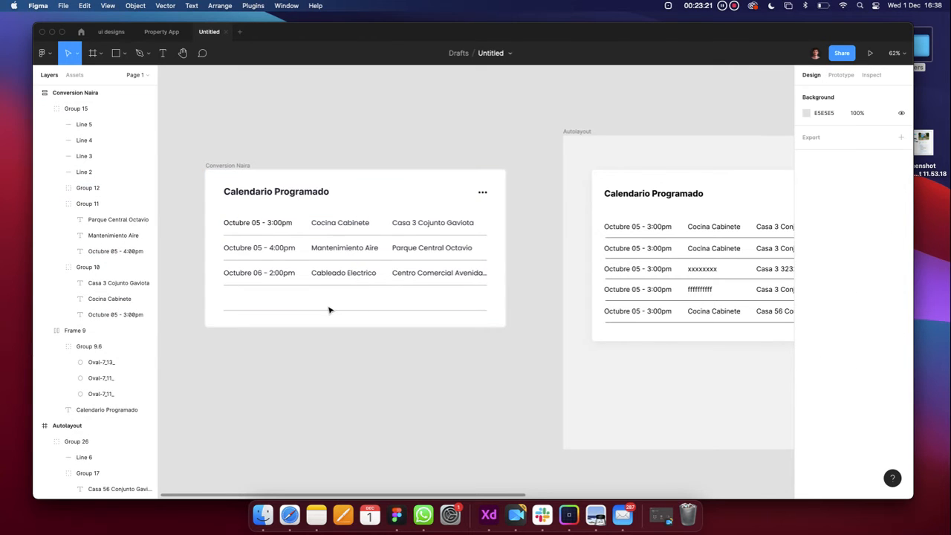
key(super+z)
click(331, 339)
Delete the Piso Baño and Cableado Electrico rows with their dividers, then undo all deletions
click(329, 298)
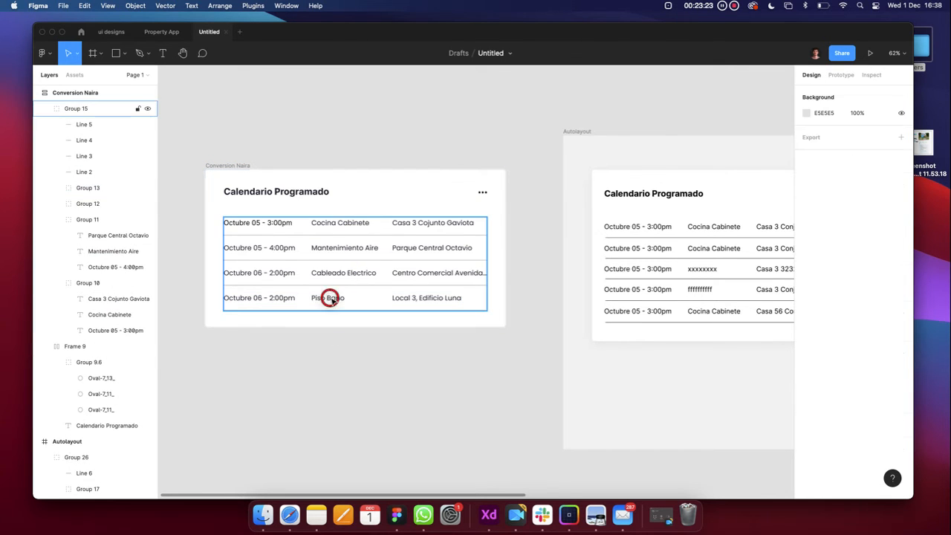
shift+click(322, 311)
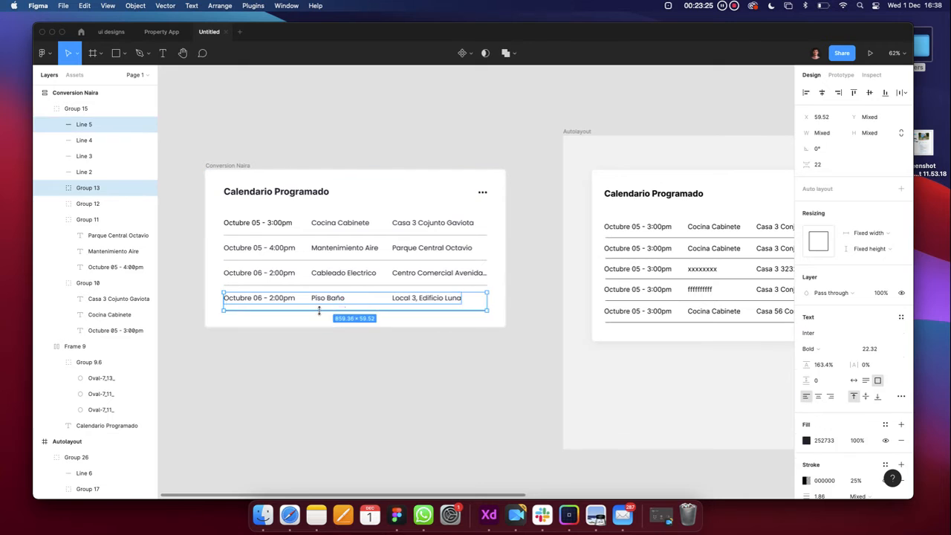
key(Delete)
click(325, 284)
scroll(324, 278, up, 5)
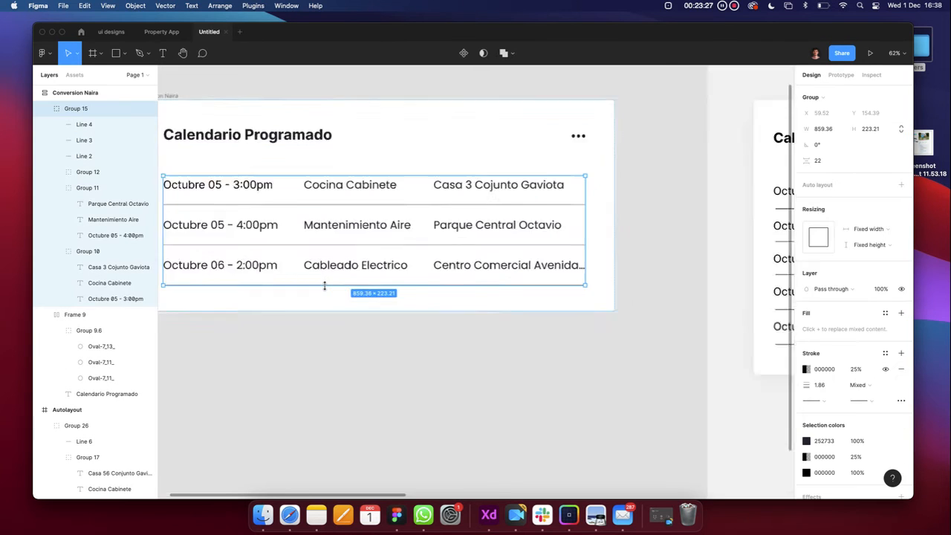
scroll(323, 272, down, 2)
shift+click(324, 275)
key(Delete)
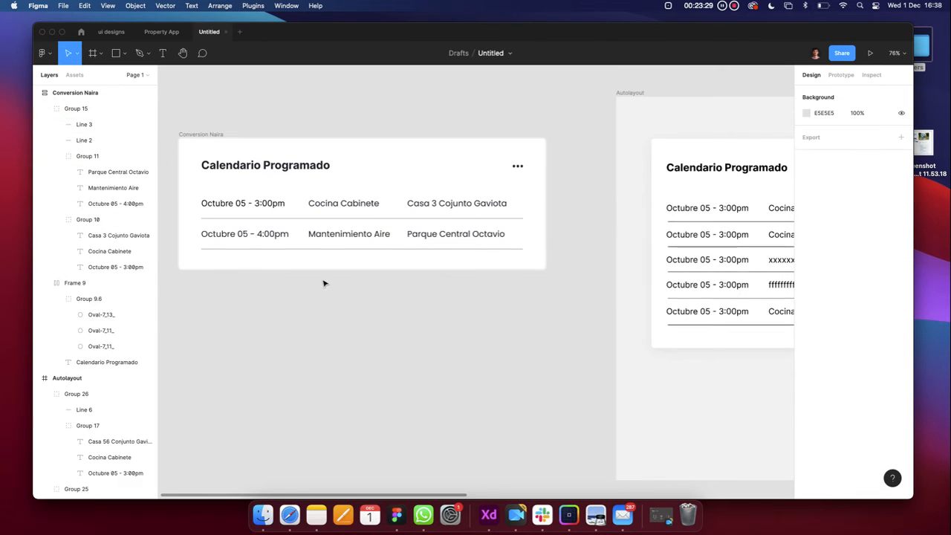
scroll(325, 280, down, 6)
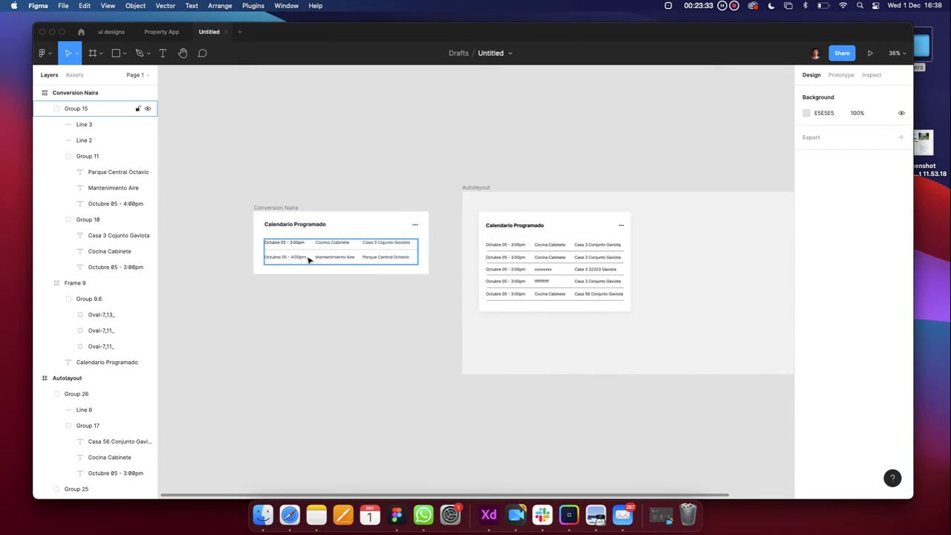
key(super+z)
key(super+z)
key(super+z)
key(super+z)
key(super+z)
key(super+z)
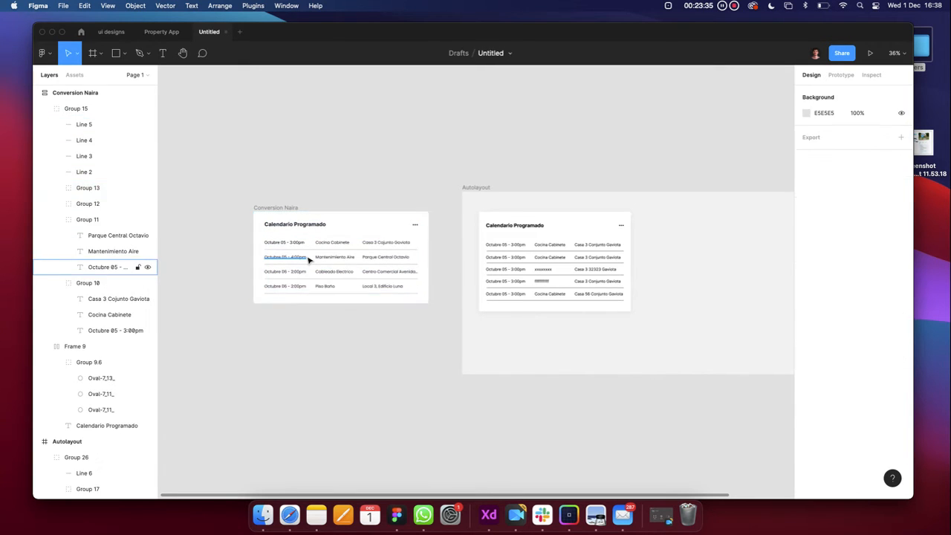
key(super+z)
key(super+z)
key(super+z)
key(super+z)
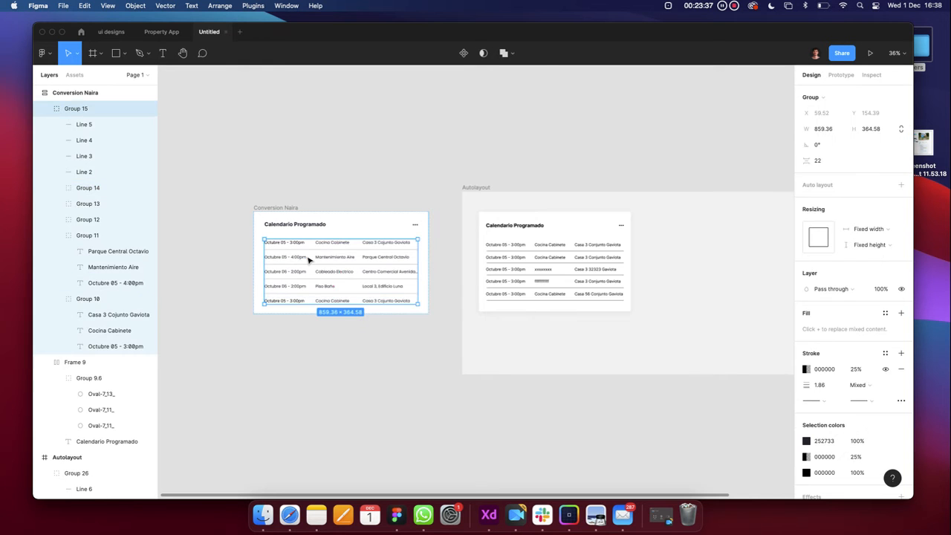
click(315, 359)
Alt-drag a duplicate of the Autolayout frame below the original
scroll(455, 336, right, 3)
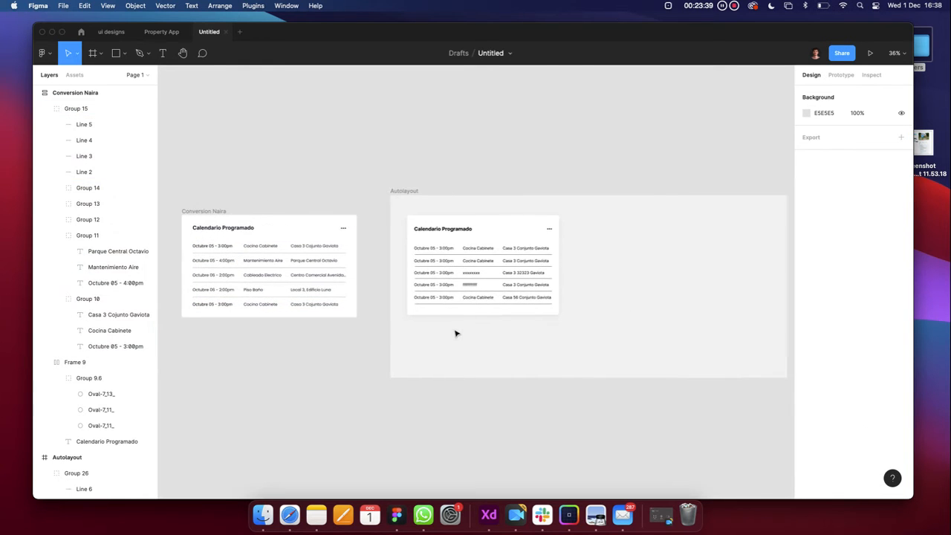
scroll(488, 237, down, 3)
mouse_move(496, 231)
mouse_down()
mouse_move(537, 244)
mouse_move(512, 235)
mouse_up()
key(super+z)
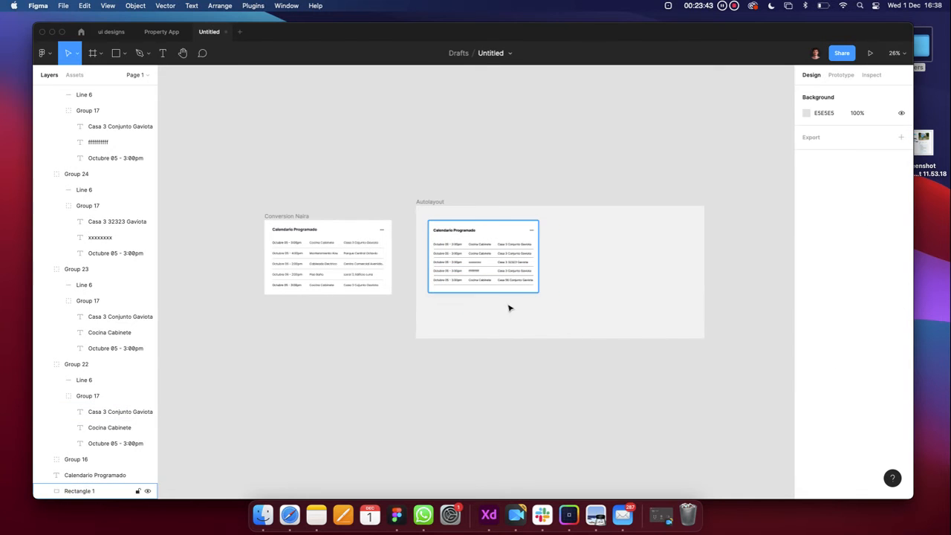
click(436, 202)
drag(437, 203, 435, 379)
Rearrange the frames, renaming the copy 'No autolayout :(' and placing it above the others
scroll(516, 221, down, 3)
click(500, 213)
drag(499, 214, 668, 133)
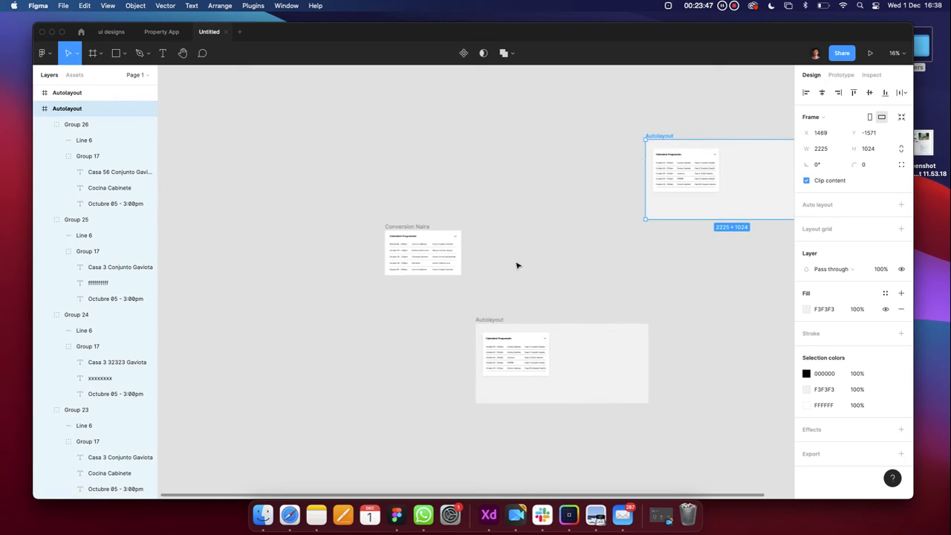
drag(483, 320, 480, 229)
drag(669, 136, 481, 121)
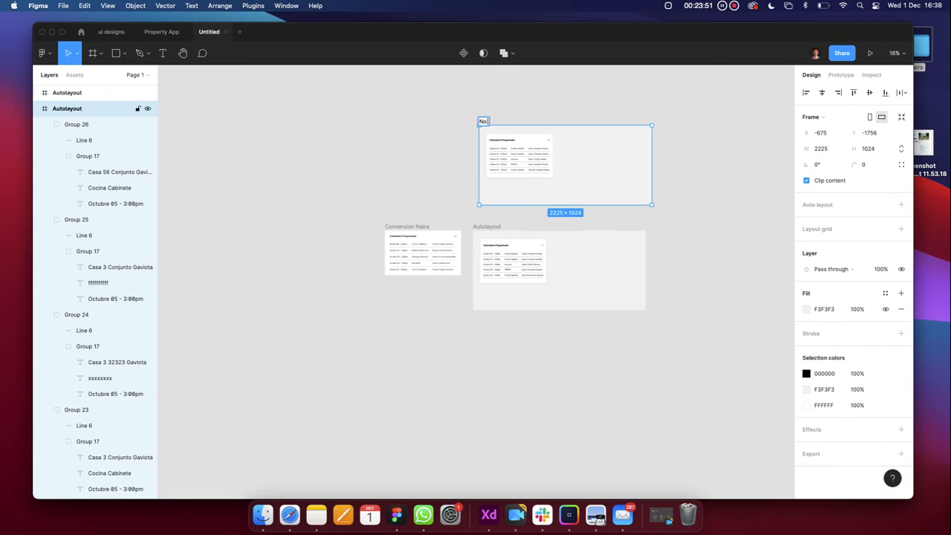
text(autolayout :()
click(450, 140)
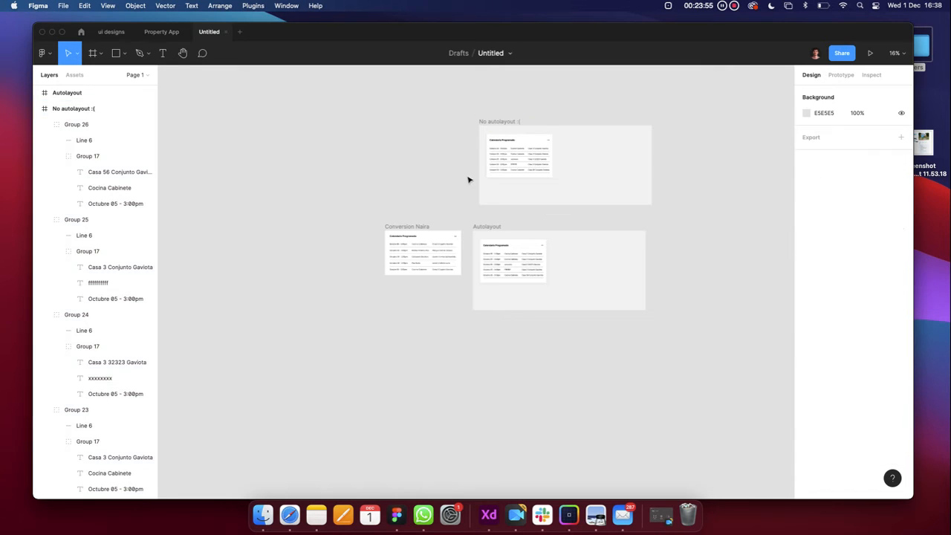
click(495, 223)
drag(490, 125, 497, 97)
Pull the 852 × 559 white card background out of the Autolayout frame and delete it
click(489, 226)
key(shift+2)
scroll(489, 228, down, 2)
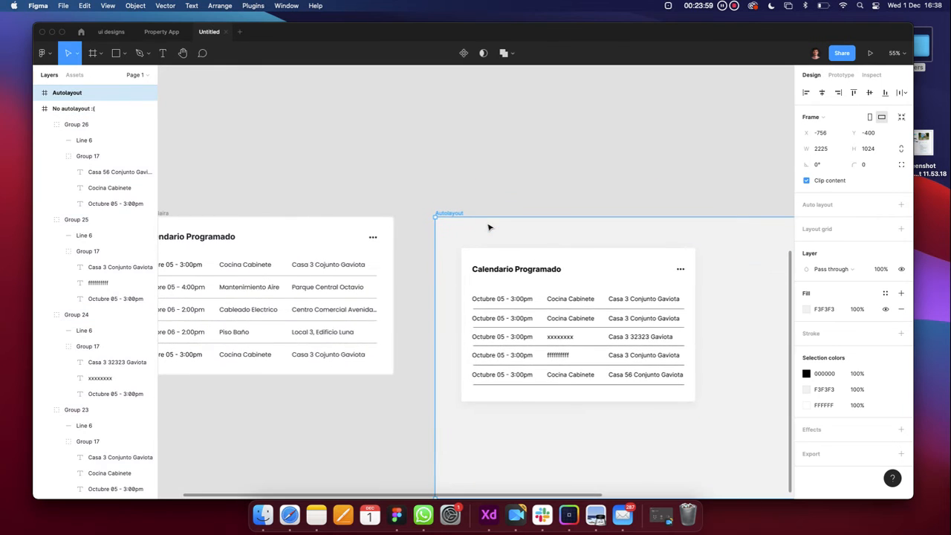
scroll(489, 228, right, 1)
scroll(488, 227, down, 1)
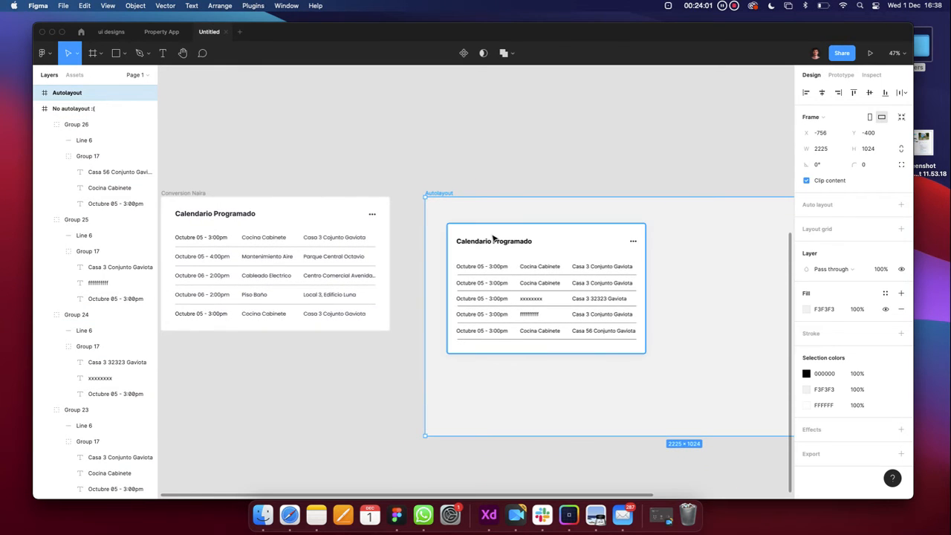
scroll(493, 237, down, 3)
click(495, 234)
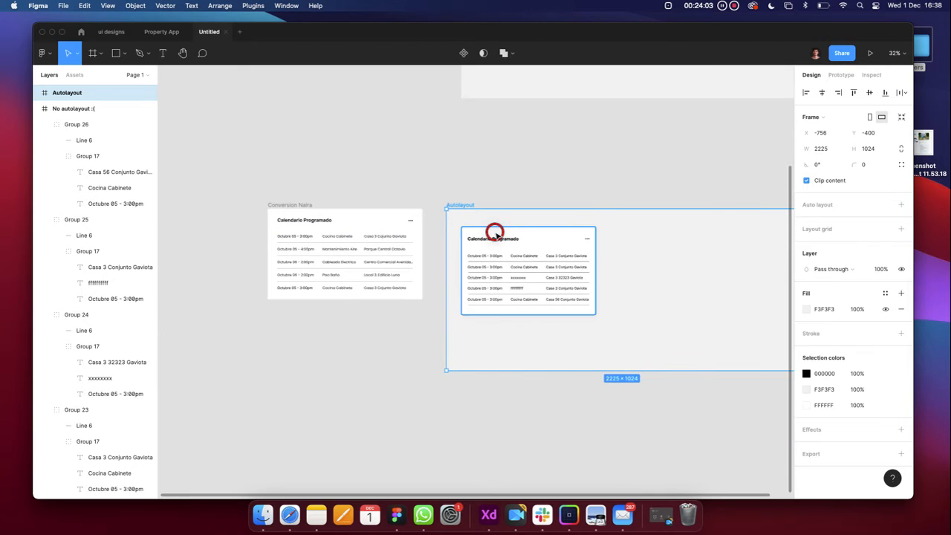
drag(533, 236, 393, 388)
scroll(370, 389, down, 3)
key(Delete)
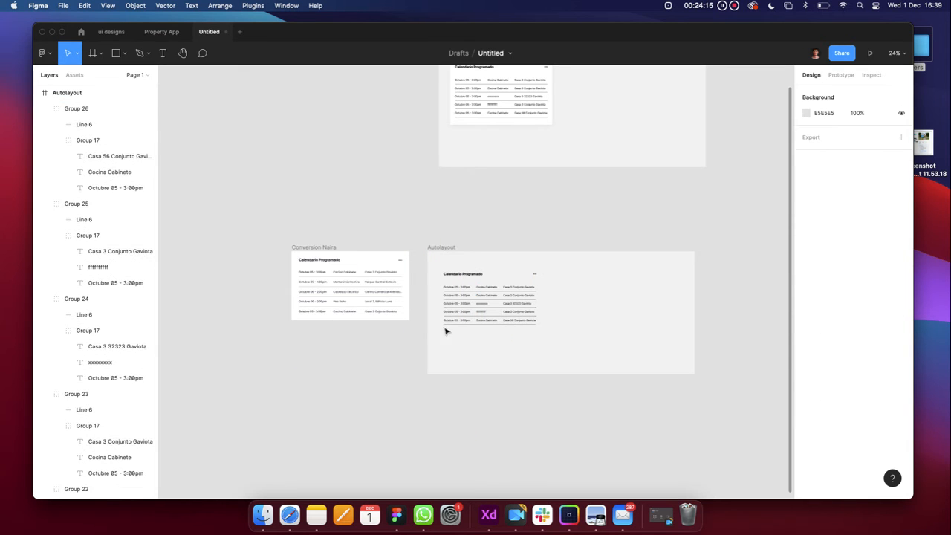
Wrap the Calendario Programado title and three-dot menu in Frame 10, a 772 × 34 horizontal auto layout
scroll(446, 329, up, 5)
click(428, 252)
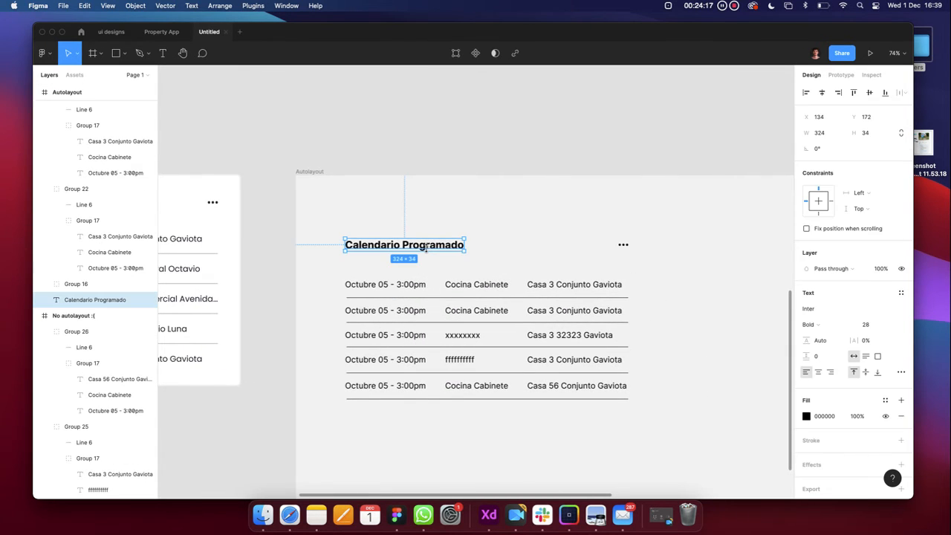
scroll(428, 252, down, 3)
scroll(428, 252, up, 6)
scroll(428, 252, down, 4)
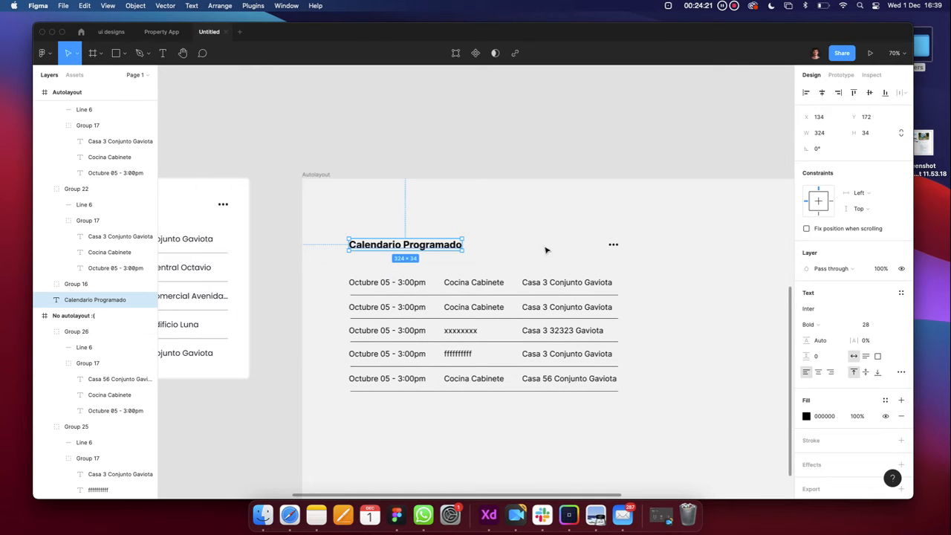
shift+click(614, 246)
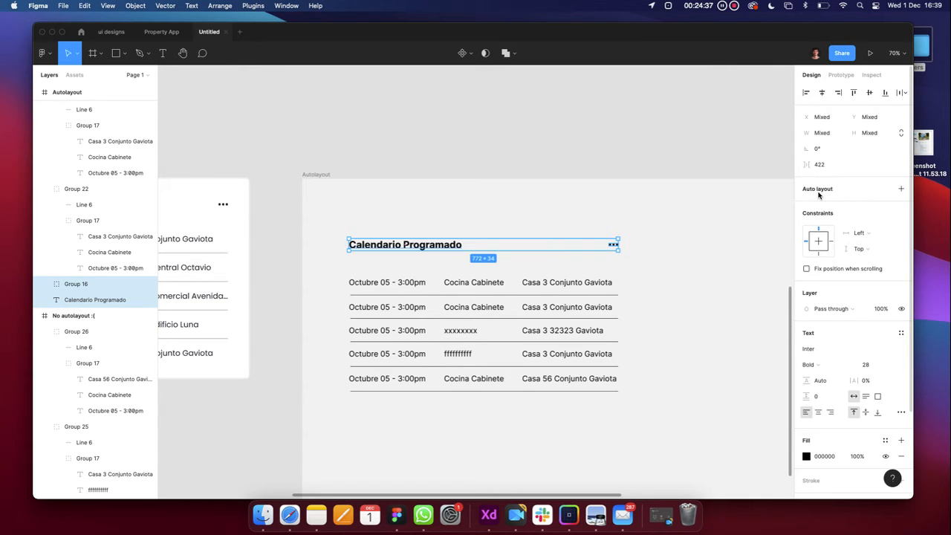
click(901, 189)
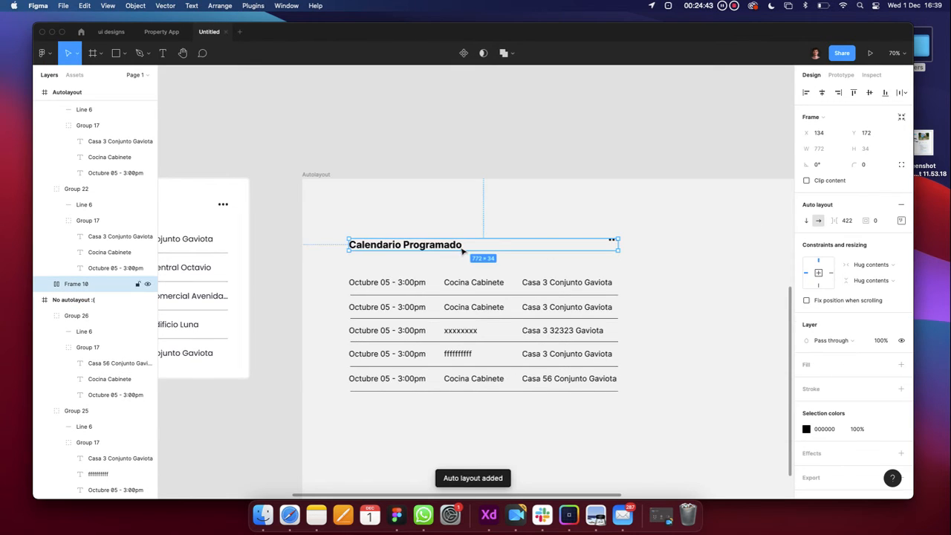
click(630, 255)
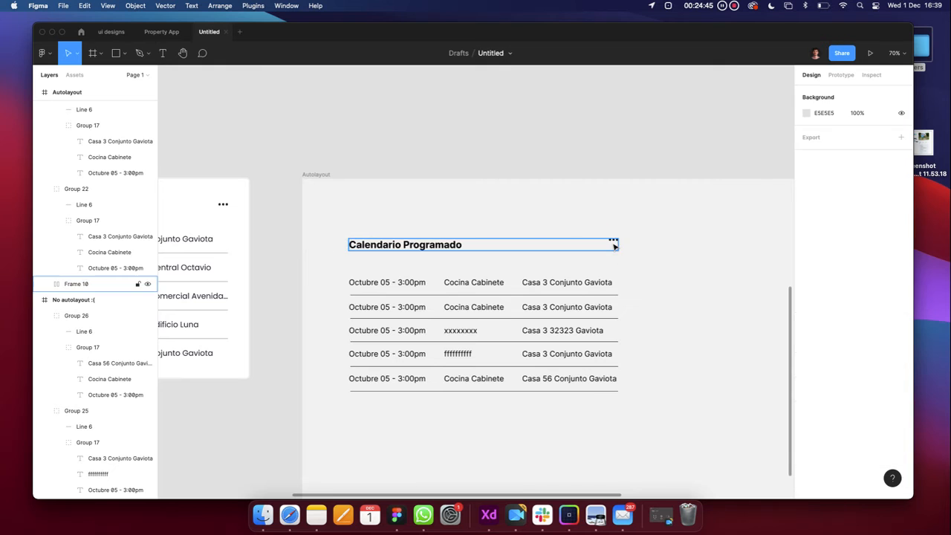
Select the header frame and trial-widen the title-to-dots gap, then undo it
scroll(613, 246, up, 10)
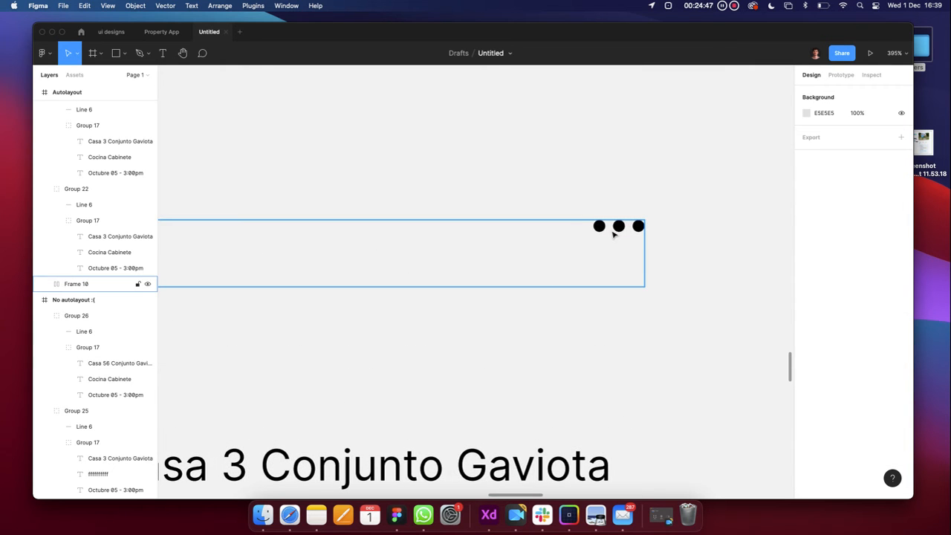
click(614, 234)
scroll(615, 236, down, 10)
click(607, 254)
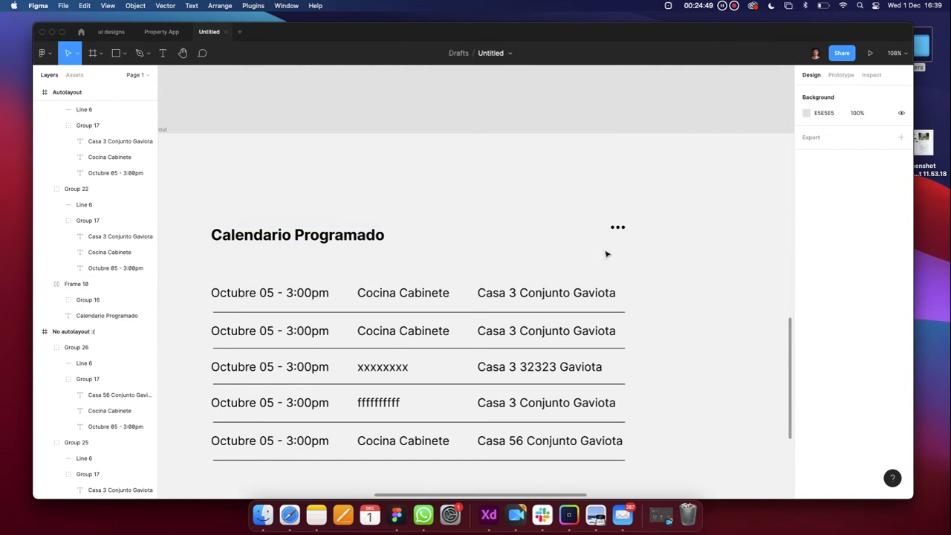
click(346, 236)
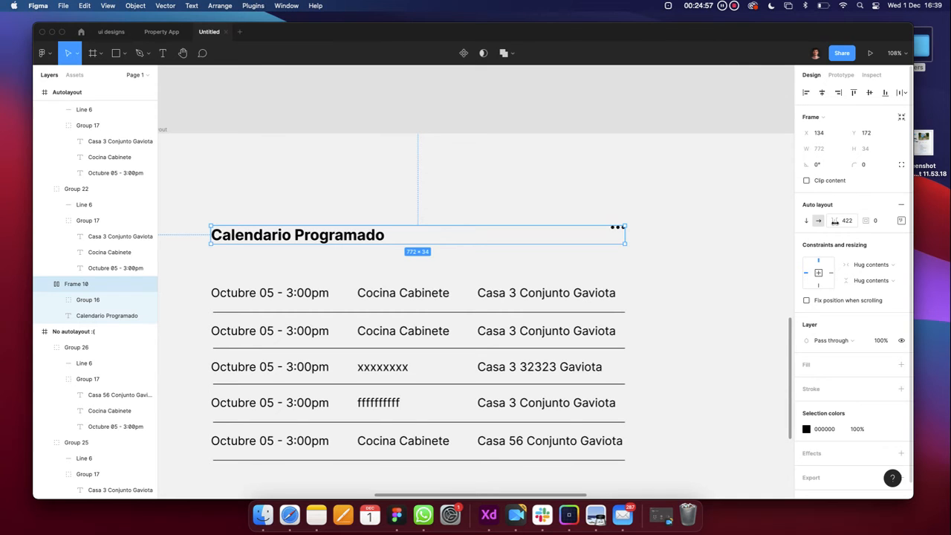
scroll(726, 260, down, 5)
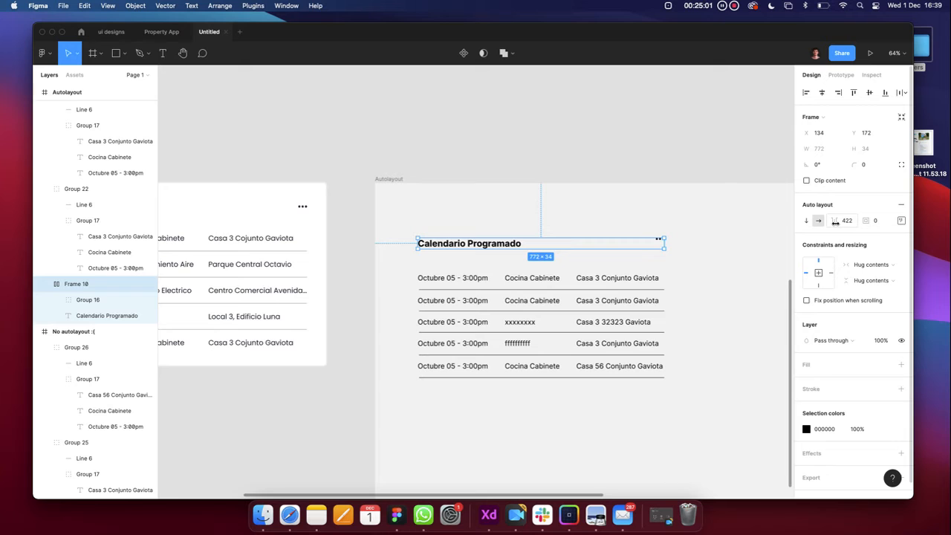
drag(834, 222, 900, 232)
key(super+z)
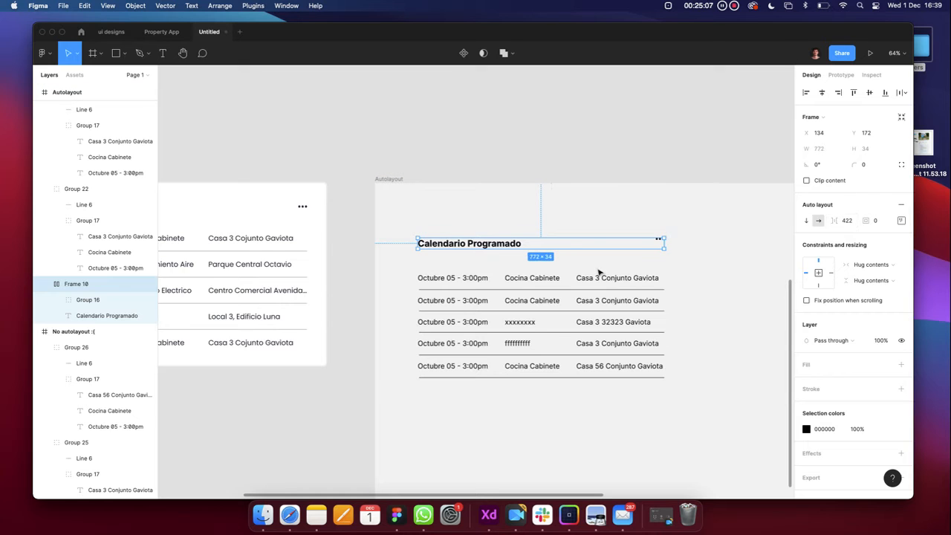
scroll(599, 272, down, 2)
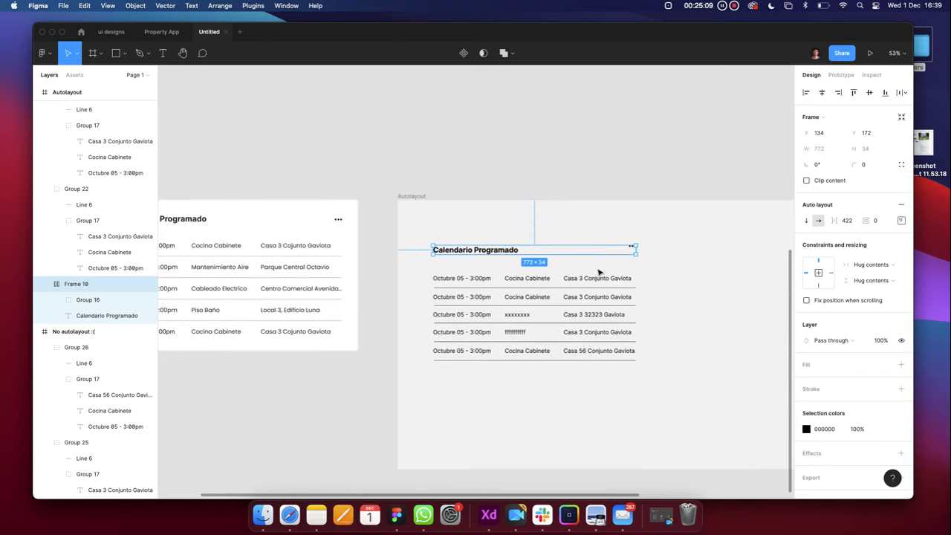
Set Frame 10's auto layout alignment to centre the header contents vertically
click(900, 220)
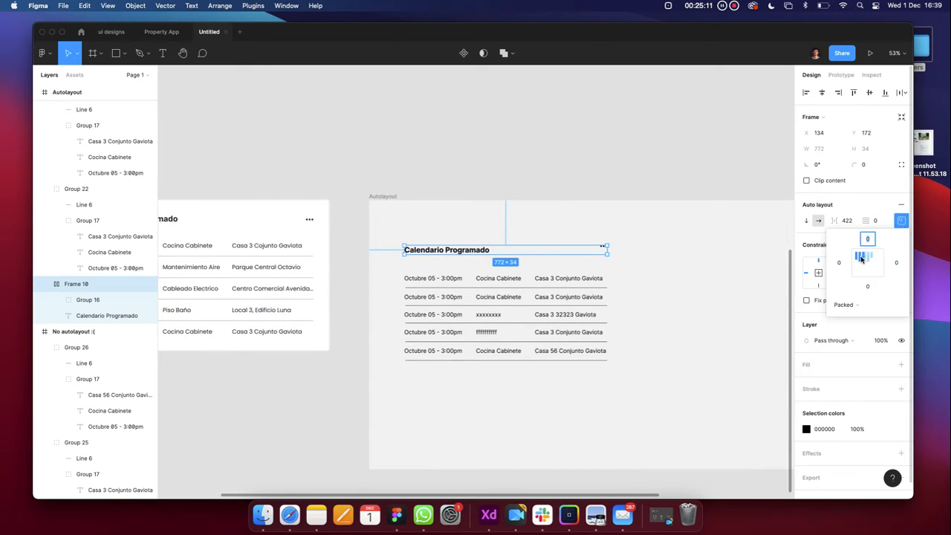
scroll(763, 240, up, 10)
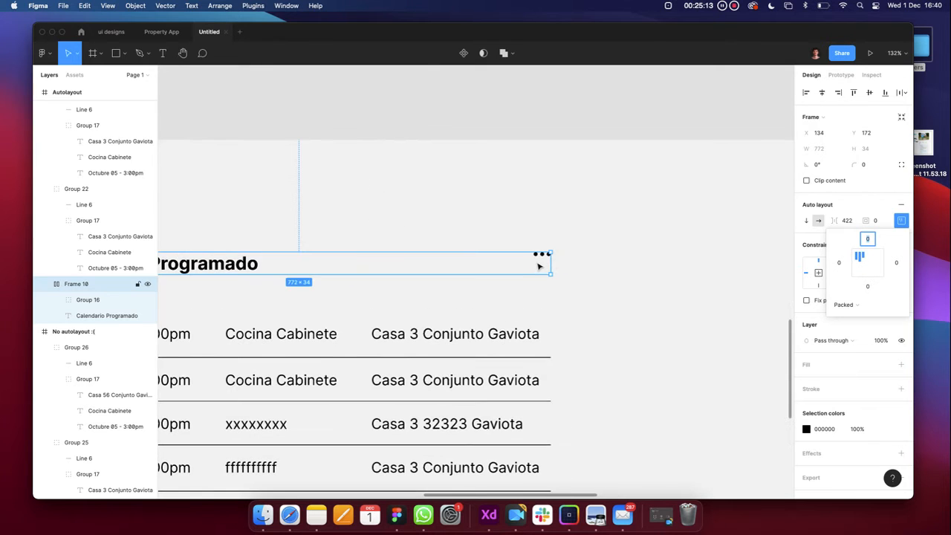
click(859, 264)
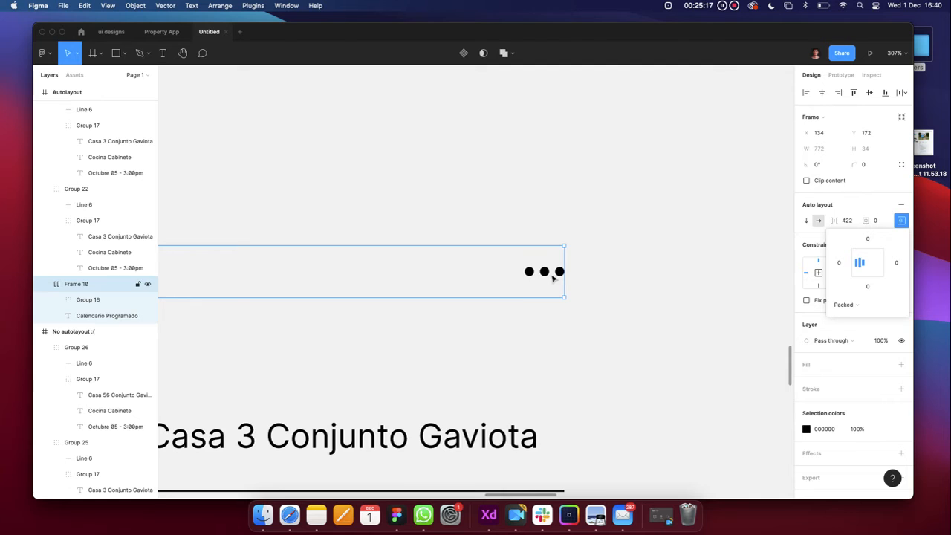
scroll(553, 278, down, 10)
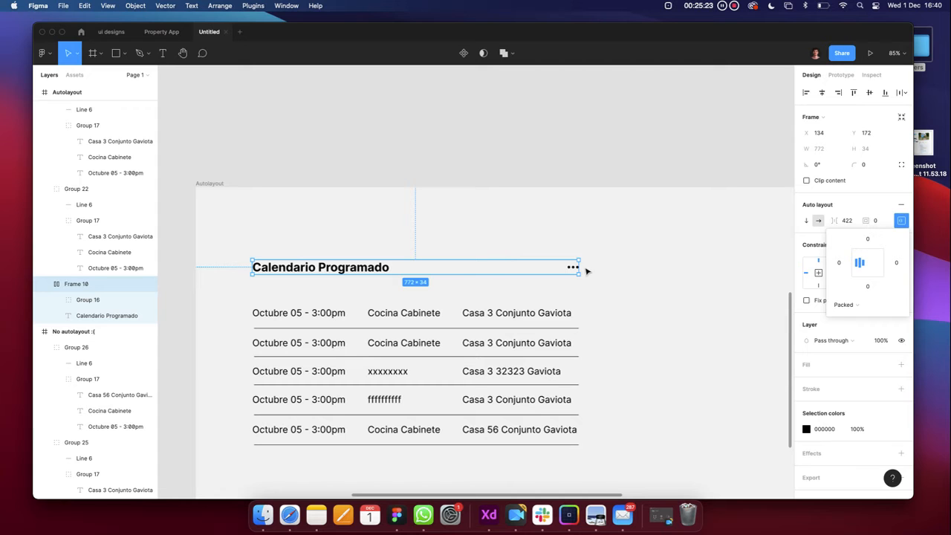
click(860, 265)
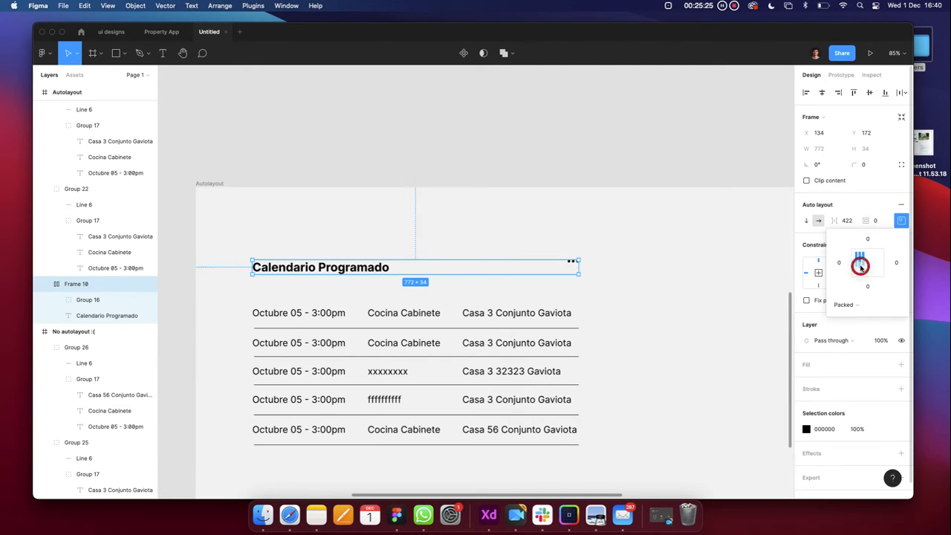
scroll(550, 266, up, 10)
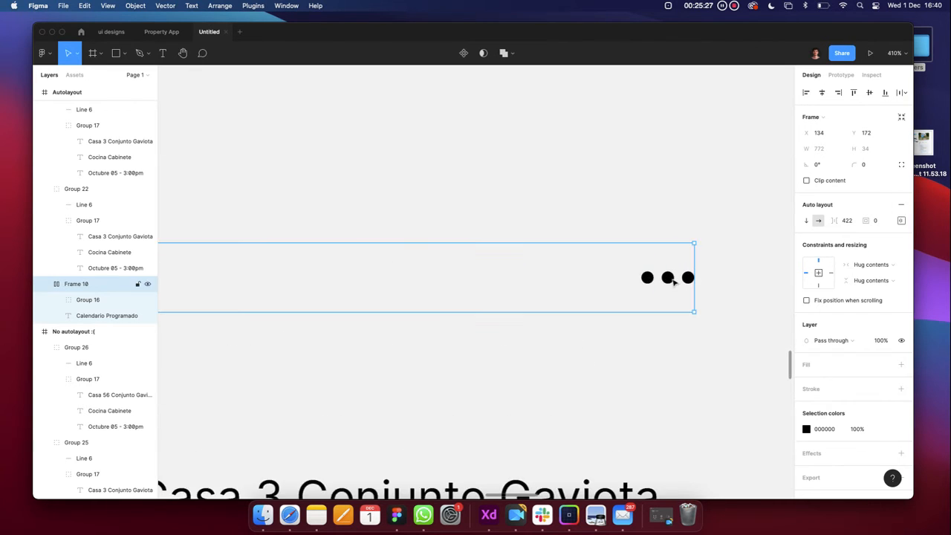
Trial swapping the title and dots order, then undo so the title stays left, dots right
double_click(669, 279)
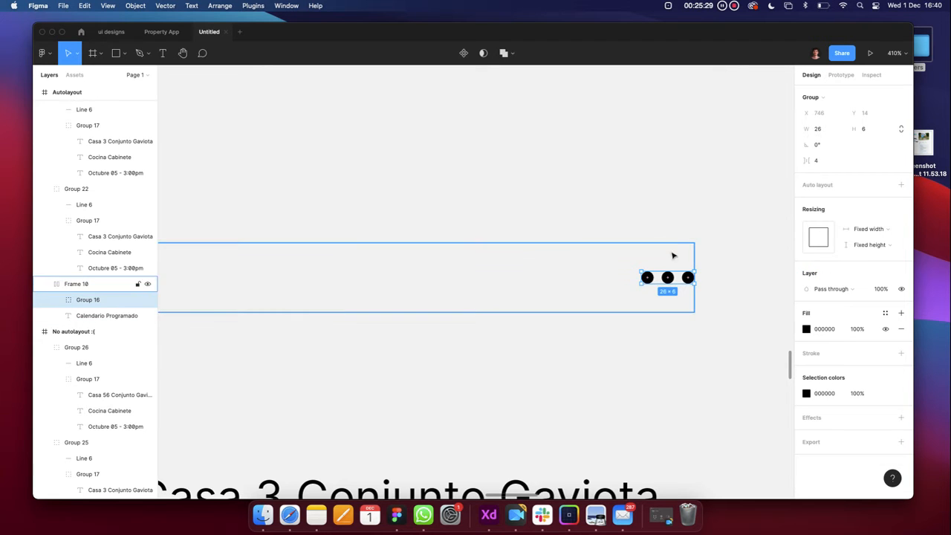
scroll(670, 279, up, 8)
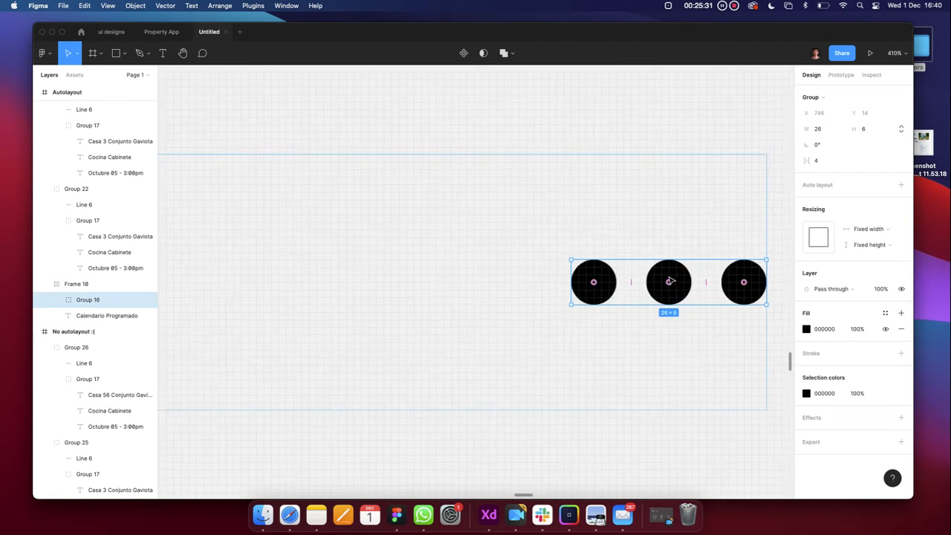
scroll(670, 279, down, 8)
drag(676, 284, 600, 291)
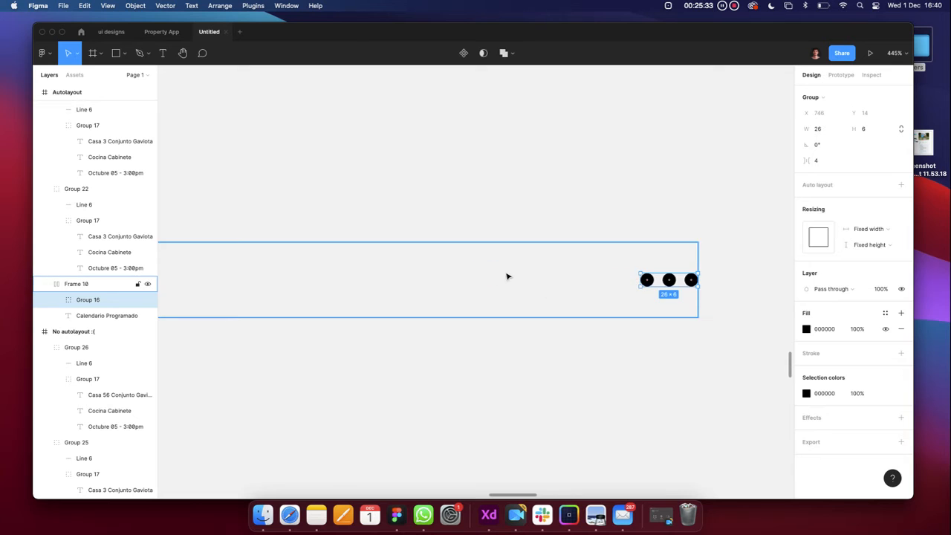
scroll(507, 274, down, 4)
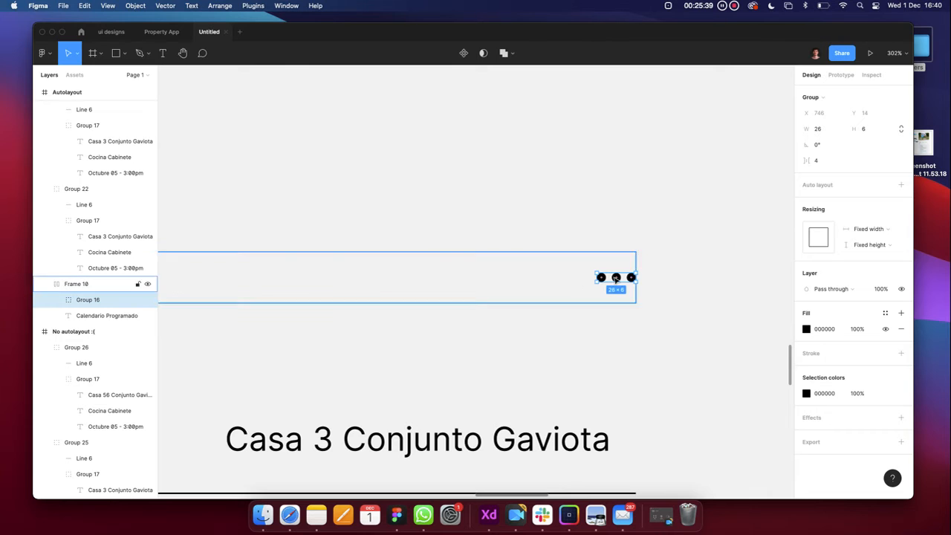
scroll(615, 277, down, 5)
scroll(416, 288, left, 4)
click(445, 274)
scroll(446, 274, down, 5)
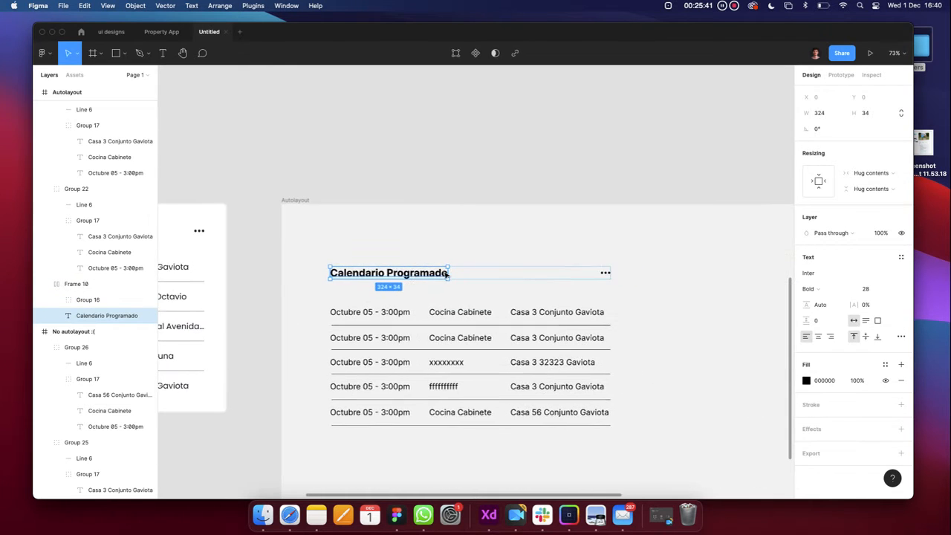
scroll(431, 274, right, 2)
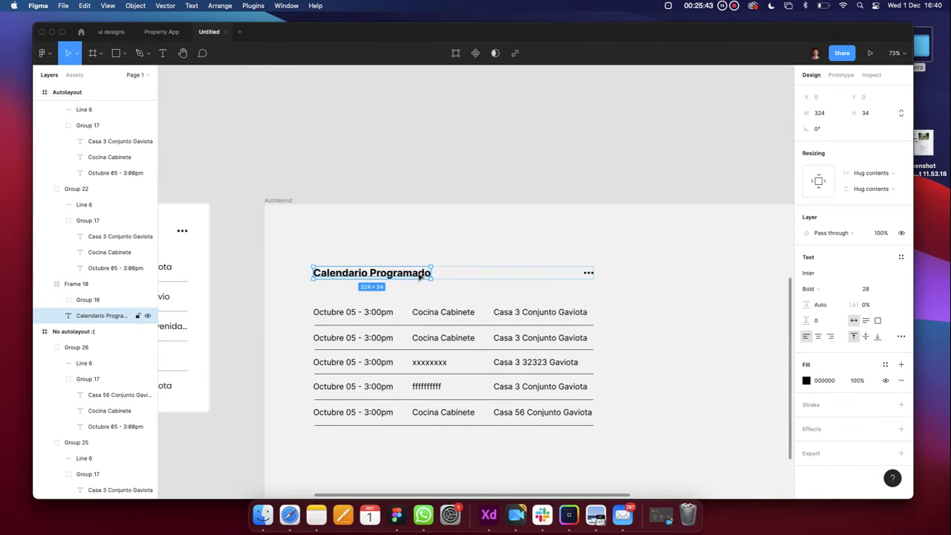
drag(420, 276, 592, 274)
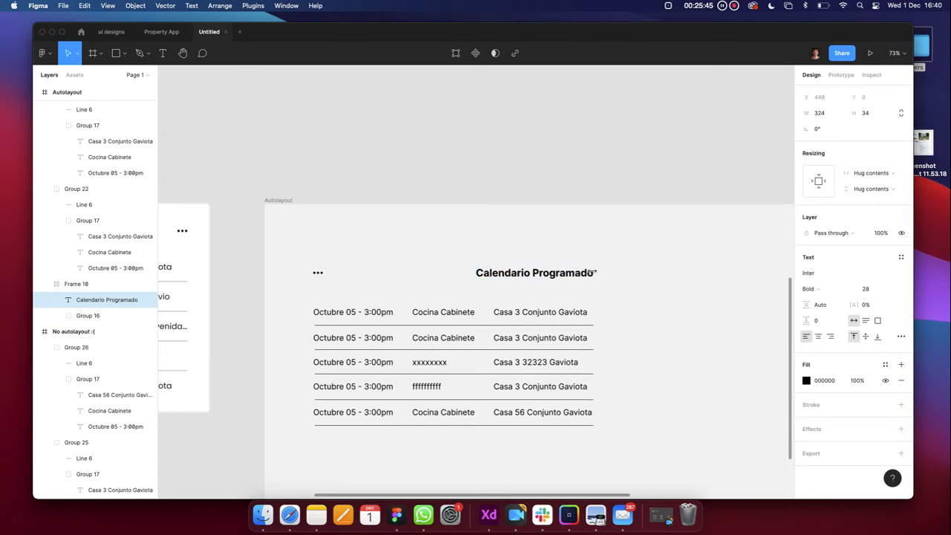
key(Escape)
click(319, 272)
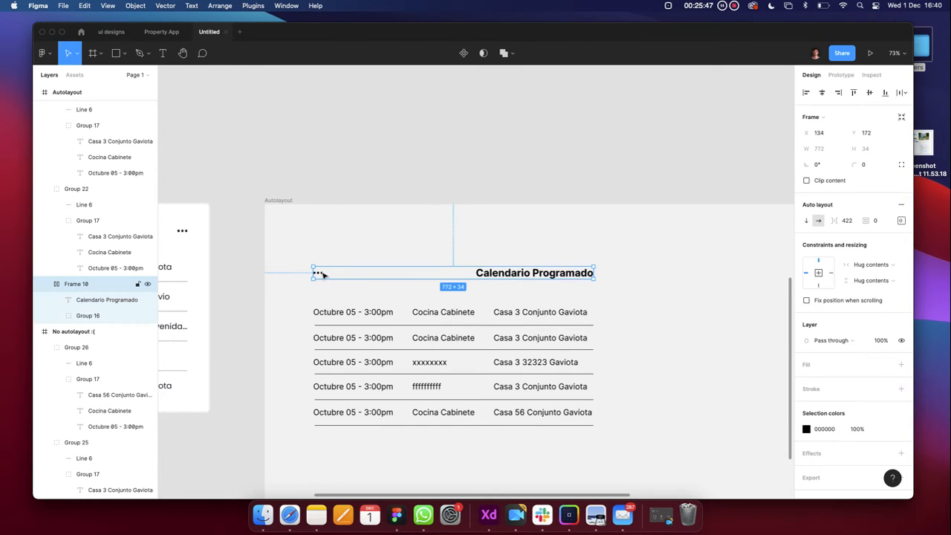
click(339, 245)
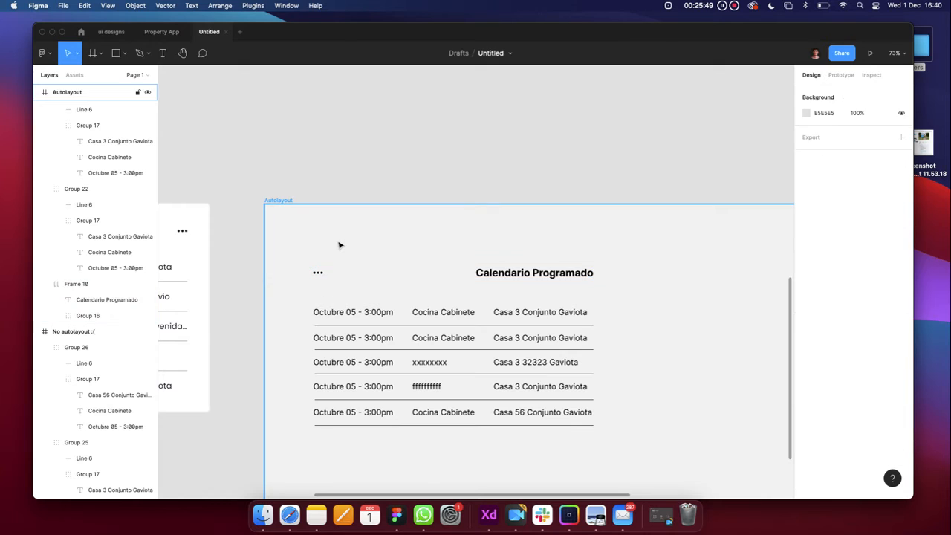
key(super+z)
key(super+z)
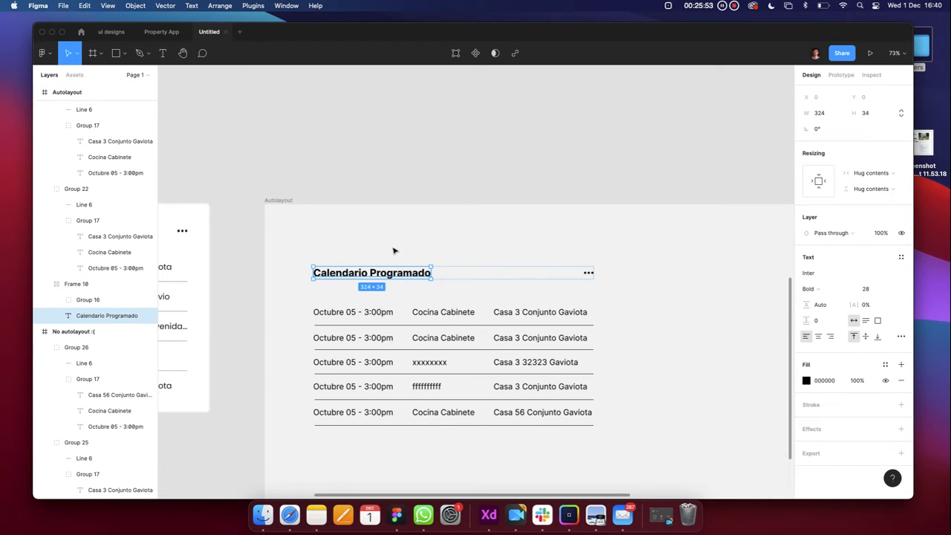
click(551, 249)
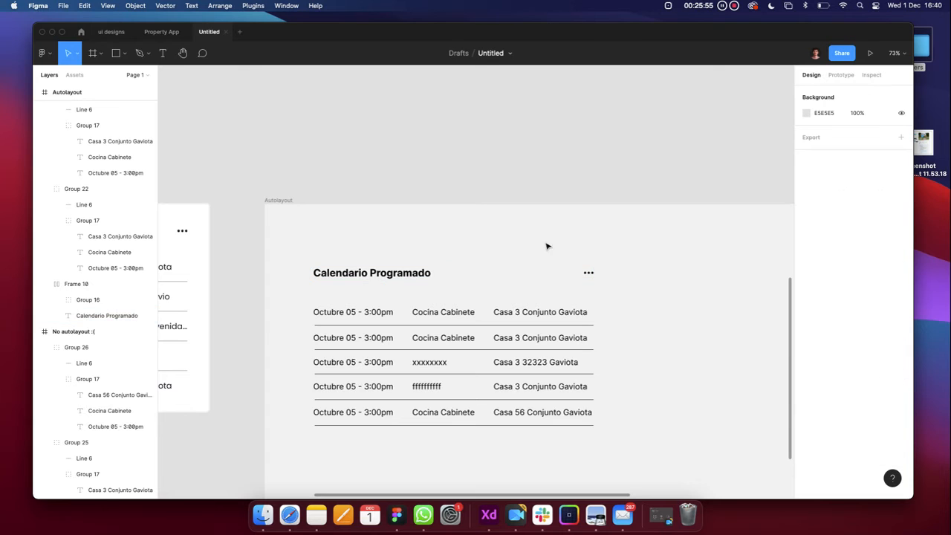
Delete the second through fifth schedule rows (Group 23 to Group 26)
click(413, 272)
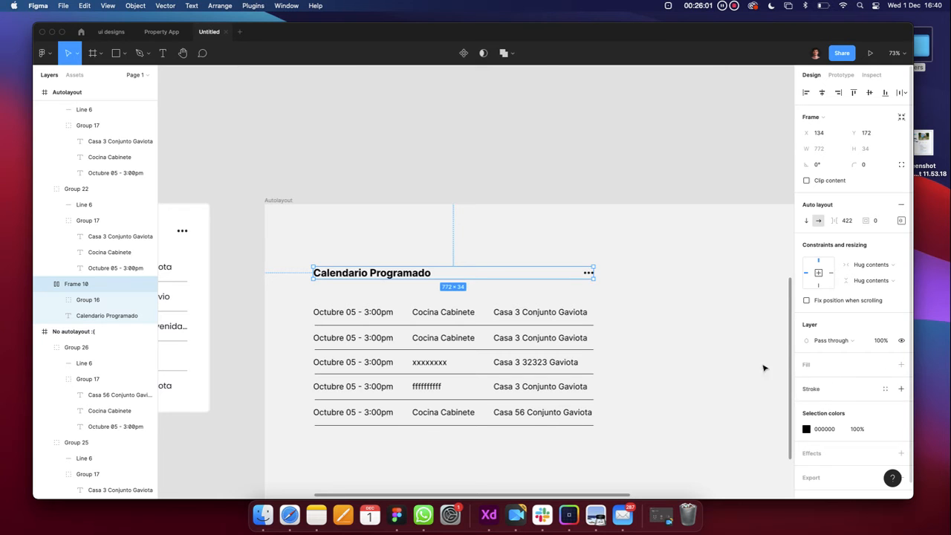
scroll(733, 362, down, 3)
scroll(734, 362, down, 2)
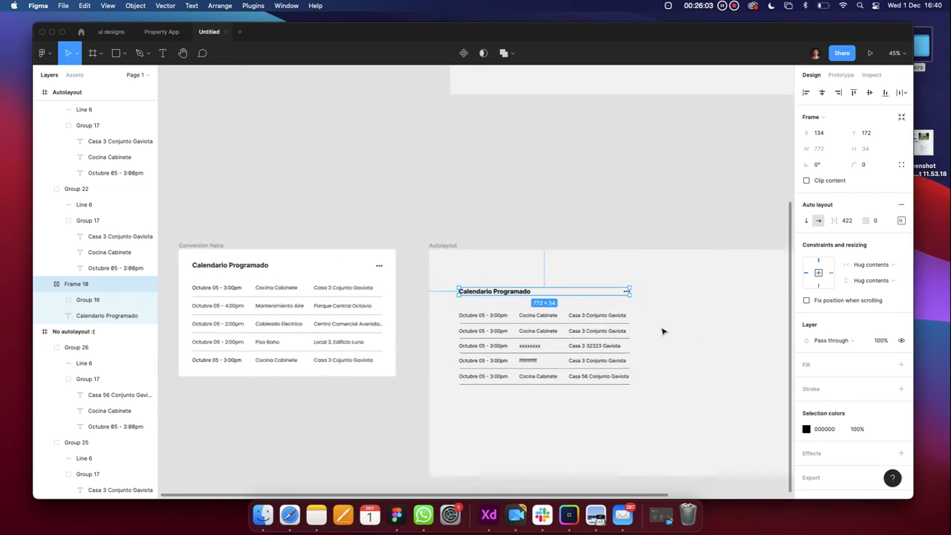
click(502, 375)
scroll(503, 376, up, 3)
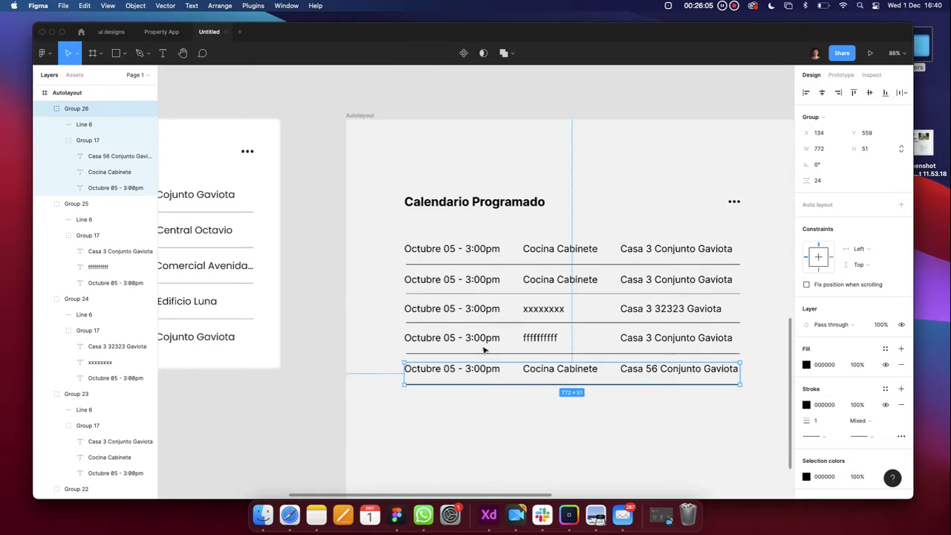
shift+click(480, 326)
key(Delete)
click(480, 320)
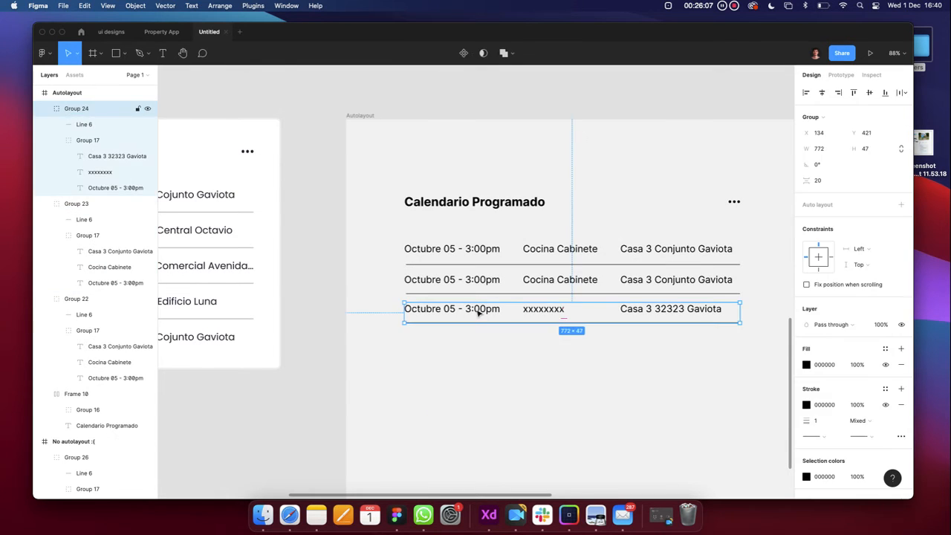
key(Delete)
click(478, 282)
key(Delete)
Select the remaining first row, Group 22, and its inner text group
click(463, 250)
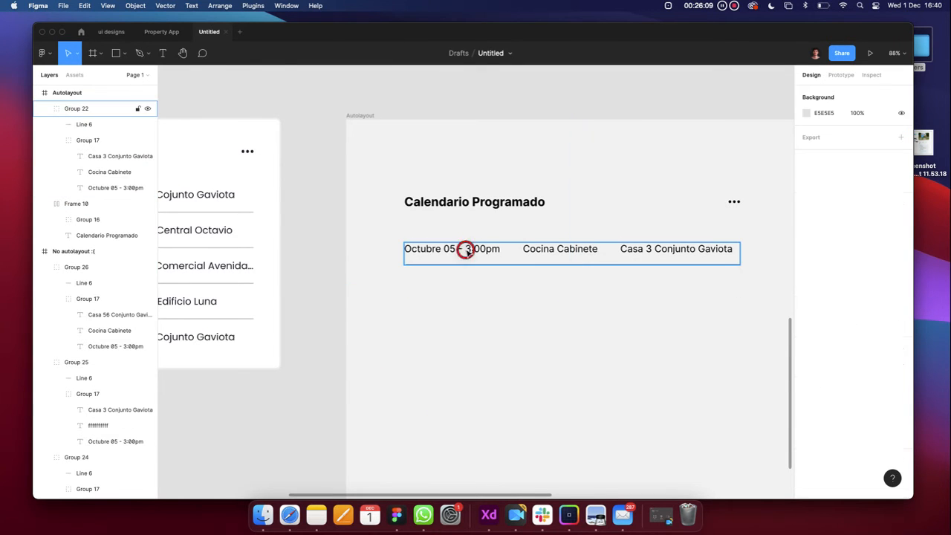
double_click(479, 251)
scroll(488, 278, up, 5)
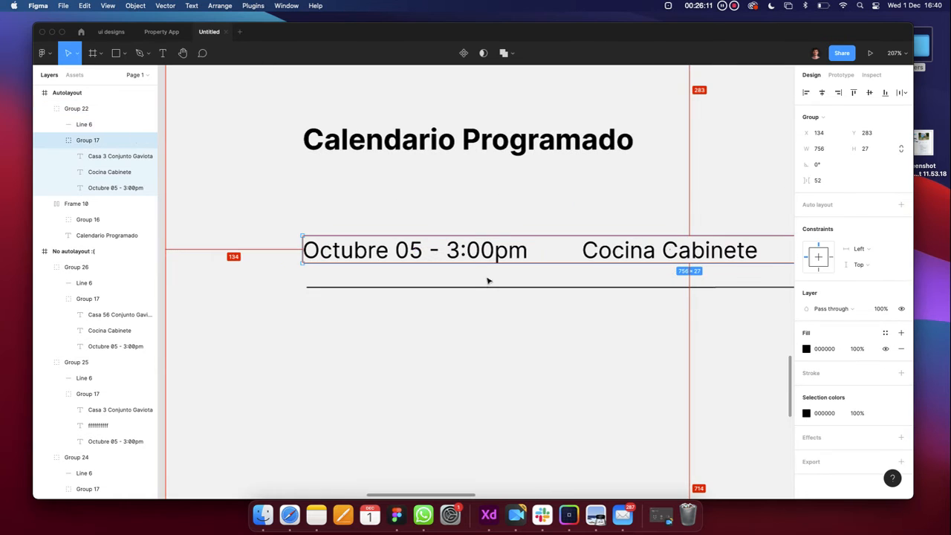
scroll(487, 289, down, 2)
scroll(488, 289, down, 6)
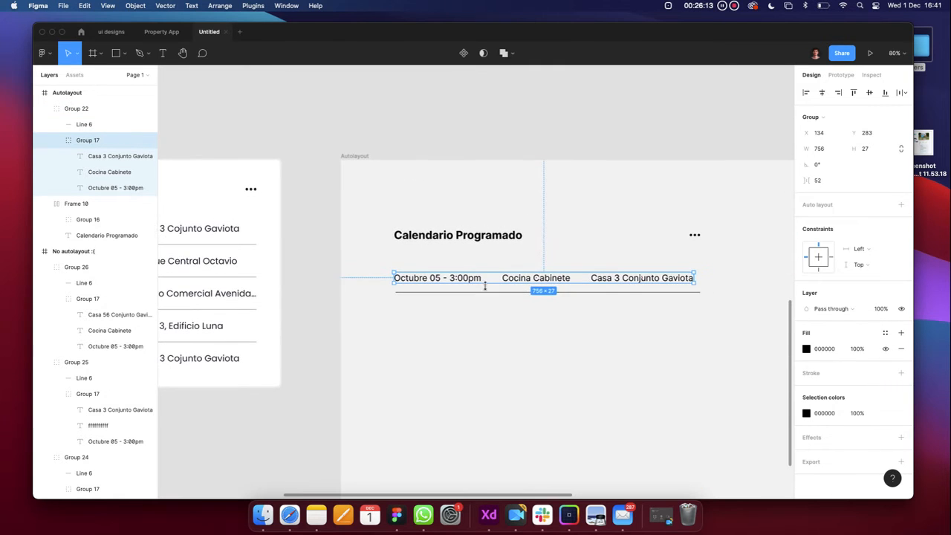
click(463, 335)
click(463, 285)
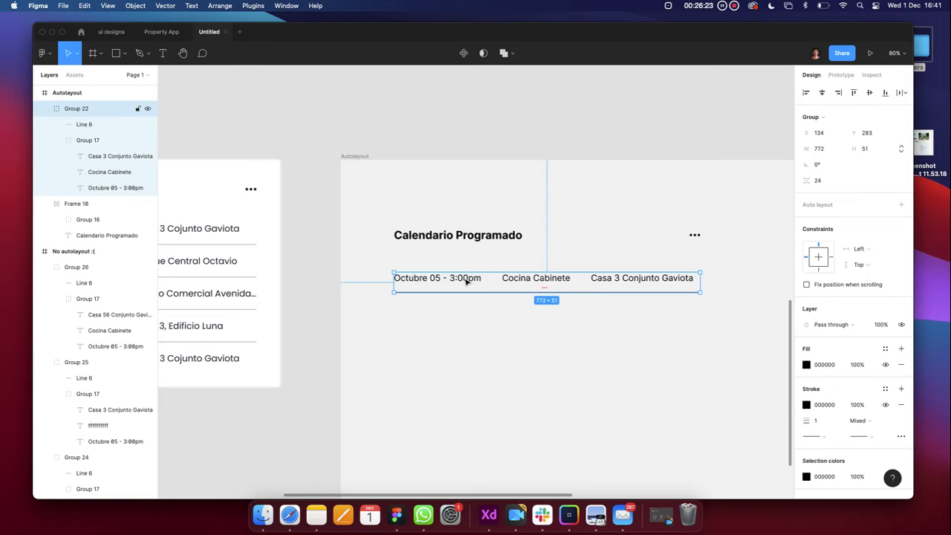
Wrap the Group 22 row in an auto layout frame, trying horizontal flow then undoing it
right_click(466, 280)
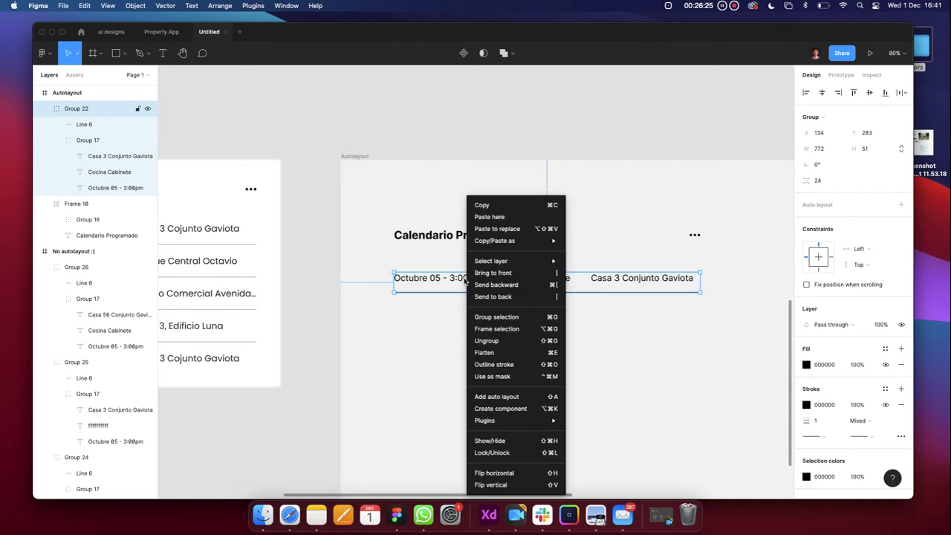
click(458, 283)
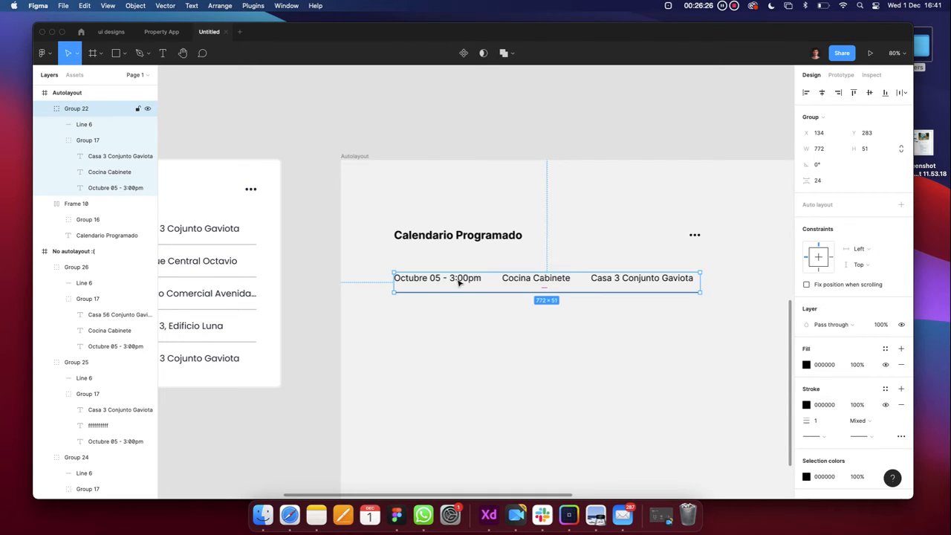
click(899, 205)
click(818, 220)
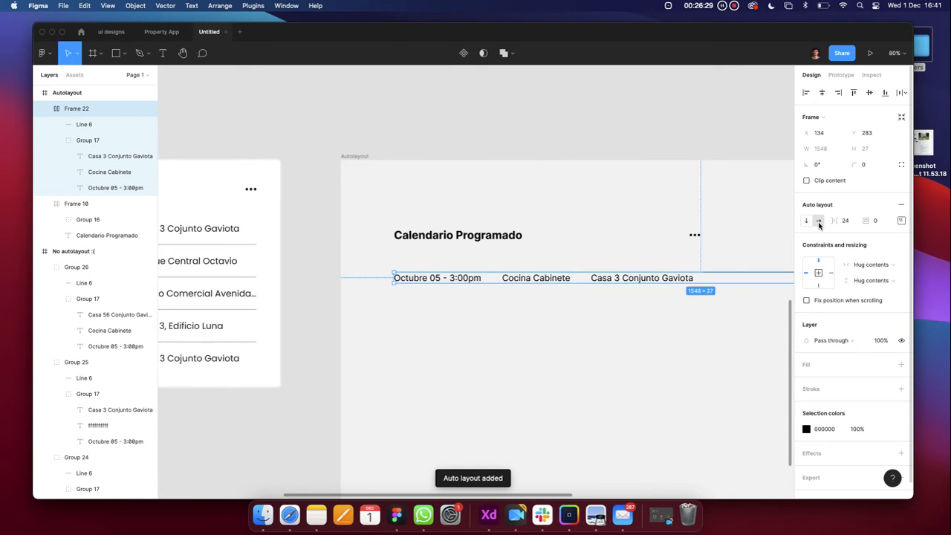
scroll(577, 399, down, 5)
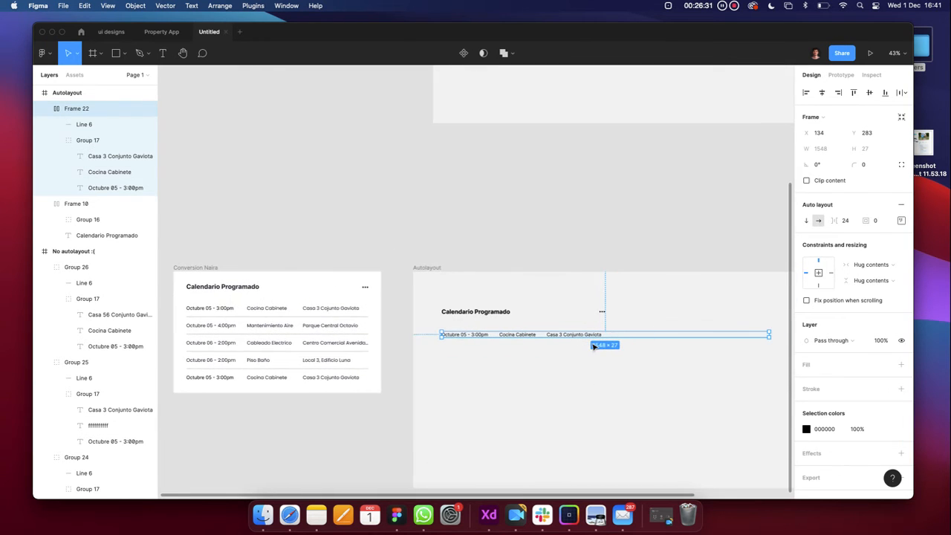
key(super+z)
scroll(550, 334, up, 5)
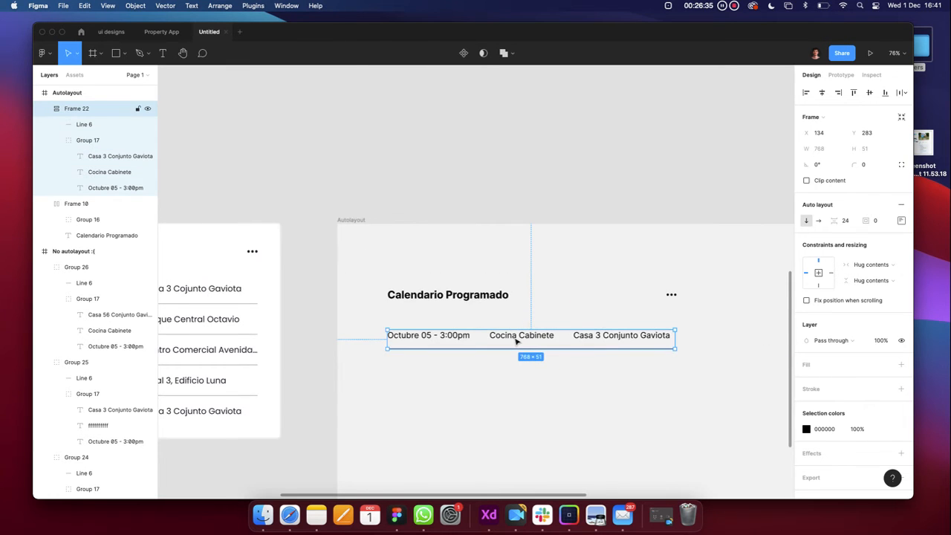
Retry horizontal direction, revert to vertical, and select the inner group of three labels
click(818, 221)
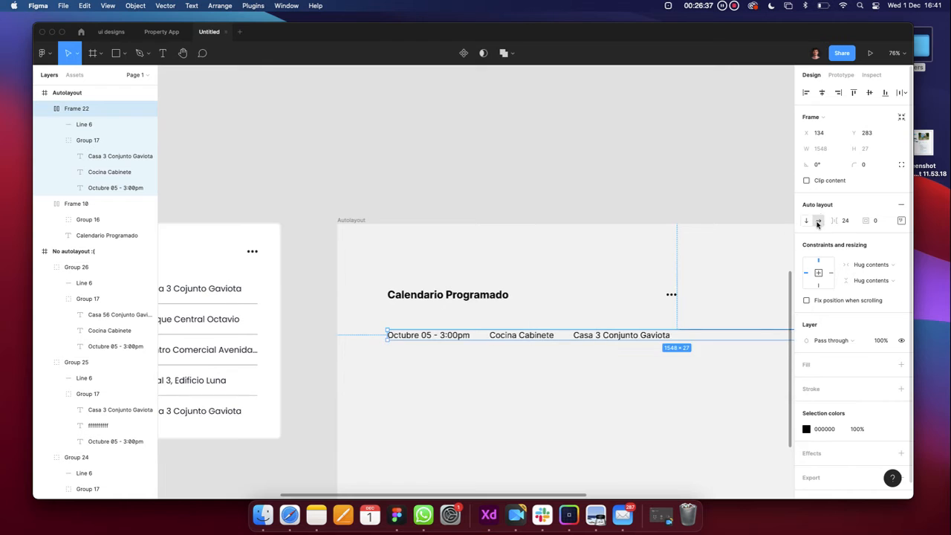
scroll(598, 389, down, 5)
click(592, 384)
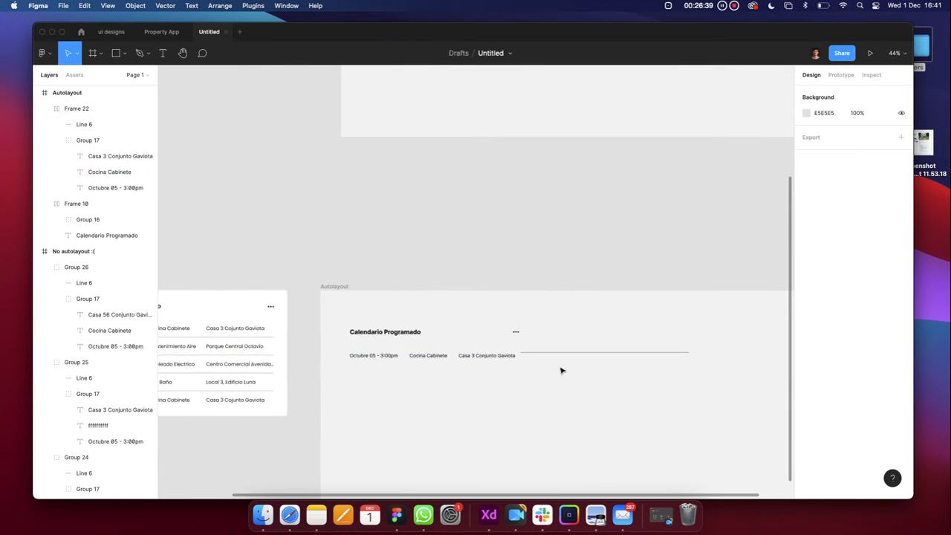
scroll(508, 340, up, 6)
scroll(507, 339, down, 2)
key(super+z)
key(super+z)
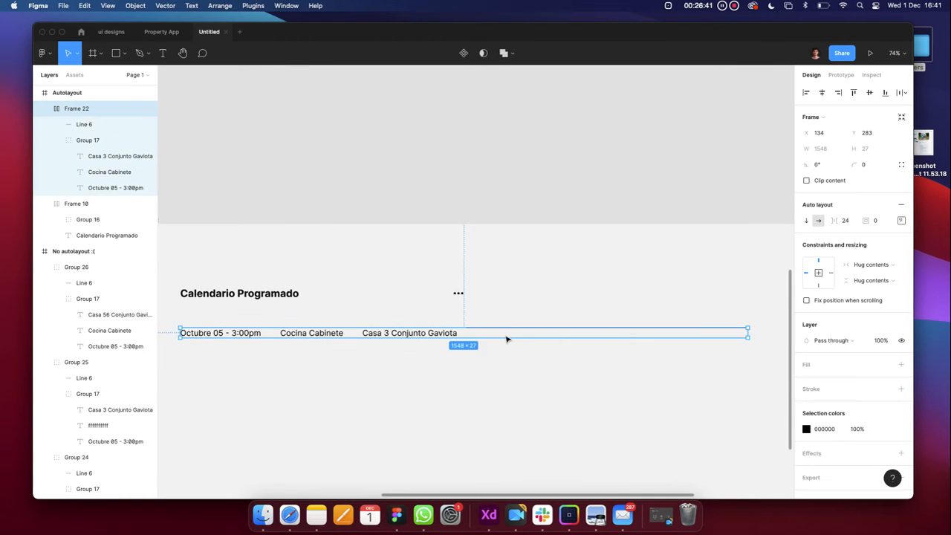
scroll(507, 340, left, 3)
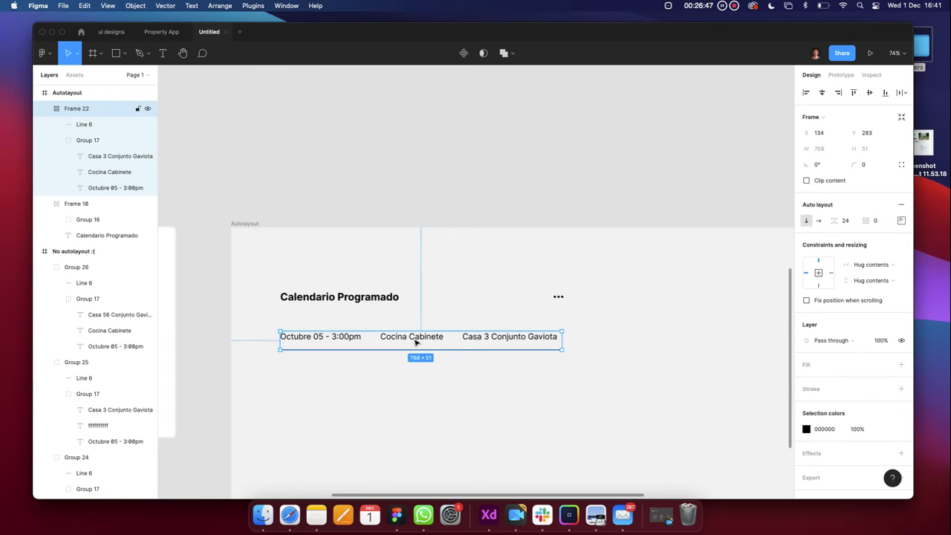
click(347, 342)
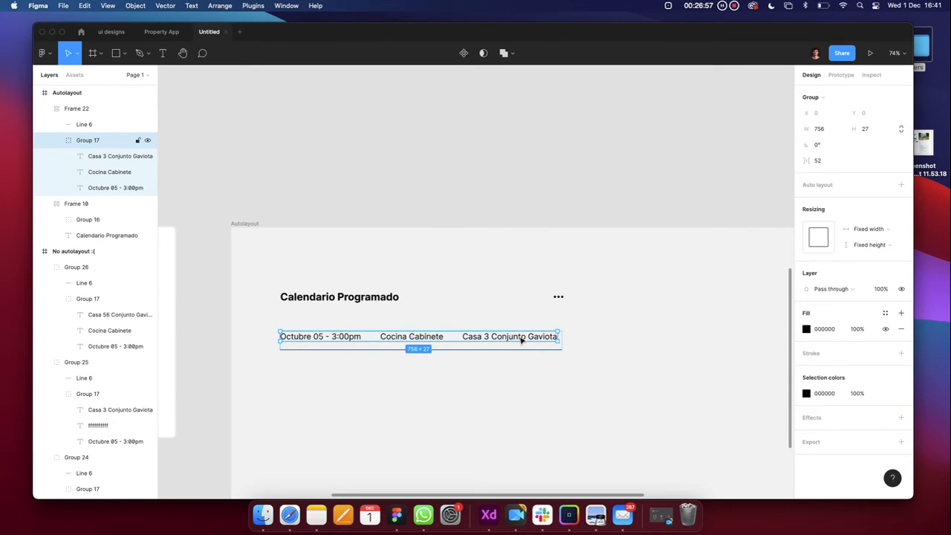
scroll(398, 343, up, 5)
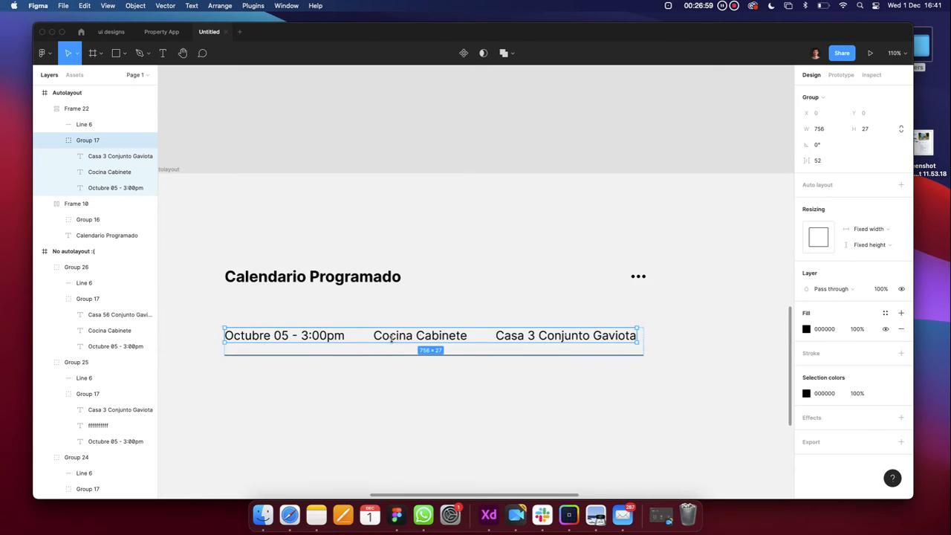
double_click(460, 339)
double_click(462, 335)
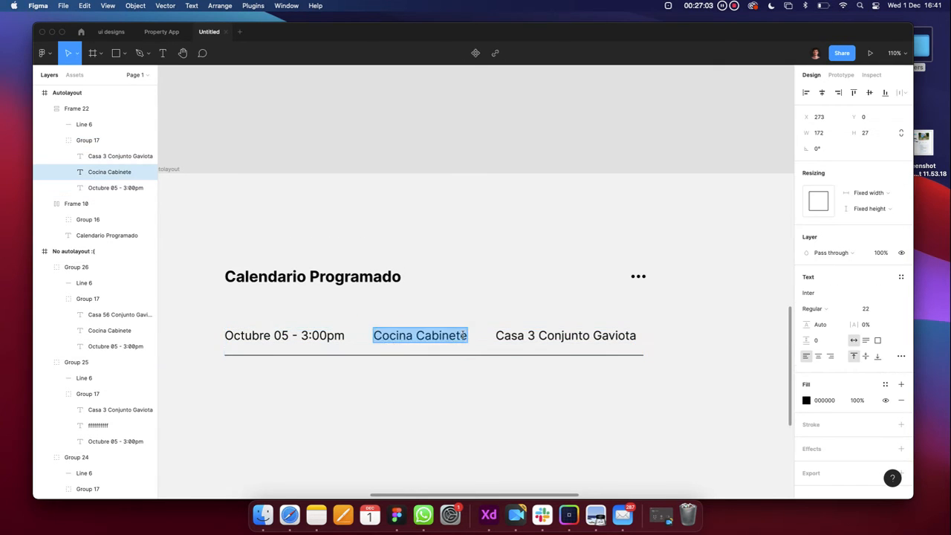
click(467, 336)
text(sdhasdasdasdas)
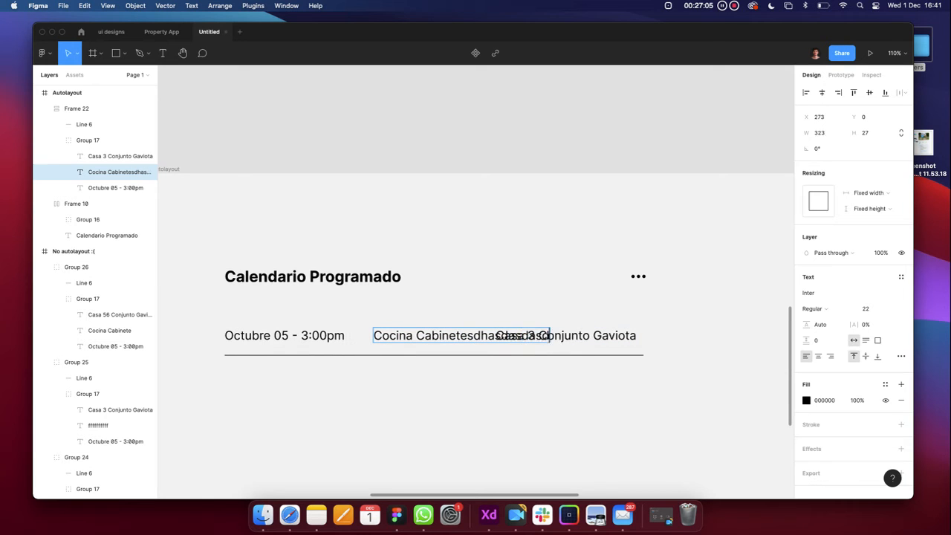
click(484, 419)
click(484, 419)
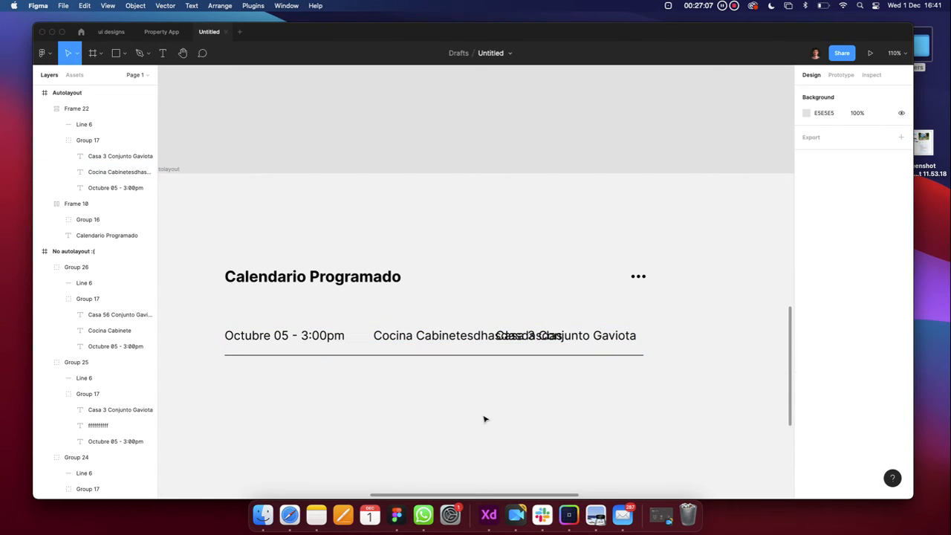
click(601, 335)
scroll(598, 335, down, 3)
drag(592, 335, 658, 338)
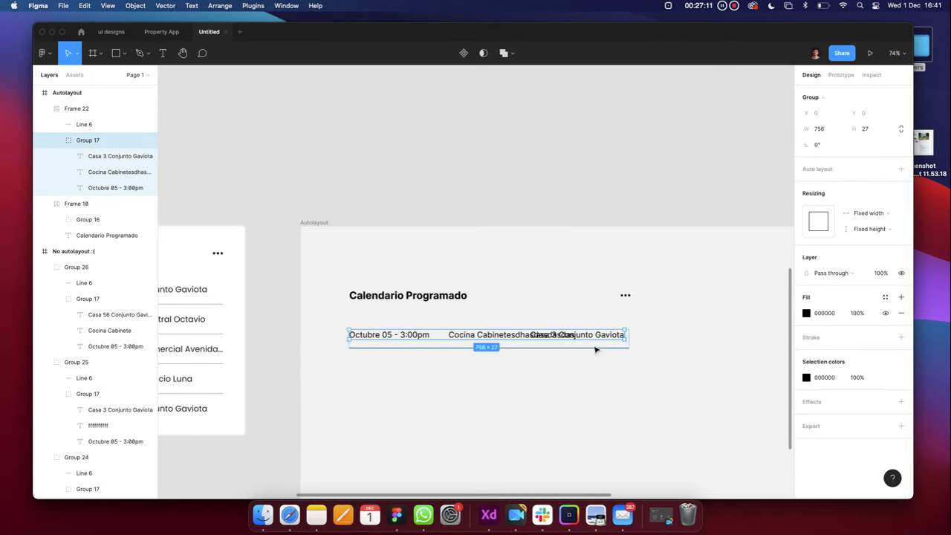
key(super+z)
key(super+z)
key(super+z)
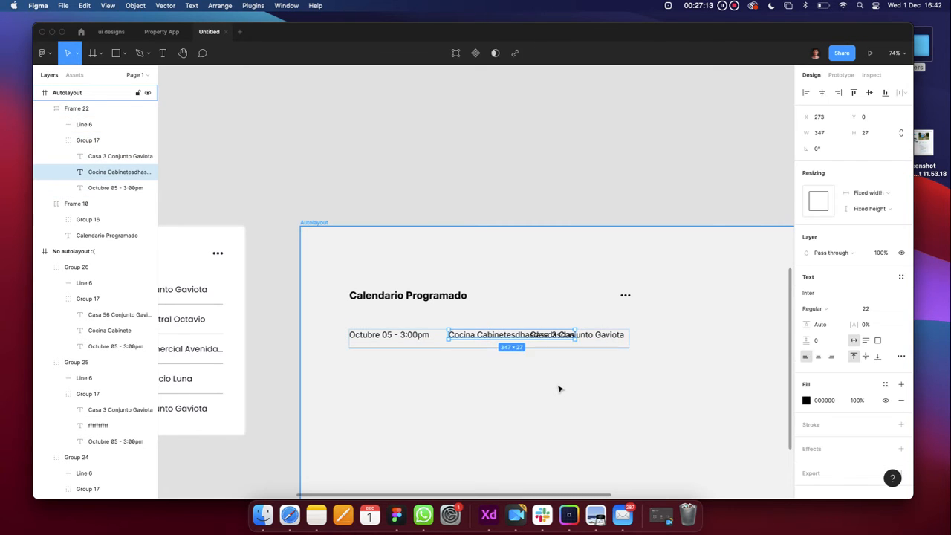
key(super+z)
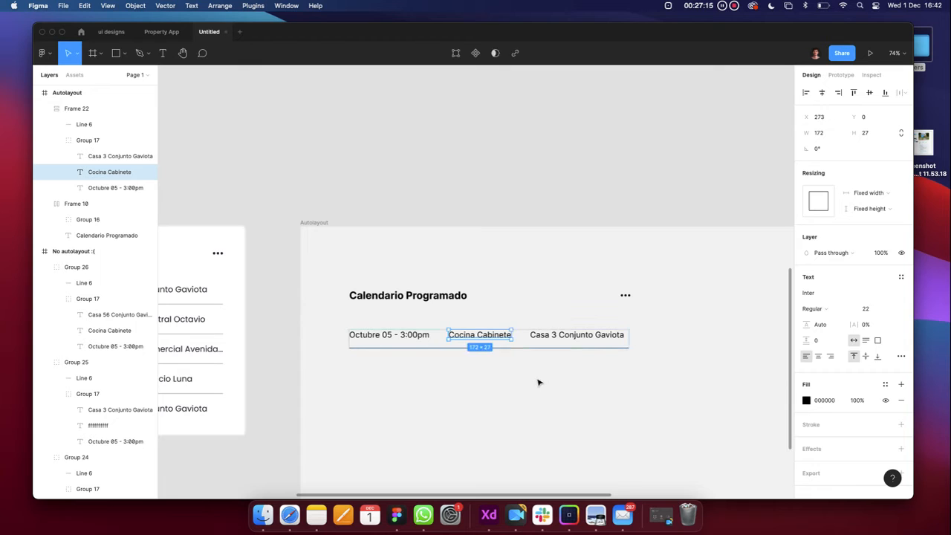
click(513, 348)
click(507, 382)
click(477, 341)
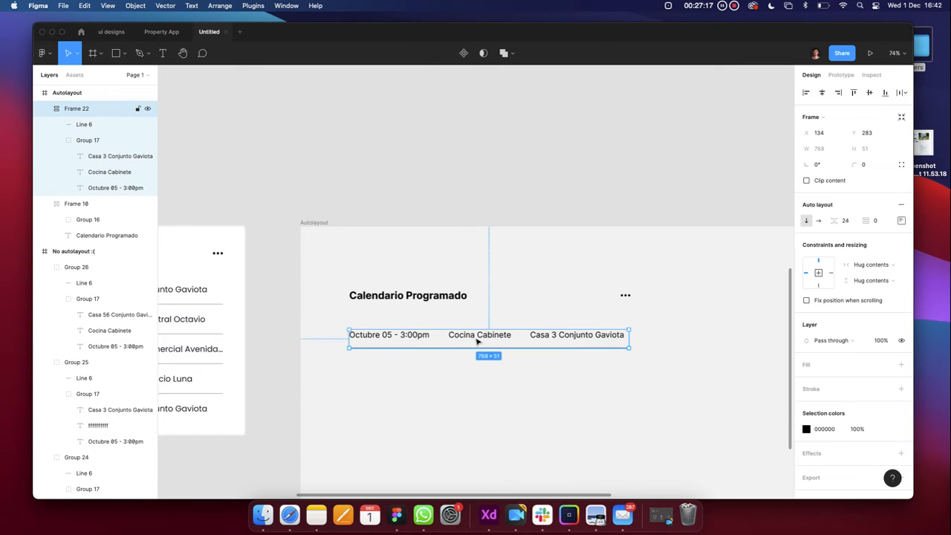
right_click(474, 341)
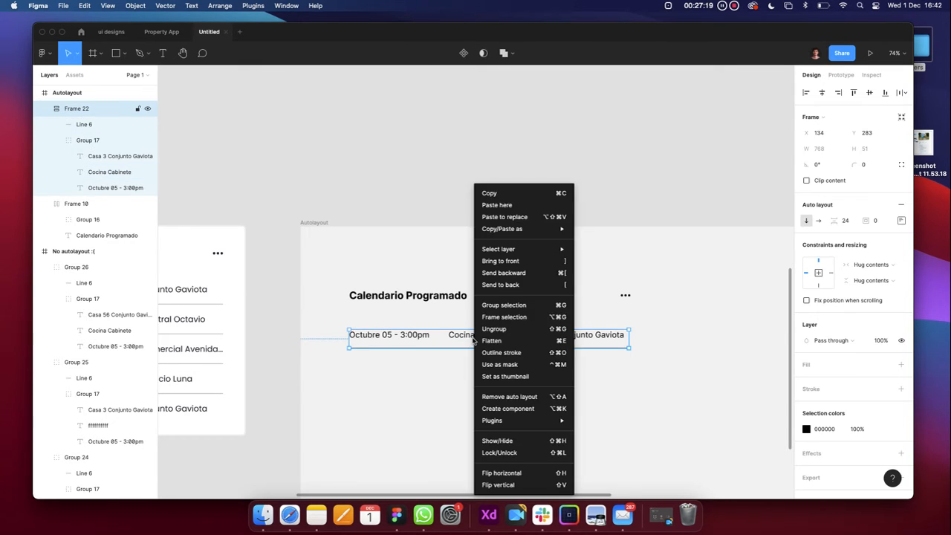
click(493, 331)
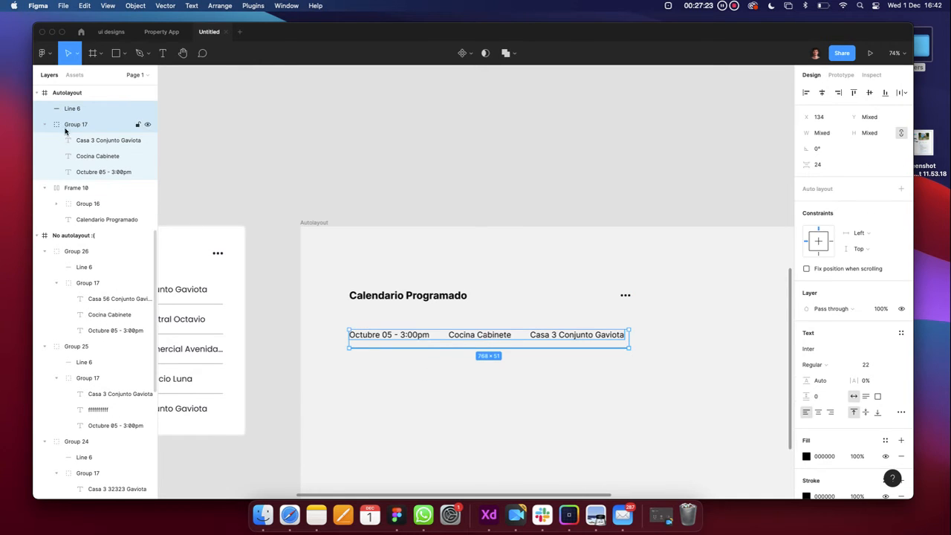
click(408, 362)
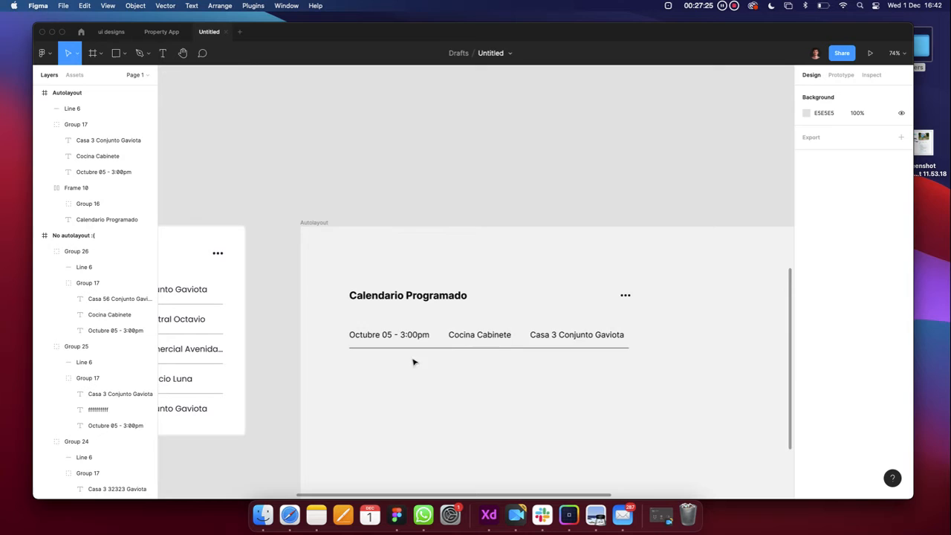
click(469, 338)
right_click(464, 340)
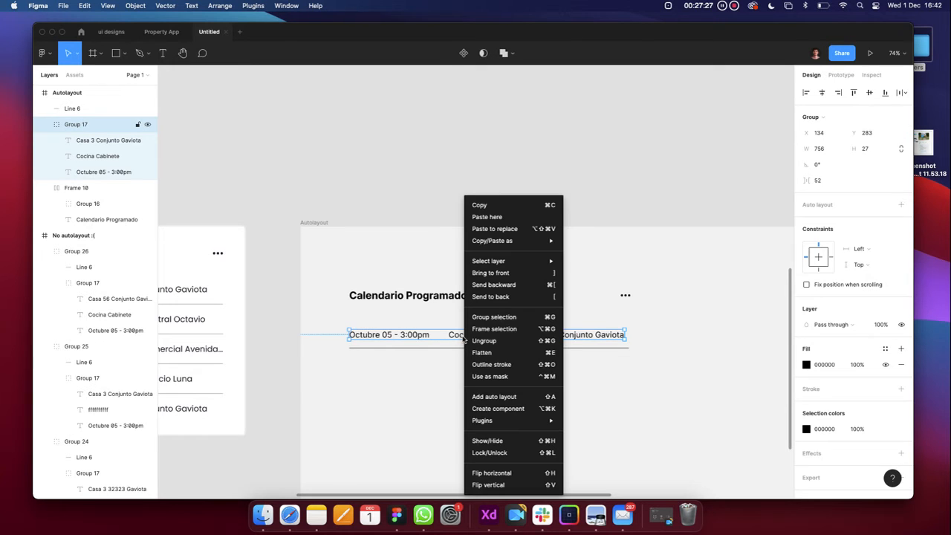
click(483, 353)
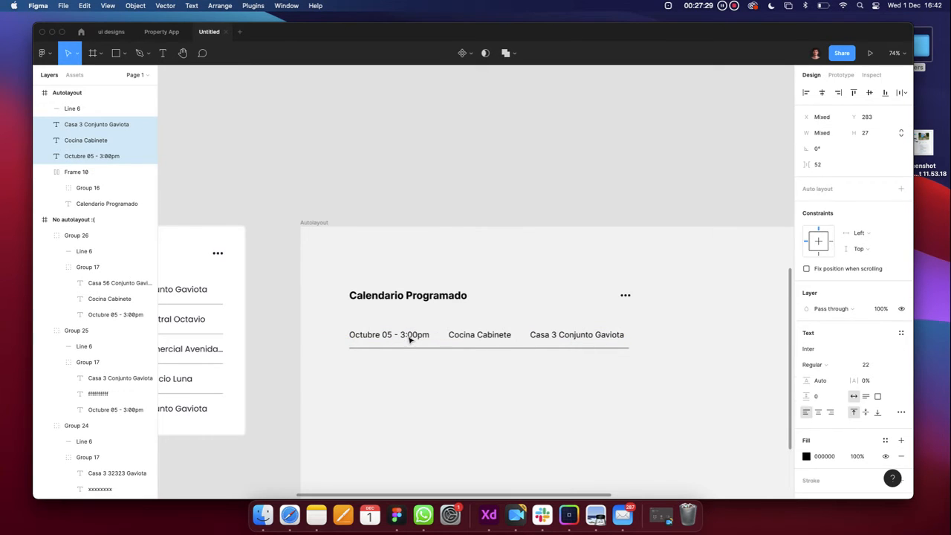
click(407, 379)
click(411, 335)
scroll(413, 335, up, 5)
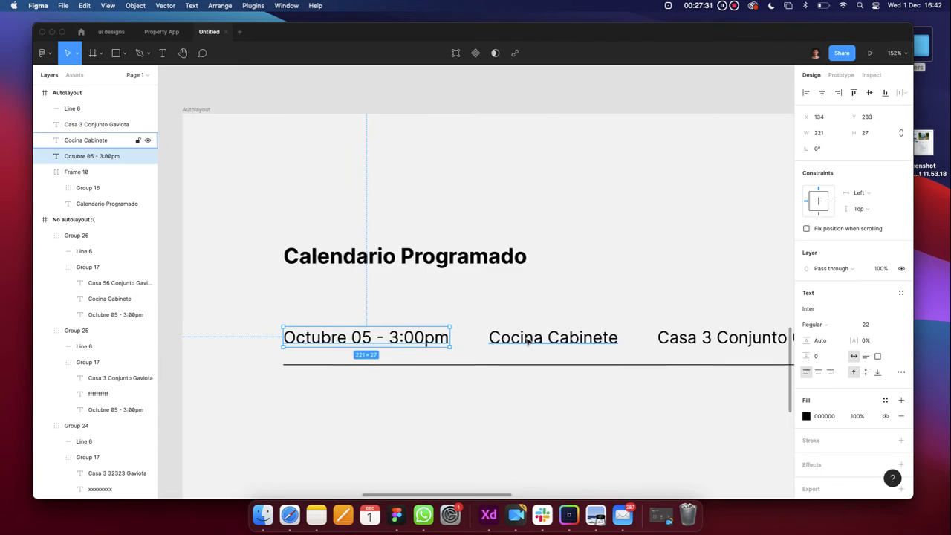
click(528, 340)
scroll(527, 340, down, 5)
scroll(527, 341, right, 3)
click(478, 340)
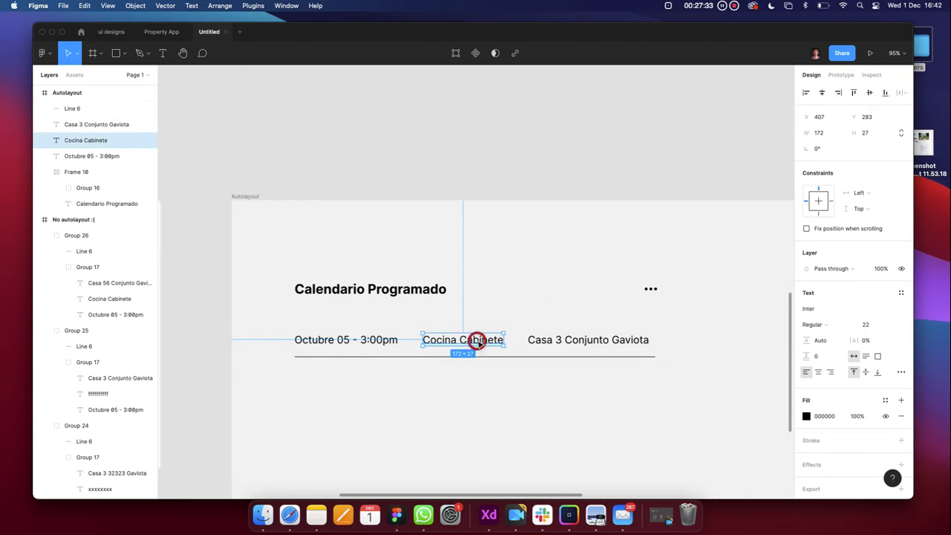
click(386, 339)
shift+click(462, 338)
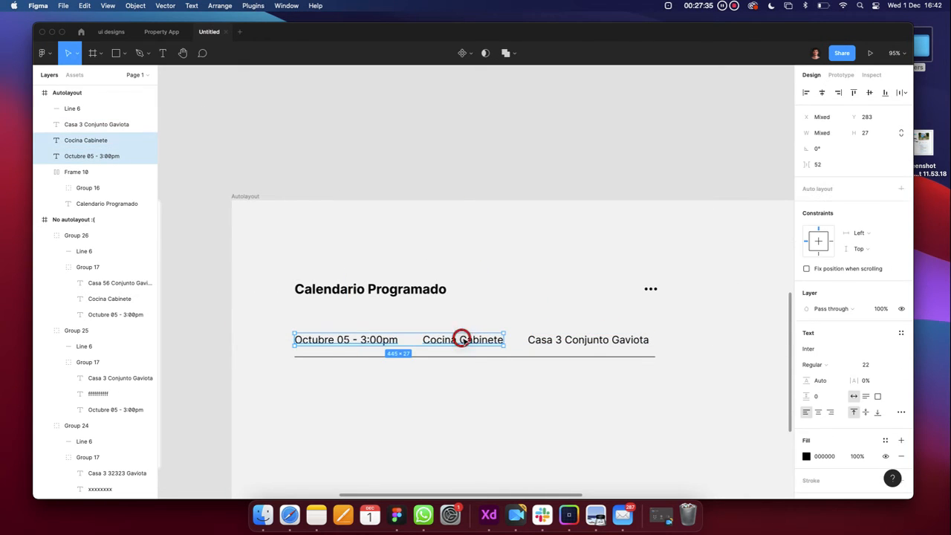
shift+click(549, 341)
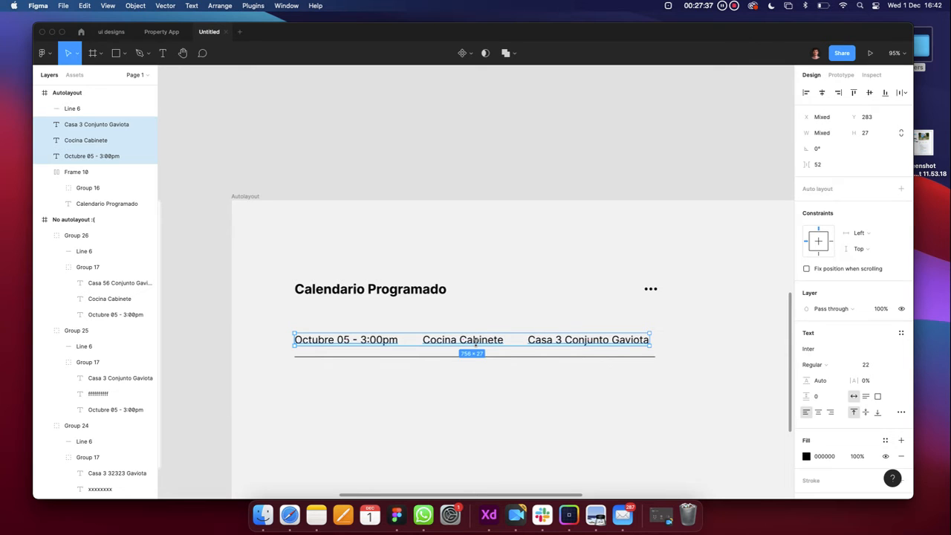
click(900, 190)
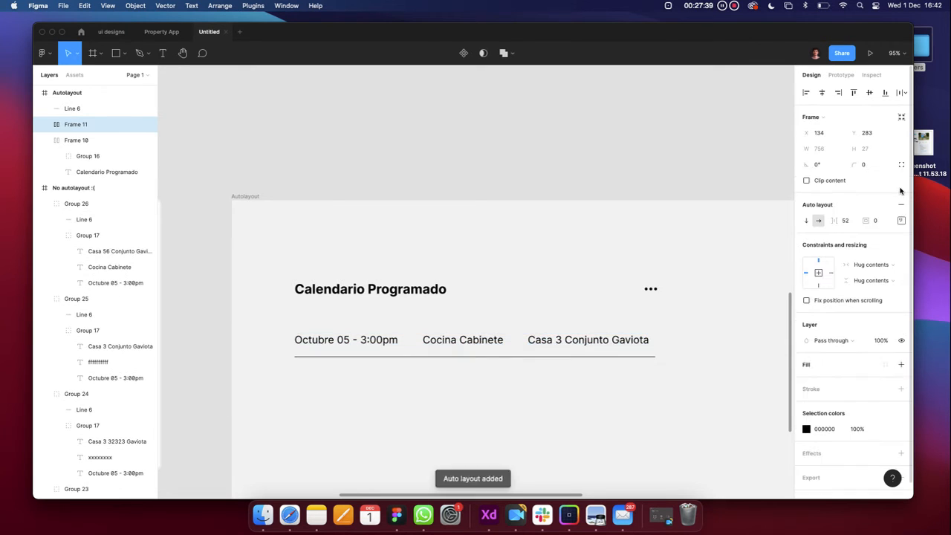
click(490, 342)
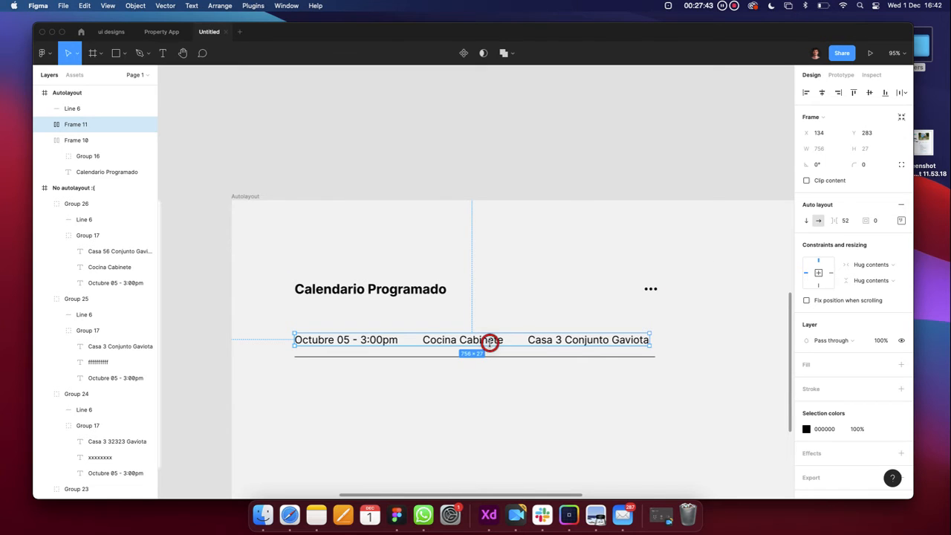
click(494, 342)
click(494, 343)
double_click(493, 342)
text(d)
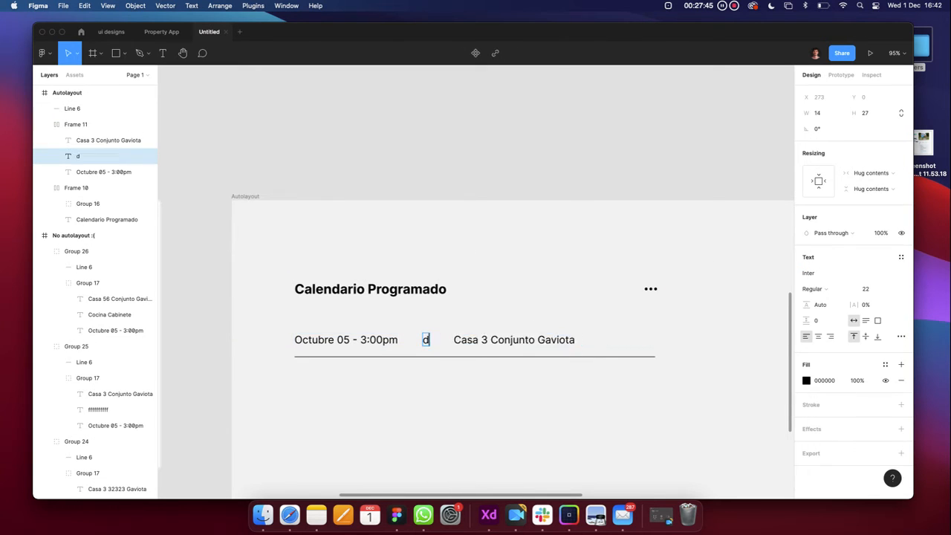
text(sdsdsdsdsdsdsdsds)
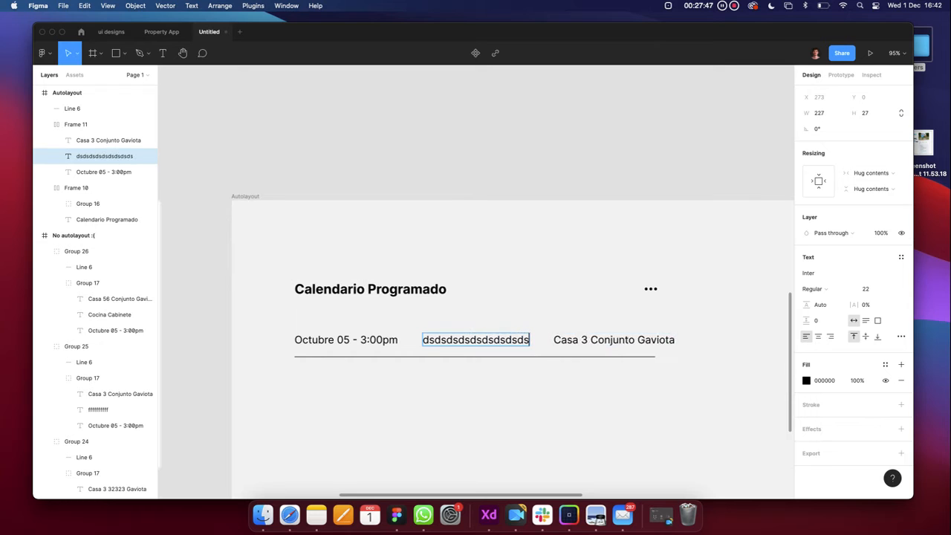
text(dsdsdsdsdsdsds)
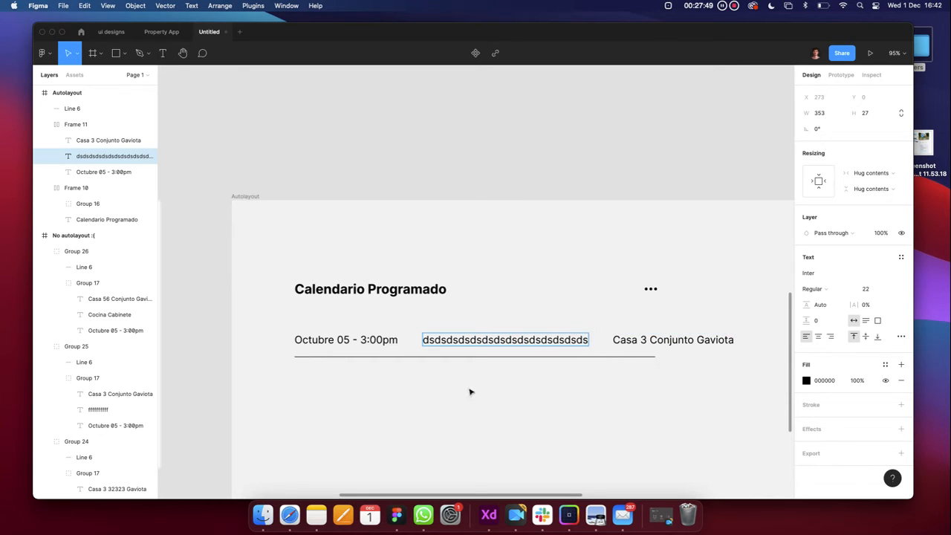
text(dsdsdsds)
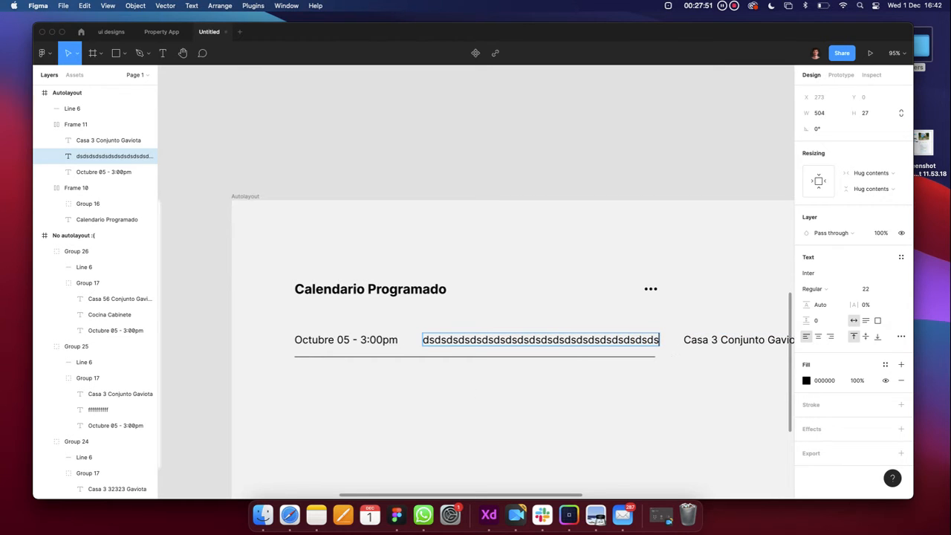
scroll(471, 390, down, 1)
key(super+z)
key(super+z)
key(super+z)
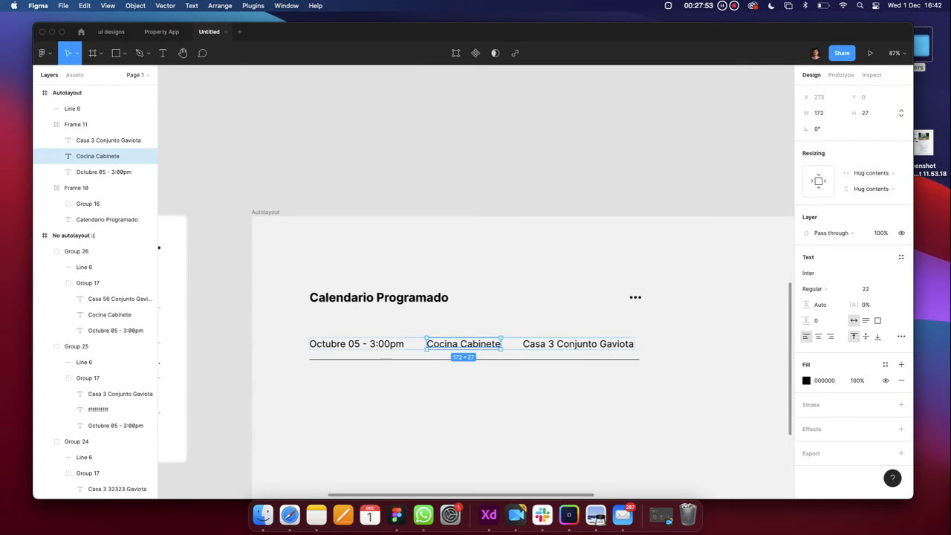
double_click(470, 344)
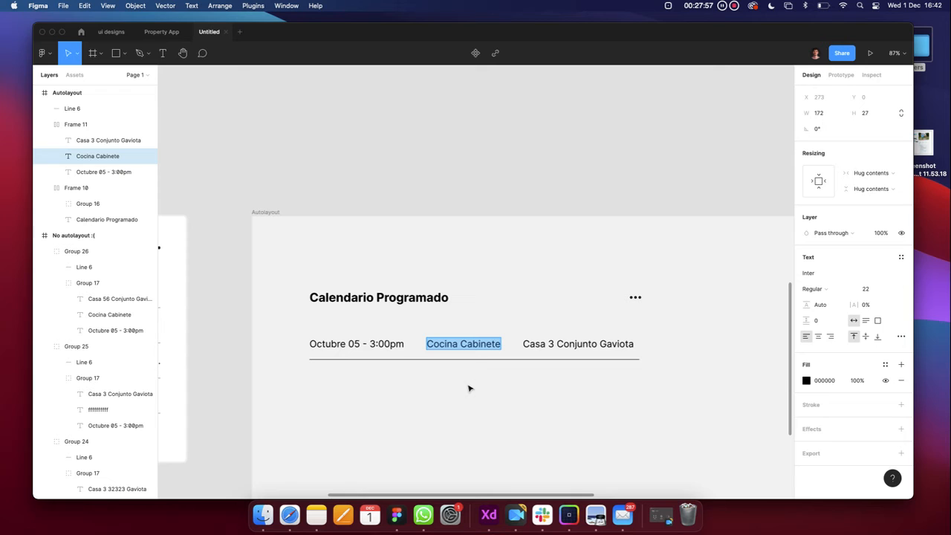
key(Escape)
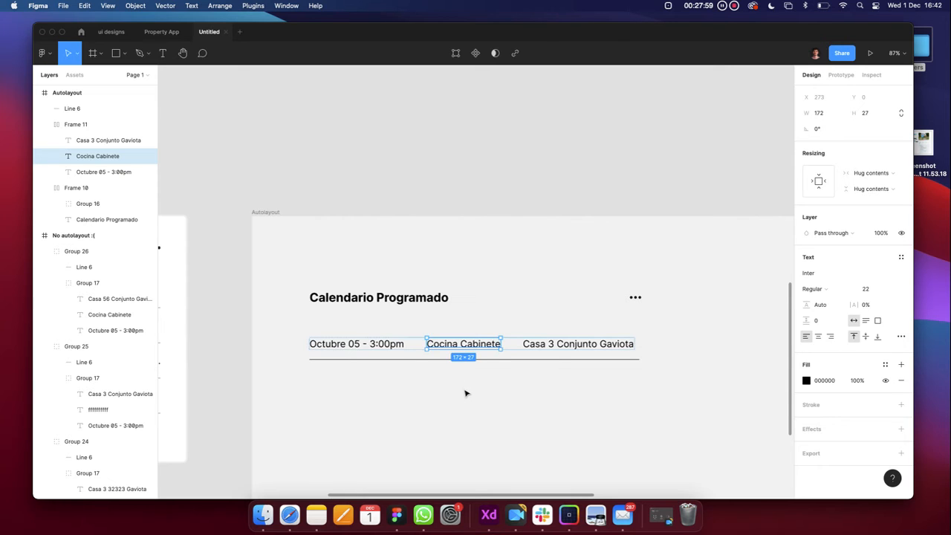
click(504, 335)
click(543, 348)
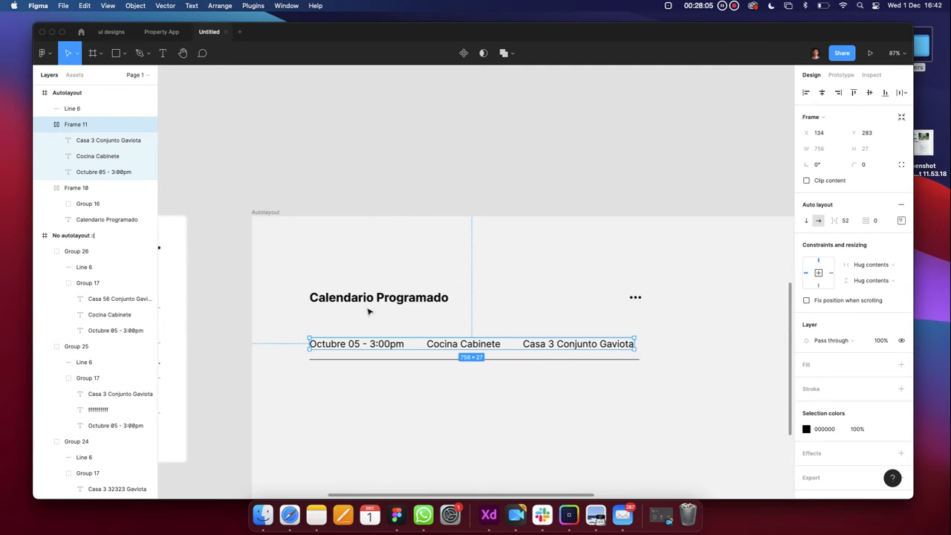
scroll(366, 307, down, 5)
drag(375, 327, 369, 153)
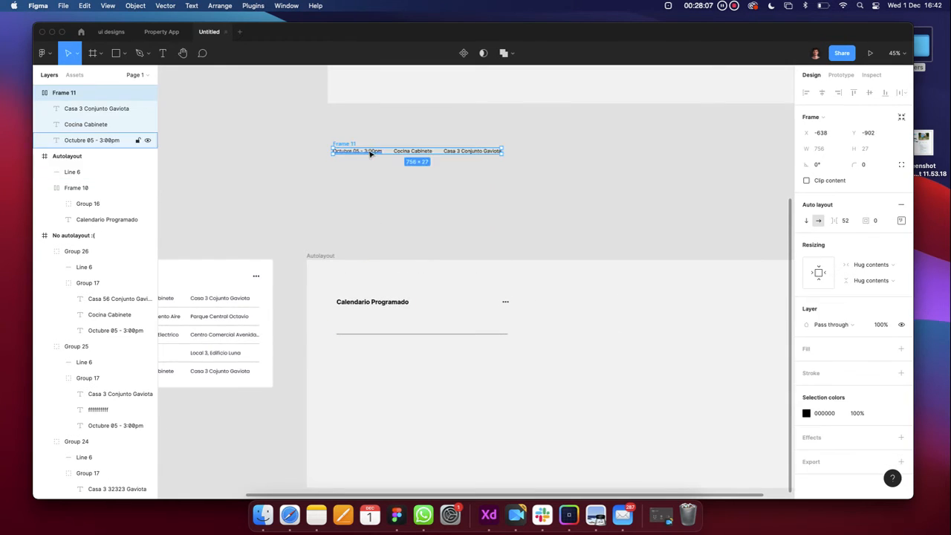
click(353, 198)
scroll(345, 148, up, 5)
click(322, 151)
scroll(321, 149, down, 5)
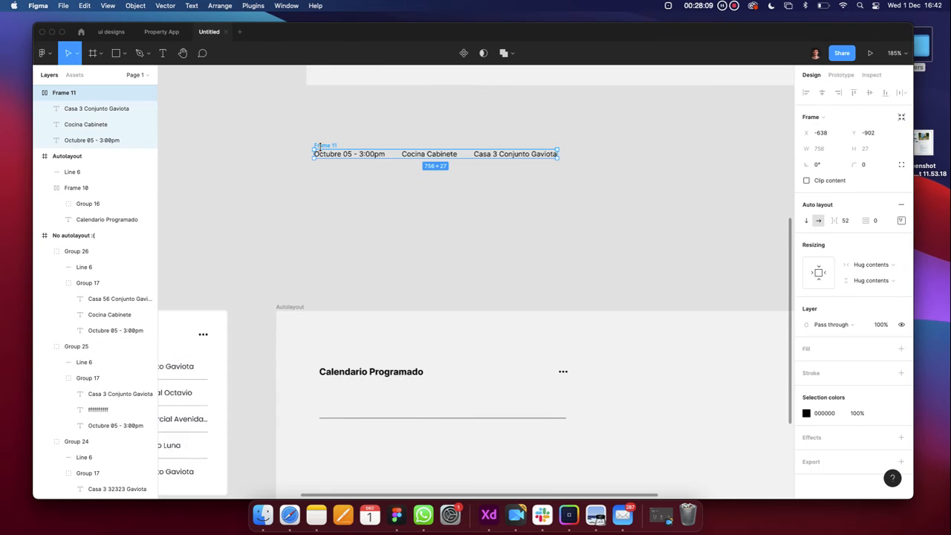
drag(326, 145, 324, 229)
key(Escape)
key(super+z)
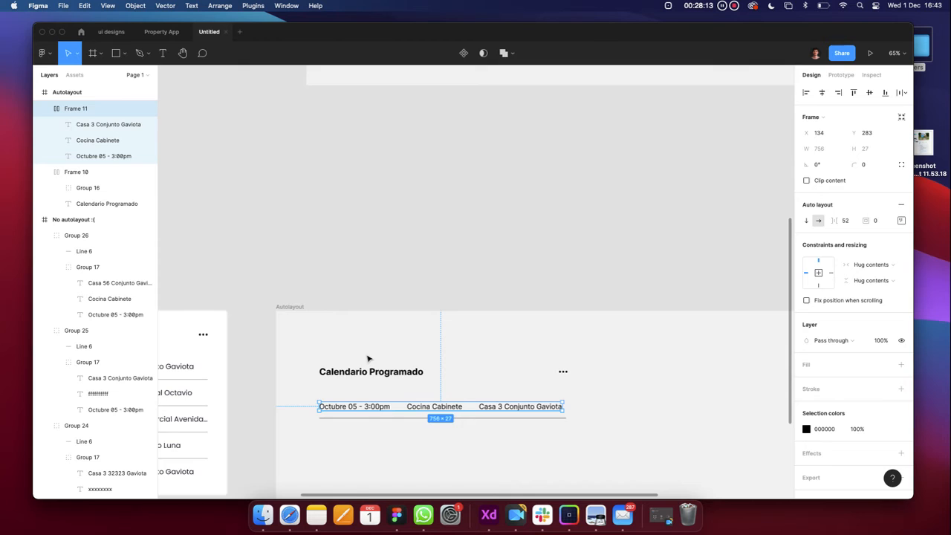
scroll(367, 357, up, 5)
scroll(367, 356, down, 4)
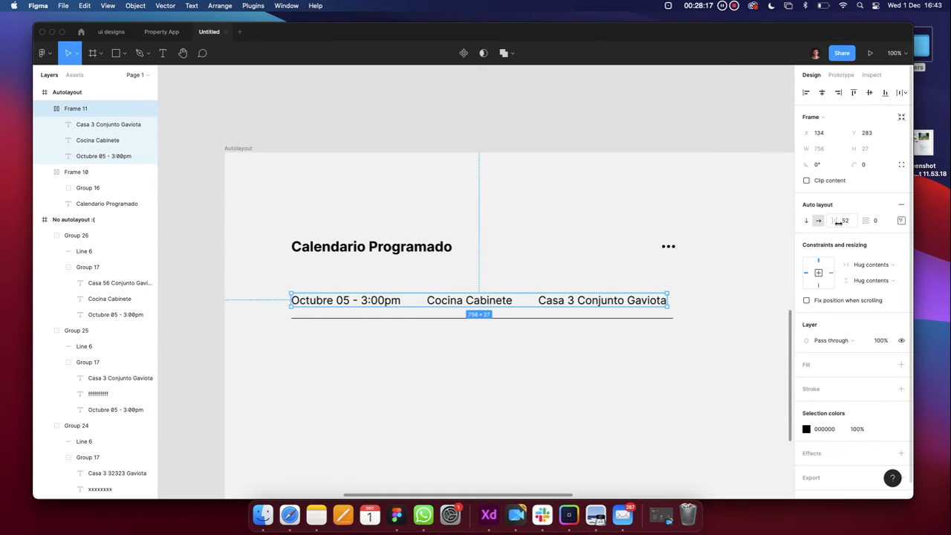
mouse_move(837, 221)
mouse_down()
mouse_move(854, 222)
mouse_move(838, 221)
mouse_up()
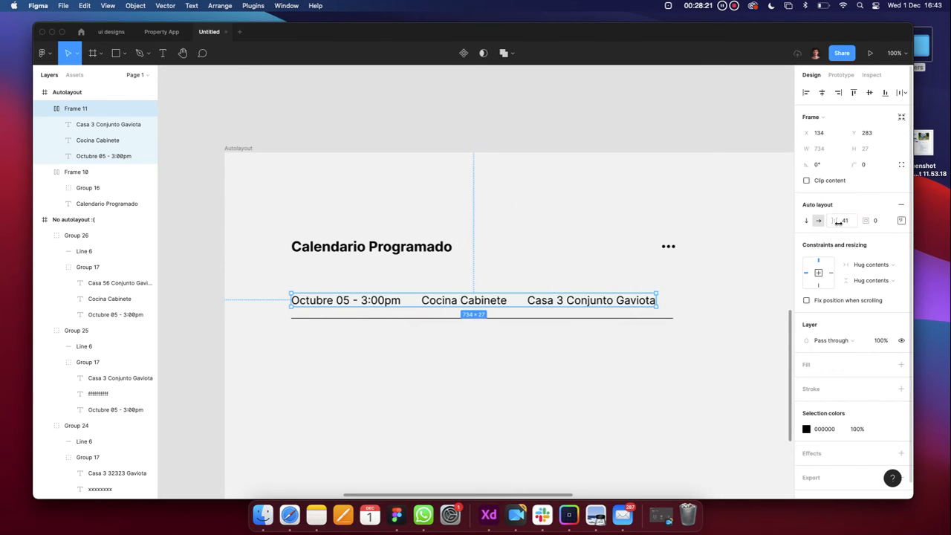
key(super+z)
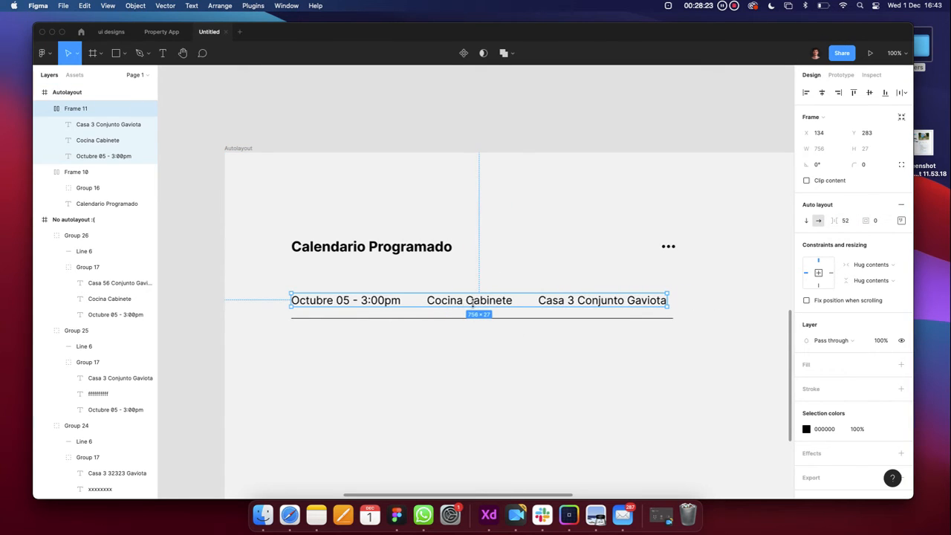
click(473, 304)
double_click(484, 301)
text(sdsdsd)
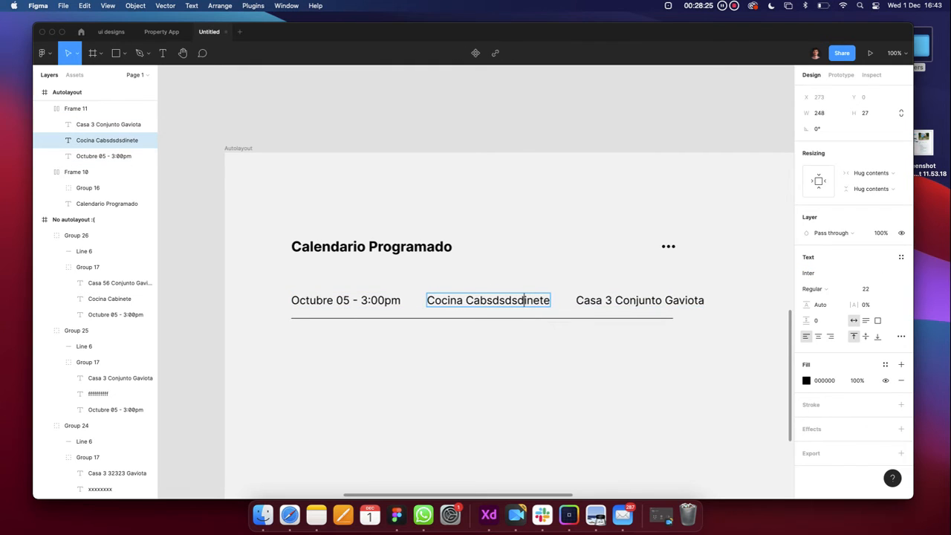
key(BackSpace)
key(BackSpace)
key(BackSpace)
key(BackSpace)
key(BackSpace)
key(BackSpace)
key(Escape)
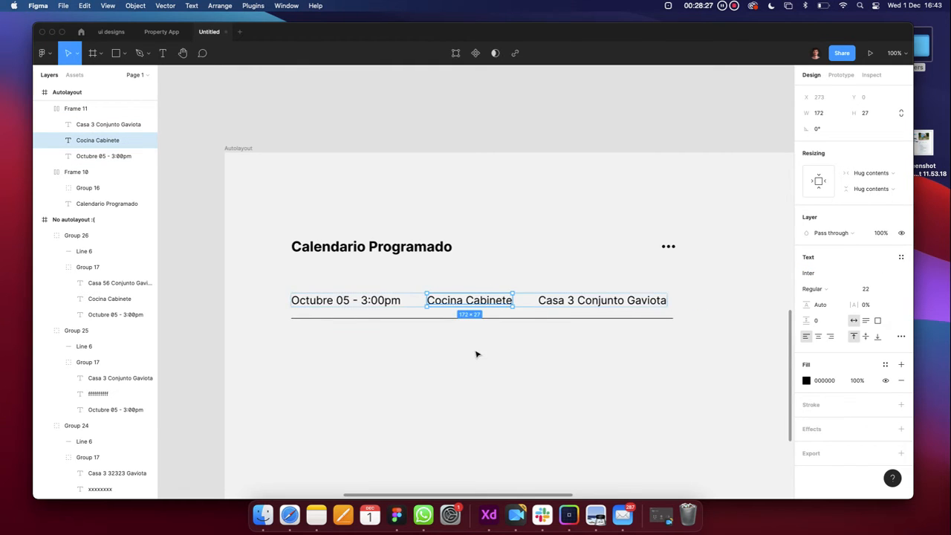
scroll(477, 355, down, 3)
click(477, 354)
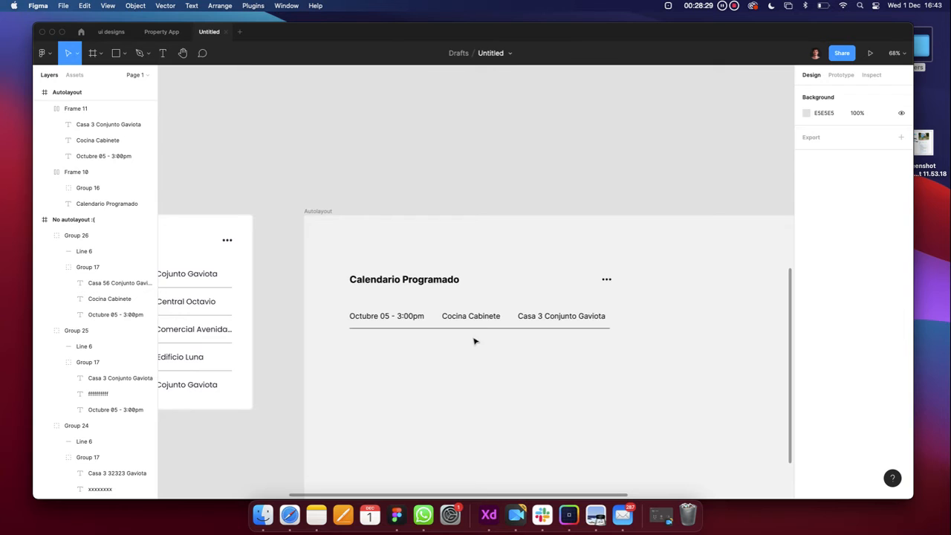
click(479, 327)
scroll(479, 330, up, 5)
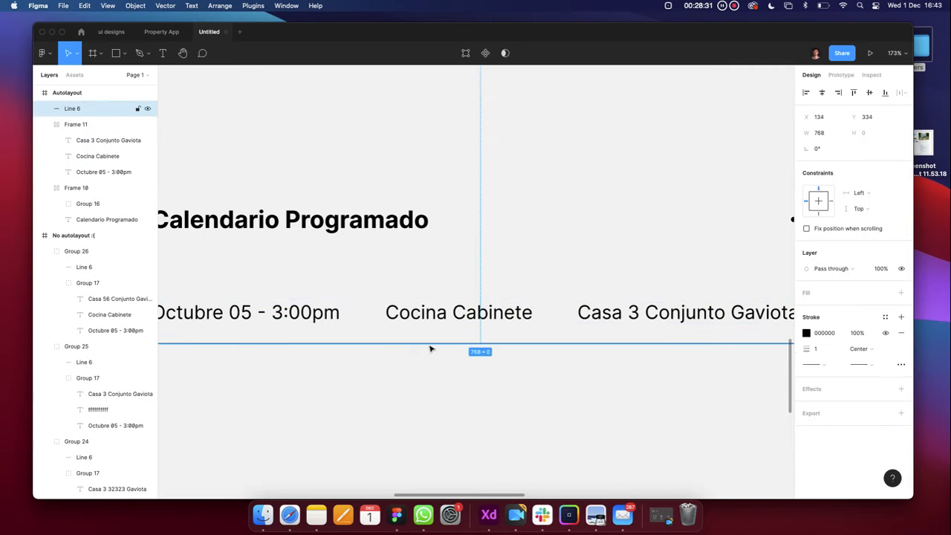
scroll(429, 348, down, 3)
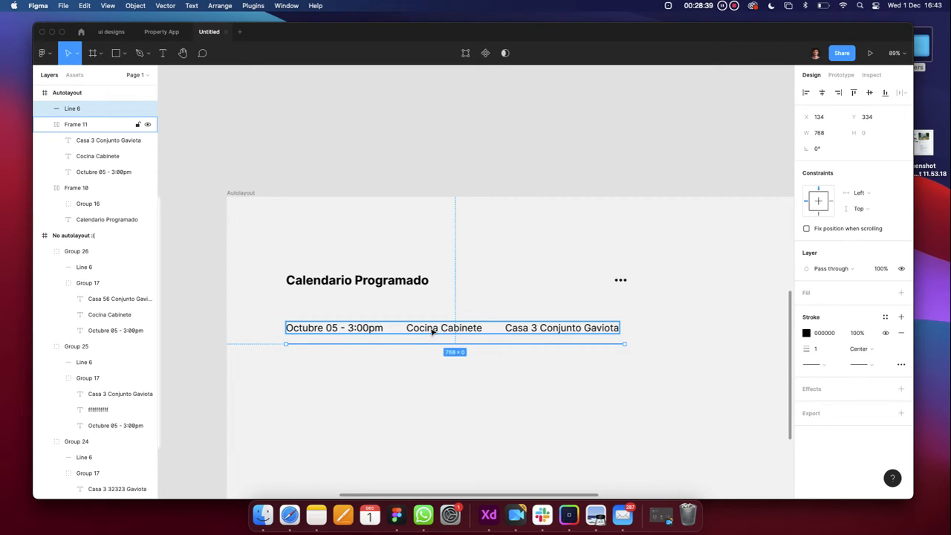
Wrap Frame 11 and Line 6 in auto layout, keeping the vertical direction after testing horizontal
shift+click(433, 331)
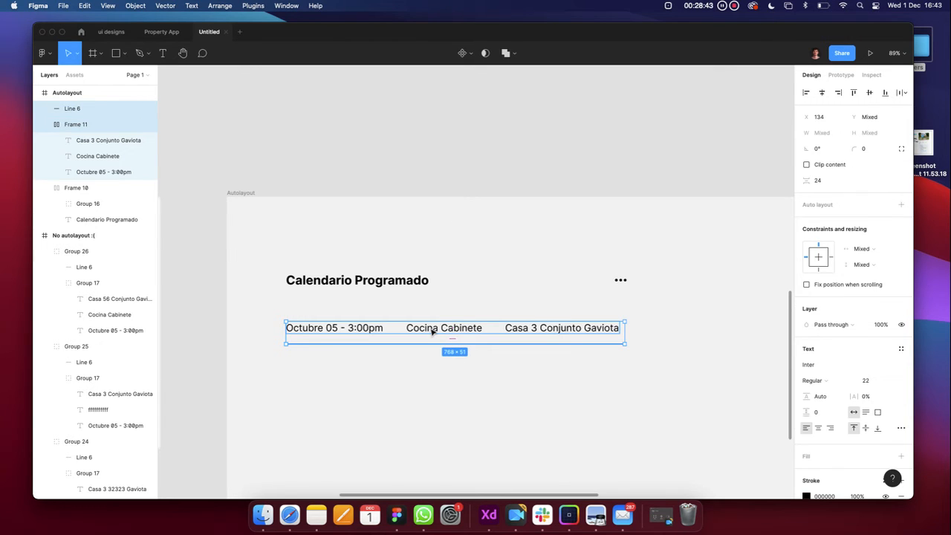
click(898, 205)
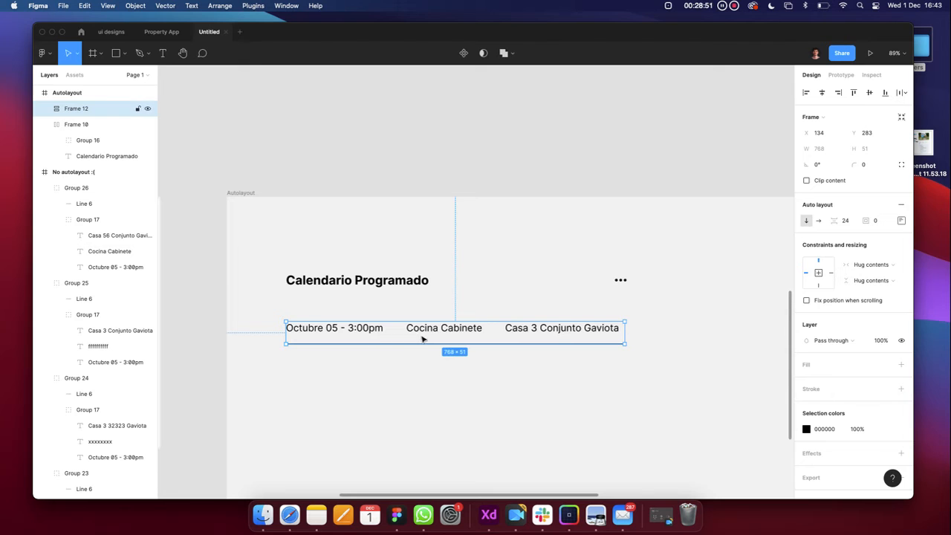
click(818, 220)
scroll(572, 358, down, 5)
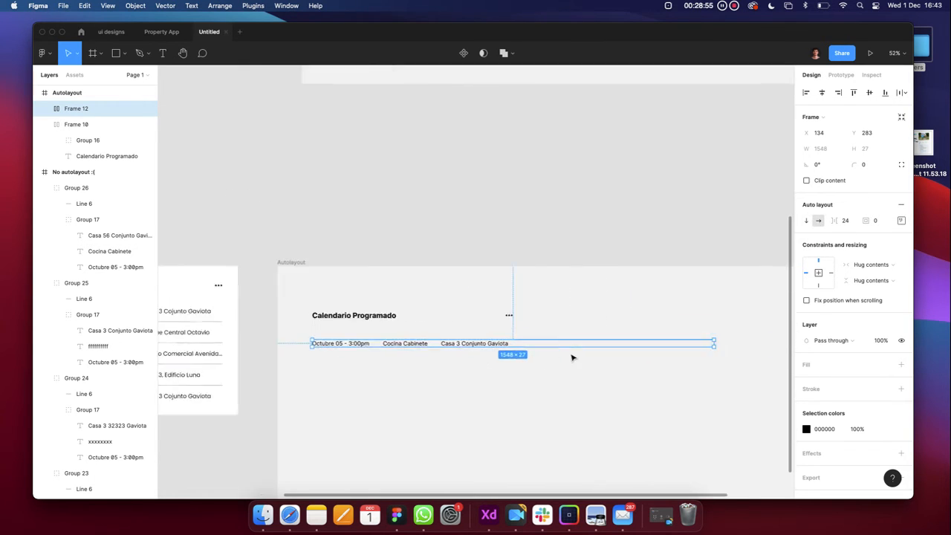
key(super+z)
scroll(318, 370, up, 5)
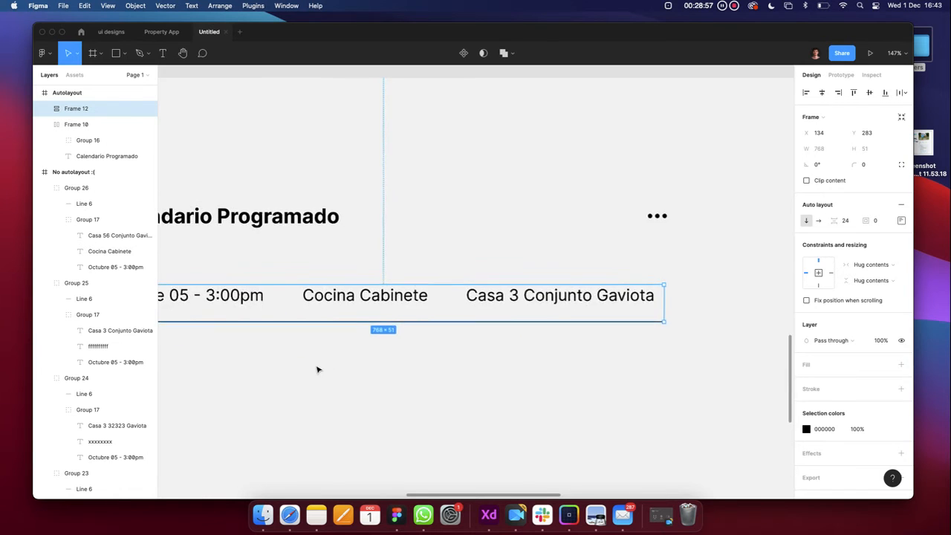
scroll(318, 369, left, 1)
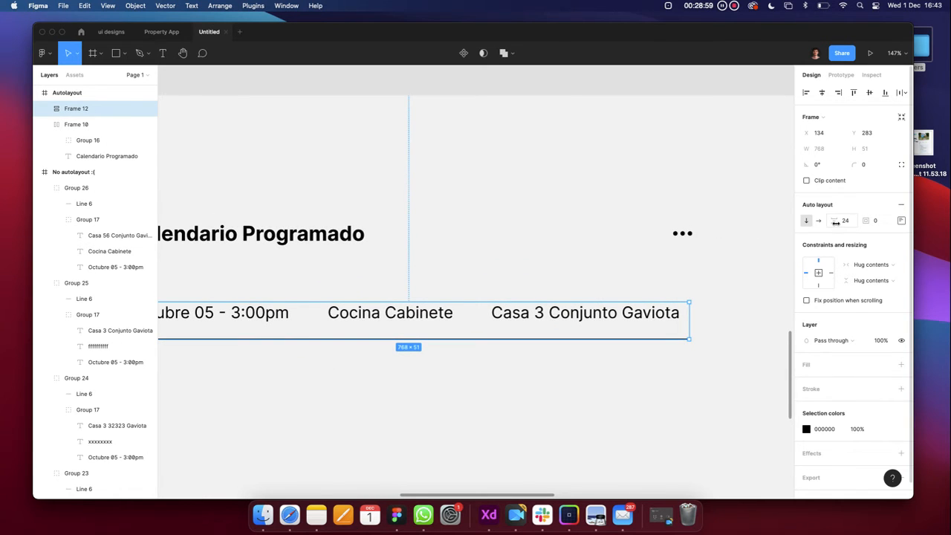
Set 24 spacing between the schedule row and its underline in Frame 12
drag(835, 221, 832, 220)
scroll(587, 342, down, 5)
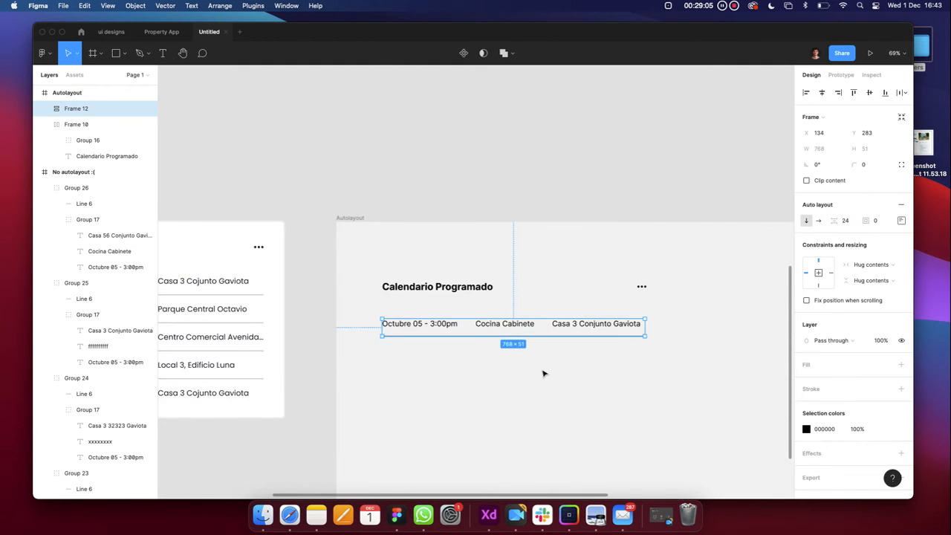
click(519, 376)
scroll(486, 358, right, 2)
click(468, 338)
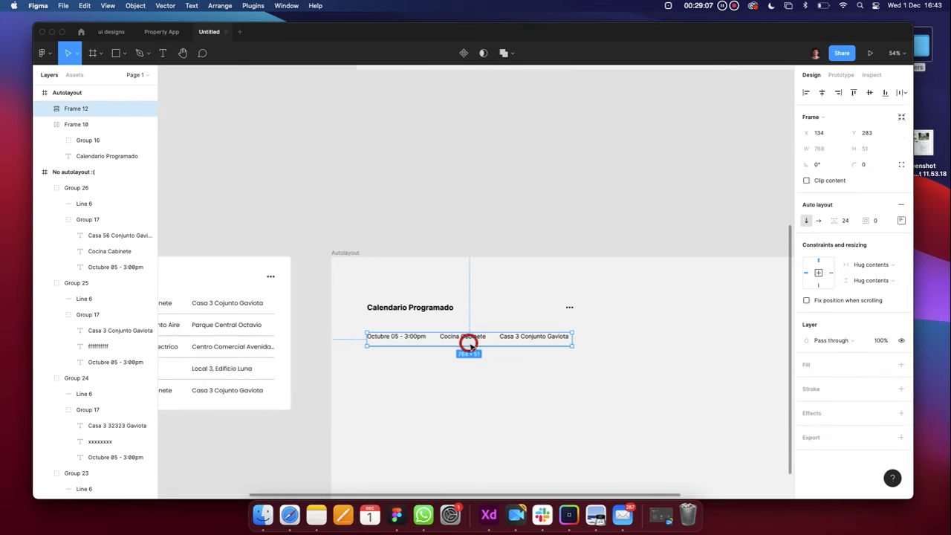
scroll(470, 347, up, 5)
scroll(471, 347, down, 3)
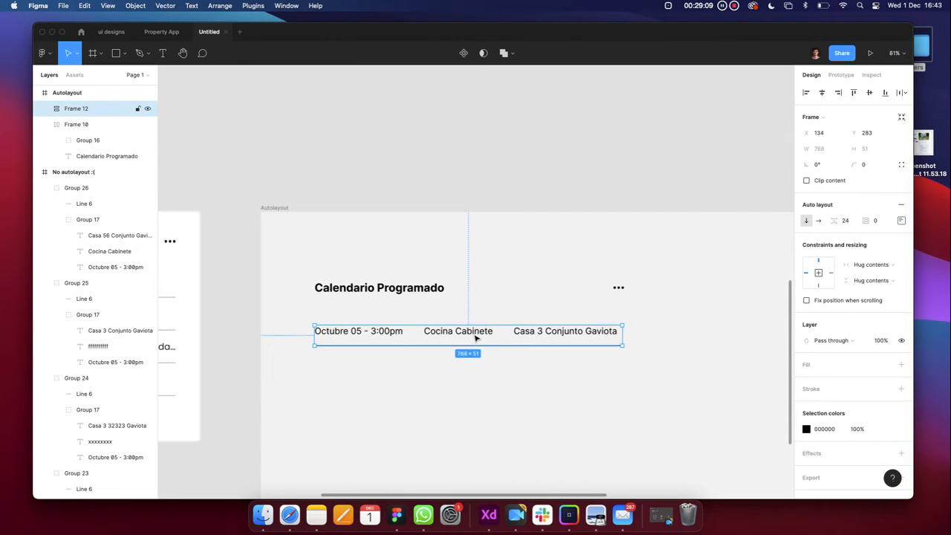
Option-drag copies of the 768 × 51 row downward into a five-row stack, removing one extra copy
drag(478, 338, 476, 369)
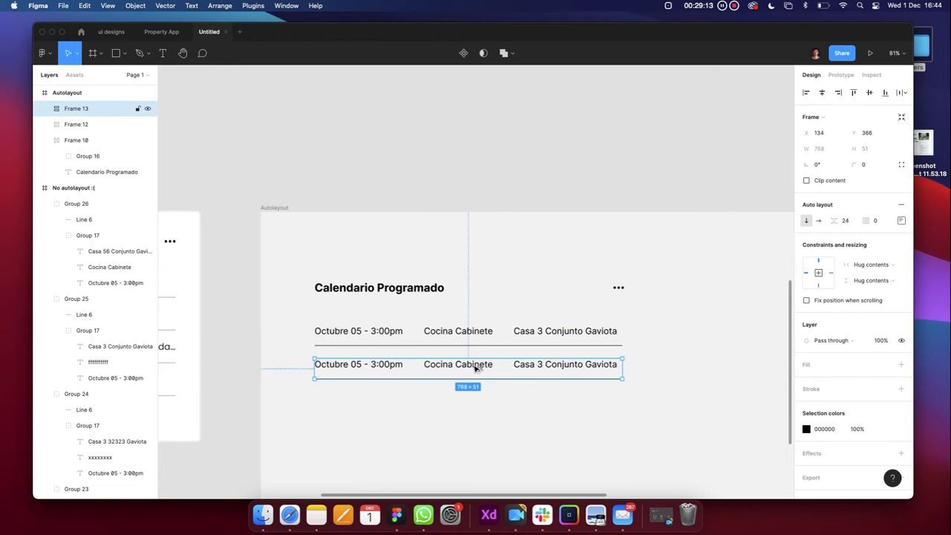
scroll(476, 369, down, 2)
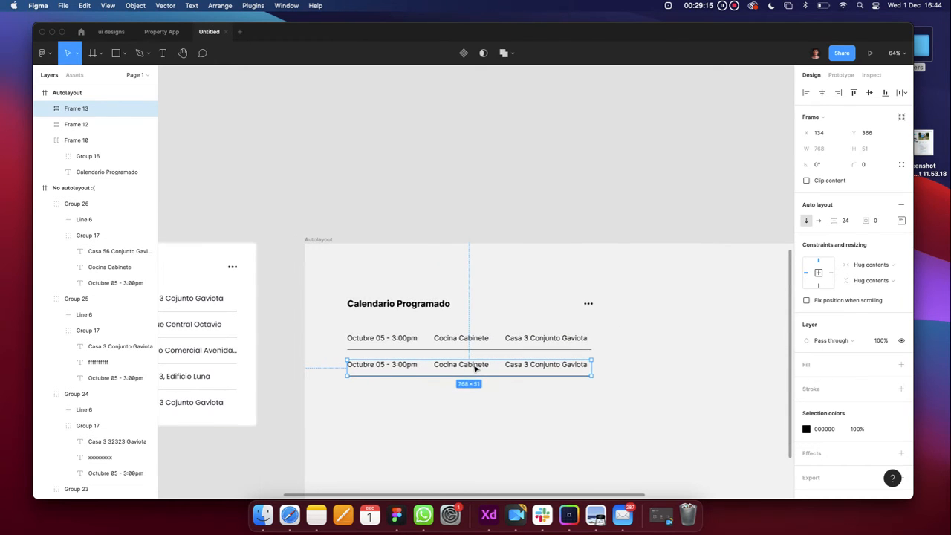
drag(476, 368, 475, 401)
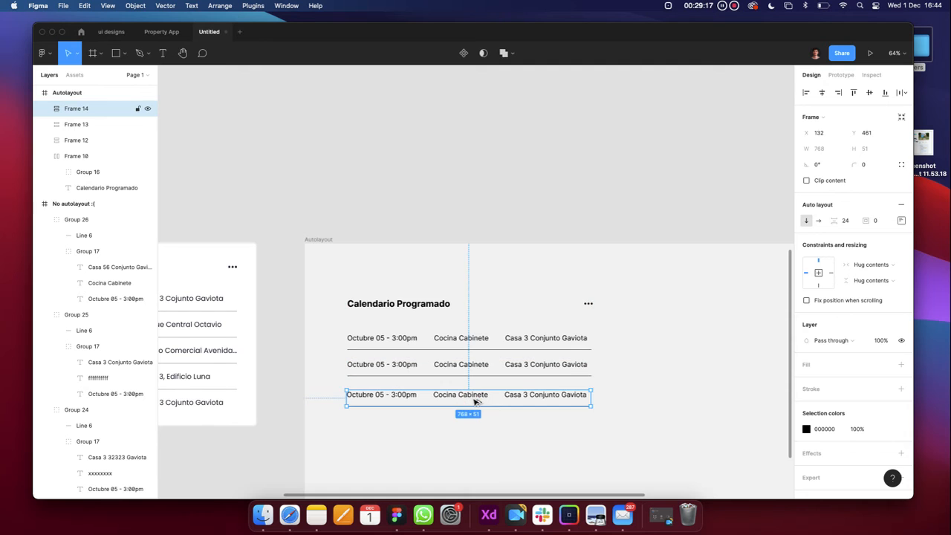
key(super+z)
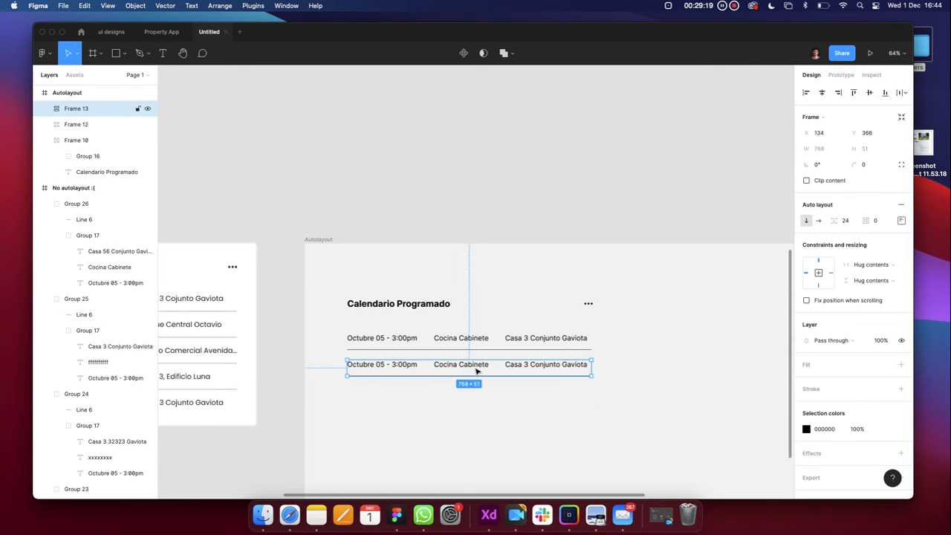
drag(479, 368, 476, 443)
scroll(478, 428, down, 3)
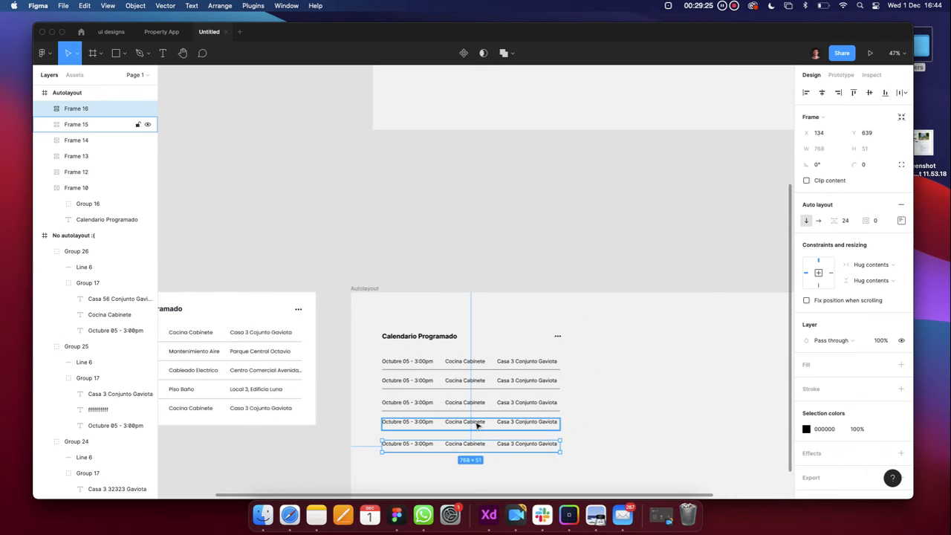
click(613, 404)
Shift-select the five schedule rows, then inspect the Autolayout frame and table header layers
click(468, 364)
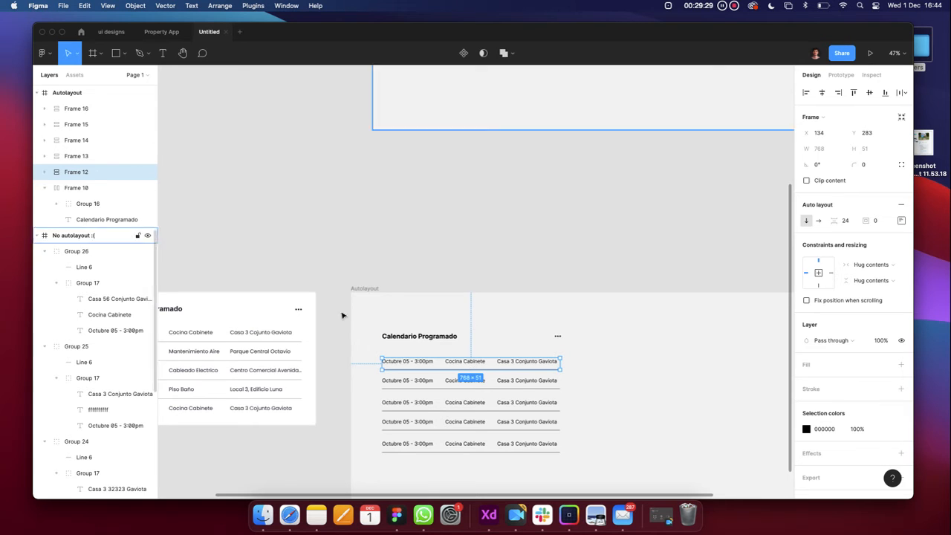
shift+click(468, 382)
shift+click(469, 402)
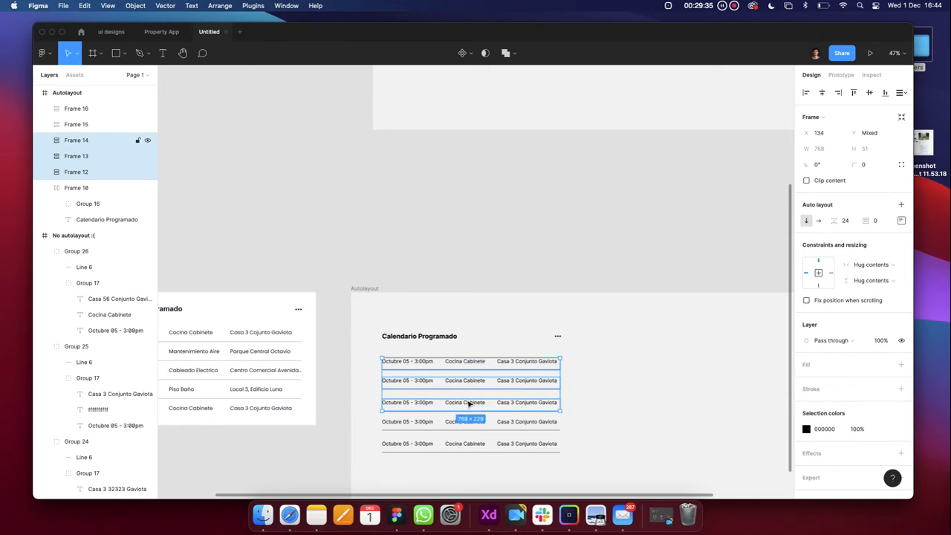
shift+click(465, 422)
shift+click(467, 443)
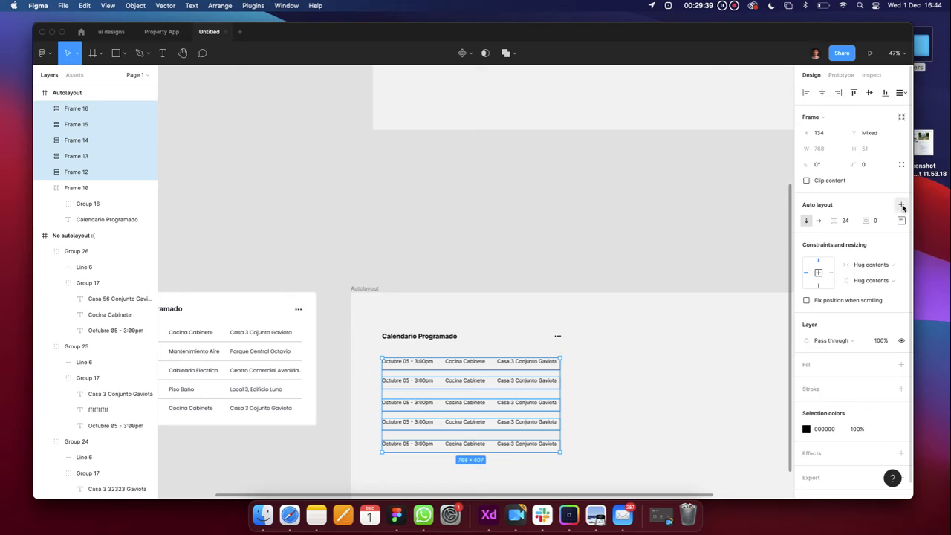
click(565, 342)
click(471, 364)
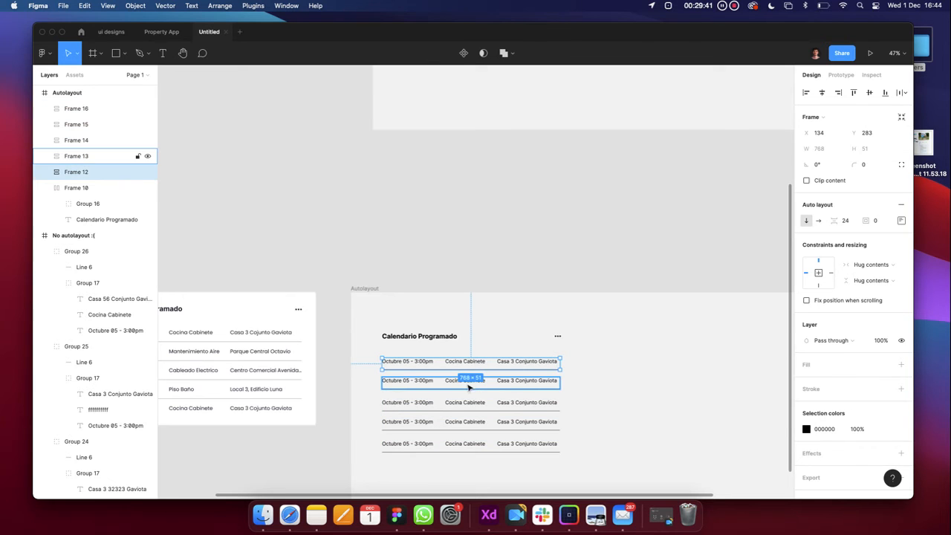
shift+click(468, 382)
shift+click(464, 402)
shift+click(463, 421)
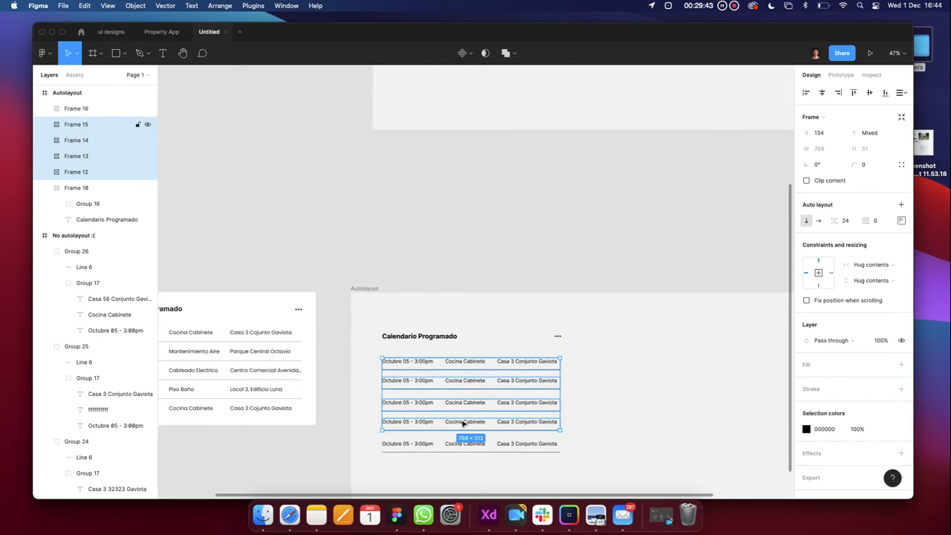
shift+click(464, 443)
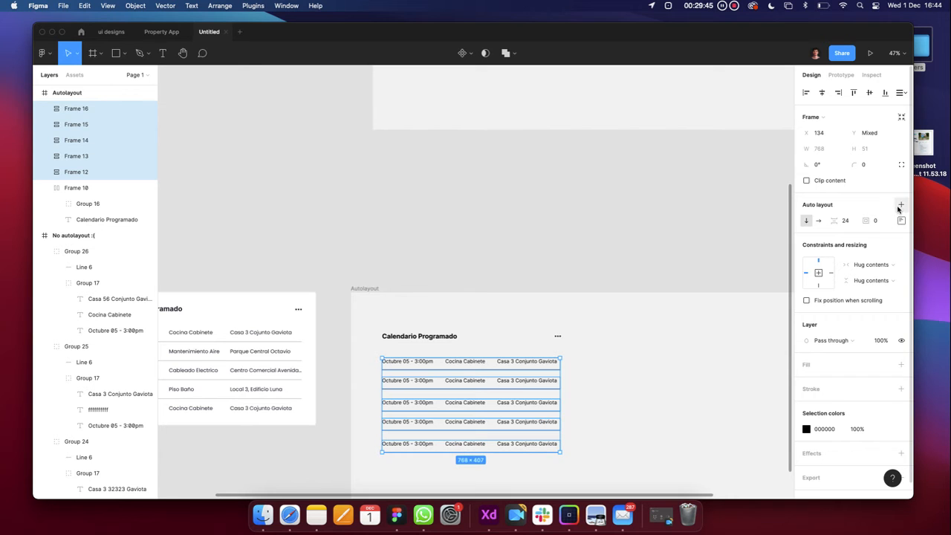
scroll(104, 163, up, 2)
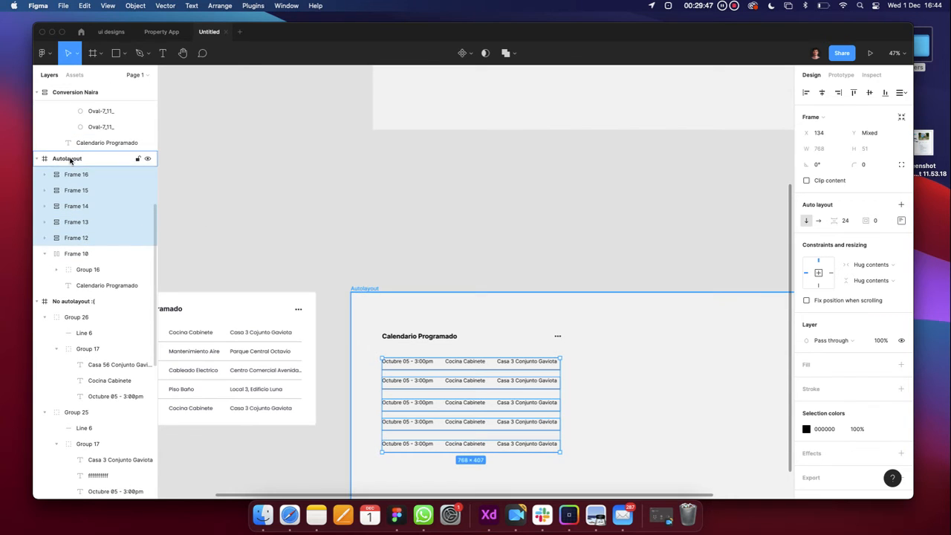
click(71, 160)
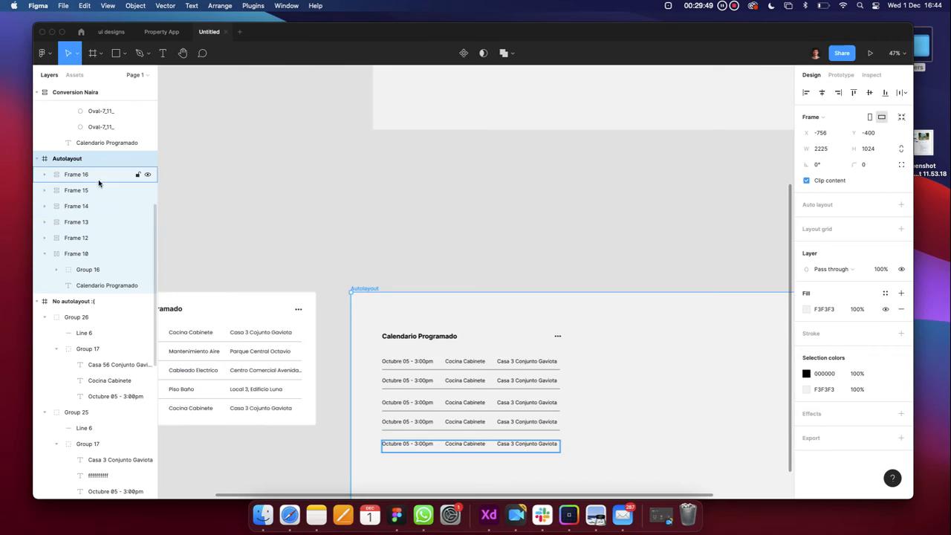
click(127, 254)
Frame the five selected rows with Frame selection and add auto layout to the new frame
click(473, 364)
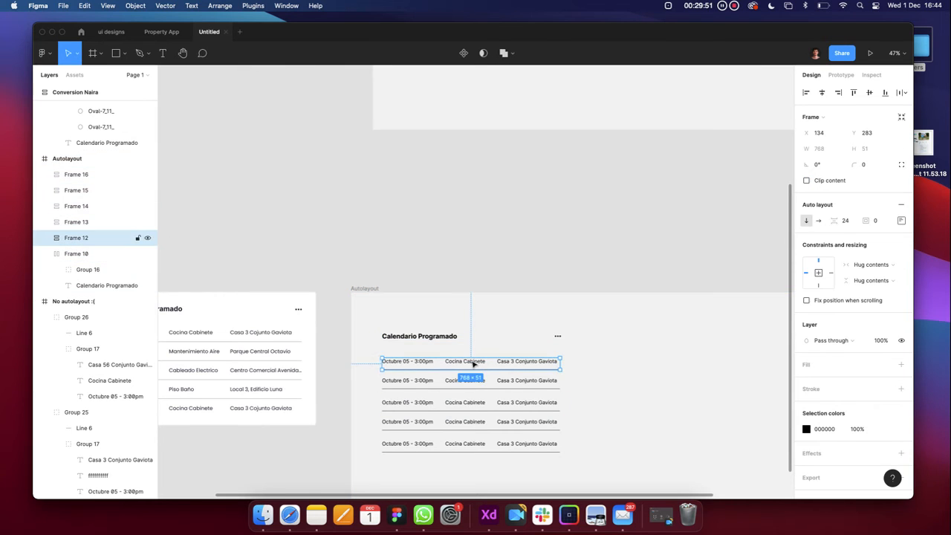
shift+click(461, 381)
shift+click(460, 402)
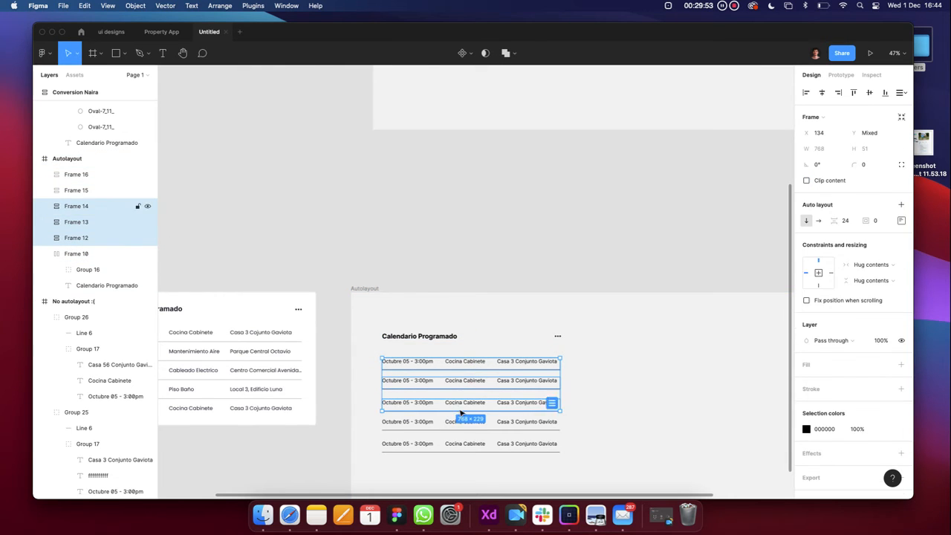
shift+click(460, 422)
shift+click(458, 443)
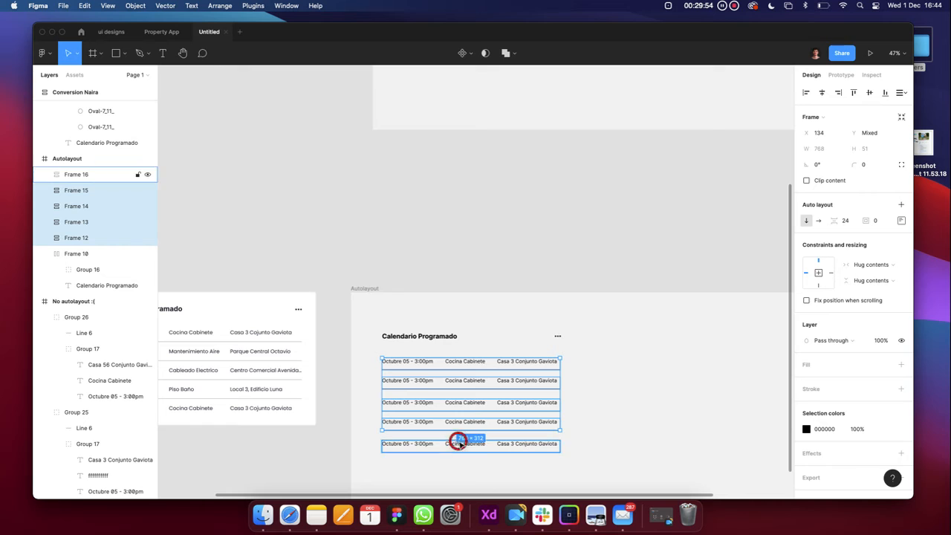
right_click(468, 384)
click(498, 331)
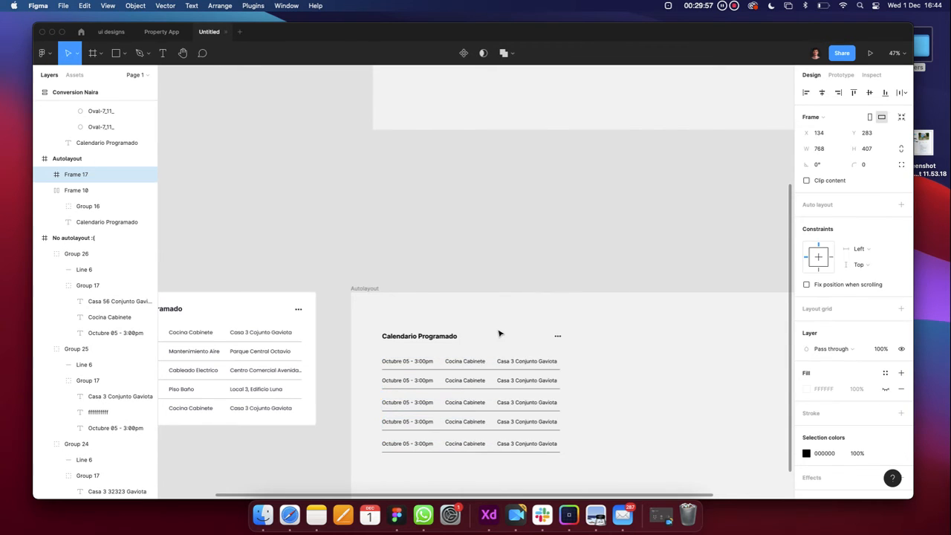
click(901, 204)
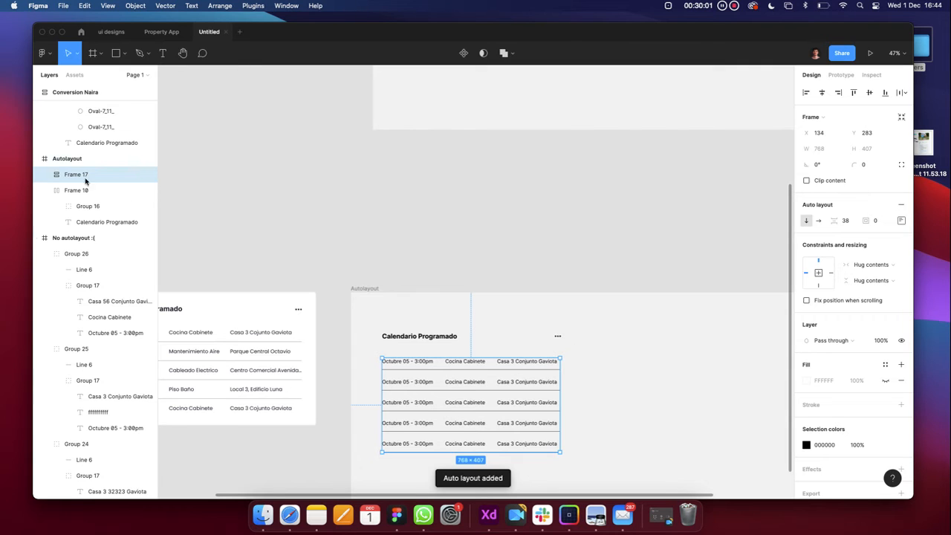
Ungroup Frame 17 and re-wrap the rows in a vertical auto layout with 38 spacing
click(46, 174)
click(45, 174)
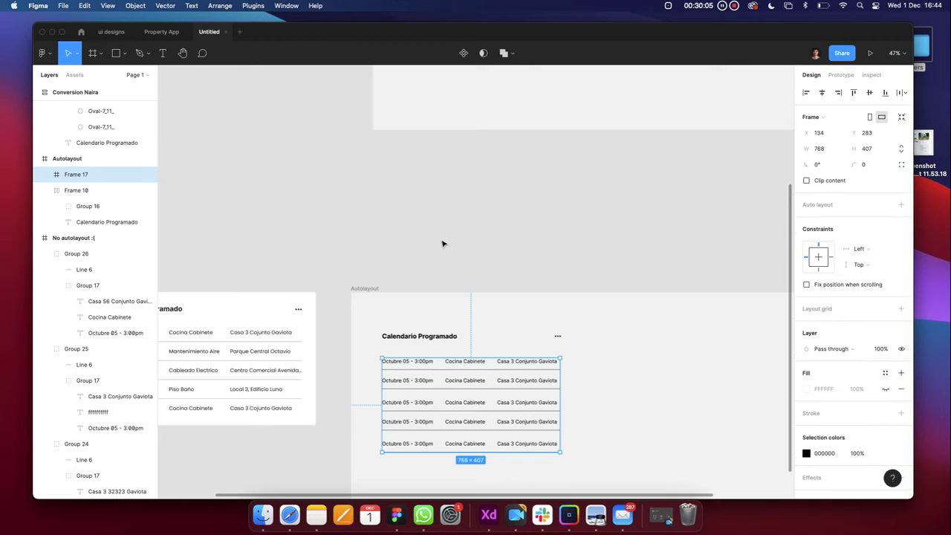
key(shift+super+g)
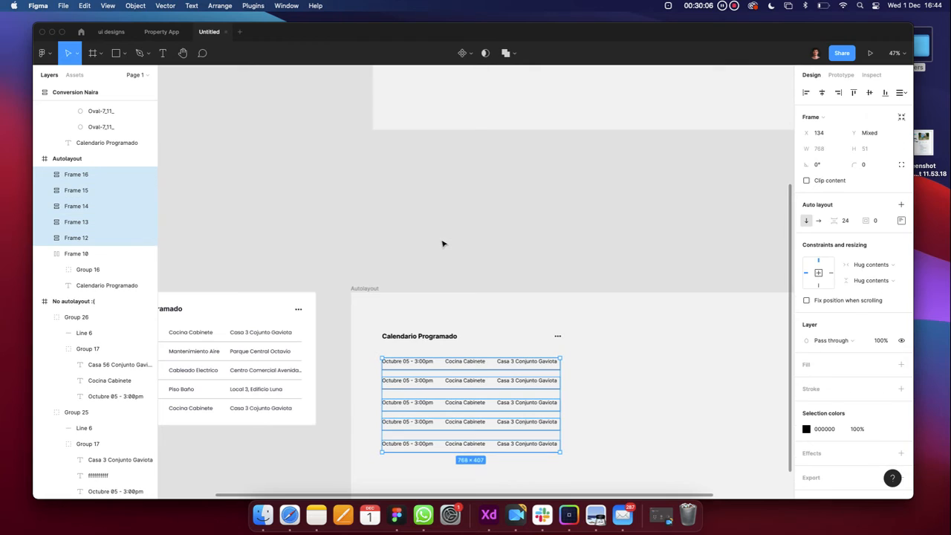
click(902, 205)
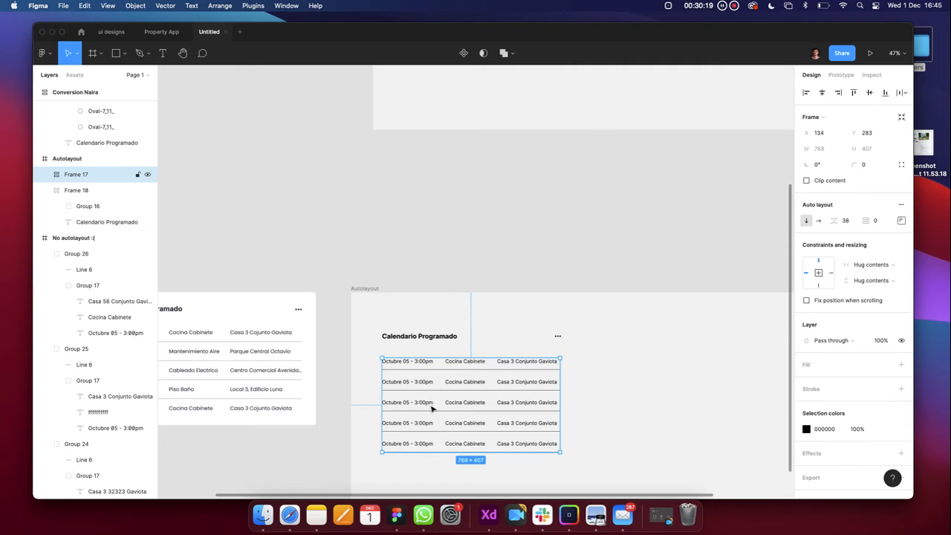
click(46, 175)
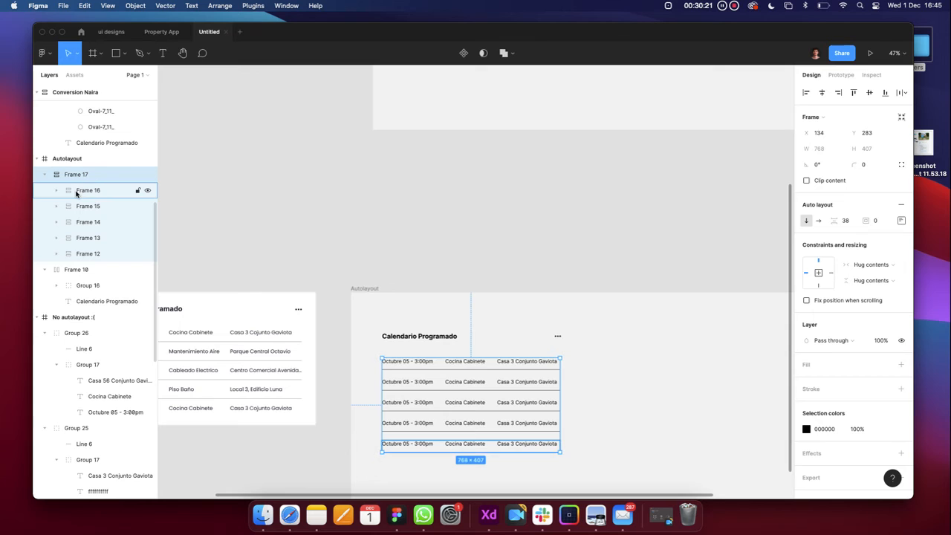
click(44, 174)
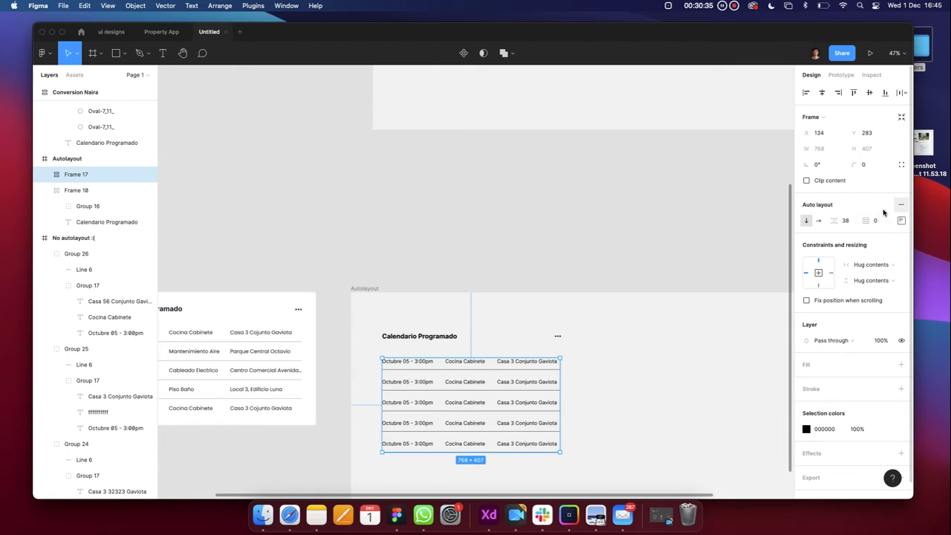
click(44, 175)
click(43, 174)
click(43, 175)
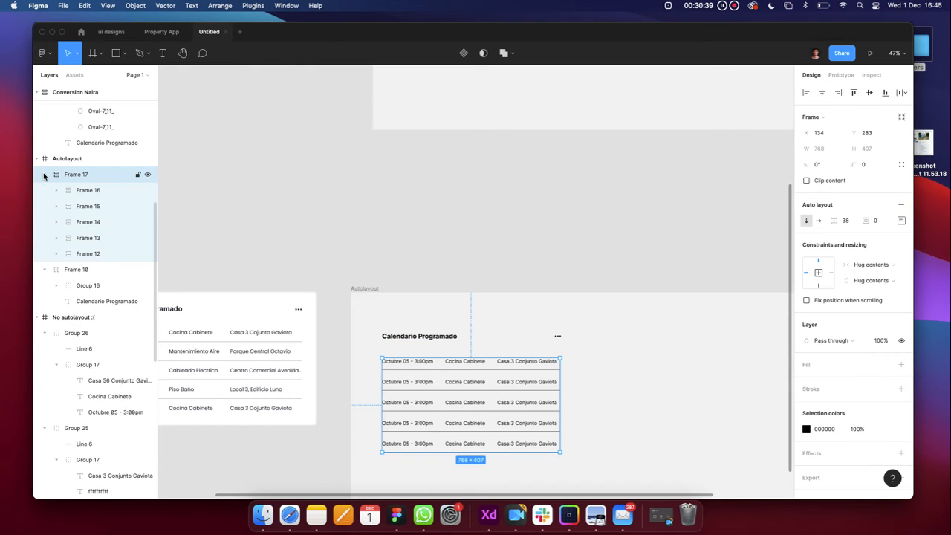
click(43, 175)
click(43, 174)
click(43, 175)
click(43, 175)
click(85, 190)
click(53, 194)
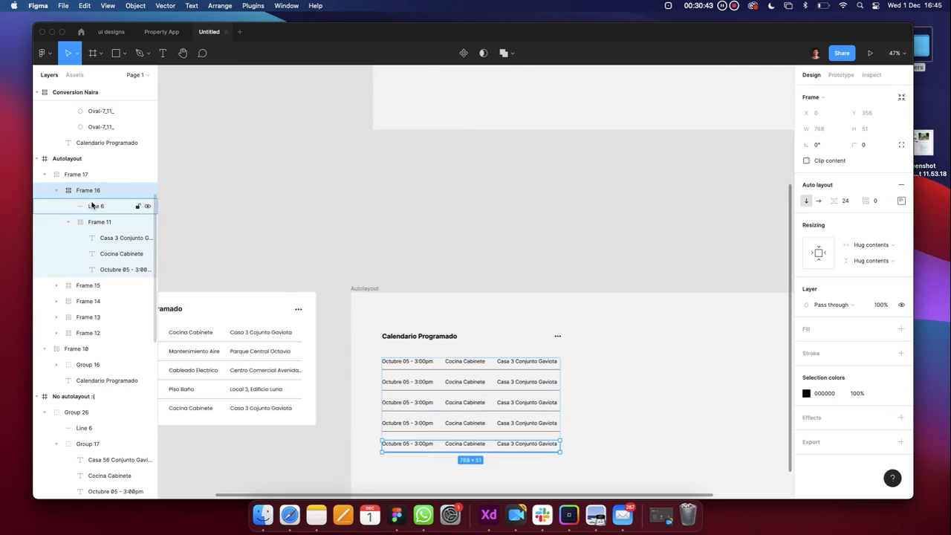
click(96, 222)
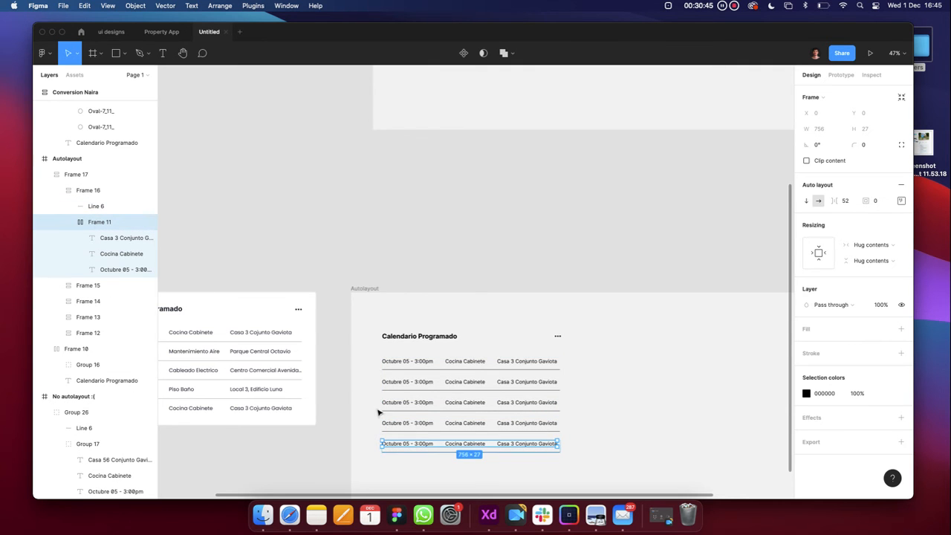
scroll(435, 448, up, 5)
scroll(435, 448, down, 3)
click(56, 190)
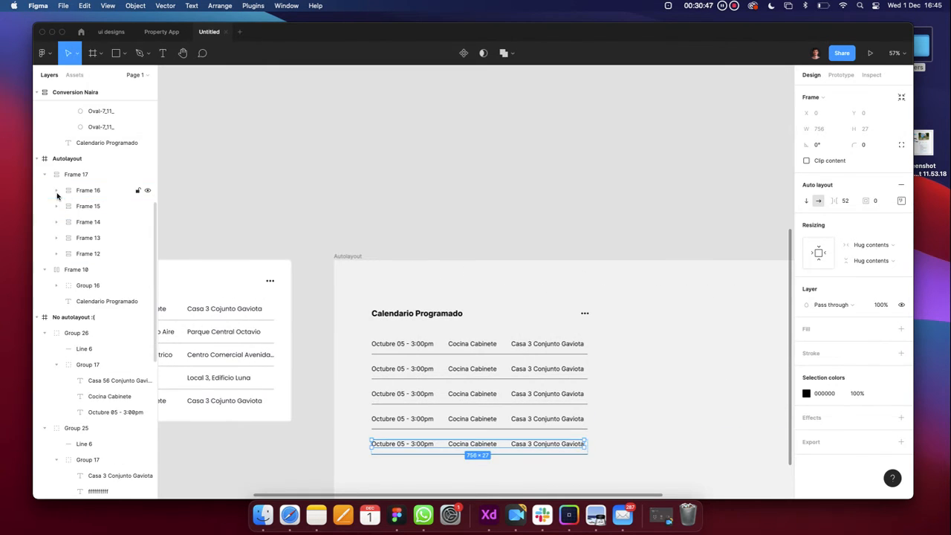
click(45, 174)
click(45, 190)
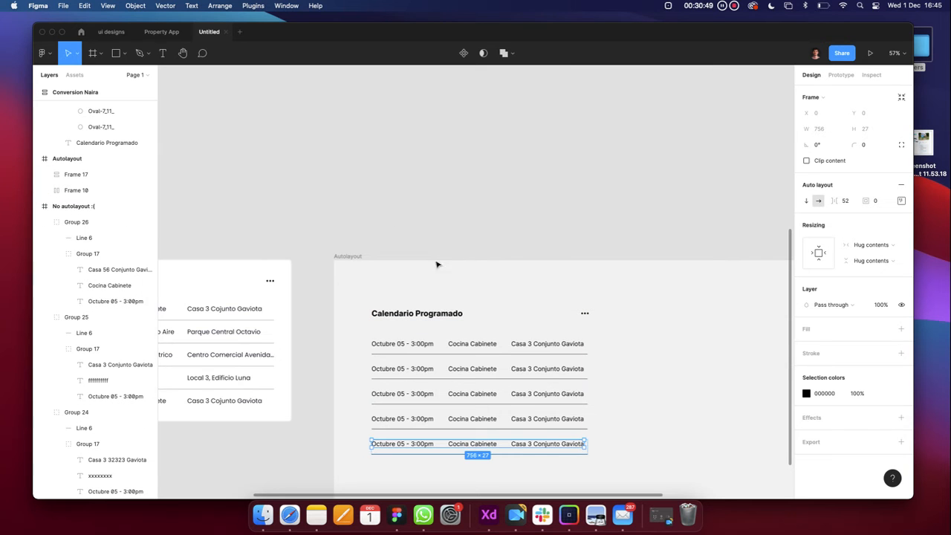
click(423, 422)
Select the whole schedule table frame, Frame 17
scroll(424, 423, up, 5)
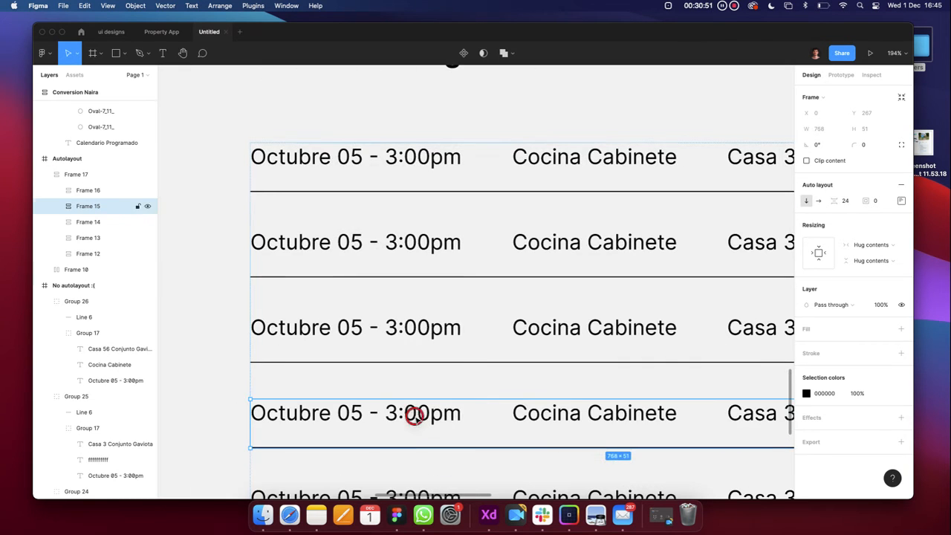
double_click(414, 413)
scroll(416, 416, down, 3)
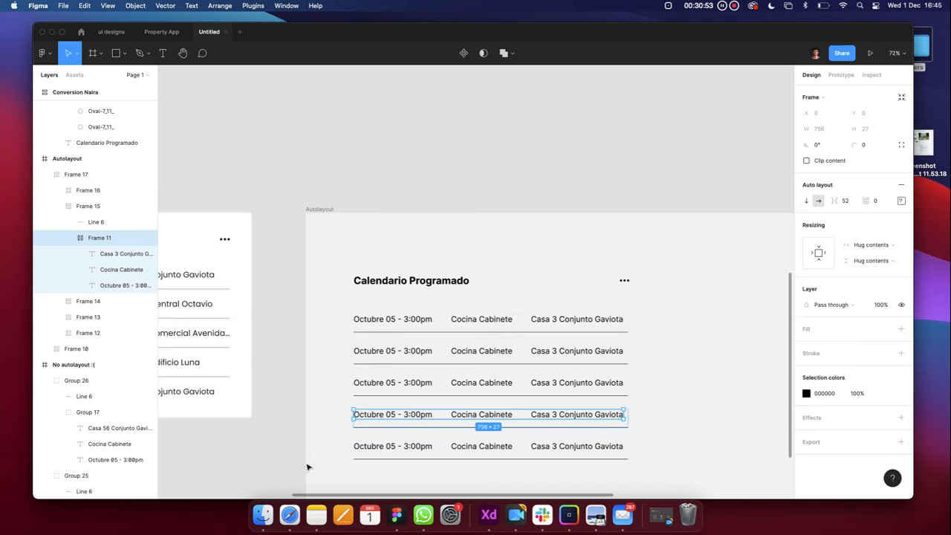
click(304, 463)
click(391, 448)
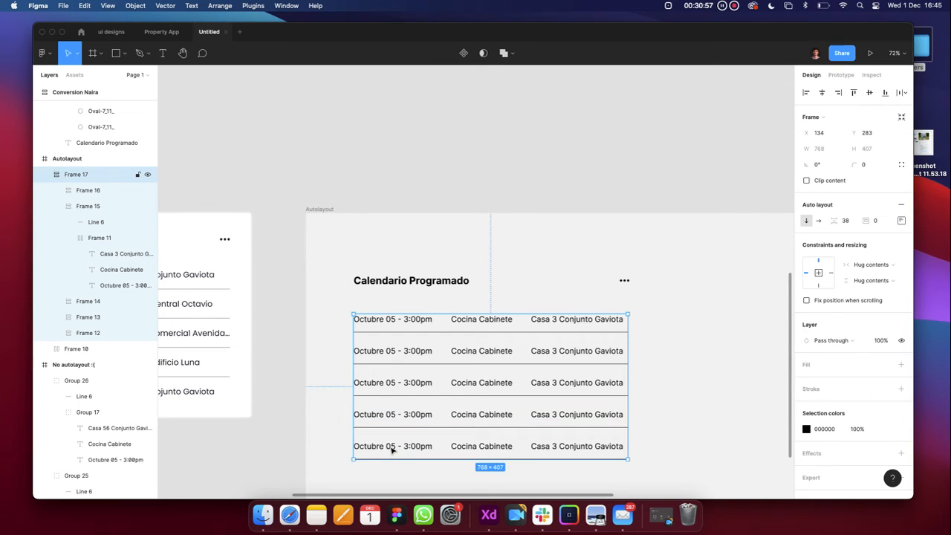
click(392, 450)
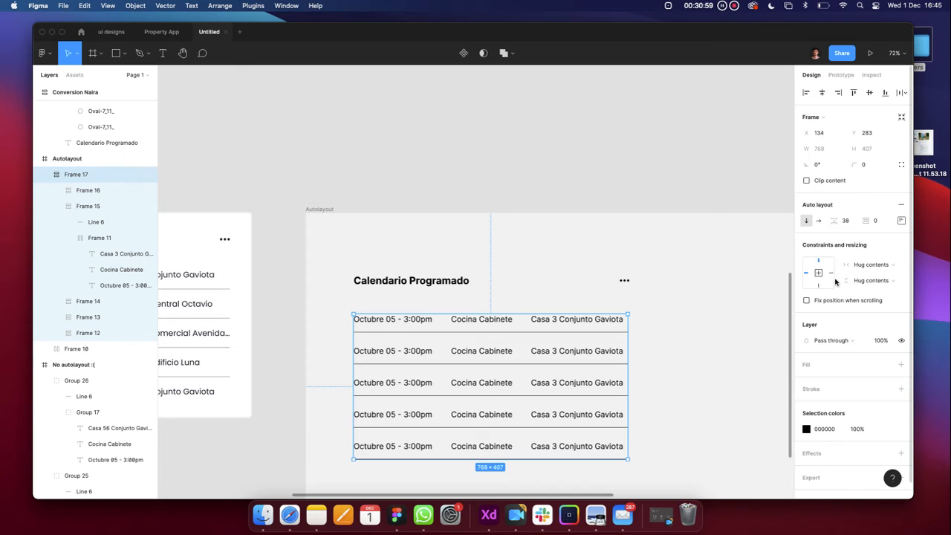
Raise the row spacing to 56, then to 69, stretching the table to 768 × 531
click(850, 221)
text(56)
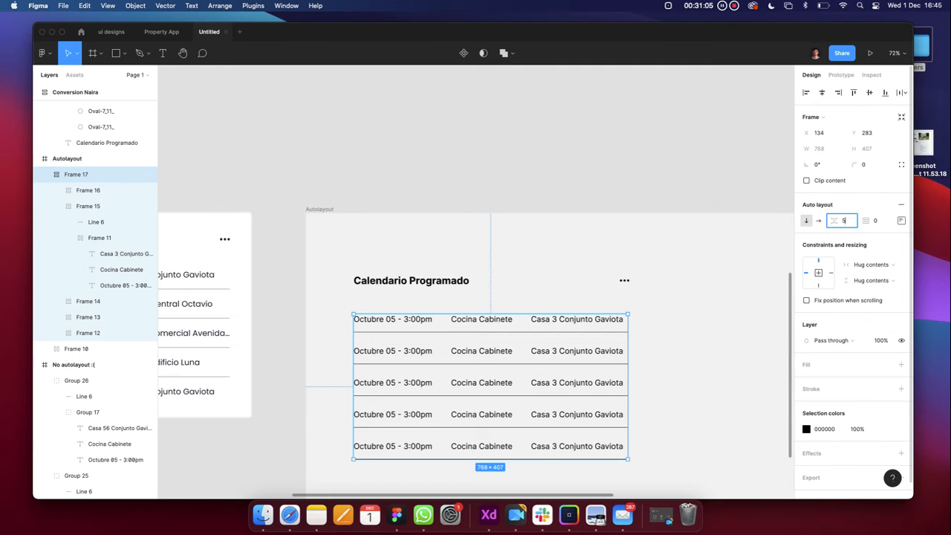
key(Return)
scroll(581, 320, down, 5)
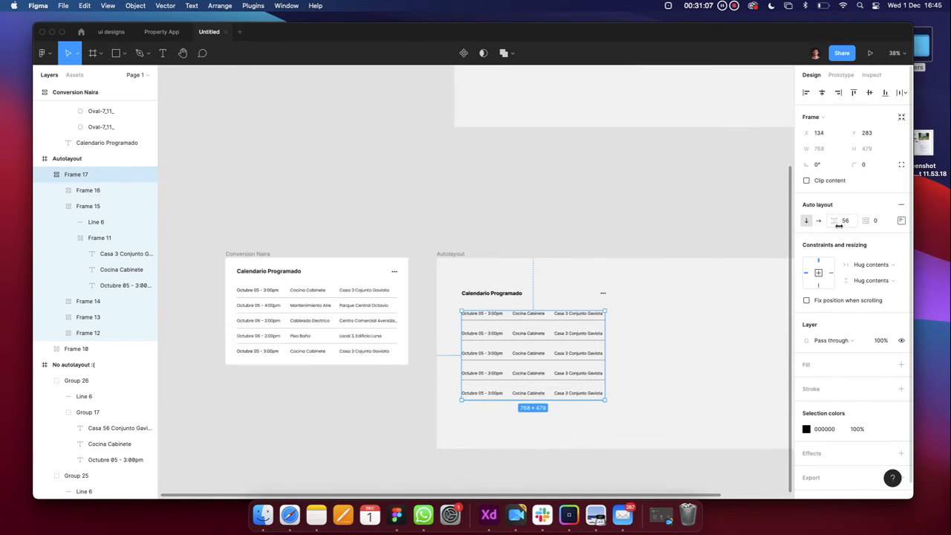
drag(835, 223, 847, 222)
key(super+z)
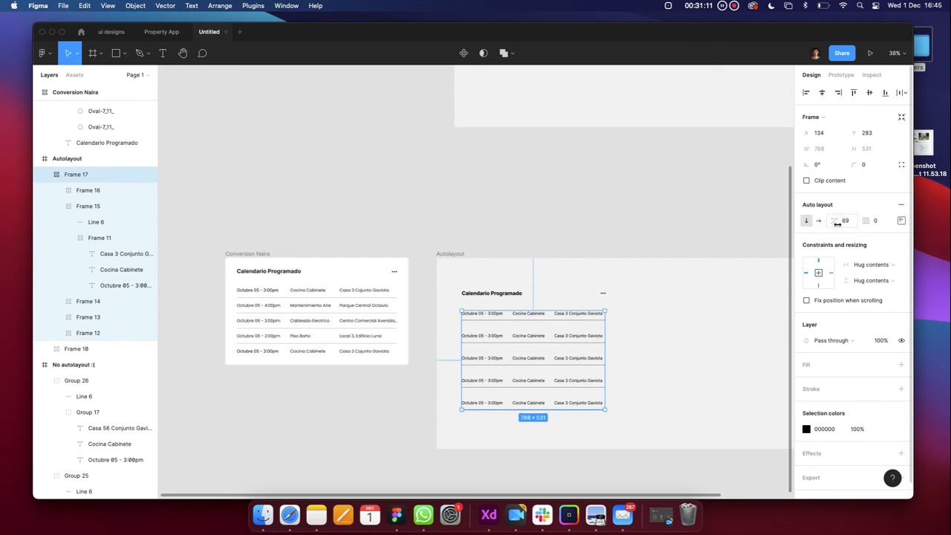
scroll(603, 309, up, 5)
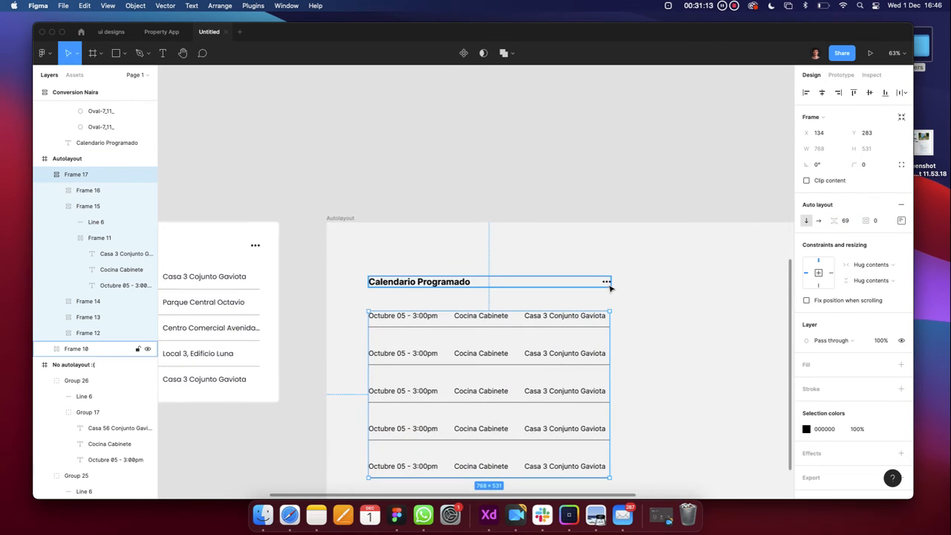
scroll(607, 283, down, 2)
click(607, 283)
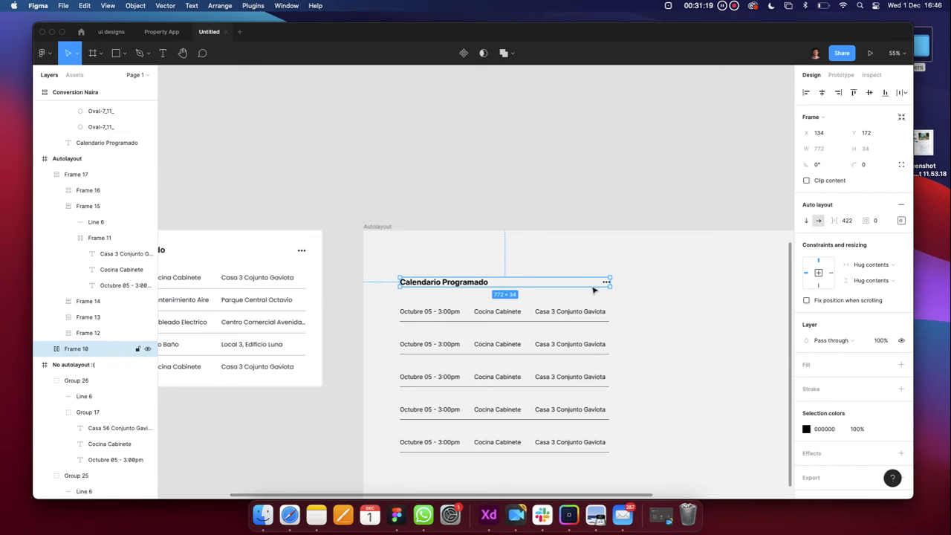
Wrap the Calendario Programado header and table rows together in a new auto-layout frame, Frame 18
shift+click(435, 315)
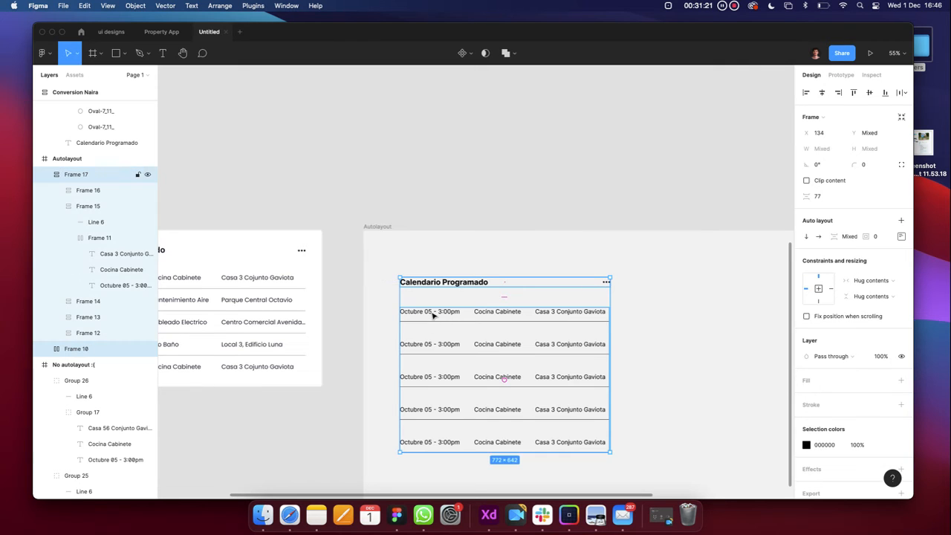
right_click(434, 315)
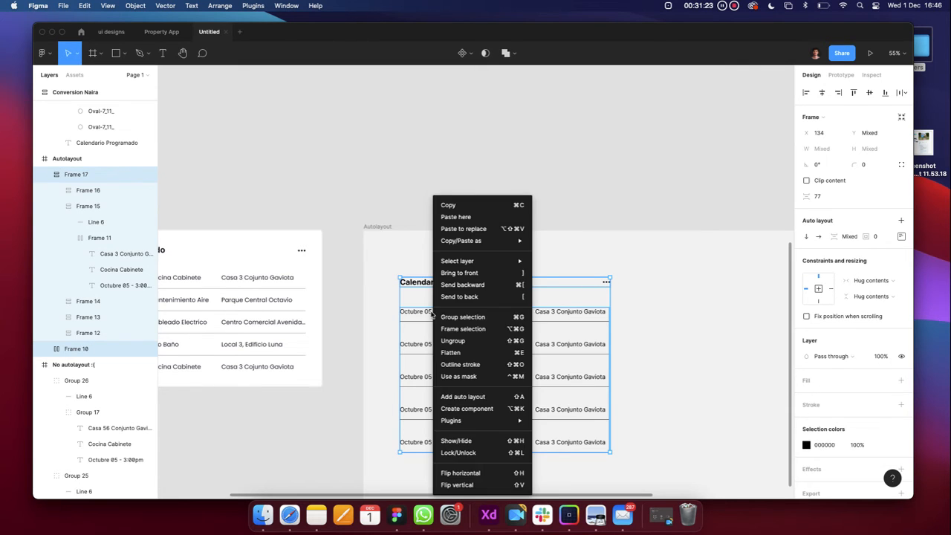
key(Escape)
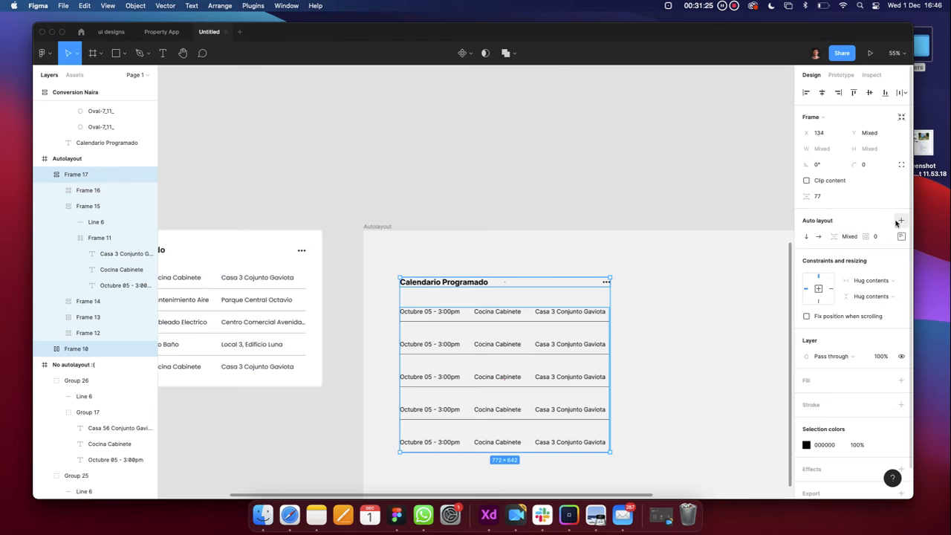
click(900, 220)
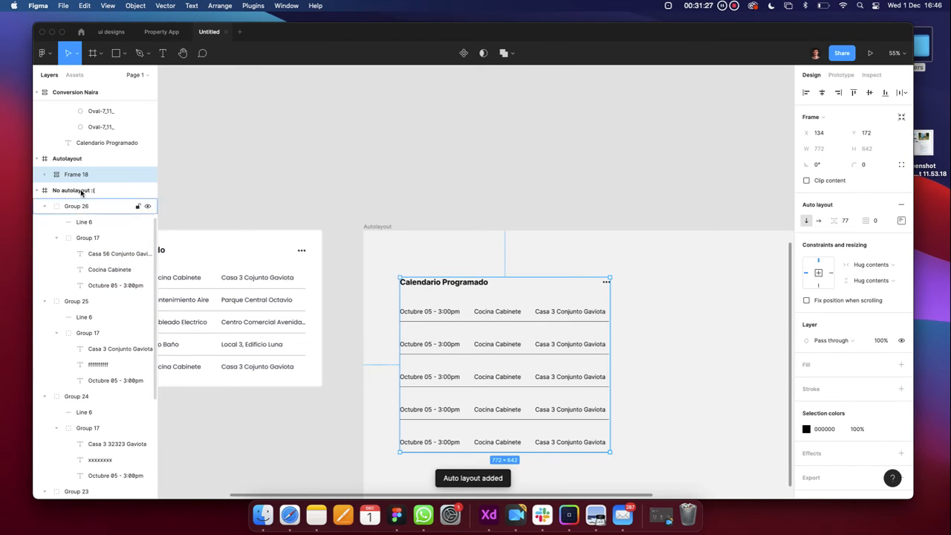
scroll(444, 324, down, 2)
scroll(446, 325, down, 1)
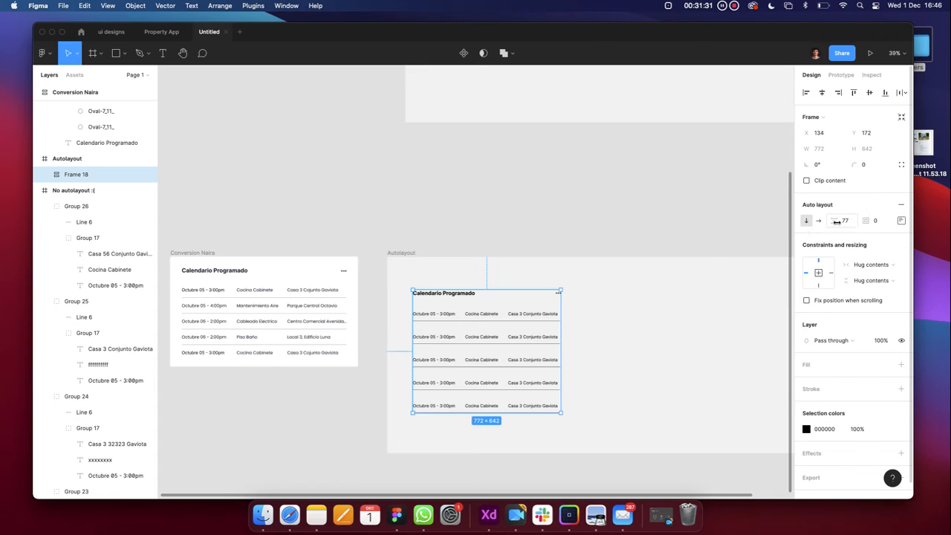
scroll(485, 272, up, 5)
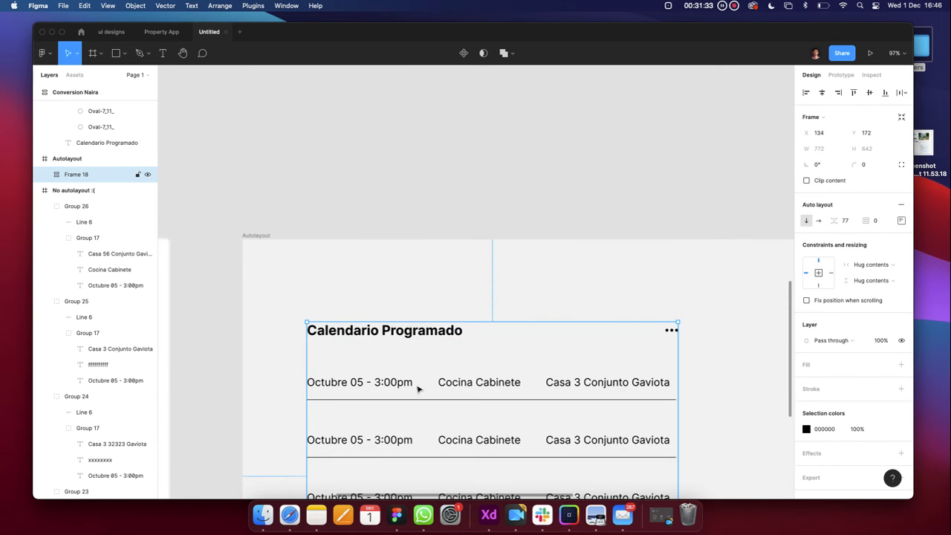
scroll(417, 392, down, 4)
scroll(418, 392, down, 3)
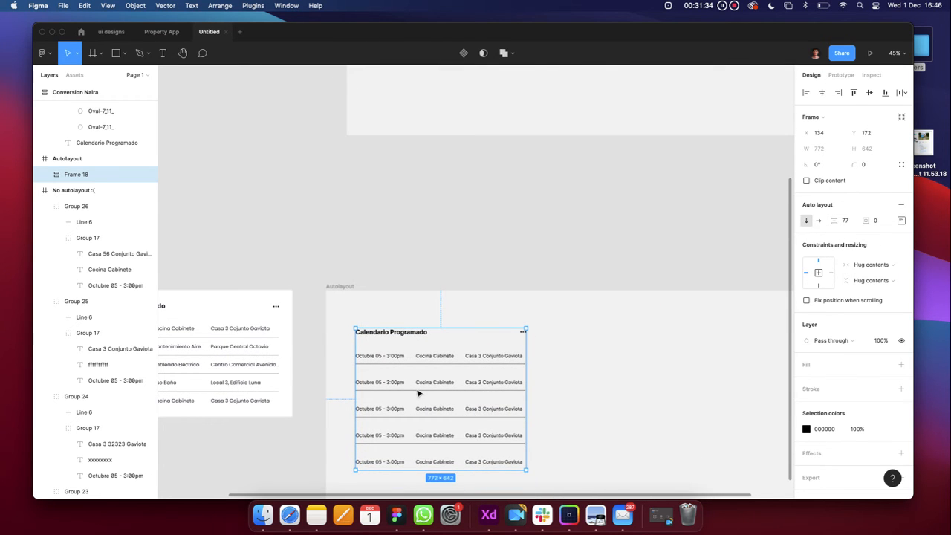
Set the heading-to-table spacing, trying 24 and 40 before settling on 72
click(837, 221)
drag(837, 221, 848, 221)
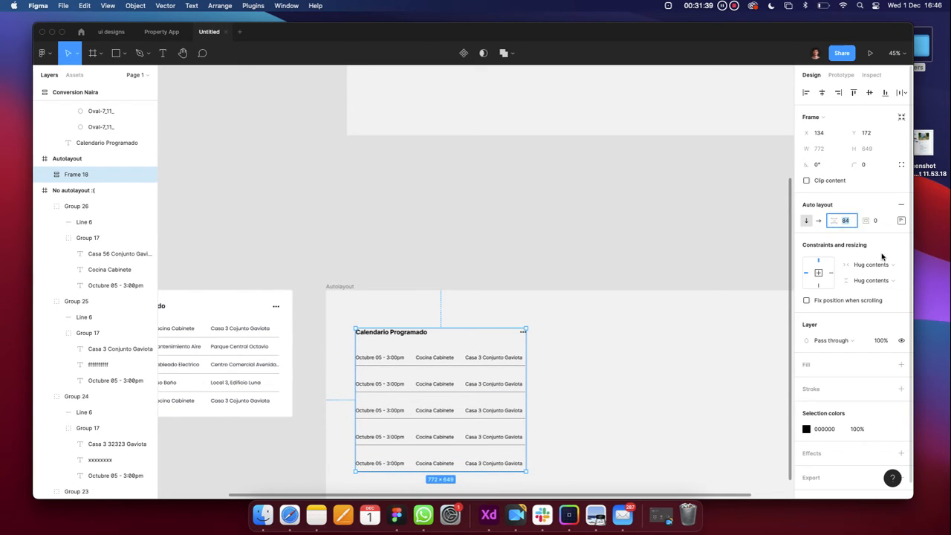
text(24)
key(Return)
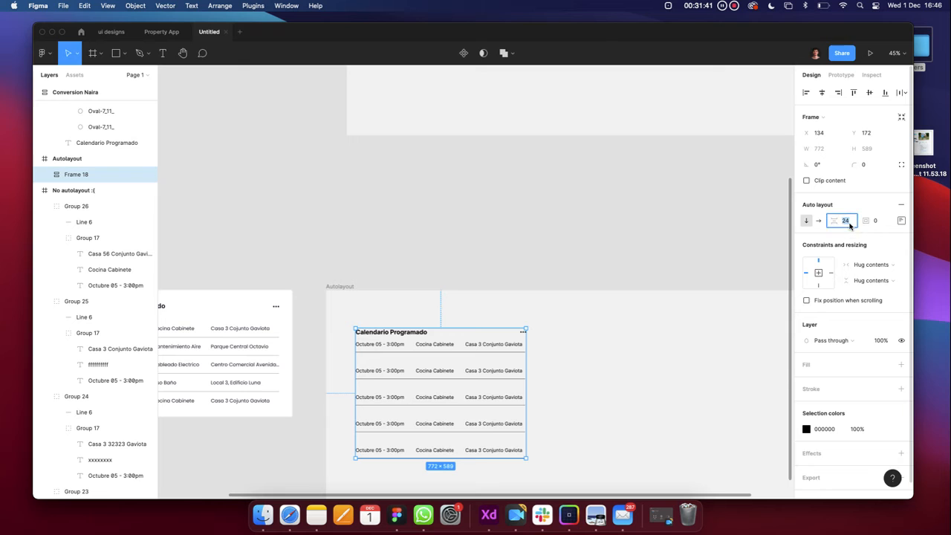
text(40)
key(Return)
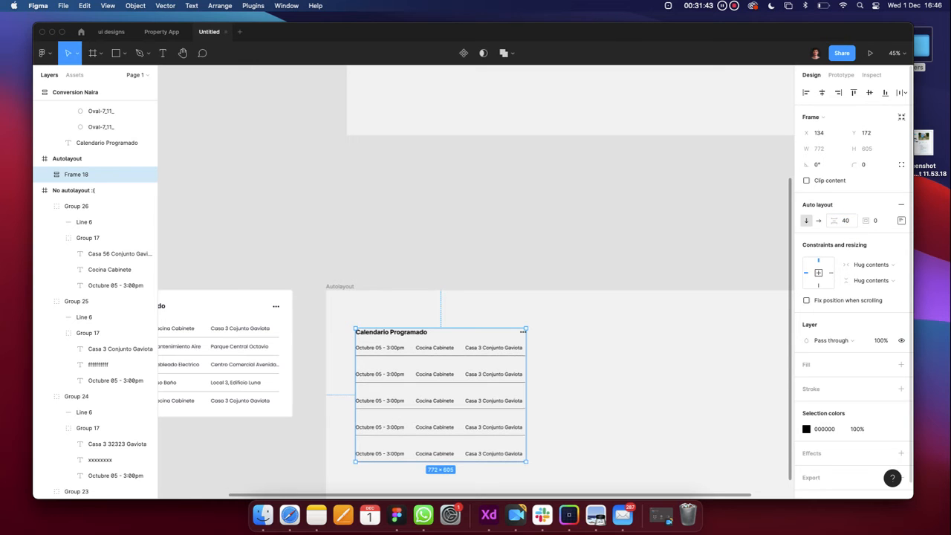
text(72)
key(Return)
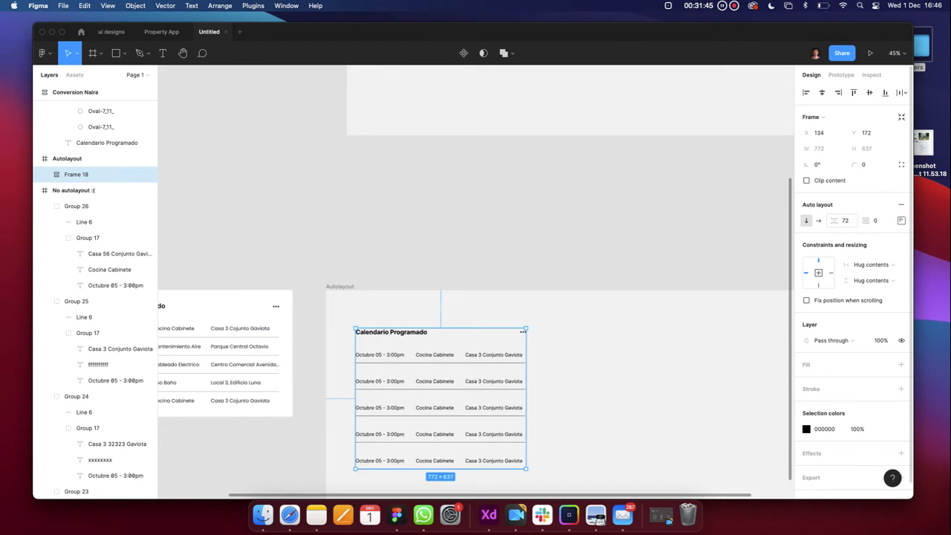
scroll(413, 336, down, 2)
scroll(413, 336, left, 1)
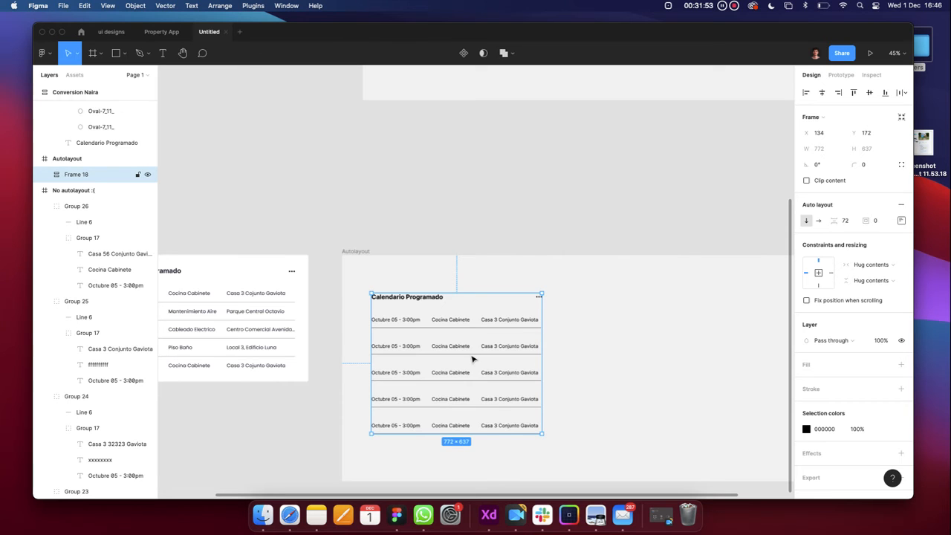
scroll(473, 360, left, 3)
scroll(467, 322, right, 2)
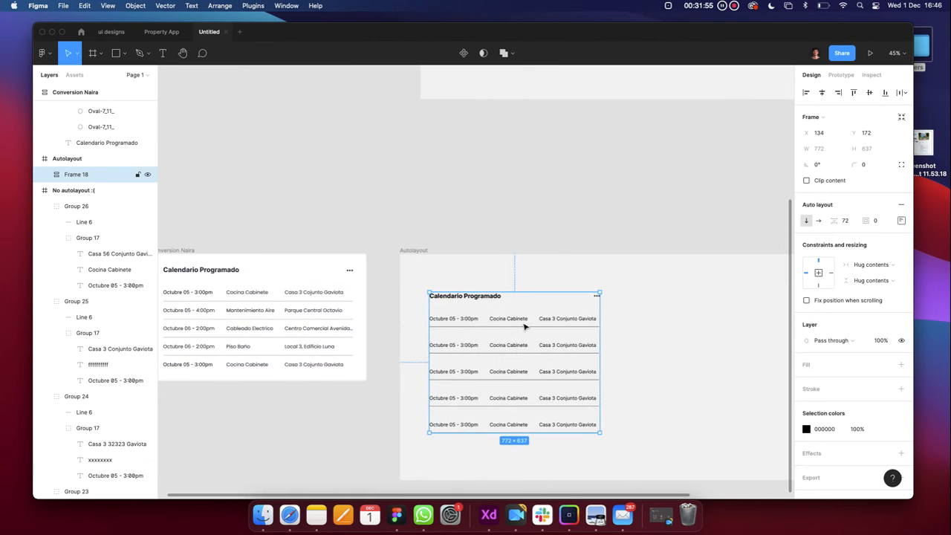
scroll(832, 348, down, 1)
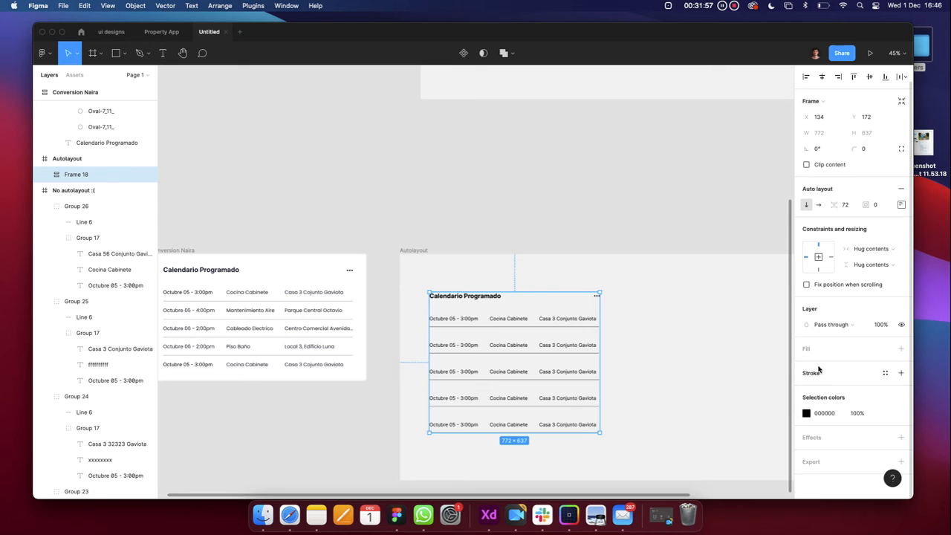
Give Frame 18 a white FFFFFF fill
click(901, 349)
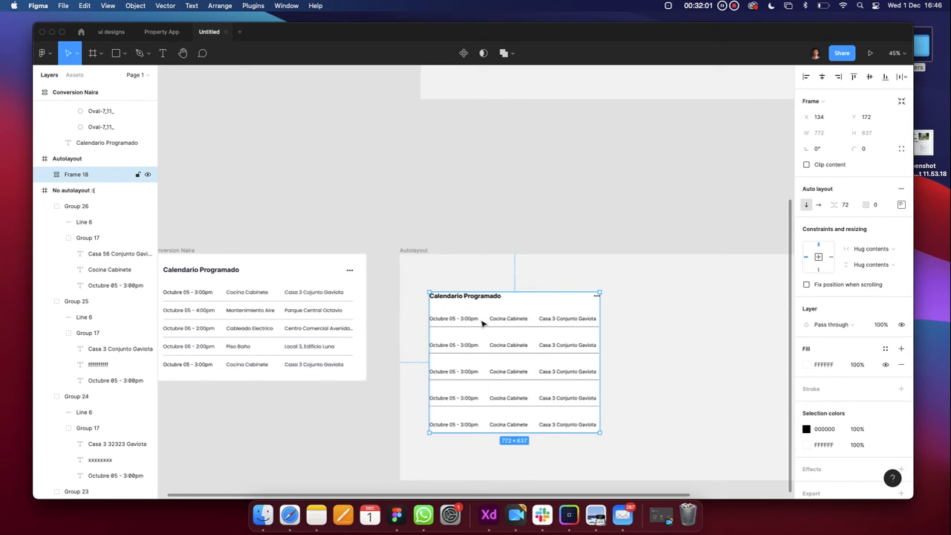
scroll(482, 325, up, 5)
scroll(482, 325, down, 5)
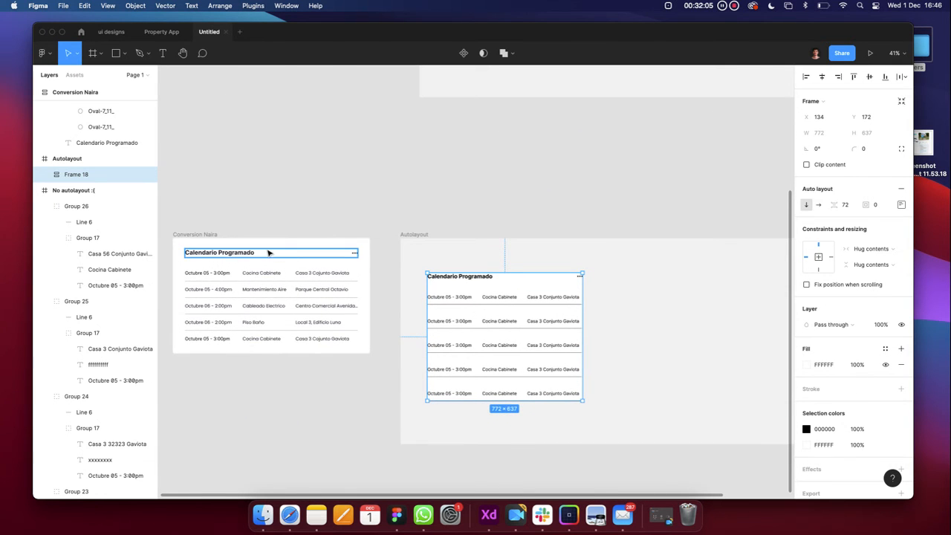
scroll(270, 253, up, 5)
scroll(270, 253, down, 5)
scroll(279, 253, left, 2)
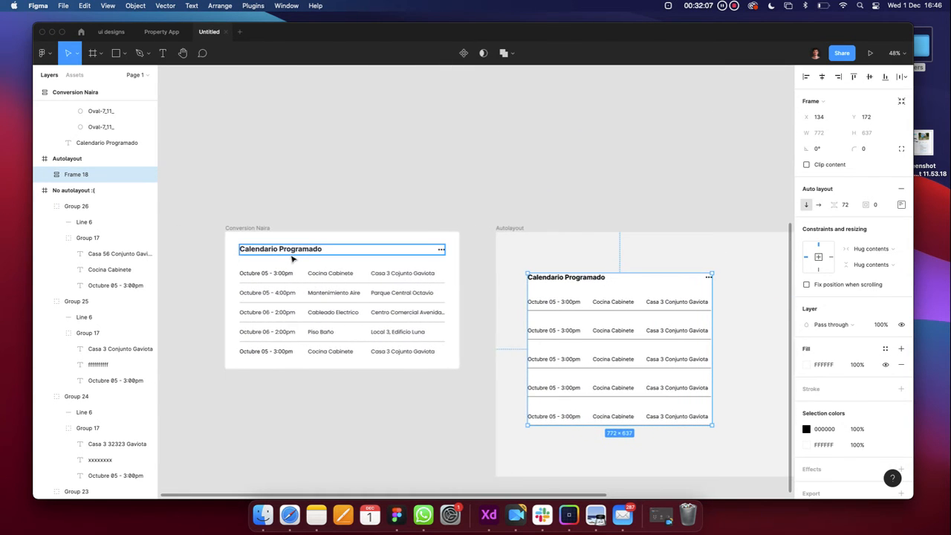
scroll(298, 260, right, 2)
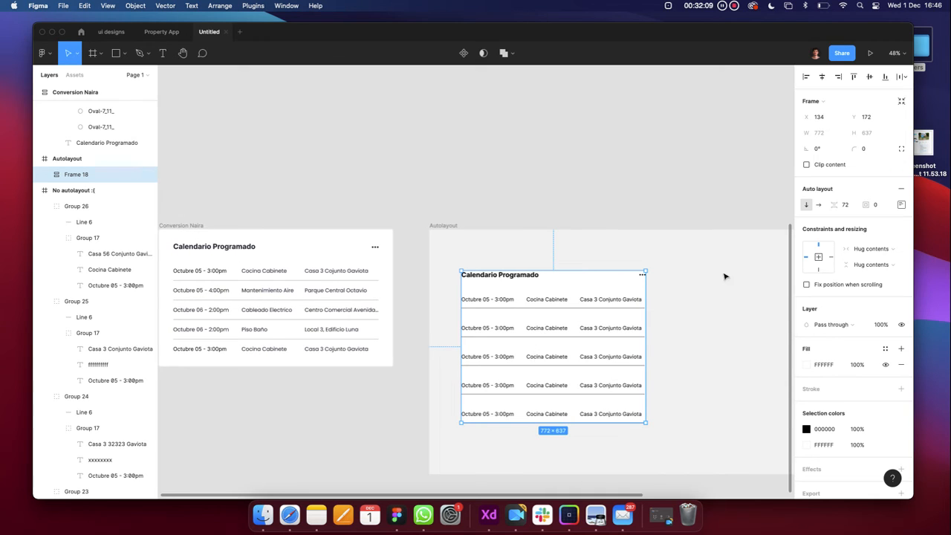
Pad the card 40 left and right and 60 top and bottom, growing it to 852 × 757
click(879, 206)
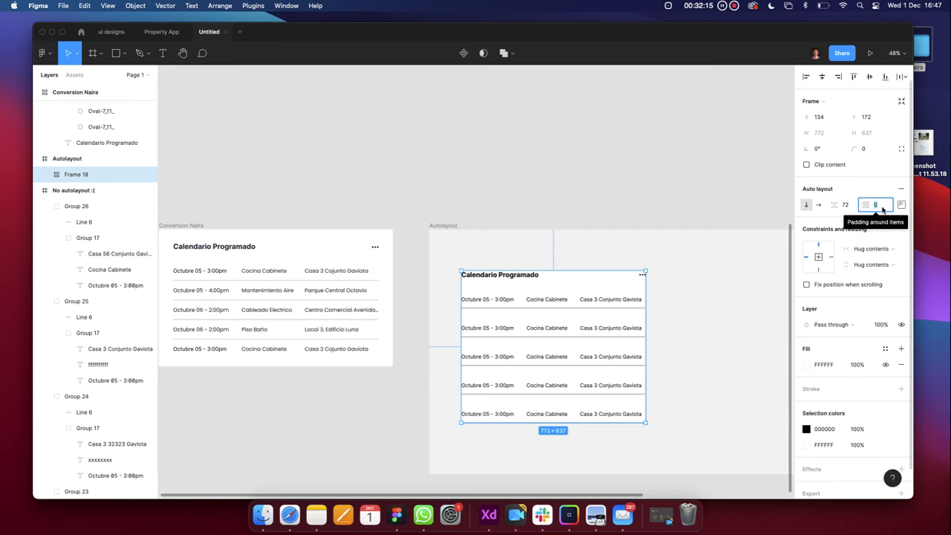
text(40)
key(Return)
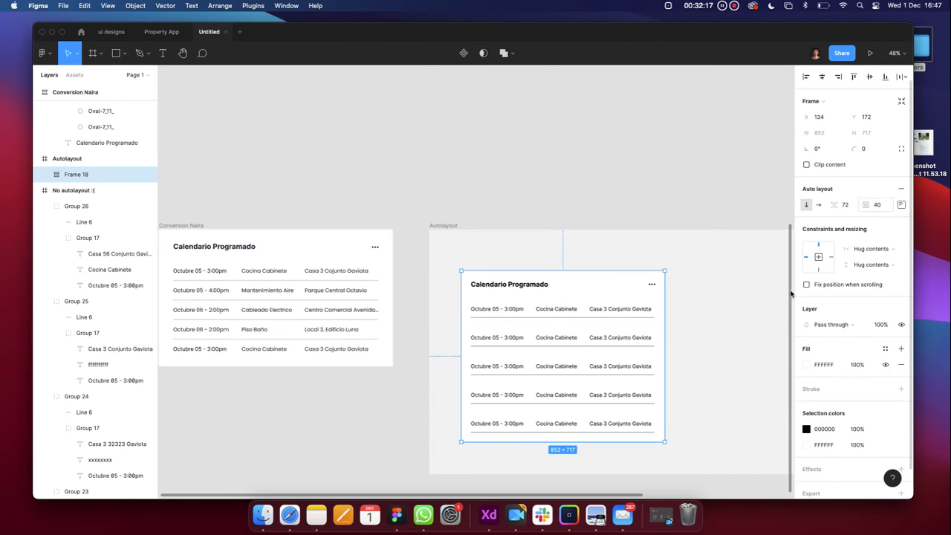
click(902, 205)
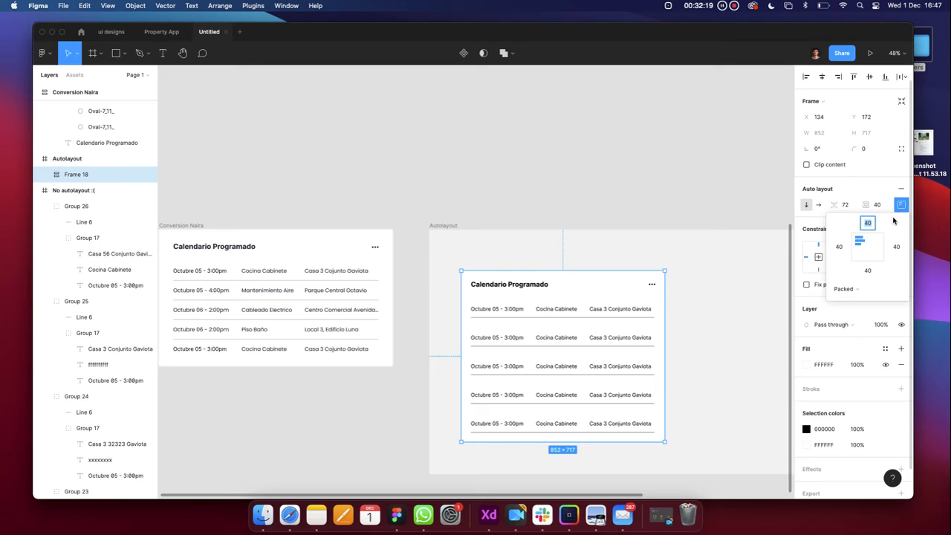
text(60)
key(Return)
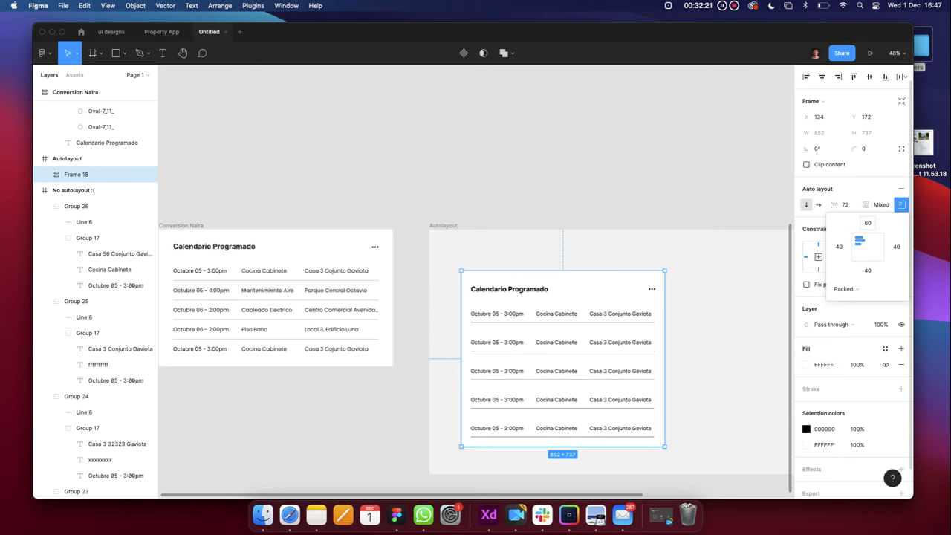
click(868, 271)
key(Return)
scroll(611, 372, down, 2)
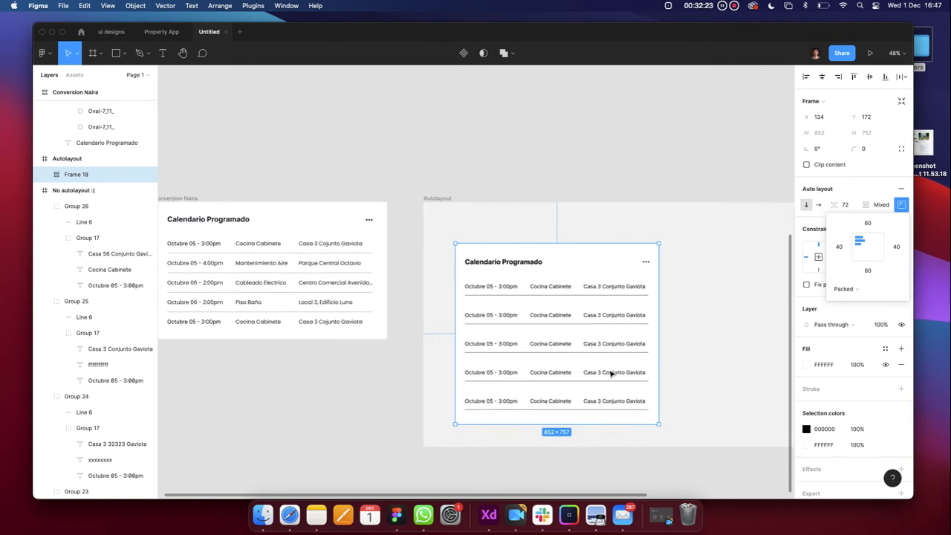
scroll(564, 316, down, 3)
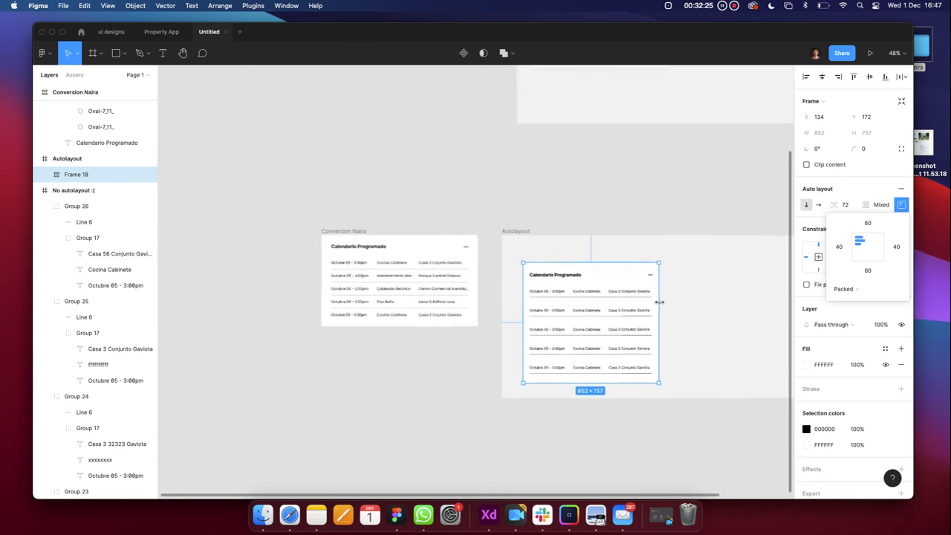
scroll(641, 314, right, 1)
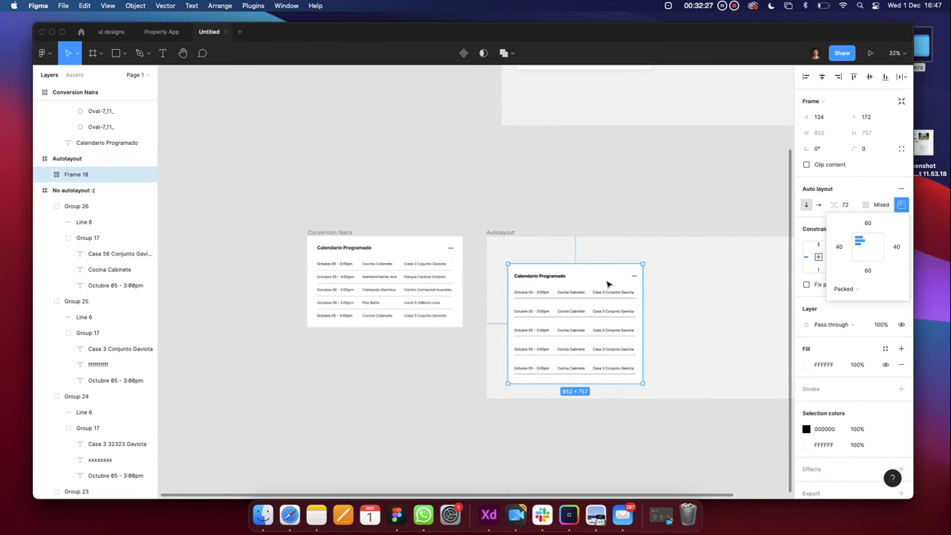
scroll(607, 286, up, 3)
click(583, 217)
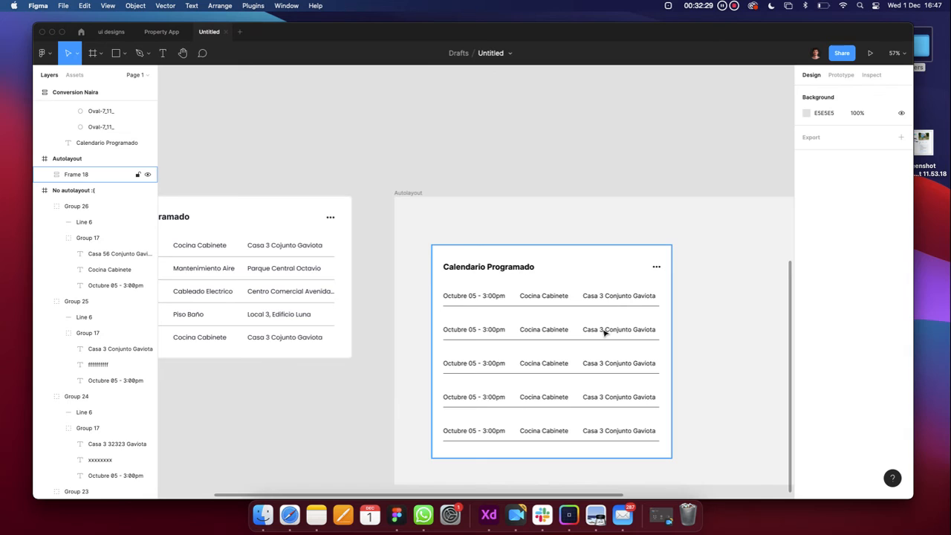
Add test characters after 'Casa 3 Conjunto Gaviota' to check the row stretches, then undo them
double_click(602, 329)
double_click(602, 329)
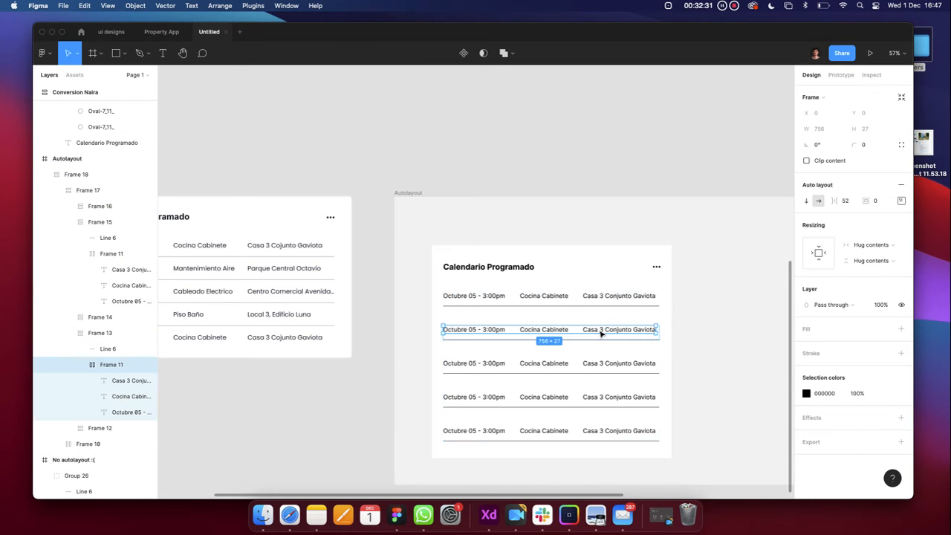
double_click(645, 331)
double_click(648, 330)
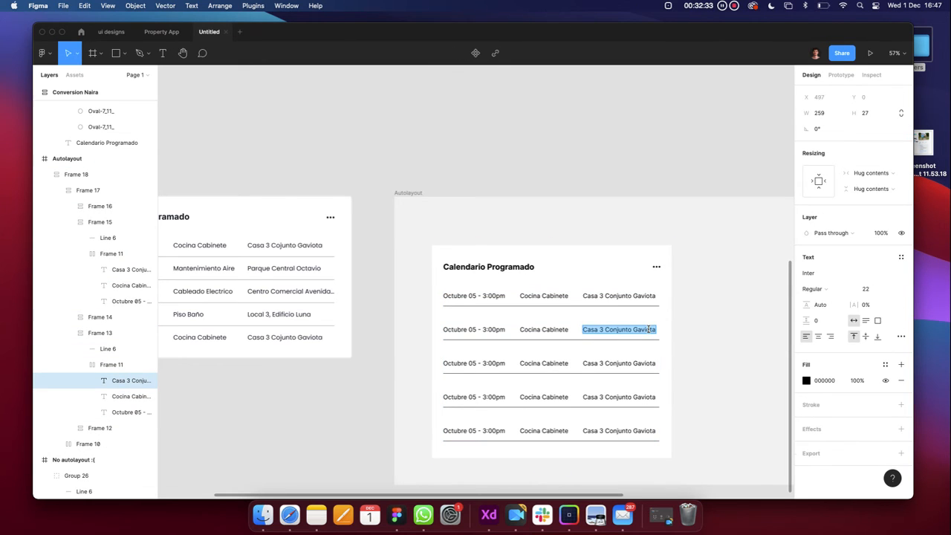
key(Right)
text(ssdsdsdsdsd)
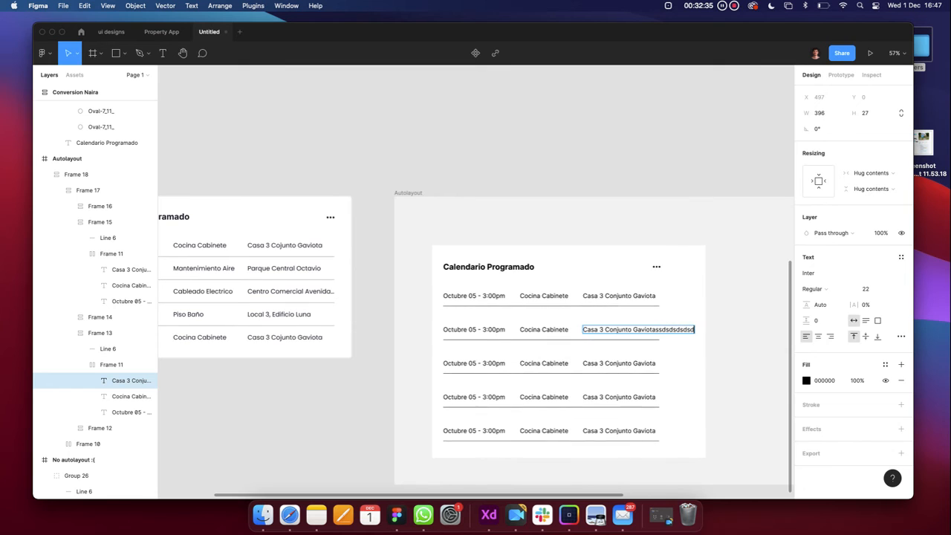
text(sdsdsdsdsdsds)
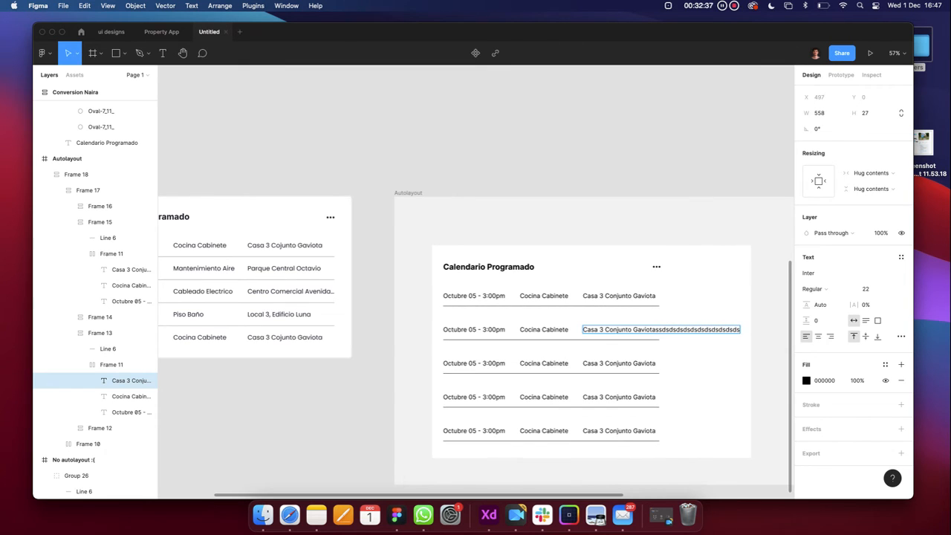
scroll(656, 333, right, 1)
key(super+z)
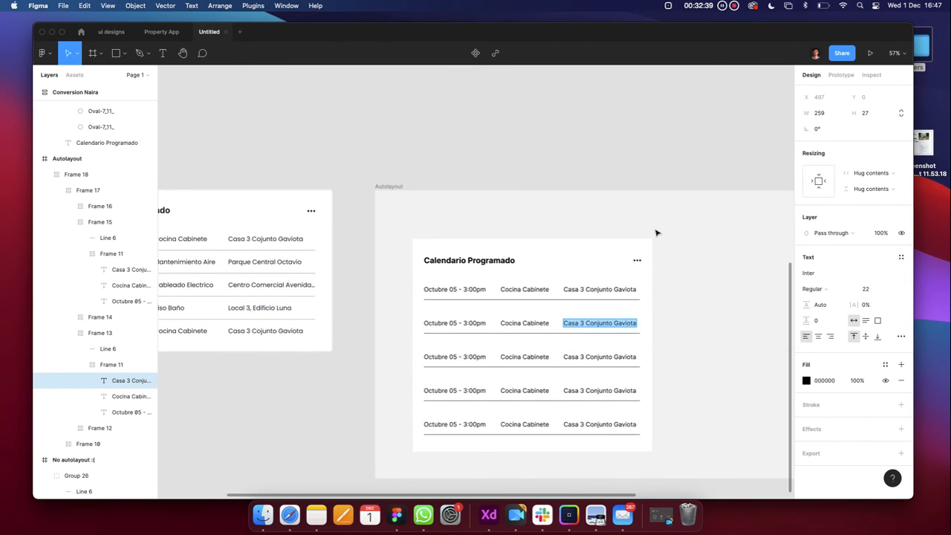
key(Escape)
key(Escape)
Move the auto-layout Calendario Programado card, Frame 18, slightly lower on the canvas
scroll(632, 172, down, 3)
click(629, 235)
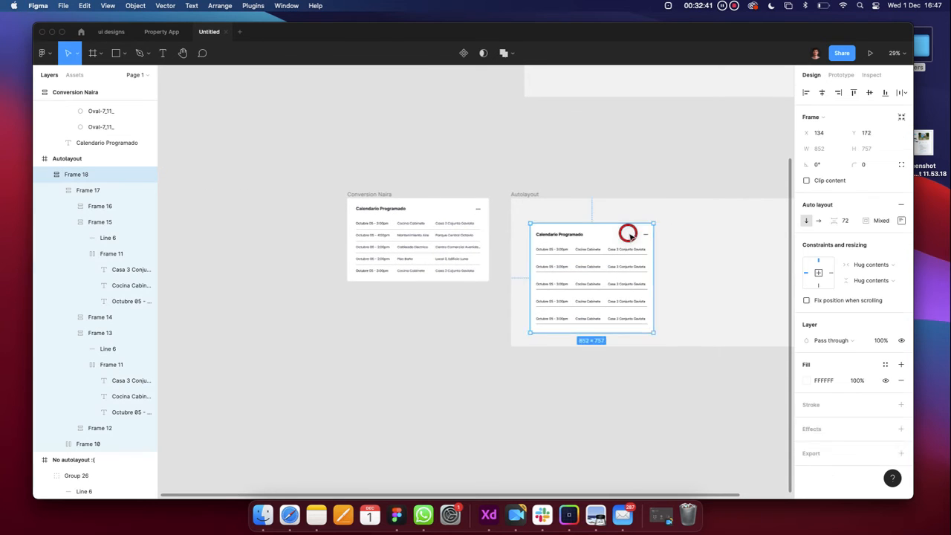
click(616, 166)
scroll(617, 172, up, 5)
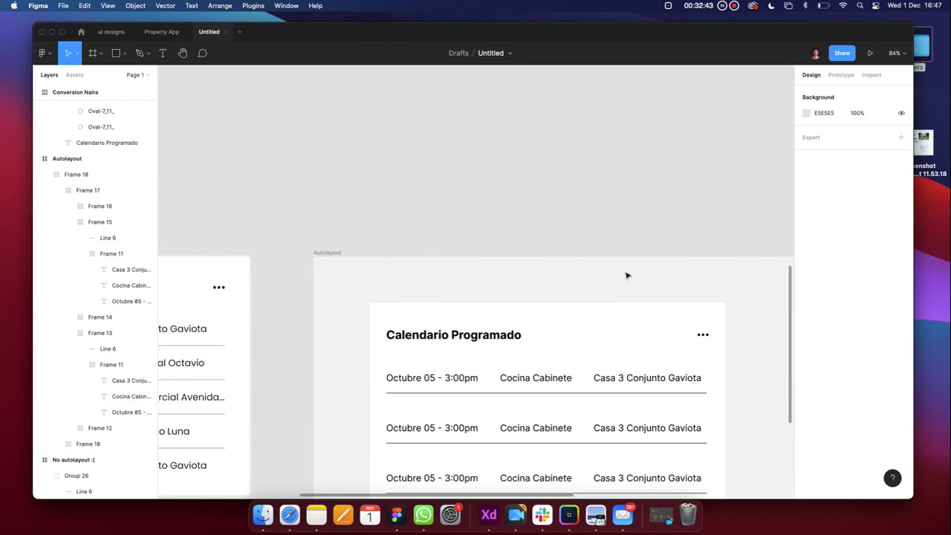
scroll(627, 275, down, 4)
click(592, 340)
scroll(595, 343, up, 4)
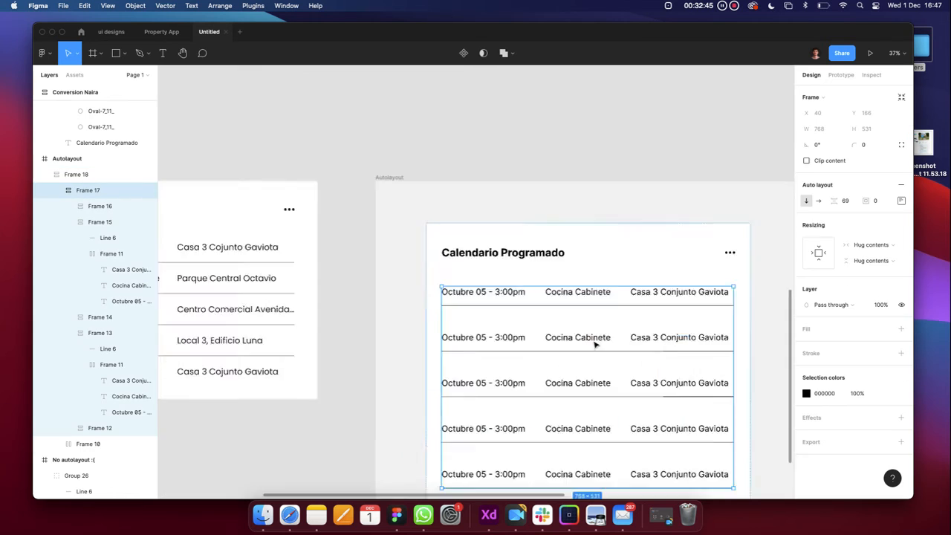
scroll(587, 342, up, 3)
click(584, 302)
click(586, 220)
scroll(581, 176, down, 2)
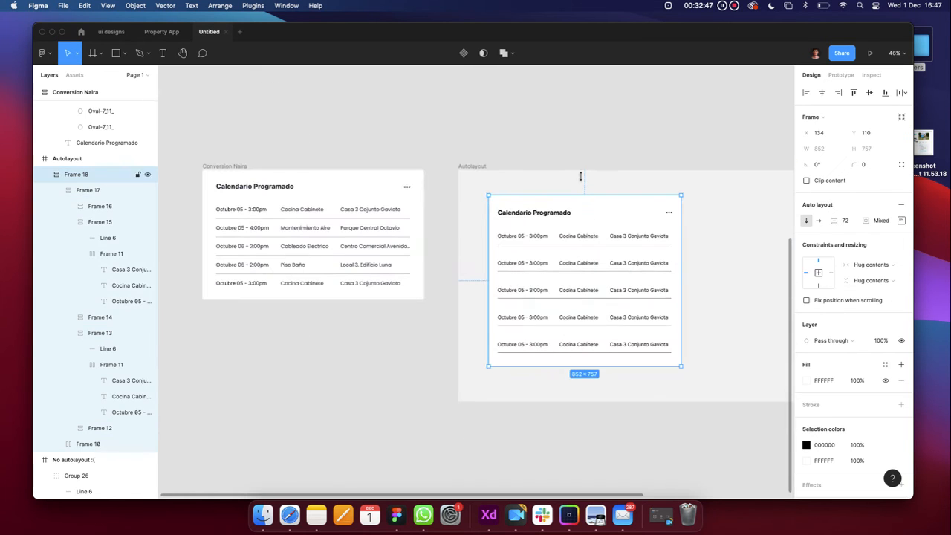
click(579, 166)
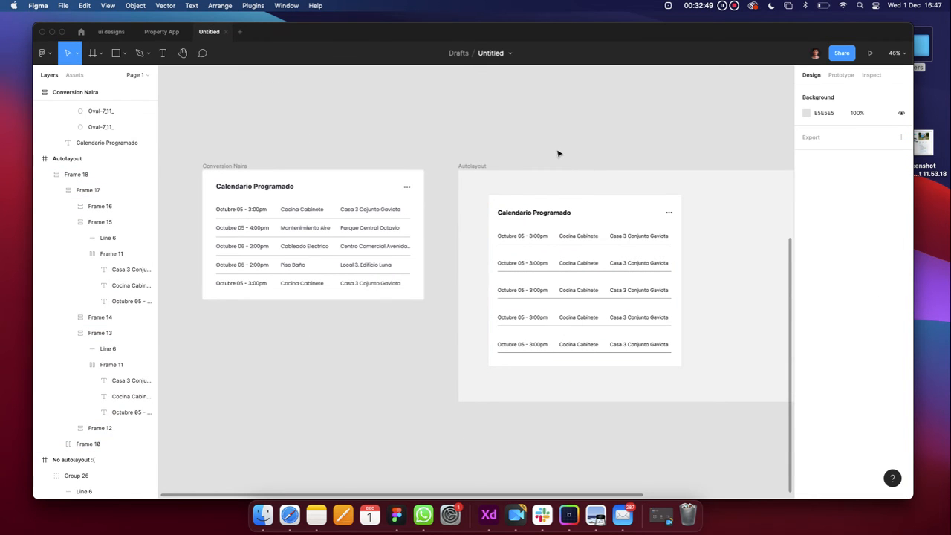
drag(570, 269, 574, 287)
click(513, 164)
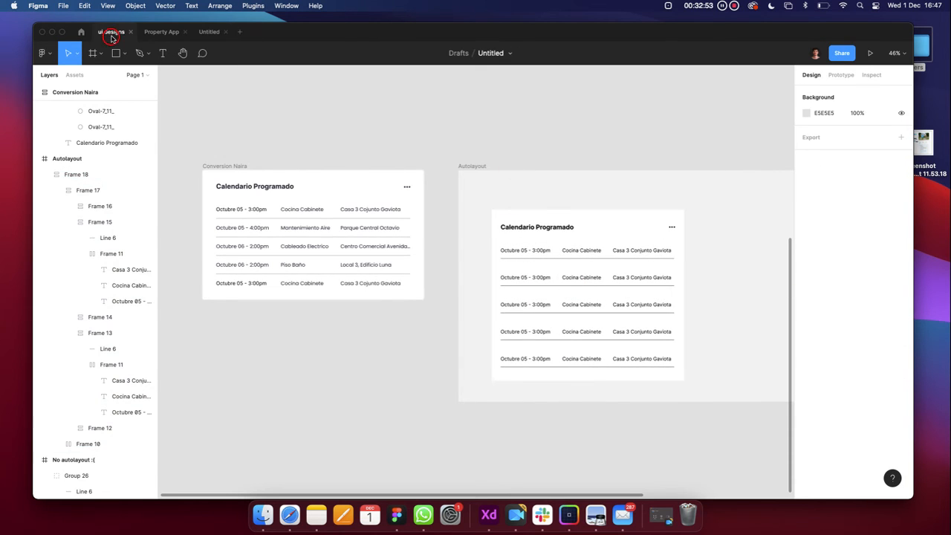
In the ui designs file, inspect the $154.34 card's inner frame, figure block and red area chart
click(111, 31)
click(318, 346)
scroll(428, 222, up, 5)
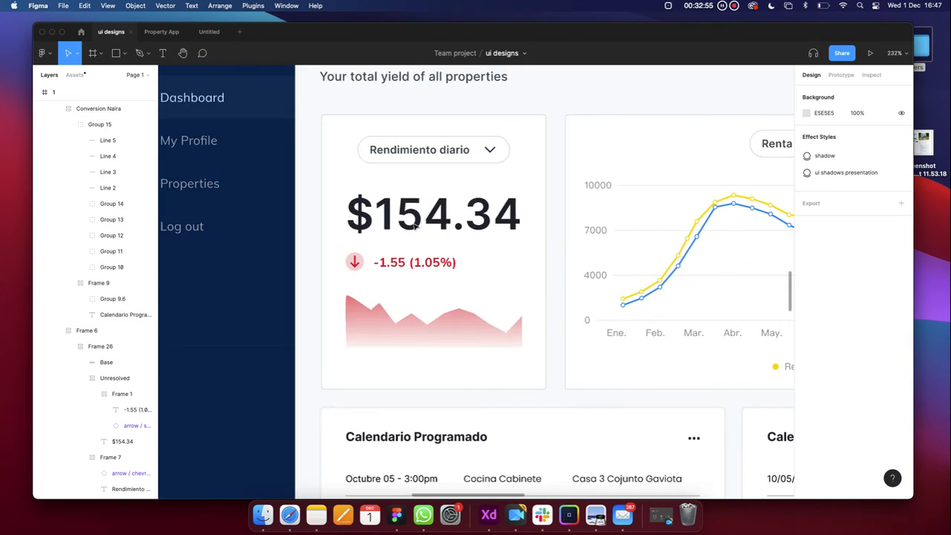
click(408, 221)
scroll(407, 219, down, 3)
click(412, 217)
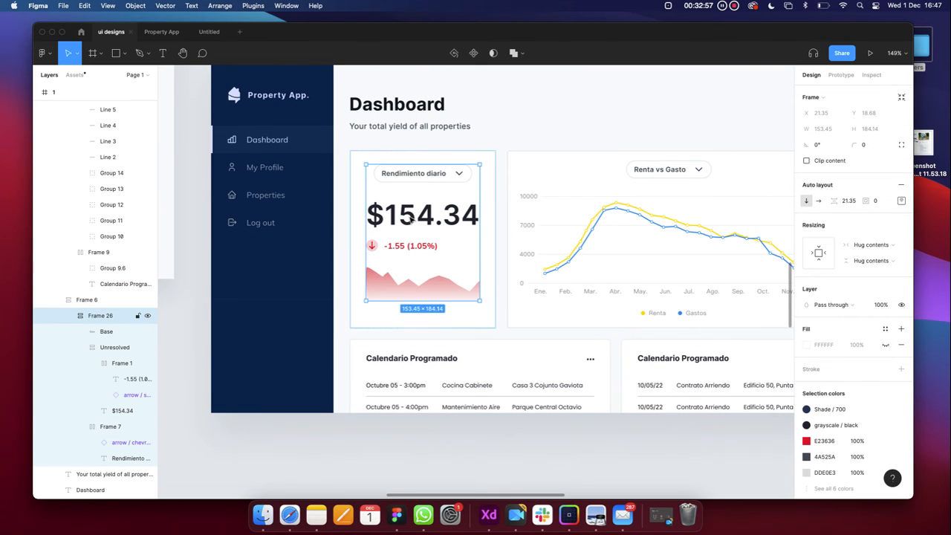
click(420, 226)
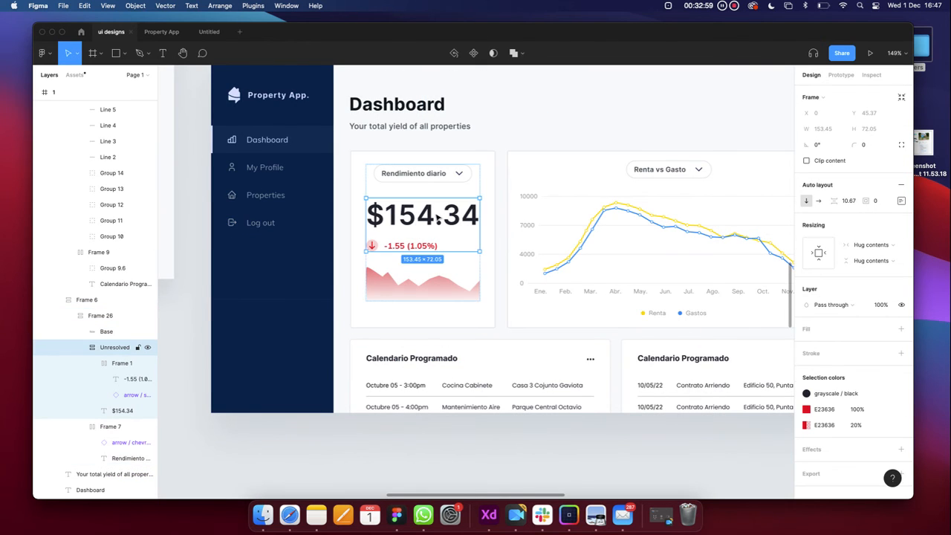
click(423, 289)
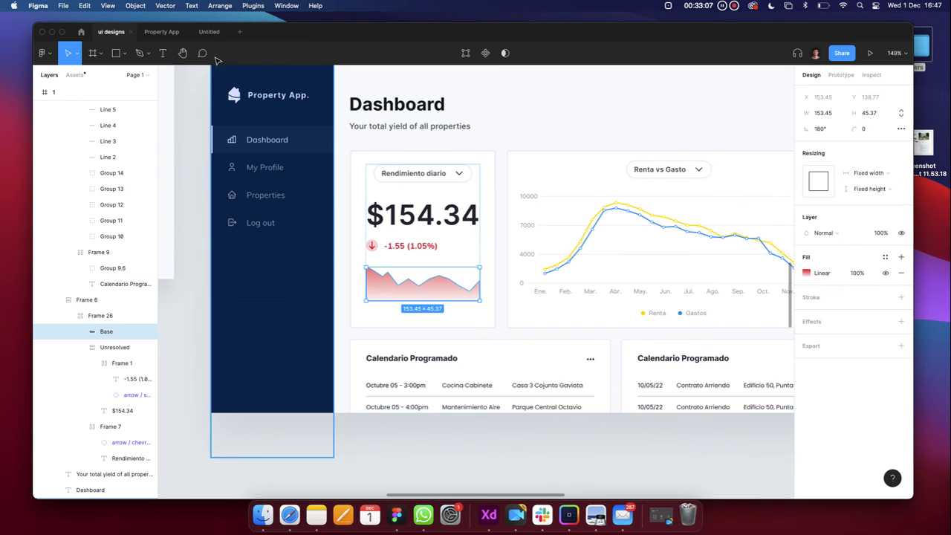
click(177, 33)
Append 'sdasdasda' to the Cocina Cabinete text to test row growth, then undo it
click(208, 32)
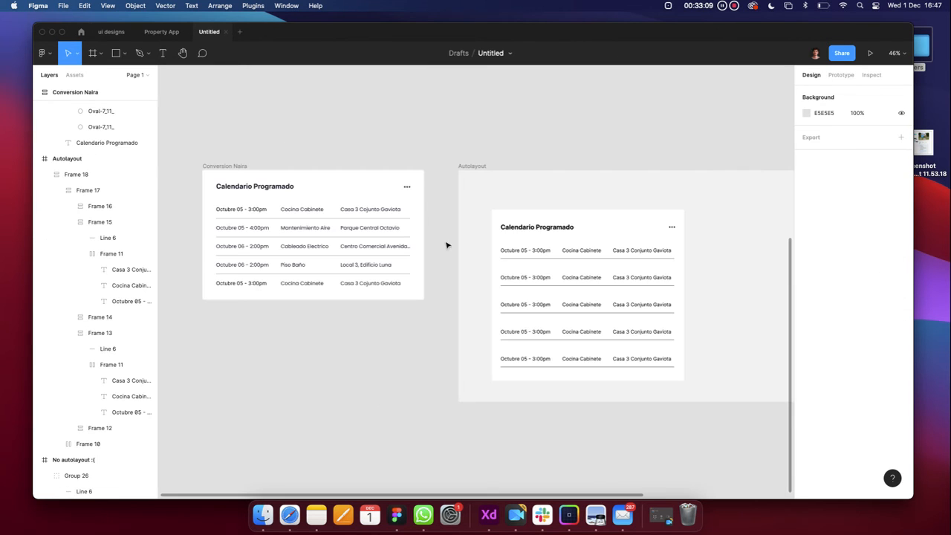
click(624, 260)
scroll(561, 253, up, 5)
double_click(558, 251)
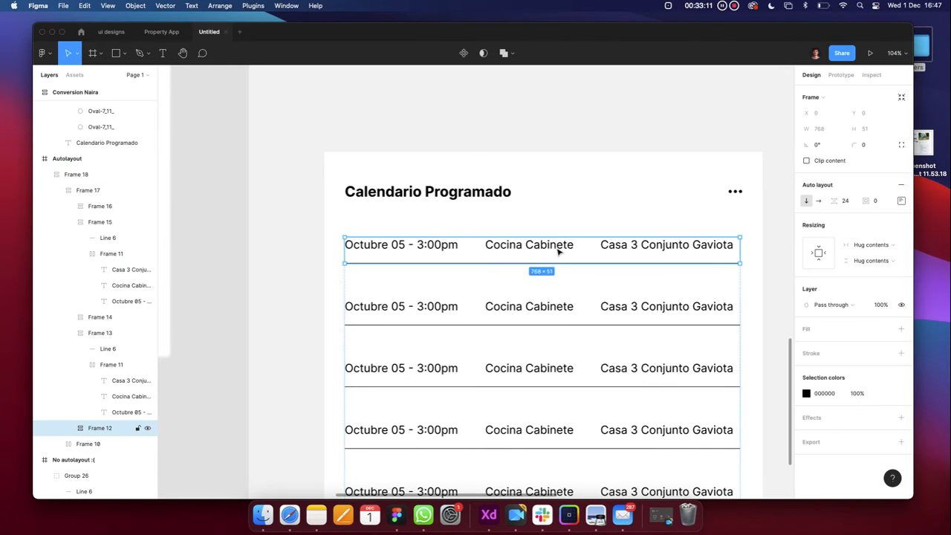
double_click(557, 248)
double_click(558, 247)
click(569, 246)
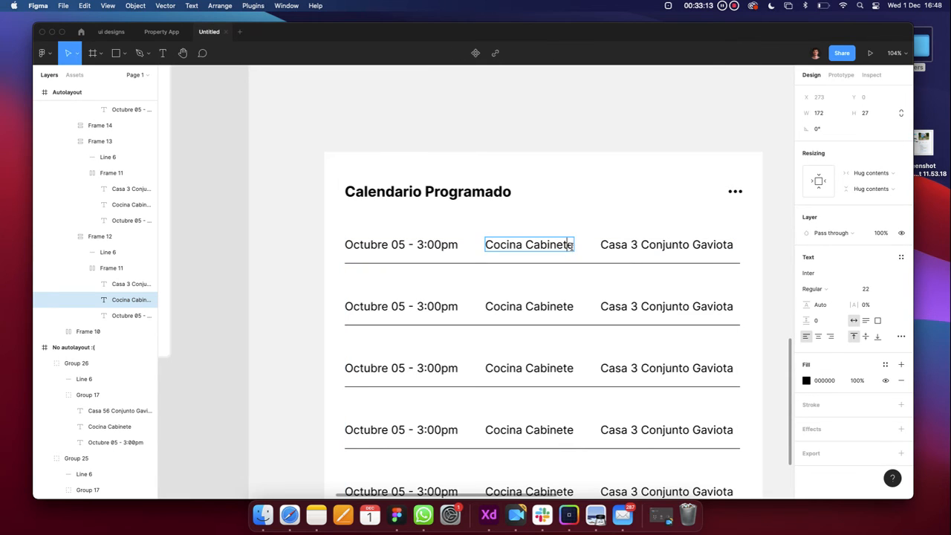
text(sdasdasda)
key(super+z)
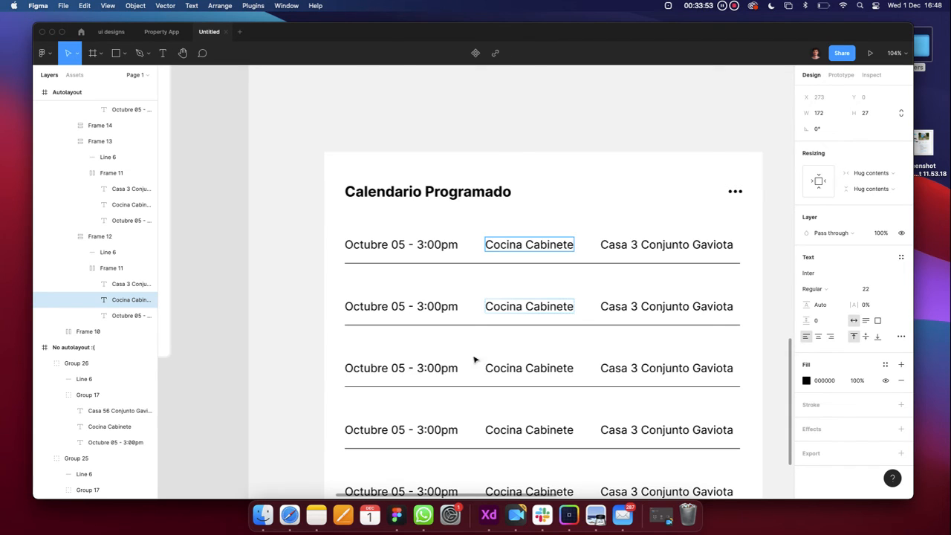
Drag the Conversion Naira card down and slightly right
scroll(287, 282, down, 5)
click(255, 280)
scroll(260, 283, left, 3)
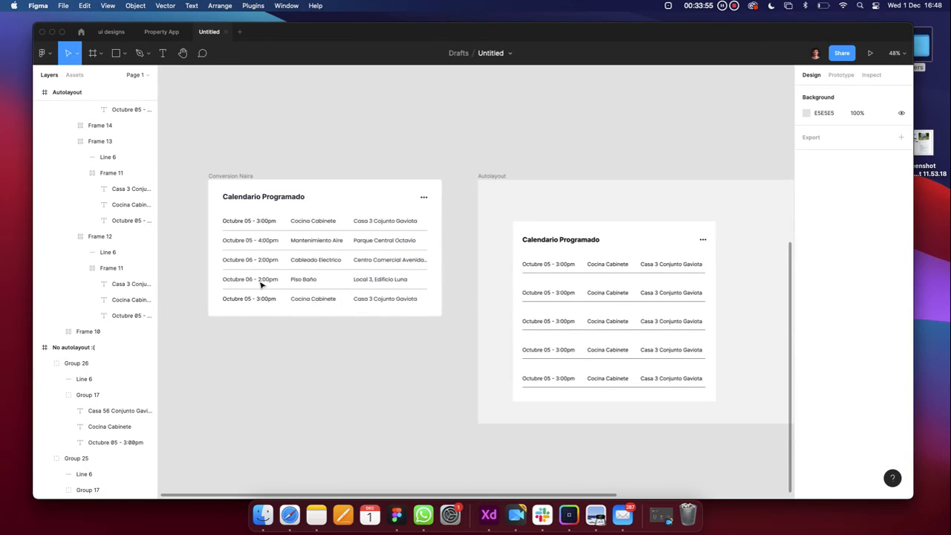
scroll(260, 285, down, 3)
click(293, 165)
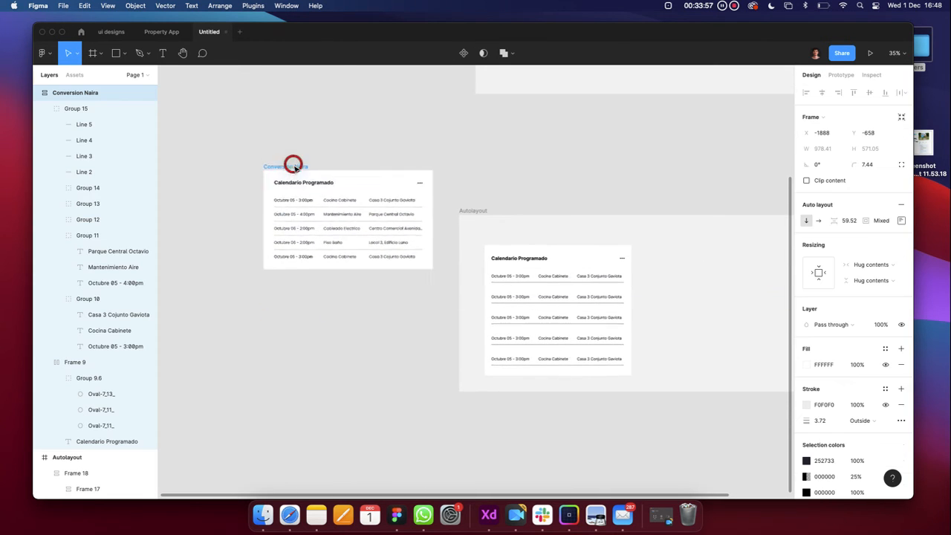
drag(293, 165, 298, 209)
click(310, 155)
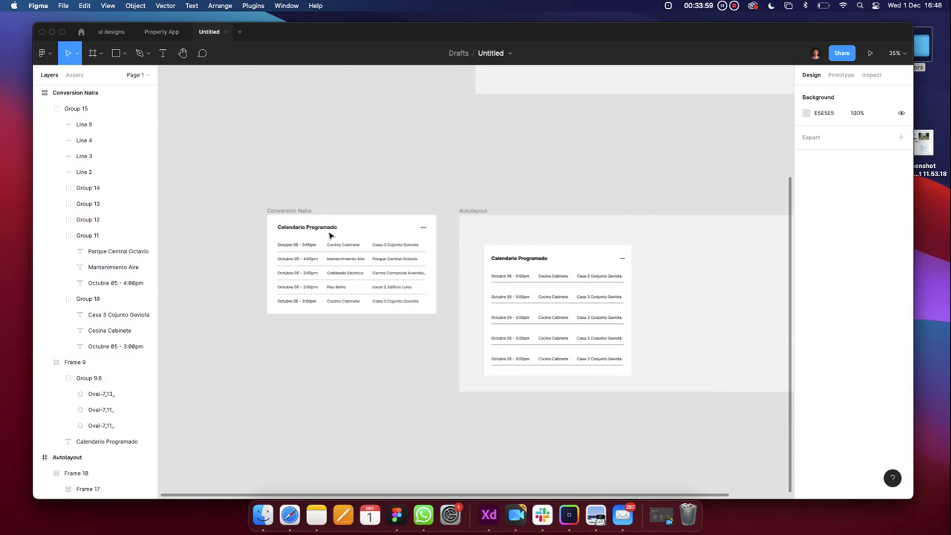
Inspect the bottom row of the Conversion Naira table
scroll(331, 235, up, 5)
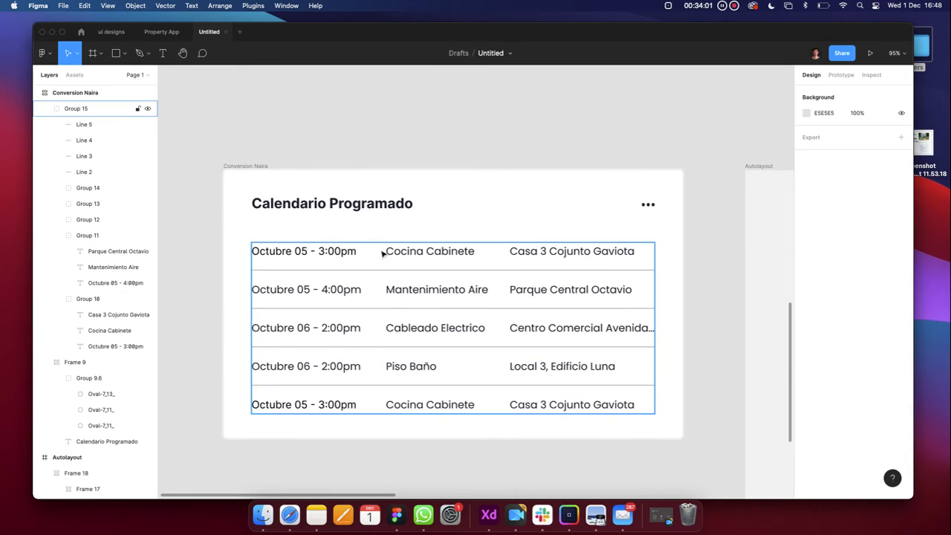
scroll(359, 277, down, 2)
double_click(340, 373)
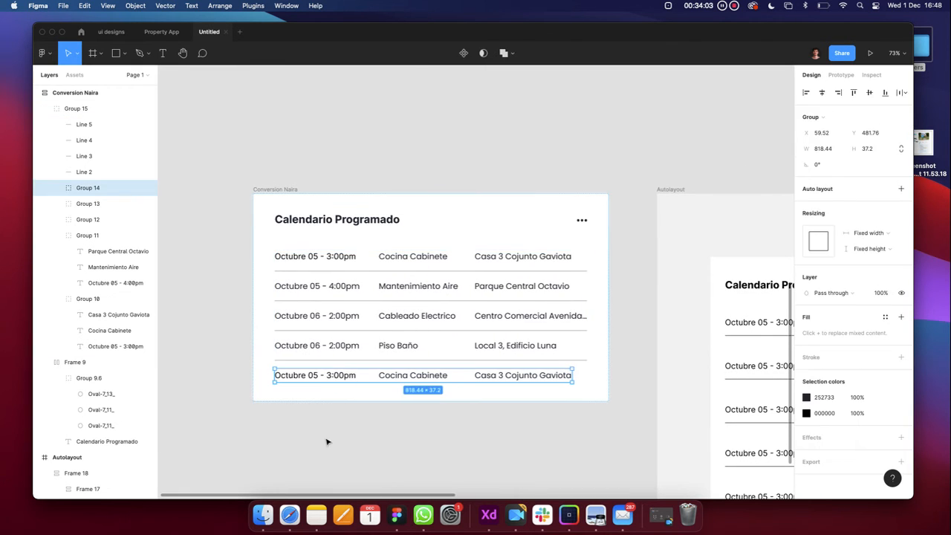
click(328, 442)
scroll(328, 441, down, 4)
click(161, 49)
click(156, 37)
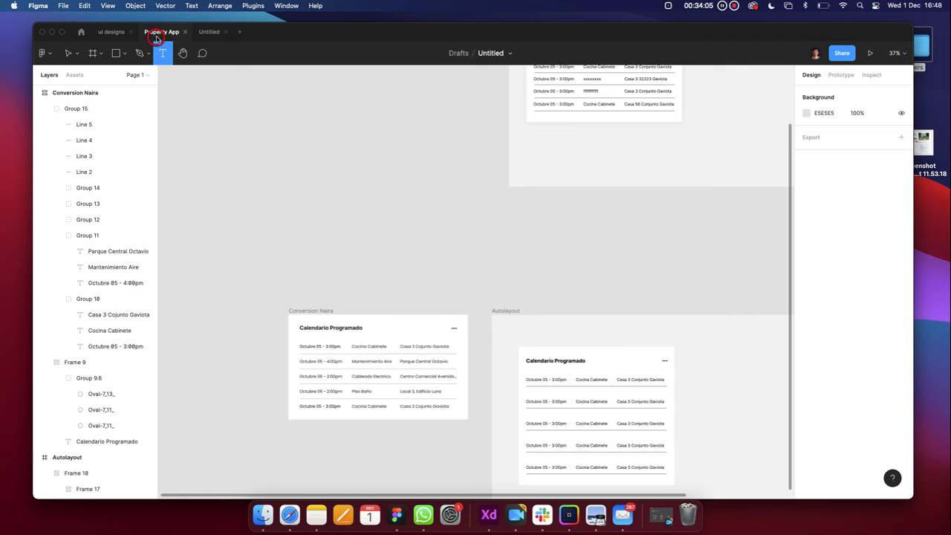
scroll(492, 316, up, 3)
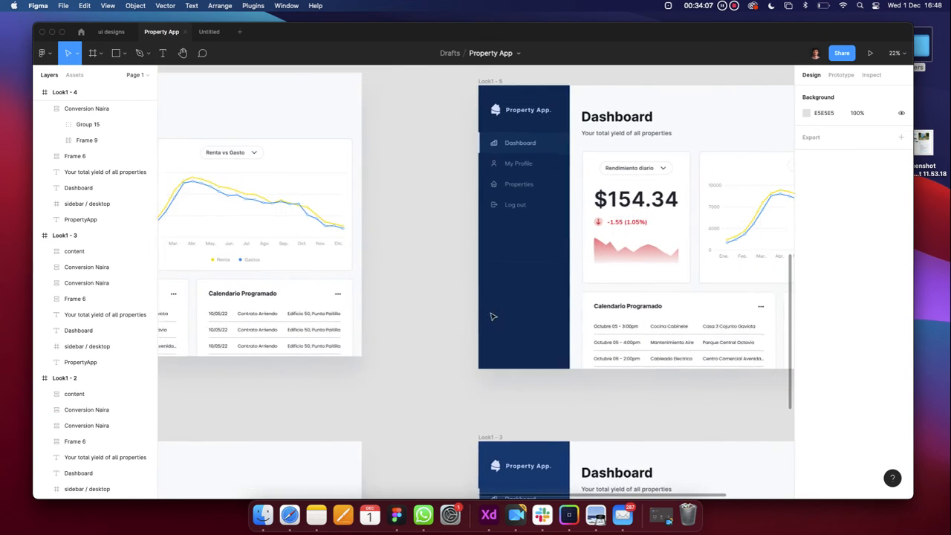
scroll(490, 317, down, 4)
click(378, 192)
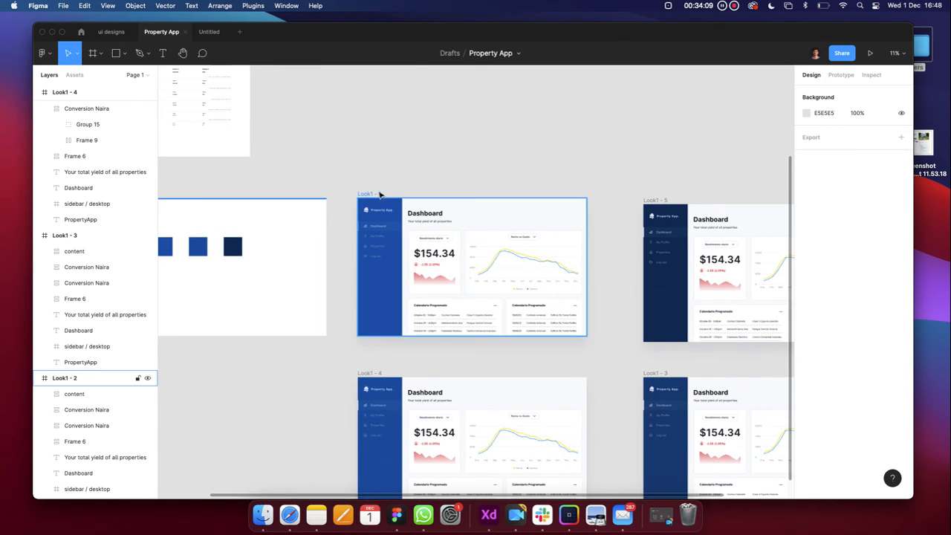
drag(379, 193, 377, 52)
scroll(470, 271, down, 1)
key(super+z)
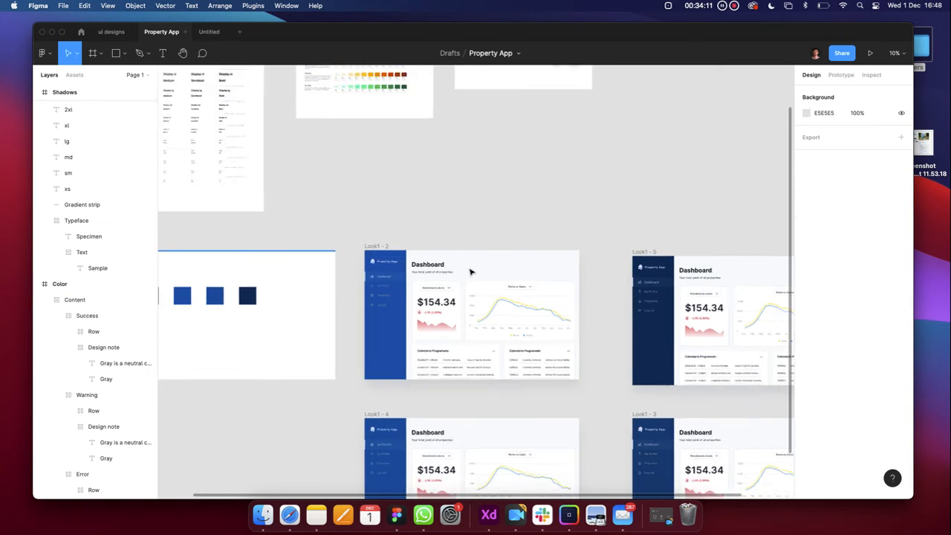
scroll(469, 272, down, 3)
drag(424, 255, 282, 369)
scroll(282, 370, down, 2)
scroll(282, 370, up, 4)
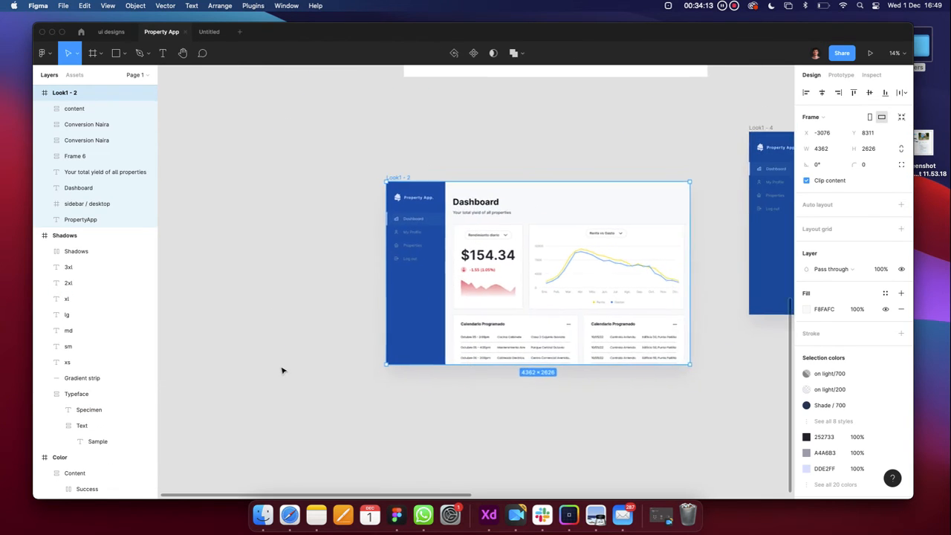
scroll(282, 370, right, 2)
scroll(282, 370, up, 1)
drag(445, 377, 446, 457)
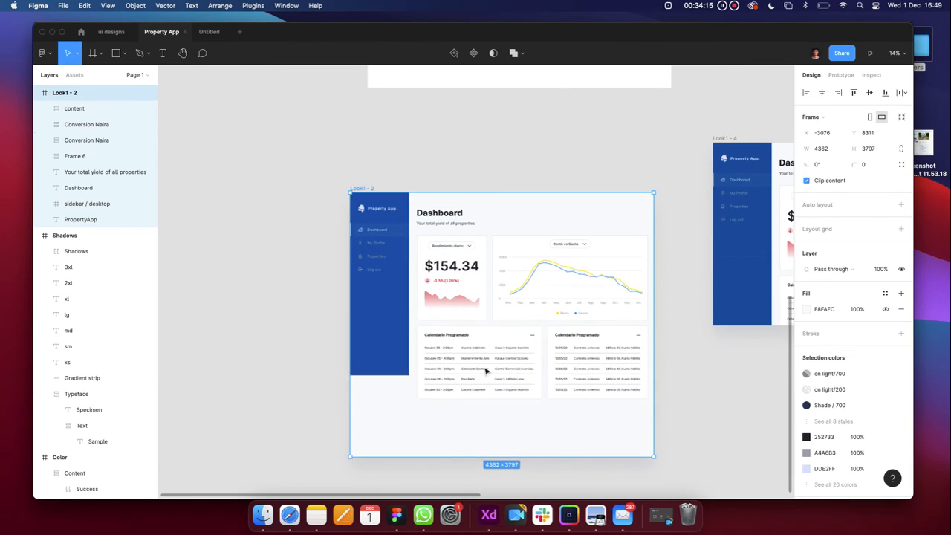
scroll(486, 372, up, 5)
click(486, 314)
scroll(486, 314, down, 3)
scroll(603, 296, up, 1)
scroll(603, 296, right, 1)
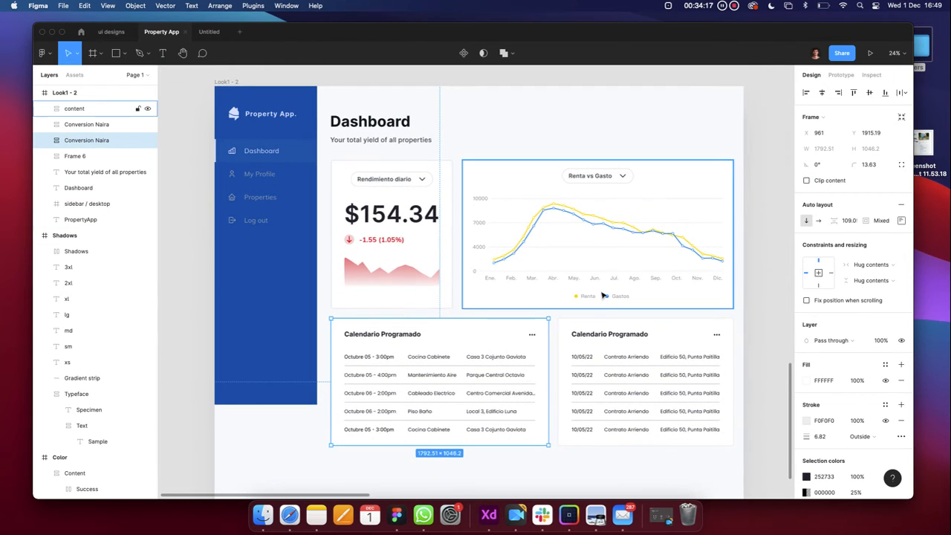
double_click(596, 301)
scroll(595, 298, up, 3)
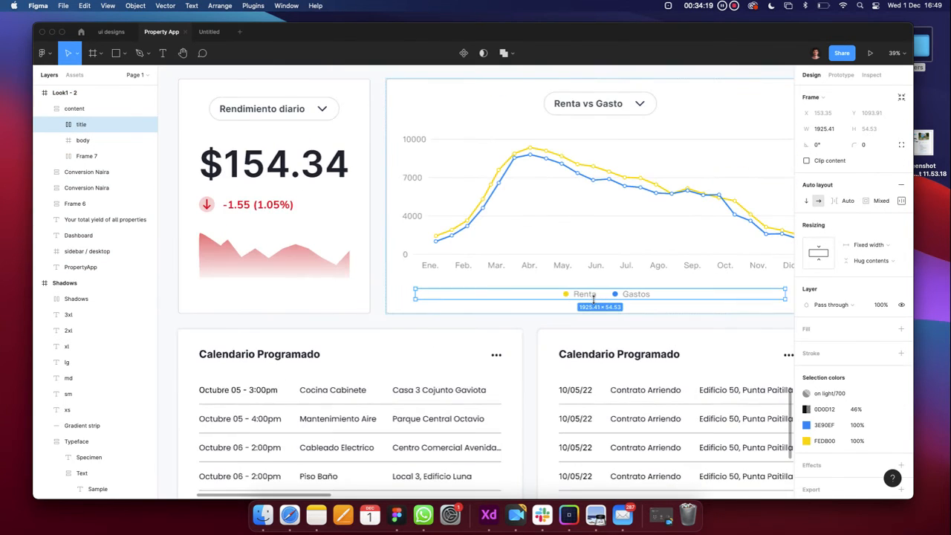
key(super+v)
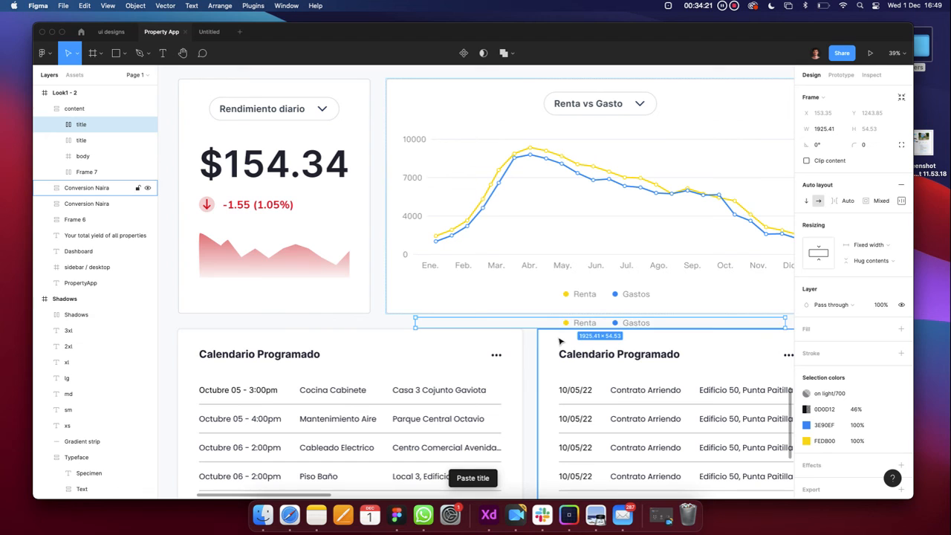
key(Delete)
scroll(565, 318, down, 3)
click(569, 303)
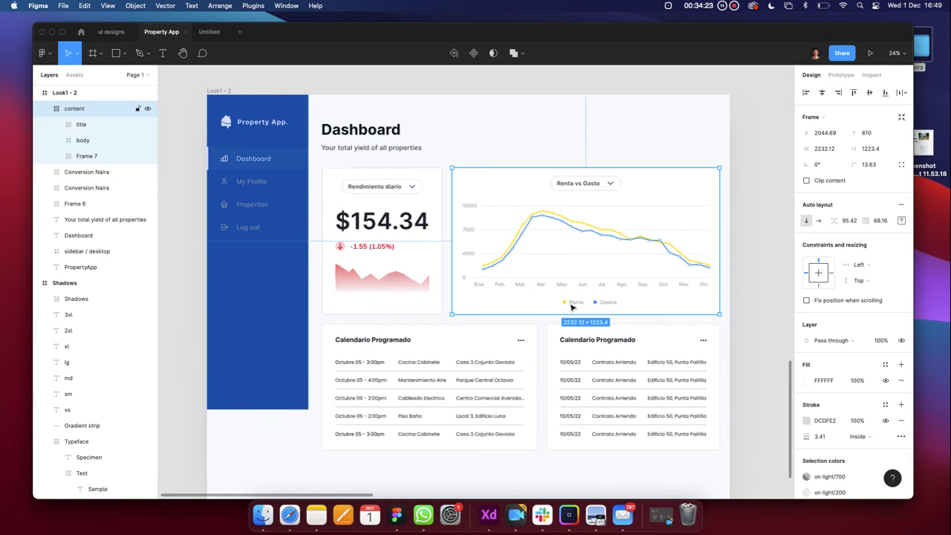
double_click(569, 303)
scroll(572, 303, up, 5)
key(super+v)
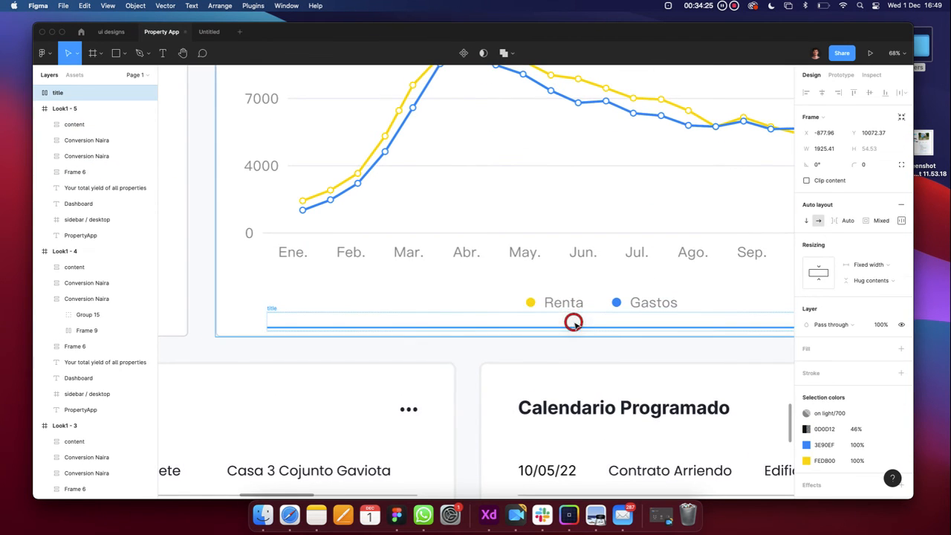
scroll(572, 327, down, 3)
drag(569, 338, 569, 327)
key(Delete)
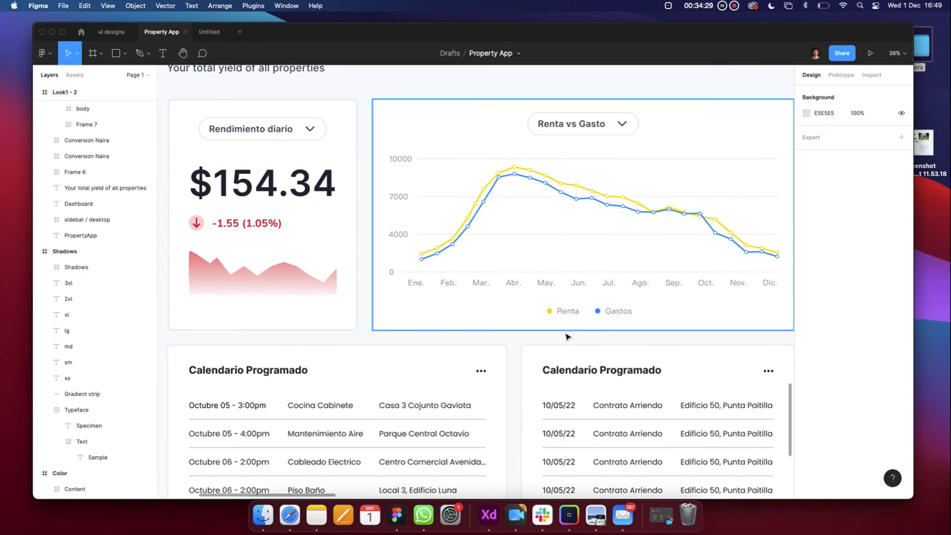
scroll(550, 327, down, 3)
click(540, 325)
click(501, 369)
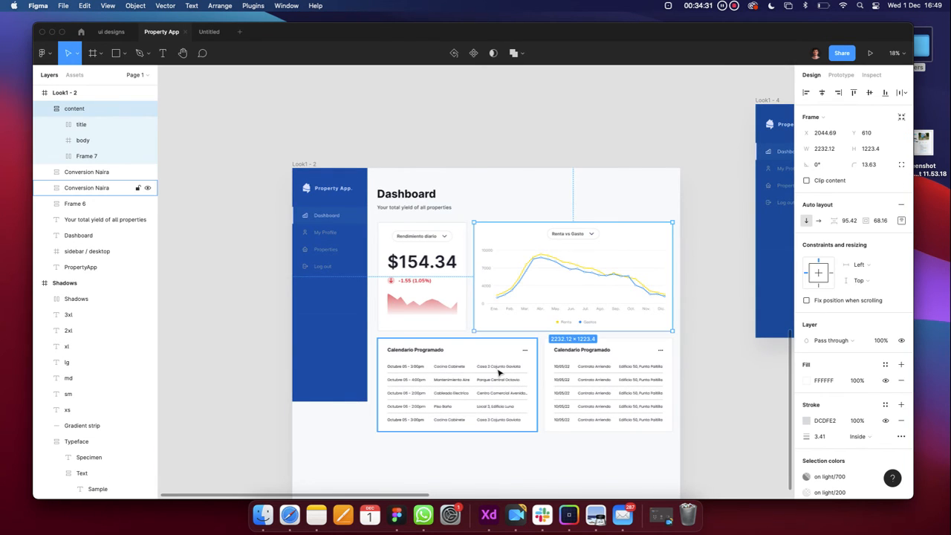
click(422, 275)
scroll(419, 318, up, 3)
scroll(420, 318, down, 2)
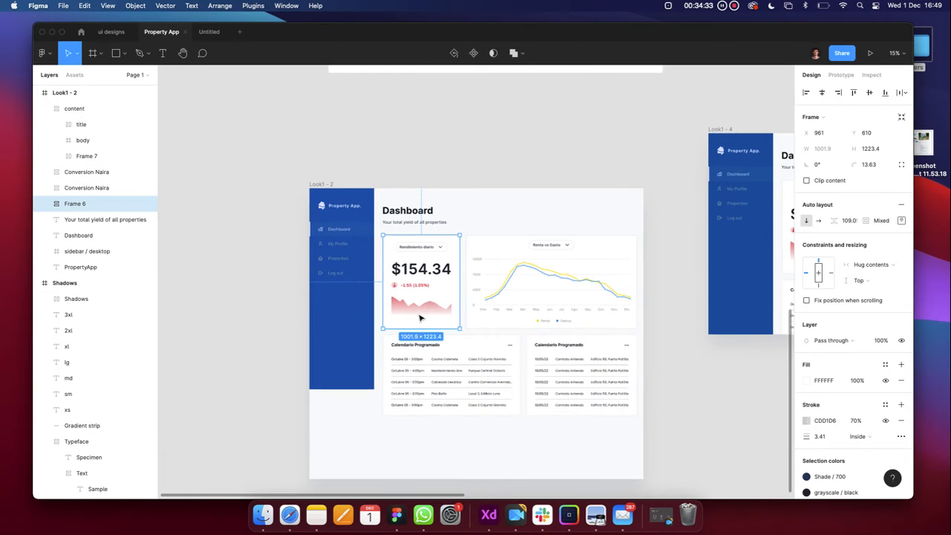
click(539, 309)
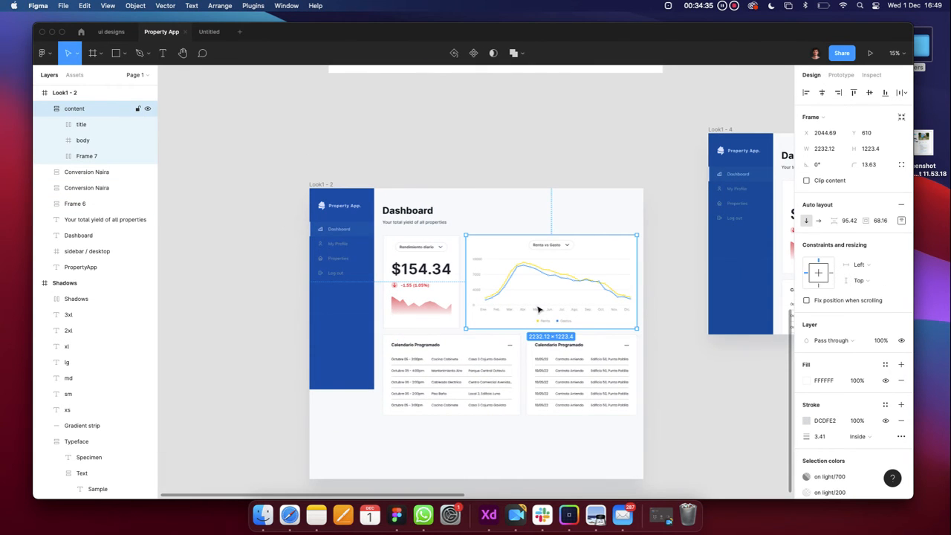
scroll(463, 357, up, 3)
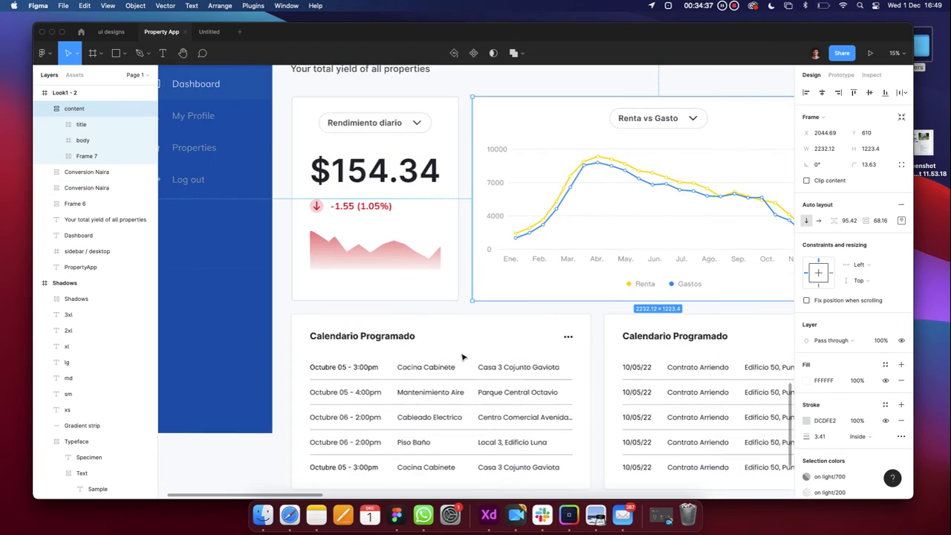
scroll(443, 359, down, 2)
click(426, 291)
scroll(426, 291, up, 2)
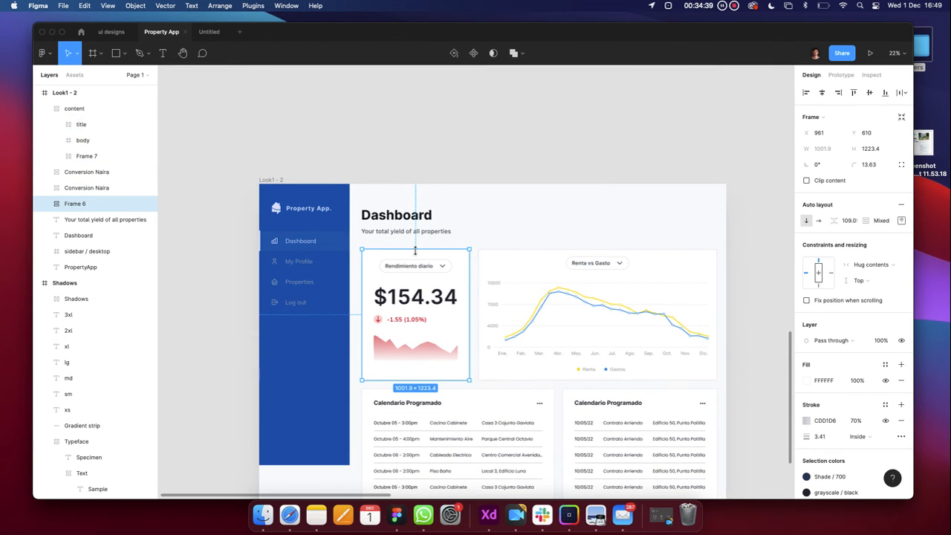
scroll(312, 261, down, 5)
scroll(311, 261, left, 3)
click(310, 261)
scroll(311, 261, down, 3)
scroll(311, 262, up, 3)
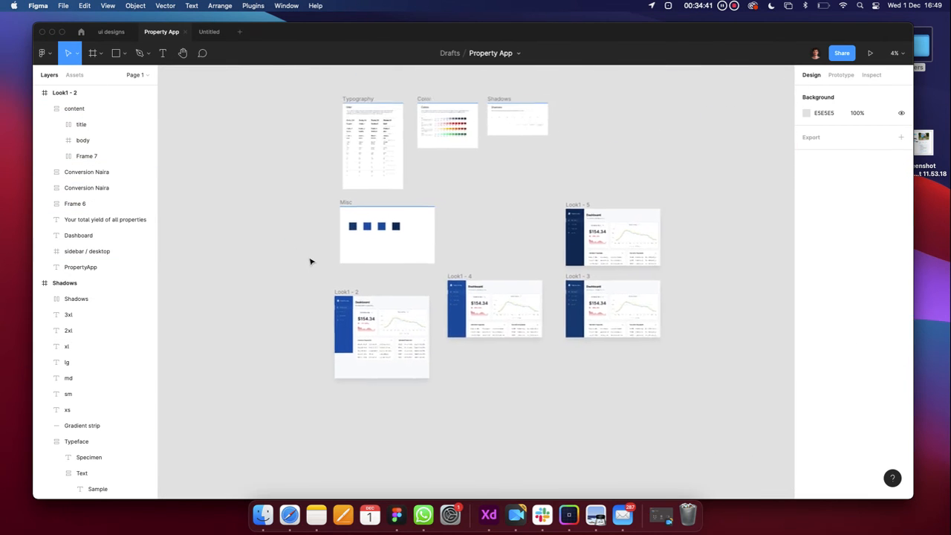
scroll(343, 177, up, 5)
scroll(335, 212, up, 5)
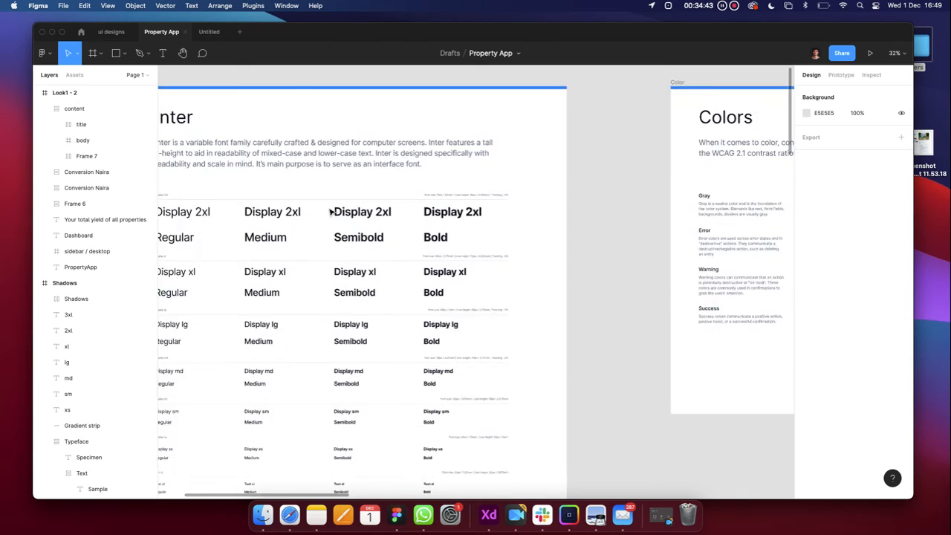
scroll(331, 229, down, 2)
scroll(329, 227, up, 5)
double_click(374, 247)
scroll(376, 248, down, 5)
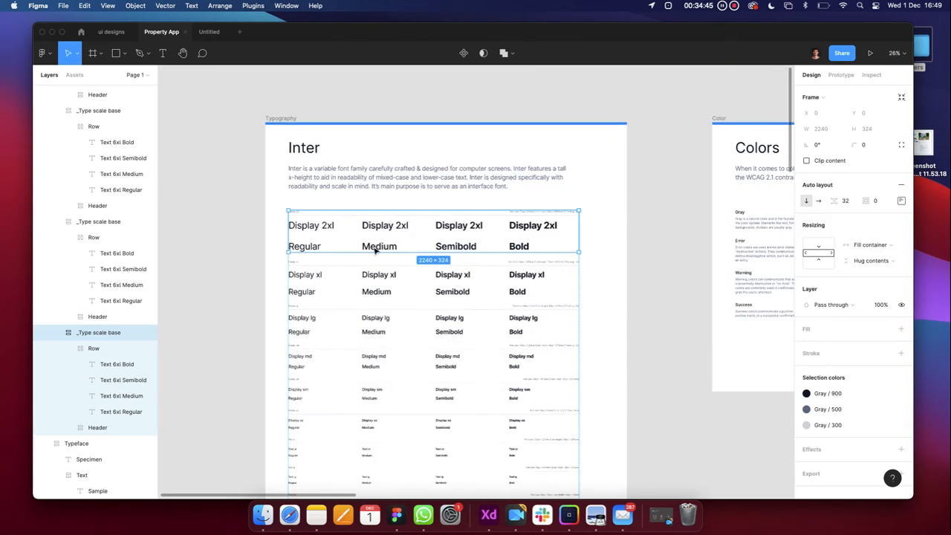
double_click(383, 249)
scroll(383, 248, up, 5)
scroll(383, 249, down, 5)
double_click(382, 248)
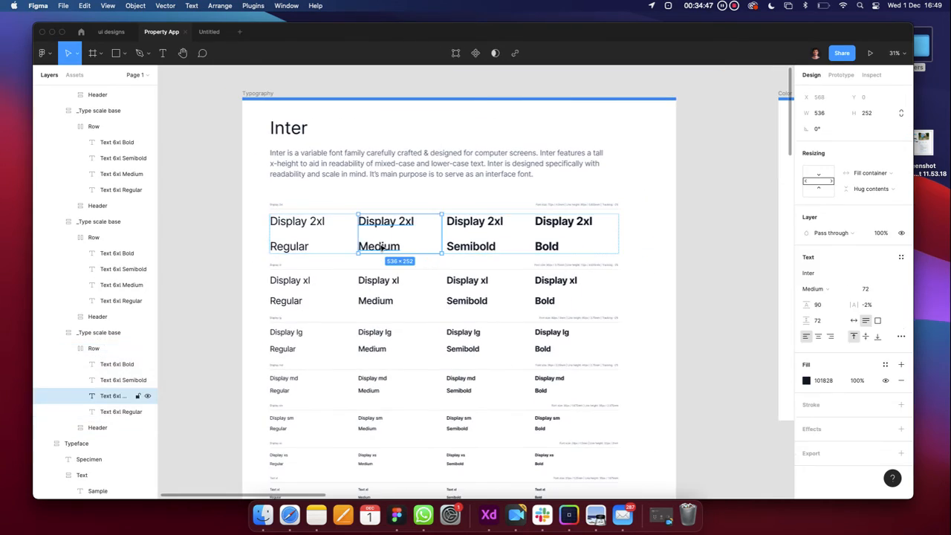
drag(382, 247, 402, 254)
scroll(385, 296, down, 5)
click(382, 319)
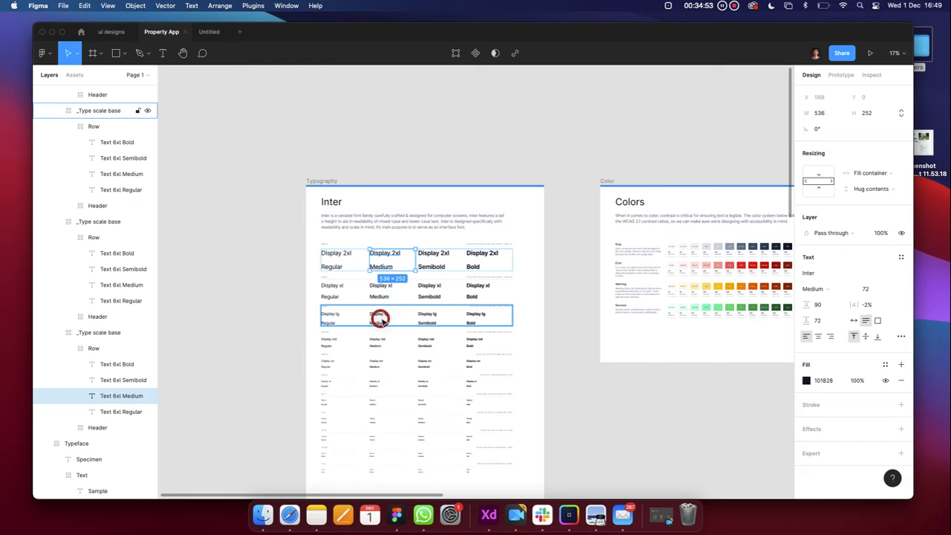
scroll(383, 321, up, 10)
scroll(383, 322, down, 12)
scroll(383, 321, down, 10)
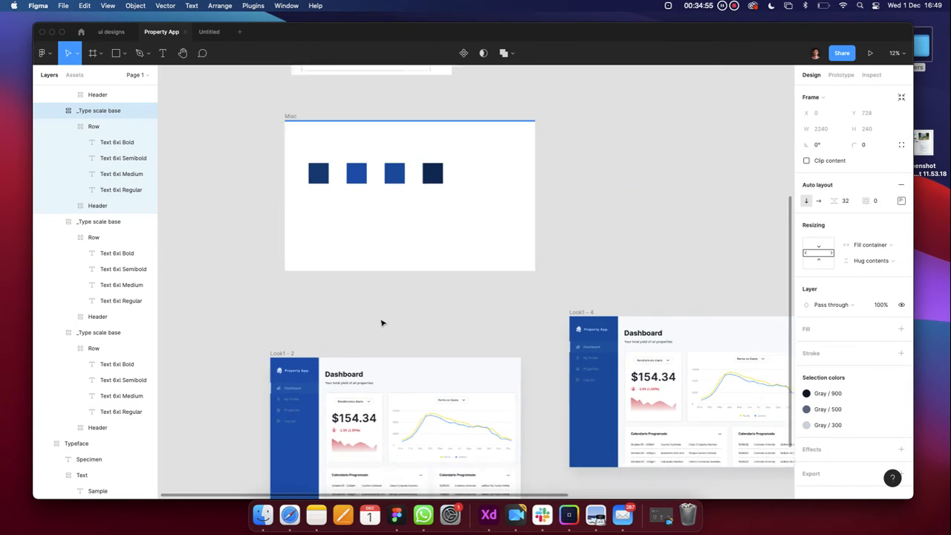
scroll(383, 322, right, 4)
scroll(508, 339, up, 10)
click(508, 338)
scroll(509, 334, up, 2)
scroll(508, 334, right, 4)
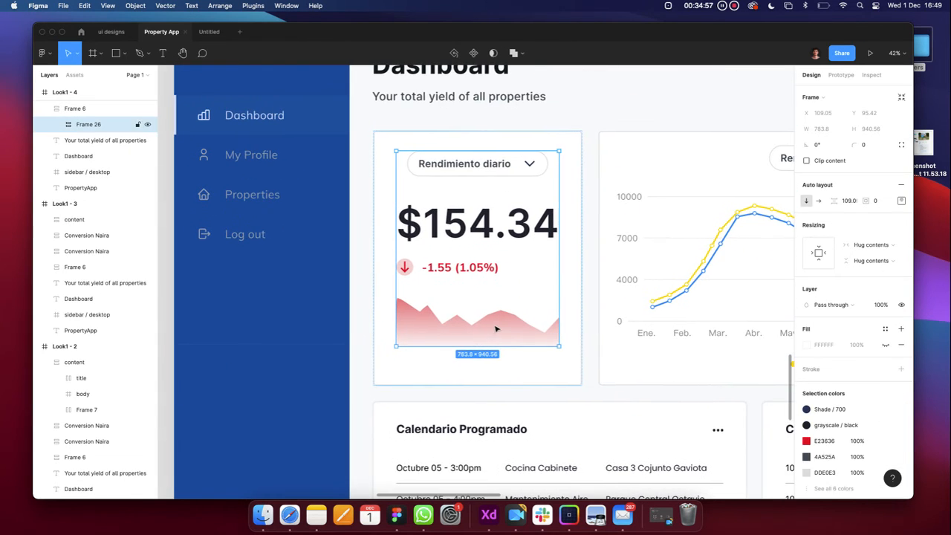
click(500, 330)
drag(503, 298, 499, 198)
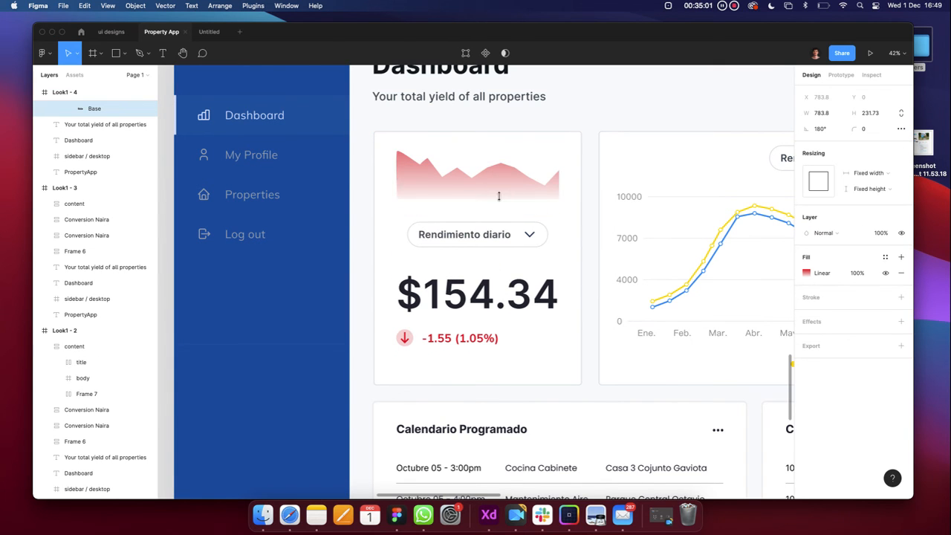
click(523, 300)
drag(532, 294, 531, 222)
click(611, 267)
scroll(612, 269, down, 3)
scroll(615, 271, right, 2)
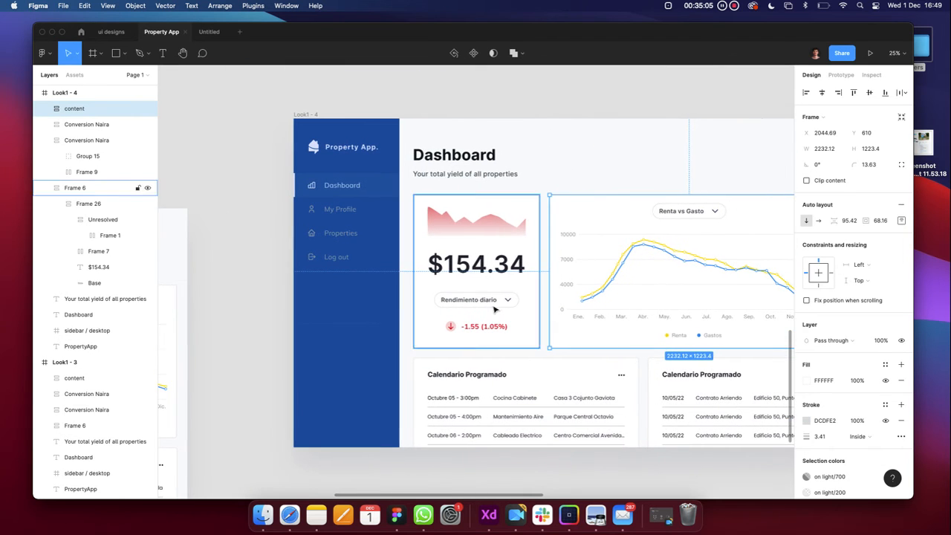
click(497, 305)
click(554, 178)
key(super+z)
key(super+z)
key(super+z)
key(super+z)
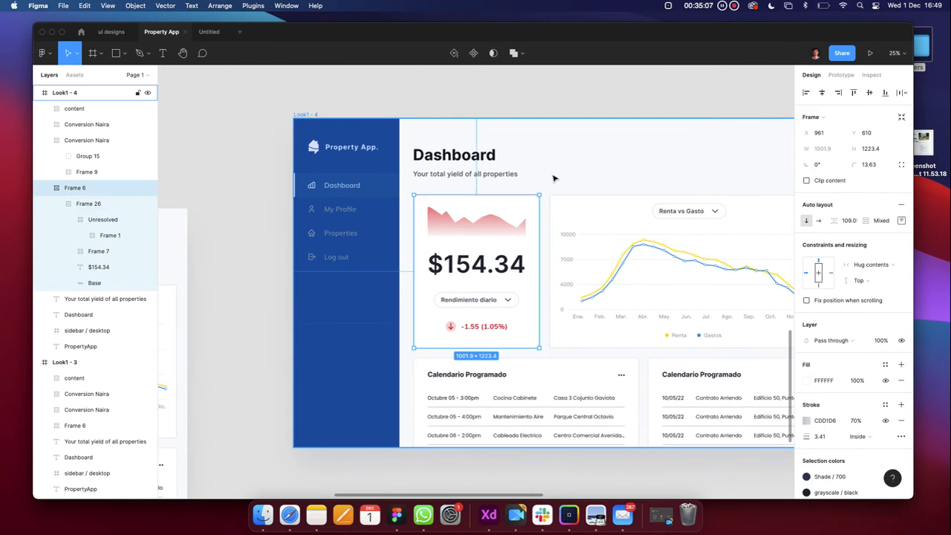
key(super+z)
key(super+z)
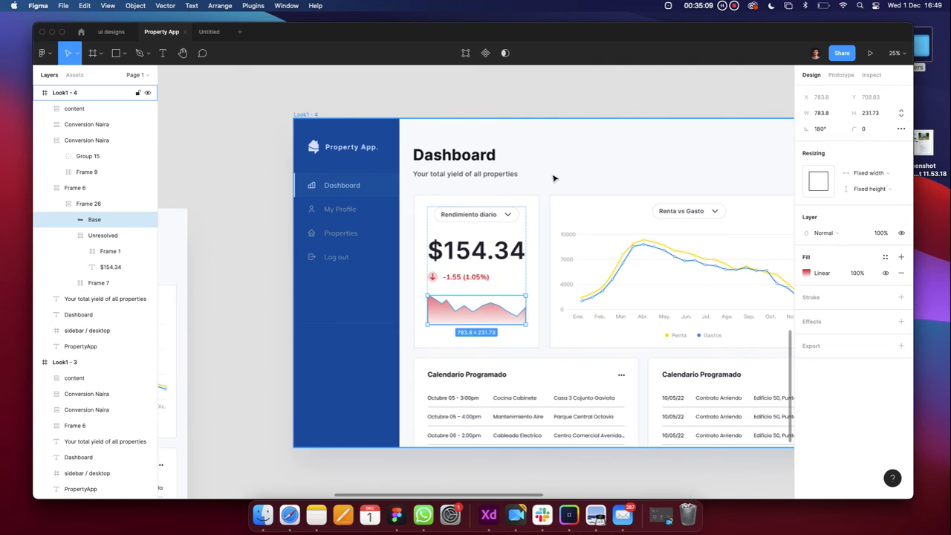
scroll(554, 178, down, 5)
click(473, 323)
scroll(476, 324, up, 3)
scroll(475, 325, down, 3)
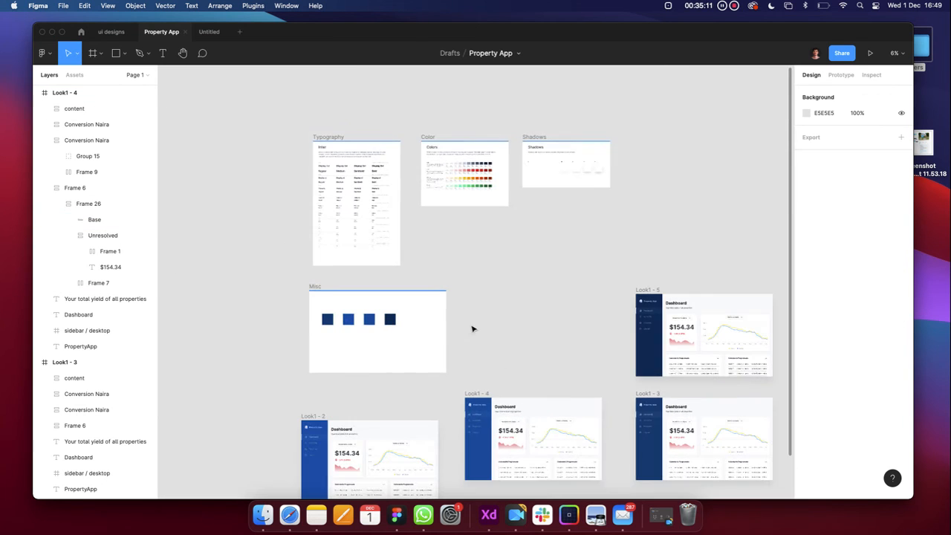
Look over the ui designs file and deselect the chart's Base layer
click(110, 37)
scroll(312, 229, down, 5)
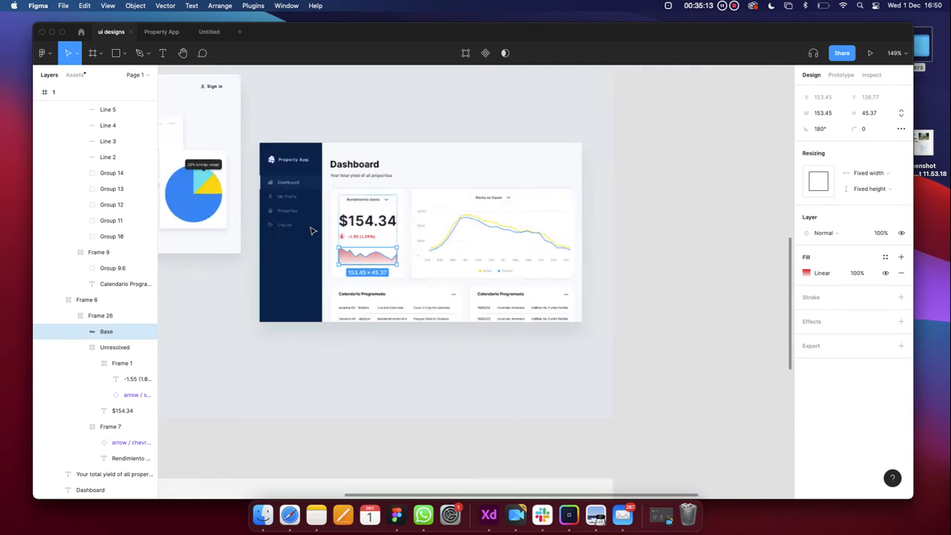
scroll(313, 232, up, 1)
scroll(339, 365, left, 3)
click(338, 375)
scroll(334, 334, down, 3)
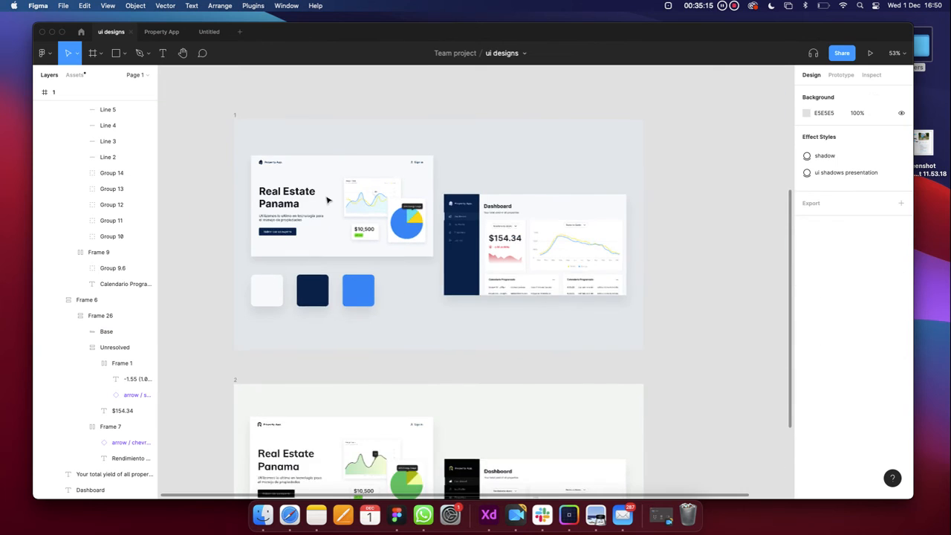
In the Untitled draft, start an empty text box below the calendar cards and discard it
click(210, 32)
scroll(451, 250, down, 4)
scroll(451, 249, right, 2)
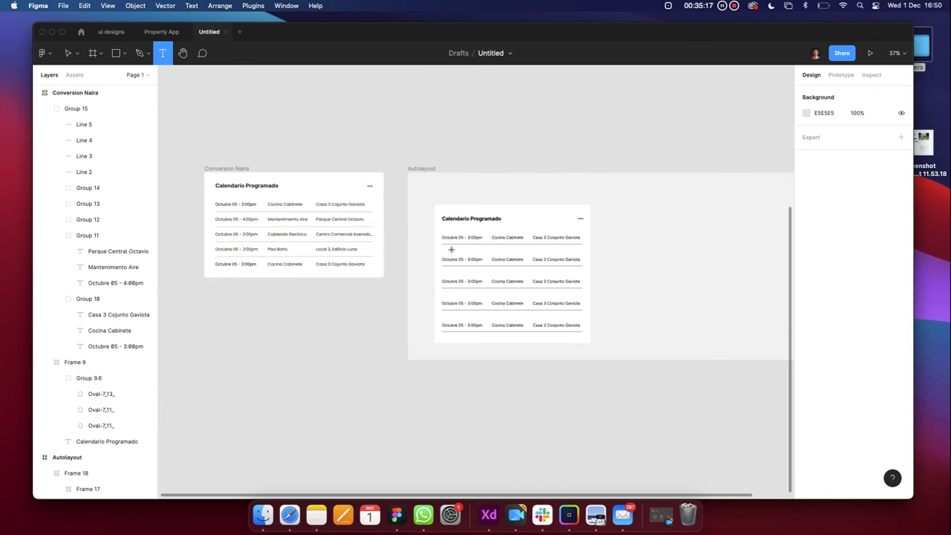
click(355, 334)
scroll(354, 334, down, 4)
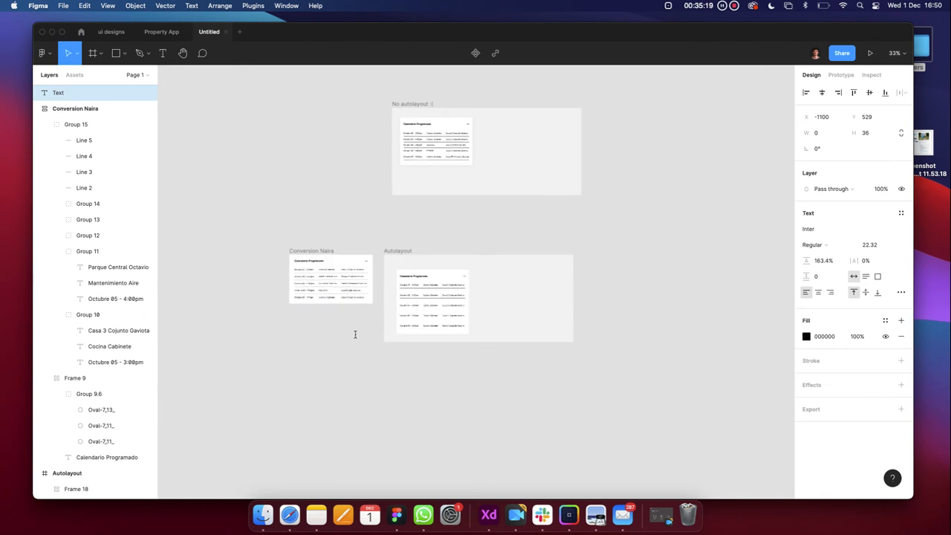
key(Escape)
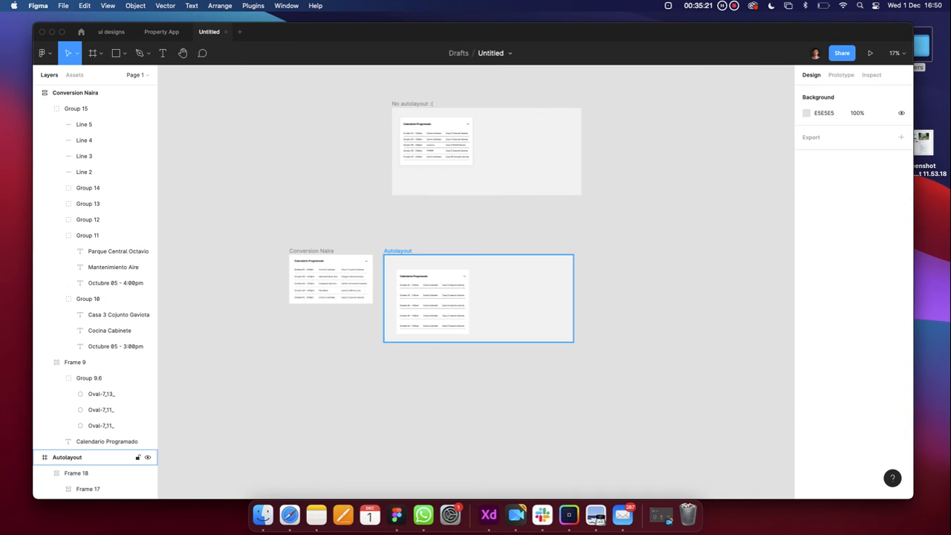
scroll(392, 246, up, 5)
scroll(389, 252, down, 3)
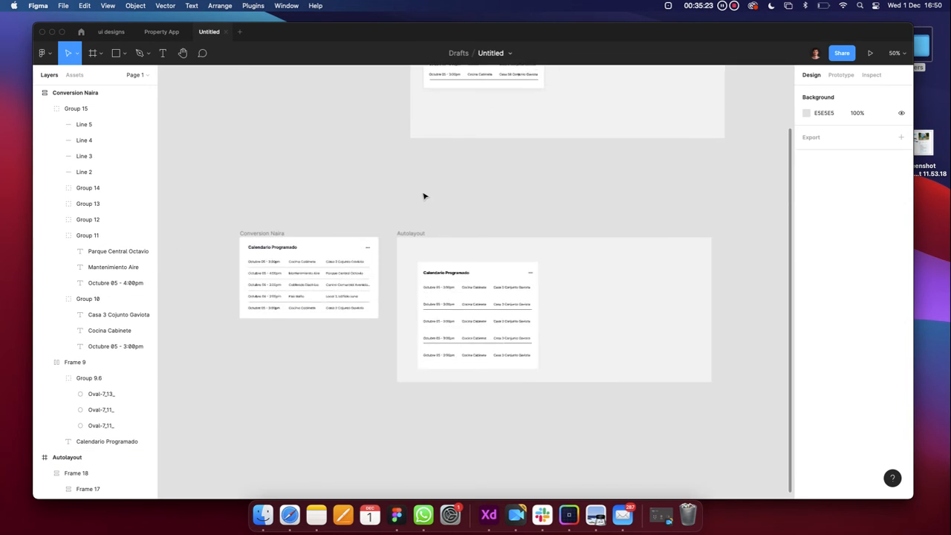
scroll(424, 196, left, 2)
Select the calendar card inside the Autolayout frame
click(522, 276)
scroll(522, 275, down, 2)
scroll(521, 276, up, 5)
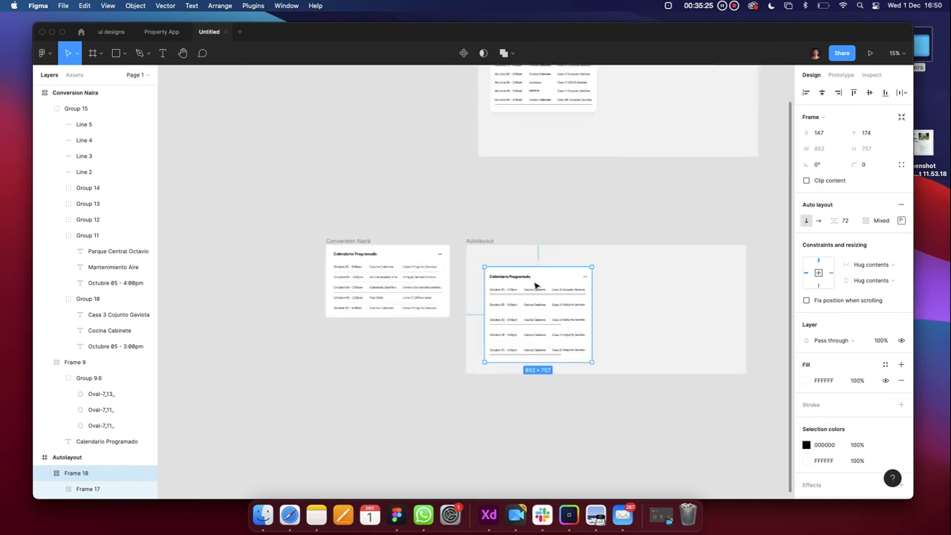
scroll(558, 282, down, 3)
Make the calendar card a component and place a copy inside the Autolayout frame
click(463, 53)
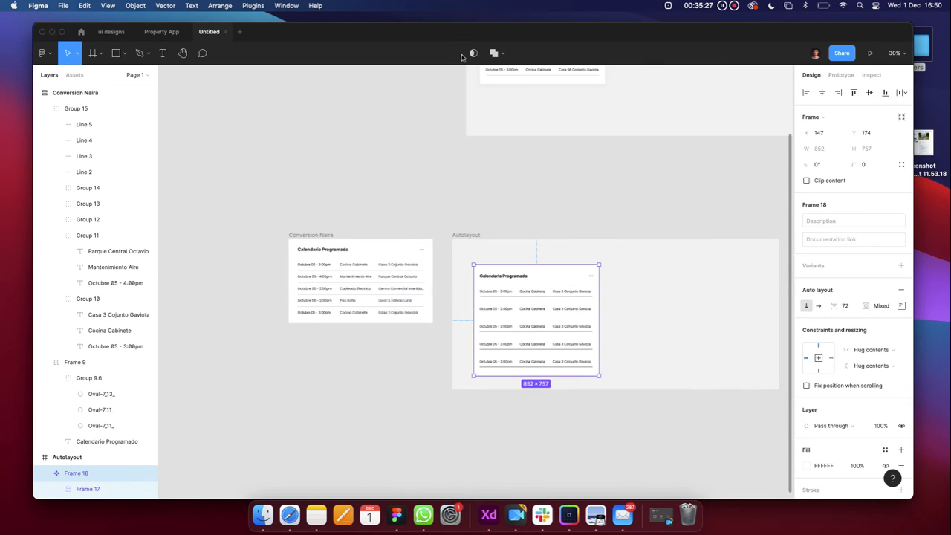
scroll(537, 215, down, 4)
click(537, 240)
mouse_move(536, 239)
mouse_down()
mouse_move(375, 154)
mouse_move(495, 215)
mouse_move(532, 249)
mouse_move(536, 237)
mouse_up()
click(357, 115)
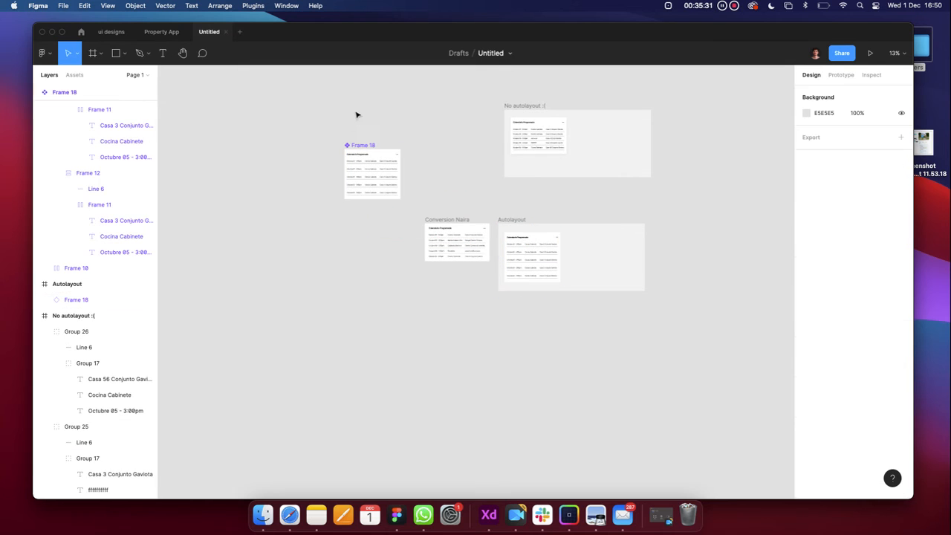
Compare the main calendar component with its Autolayout instance, selecting down to the header row
click(365, 140)
scroll(365, 145, up, 5)
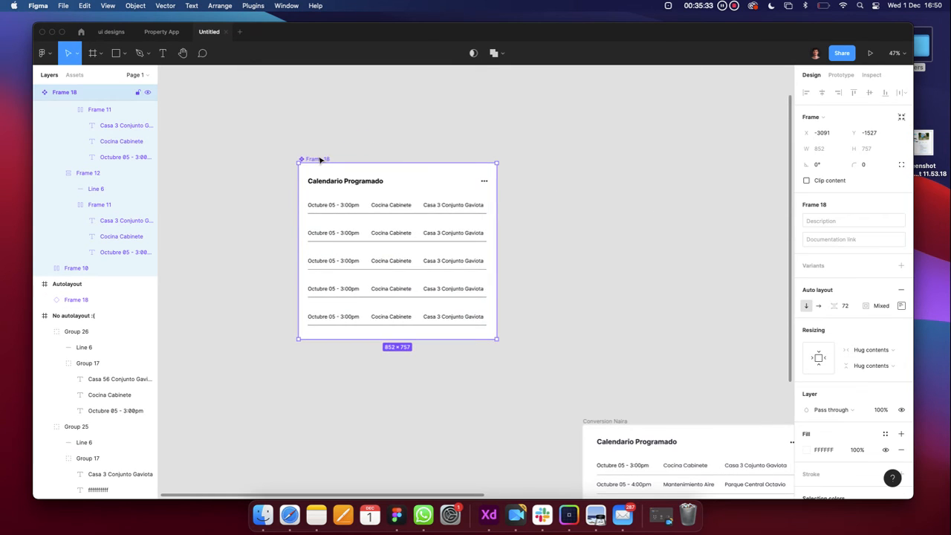
scroll(319, 159, down, 5)
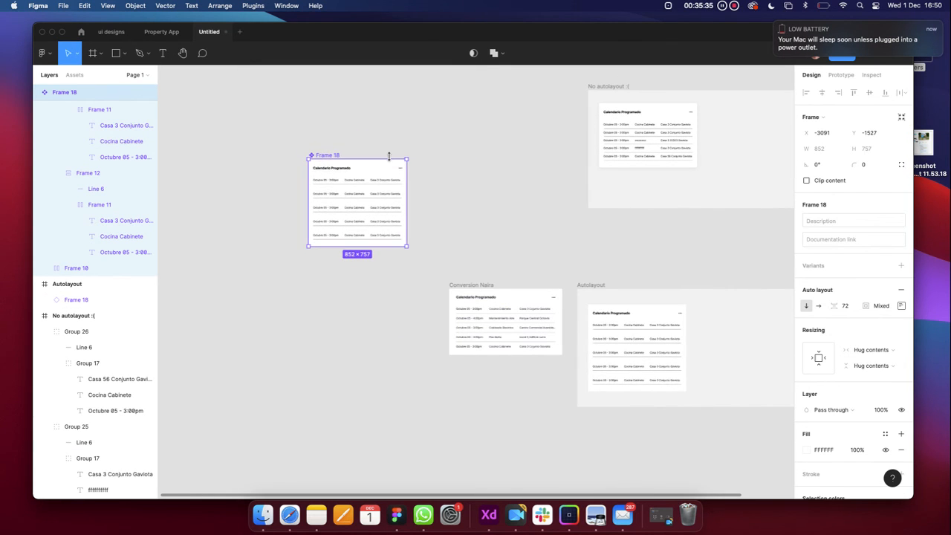
click(632, 334)
scroll(634, 333, up, 5)
scroll(635, 332, down, 5)
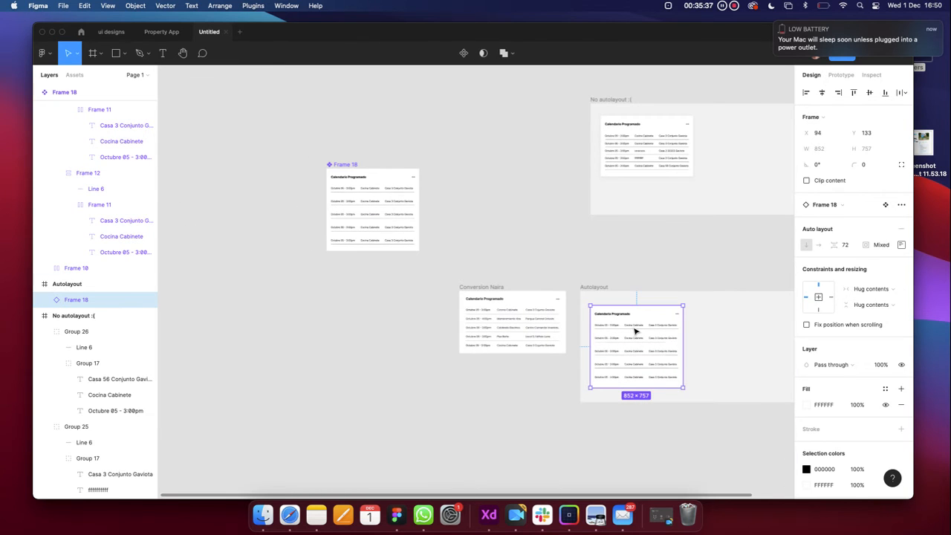
click(352, 187)
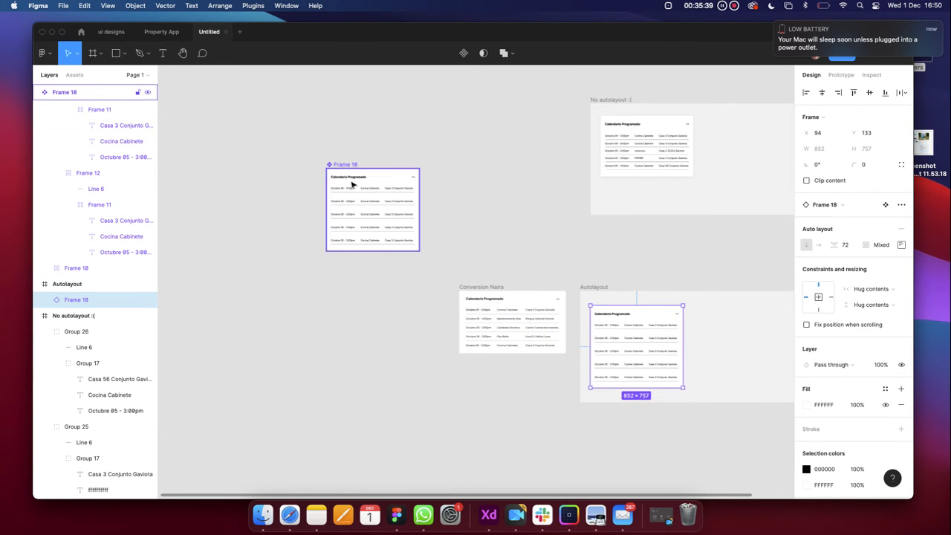
click(352, 187)
scroll(352, 194, up, 5)
click(357, 187)
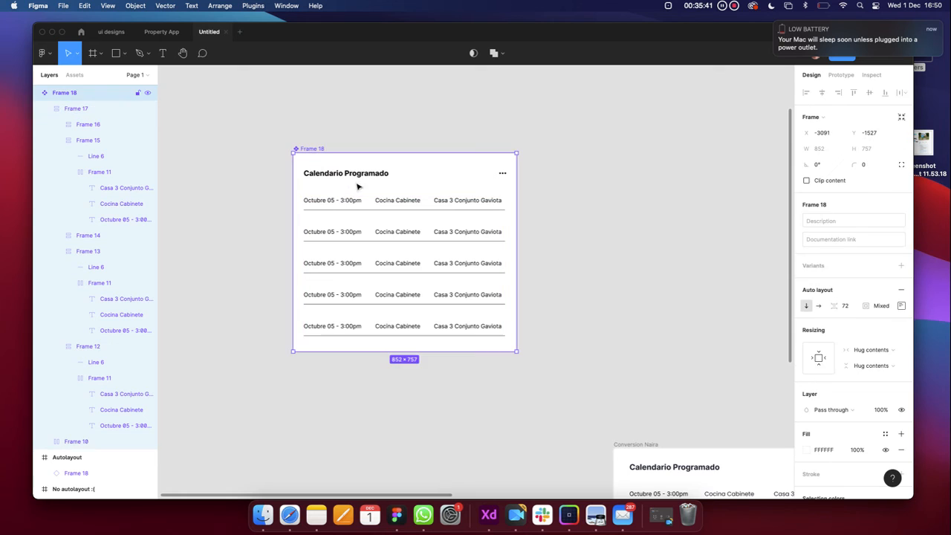
Replace the Calendario Programado title with 'asdasdasdasd' as a test, then undo it
double_click(356, 177)
scroll(357, 176, down, 5)
click(358, 176)
double_click(358, 176)
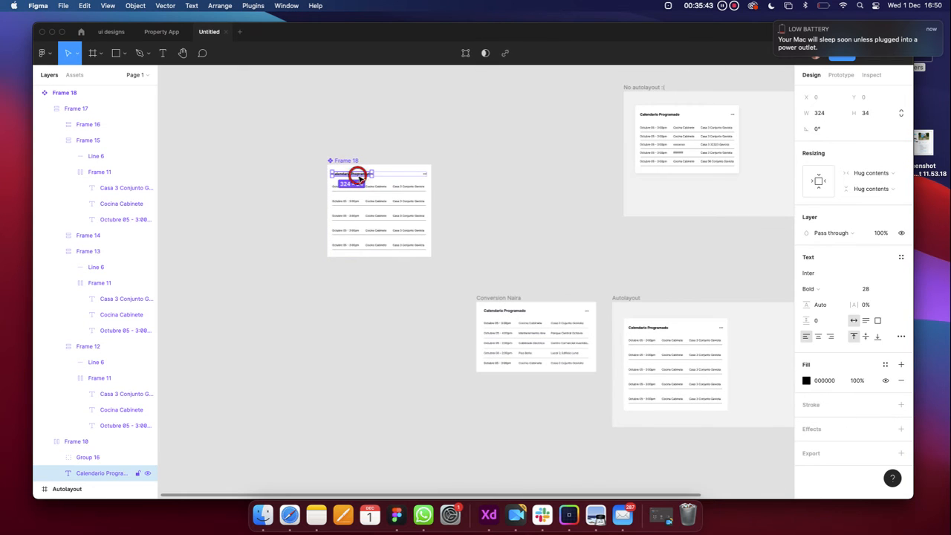
double_click(355, 174)
text(asdasdasdasdasdasdasd)
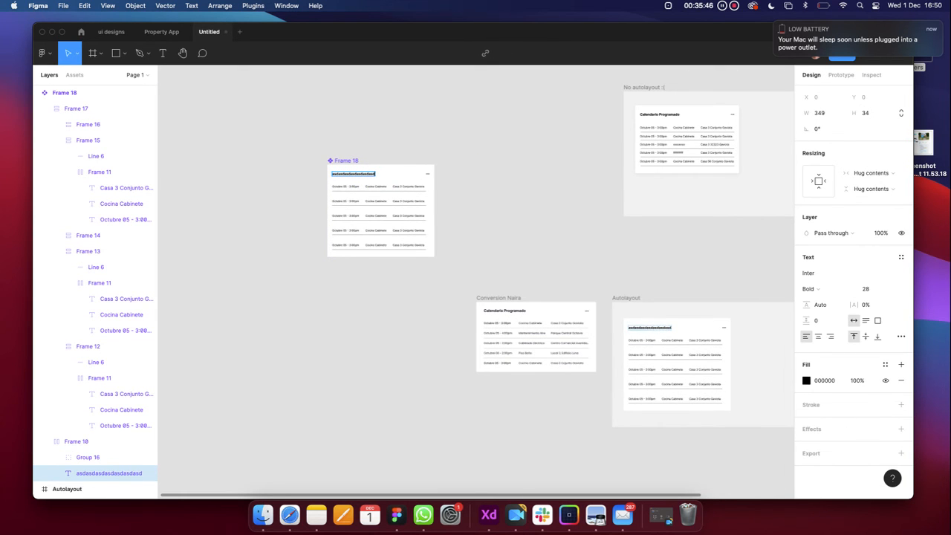
key(ctrl+z)
key(Escape)
Check the main component and the Autolayout instance by selecting each in turn
click(420, 423)
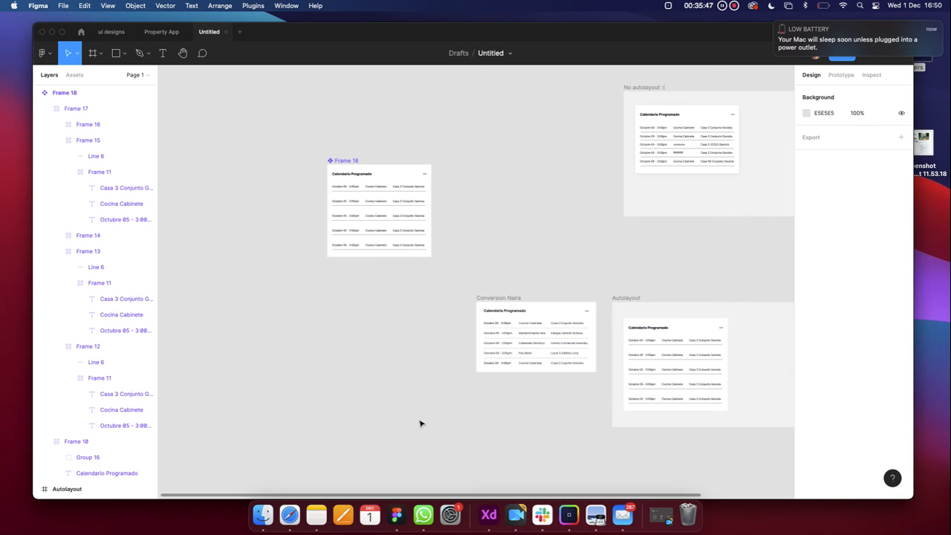
click(349, 167)
click(622, 261)
click(690, 359)
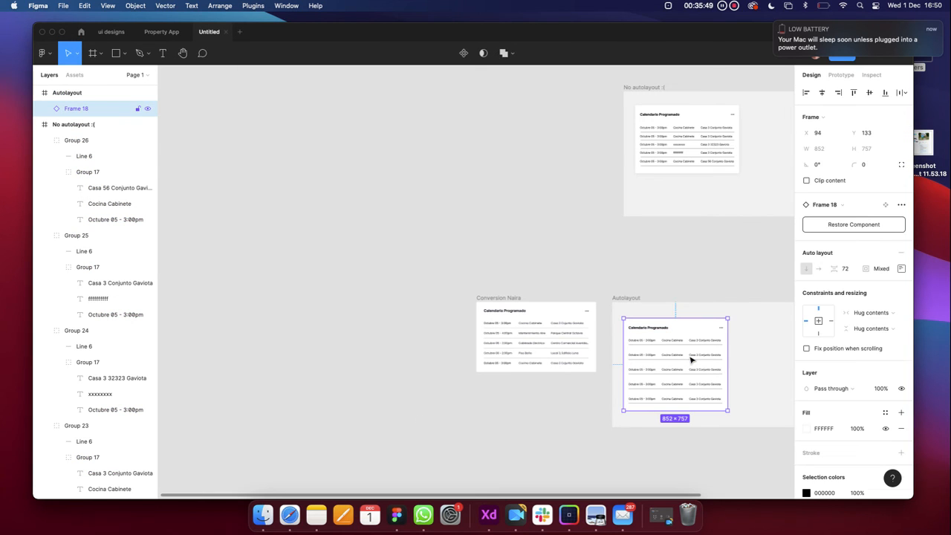
click(581, 255)
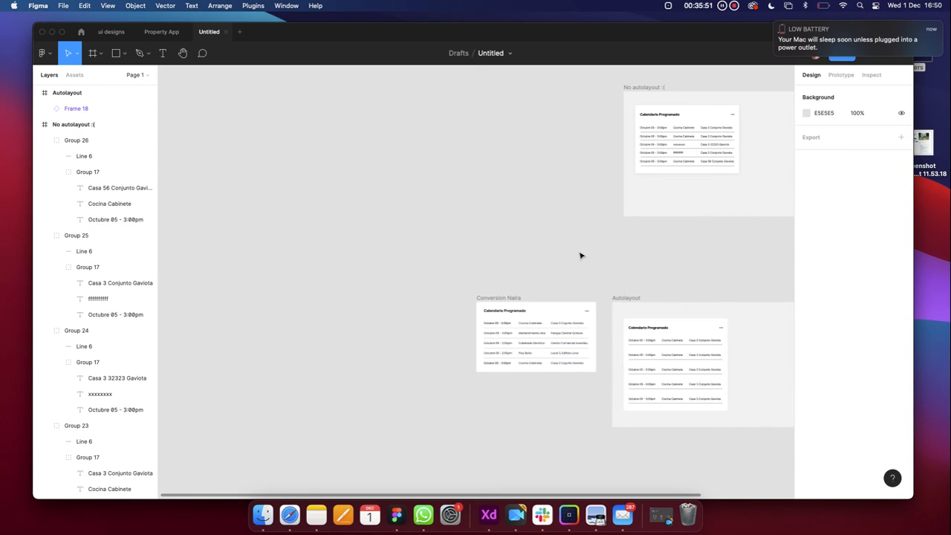
Restore the deleted main Calendario Programado component from the Autolayout instance
click(776, 23)
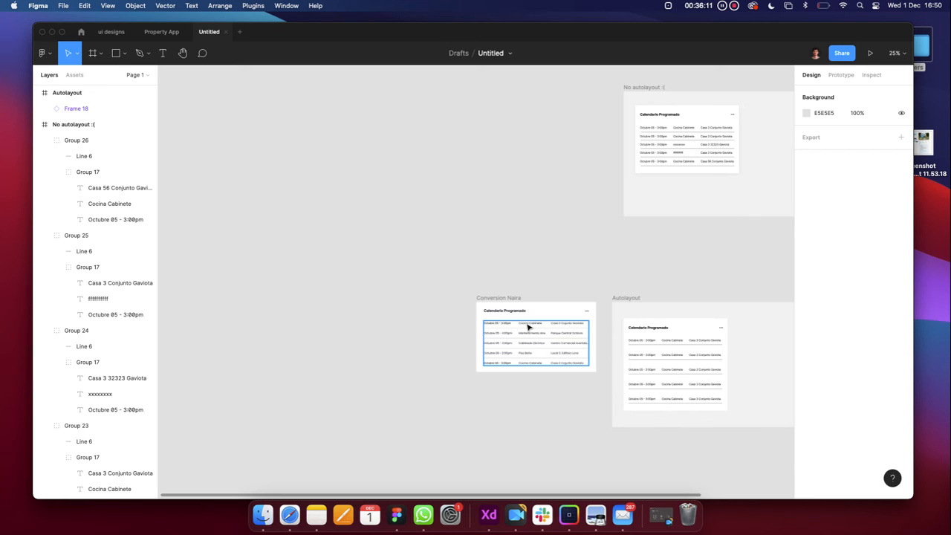
click(648, 334)
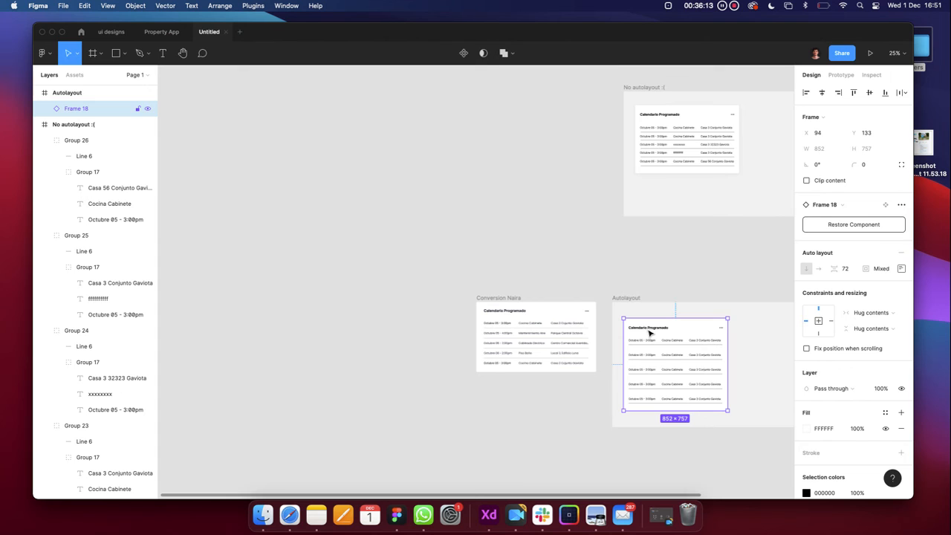
click(486, 227)
key(ctrl+z)
key(ctrl+z)
key(ctrl+z)
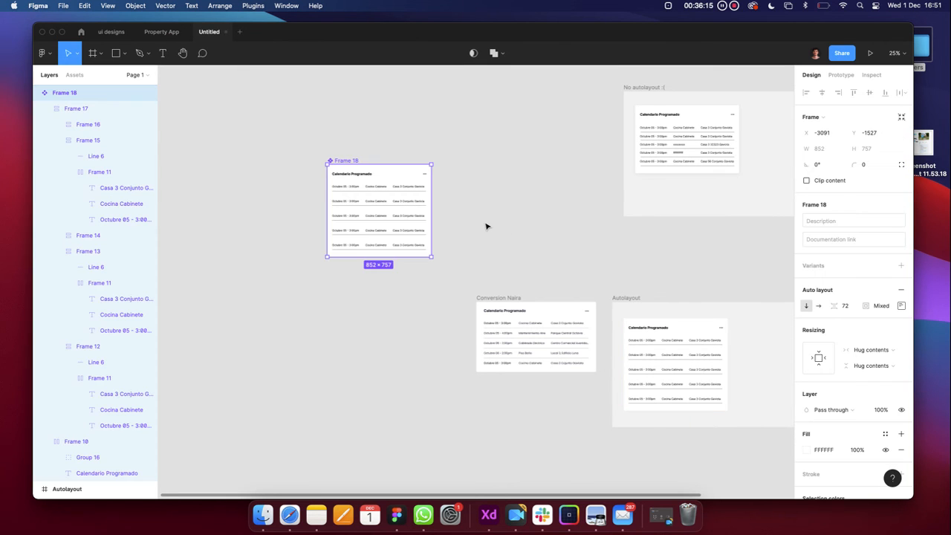
click(338, 144)
Drag the restored main component higher up the canvas, above the other frames
scroll(336, 145, up, 5)
click(332, 183)
scroll(331, 182, down, 7)
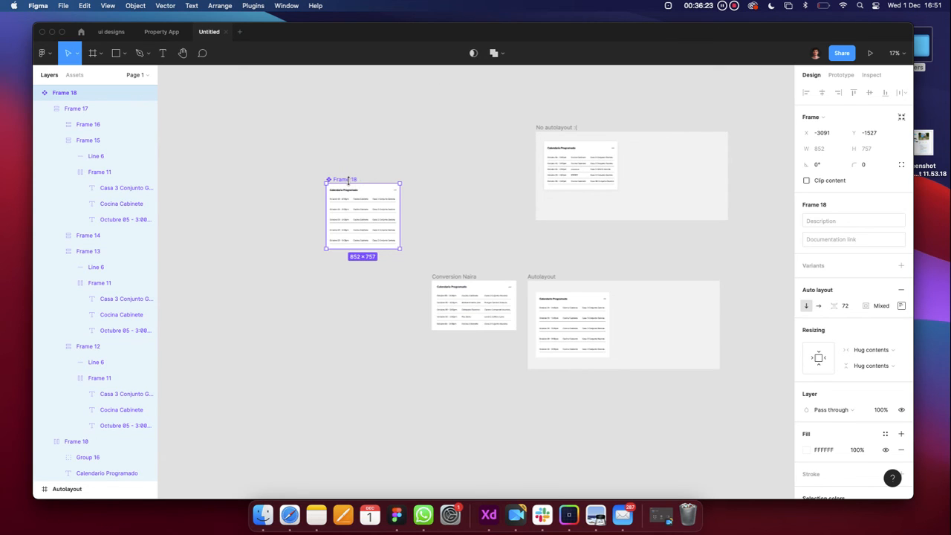
drag(353, 181, 348, 138)
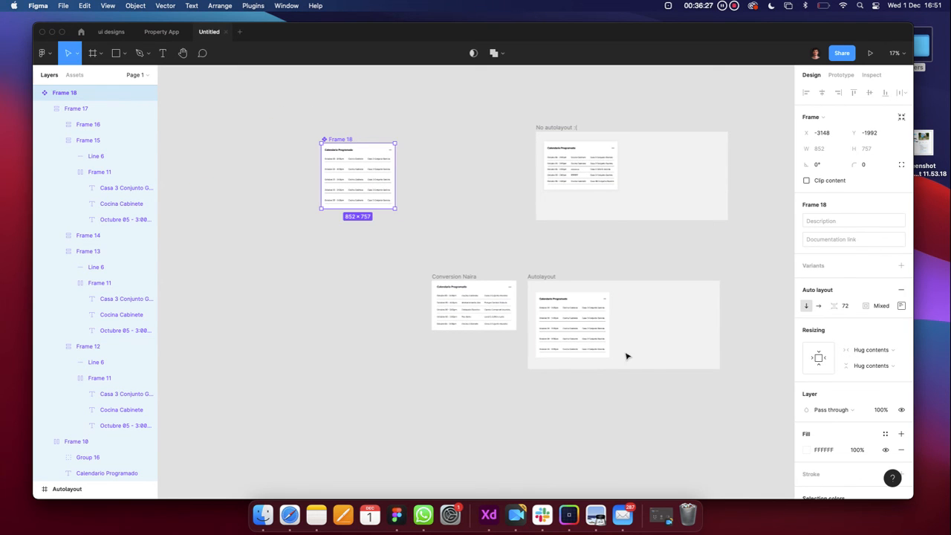
click(569, 317)
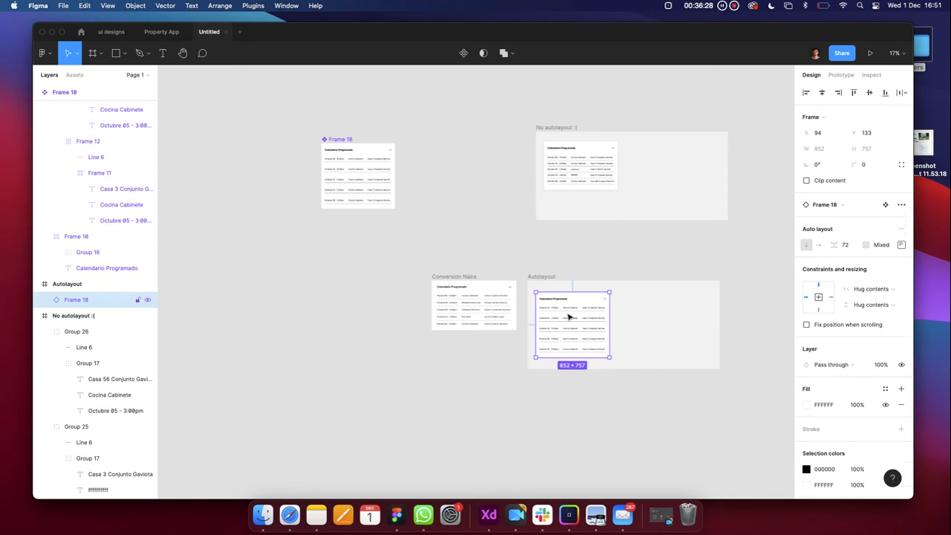
Duplicate the main component below itself and shift the main component left to align above it
click(340, 138)
drag(340, 143, 336, 187)
key(super+z)
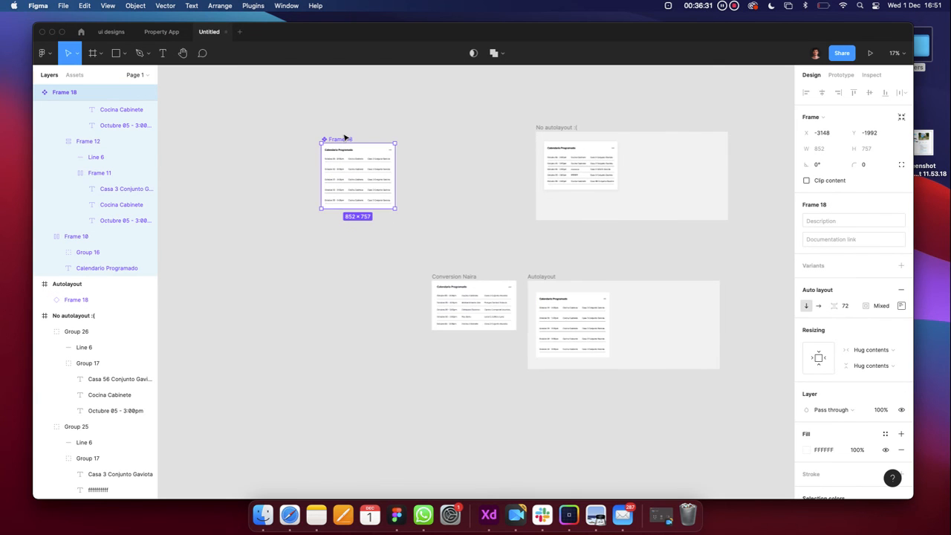
drag(344, 142, 327, 258)
scroll(327, 257, up, 5)
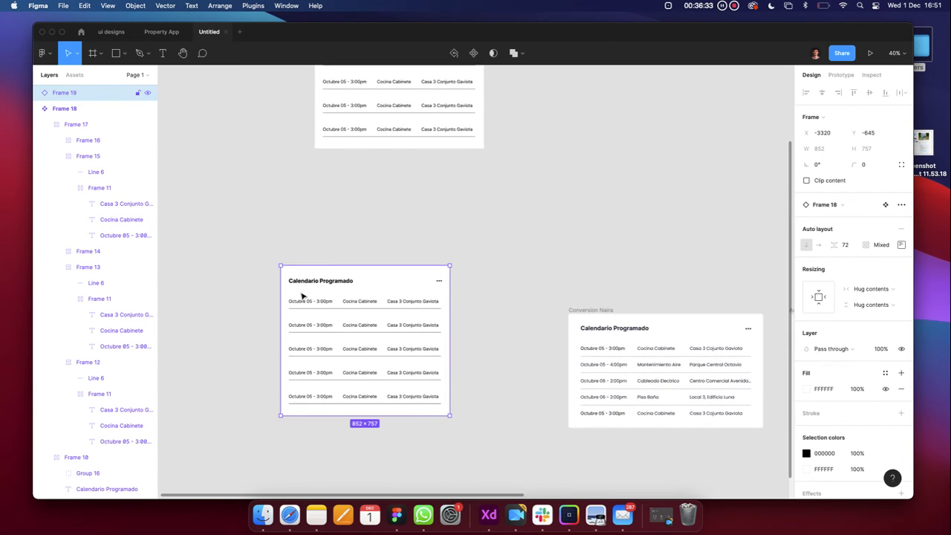
scroll(319, 276, down, 3)
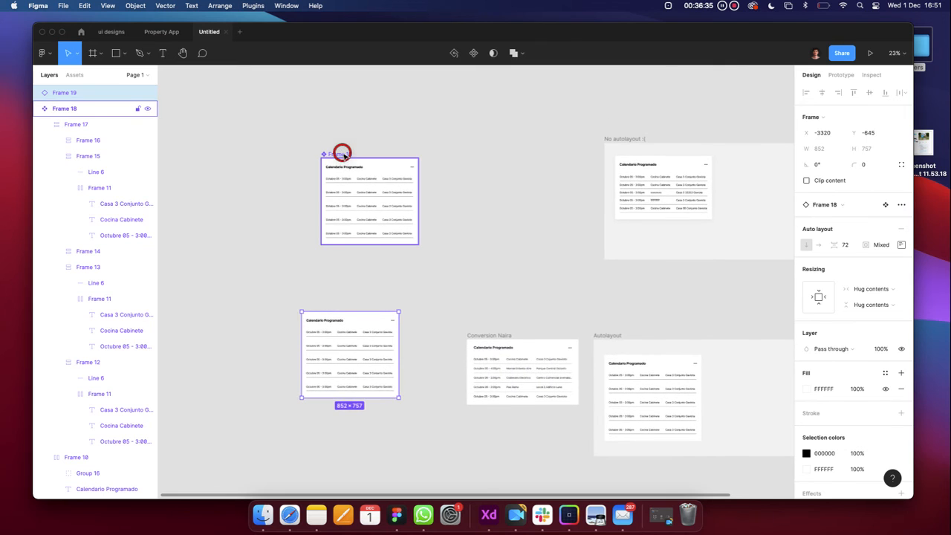
drag(344, 154, 324, 153)
Compare the main component and the duplicate frame by selecting each in turn
double_click(328, 168)
scroll(327, 168, up, 5)
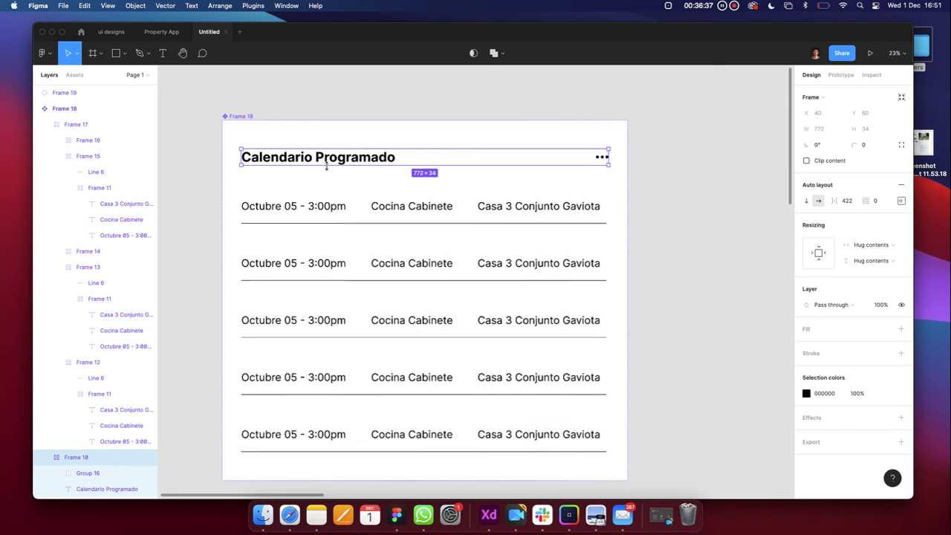
scroll(329, 171, down, 4)
click(331, 416)
scroll(327, 356, down, 4)
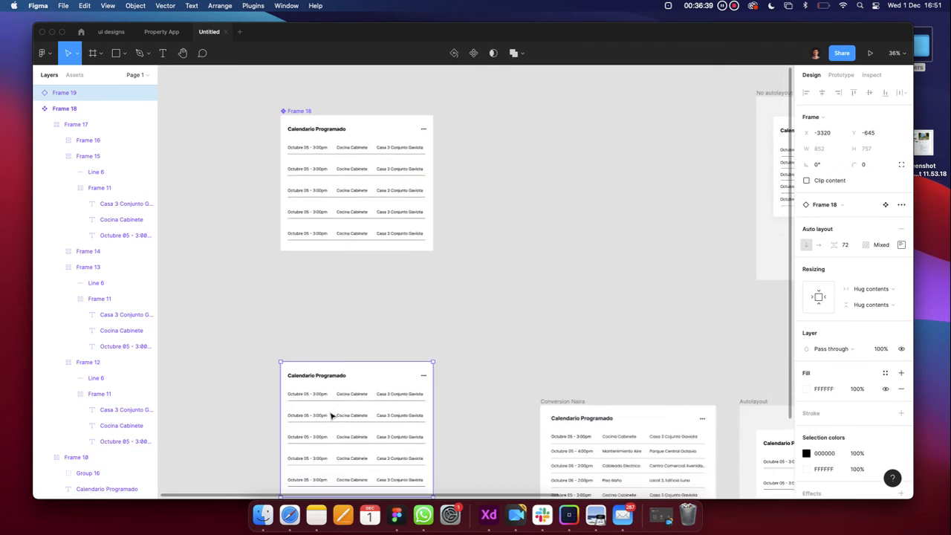
click(316, 285)
click(312, 162)
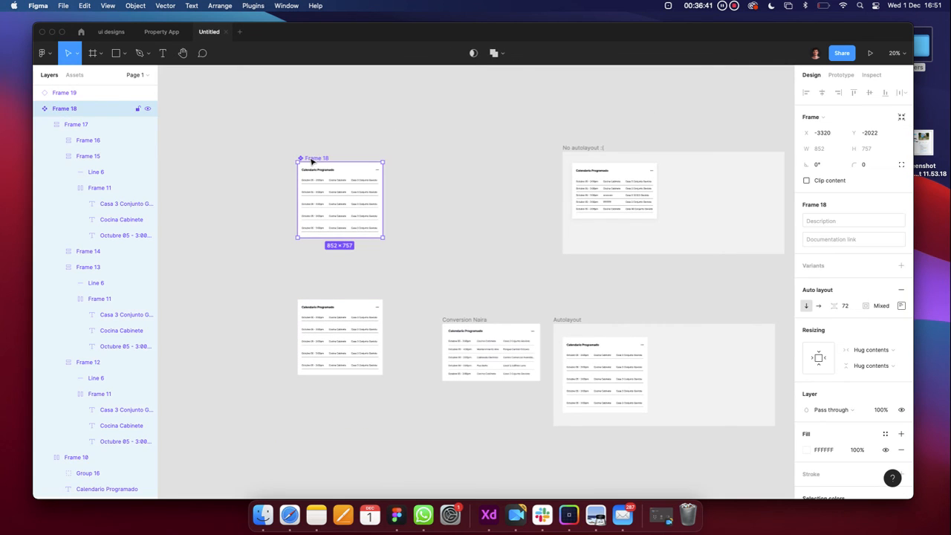
click(254, 237)
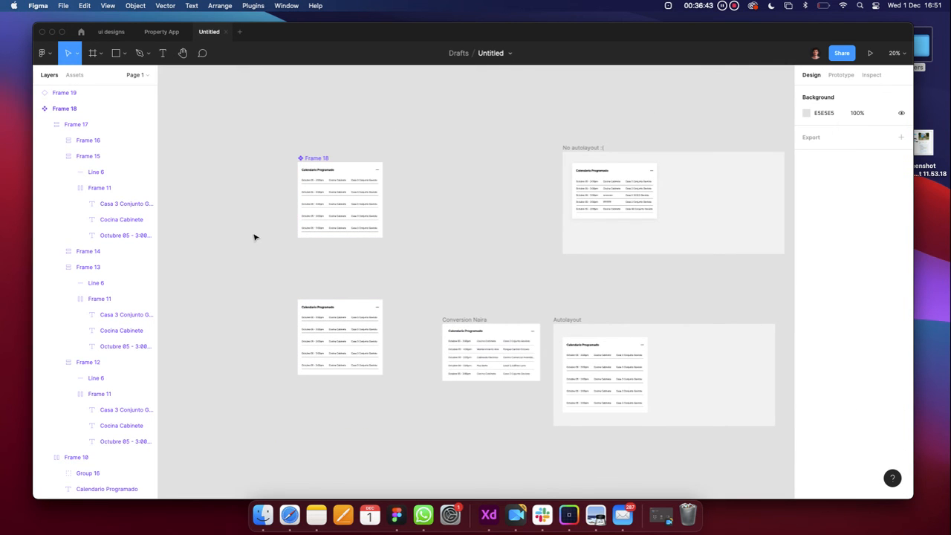
click(335, 334)
click(417, 213)
click(353, 220)
click(347, 329)
click(349, 221)
click(460, 207)
click(369, 313)
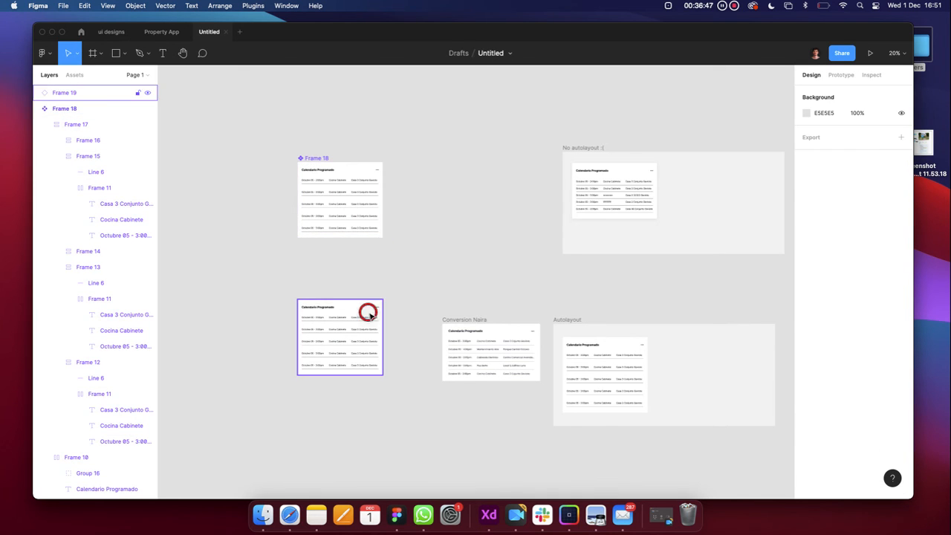
click(336, 192)
Undo a trial up-left move of the main component and delete the duplicate Frame 19
drag(319, 159, 312, 137)
key(super+z)
click(419, 180)
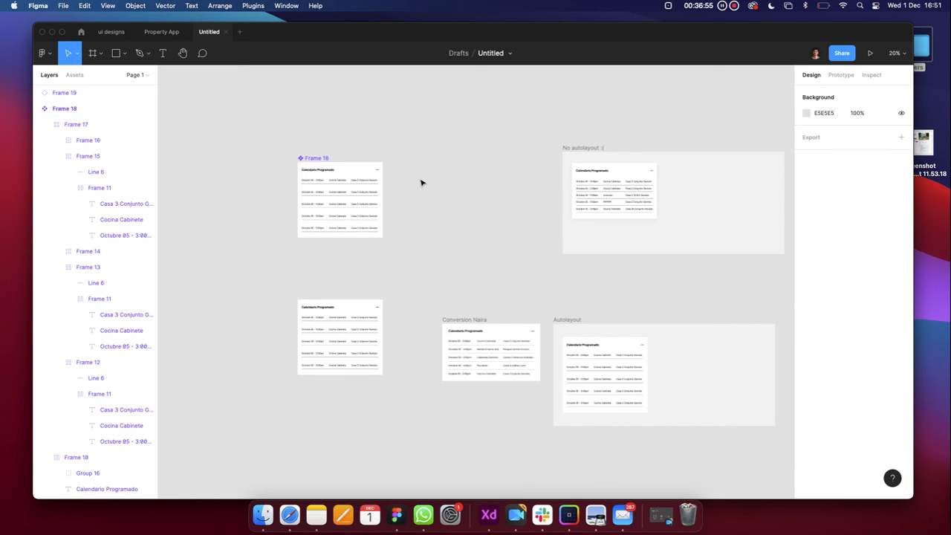
click(376, 314)
key(Delete)
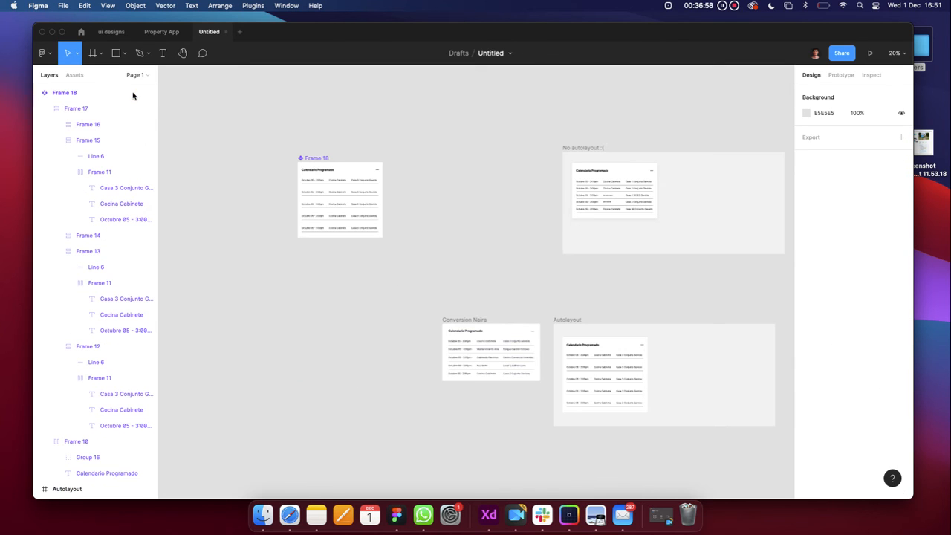
click(81, 32)
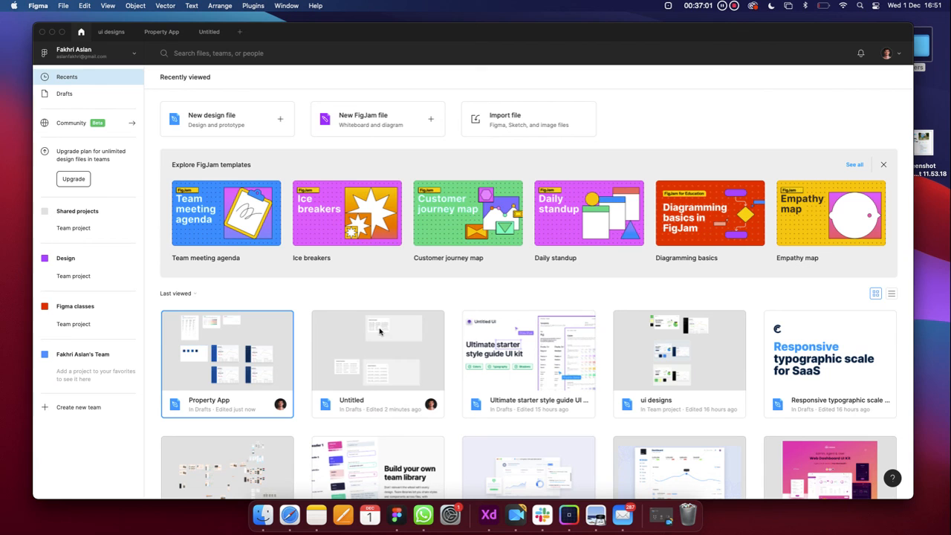
click(163, 32)
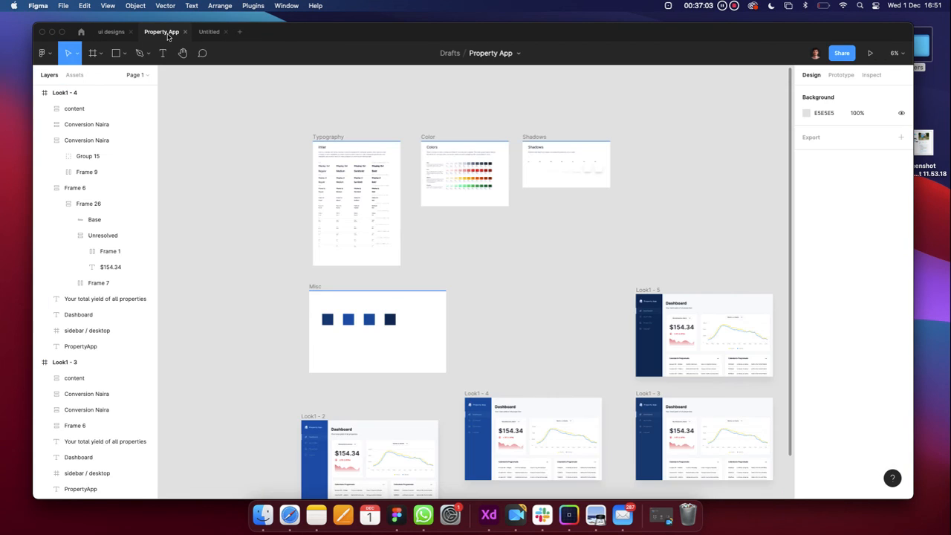
click(209, 33)
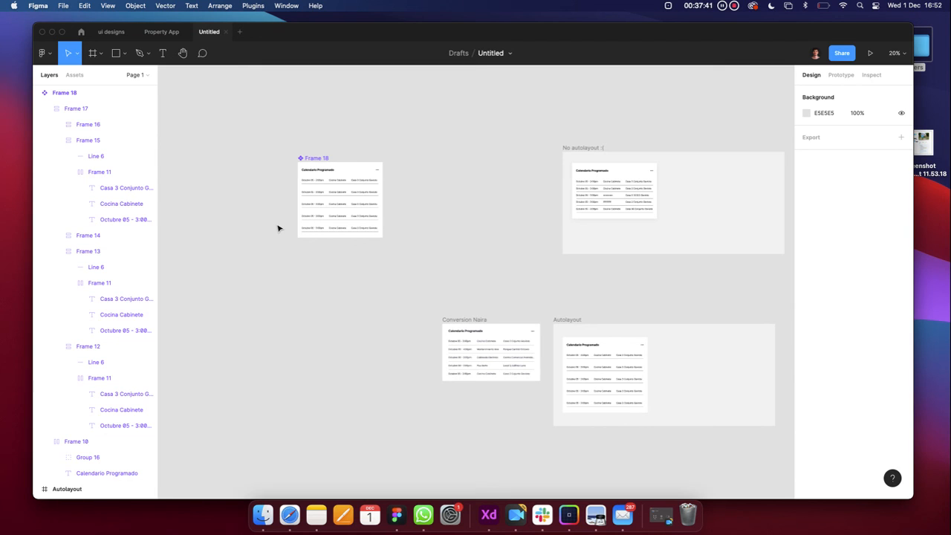
Go from the home file browser to the Figma Community explore page through the account switcher
click(82, 34)
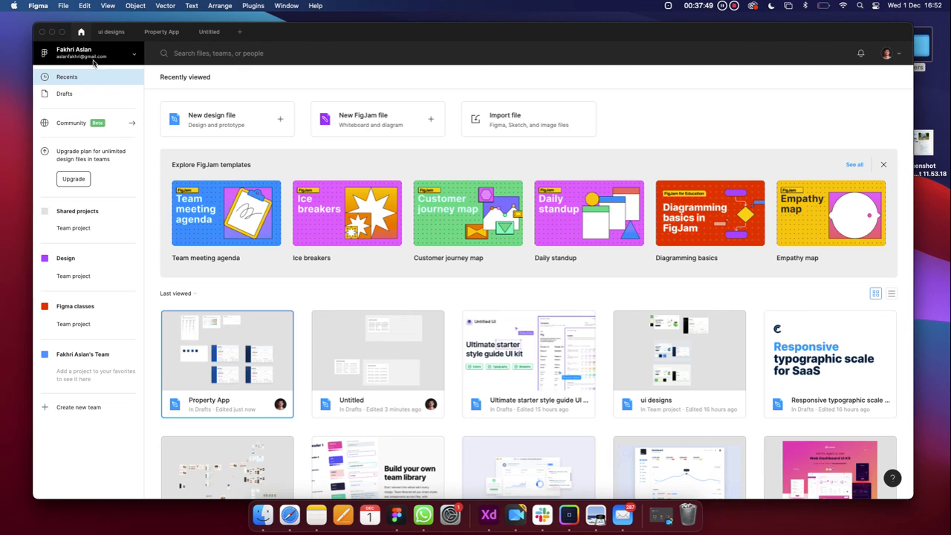
click(84, 57)
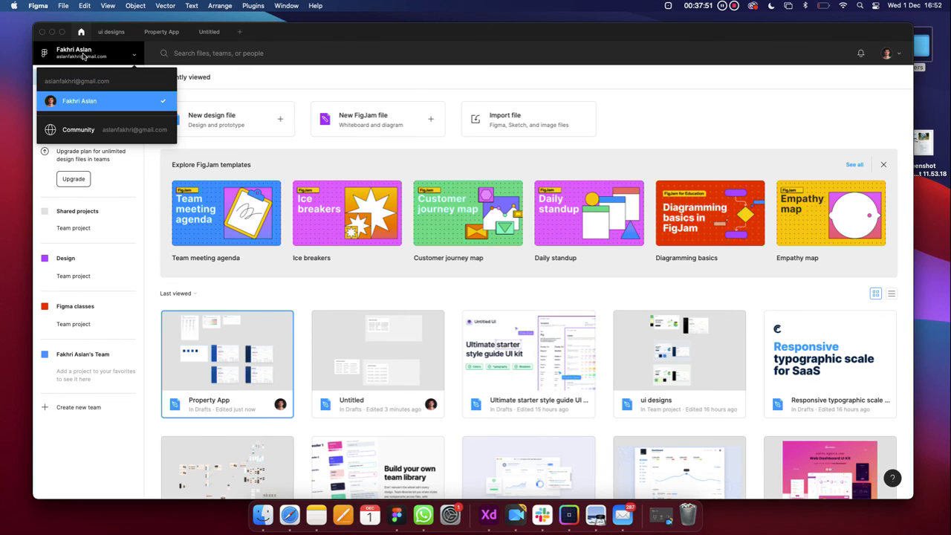
click(89, 131)
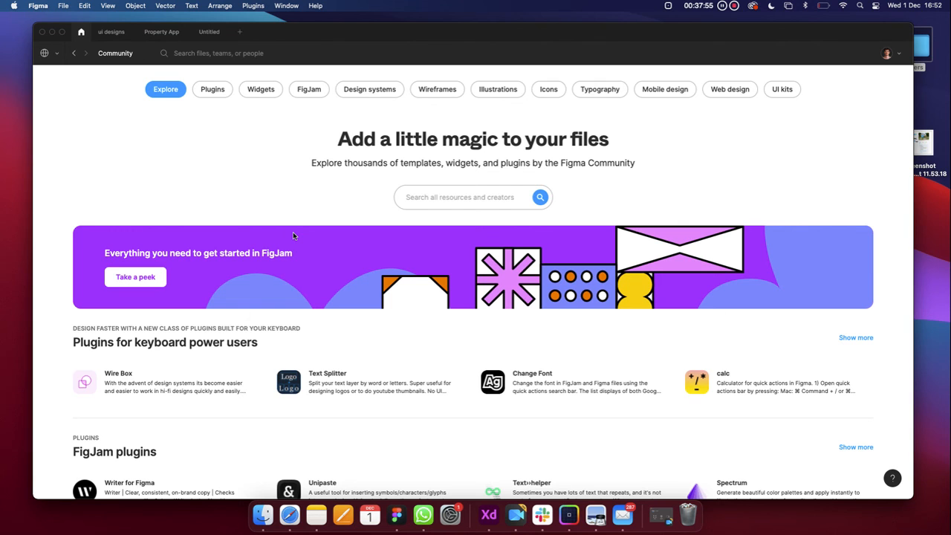
scroll(293, 236, down, 3)
scroll(293, 236, up, 3)
scroll(362, 283, down, 10)
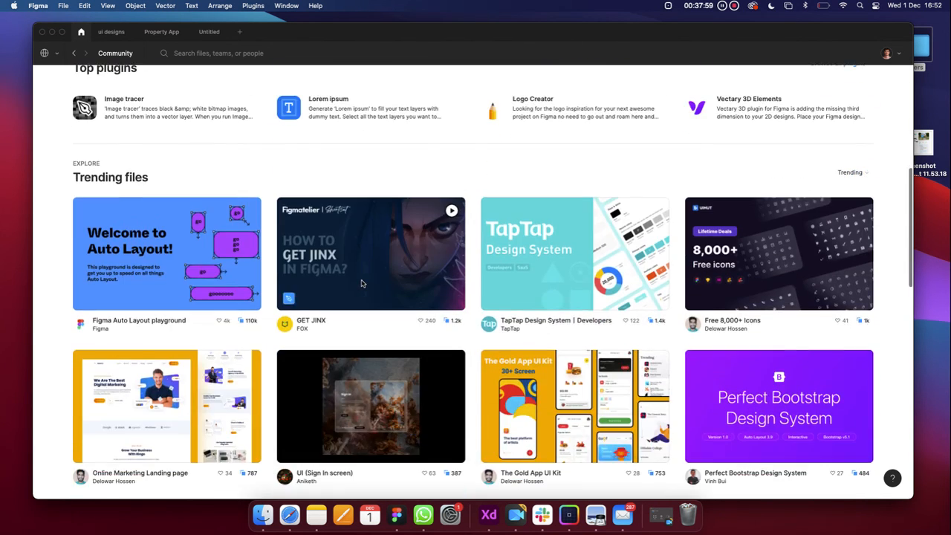
scroll(362, 283, up, 10)
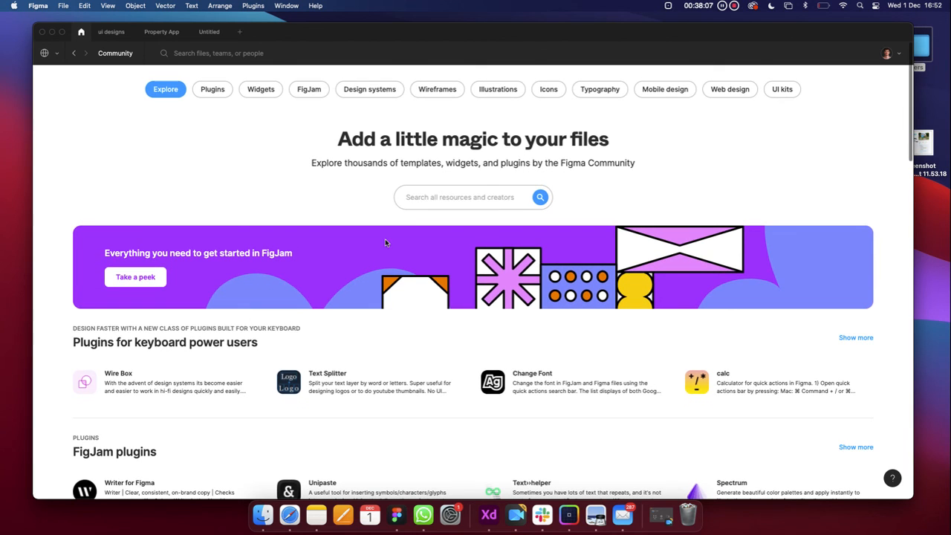
Search Figma Community for 'Ui kits' and filter the results to plugins
click(427, 197)
text(Ui)
key(BackSpace)
key(BackSpace)
text(Ui)
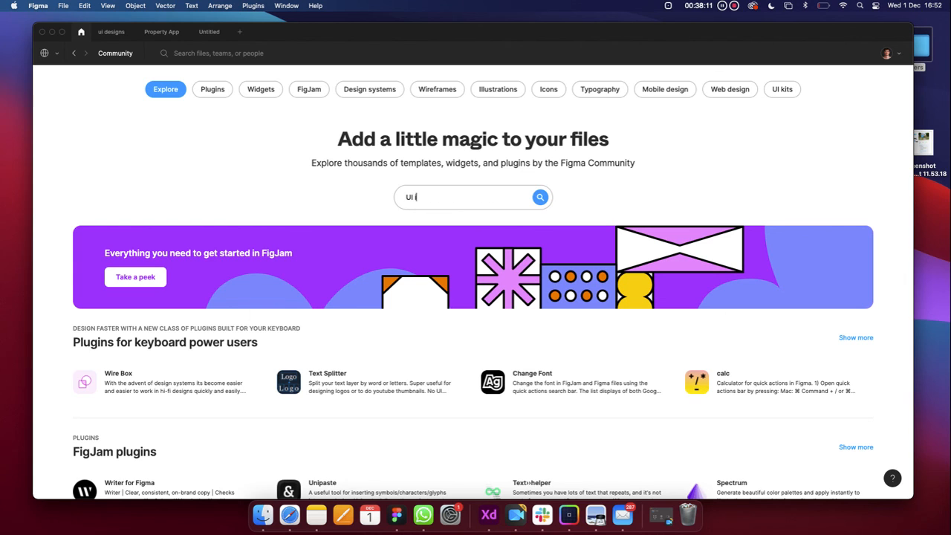
text( kits)
key(Return)
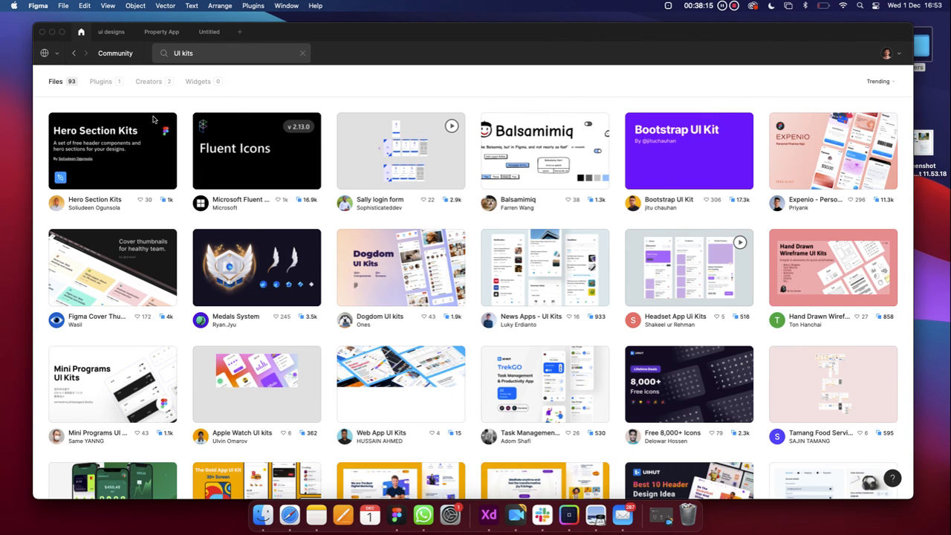
click(113, 88)
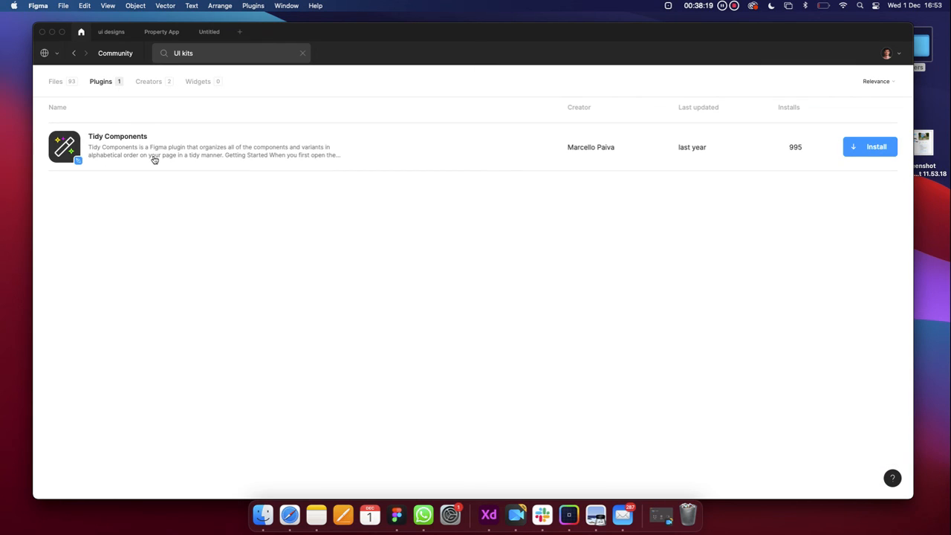
click(66, 86)
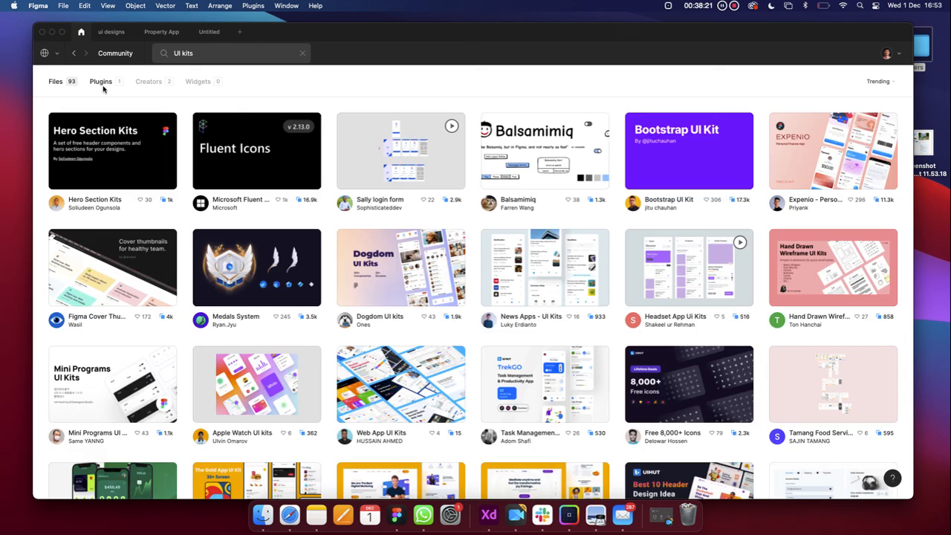
click(103, 87)
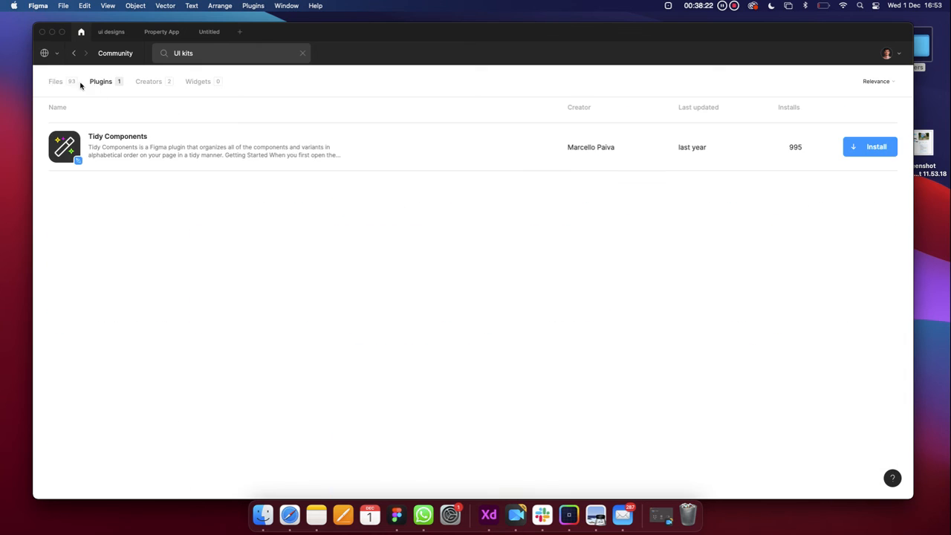
Install Tidy Components and confirm it appears in the ui designs file's plugin list
click(868, 149)
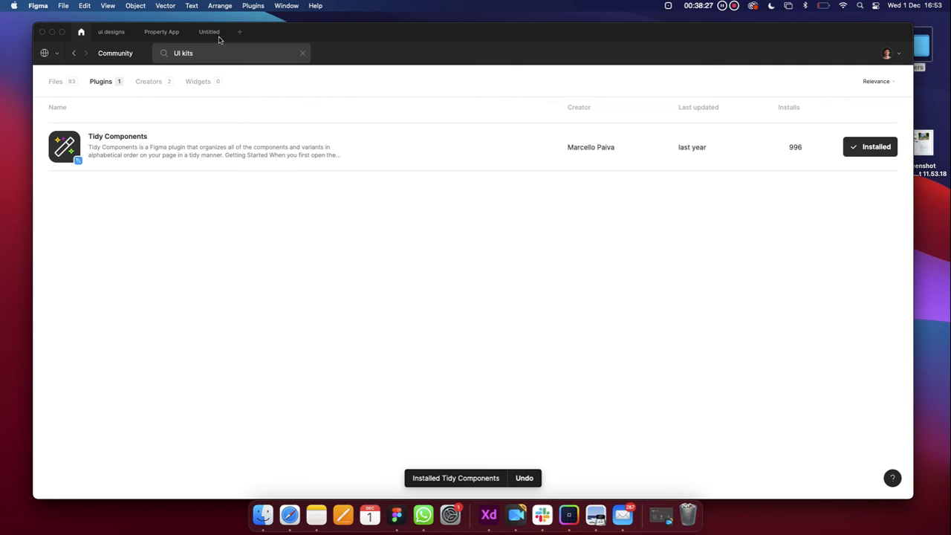
click(253, 5)
click(252, 5)
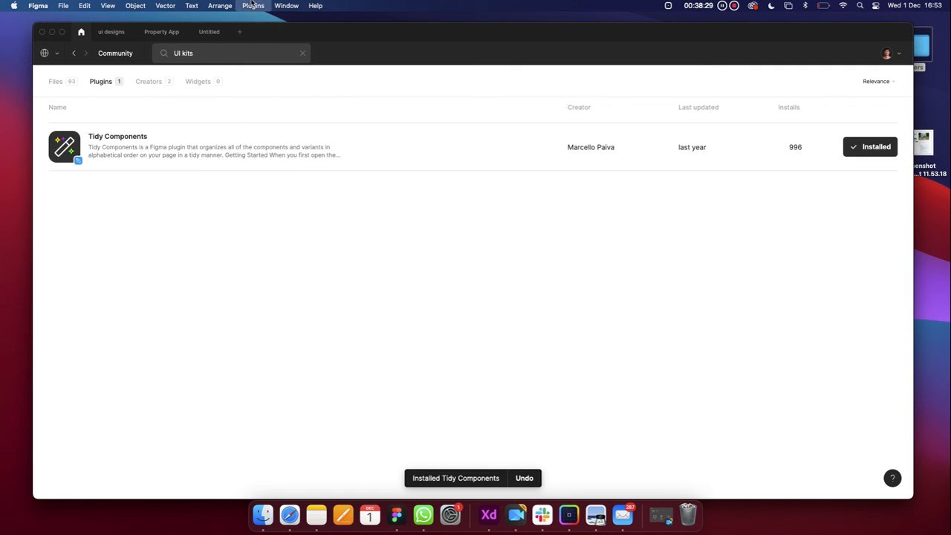
click(119, 31)
click(252, 5)
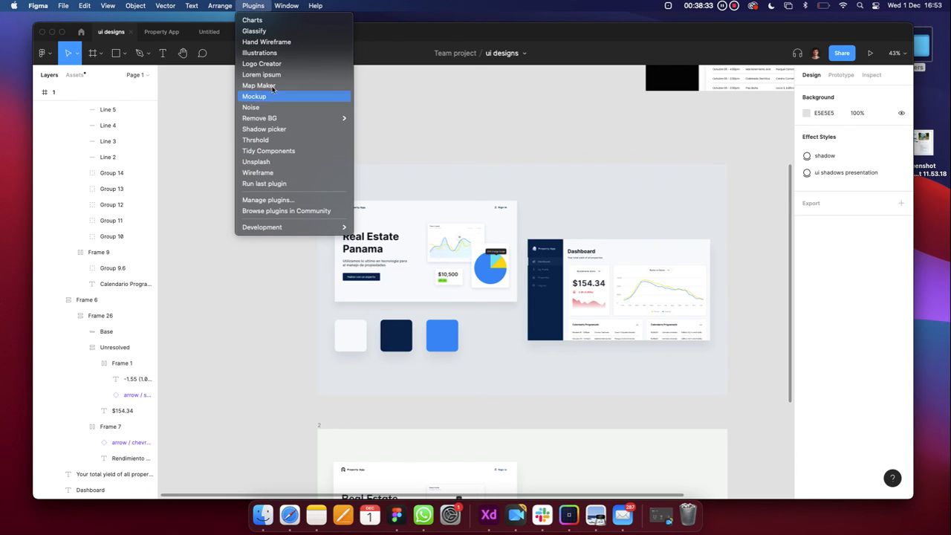
Uninstall Tidy Components from the Community results and return to the Real Estate Panama hero frame
click(196, 175)
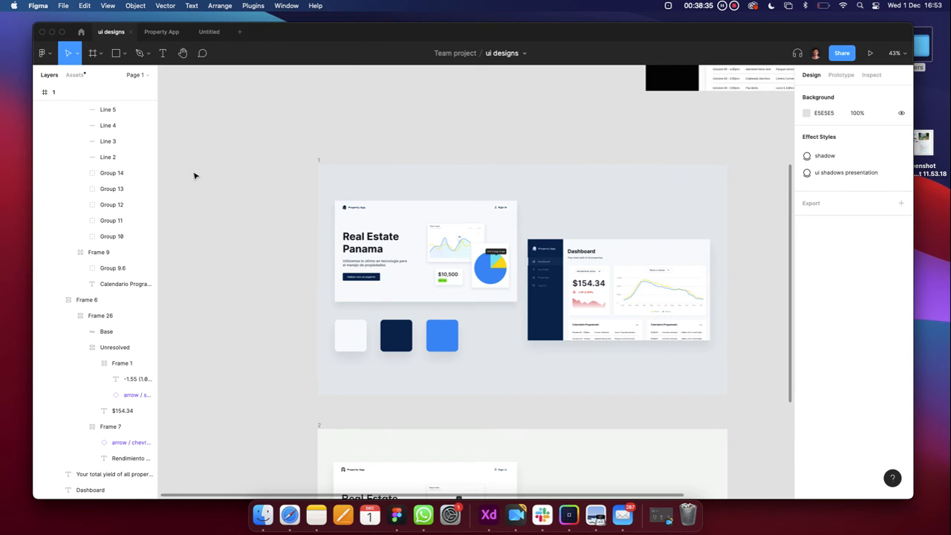
click(81, 31)
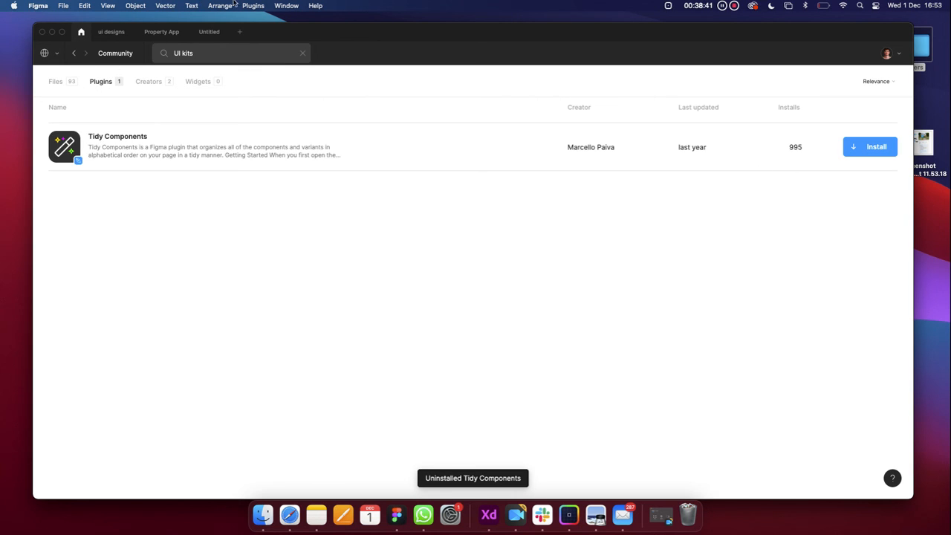
click(111, 32)
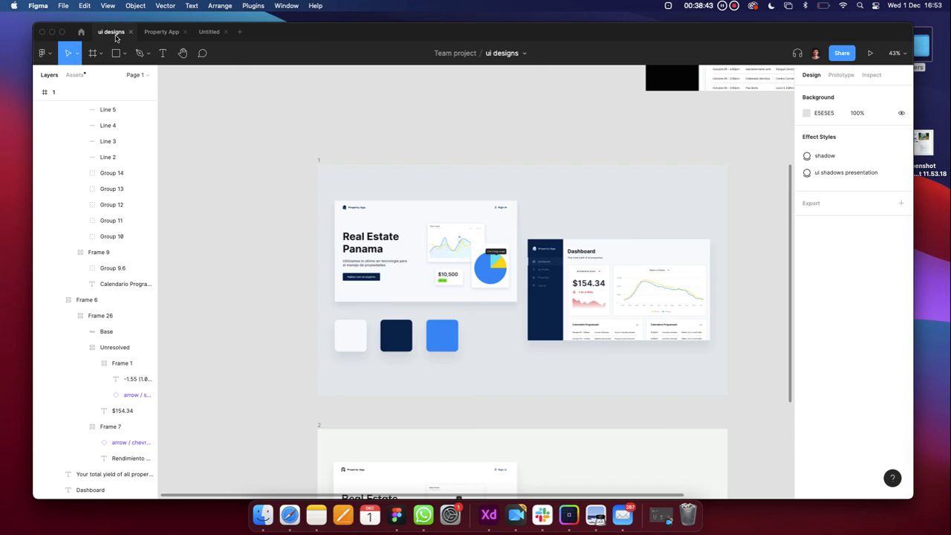
click(362, 199)
scroll(364, 223, up, 10)
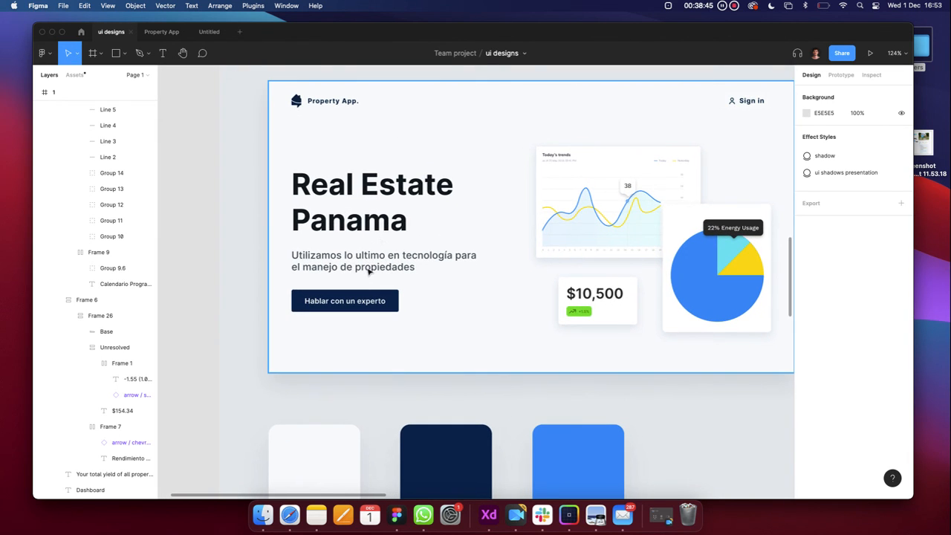
Select the subtitle text under Real Estate Panama and launch the Lorem ipsum plugin on it
click(368, 271)
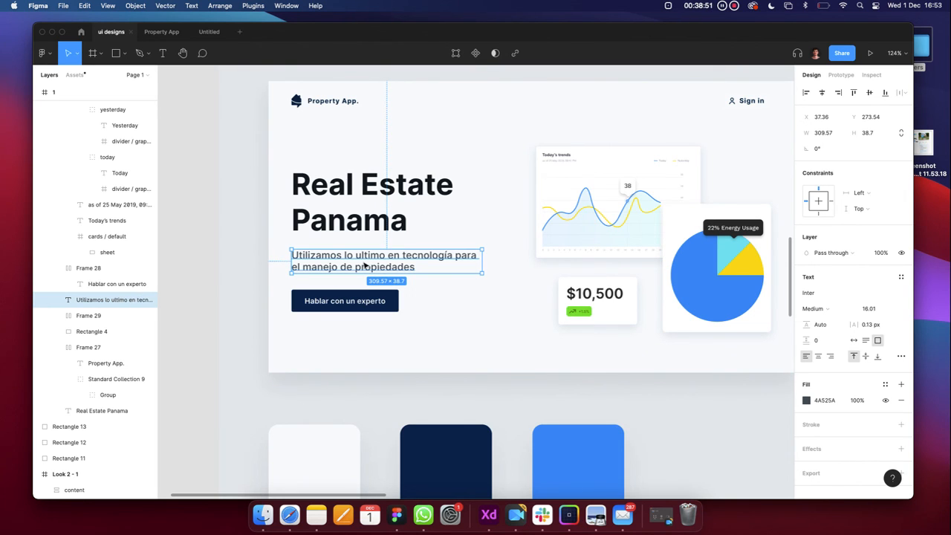
click(250, 5)
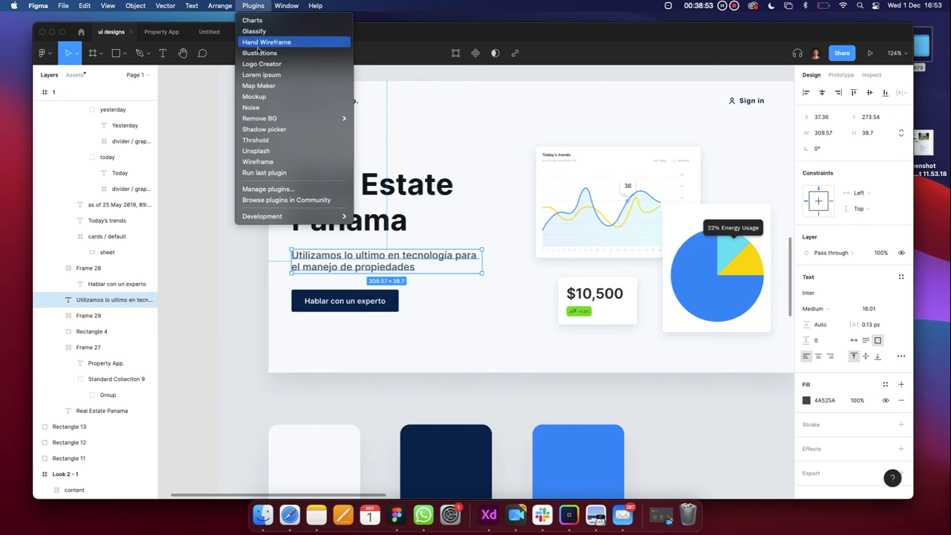
click(261, 77)
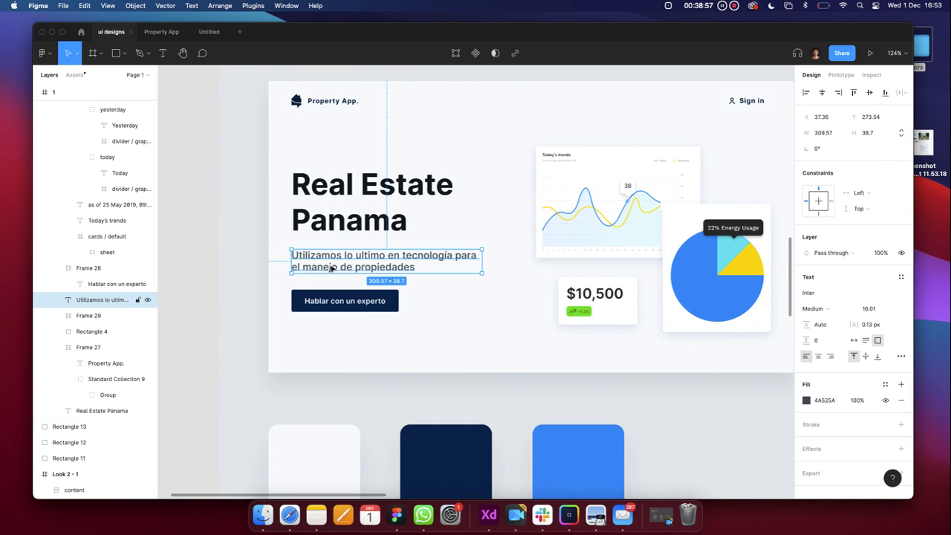
scroll(332, 269, down, 3)
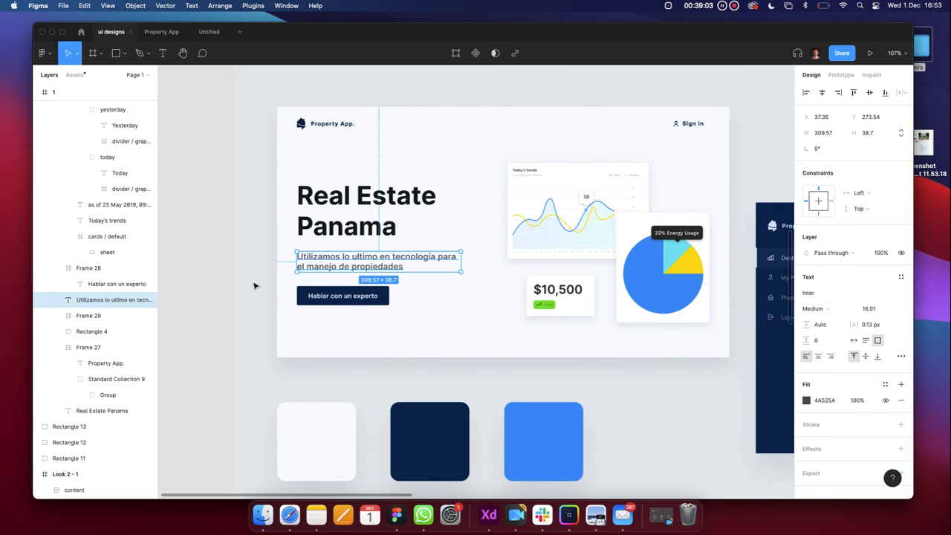
click(253, 6)
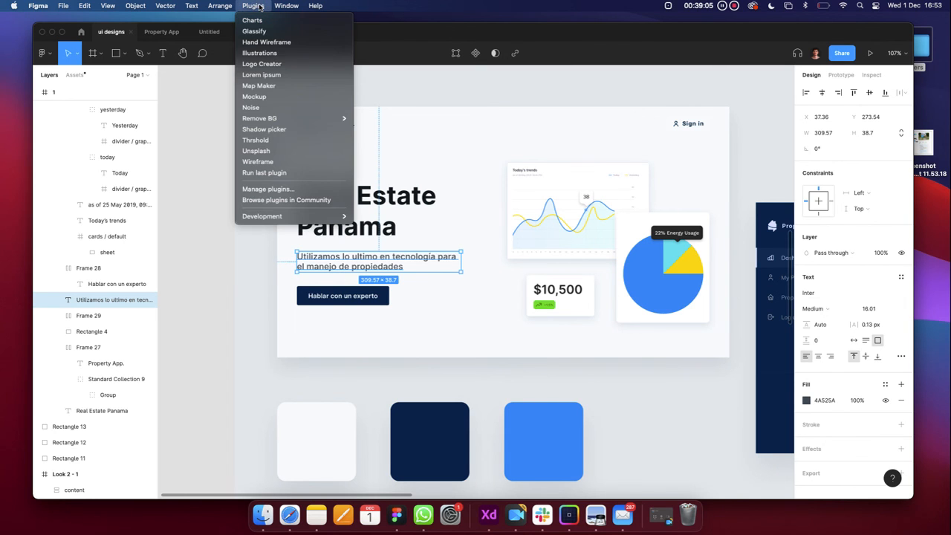
click(275, 212)
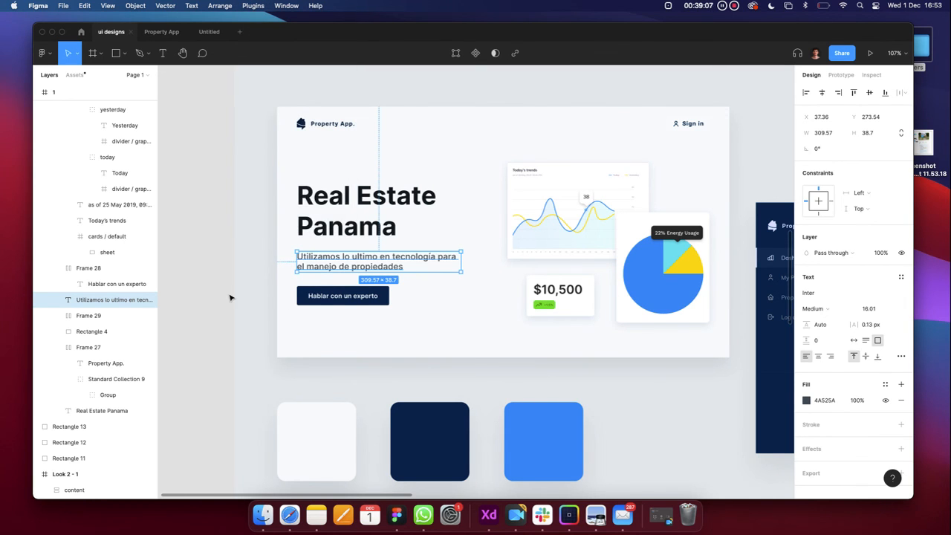
scroll(231, 297, down, 5)
scroll(230, 297, down, 3)
click(161, 31)
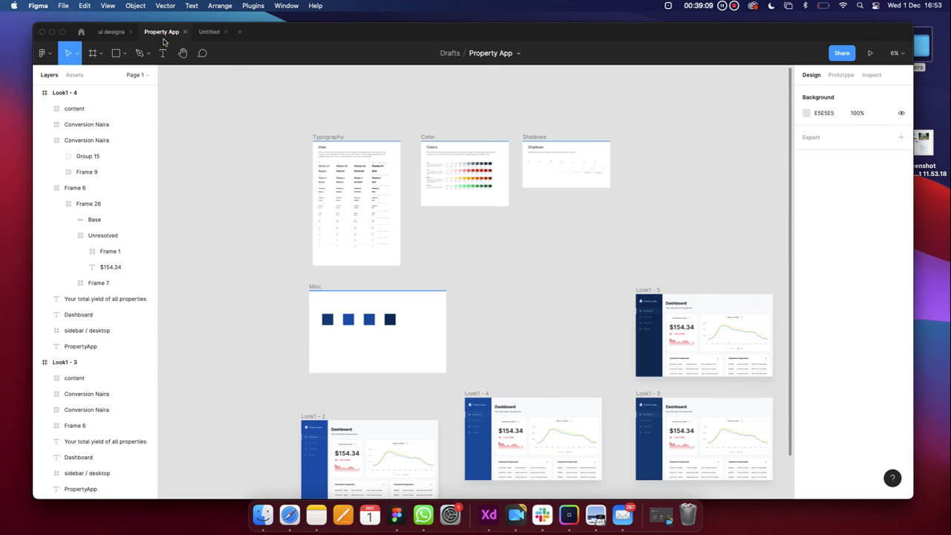
click(111, 36)
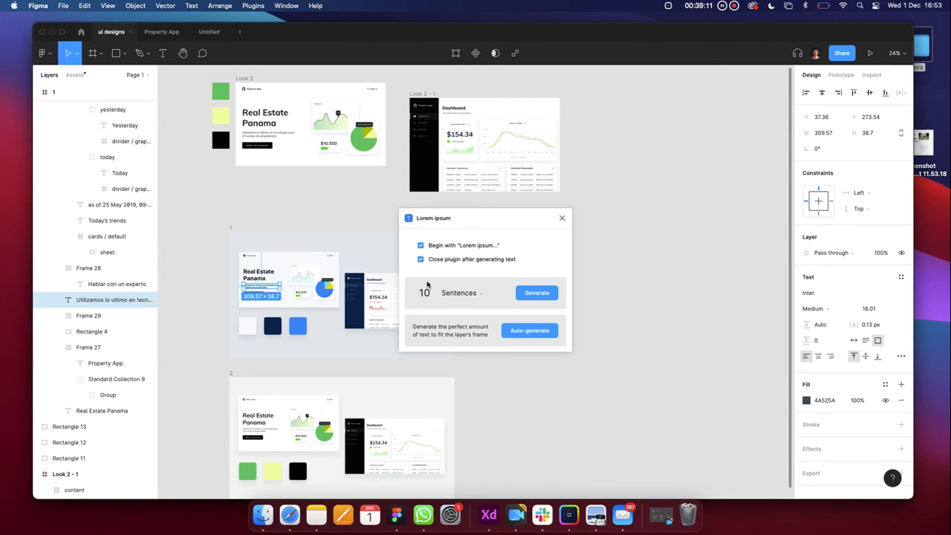
Fill the subtitle with ten Lorem ipsum sentences, resize the box to 397×383, and move it
click(534, 297)
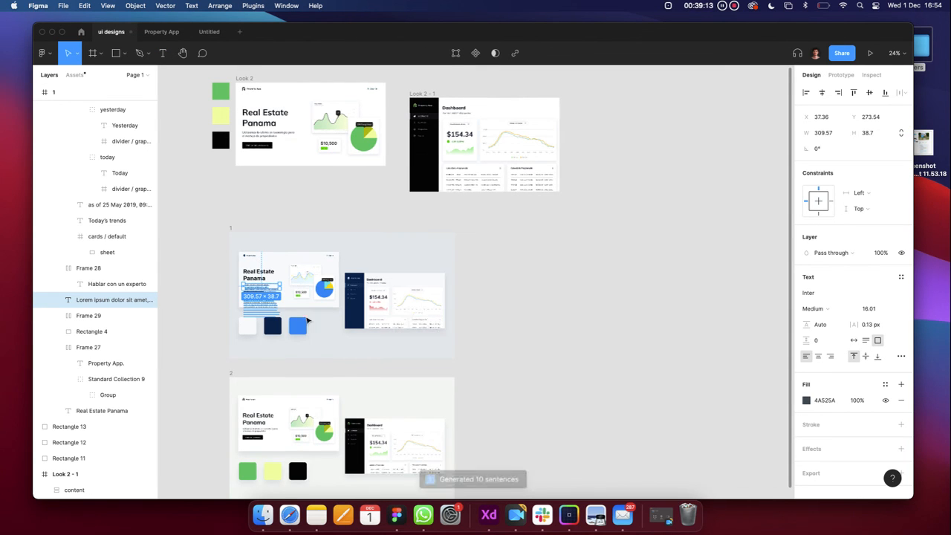
scroll(251, 312, up, 10)
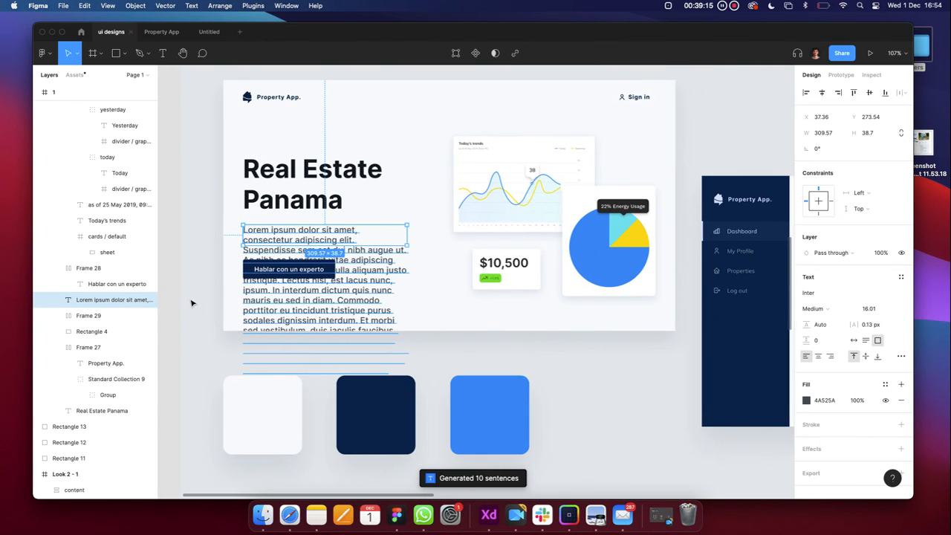
click(191, 304)
click(334, 277)
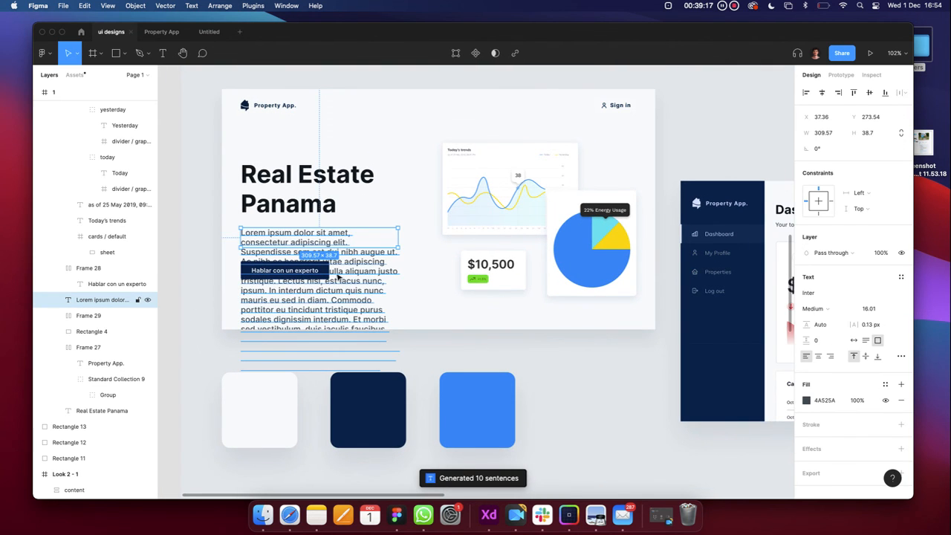
scroll(344, 271, down, 3)
drag(378, 254, 408, 369)
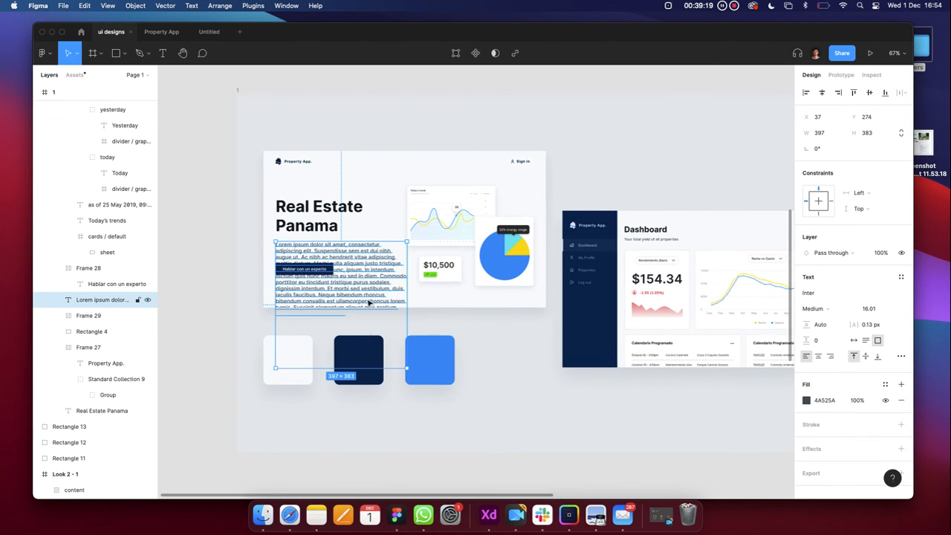
drag(367, 300, 652, 151)
scroll(654, 151, right, 3)
click(654, 152)
Undo the move and the text replacement to restore the original Spanish description, then open Property App
scroll(528, 156, up, 5)
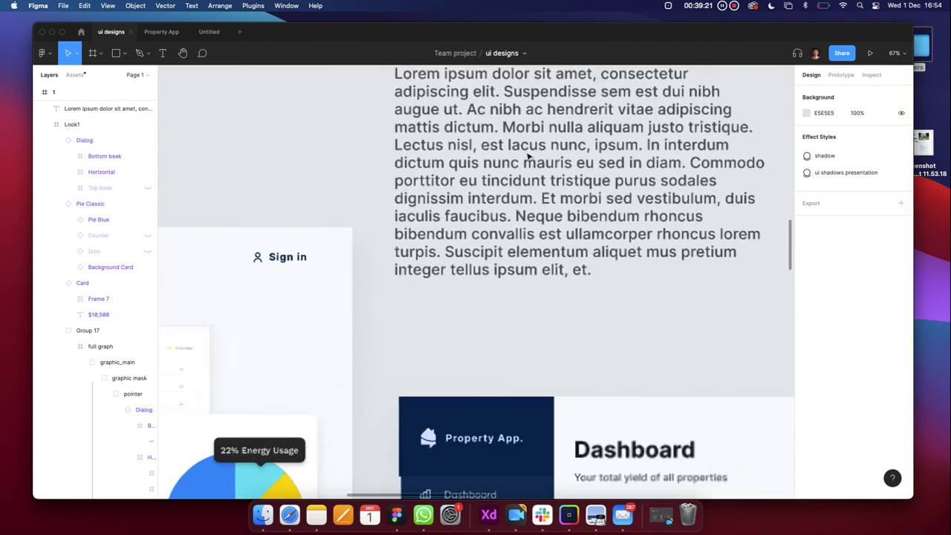
scroll(528, 154, down, 5)
scroll(528, 156, up, 3)
click(528, 156)
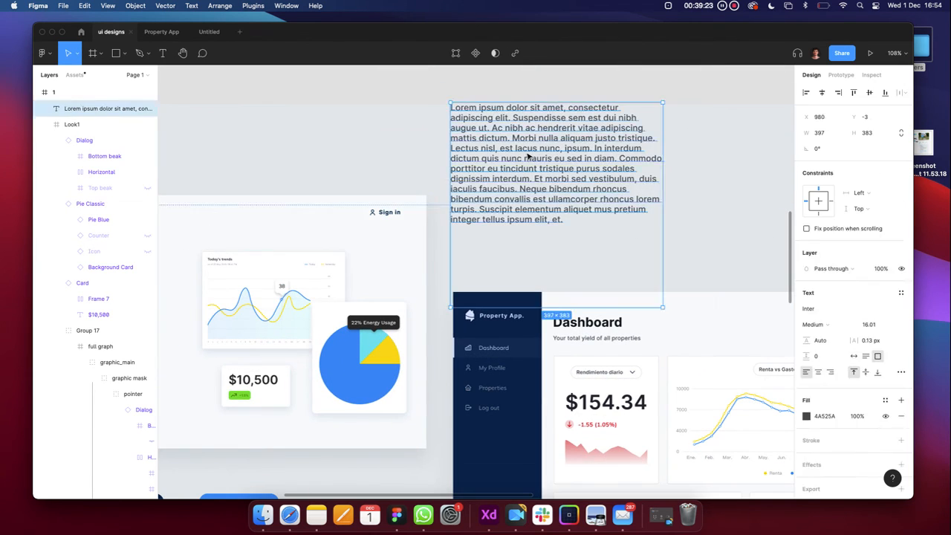
key(super+z)
key(super+z)
scroll(529, 156, down, 4)
scroll(529, 156, left, 3)
key(super+z)
key(super+z)
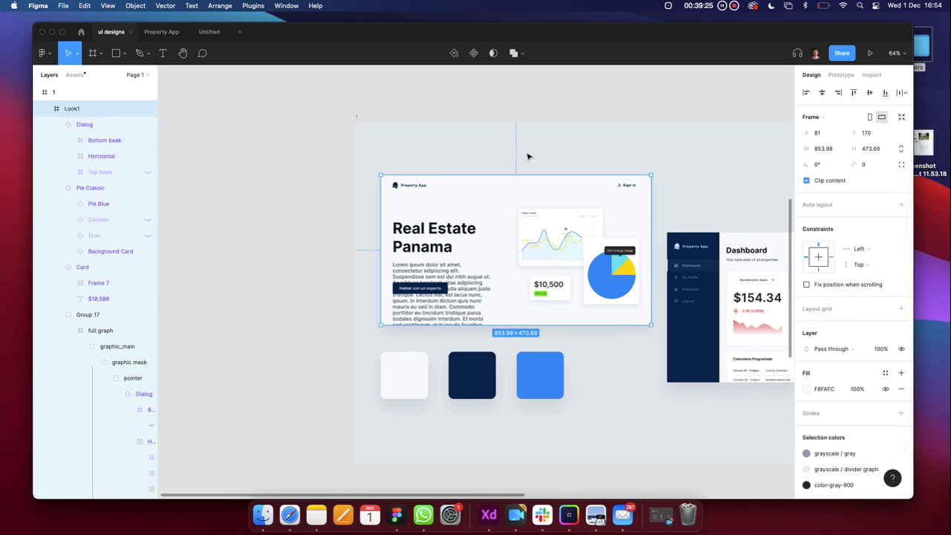
key(super+z)
key(Escape)
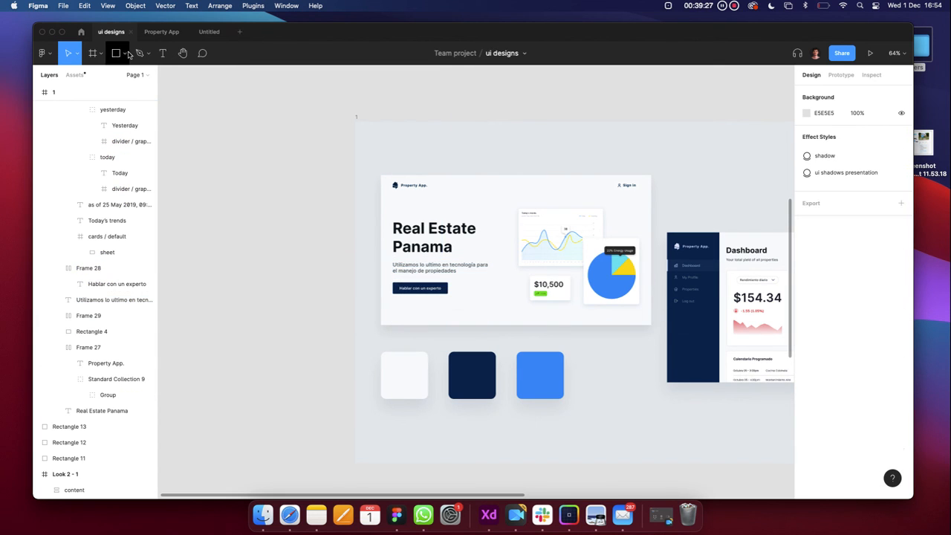
click(159, 32)
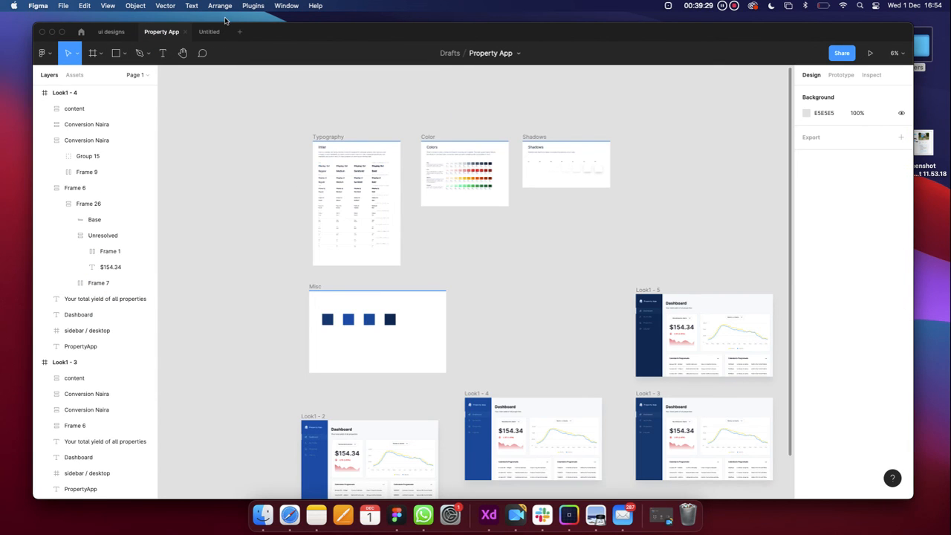
Open Mini Programs UI Kits from the UI kits file results and duplicate it to drafts
click(81, 32)
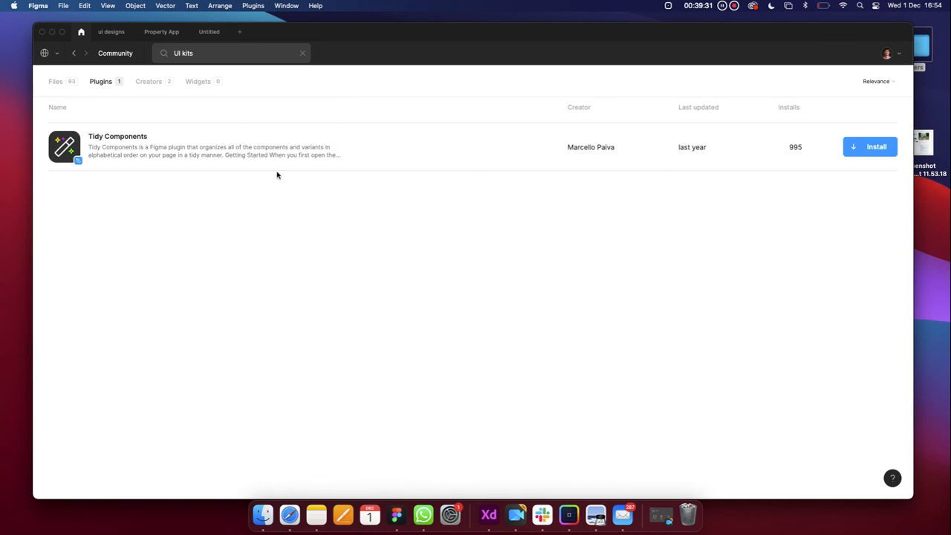
click(58, 82)
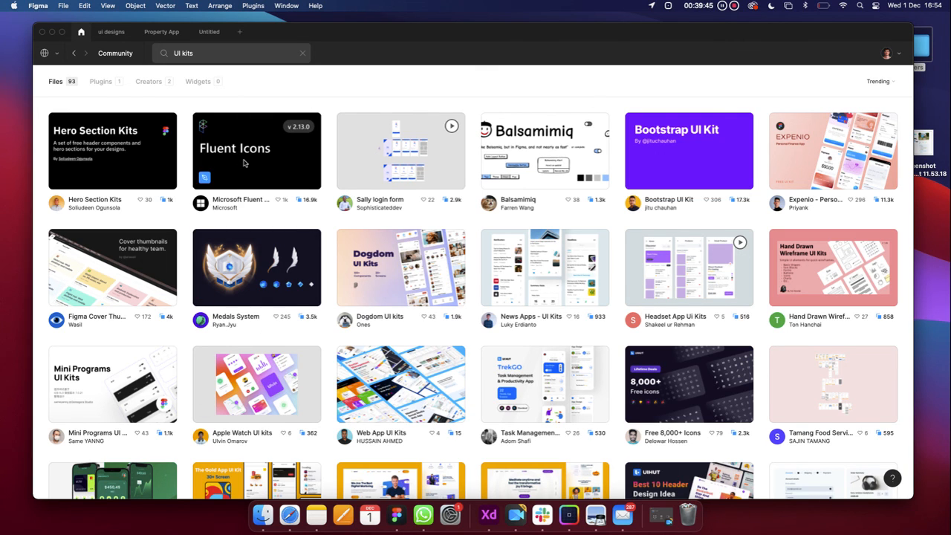
click(103, 391)
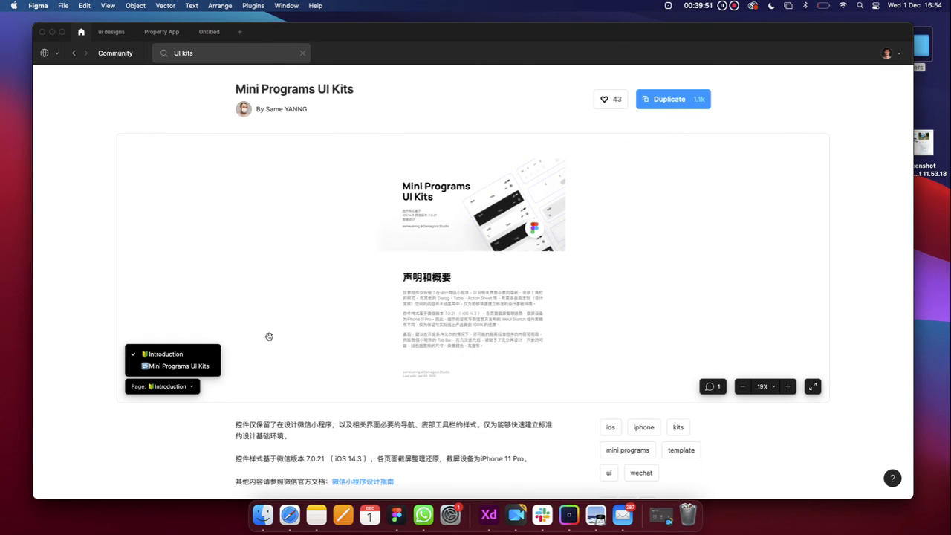
click(665, 99)
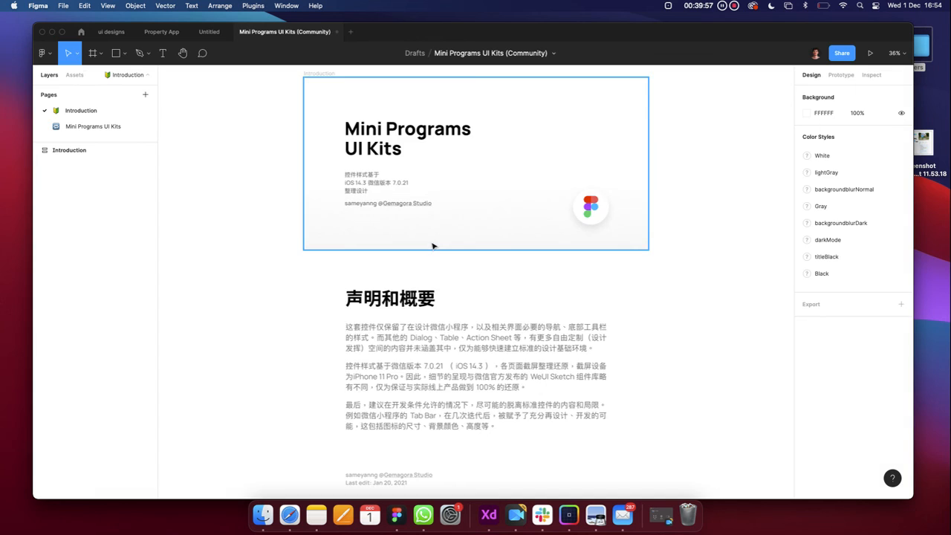
Open the Mini Programs UI Kits page and inspect the dark navigation bars and light 4/5-tab bars
click(90, 126)
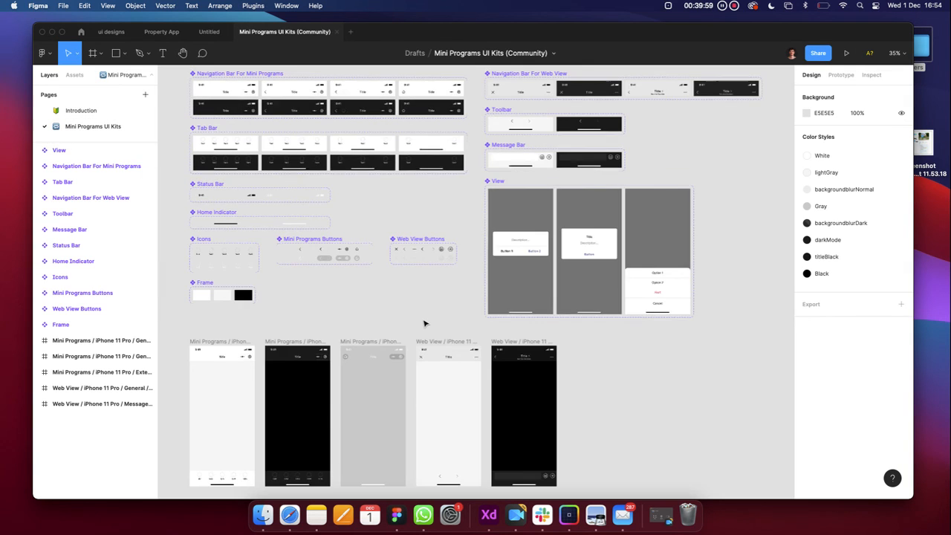
scroll(301, 246, down, 3)
scroll(275, 208, up, 5)
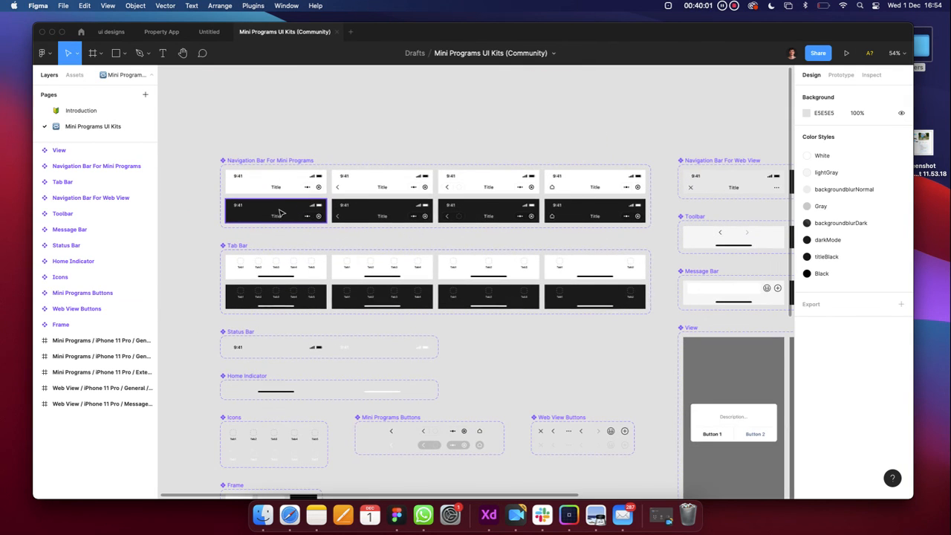
scroll(268, 186, up, 5)
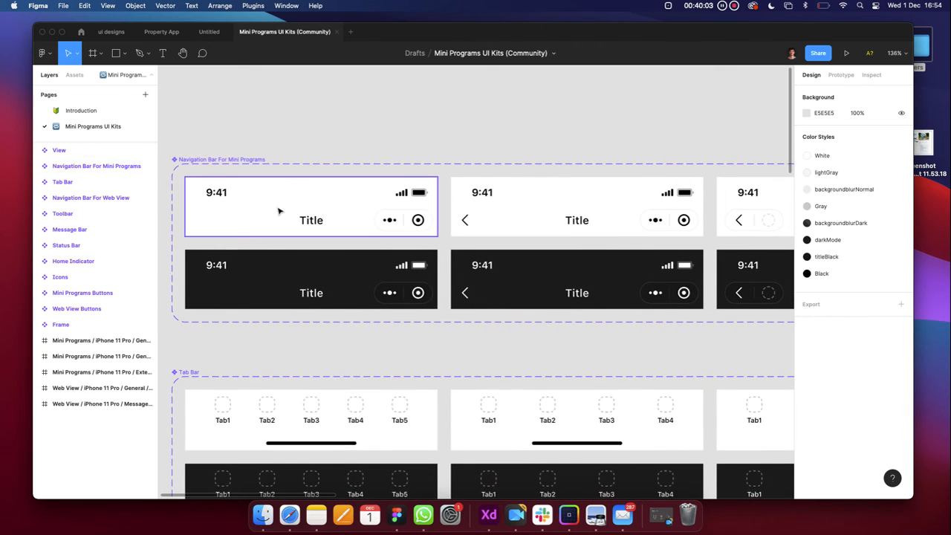
scroll(279, 211, down, 4)
click(276, 248)
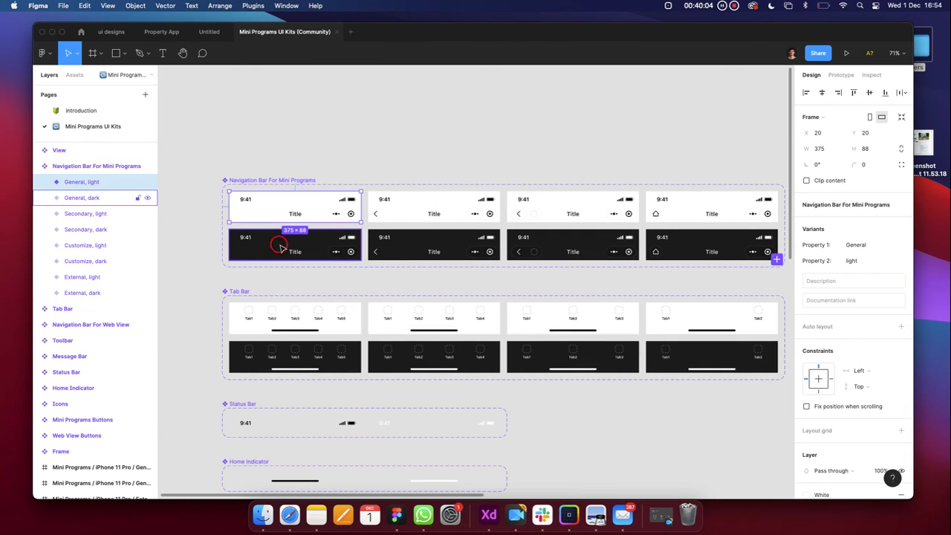
click(302, 314)
scroll(361, 319, down, 2)
click(361, 293)
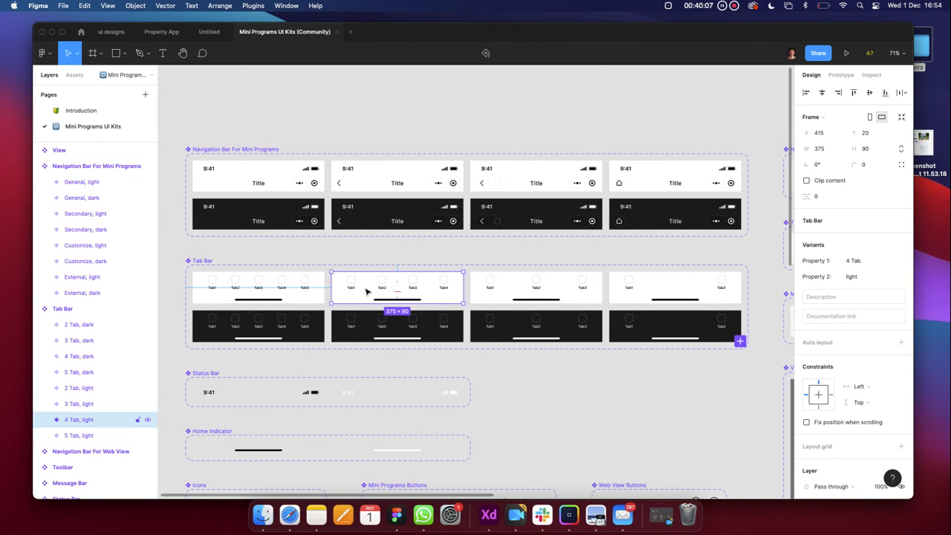
scroll(364, 291, up, 5)
scroll(367, 291, down, 5)
click(371, 214)
scroll(372, 215, up, 5)
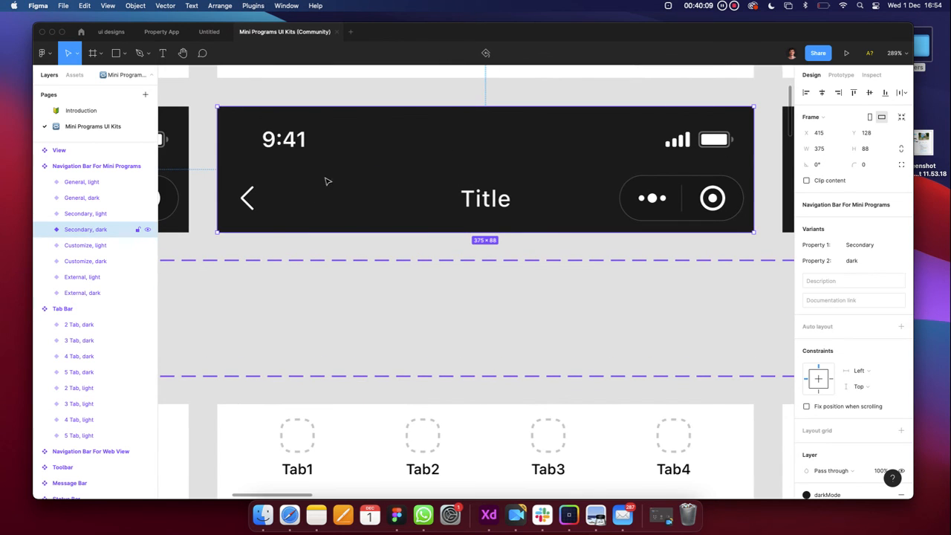
scroll(349, 181, down, 4)
Inspect the black, white and dark Web View phone screens, then return to the kit's Community page
scroll(383, 182, down, 5)
scroll(384, 186, down, 3)
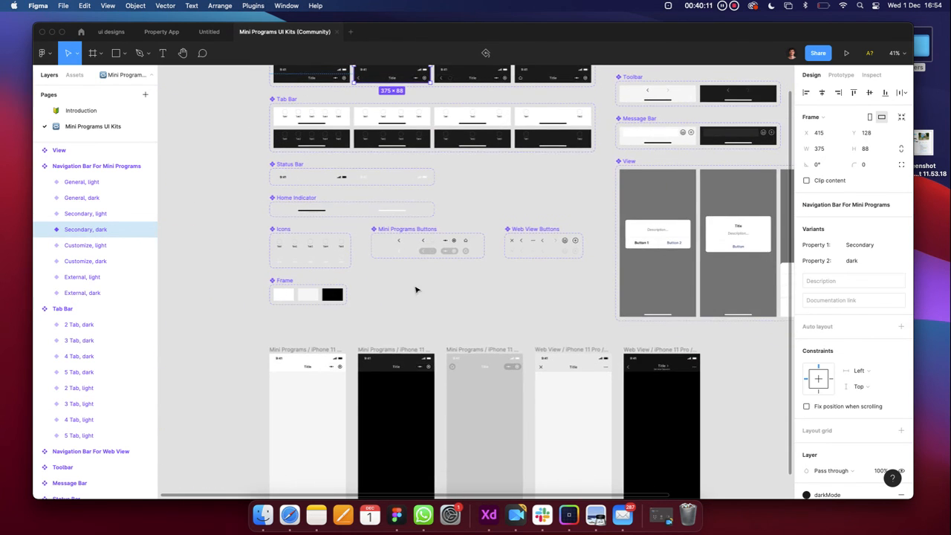
scroll(371, 323, up, 2)
scroll(372, 323, up, 4)
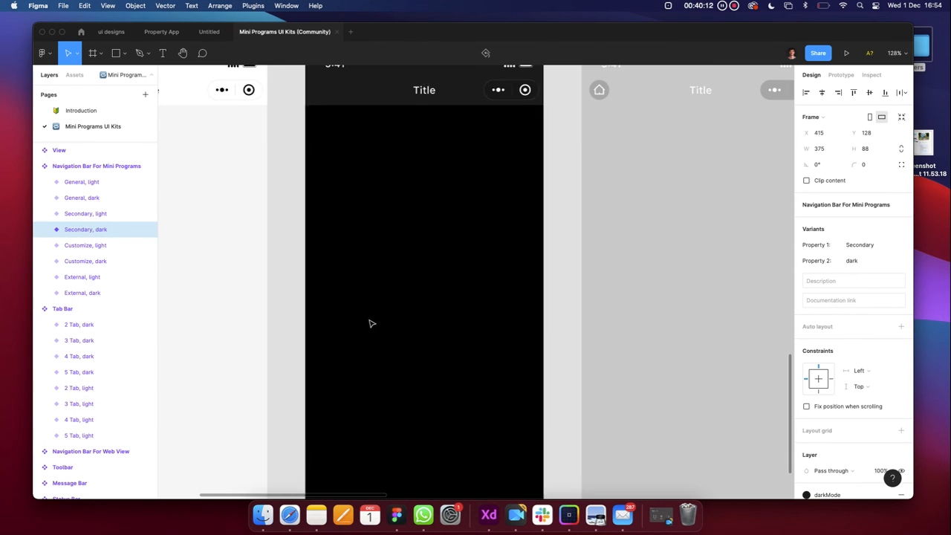
click(393, 277)
click(270, 322)
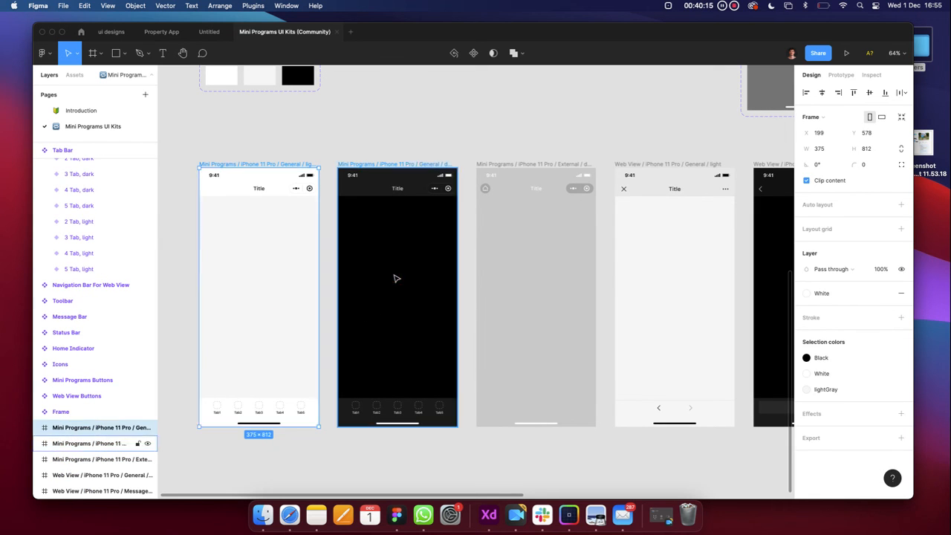
click(393, 276)
scroll(393, 276, down, 5)
scroll(446, 271, right, 4)
click(479, 266)
scroll(479, 265, down, 2)
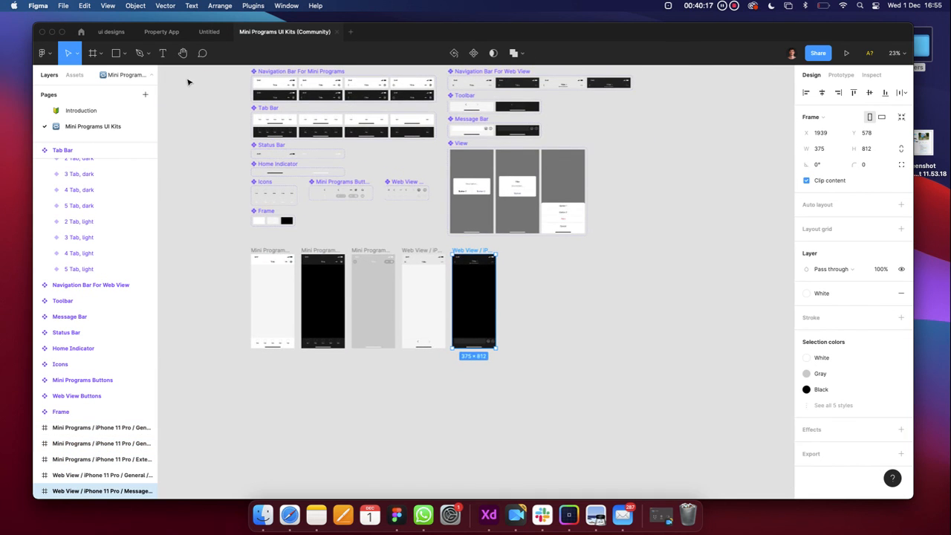
click(107, 32)
click(81, 33)
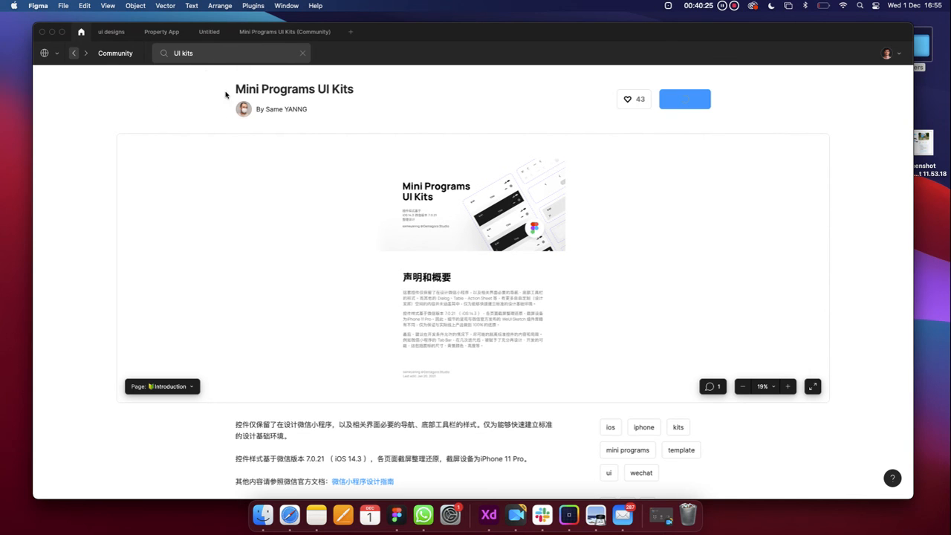
Clear the UI kits search, go to the Community home page, and search for 'graphs'
click(205, 53)
key(BackSpace)
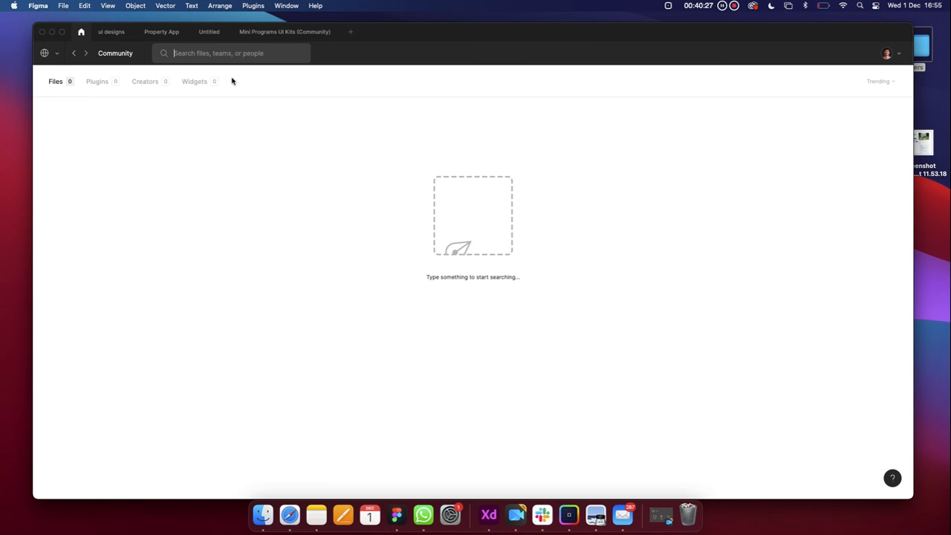
click(115, 53)
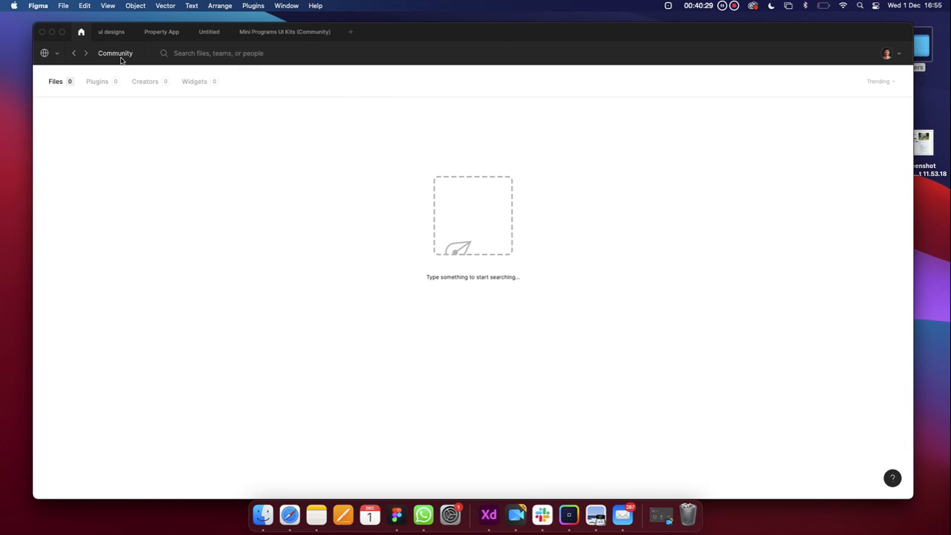
scroll(316, 292, down, 10)
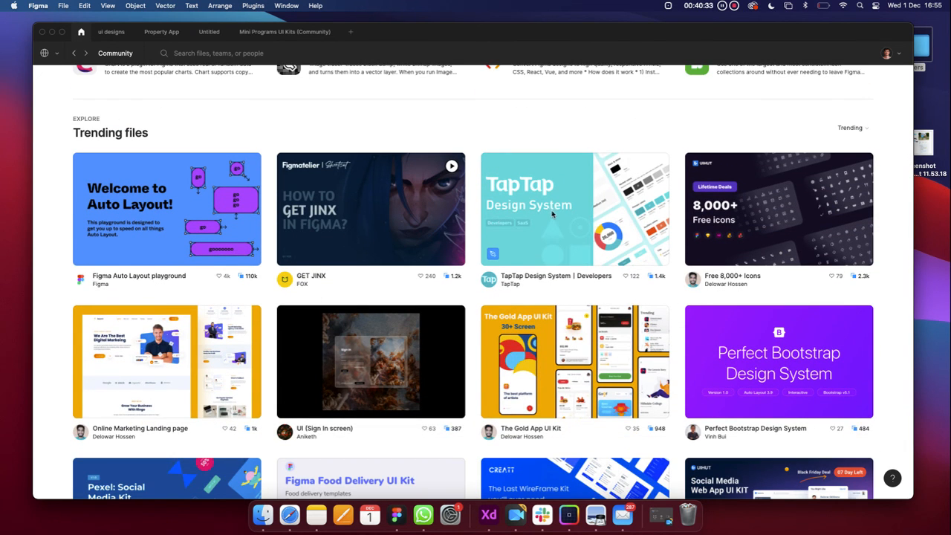
scroll(553, 214, down, 2)
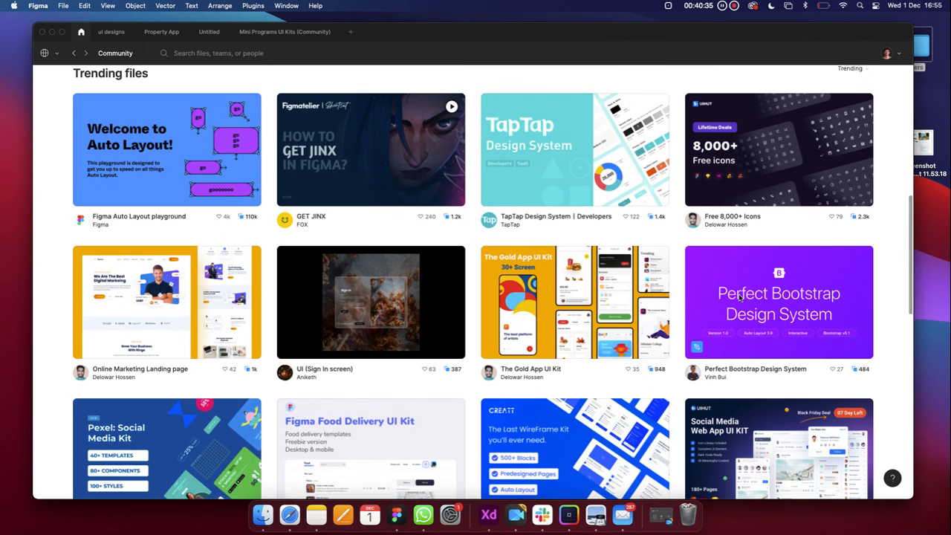
scroll(547, 286, down, 5)
scroll(443, 325, up, 10)
scroll(387, 252, up, 3)
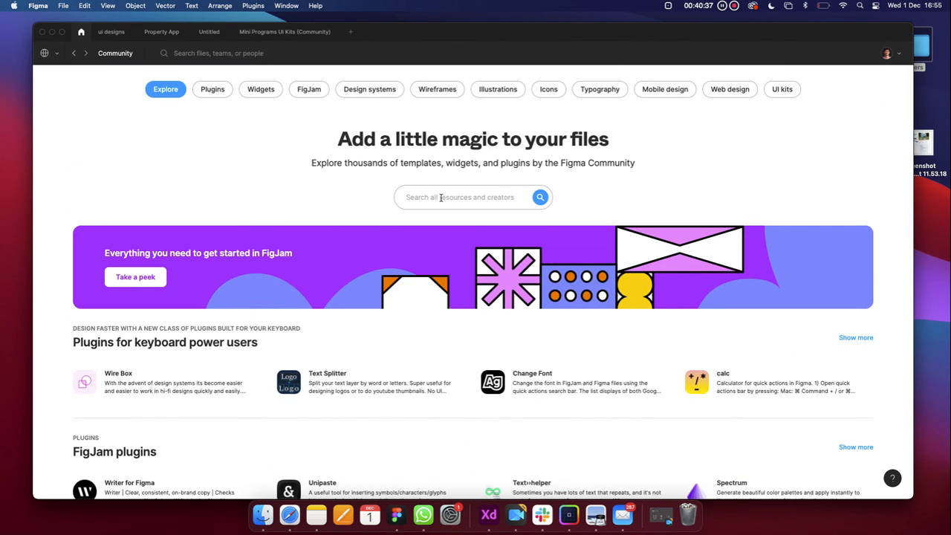
click(441, 198)
text(graphs)
key(Return)
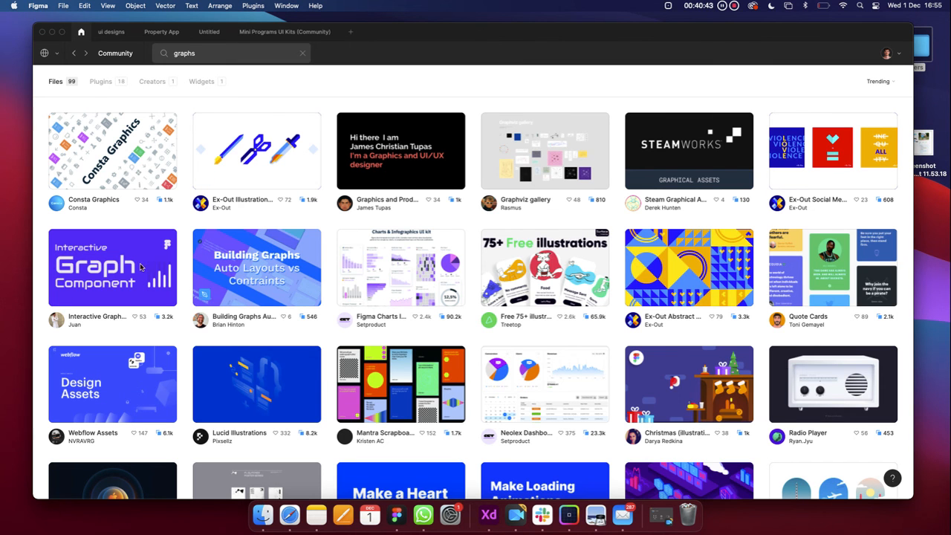
scroll(493, 290, down, 3)
click(523, 253)
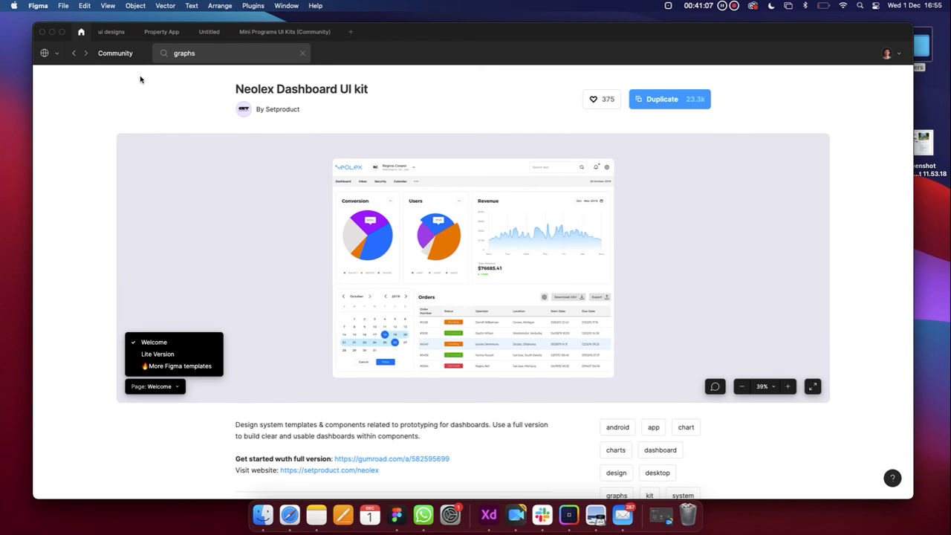
click(74, 55)
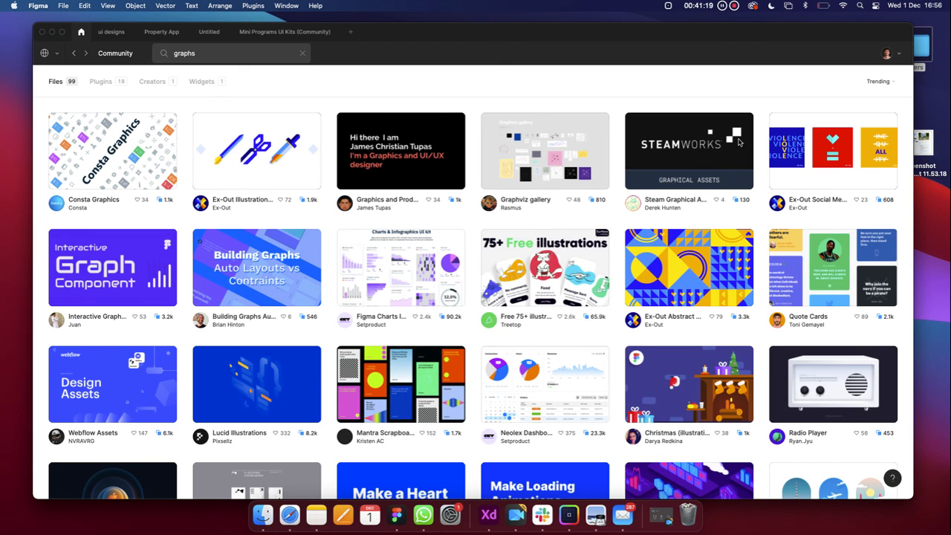
mouse_move(776, 35)
mouse_down()
mouse_move(793, 35)
mouse_move(780, 35)
mouse_up()
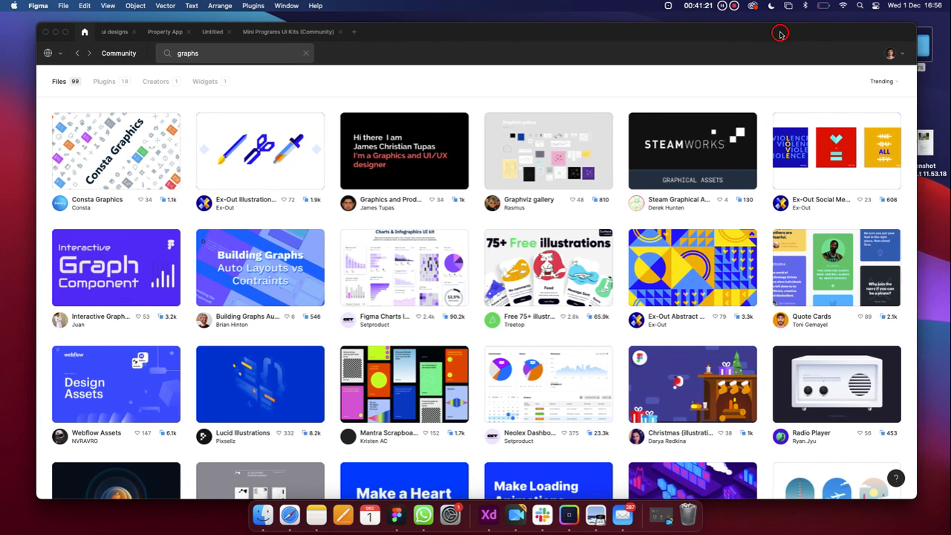